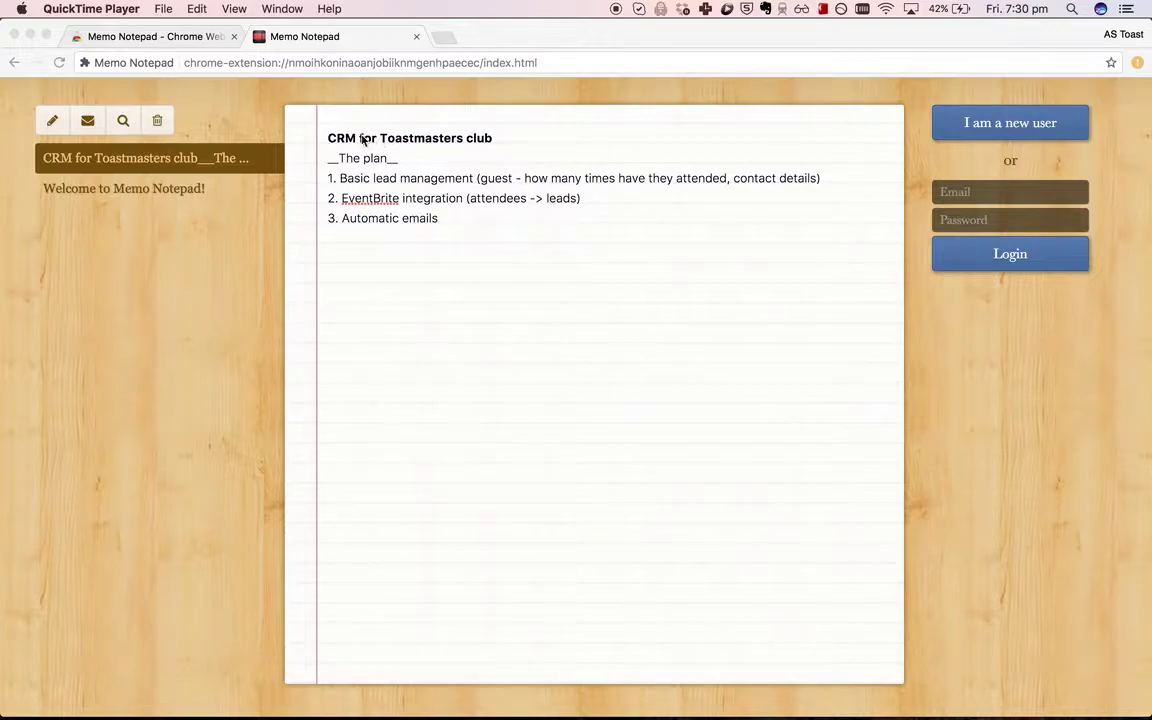
Review the Toastmasters CRM plan note, highlighting the lead management and automatic emails items.
click(545, 177)
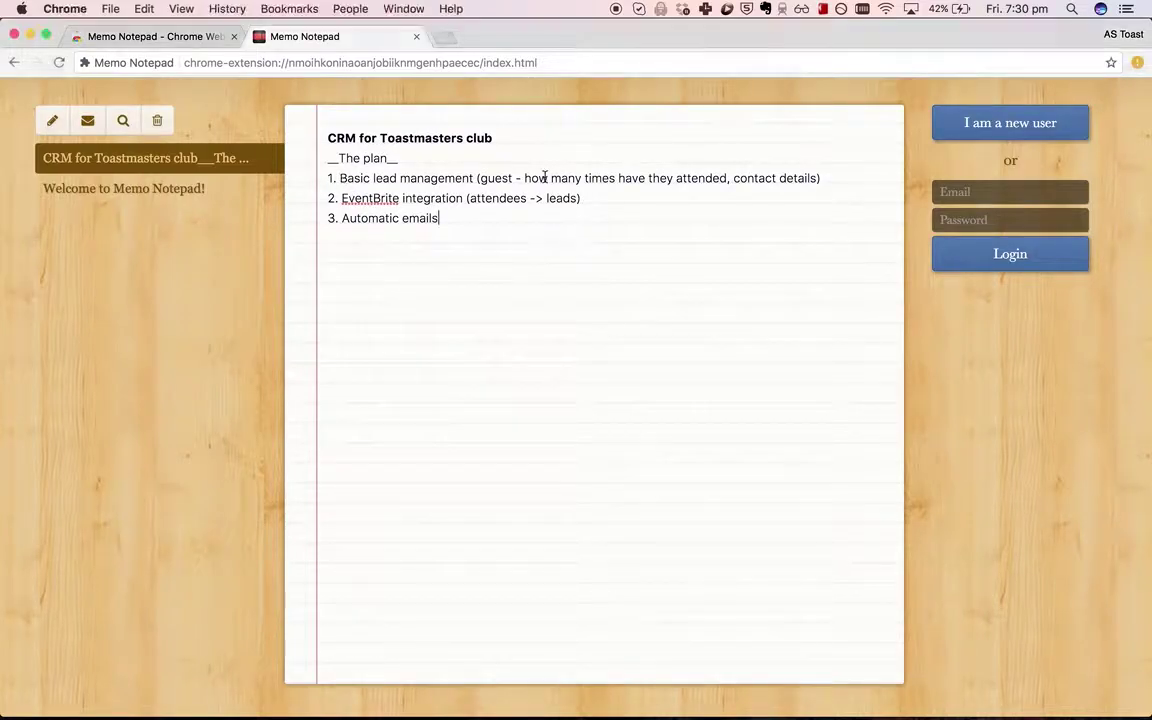
drag(345, 177, 473, 177)
click(477, 177)
drag(438, 218, 300, 219)
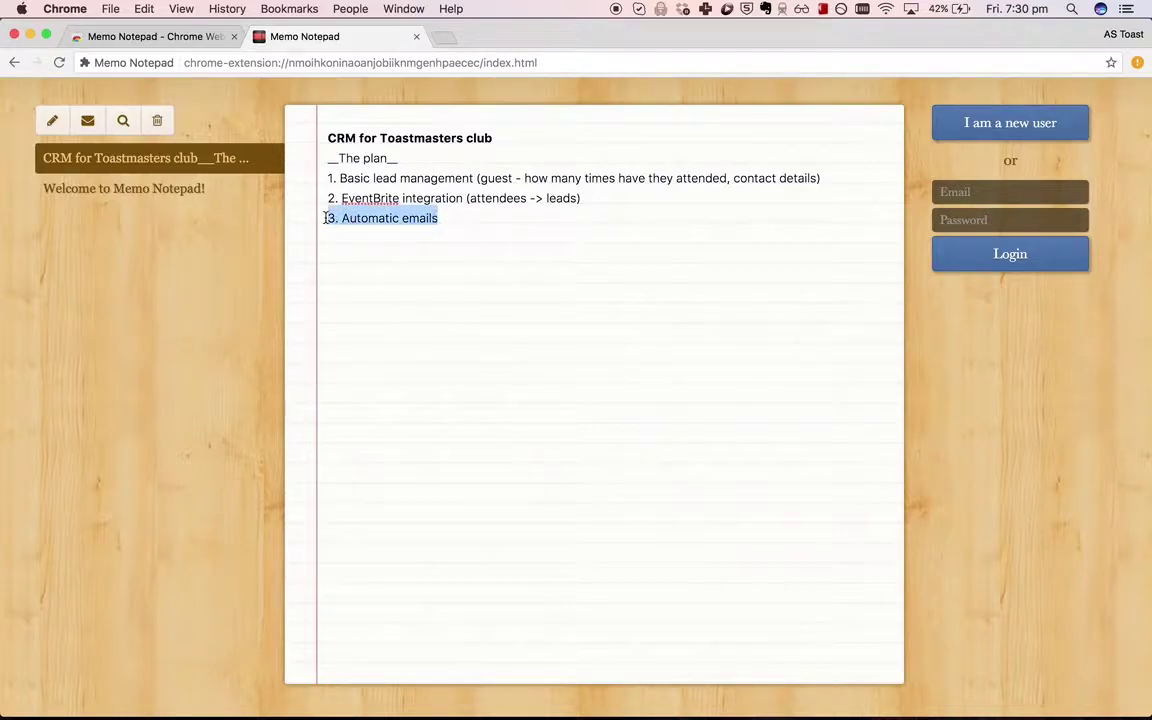
click(443, 224)
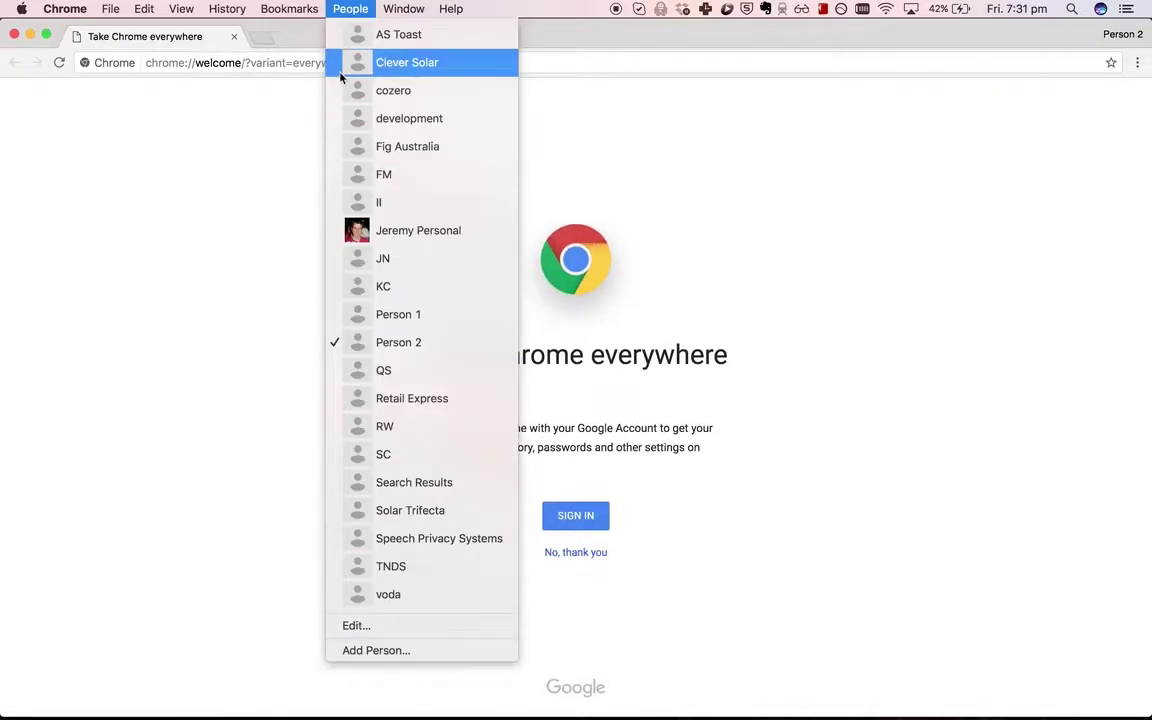
Open Zoho CRM's free-trial sign-up form and enter the name 'AS Toast Toastmasters Club'.
click(632, 126)
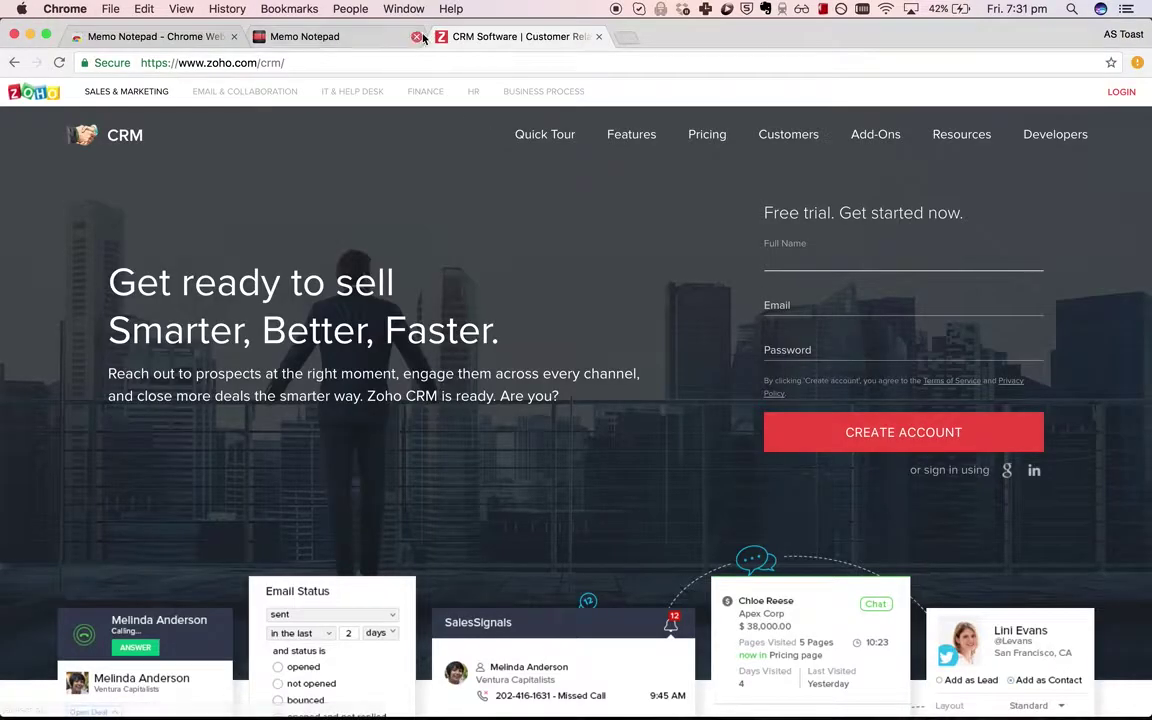
click(1124, 95)
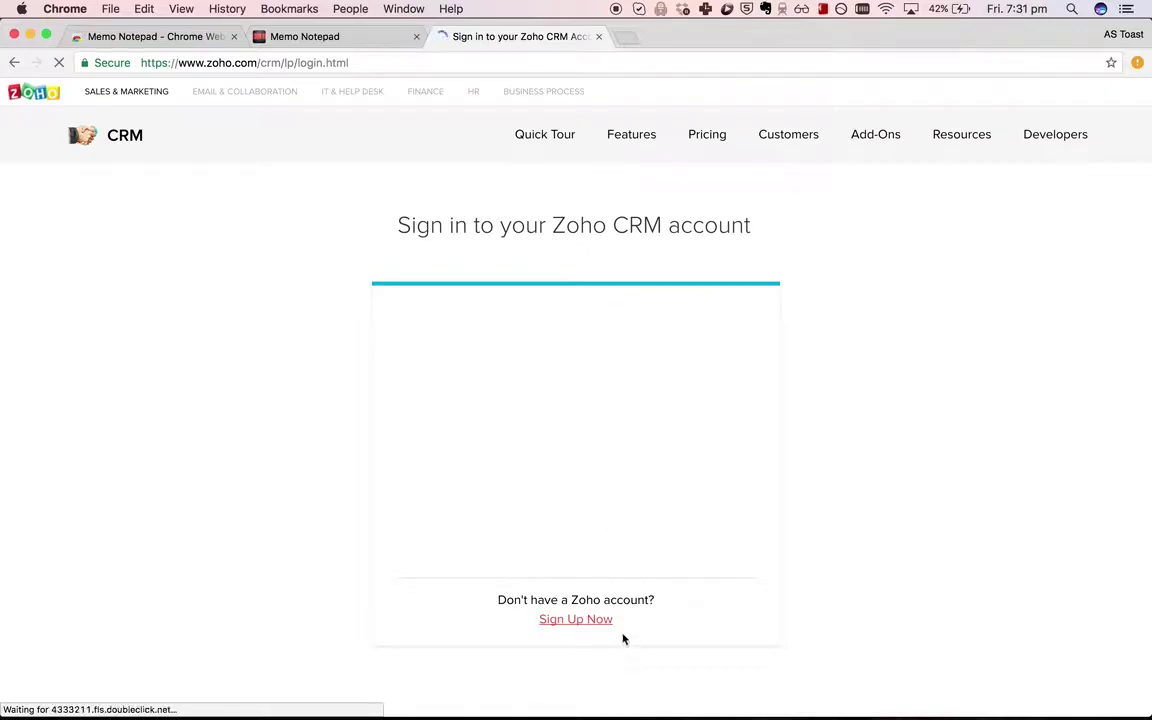
click(590, 619)
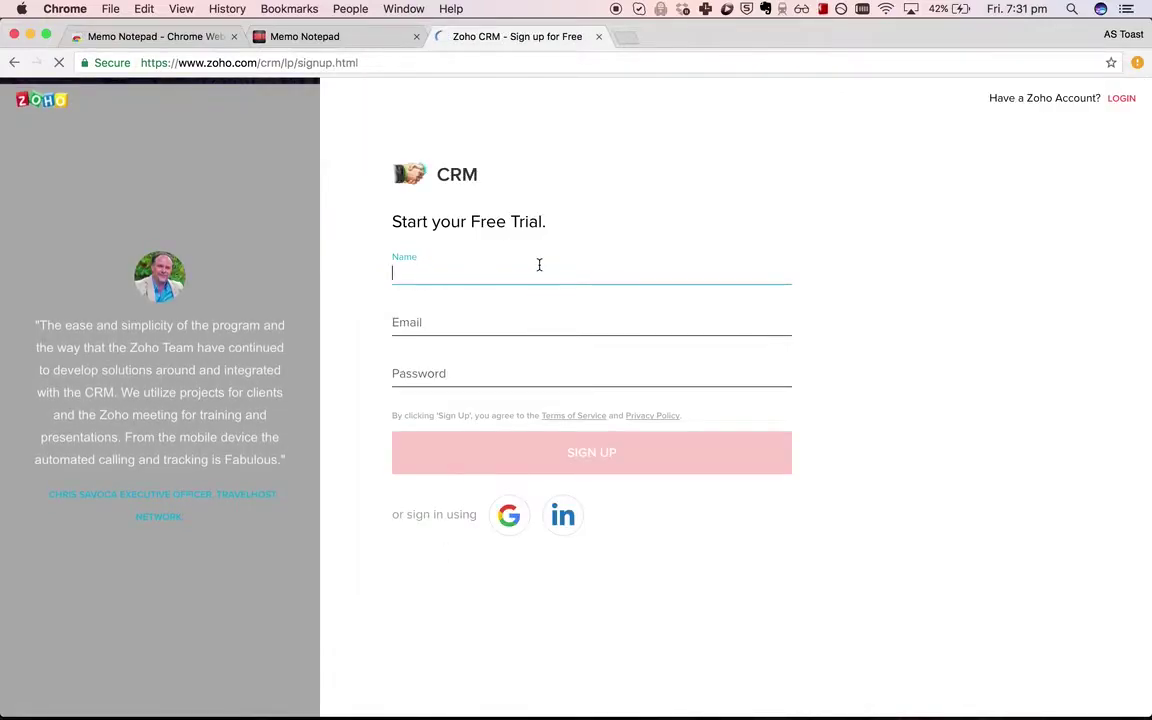
text(AS Toas)
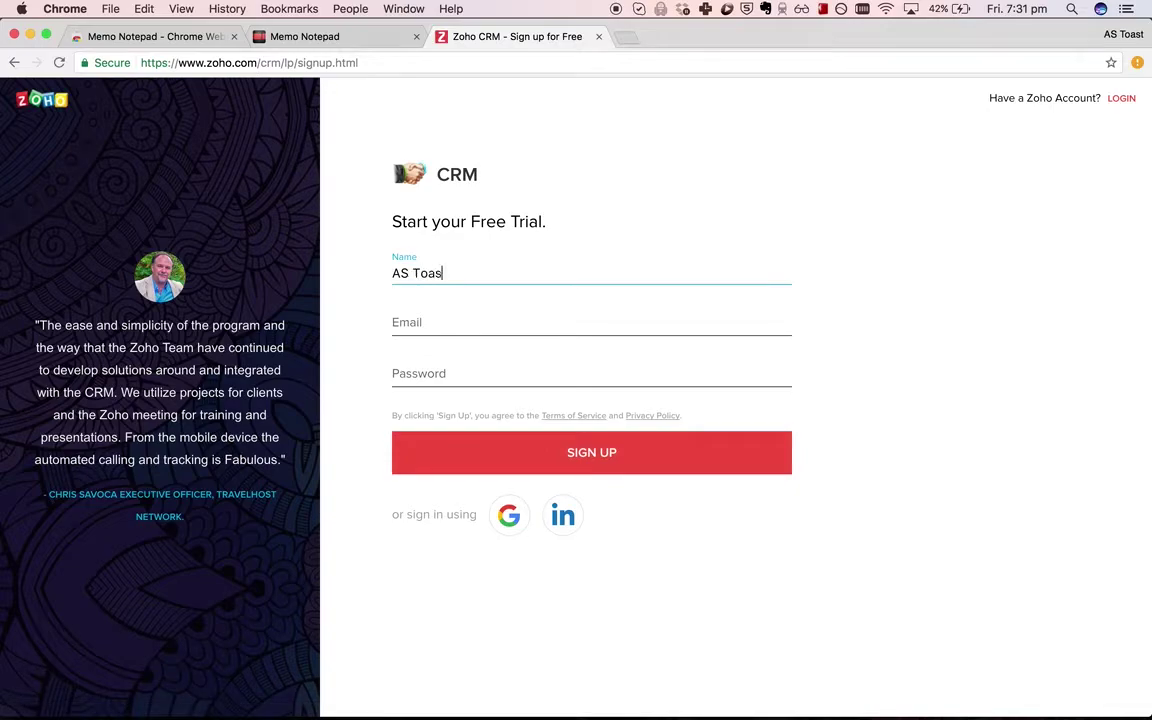
text(t S)
key(BackSpace)
text(Toastmasters Club)
Fill in the club's e-mail address and move on to the Password field.
click(420, 324)
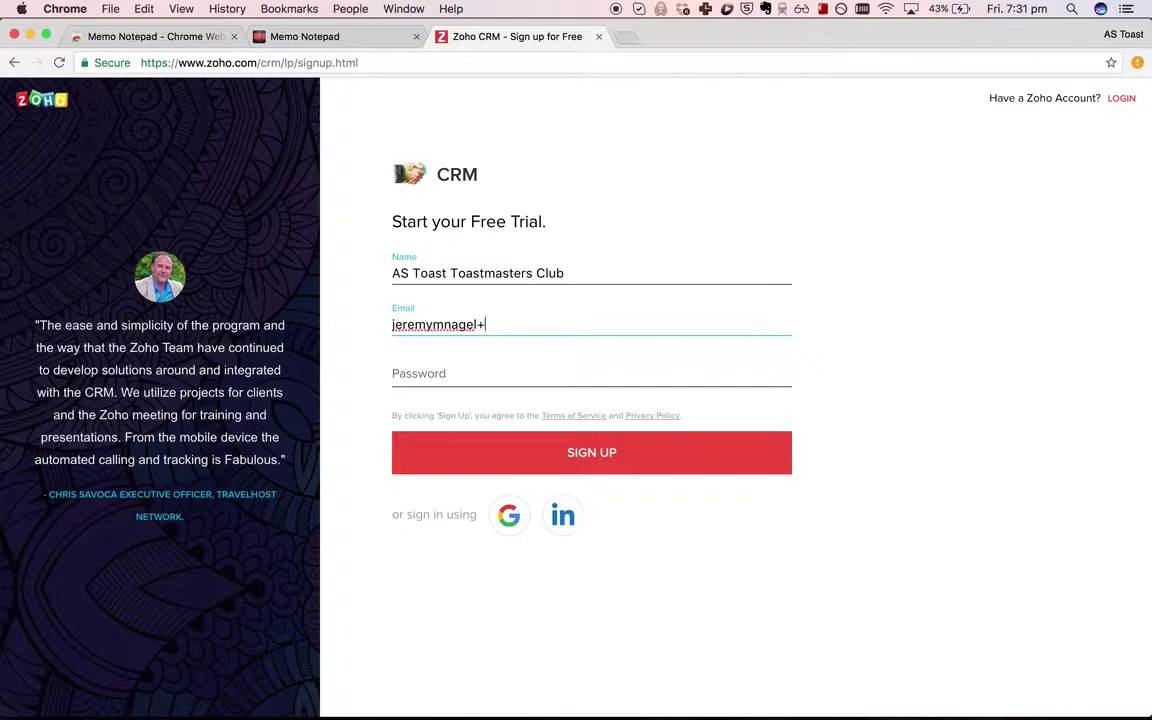
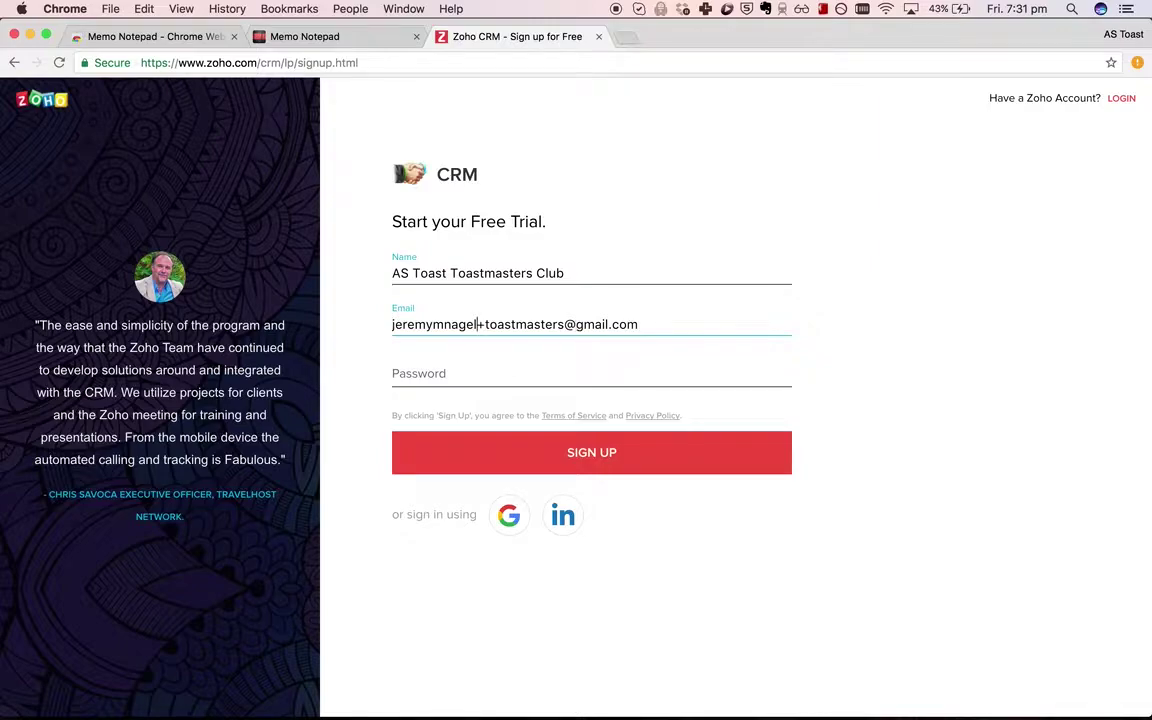
double_click(478, 324)
click(478, 324)
key(Tab)
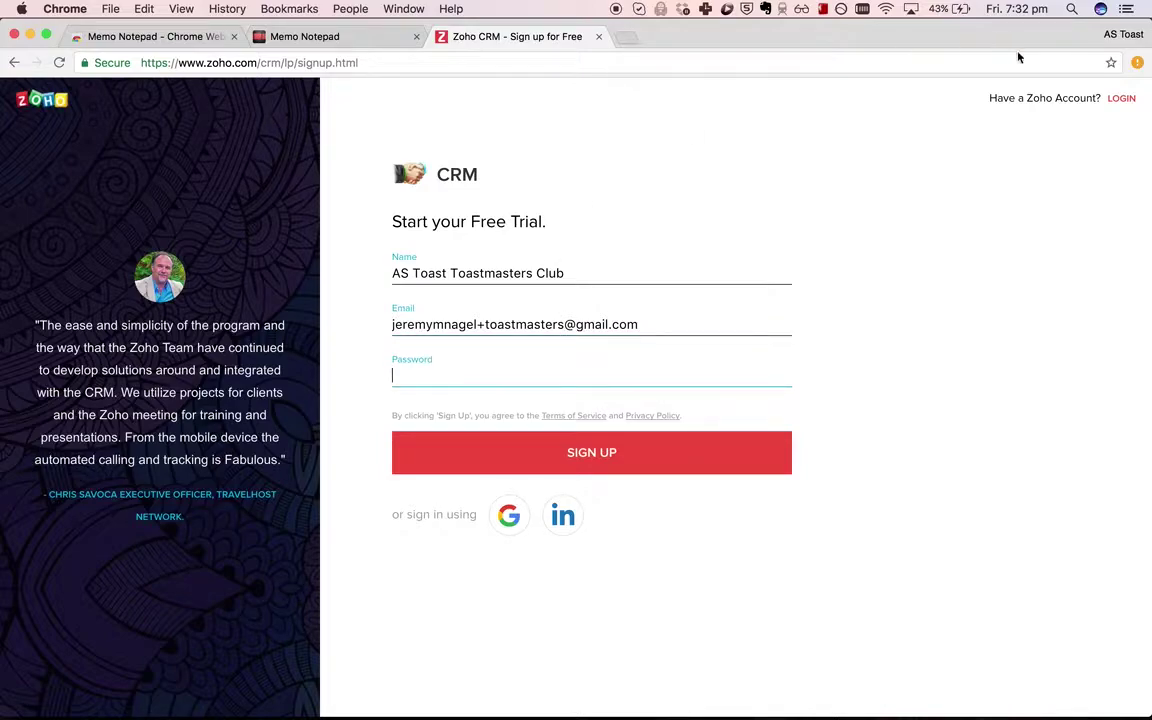
Paste a LastPass-generated 12-character password into the Password field and submit the sign-up.
key(super+grave)
key(super+grave)
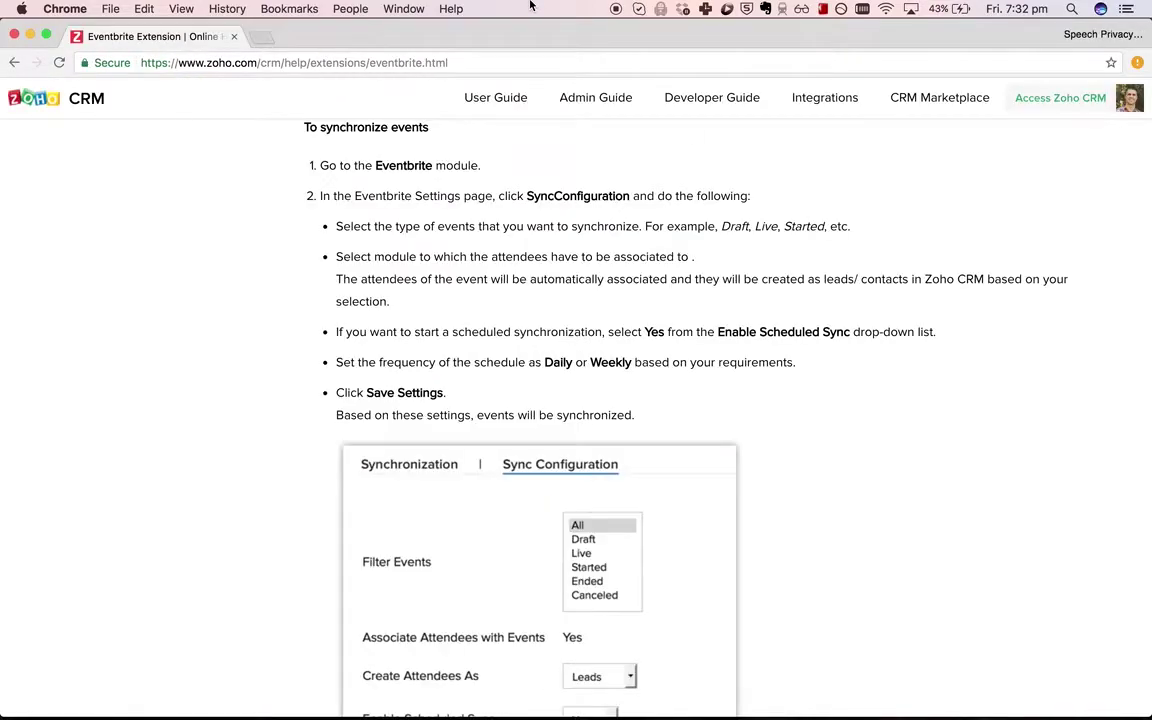
click(350, 8)
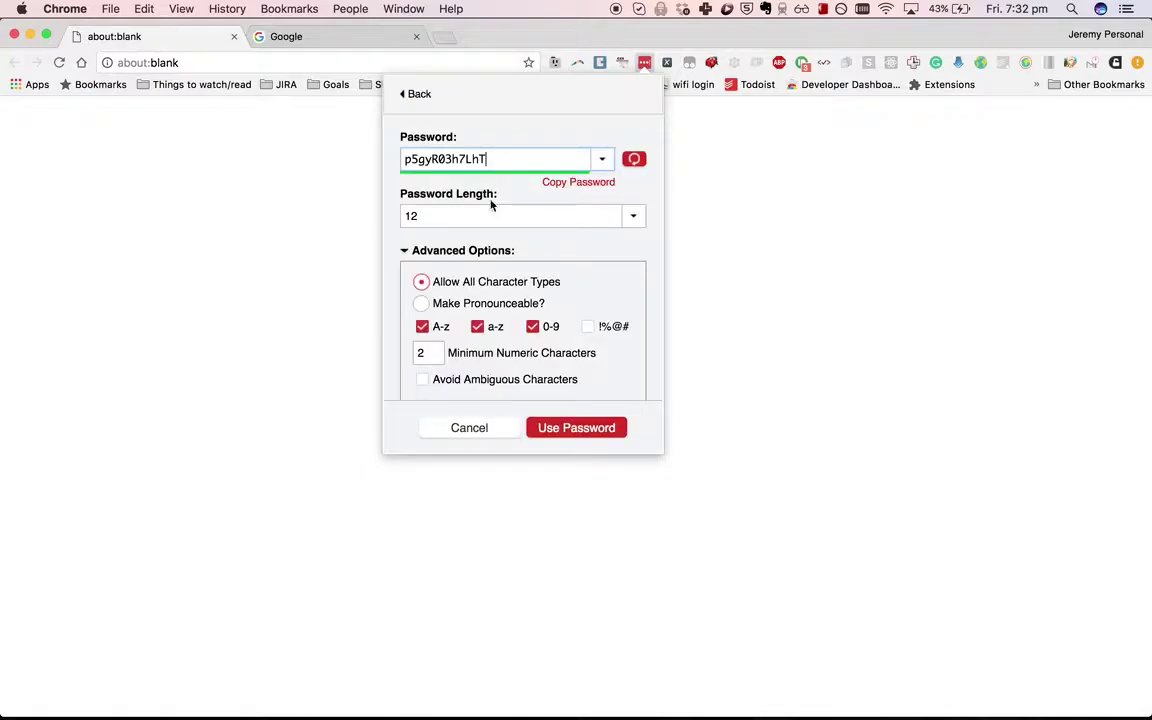
click(577, 181)
click(761, 190)
key(super+shift+w)
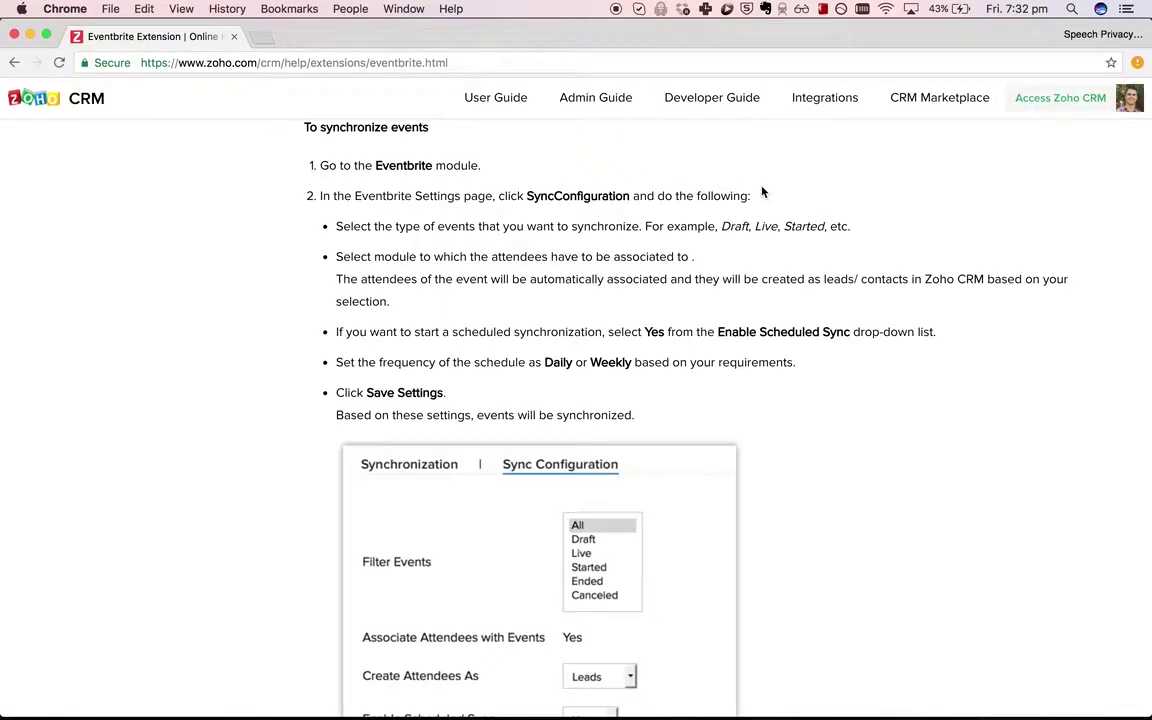
key(super+shift+w)
key(super+v)
click(589, 466)
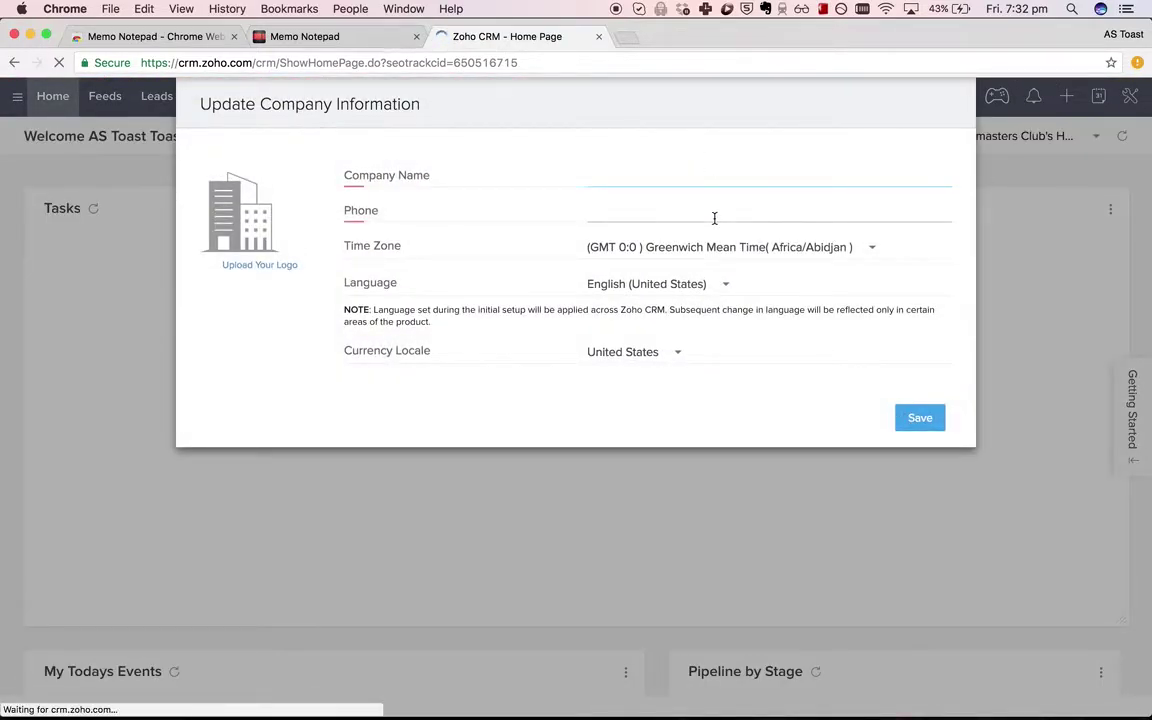
Enter company name AS Toastmasters, Sydney time zone and Australia as currency locale.
text(AS T)
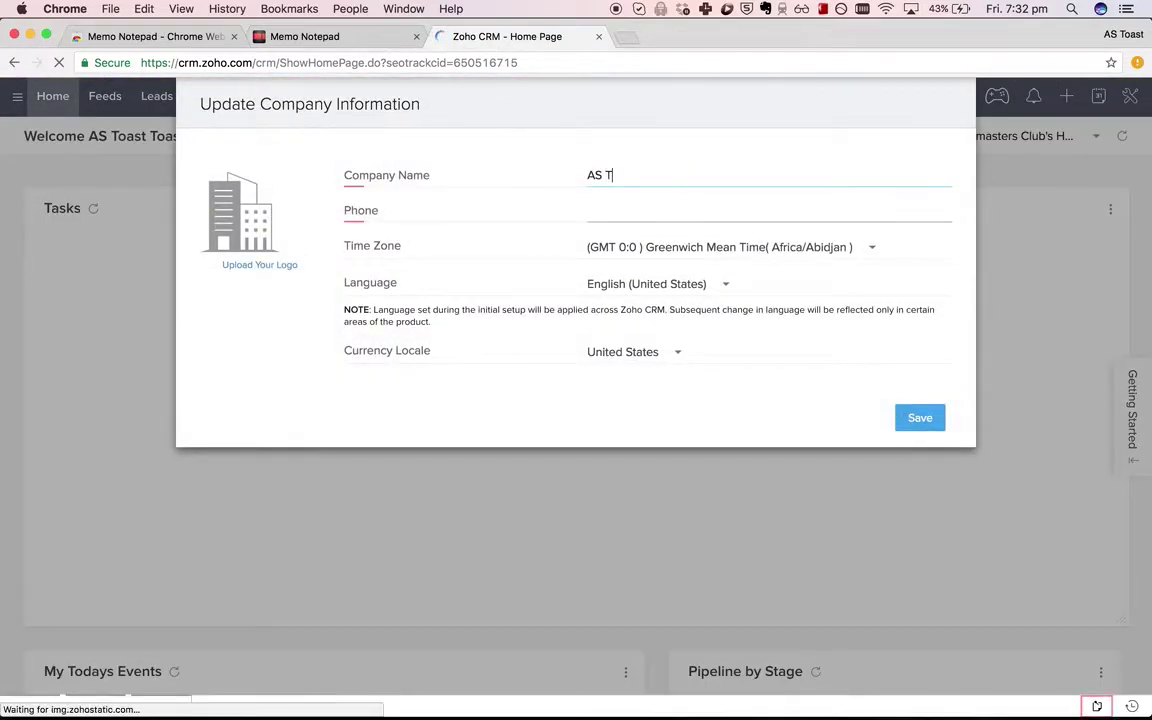
text(oastmasters)
key(Tab)
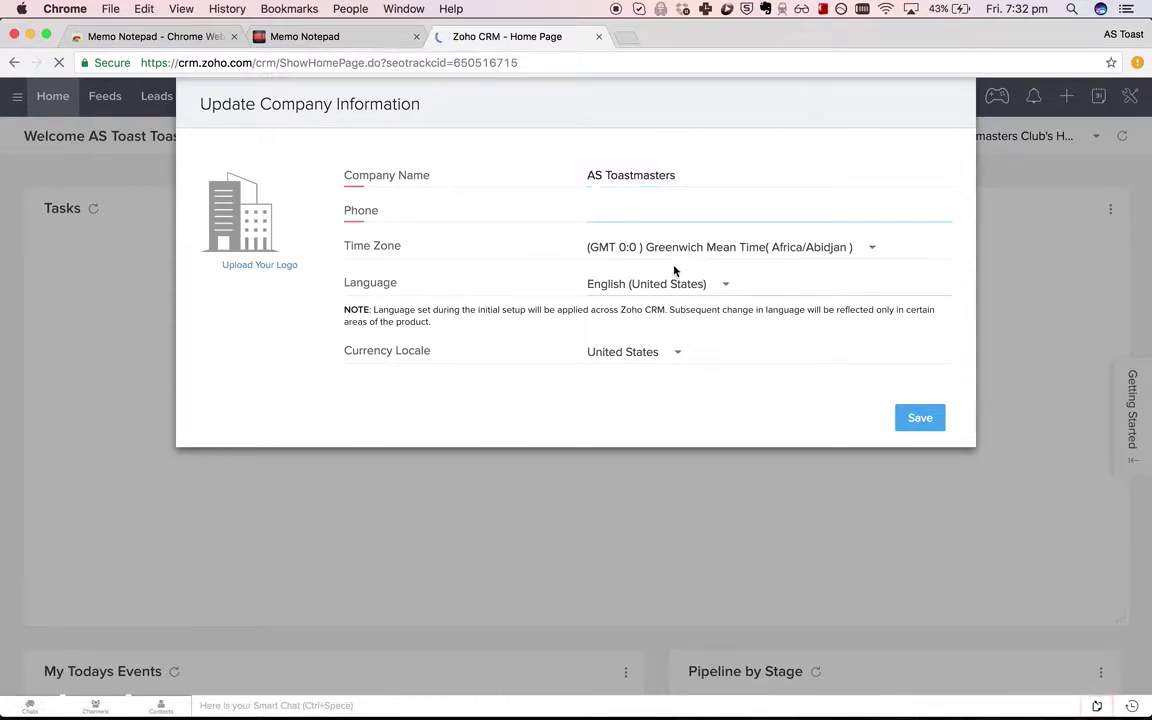
click(692, 258)
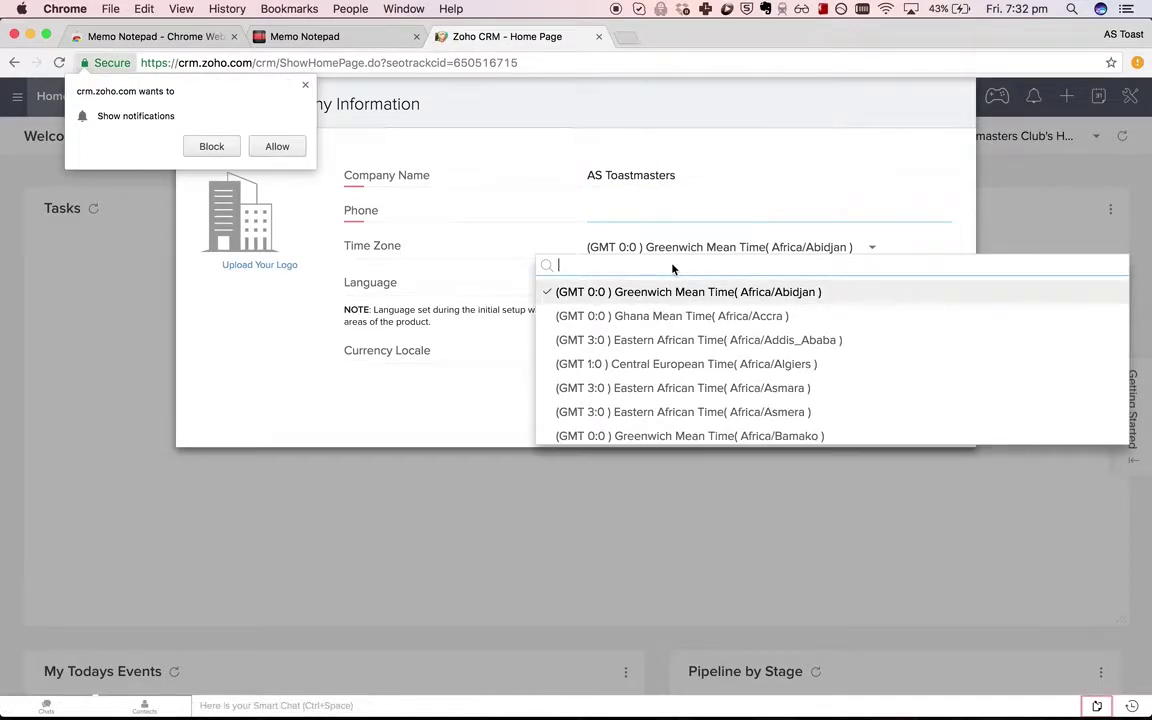
text(syd)
key(Return)
click(684, 290)
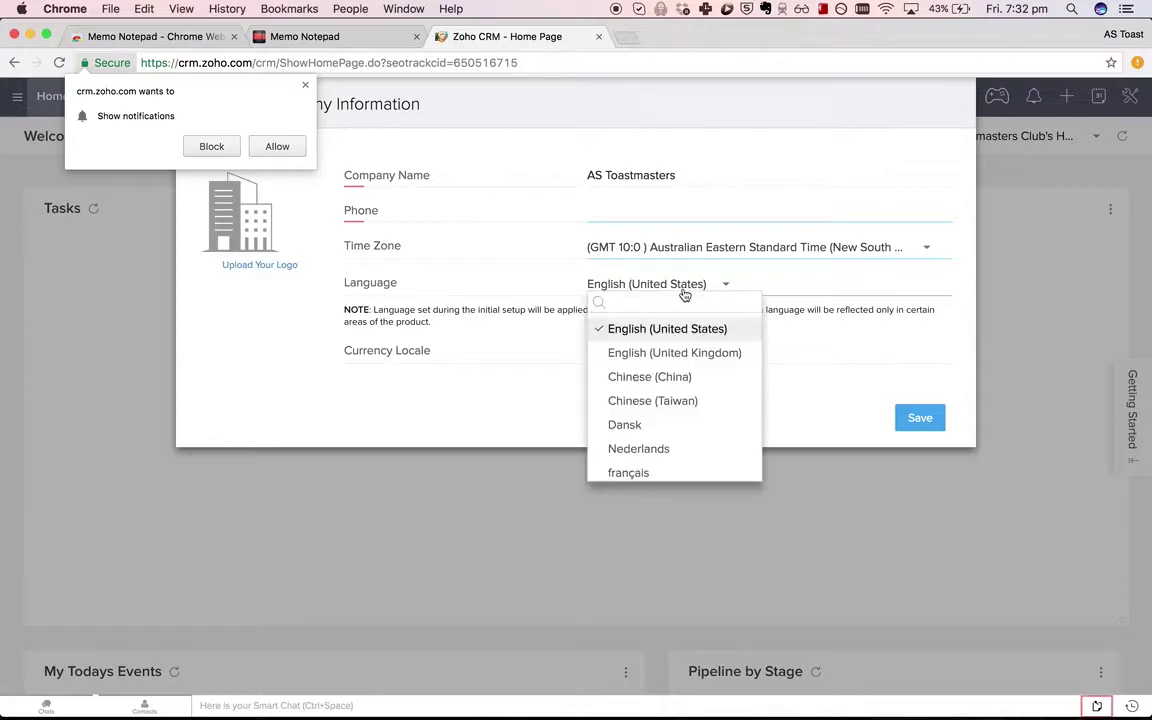
text(aus)
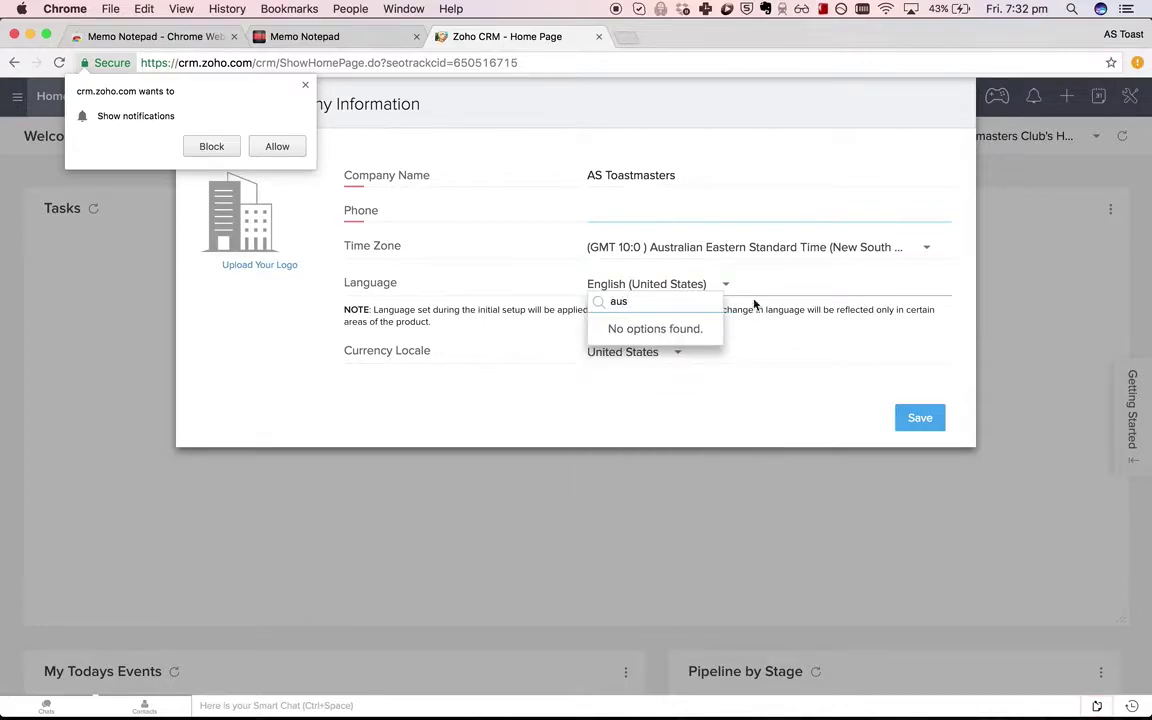
click(795, 313)
click(635, 352)
text(aus)
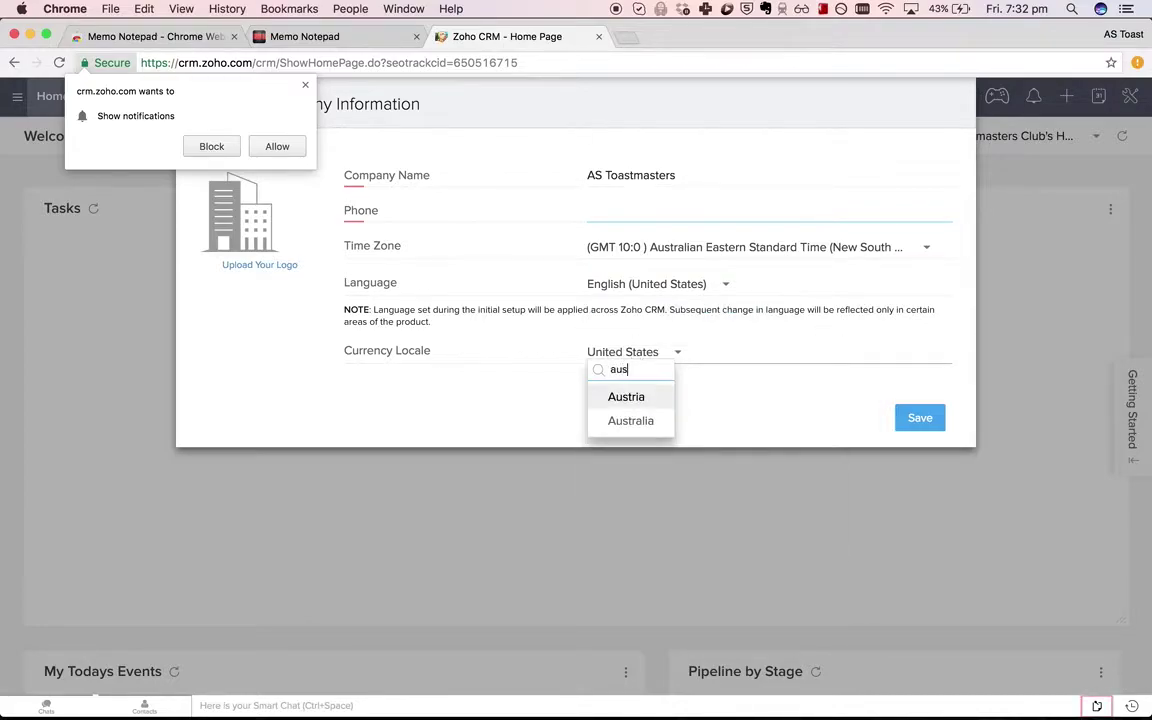
key(Down)
key(Return)
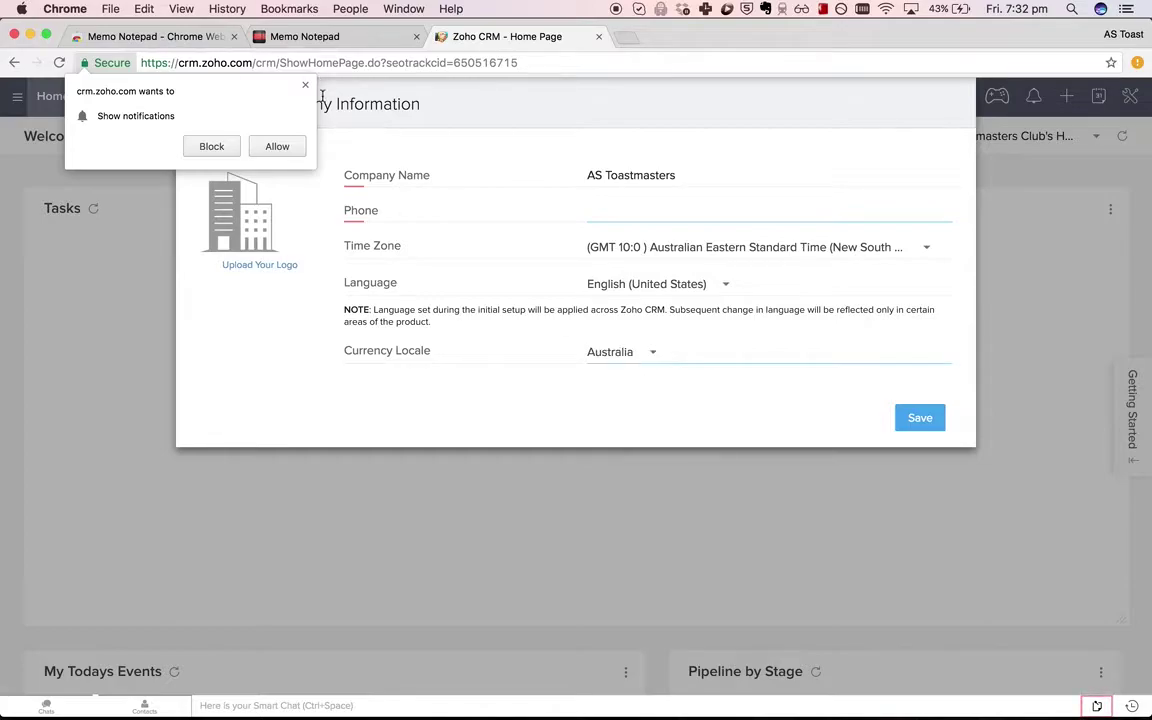
Enter the company phone number and save the company information.
click(305, 84)
click(918, 419)
text(041488578)
key(super+a)
key(BackSpace)
text(3243242)
click(910, 432)
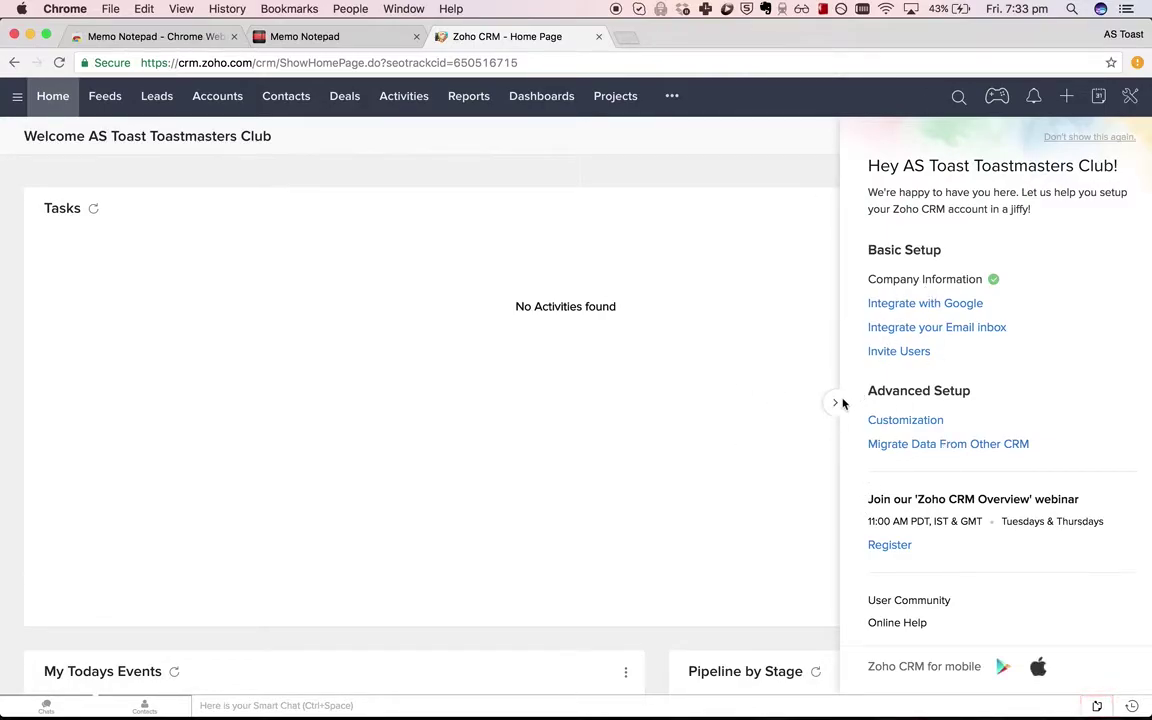
Hide the setup checklist panel permanently and look over the CRM home page.
click(1105, 139)
click(625, 154)
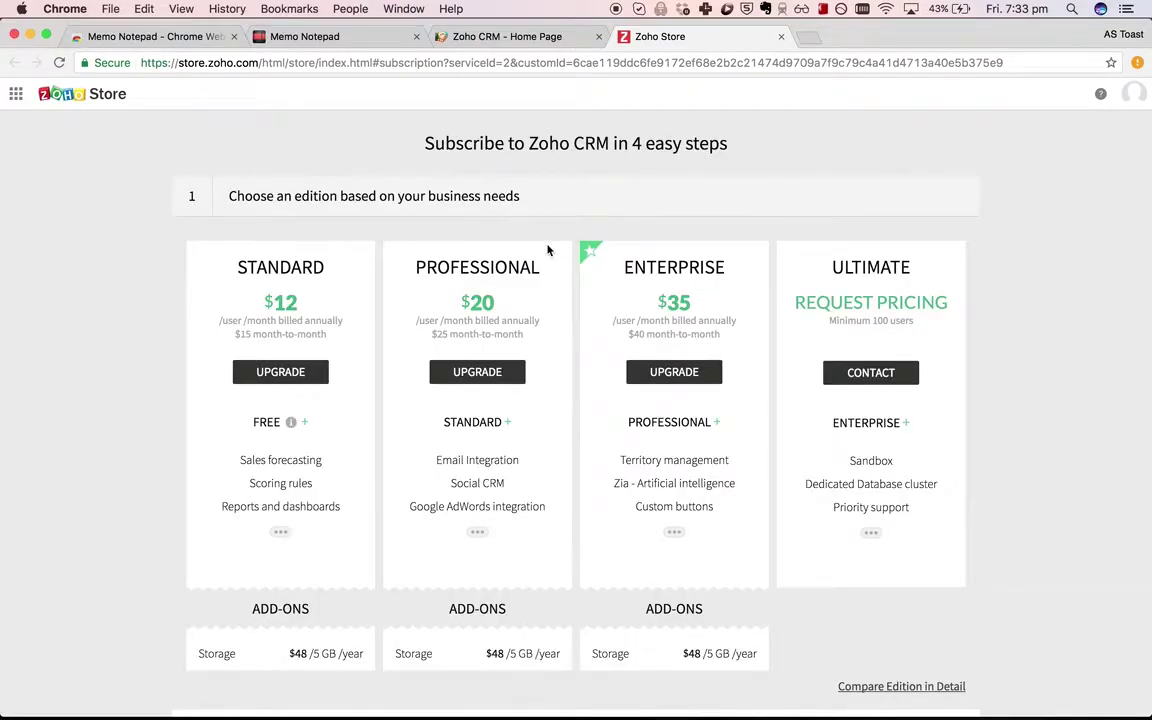
scroll(395, 397, down, 2)
scroll(395, 397, down, 10)
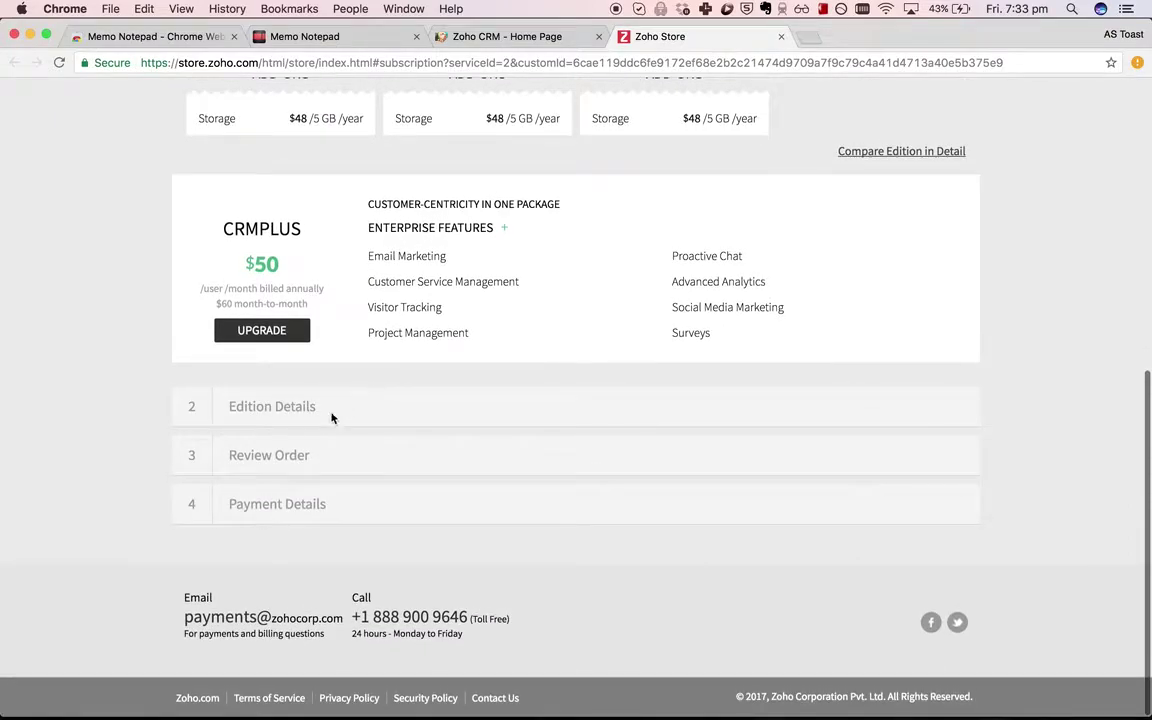
scroll(328, 421, up, 9)
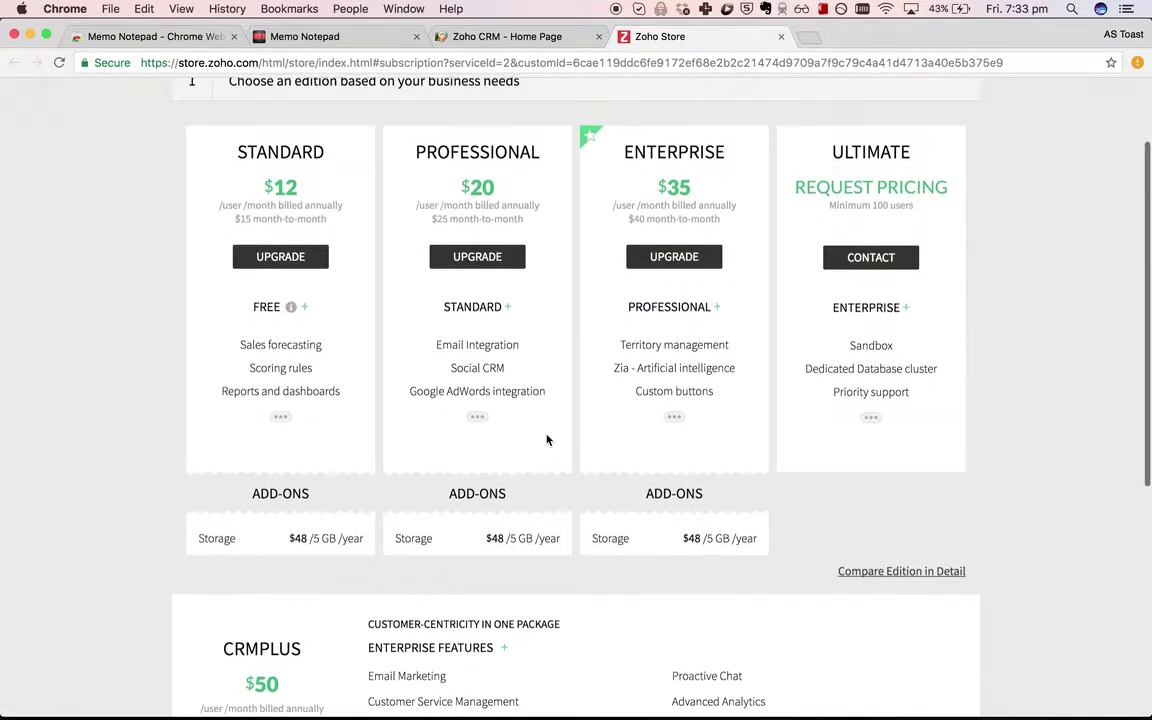
scroll(547, 440, up, 2)
scroll(299, 294, down, 2)
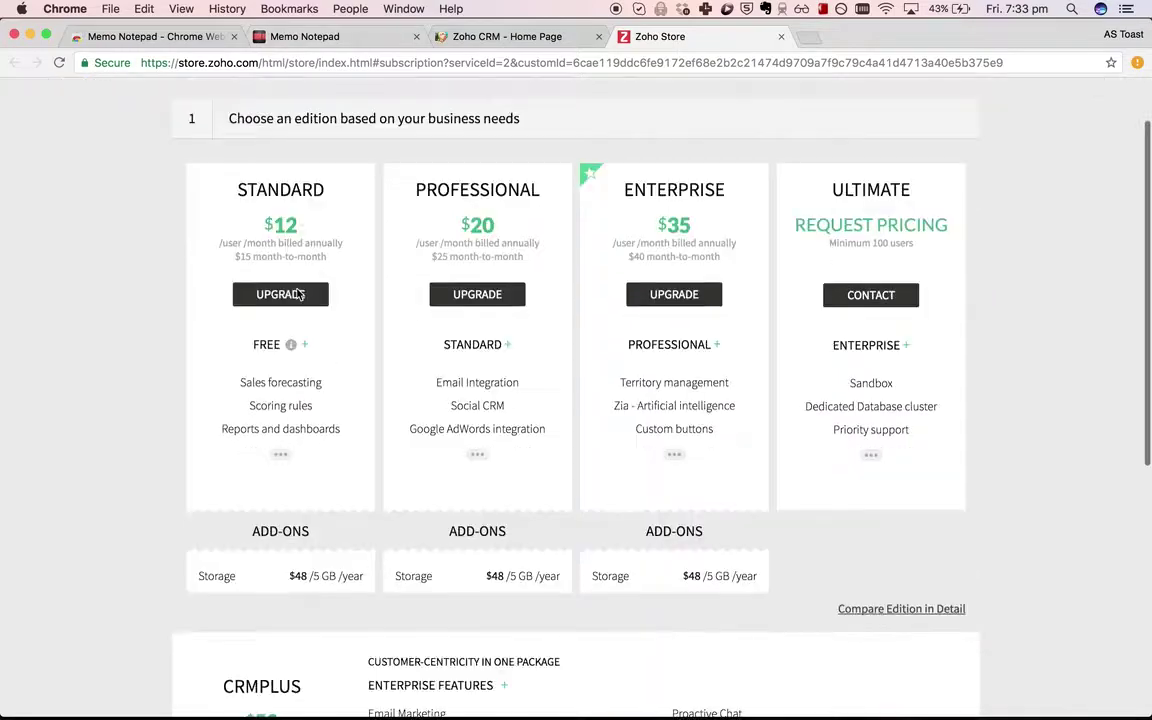
scroll(299, 294, down, 10)
scroll(299, 294, up, 12)
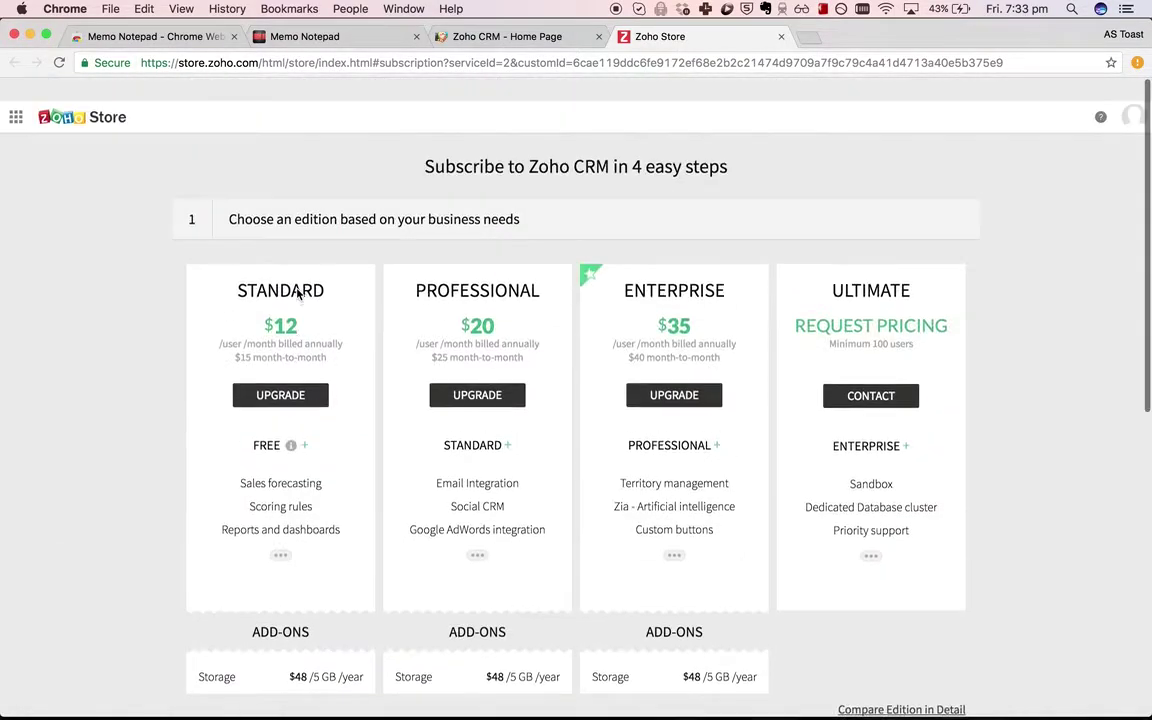
scroll(297, 293, down, 1)
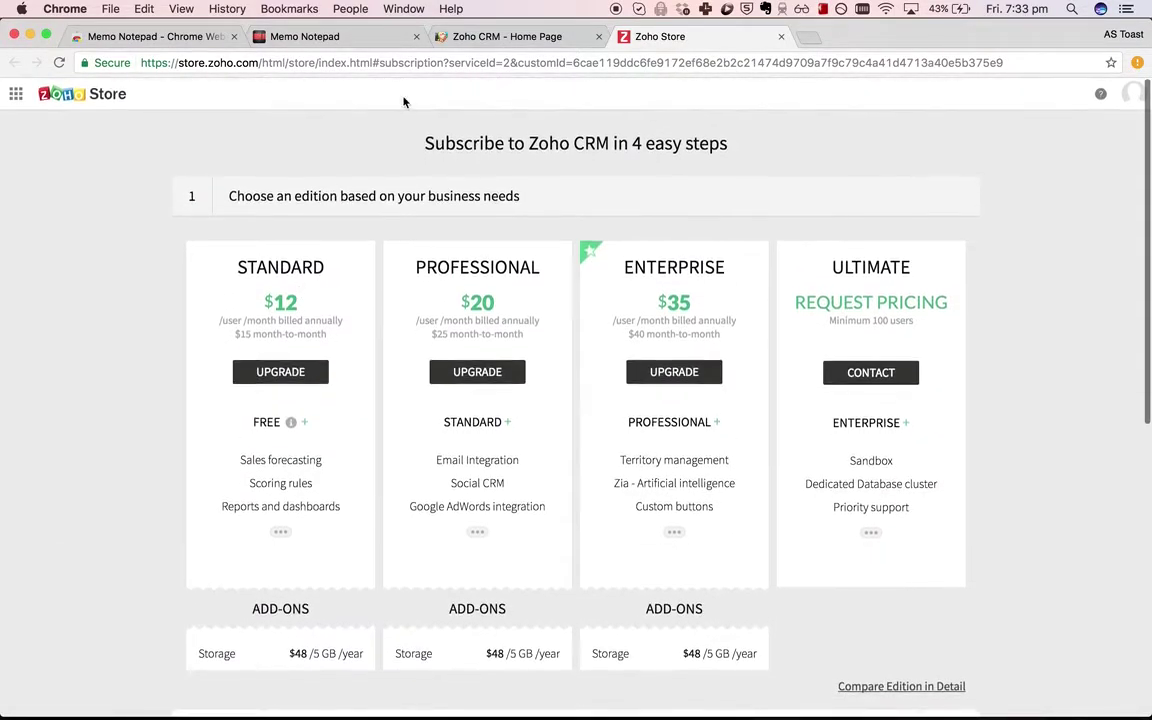
Open the Setup page and cancel the Professional trial, switching to the Free Edition.
click(518, 35)
click(1132, 98)
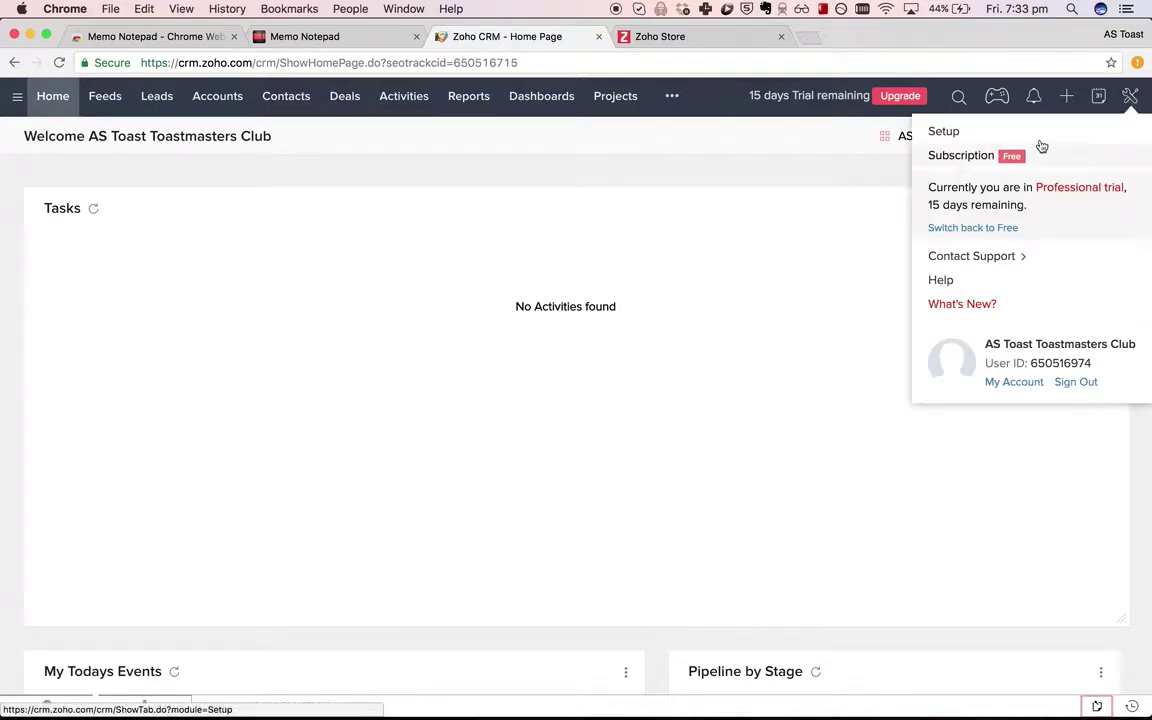
click(1041, 136)
click(1137, 108)
click(990, 228)
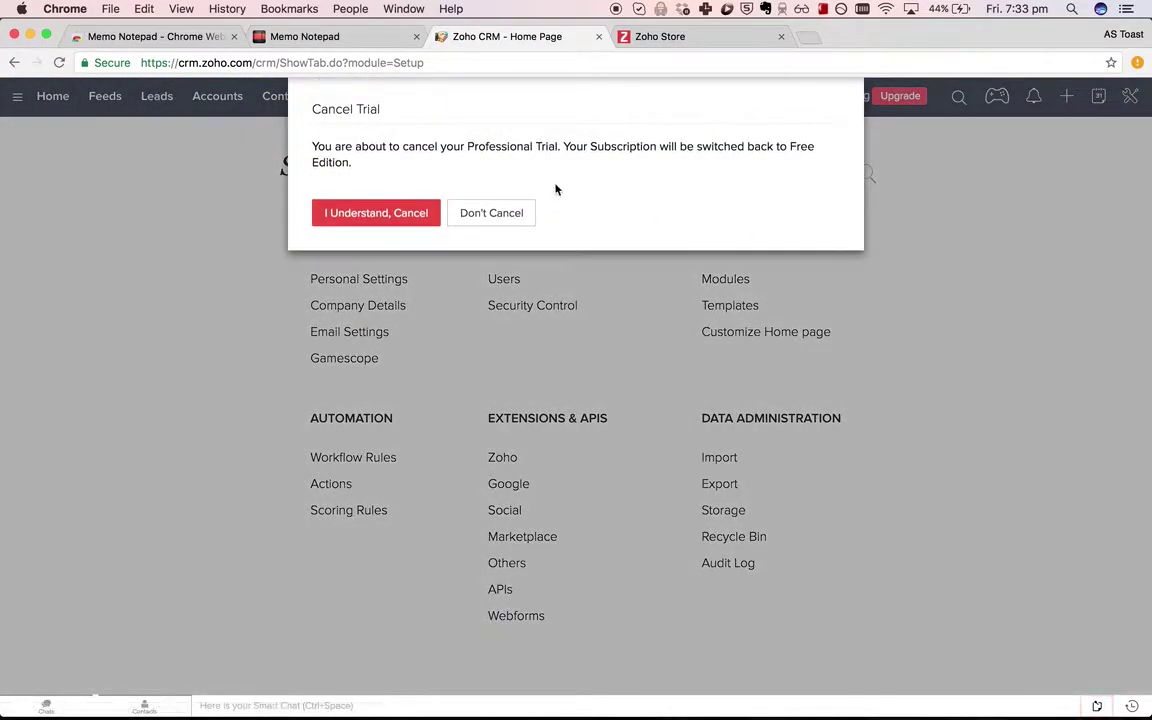
click(350, 218)
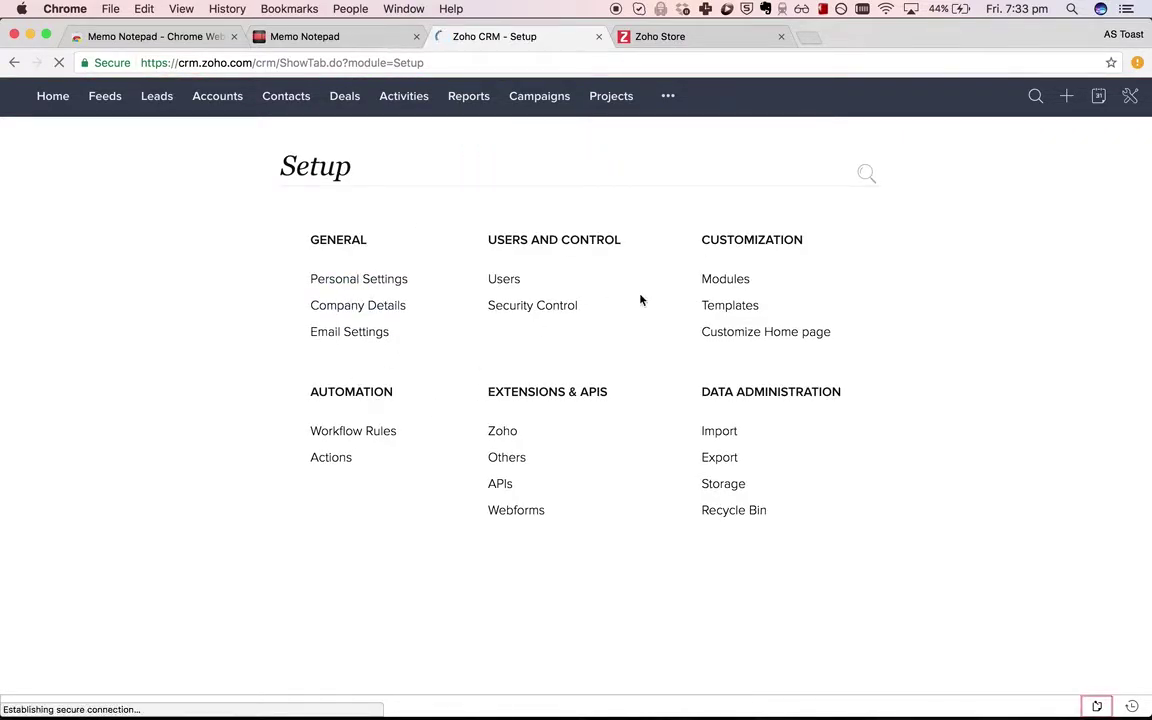
Rename the Leads module to Guests, with singular name Guest.
click(738, 285)
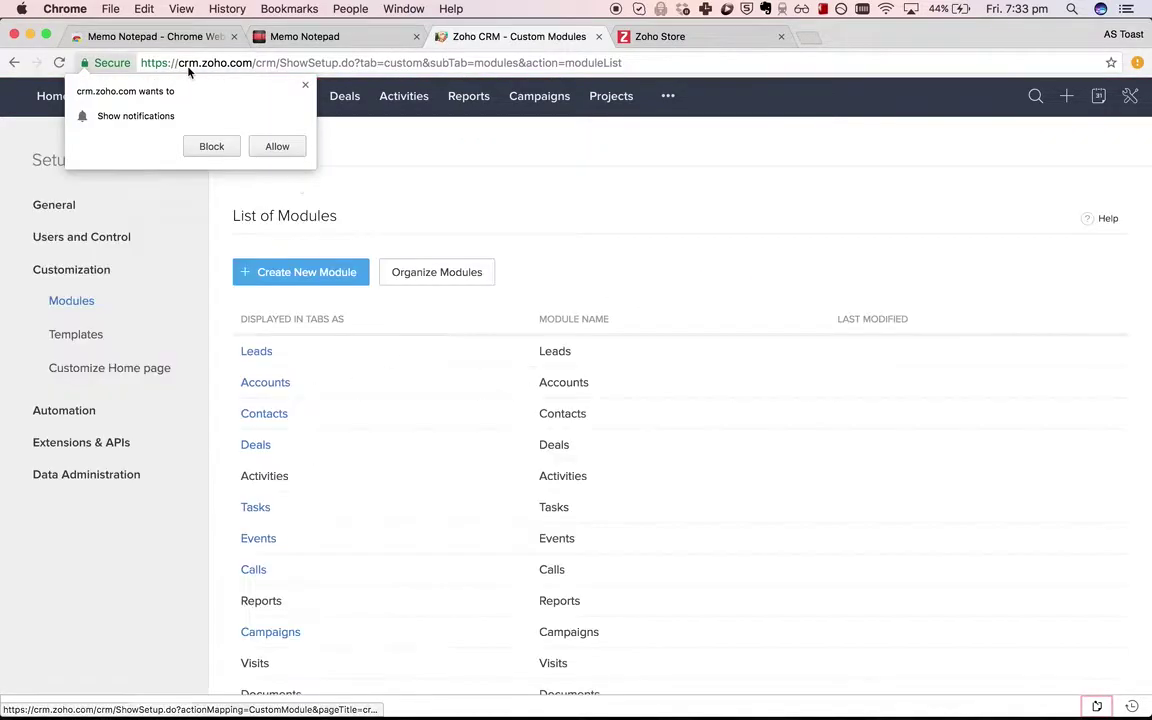
click(306, 86)
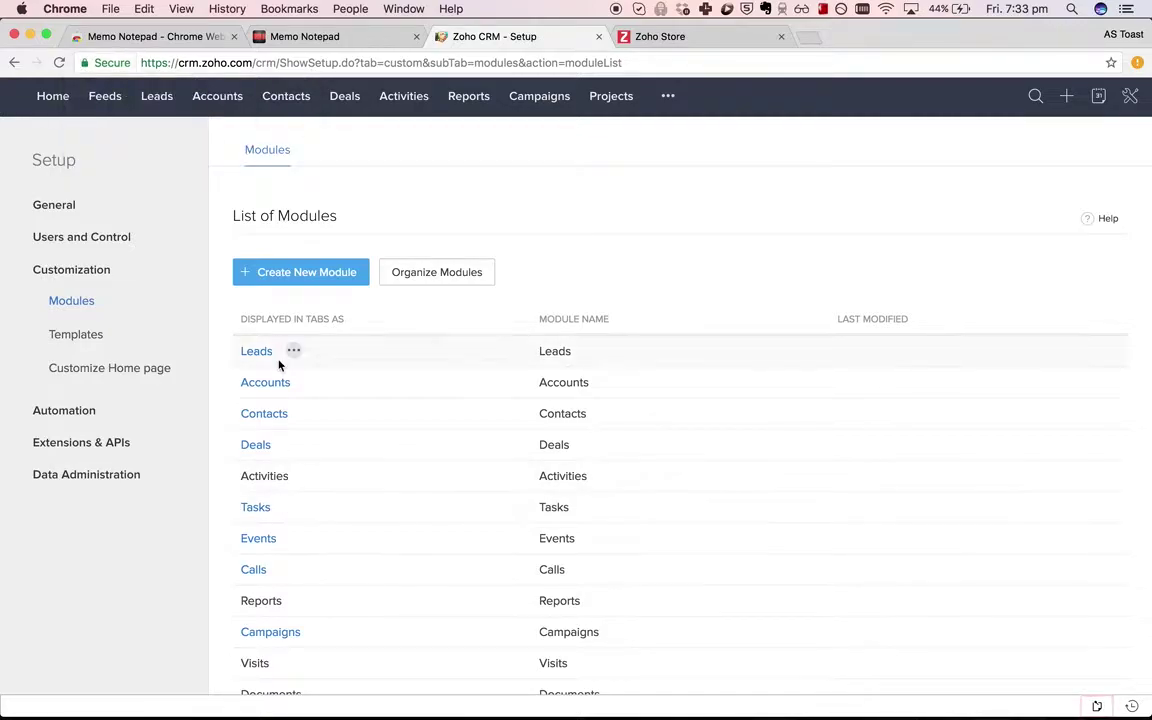
scroll(279, 362, down, 3)
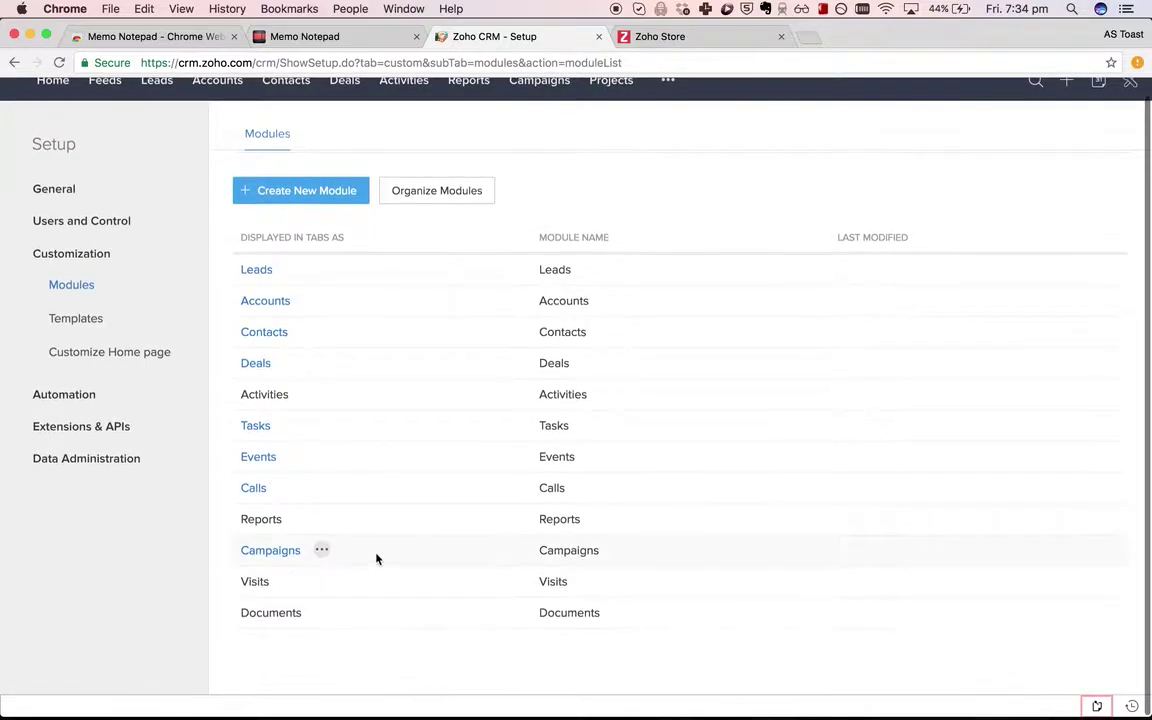
click(289, 271)
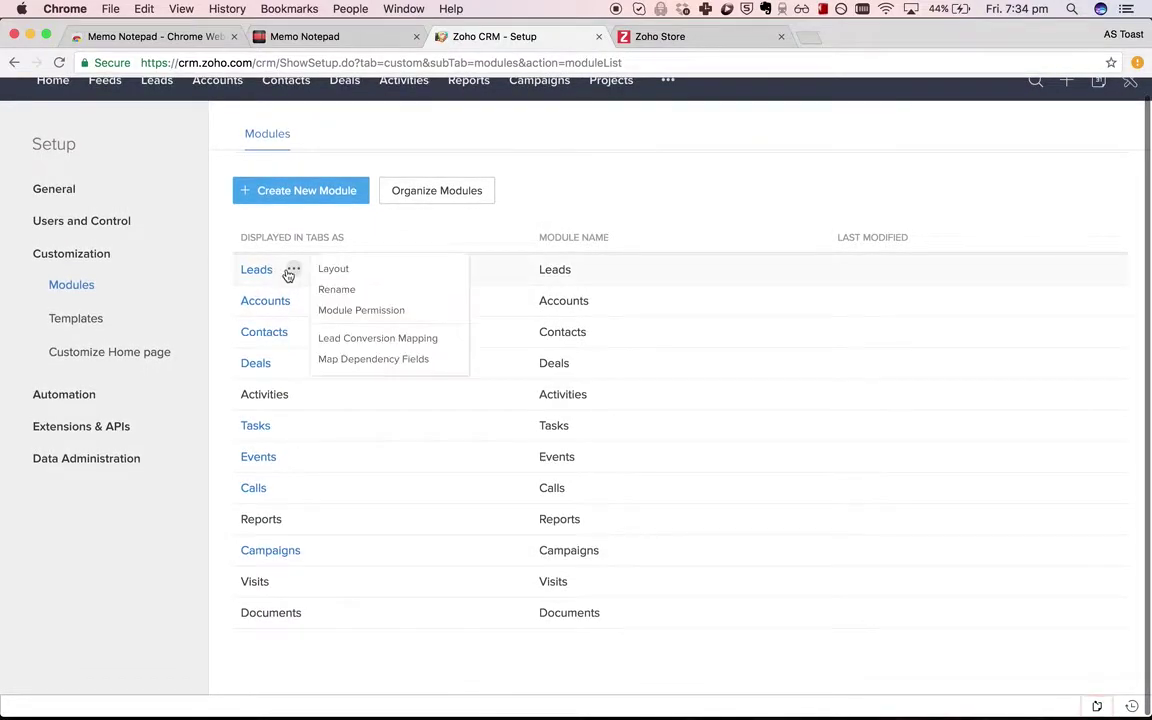
click(347, 289)
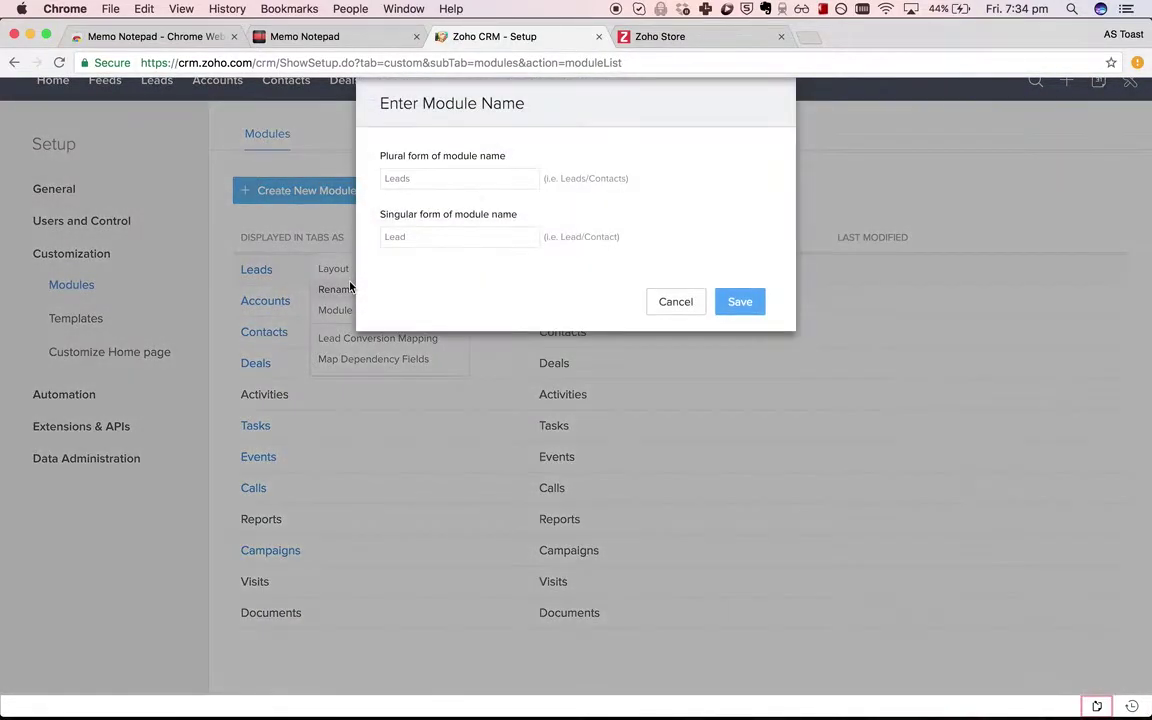
text(Guests)
key(Tab)
text(Guest)
key(Return)
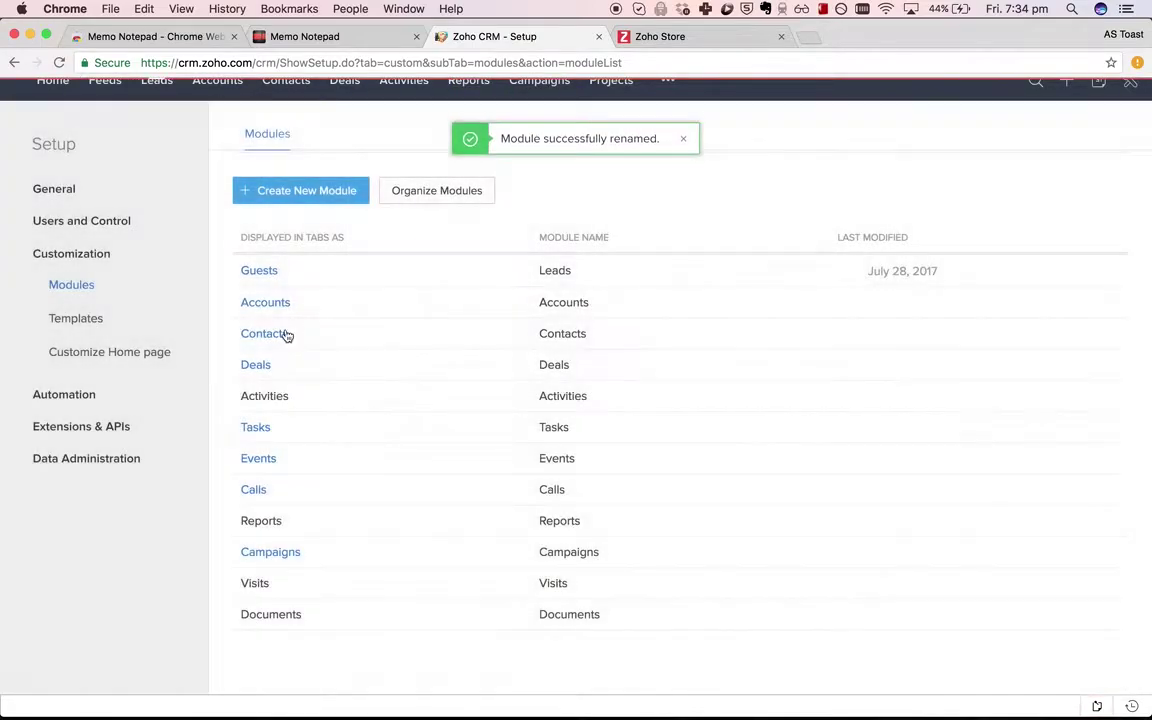
Rename the Contacts module to Members.
click(309, 334)
click(353, 356)
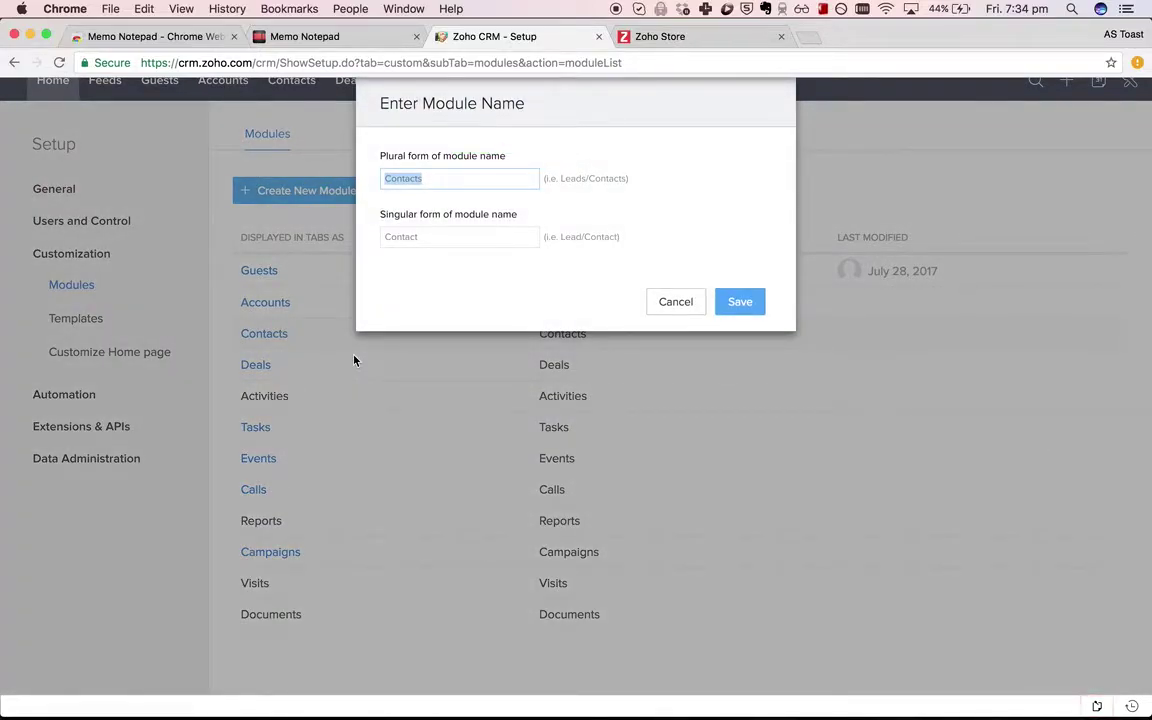
text(Members)
key(Tab)
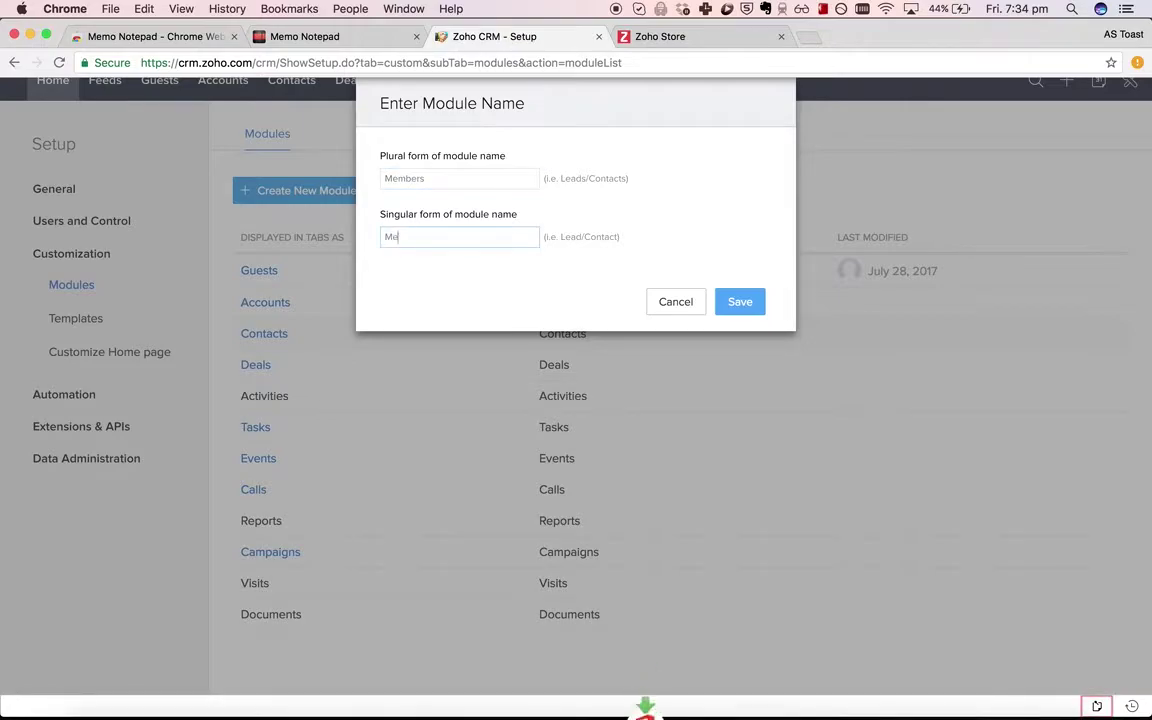
key(Return)
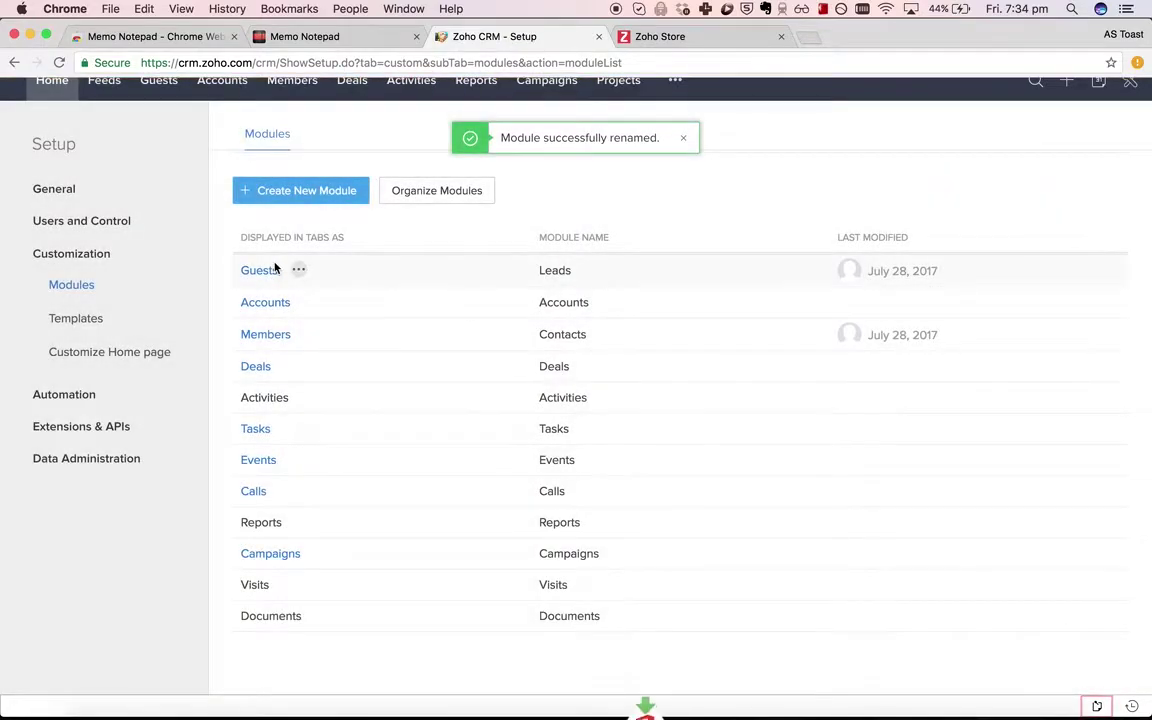
click(289, 270)
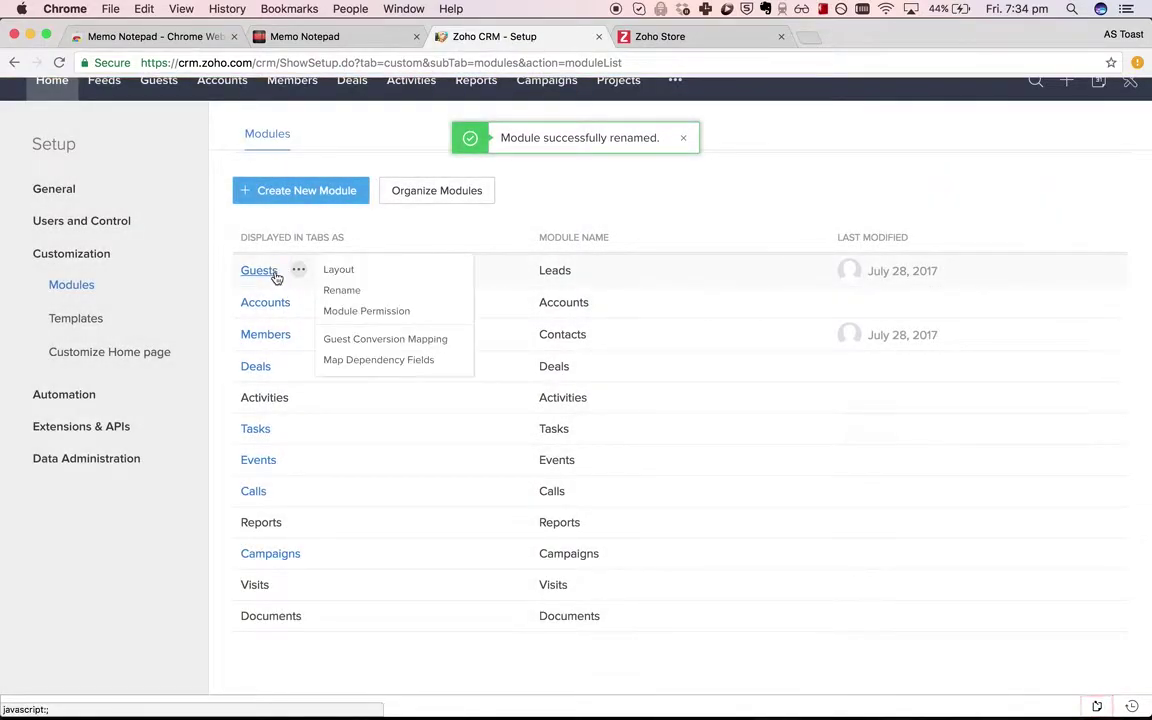
click(309, 302)
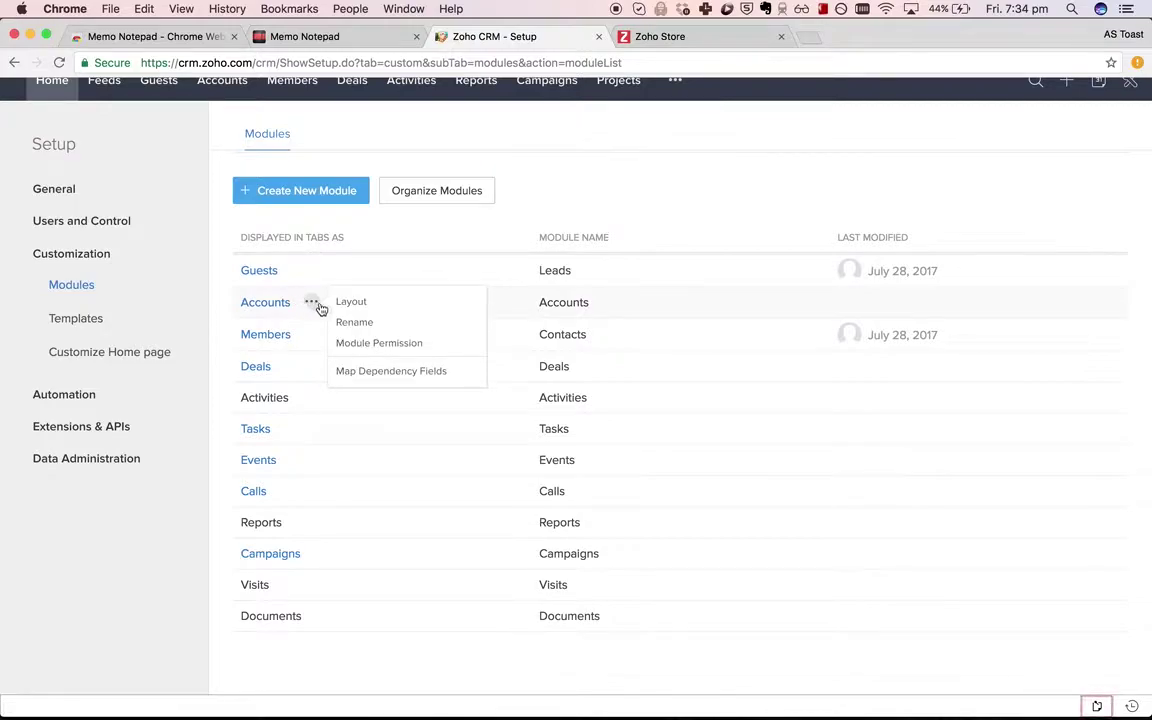
Move Accounts and then Visits to Unselected Tabs, saving the tab arrangement each time.
click(447, 192)
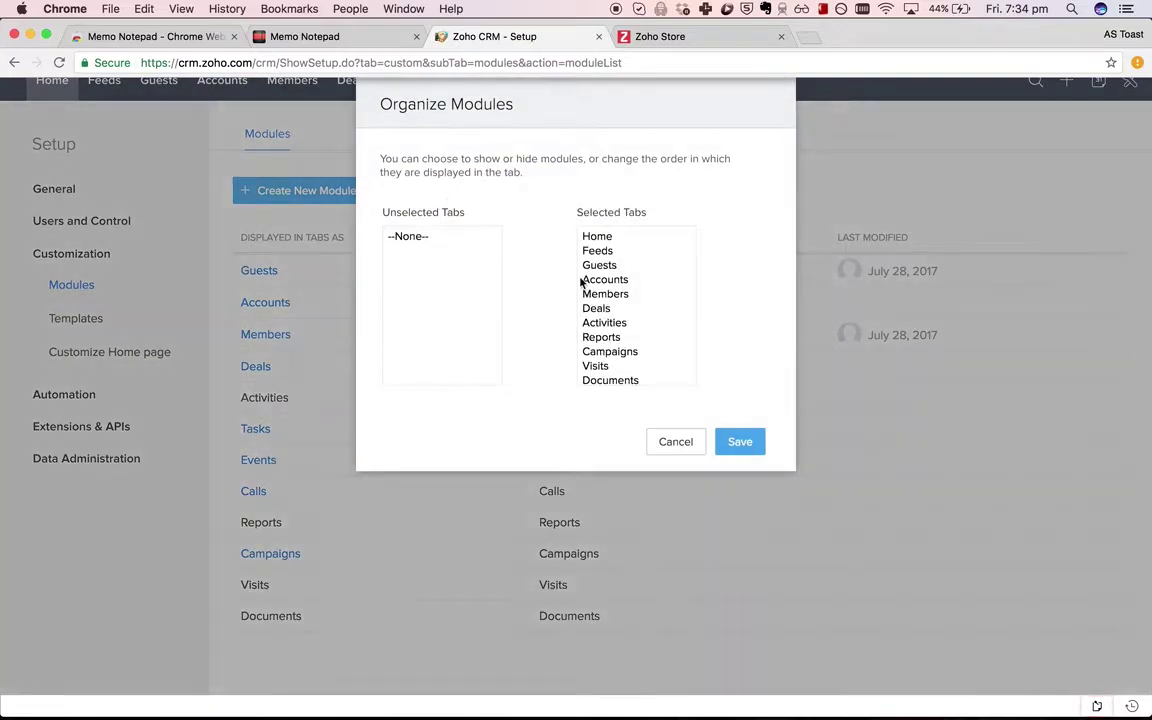
click(612, 280)
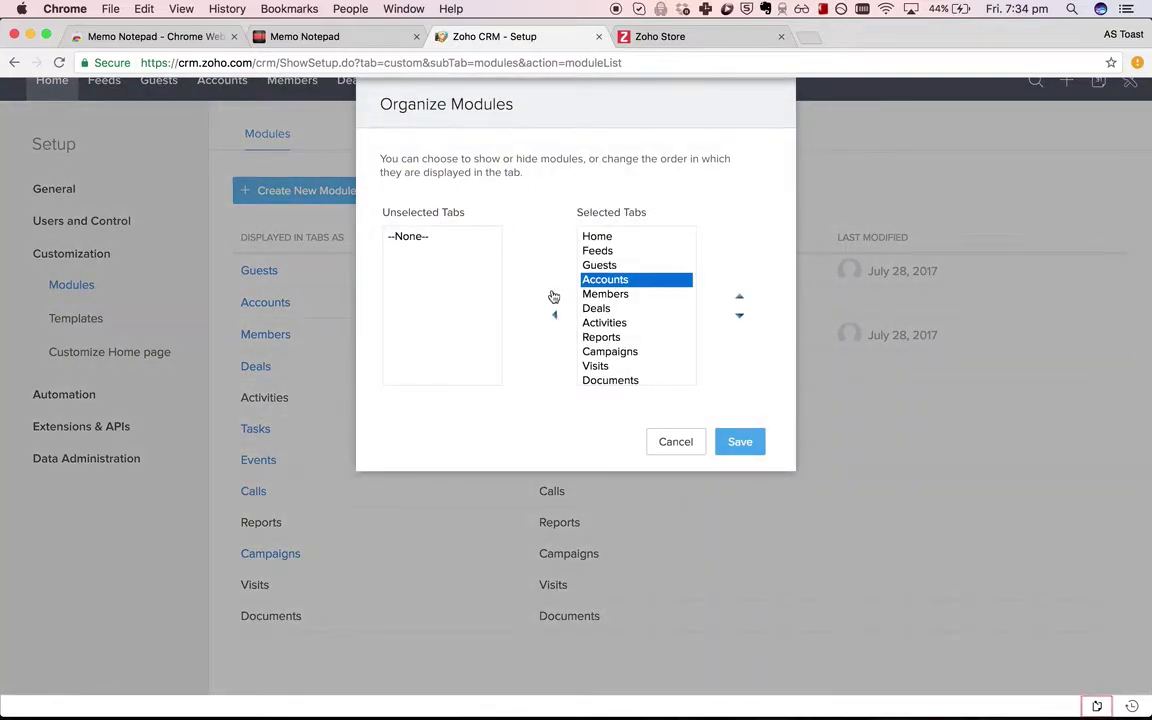
click(553, 300)
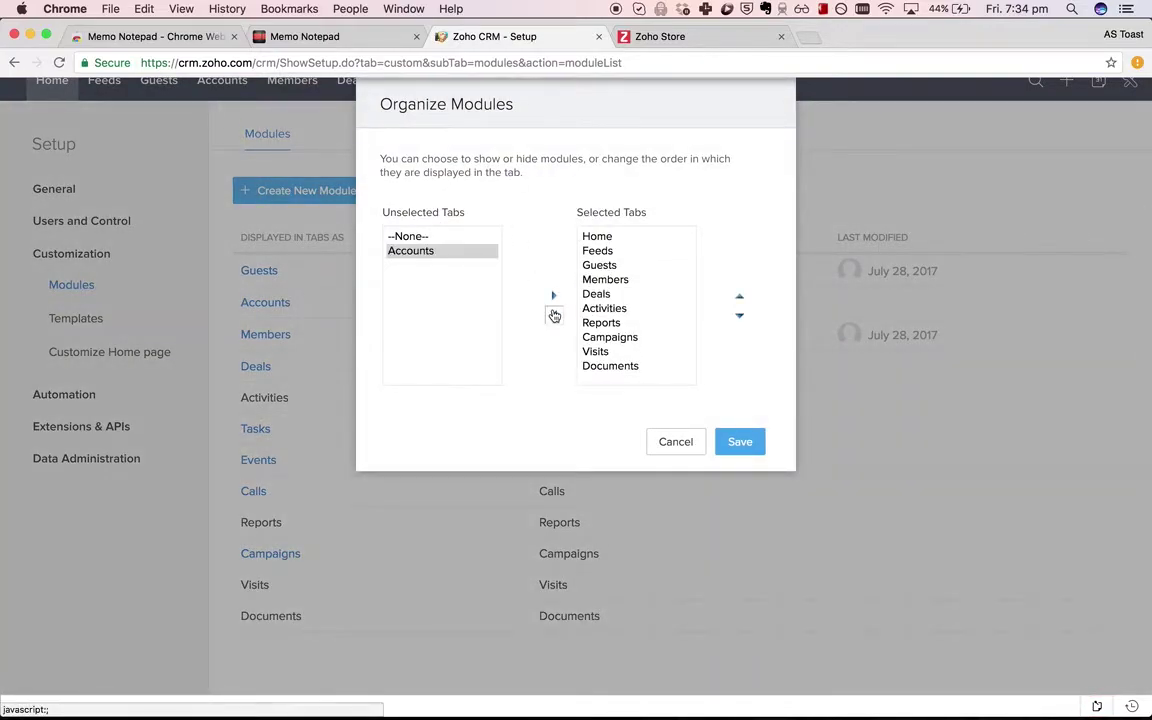
click(741, 443)
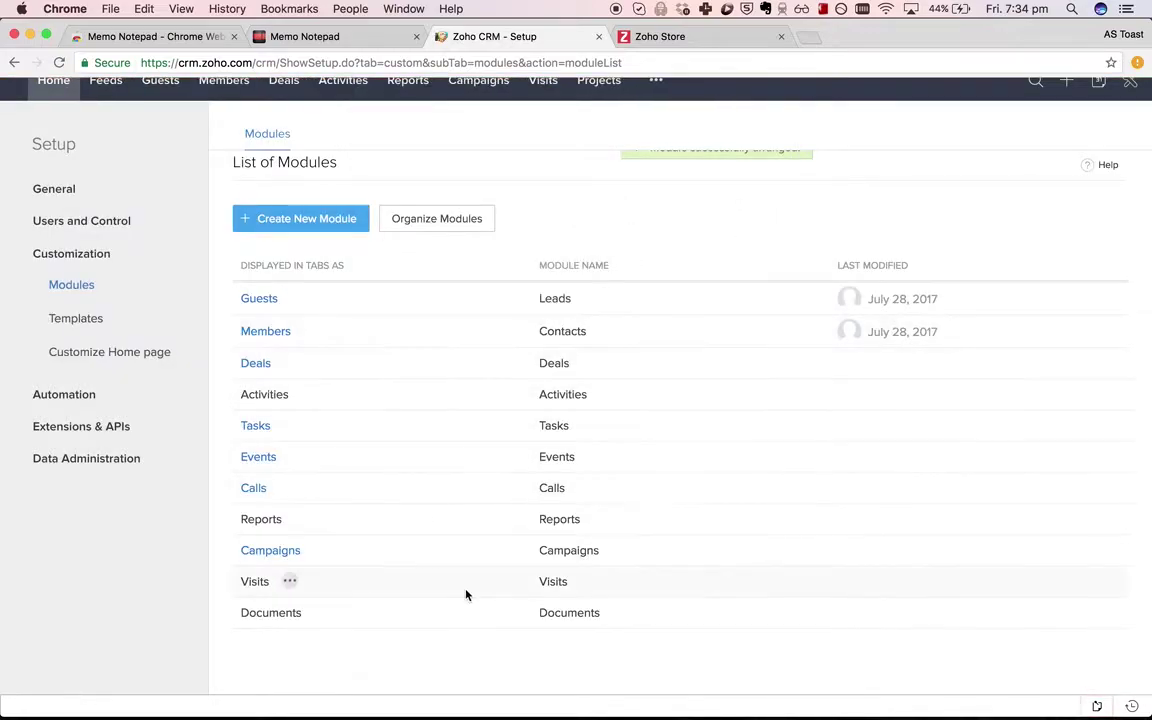
click(437, 219)
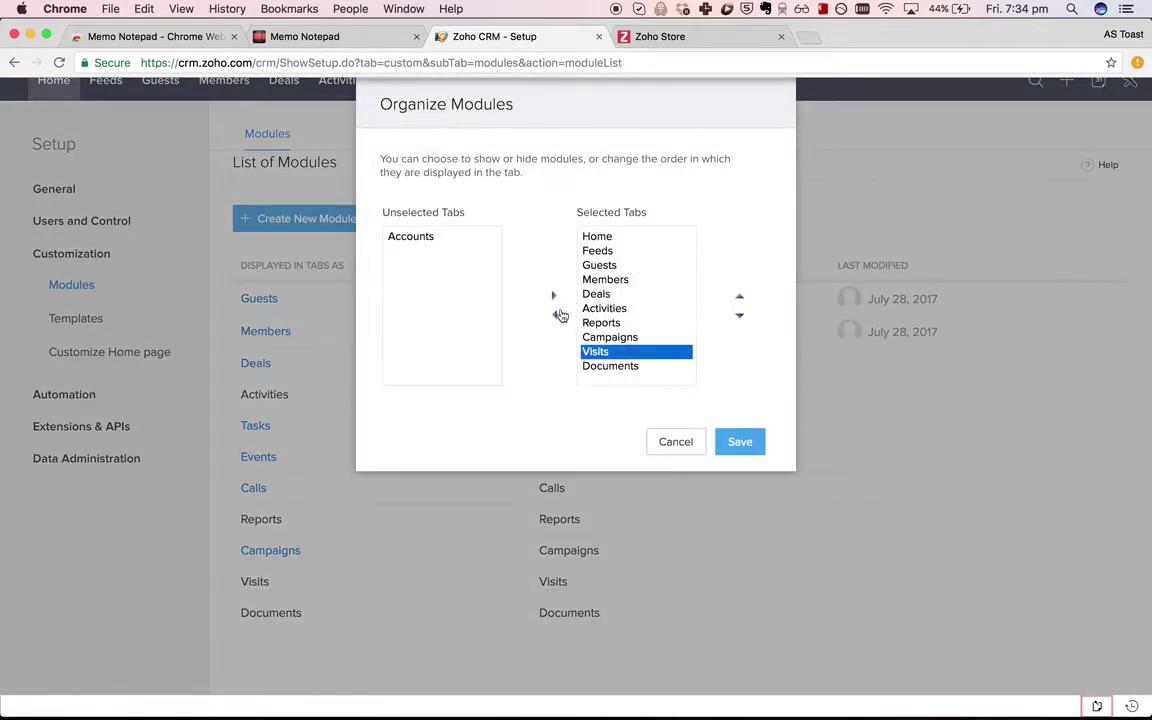
click(556, 314)
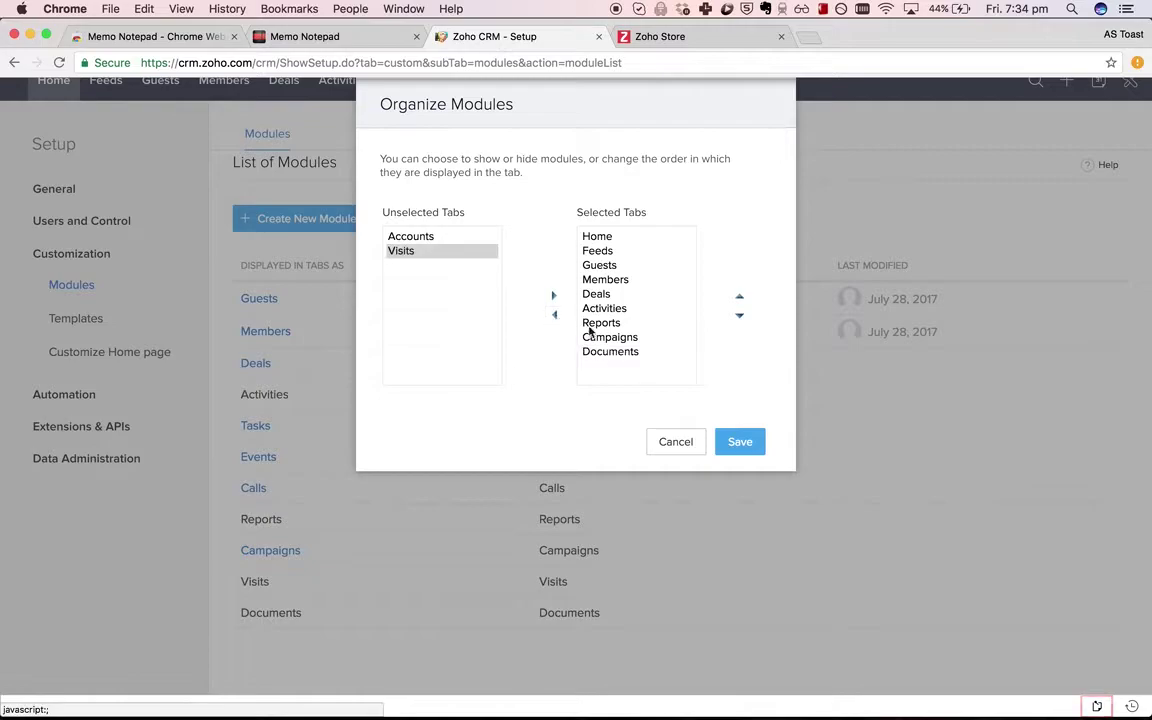
click(750, 446)
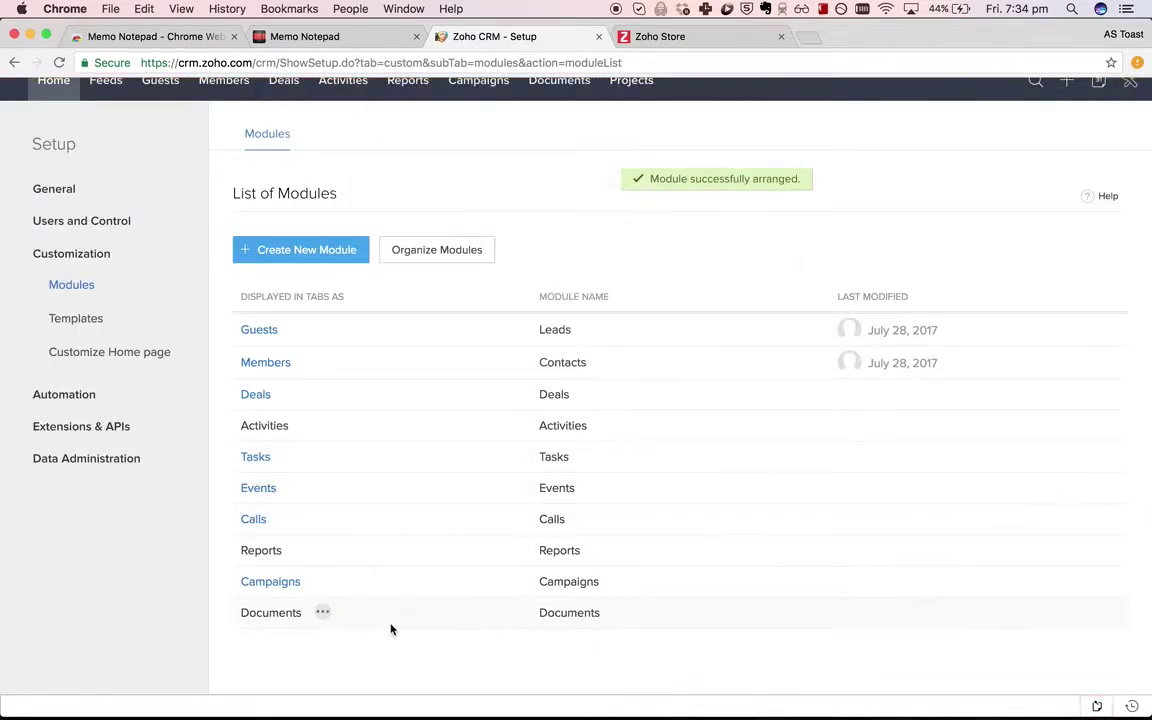
scroll(444, 107, up, 1)
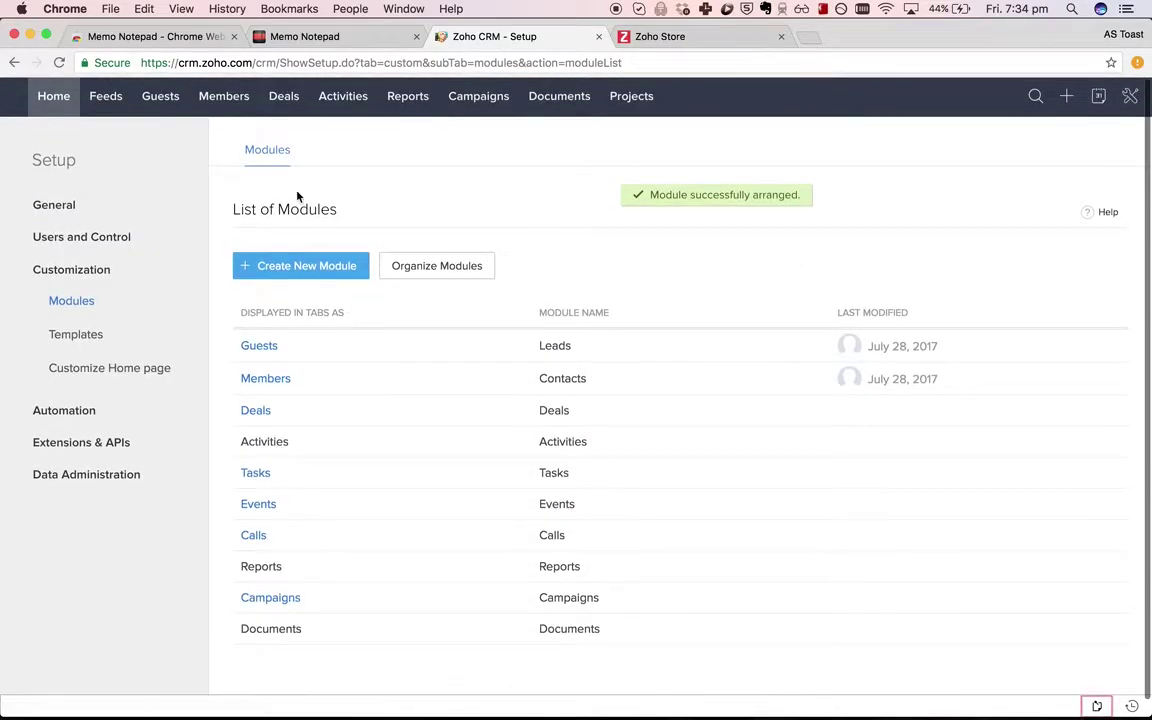
Open the Guests layout editor and remove the Annual Revenue and Rating fields.
click(258, 348)
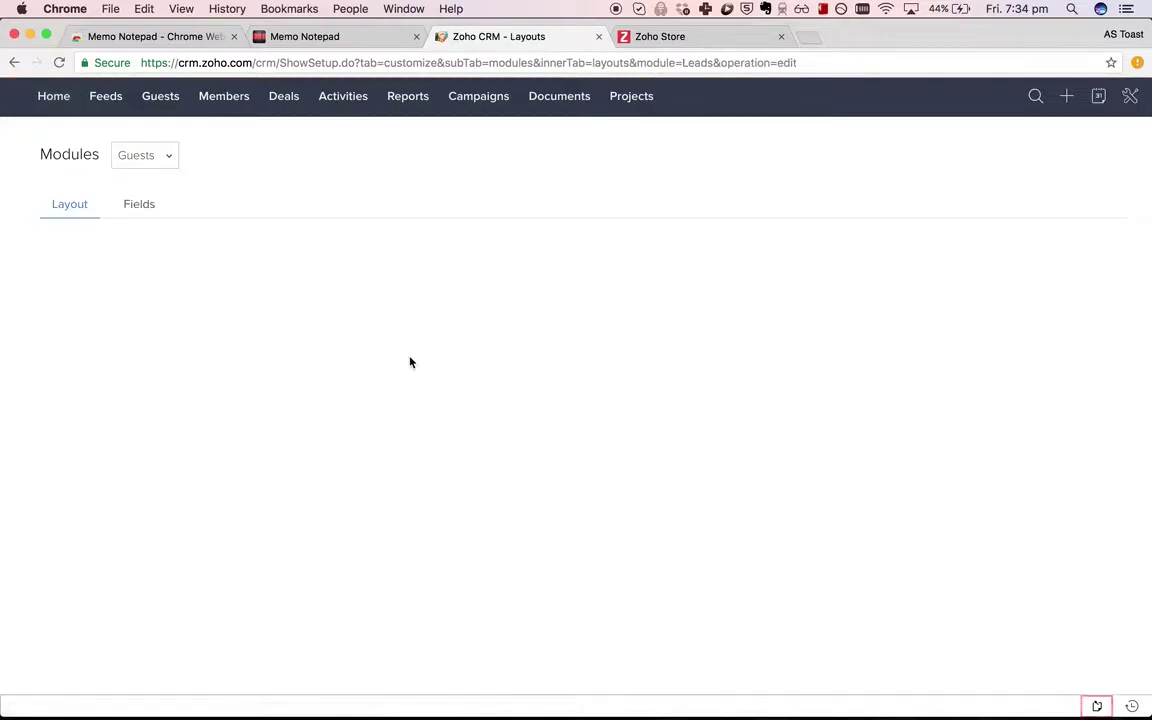
scroll(550, 388, down, 5)
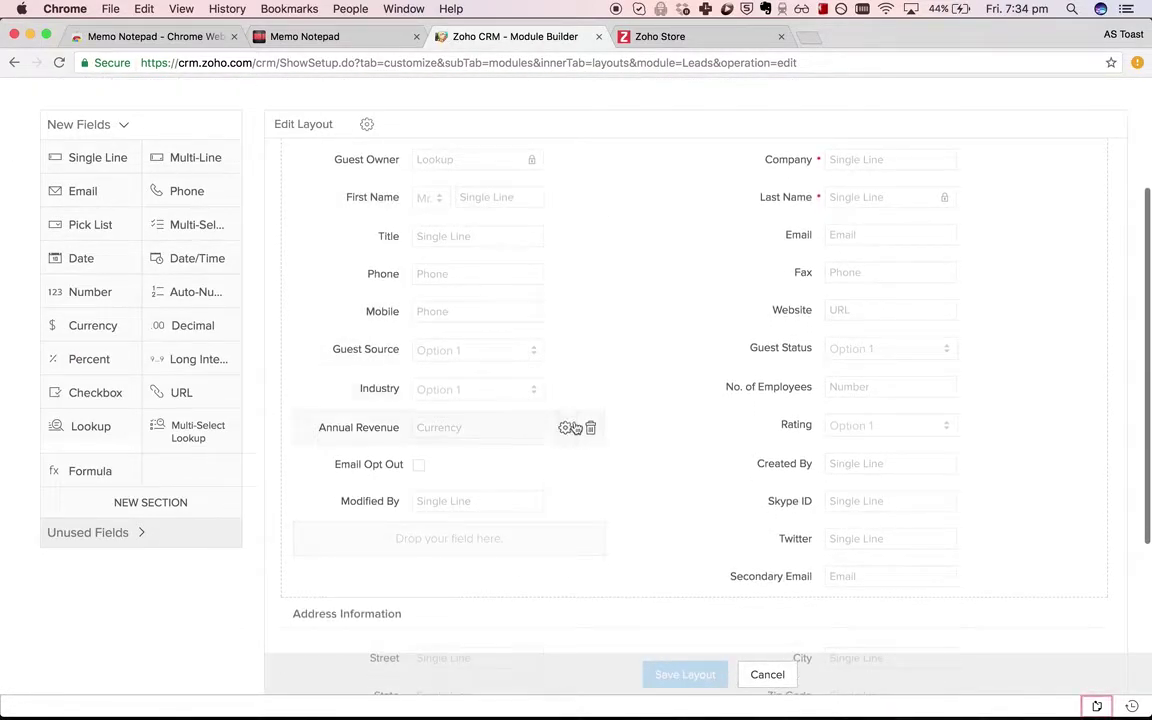
click(588, 429)
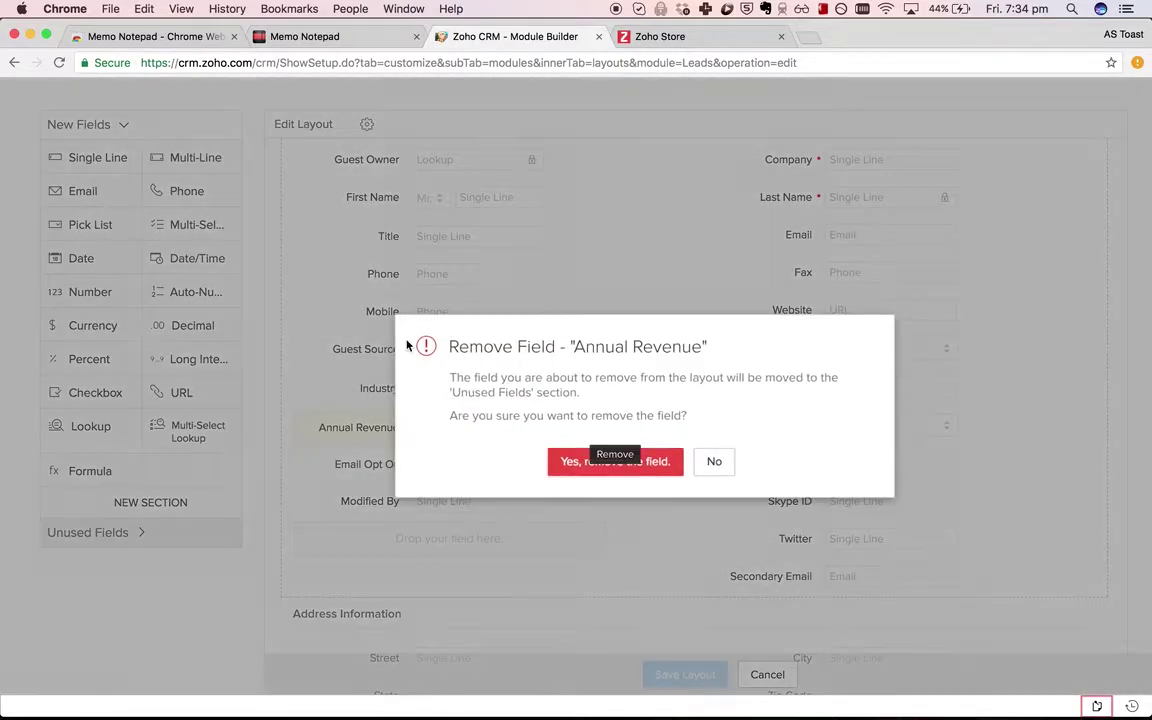
click(644, 469)
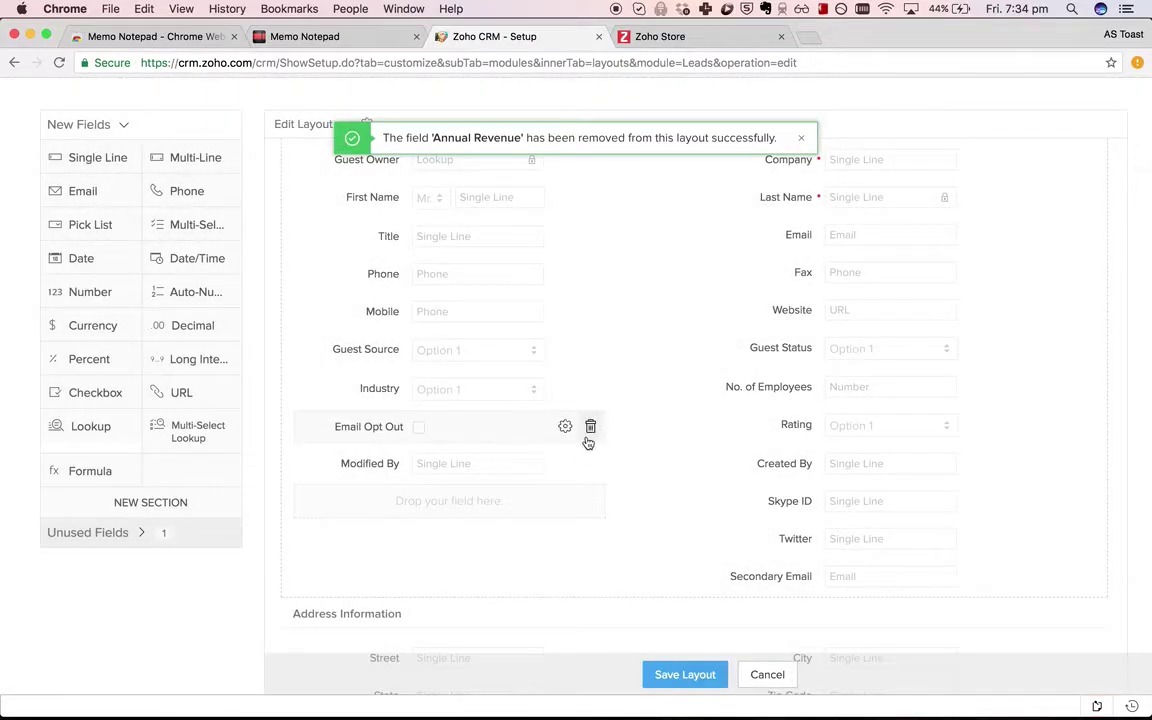
click(1003, 426)
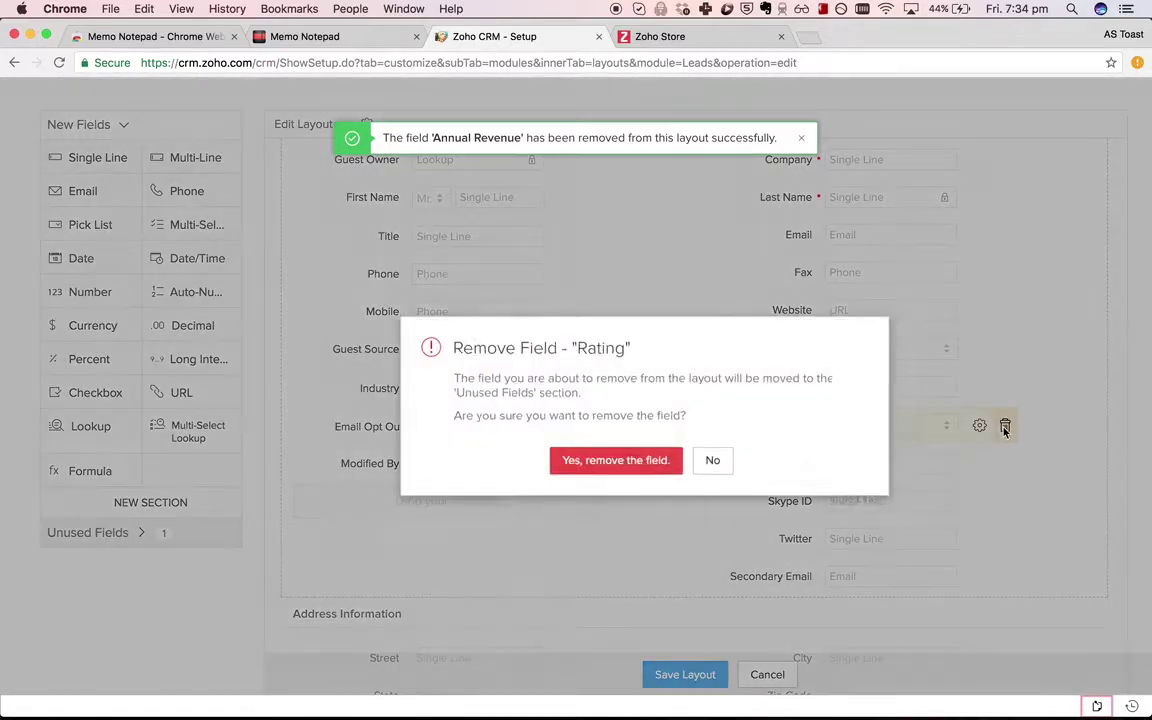
click(648, 460)
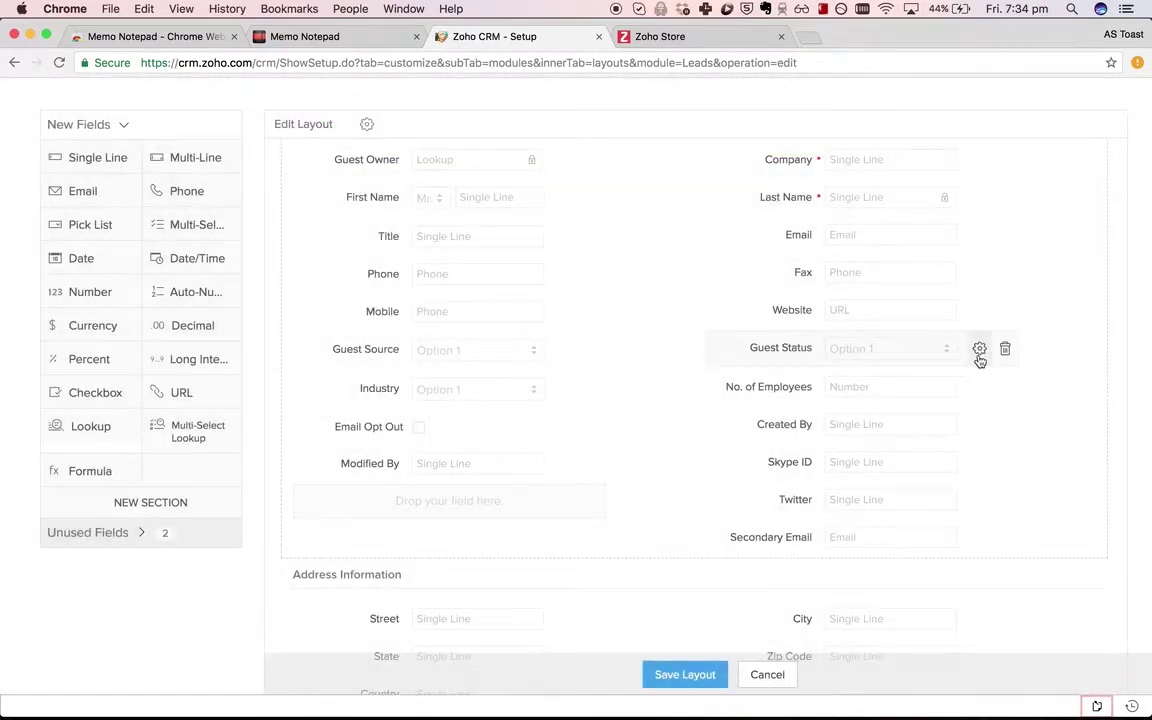
Remove the No. of Employees and Fax fields from the Guests layout.
click(1003, 388)
click(617, 458)
click(1003, 276)
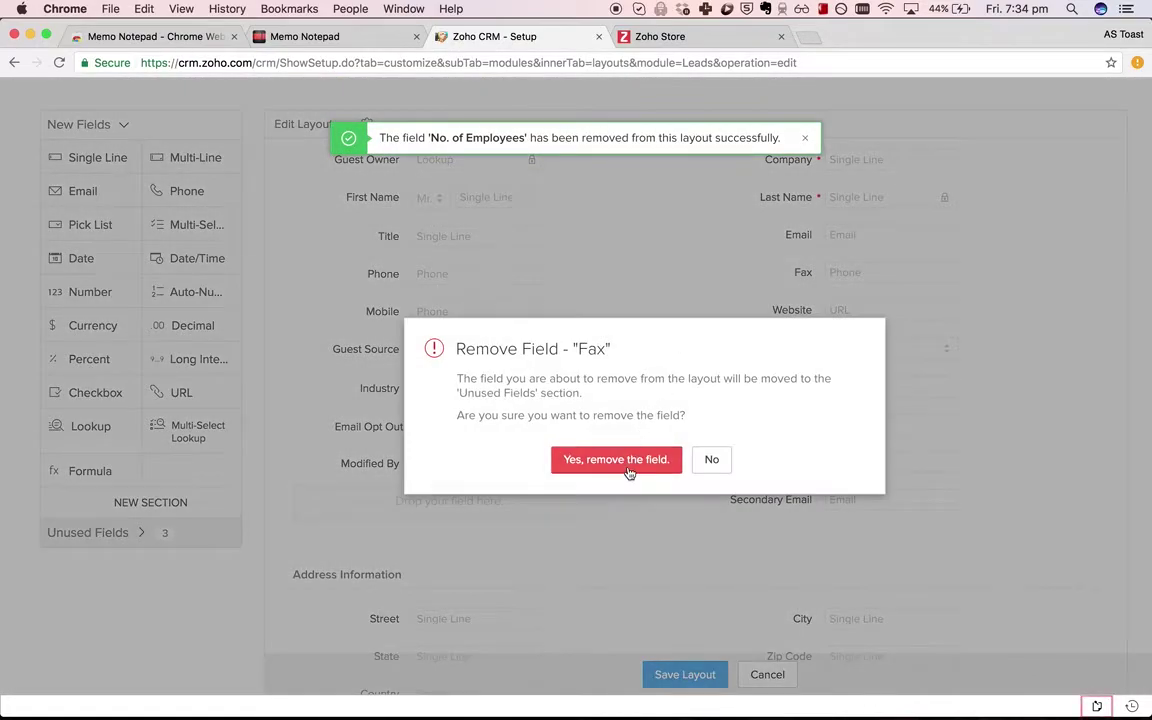
click(678, 465)
scroll(918, 519, down, 5)
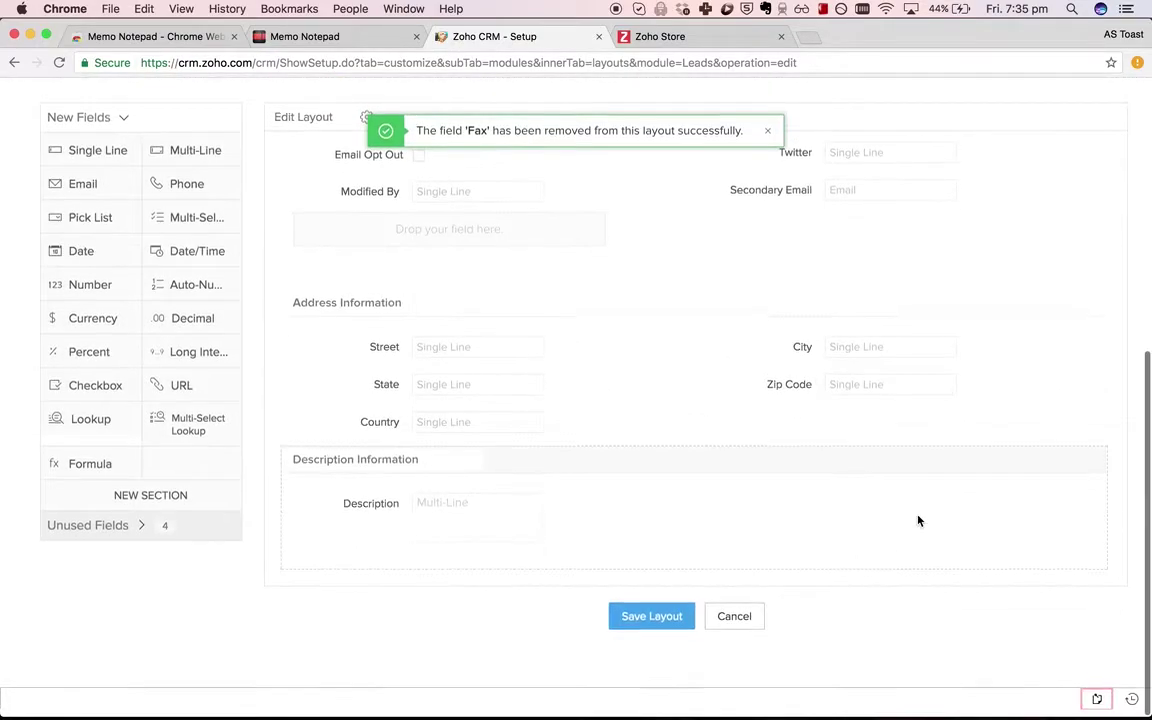
scroll(918, 519, up, 5)
scroll(918, 519, down, 1)
scroll(918, 519, down, 3)
scroll(920, 525, up, 5)
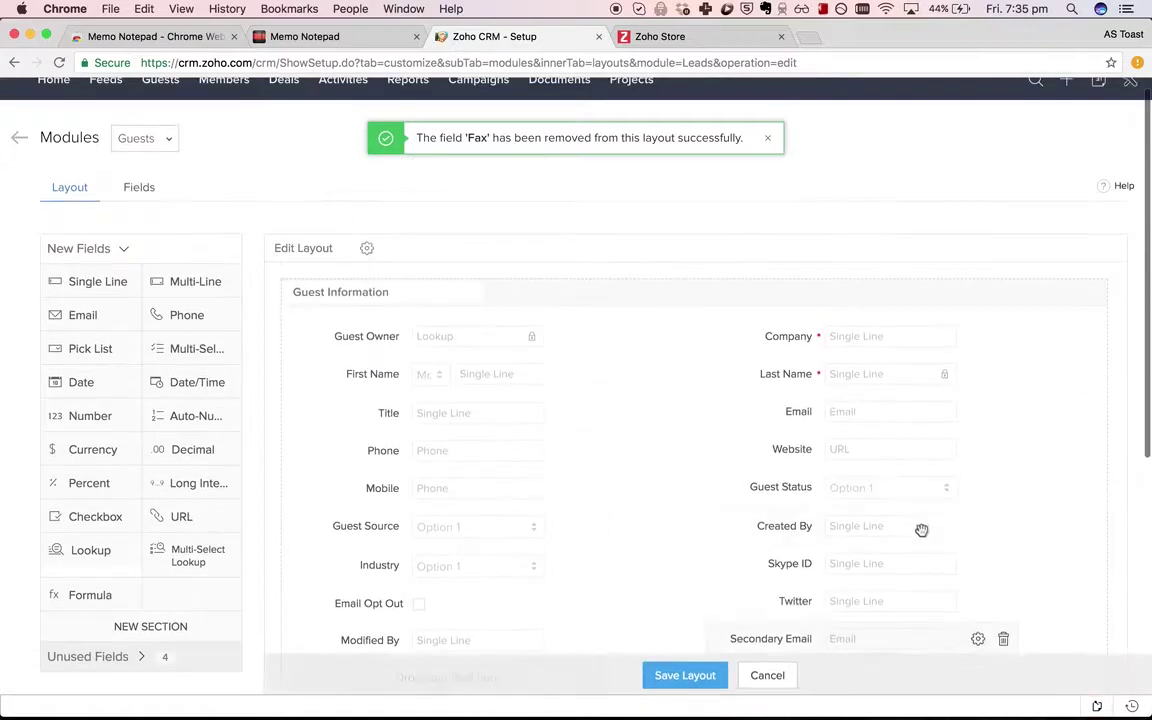
scroll(764, 509, down, 1)
scroll(411, 540, down, 5)
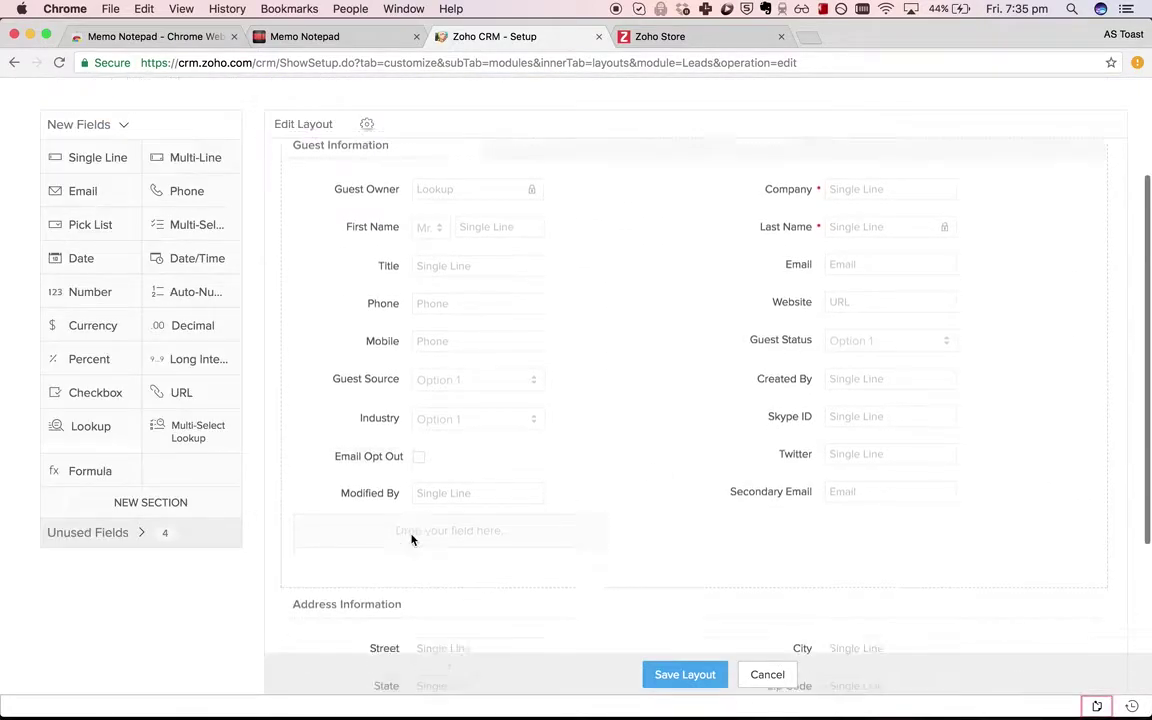
Move Modified By and Created By into the Description Information section.
drag(355, 197, 343, 560)
scroll(897, 180, up, 4)
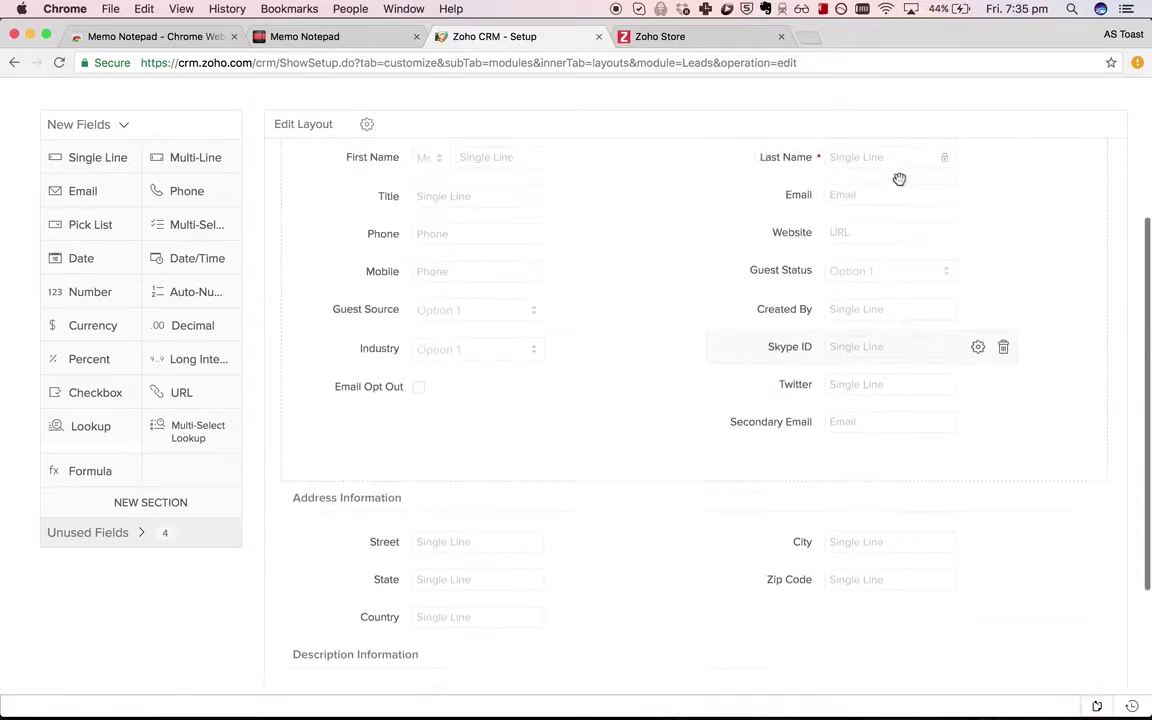
drag(828, 365, 610, 528)
scroll(669, 427, up, 5)
scroll(669, 427, down, 2)
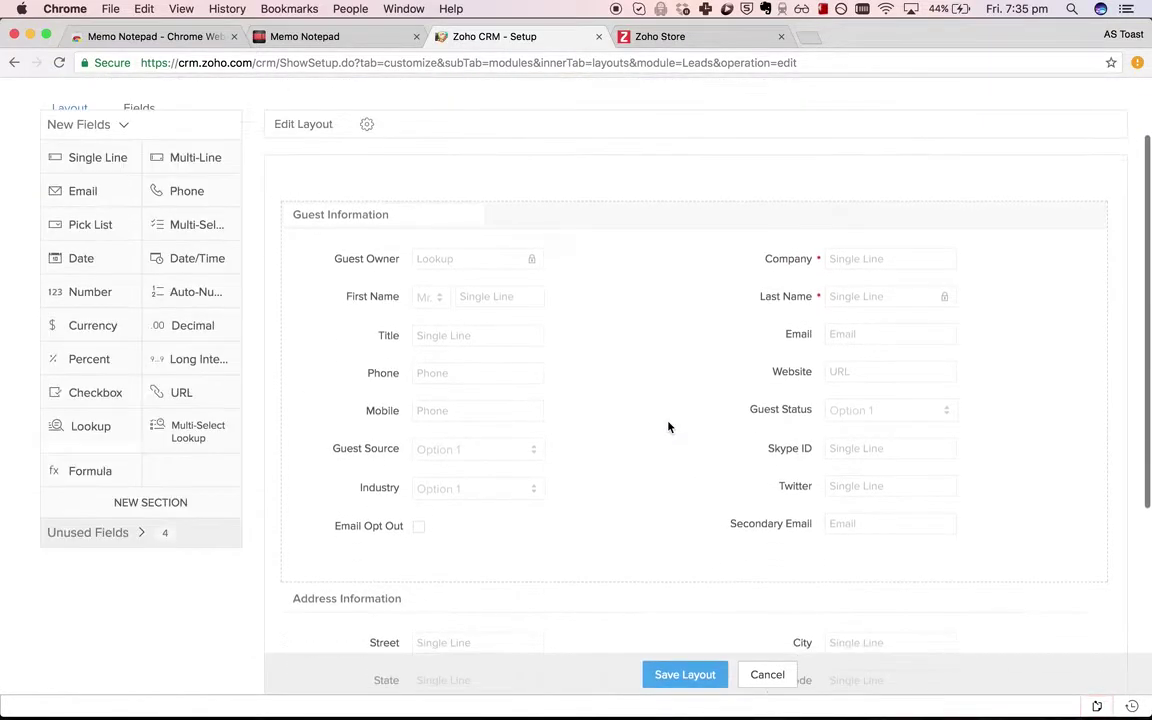
Add a Contact Details section below Guest Information, move Phone into it, and remove Mobile.
drag(152, 503, 484, 552)
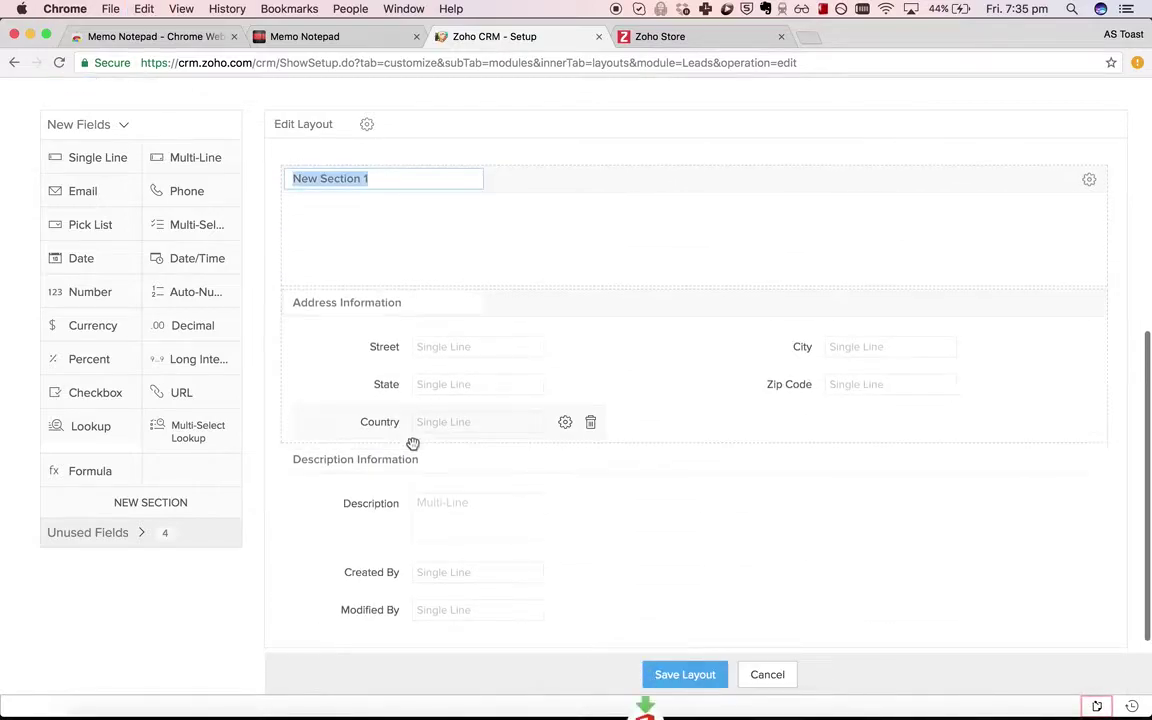
scroll(483, 354, up, 3)
scroll(483, 354, down, 3)
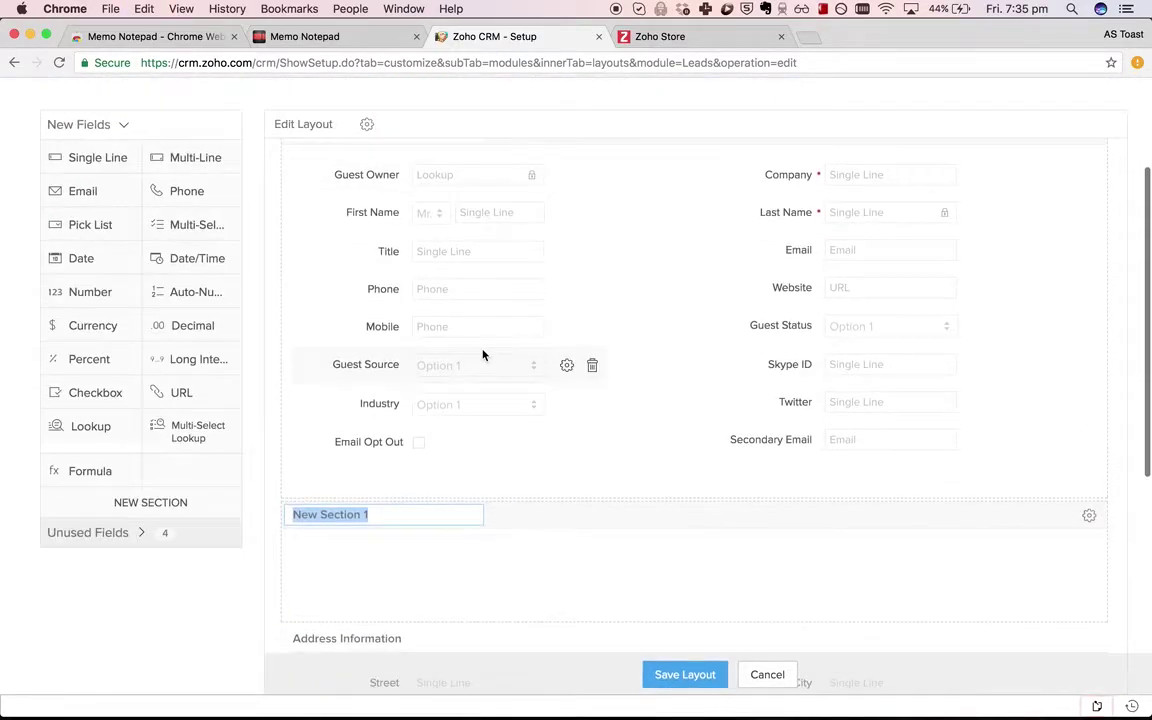
text(Contact Details)
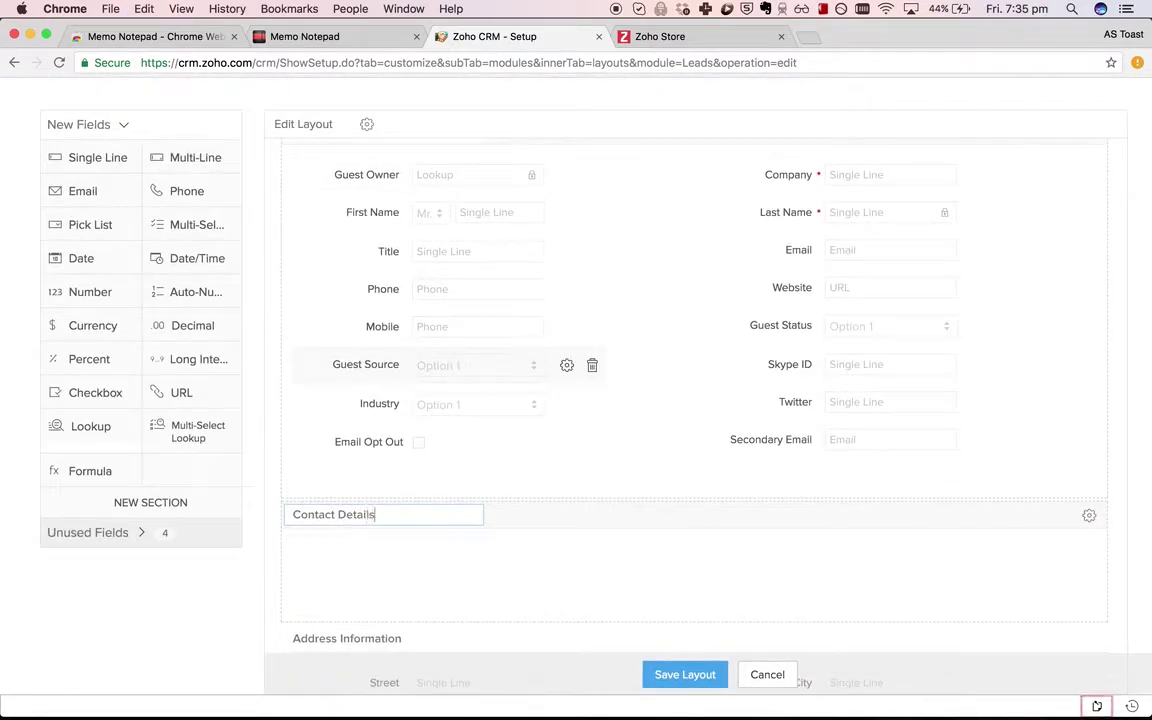
drag(424, 288, 429, 537)
drag(456, 282, 460, 537)
click(589, 522)
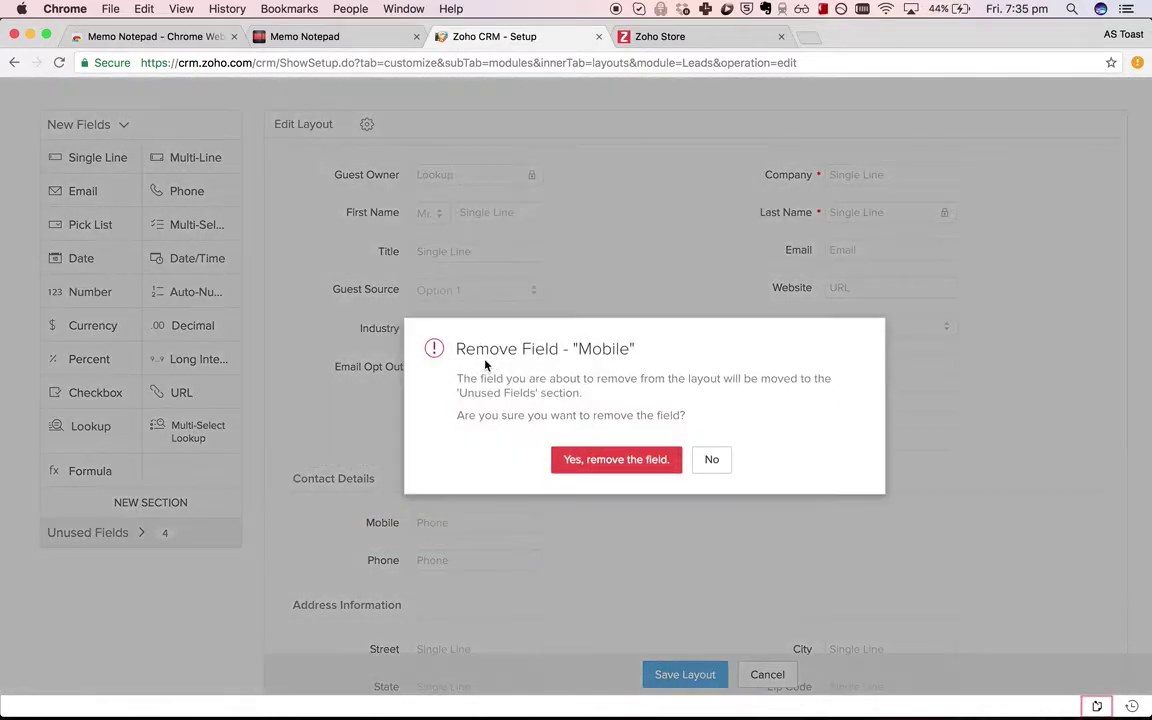
click(628, 458)
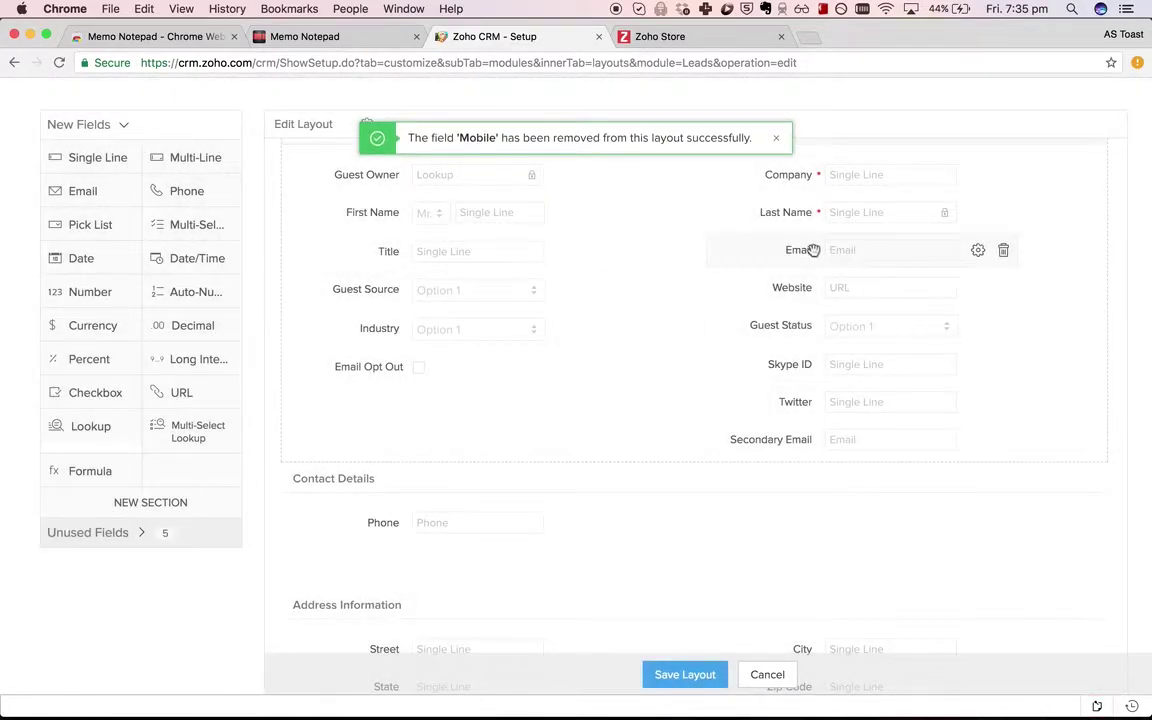
Move Email, Twitter, Skype ID, Secondary Email and Email Opt Out into Contact Details; remove Website.
drag(810, 249, 546, 558)
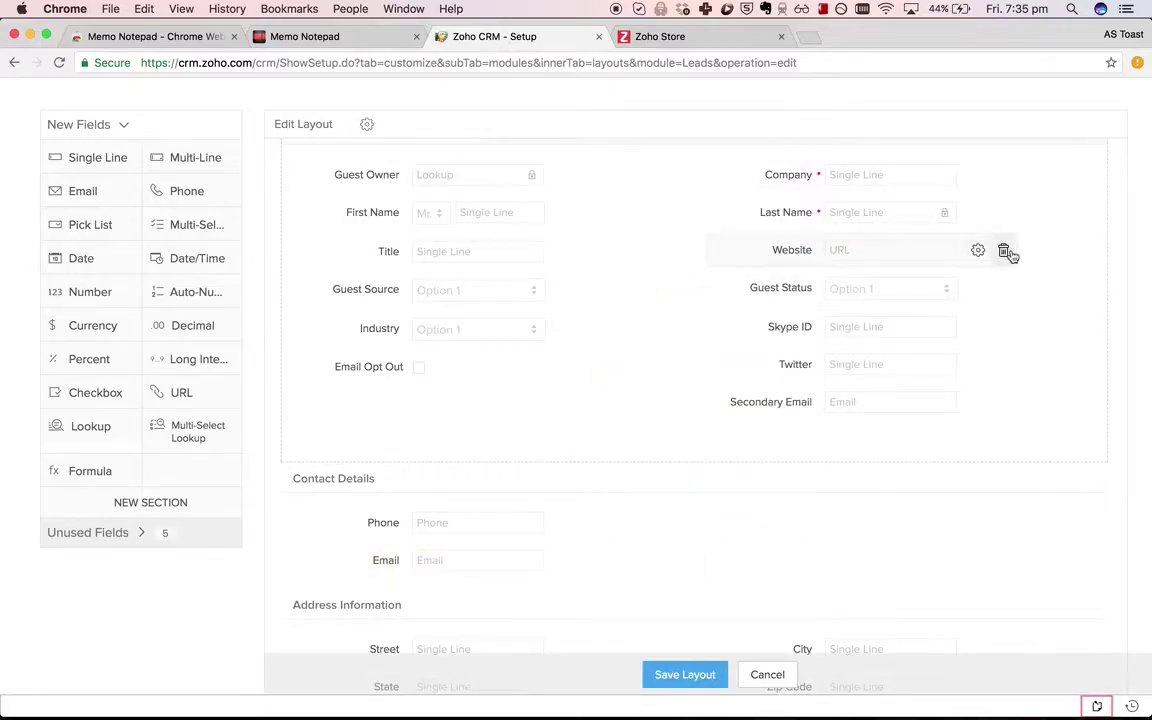
click(1005, 249)
click(655, 460)
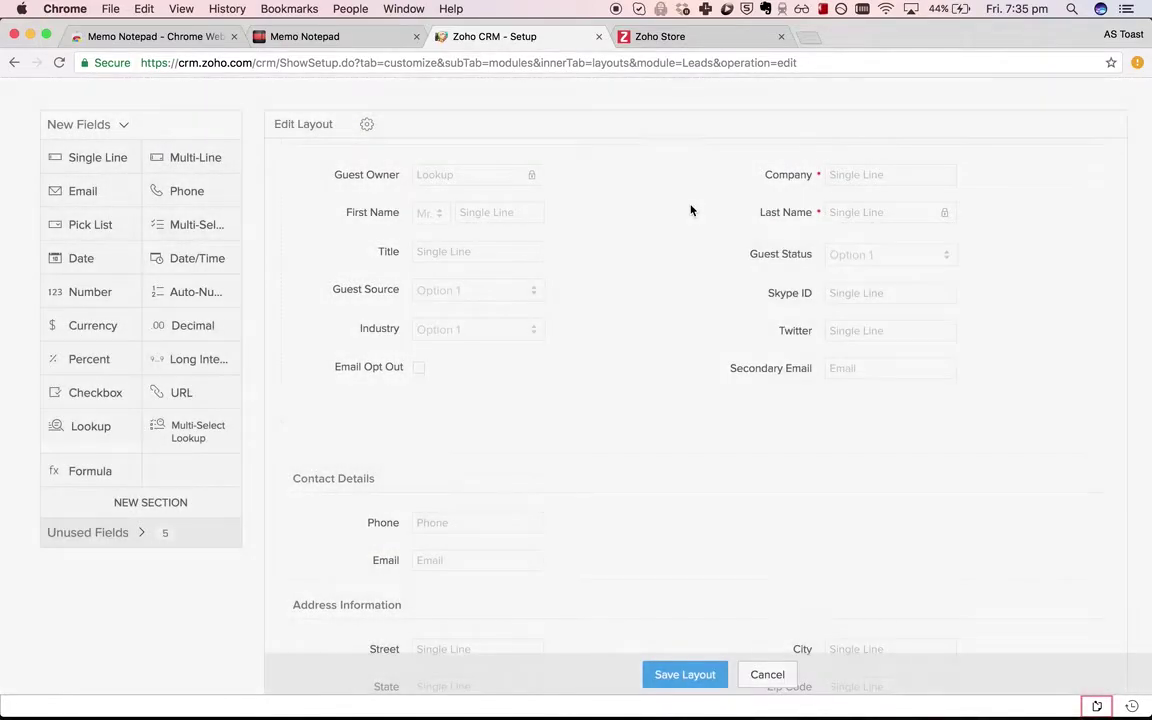
drag(877, 330, 856, 483)
drag(874, 288, 884, 515)
drag(762, 306, 380, 562)
drag(350, 372, 356, 598)
Open the Guest Source pick-list properties and delete the default options, including Web Research.
click(568, 291)
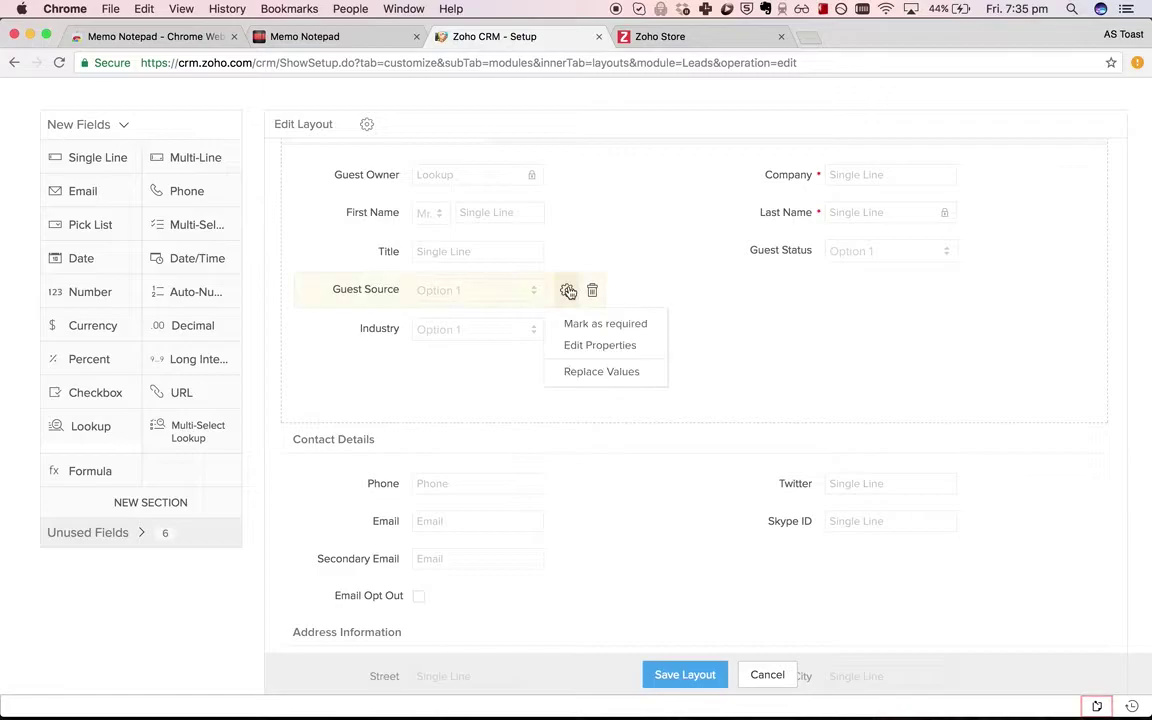
click(623, 356)
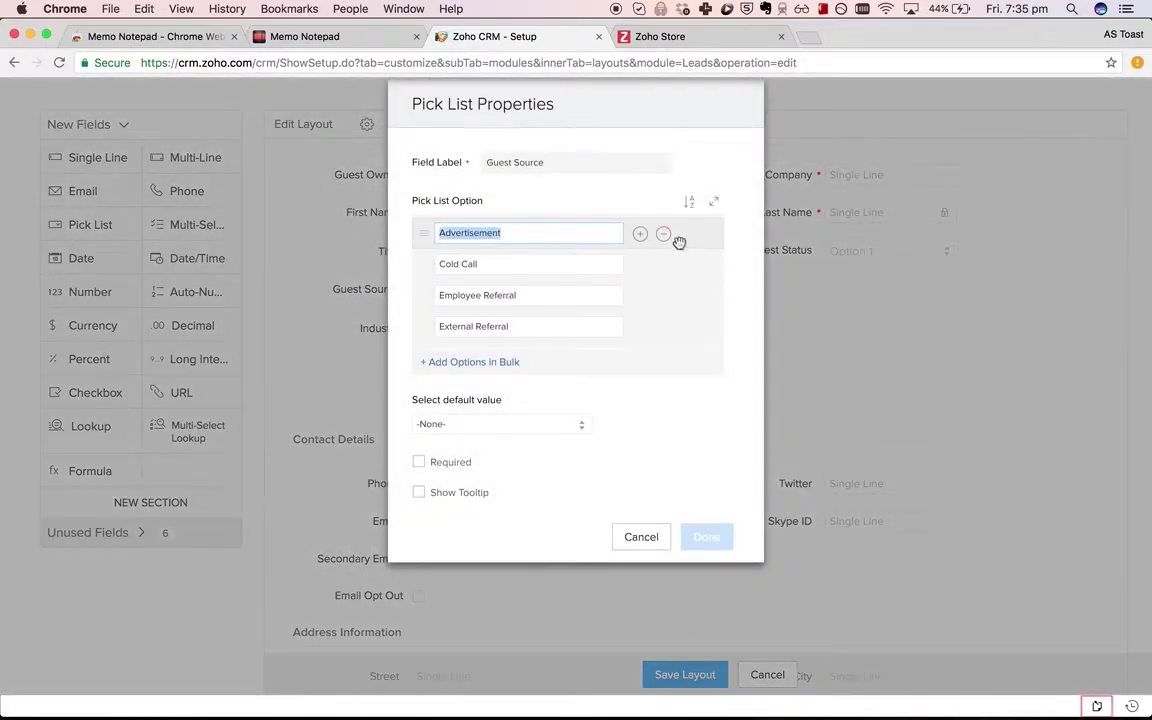
triple_click(662, 234)
triple_click(662, 234)
triple_click(662, 234)
triple_click(662, 234)
click(662, 235)
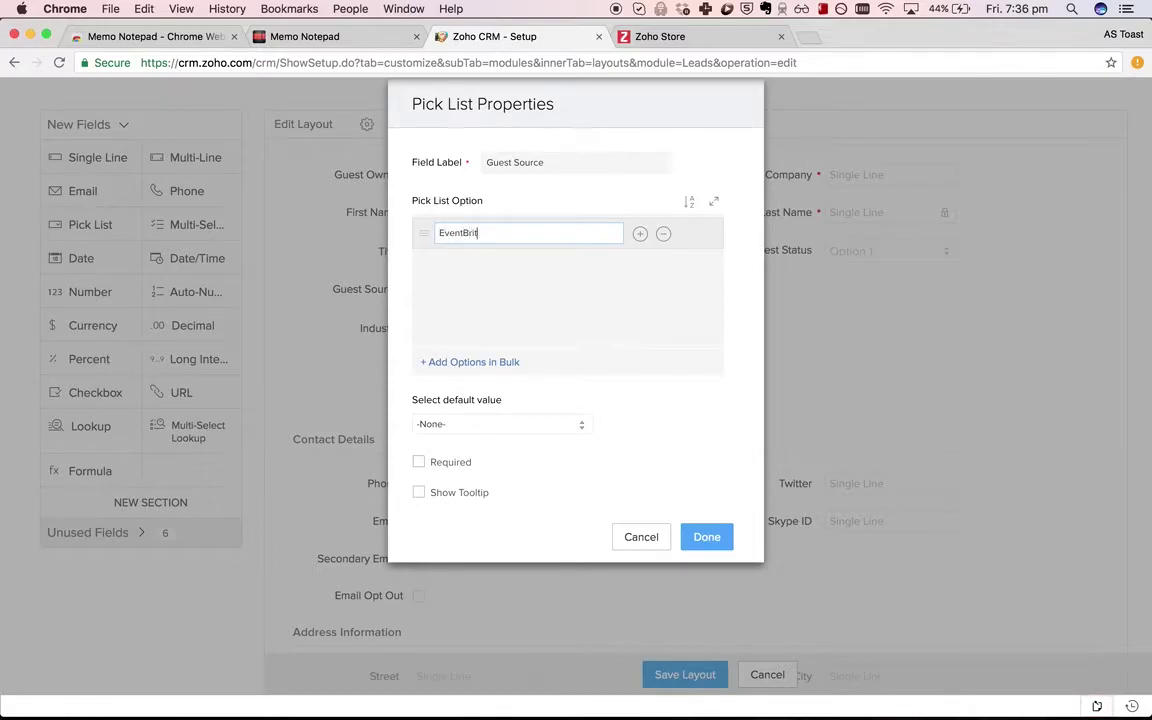
Add Meetup, Direct Email, Member referral and Sponsor referral after EventBrite, and save the list.
click(638, 235)
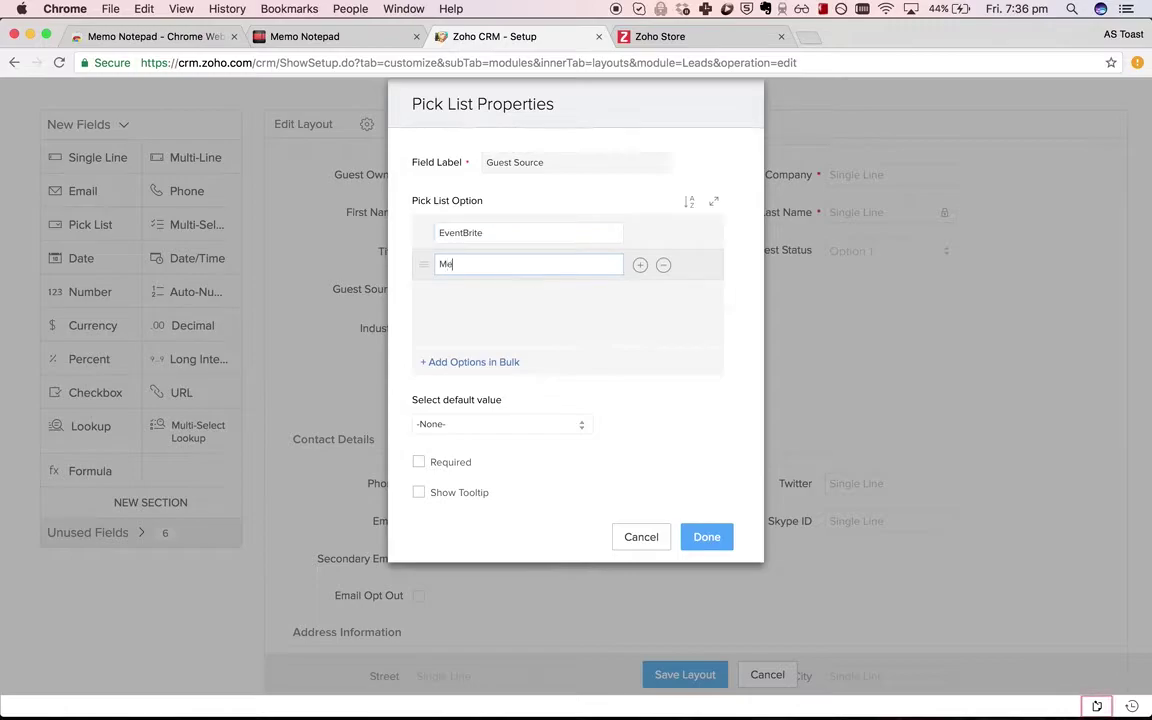
click(639, 265)
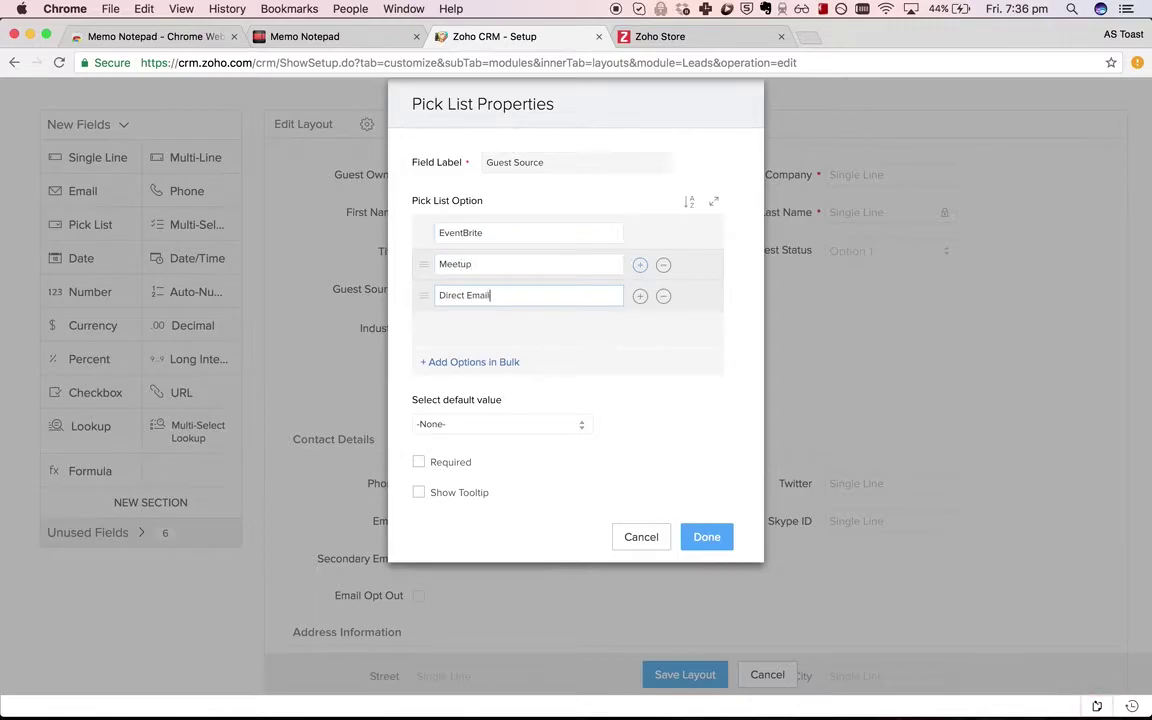
click(640, 297)
text(Member referral)
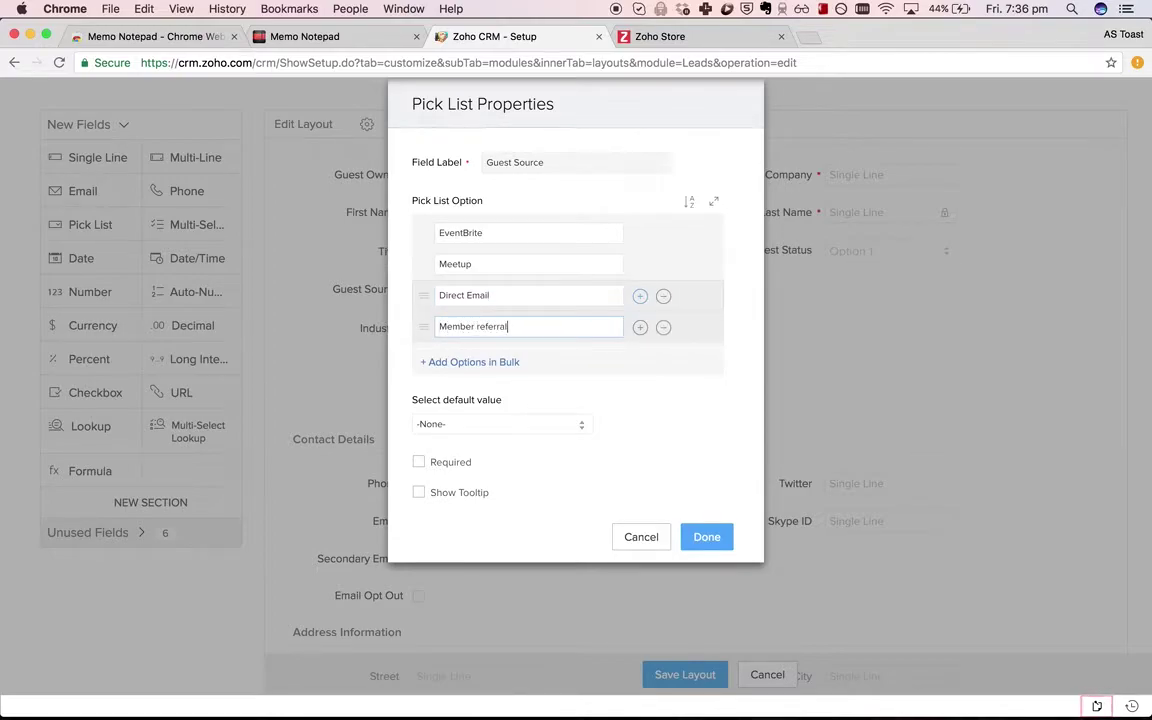
scroll(617, 478, down, 2)
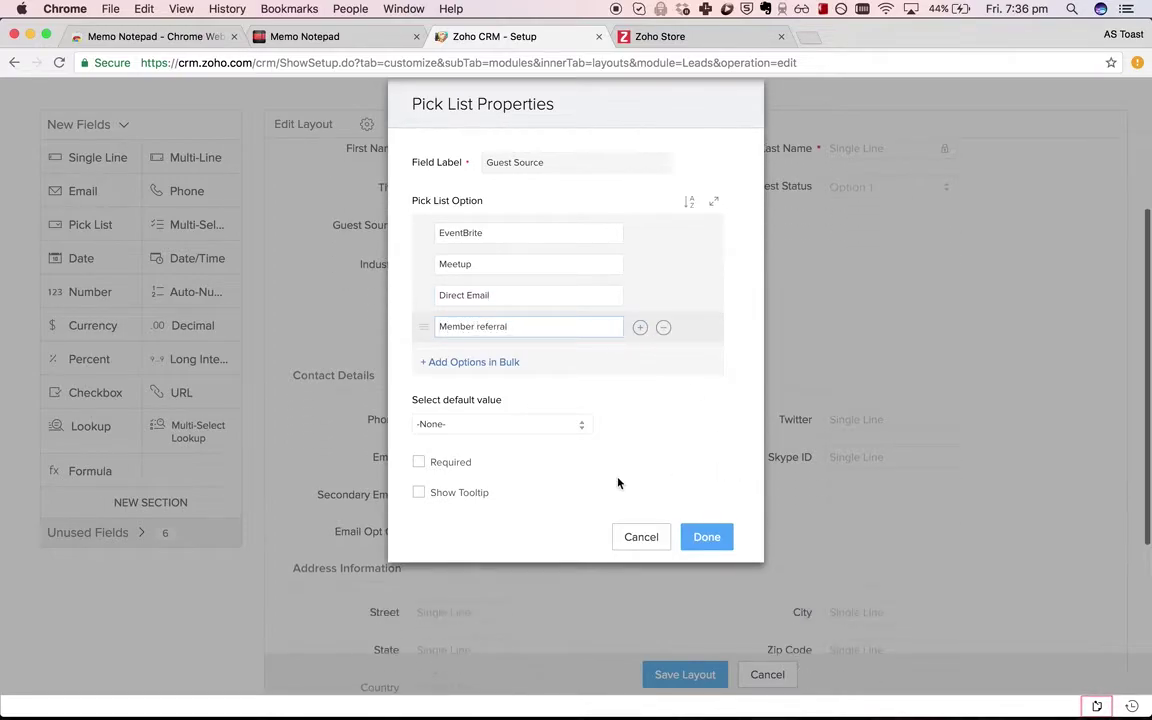
click(640, 328)
text(Arab B)
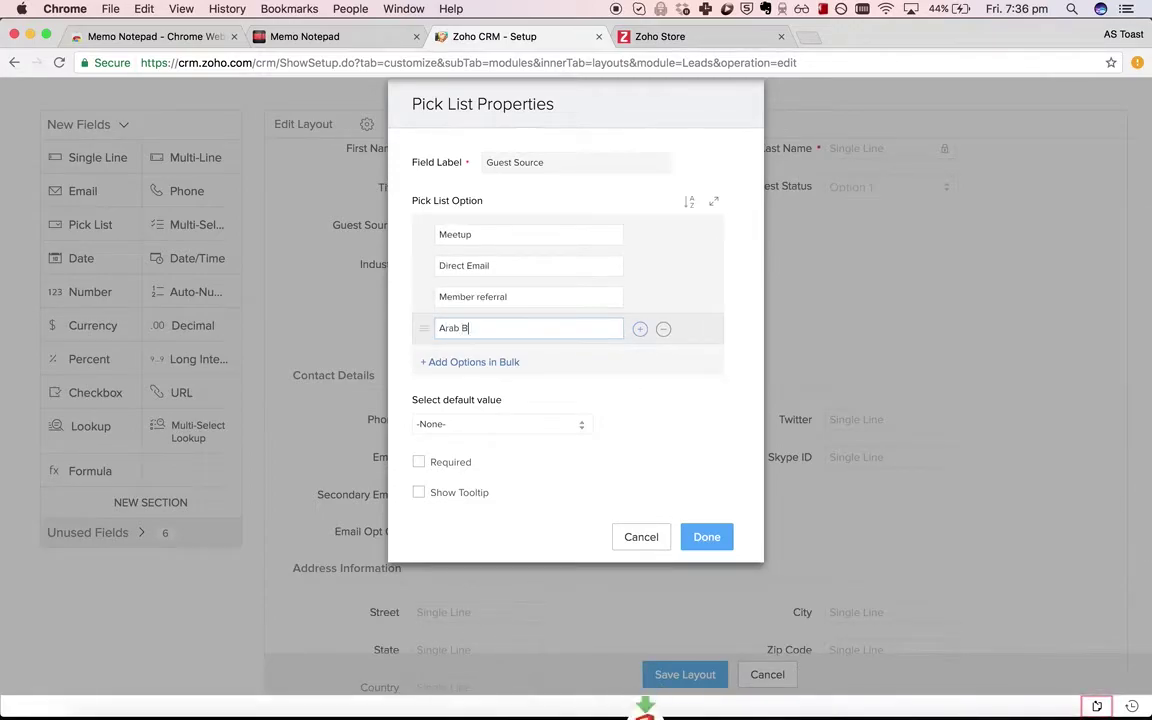
key(BackSpace)
key(BackSpace)
key(BackSpace)
key(BackSpace)
key(BackSpace)
key(BackSpace)
key(BackSpace)
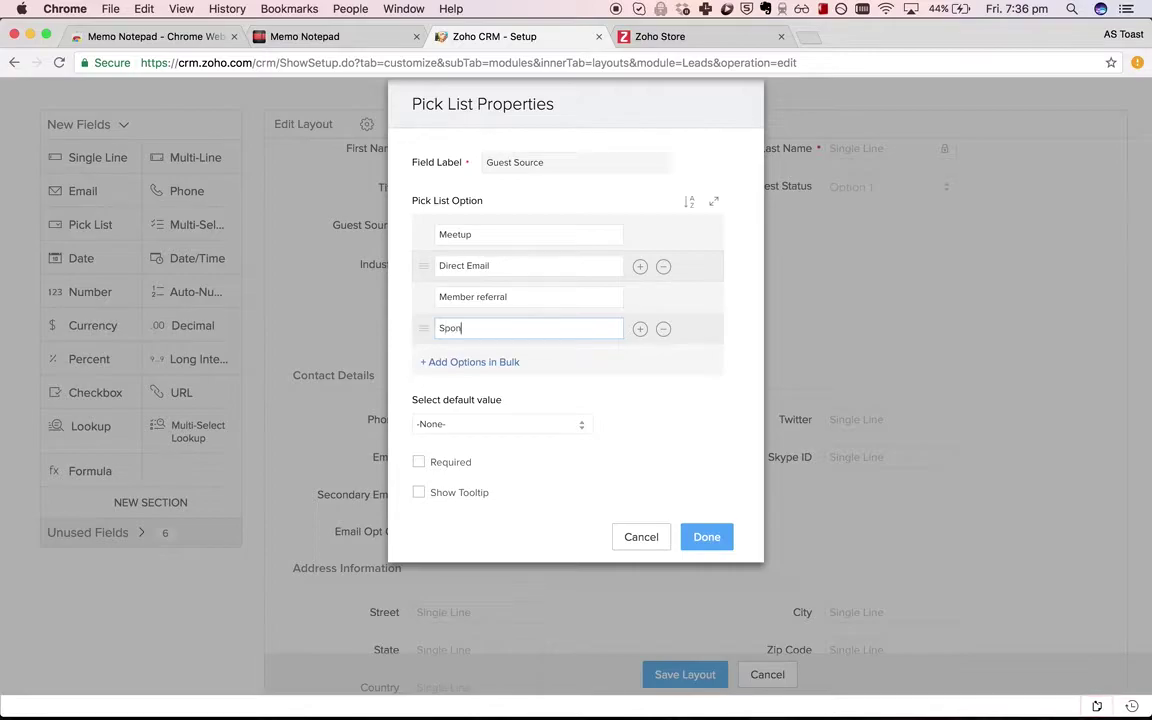
click(706, 538)
scroll(643, 211, up, 4)
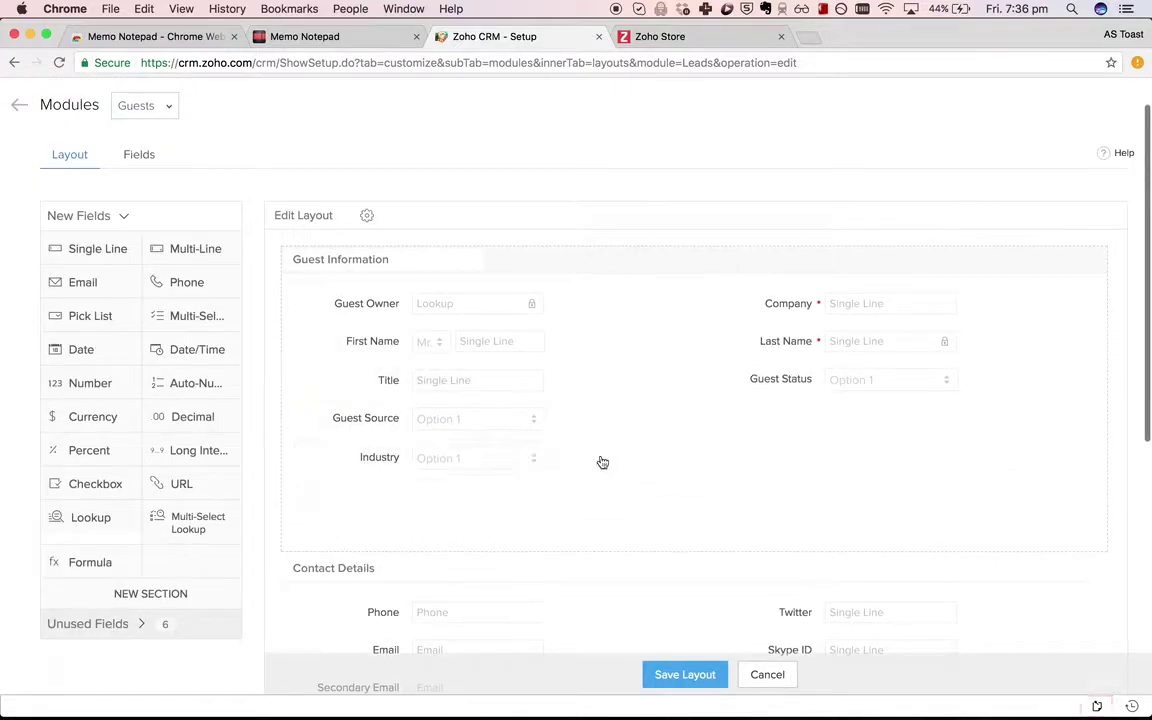
Remove the Industry field from the Guests layout and save the layout.
click(566, 462)
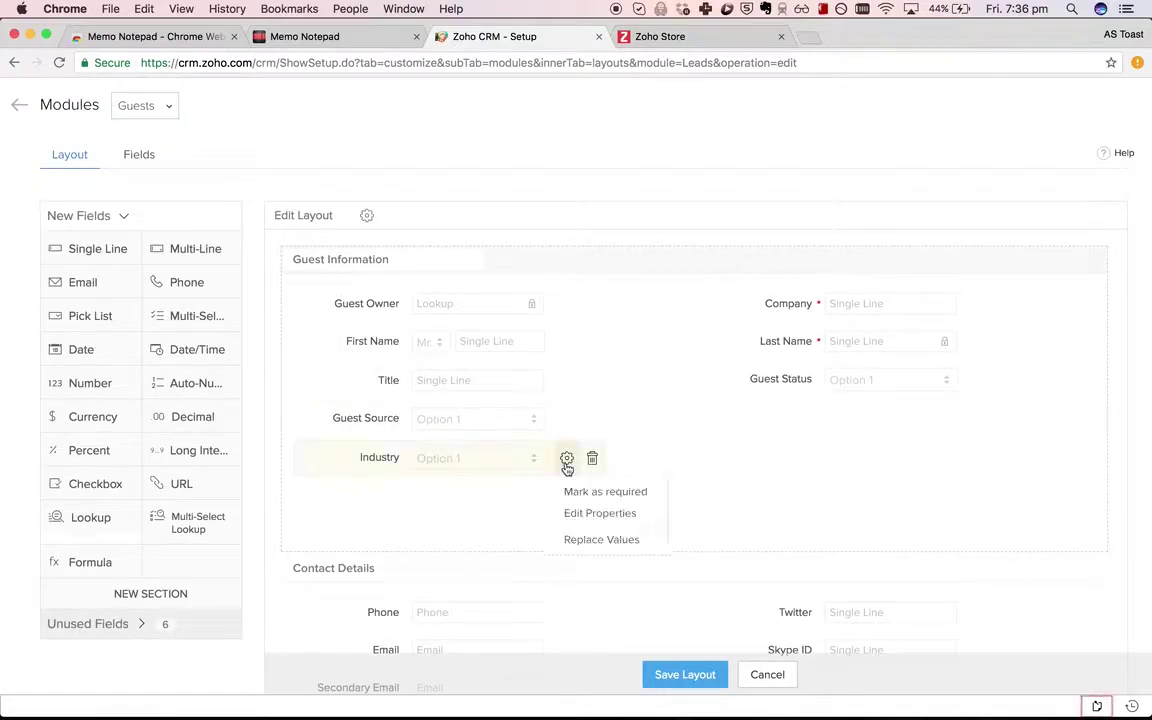
click(594, 460)
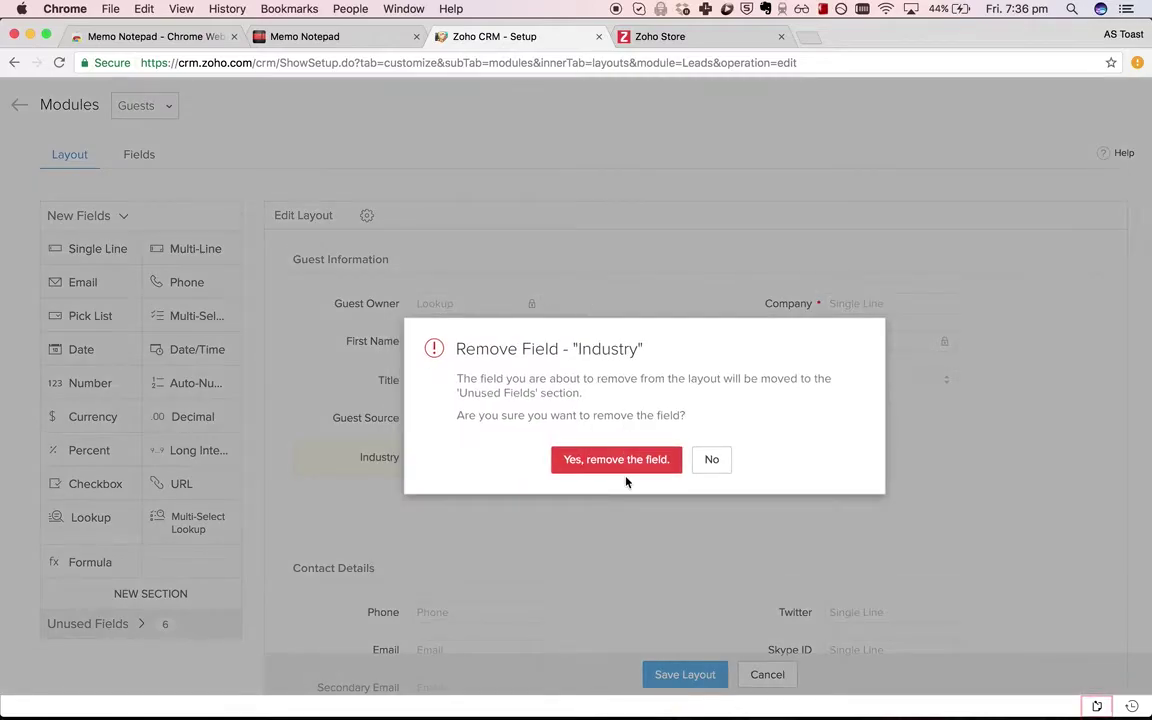
click(616, 459)
scroll(700, 470, down, 5)
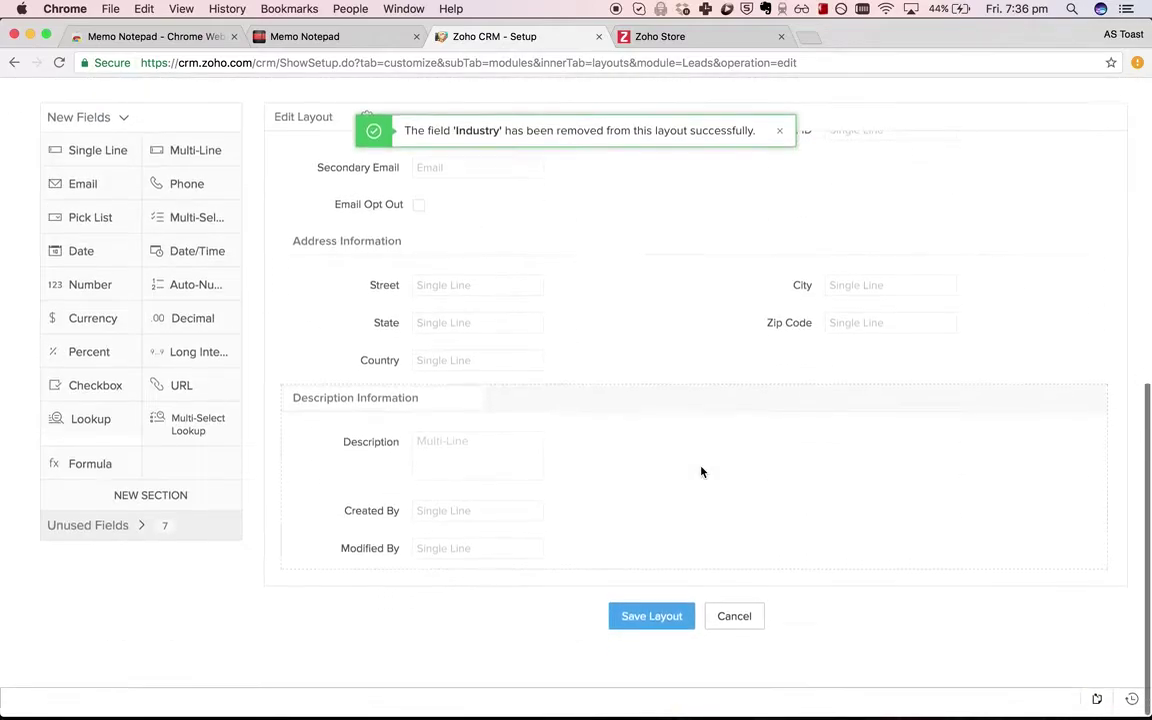
scroll(701, 471, up, 2)
scroll(705, 472, down, 4)
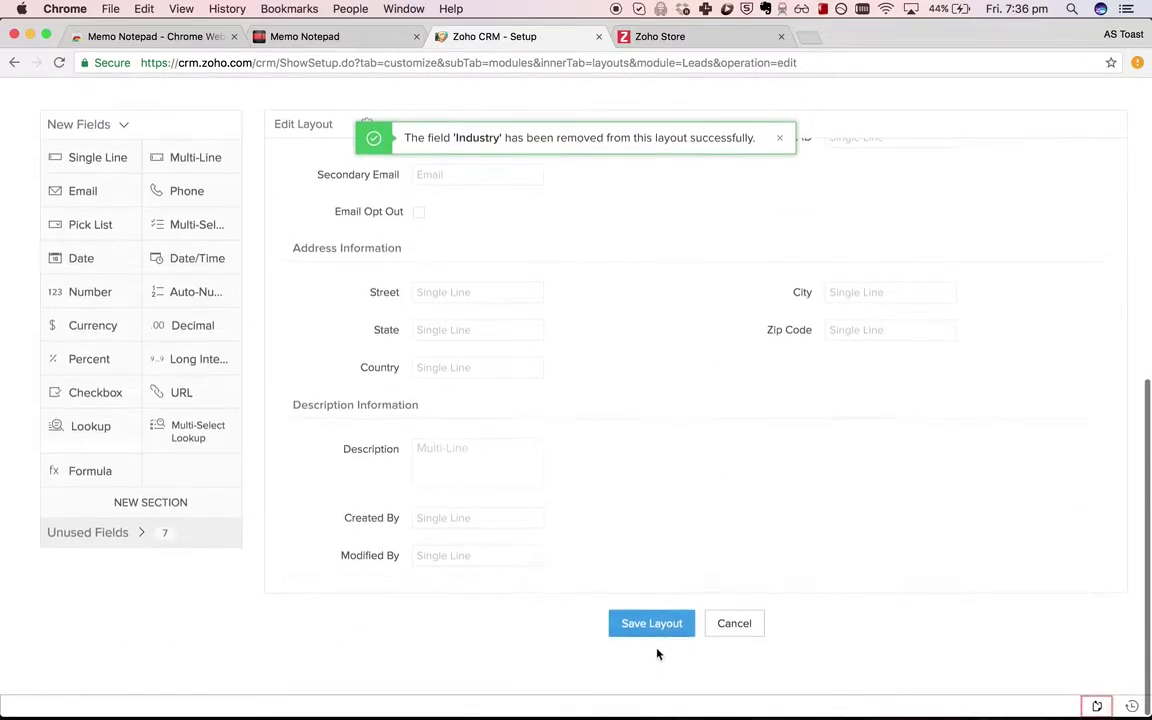
click(656, 634)
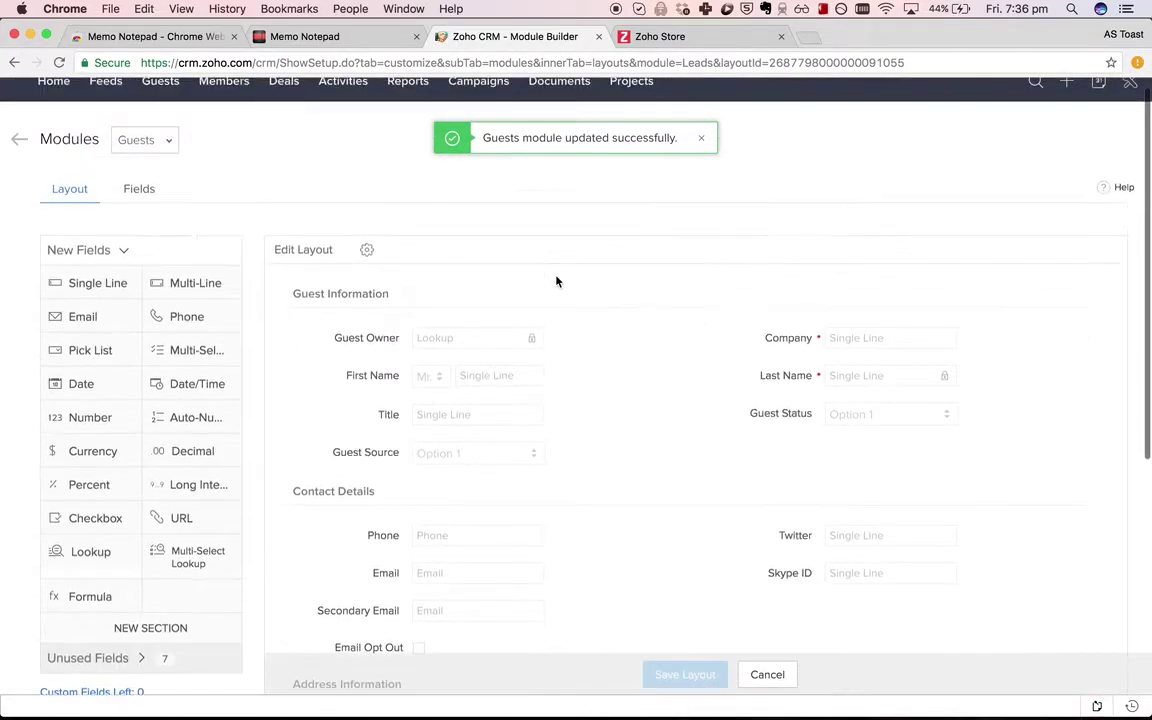
Remove Street and the Address Information section, save the Guests layout, then choose the Members module.
scroll(557, 281, down, 5)
scroll(575, 287, down, 2)
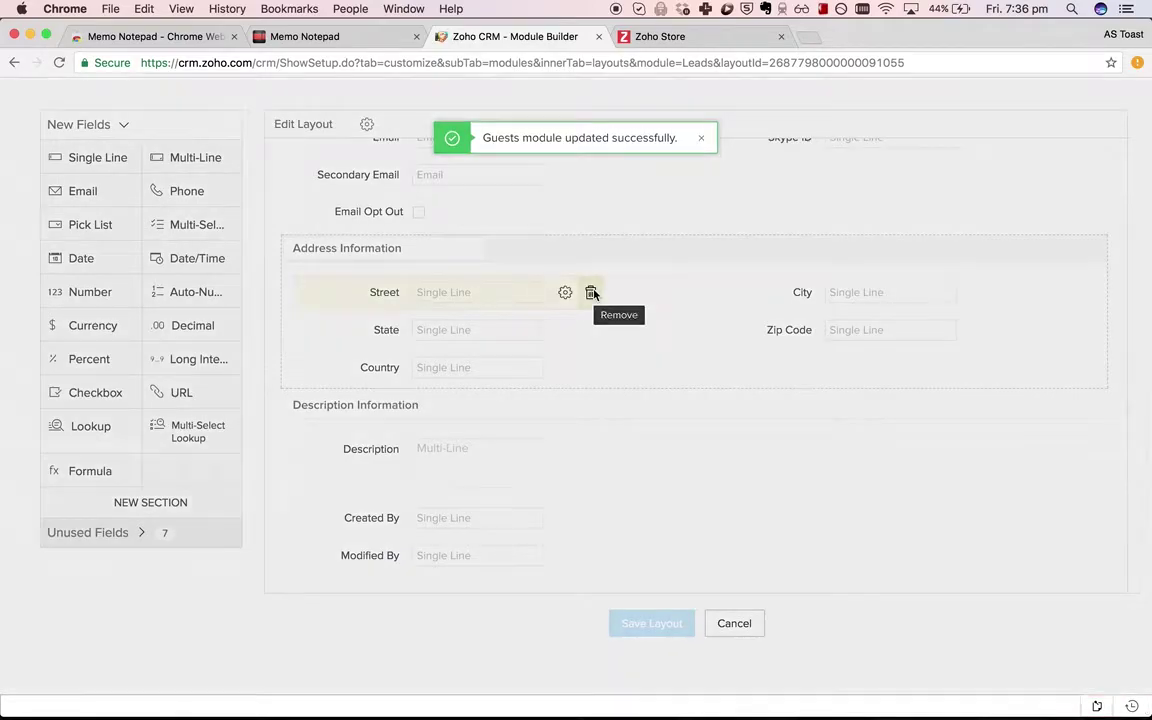
click(592, 294)
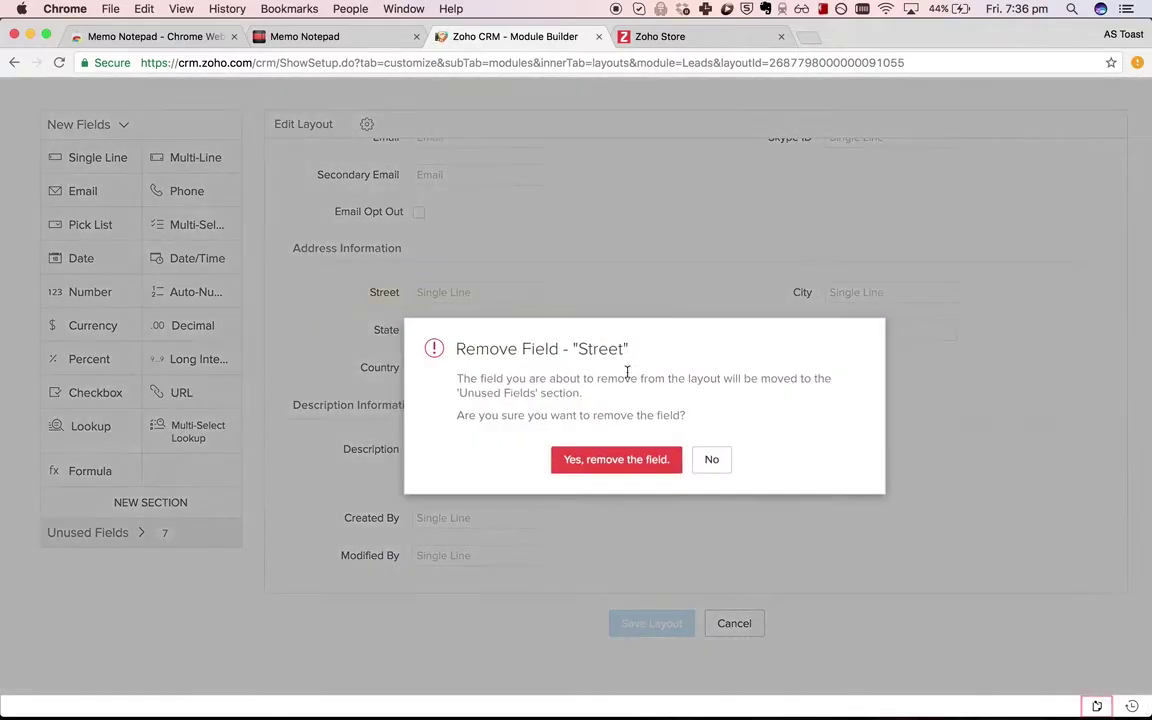
click(643, 464)
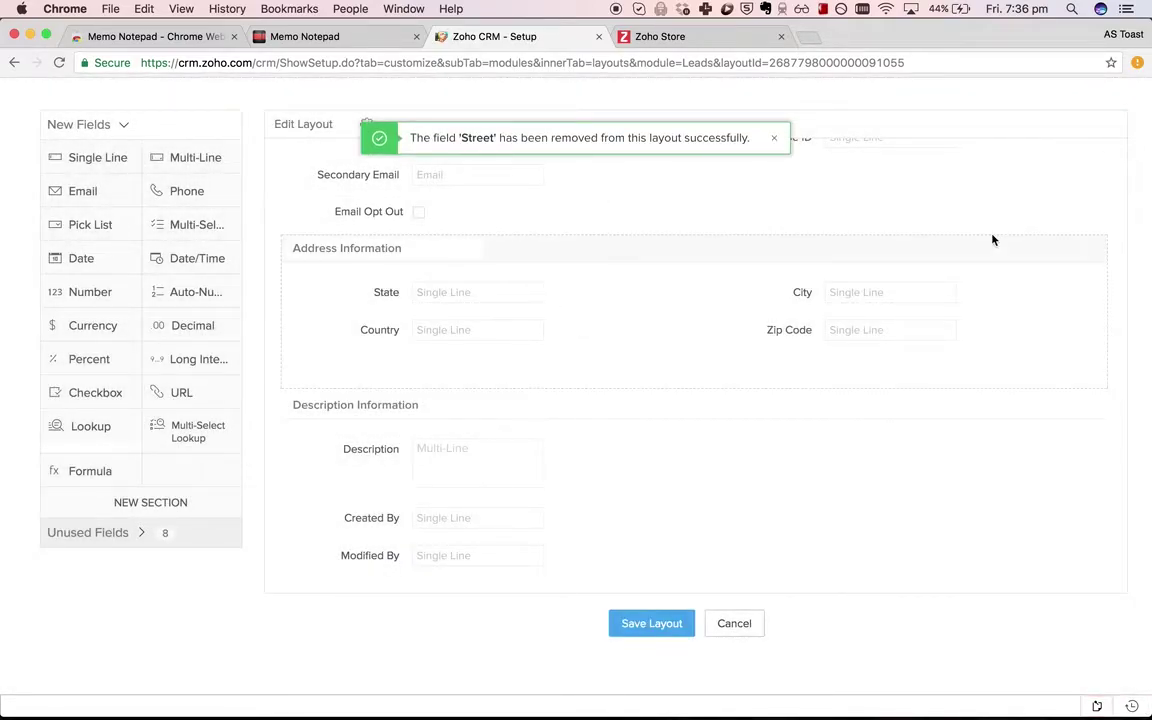
click(1089, 249)
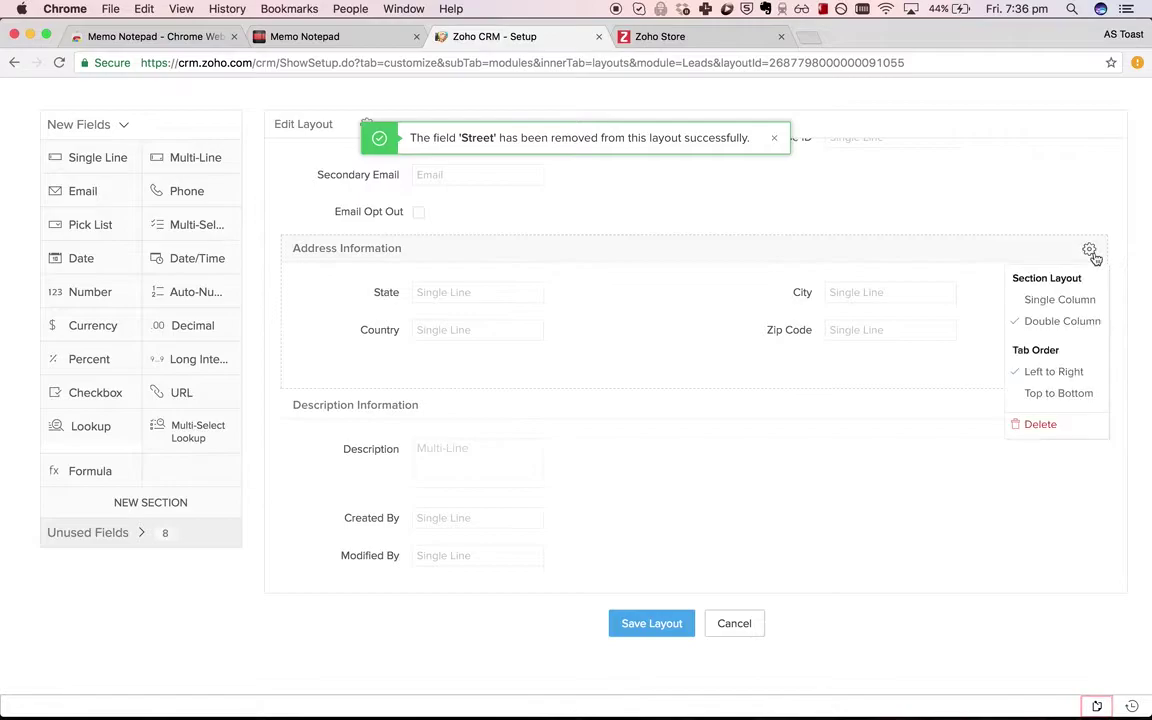
click(1040, 425)
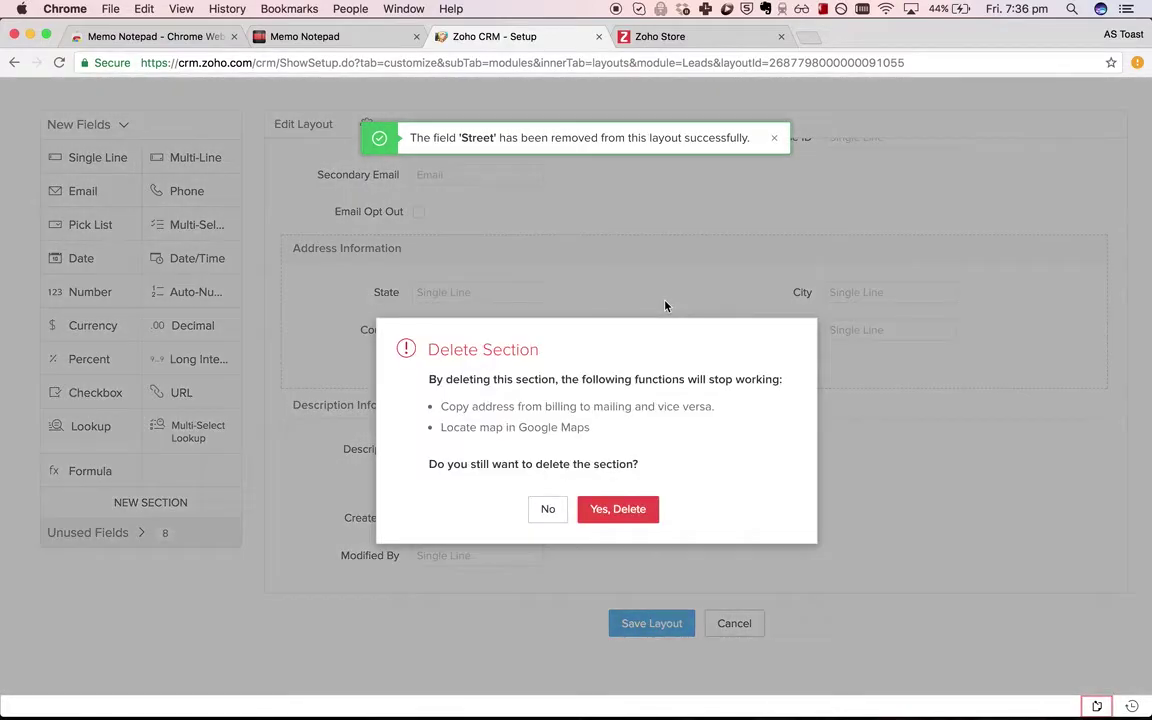
click(617, 509)
scroll(630, 412, up, 5)
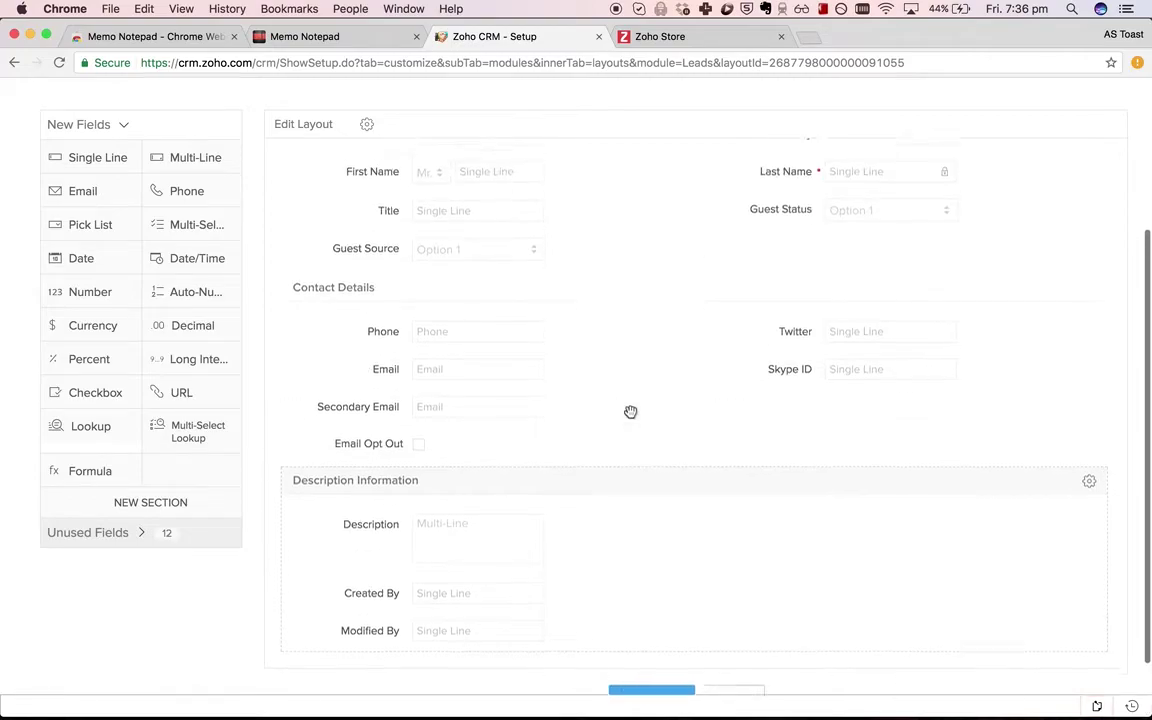
scroll(630, 412, up, 3)
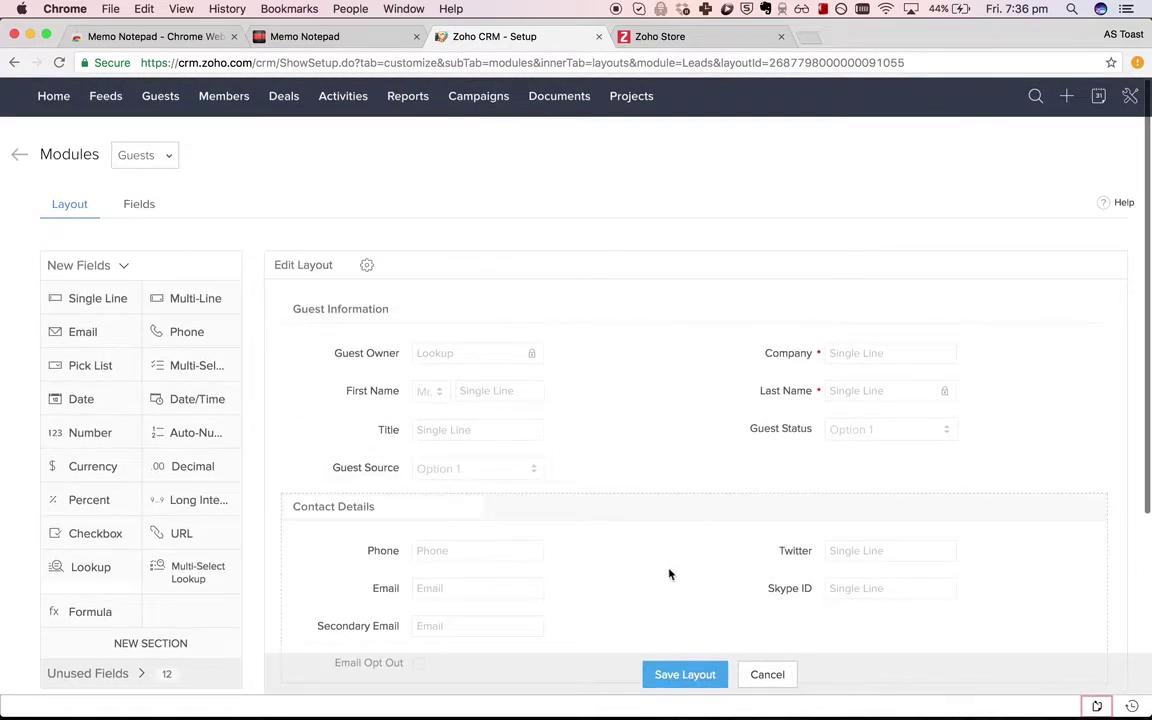
click(689, 675)
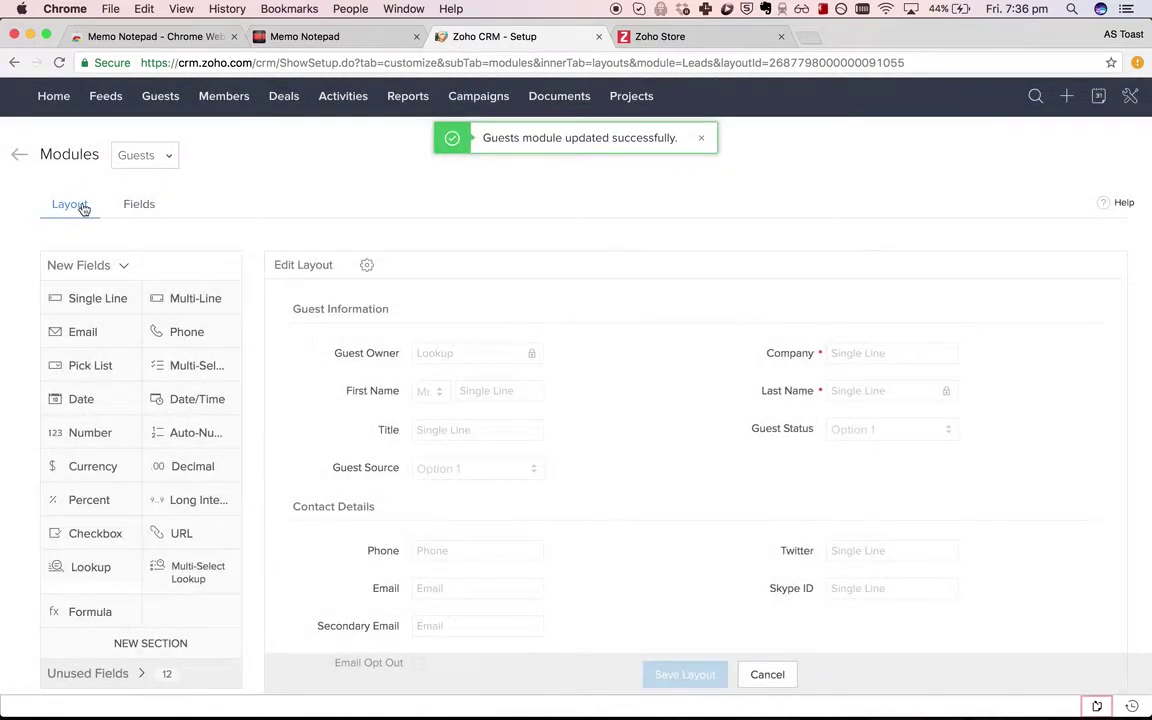
click(142, 167)
Remove Assistant, Reports To, Date of Birth, Asst Phone and Department from the Members layout.
click(152, 208)
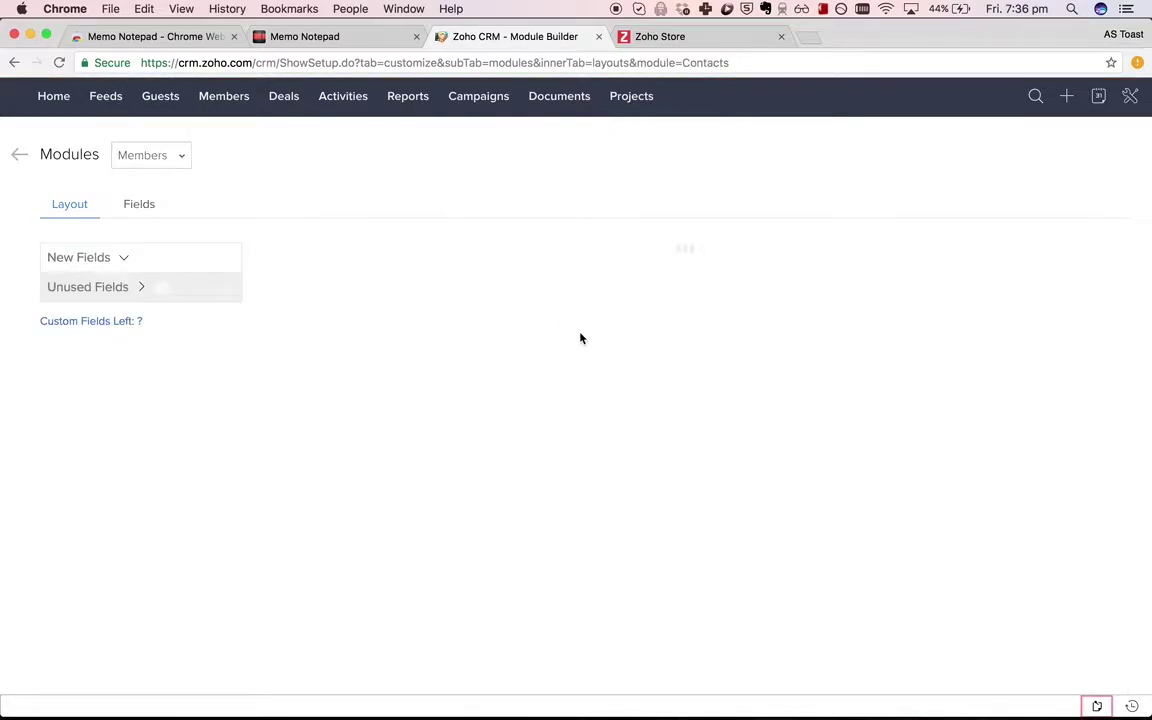
scroll(580, 336, down, 3)
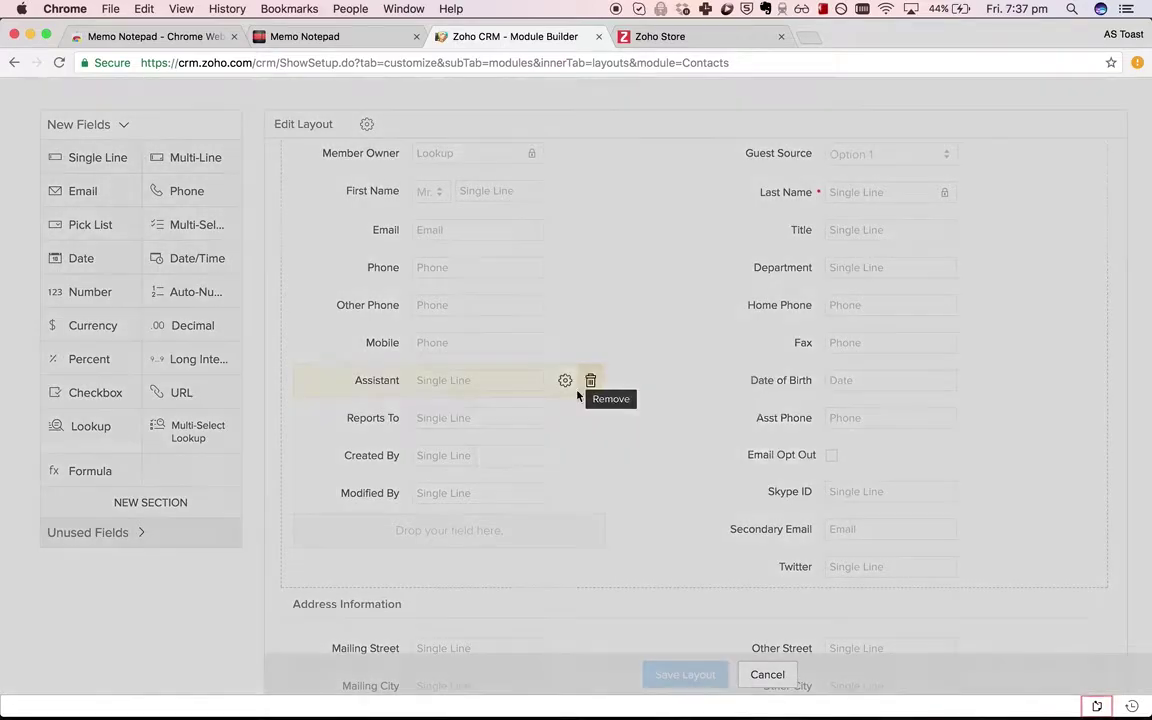
click(589, 380)
click(590, 459)
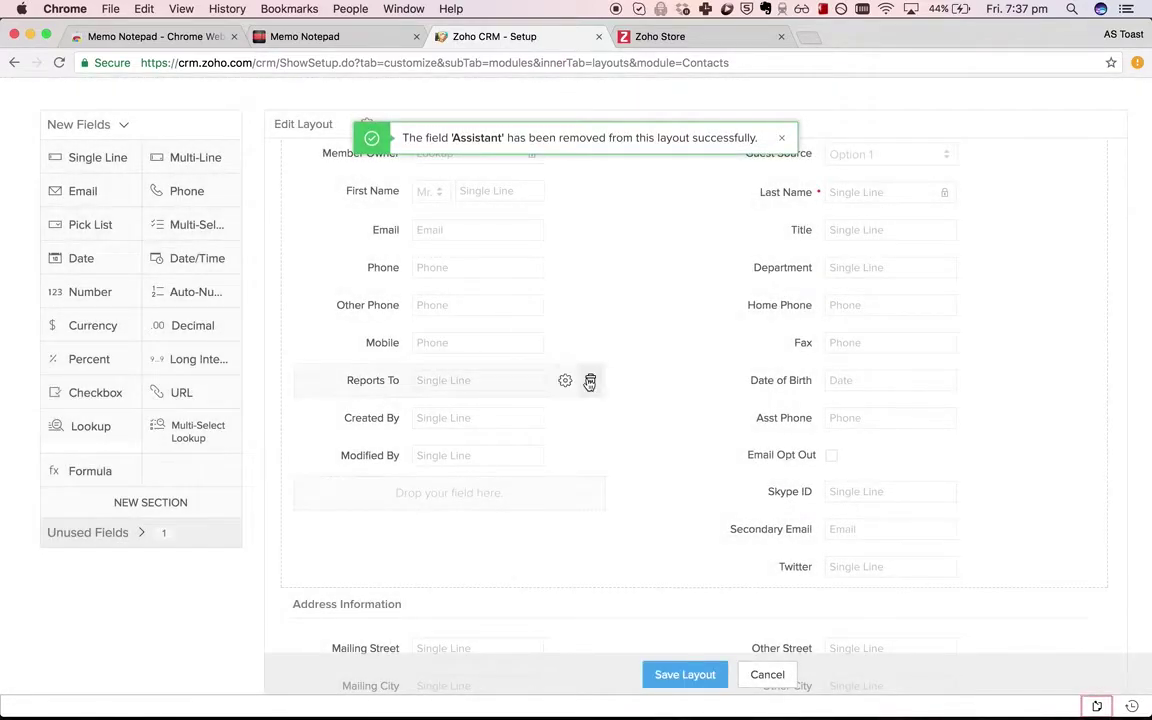
click(590, 381)
click(585, 459)
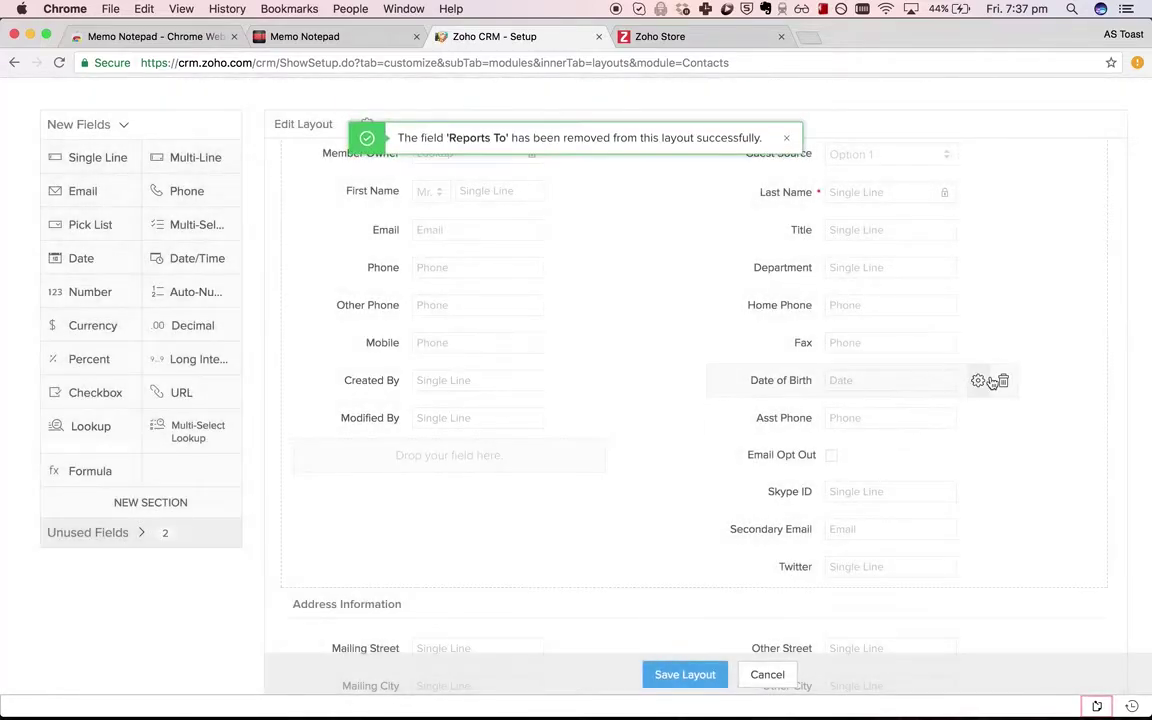
click(1005, 381)
click(612, 459)
click(1001, 380)
click(590, 458)
click(1003, 268)
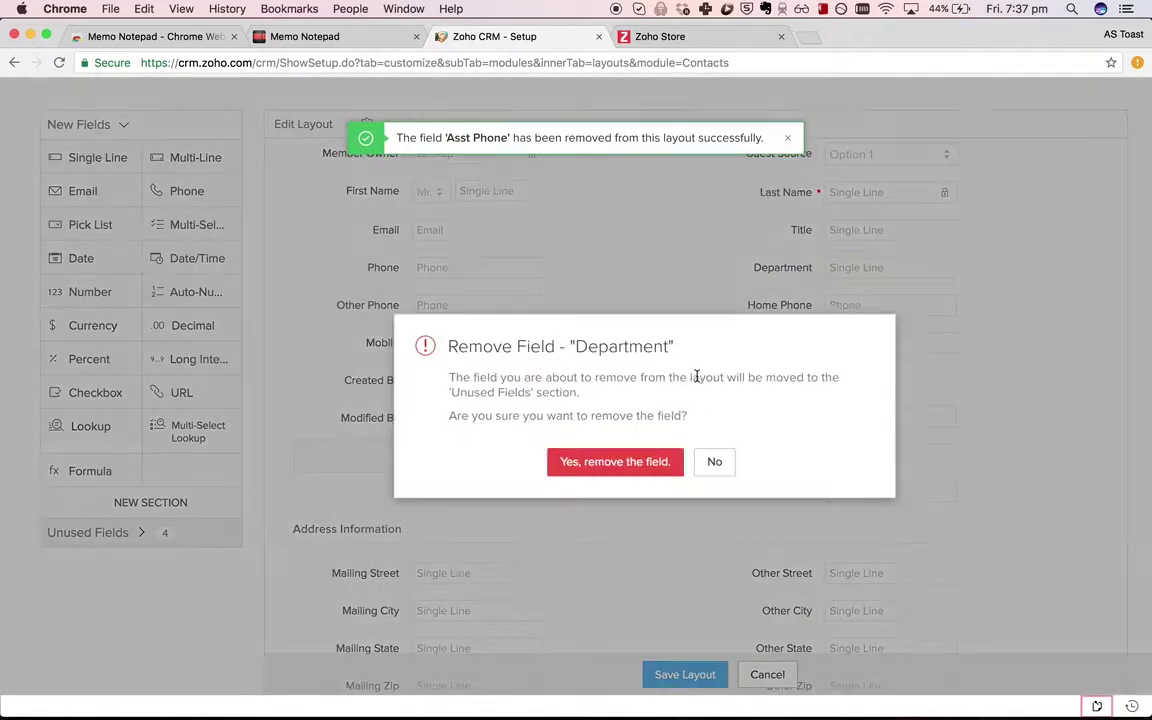
click(622, 459)
Delete the Address Information section from the Members layout.
mouse_move(988, 414)
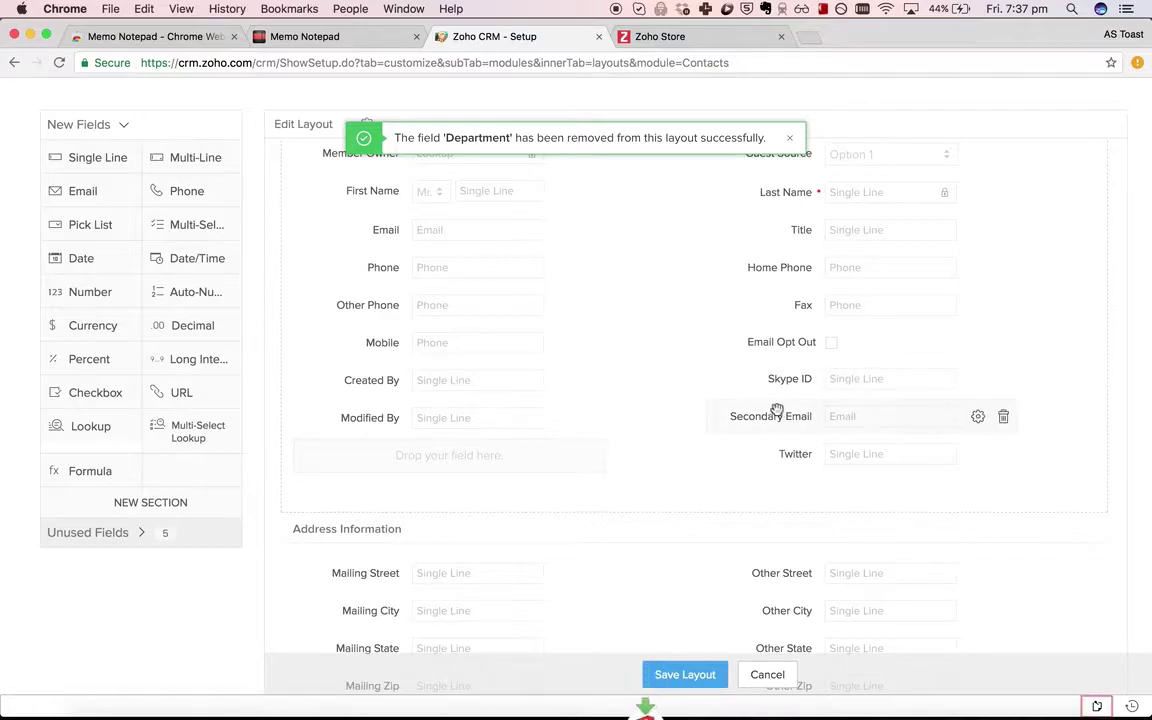
scroll(387, 398, down, 3)
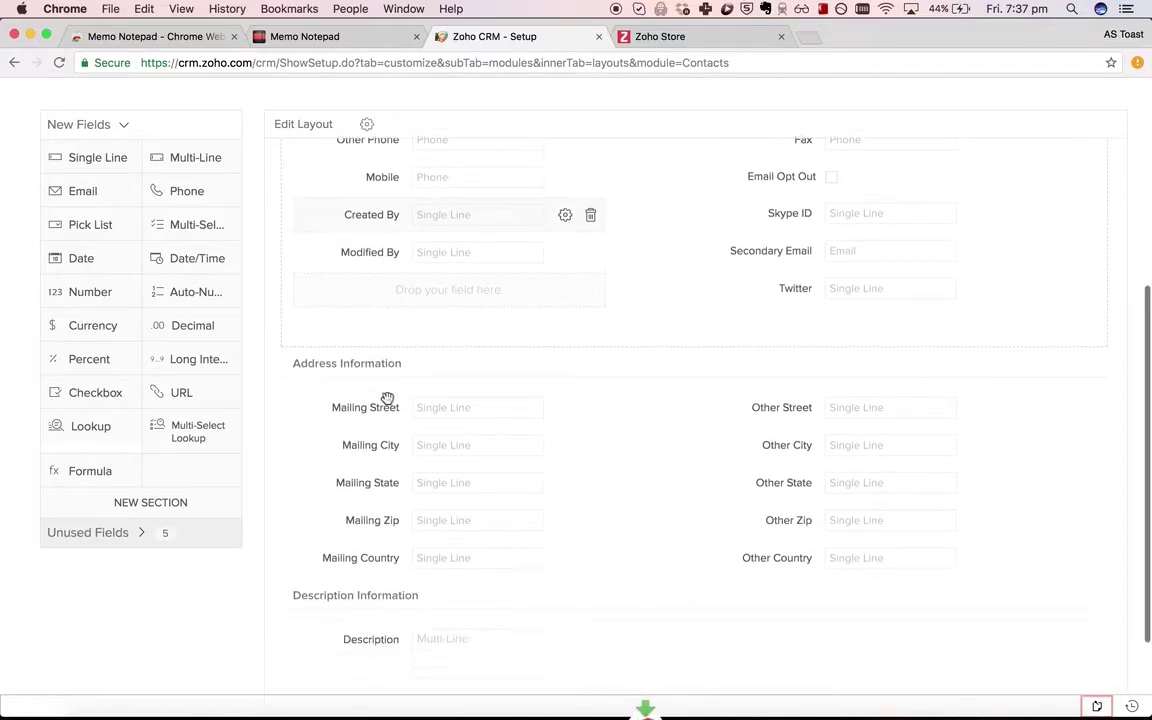
click(1089, 364)
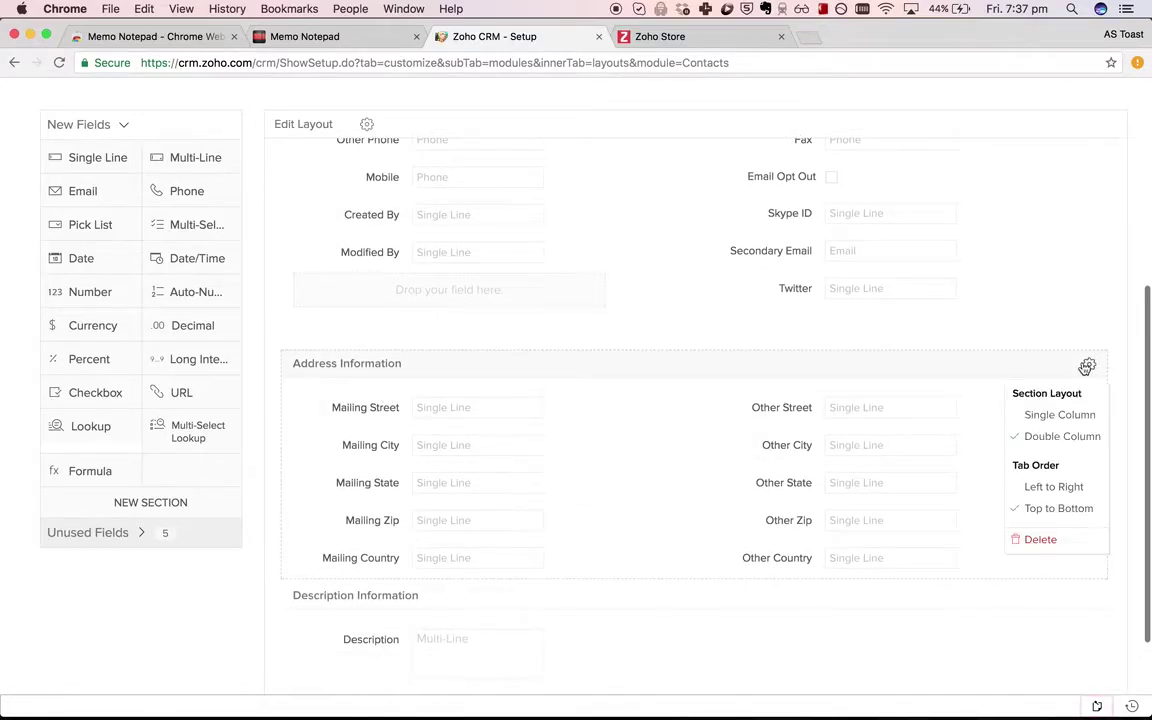
click(1020, 539)
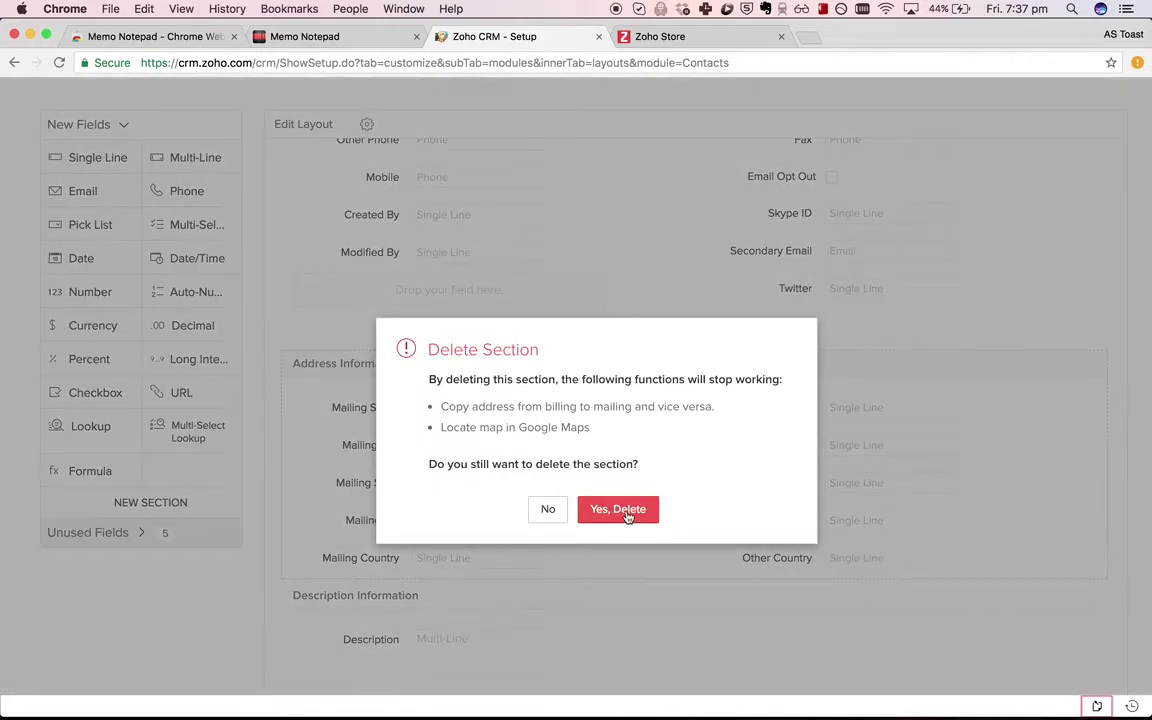
click(628, 511)
Move Modified By and Created By into the Description Information section.
drag(381, 362, 380, 522)
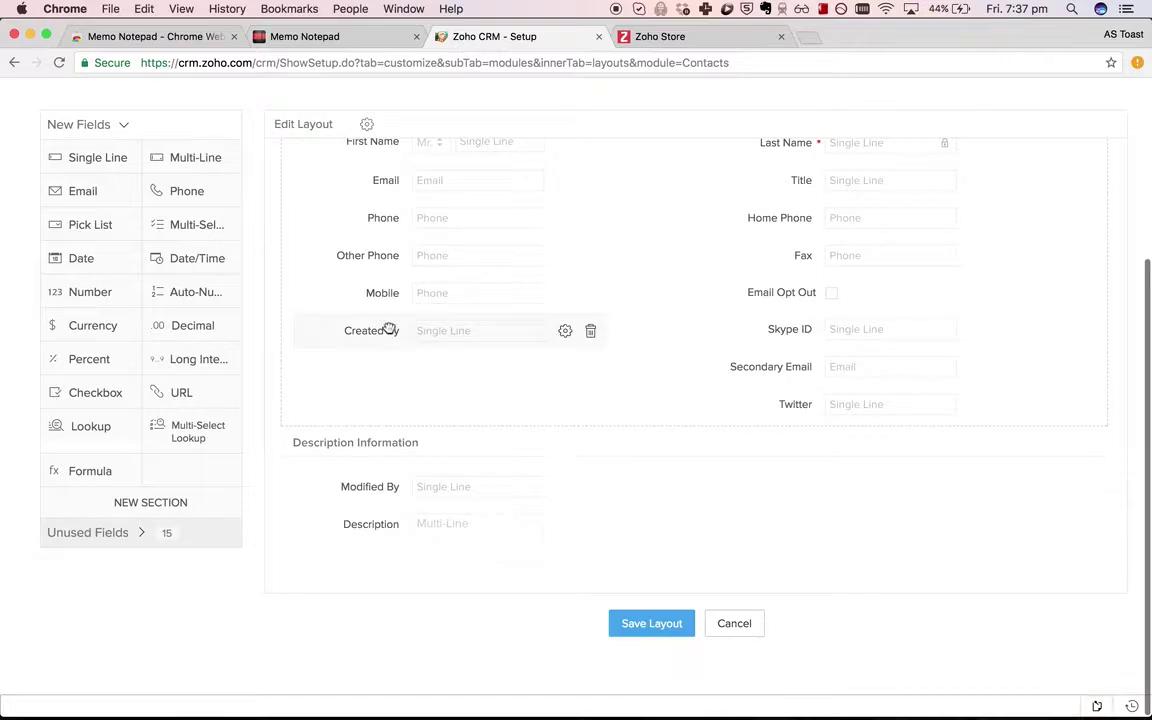
drag(389, 329, 382, 487)
scroll(468, 427, up, 3)
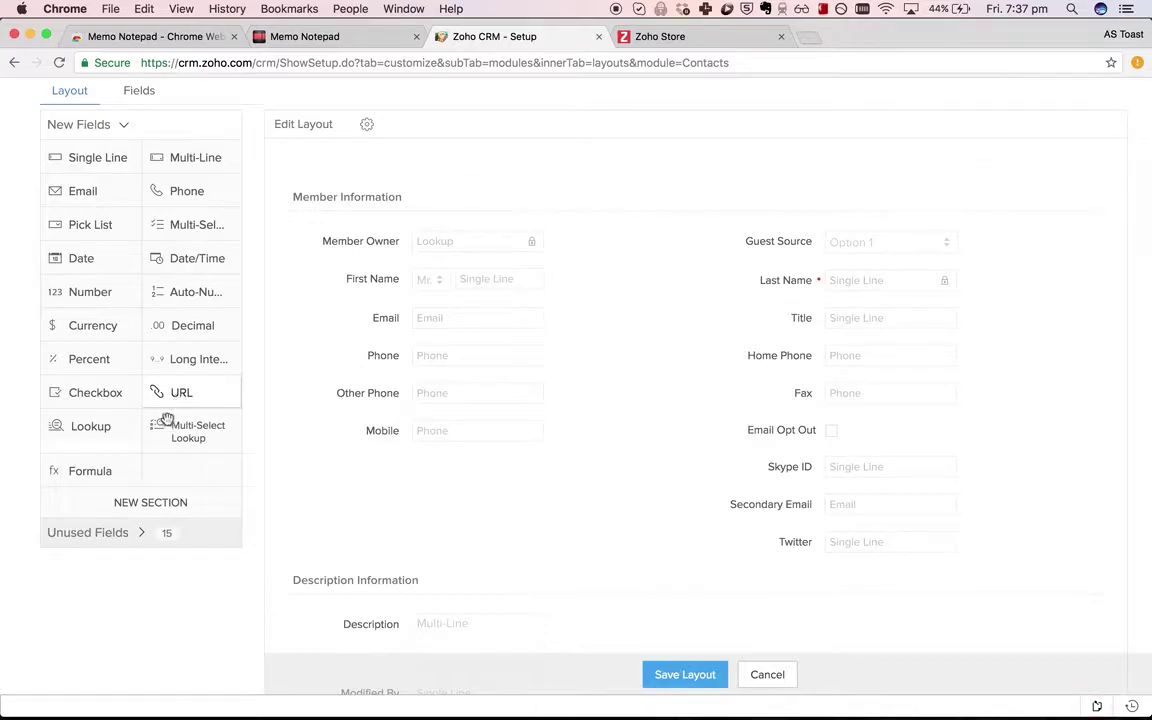
Add a new Contact Details section and move Mobile and Phone into it.
drag(145, 505, 452, 524)
scroll(427, 538, down, 3)
key(super+a)
scroll(419, 370, up, 5)
text(Membe)
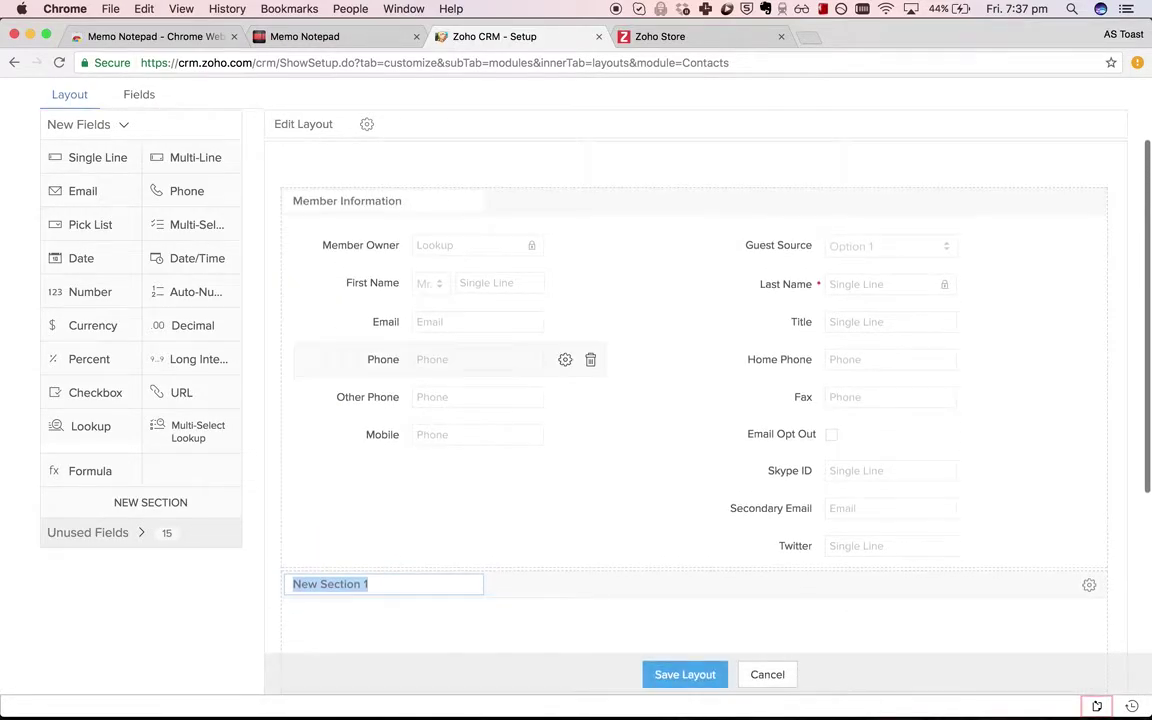
text(rs)
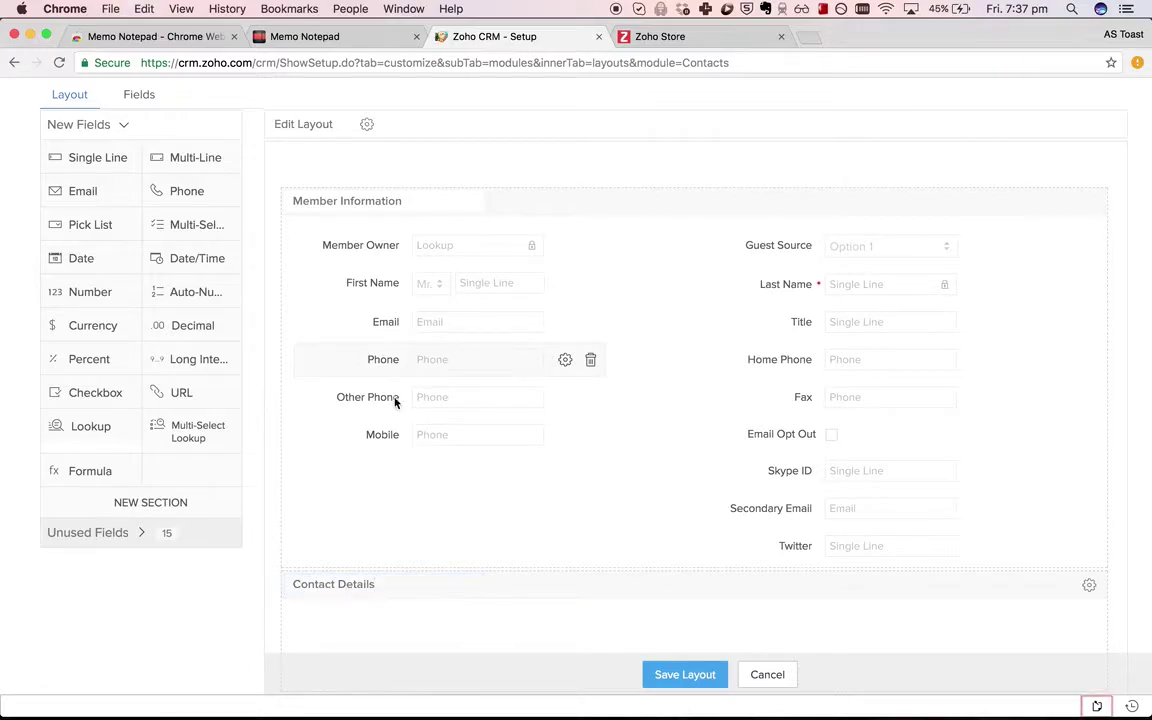
key(Return)
drag(381, 434, 381, 622)
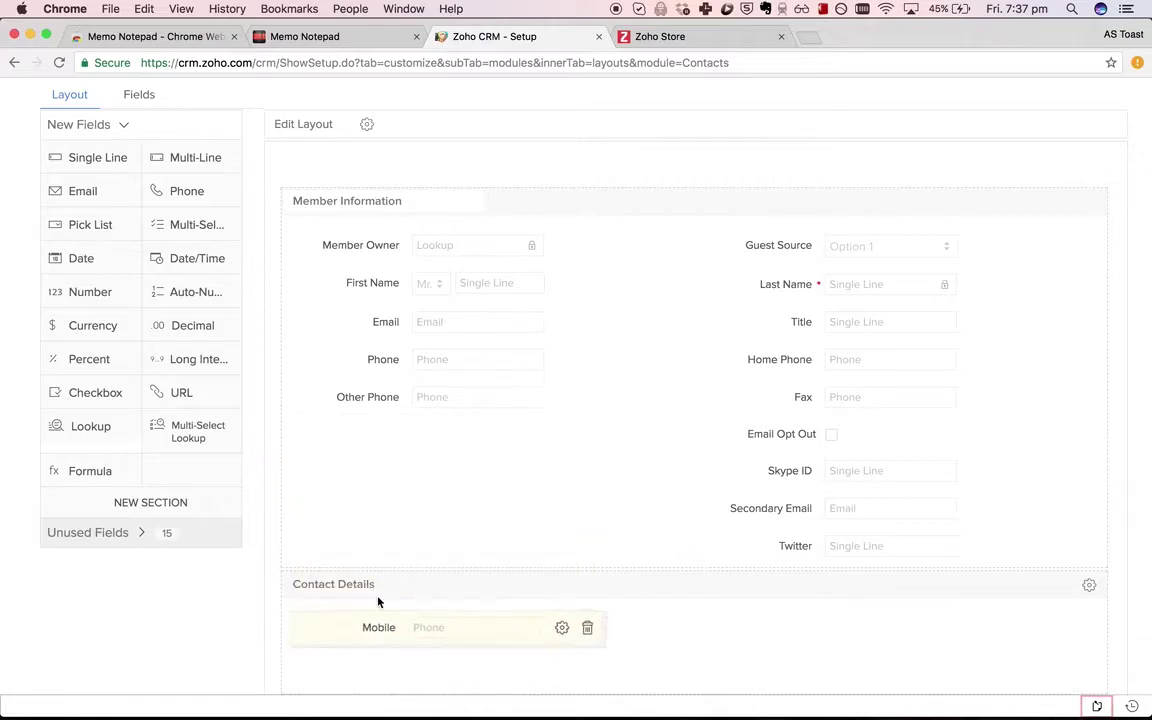
drag(447, 363, 584, 643)
scroll(596, 600, down, 2)
Remove Mobile, Other Phone, Home Phone and Fax, moving Email under Phone in Contact Details.
click(591, 569)
click(585, 458)
click(591, 263)
click(590, 459)
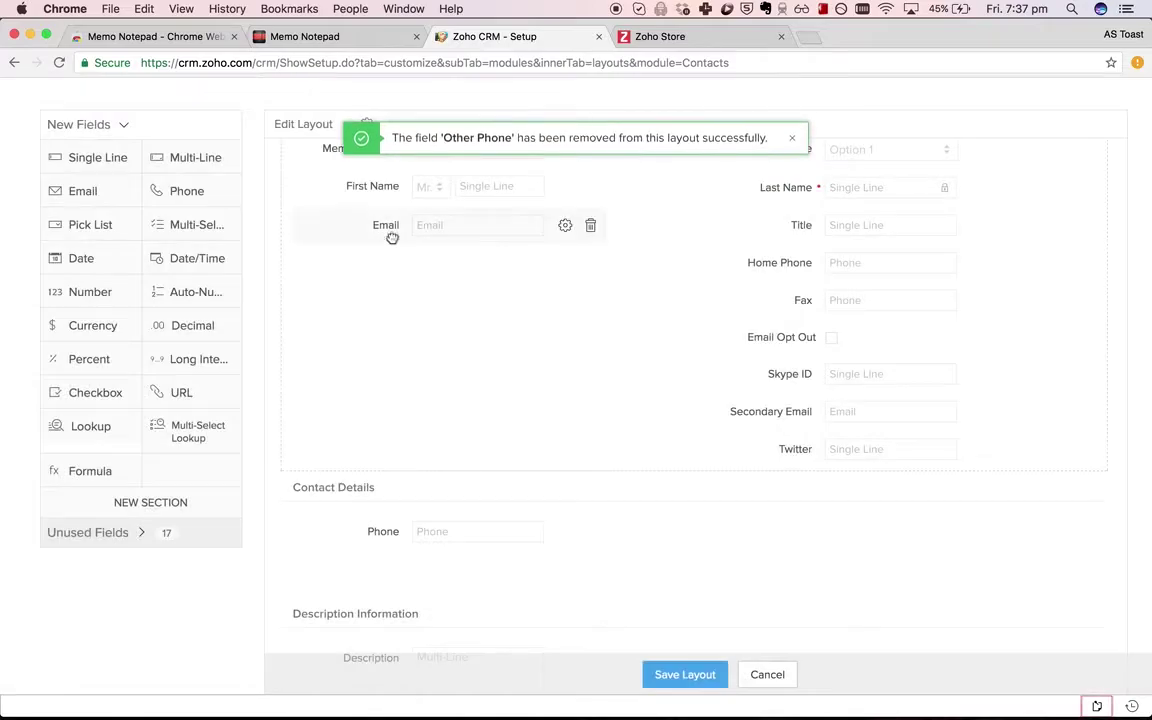
drag(393, 237, 405, 572)
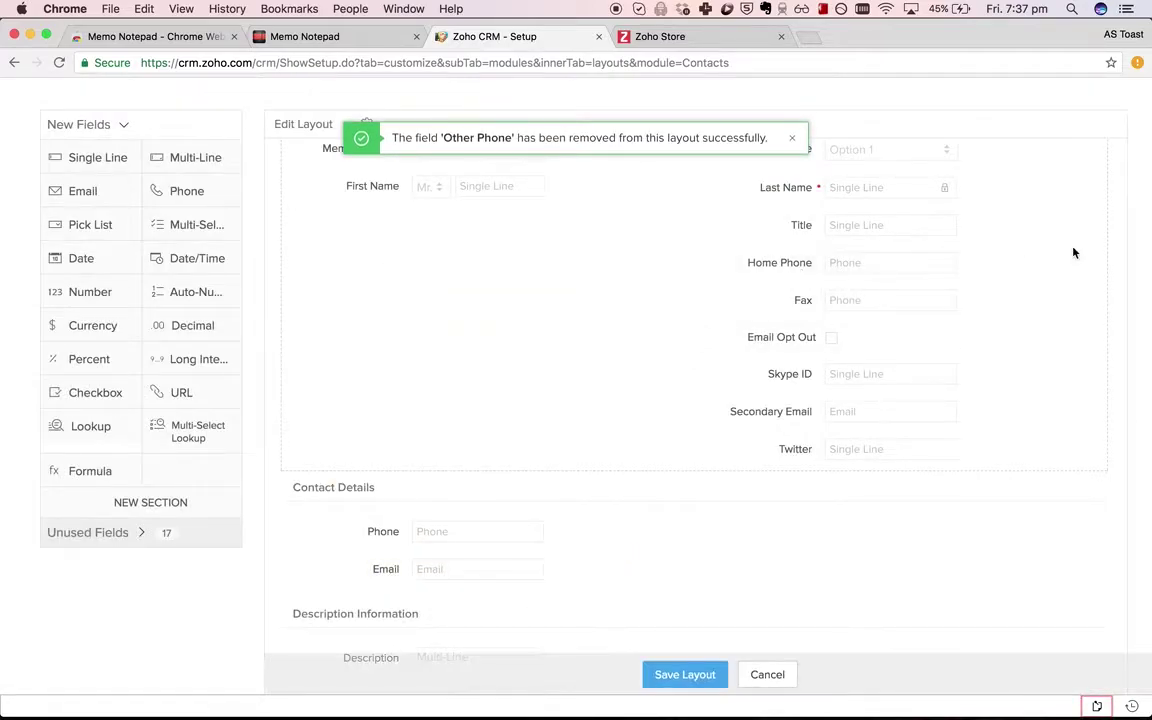
click(1005, 262)
click(641, 462)
click(1005, 261)
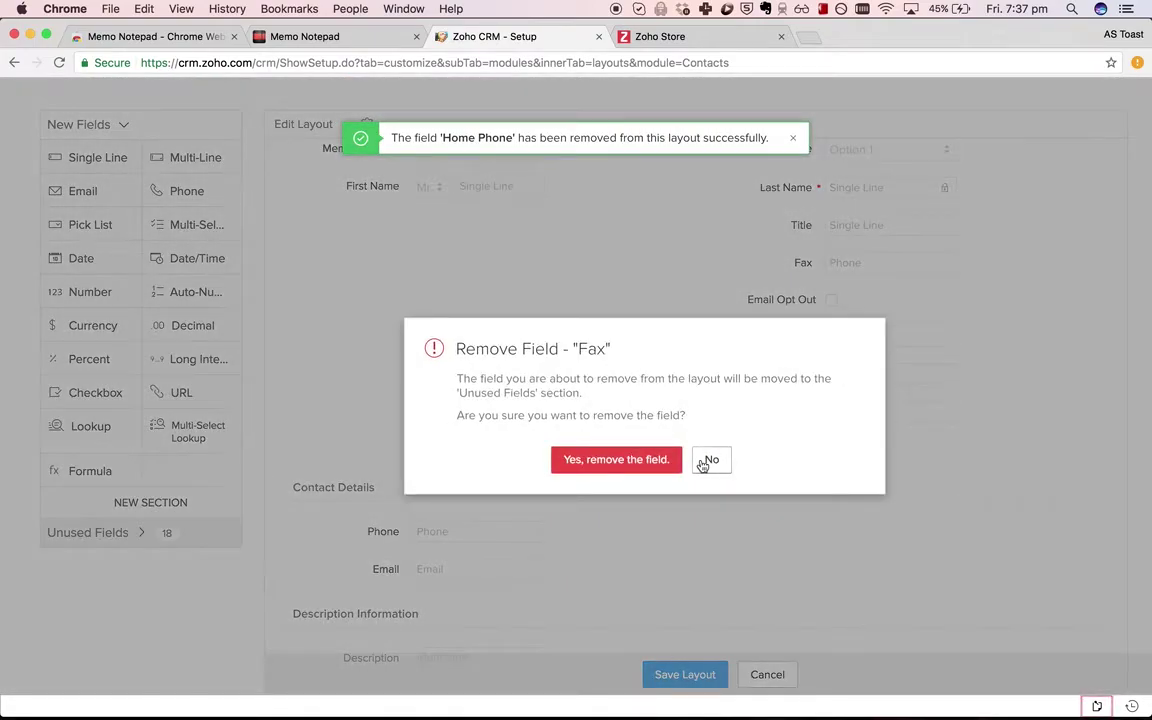
click(650, 462)
Arrange Email, Secondary Email and Email Opt Out in Contact Details' right column.
drag(425, 568, 823, 535)
drag(833, 337, 836, 564)
drag(838, 262, 820, 527)
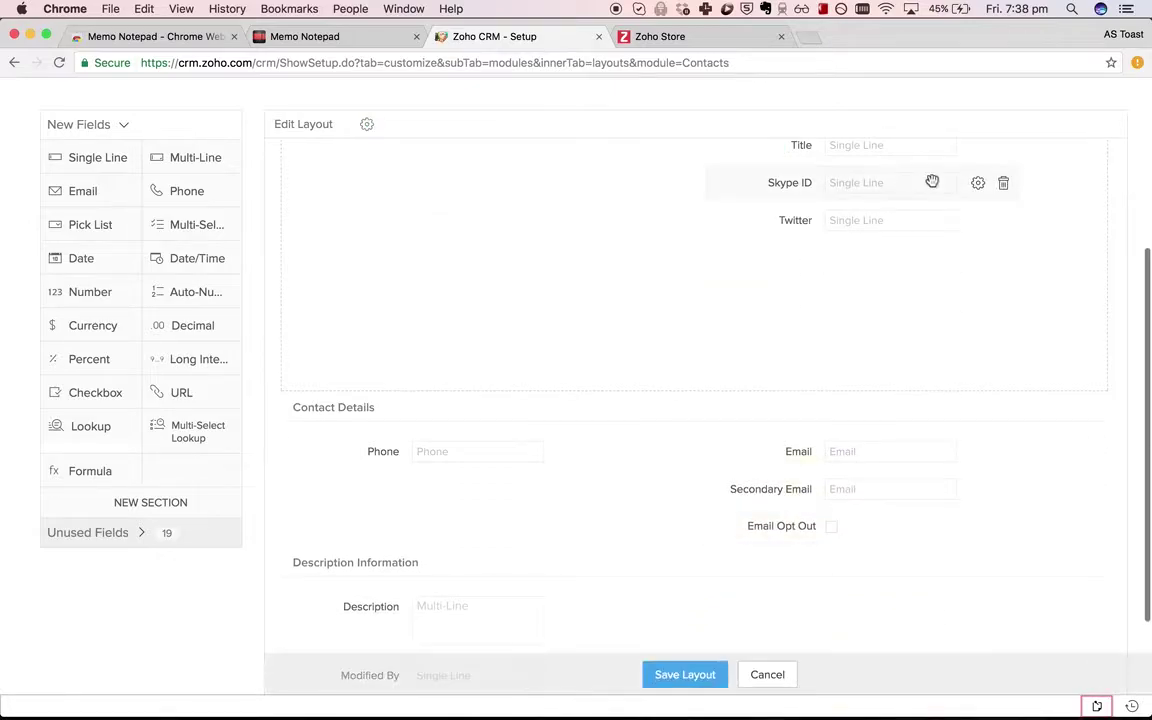
Remove the Skype ID and Twitter fields from the Members layout.
click(1003, 183)
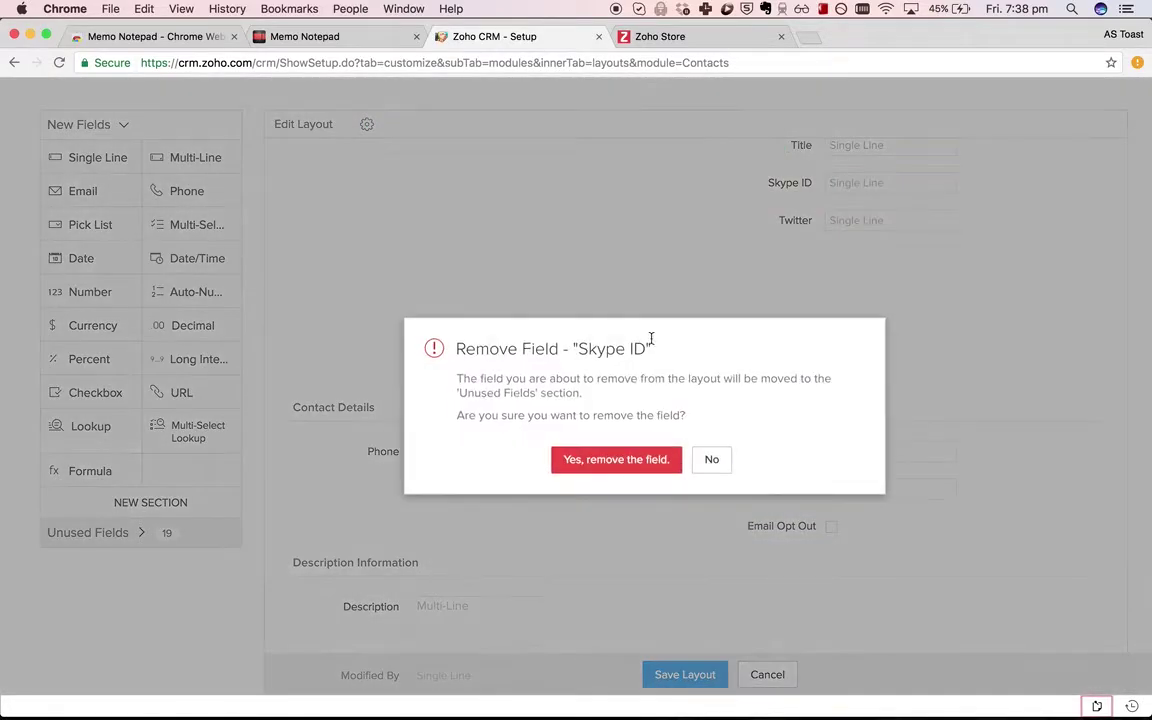
click(620, 458)
click(1003, 183)
click(616, 459)
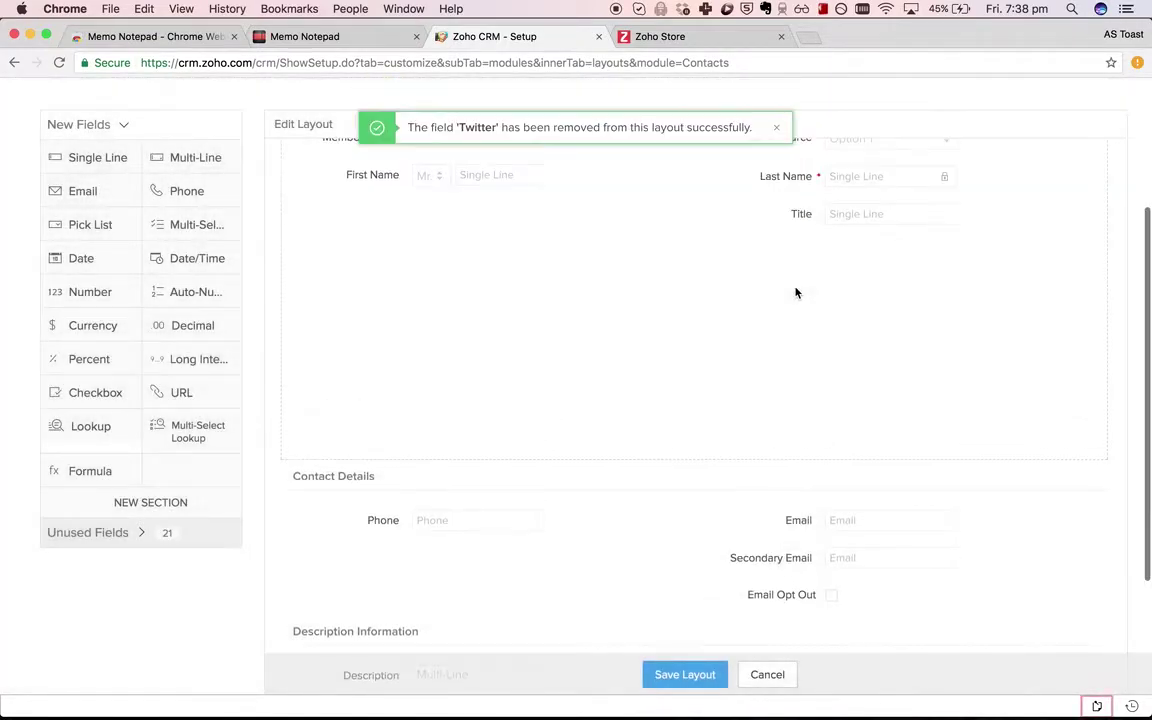
scroll(797, 291, down, 1)
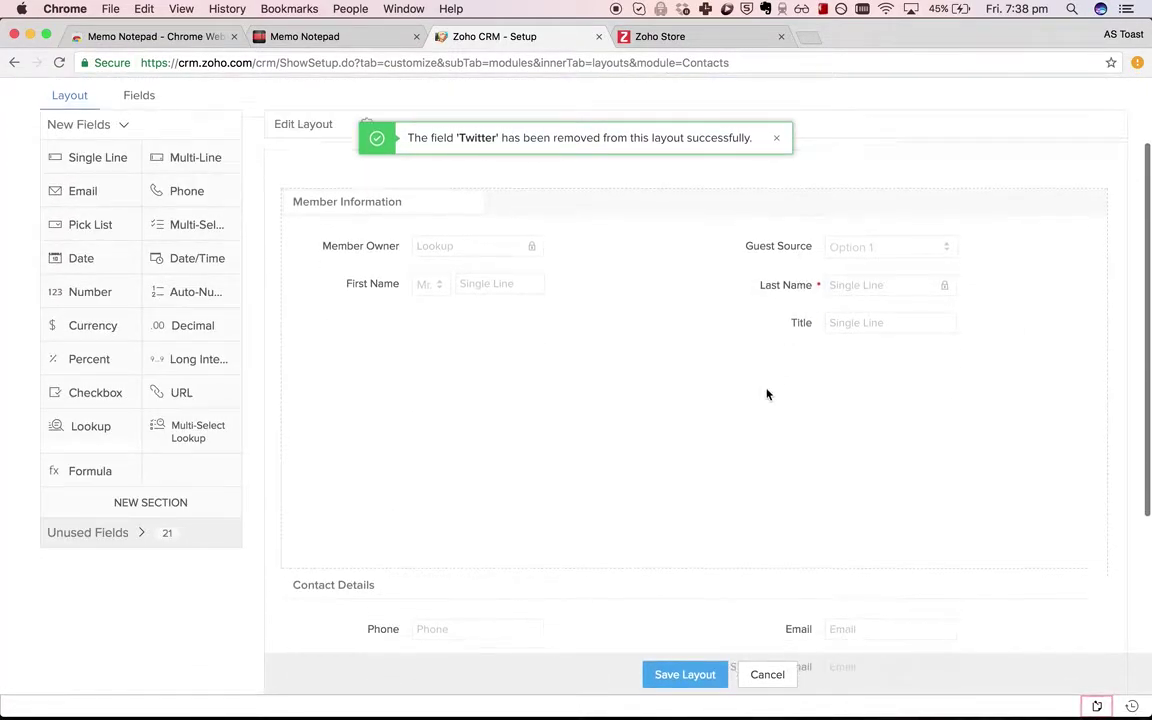
Open the Members Guest Source pick-list properties and delete the old default options.
click(978, 230)
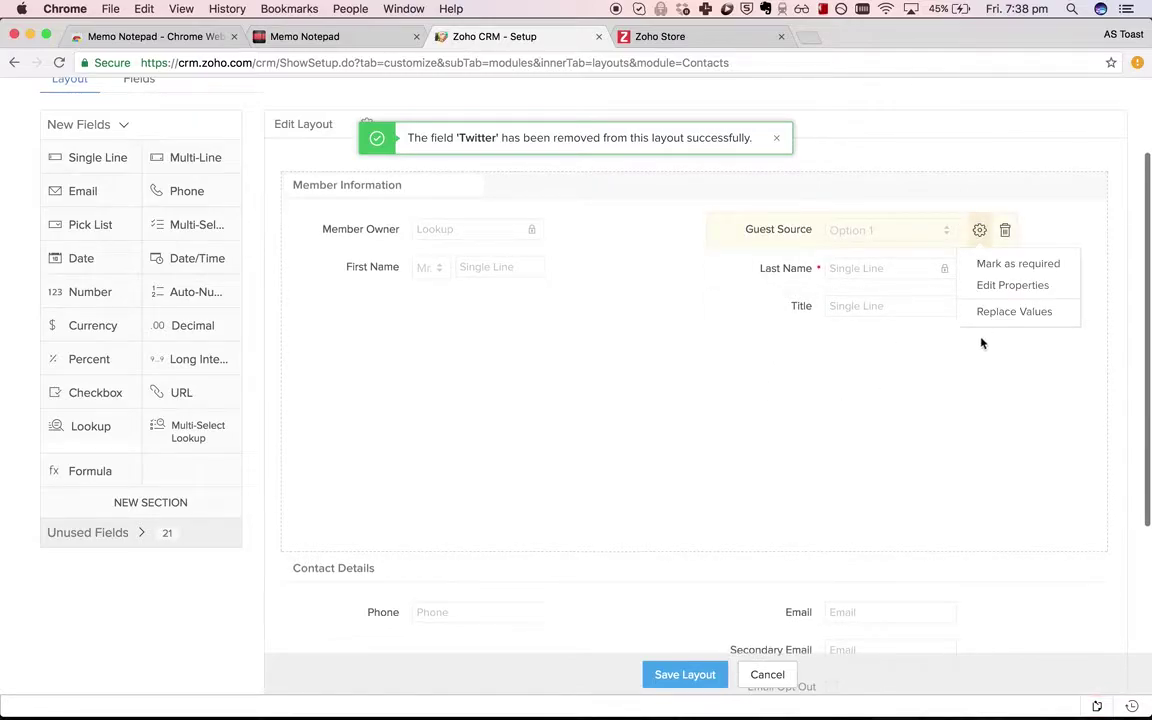
click(1005, 285)
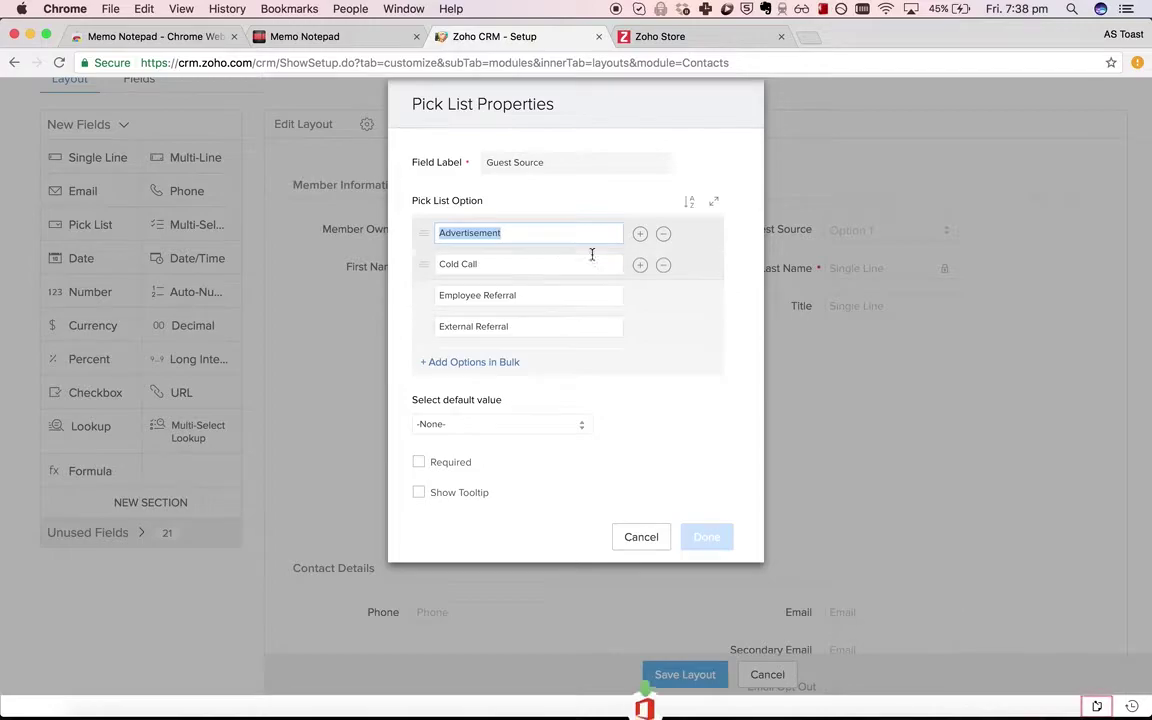
click(662, 233)
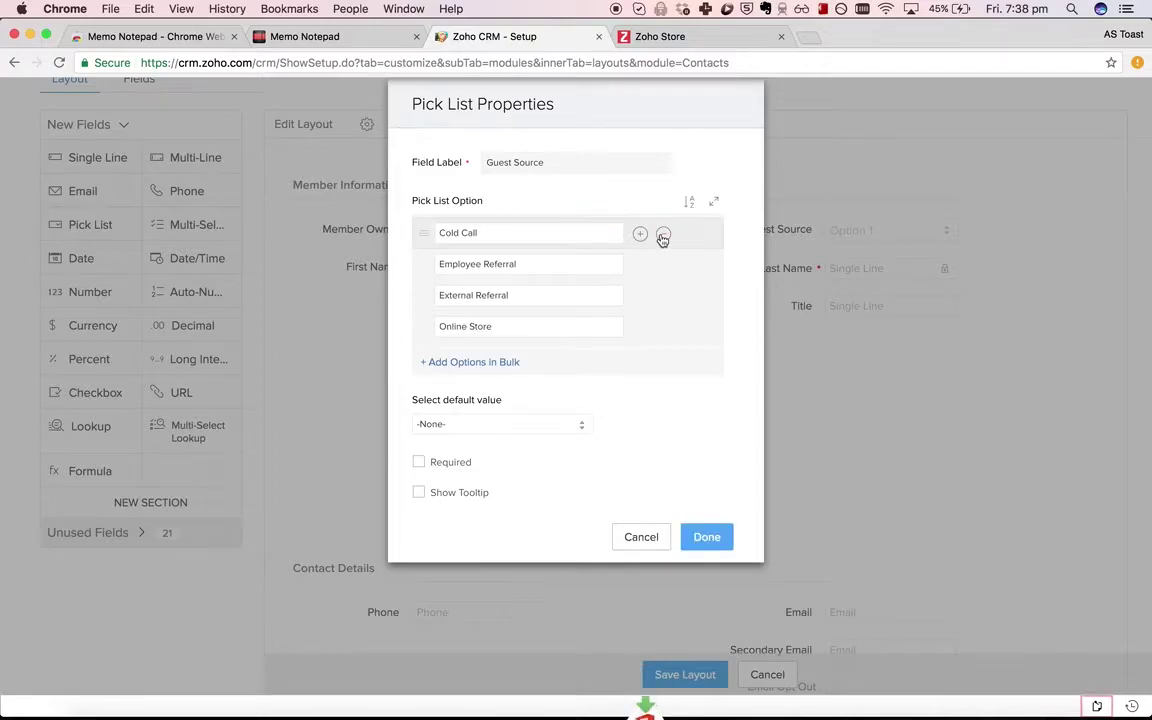
triple_click(662, 233)
triple_click(662, 233)
triple_click(662, 233)
triple_click(662, 233)
double_click(662, 233)
Set the Guest Source options to EventBrite, Meetup, Member Referral and a sponsor option.
click(530, 234)
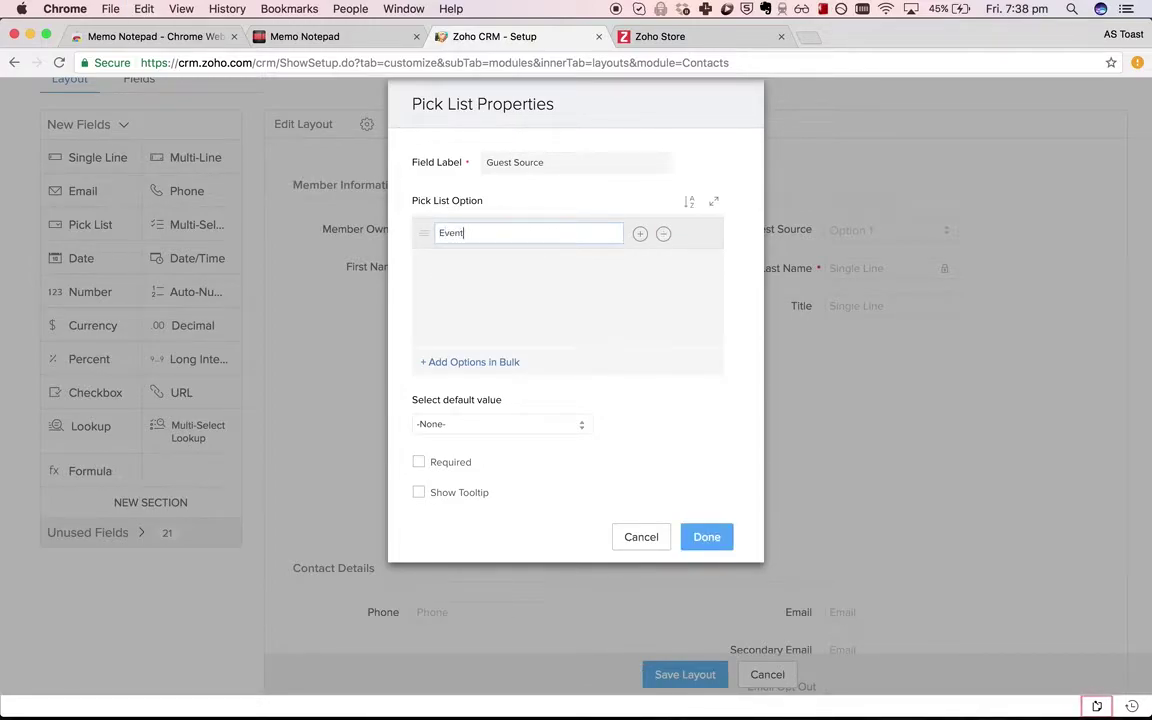
text(EventBrite)
click(640, 234)
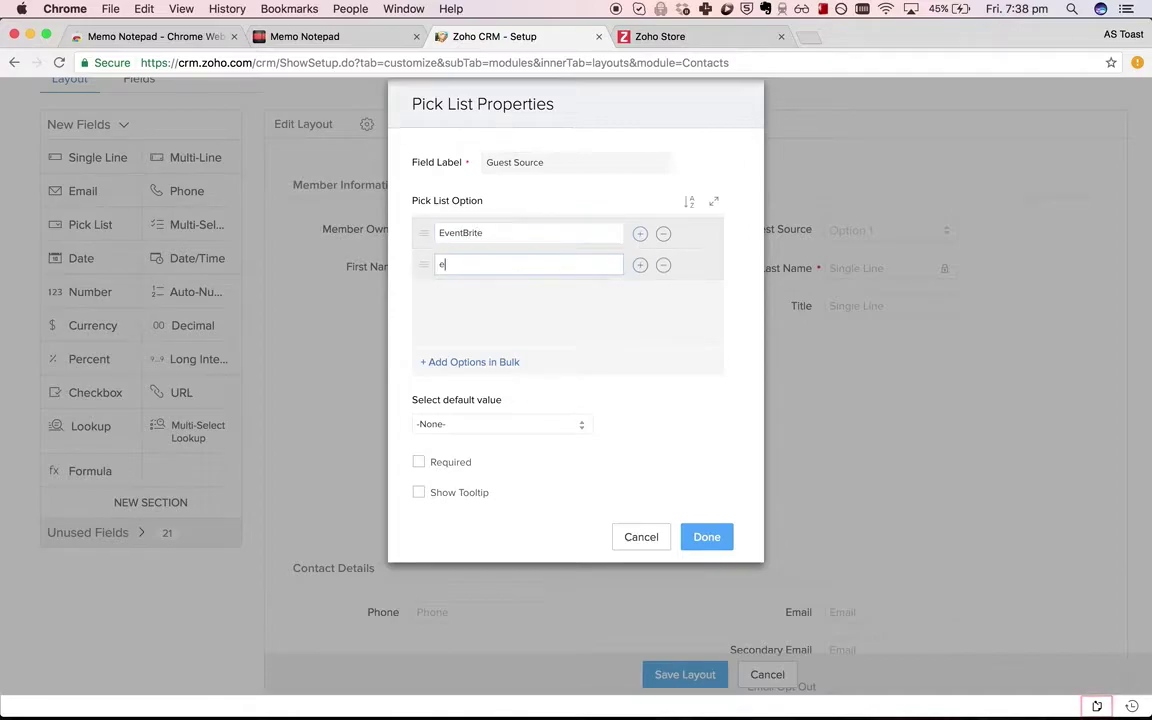
text(Meetup)
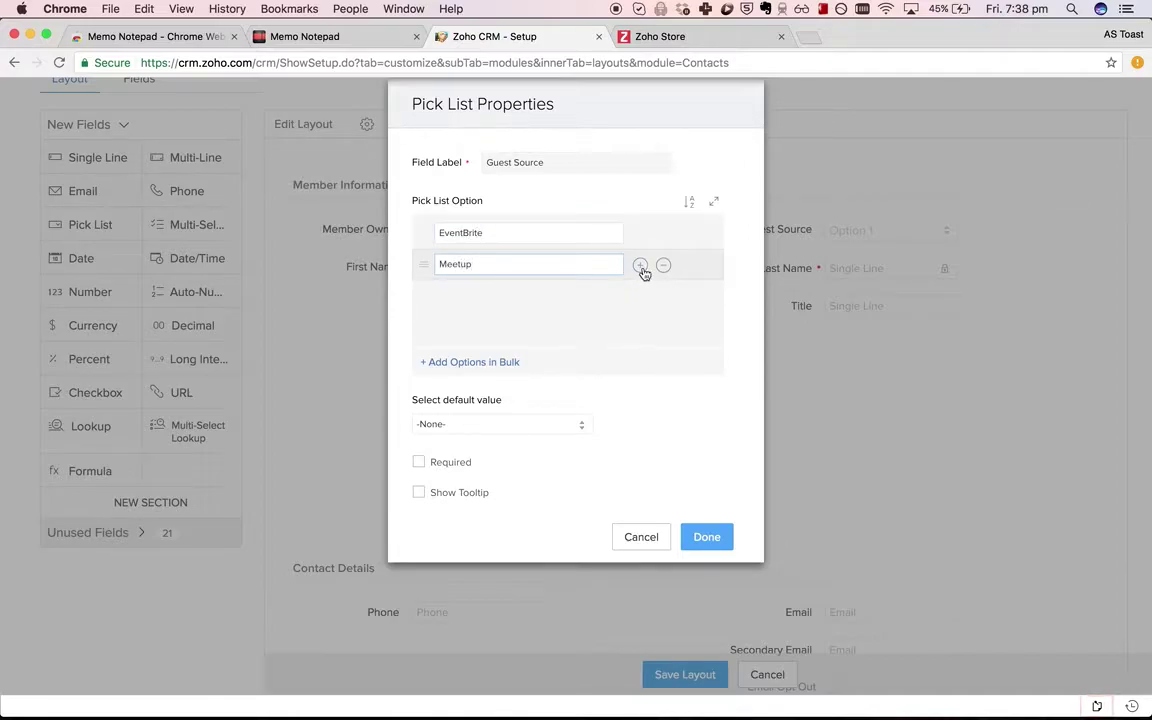
click(640, 266)
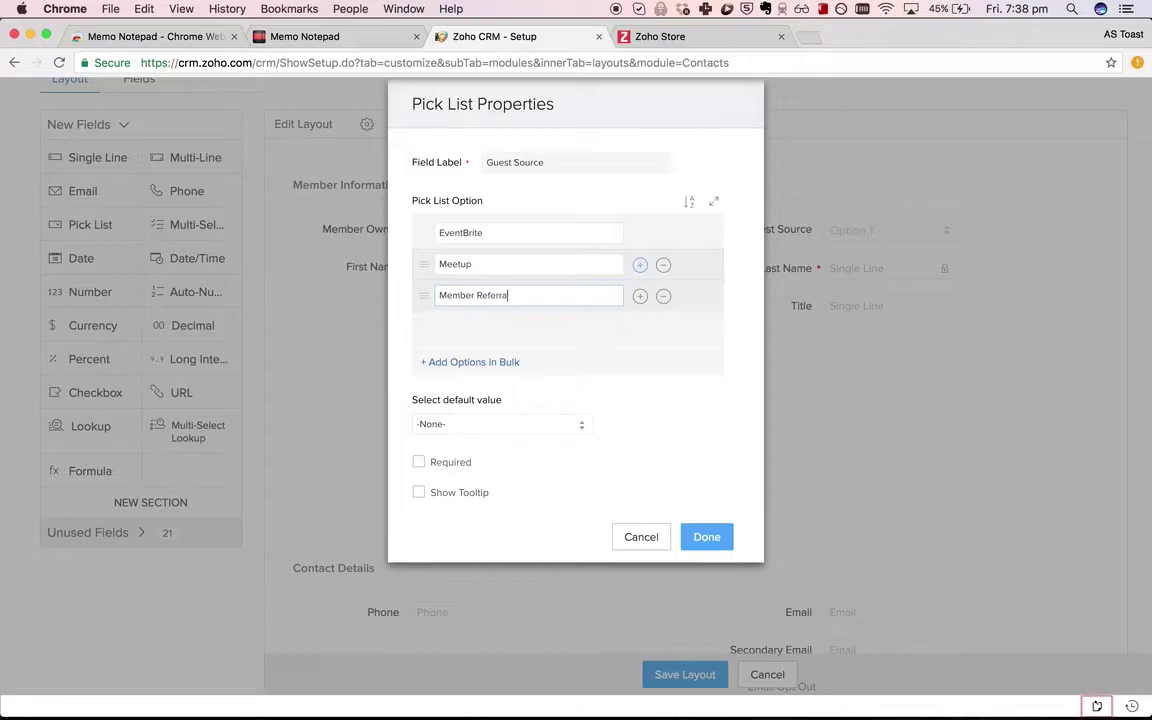
click(640, 296)
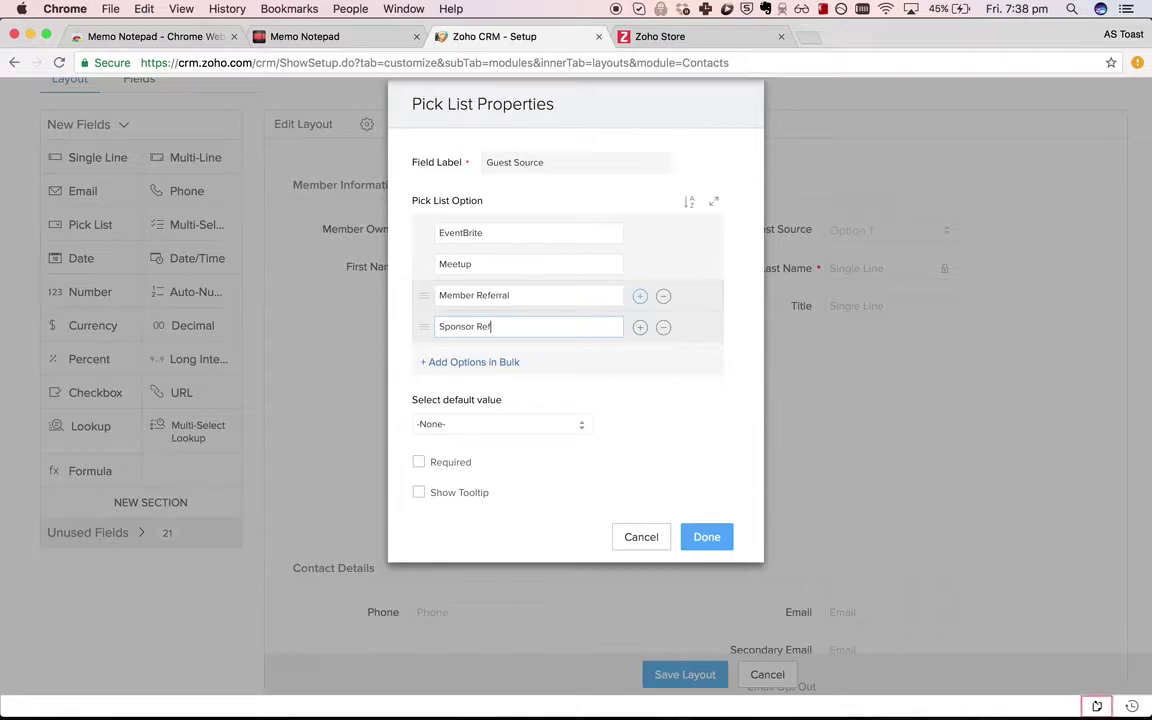
click(715, 537)
Save the Members layout.
click(712, 680)
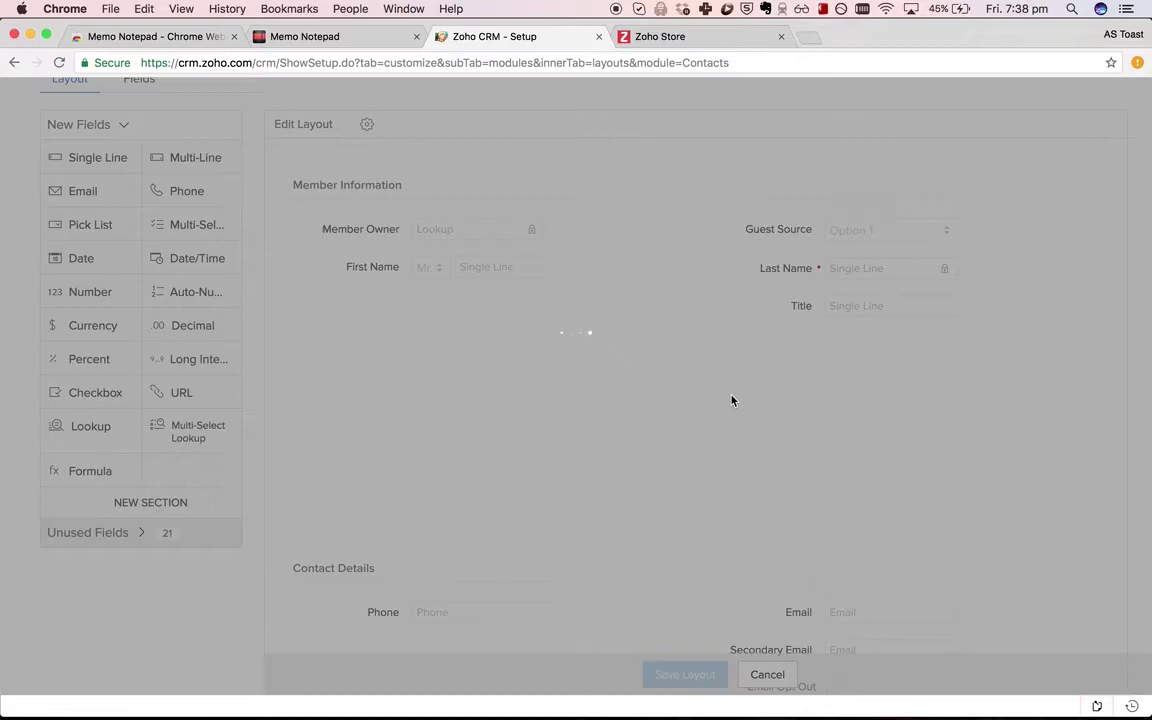
scroll(737, 401, down, 2)
scroll(737, 401, up, 5)
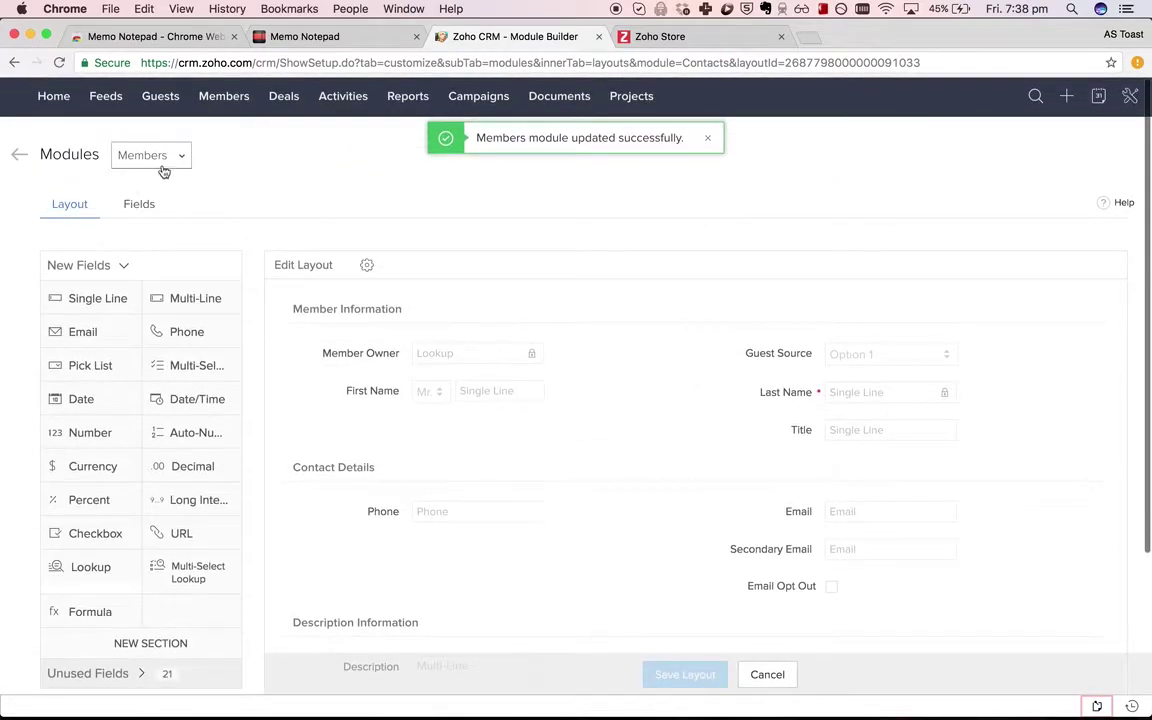
Move Deals to the unselected tabs in Organize Modules and save the arrangement.
click(160, 158)
click(170, 232)
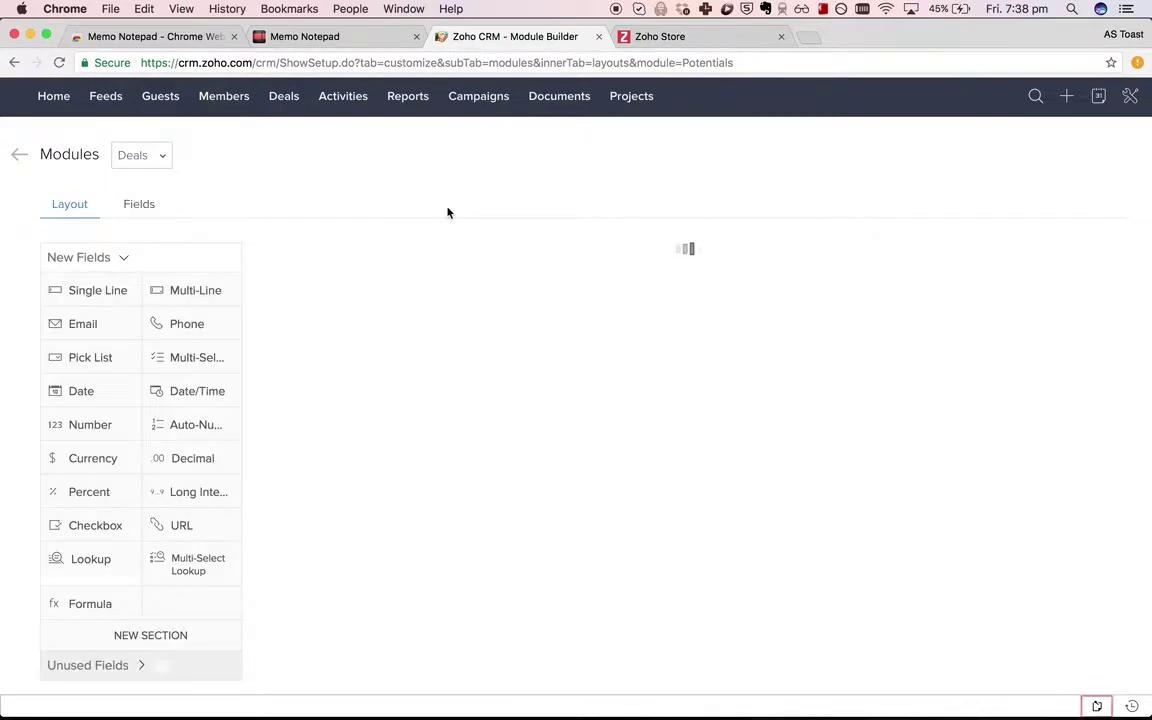
click(20, 155)
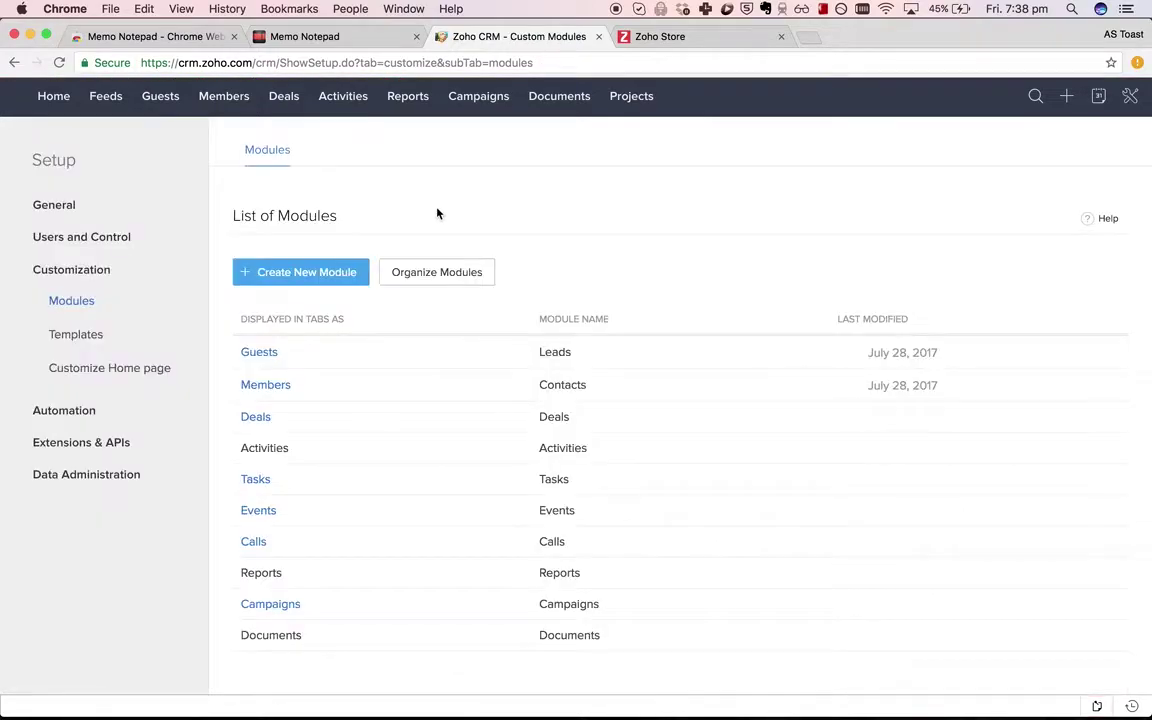
click(459, 281)
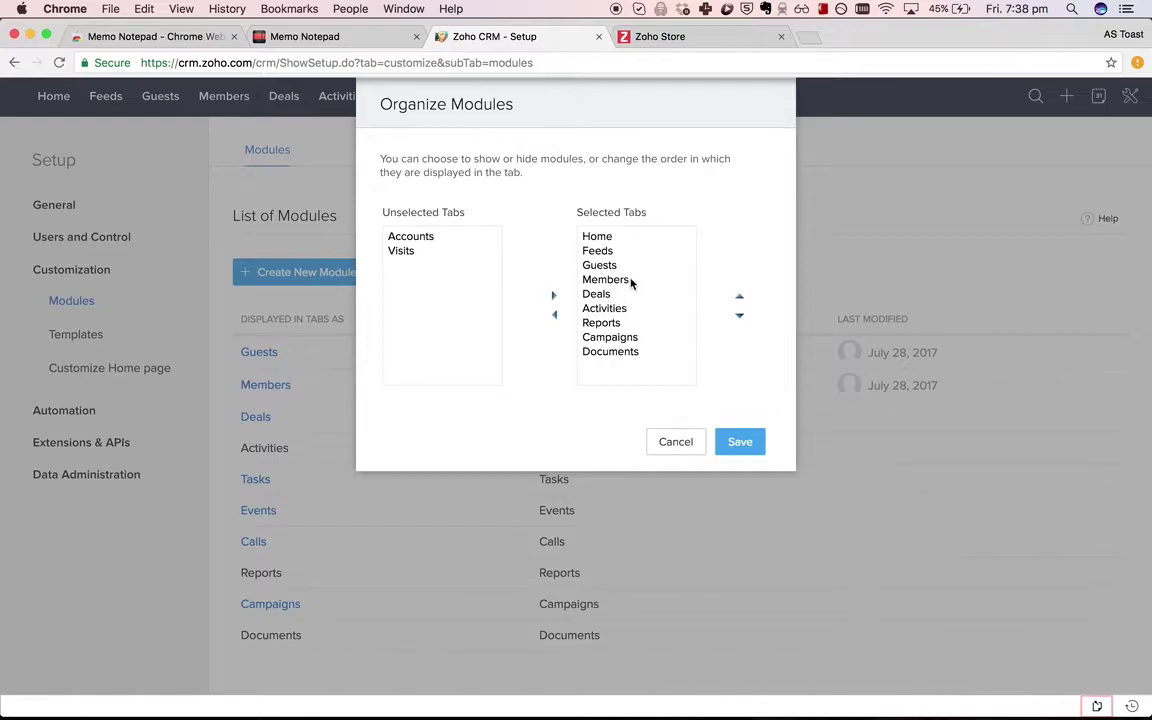
click(554, 314)
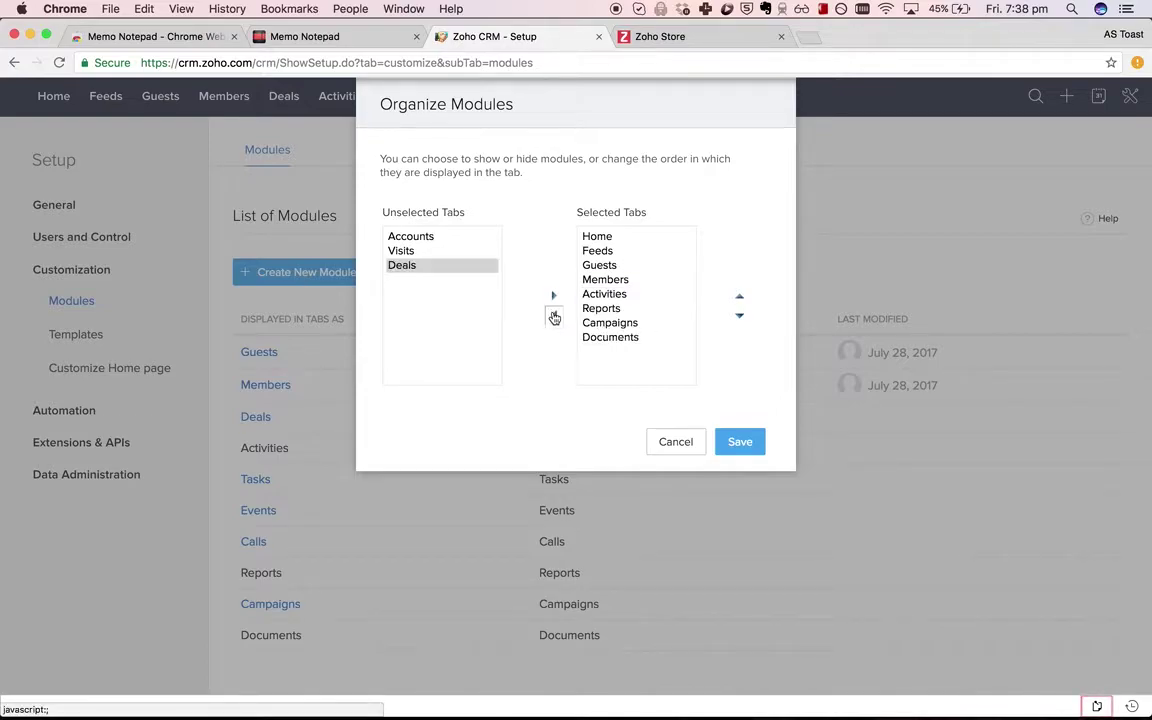
click(738, 442)
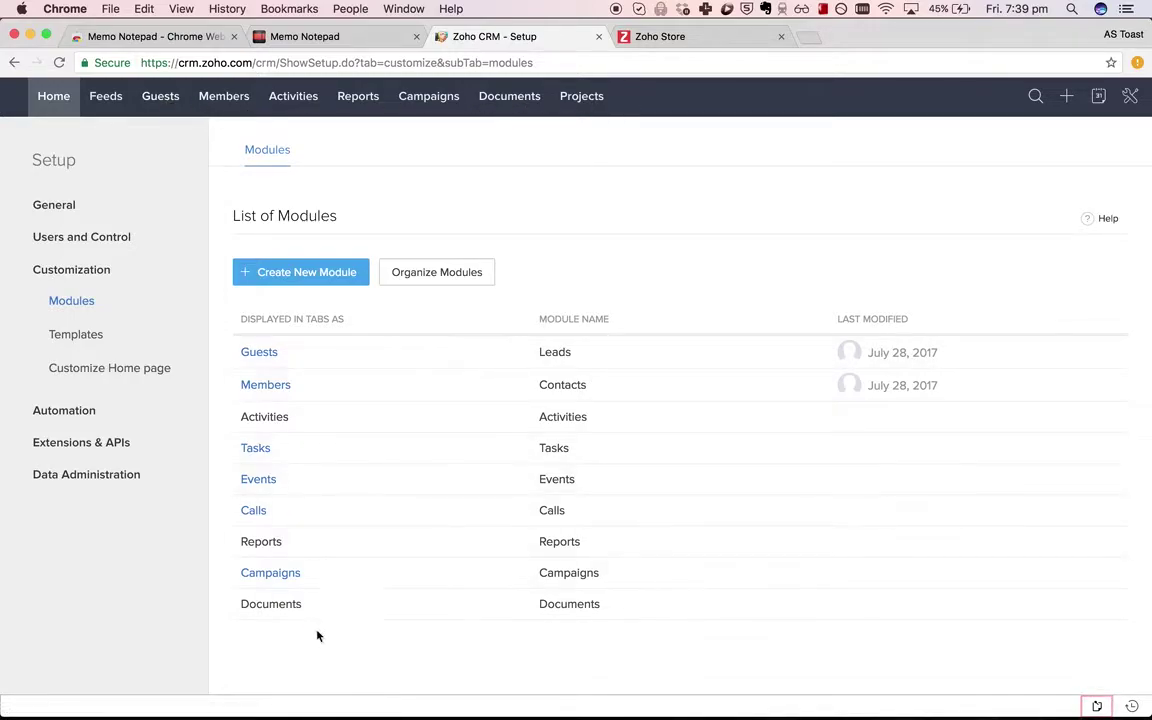
Hide the Projects tab, set the home page to the club's dashboard, then view Members and Guests.
click(582, 97)
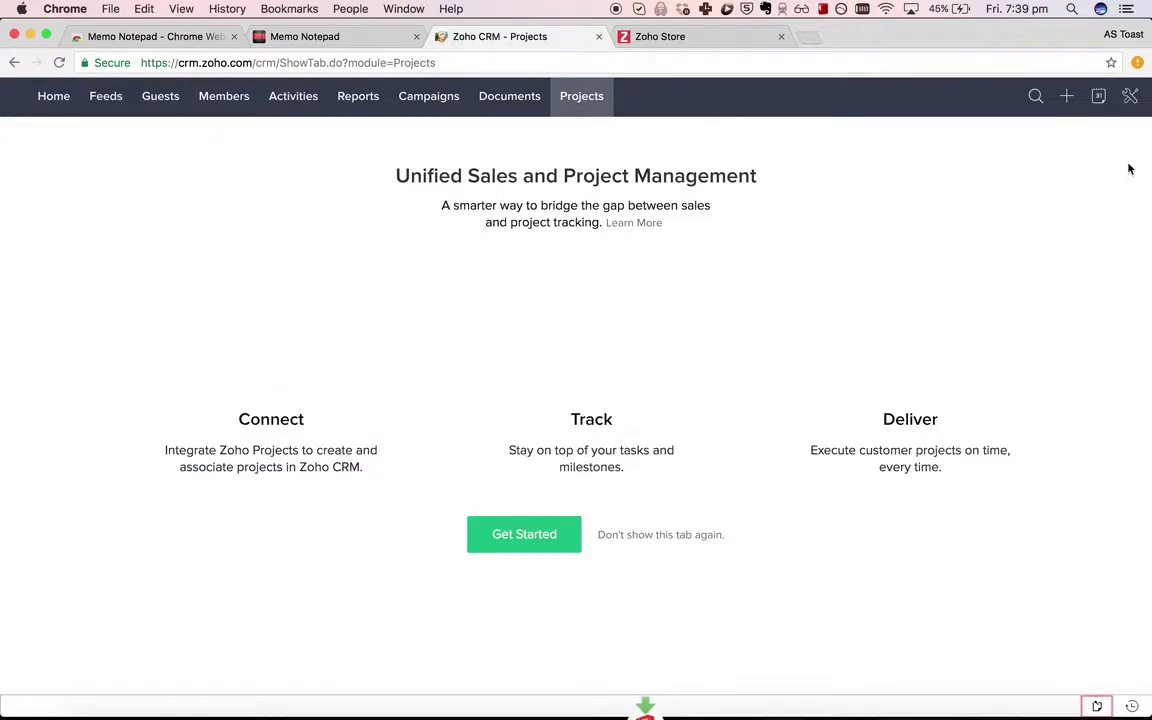
click(660, 534)
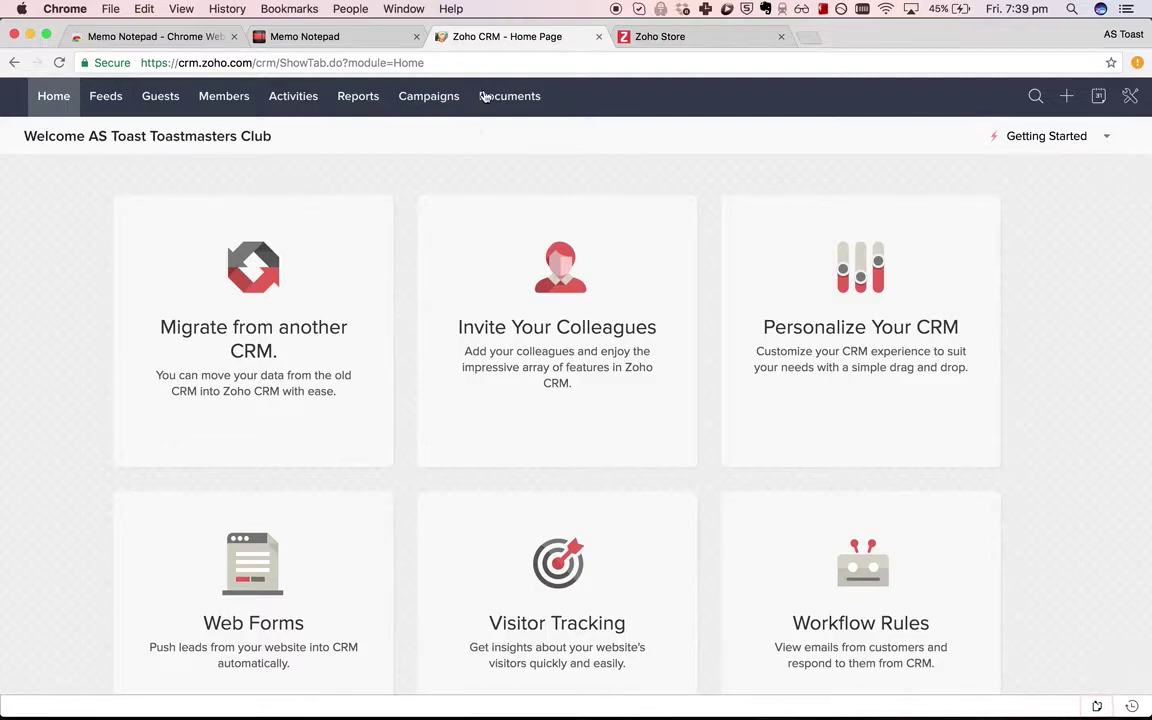
click(1088, 143)
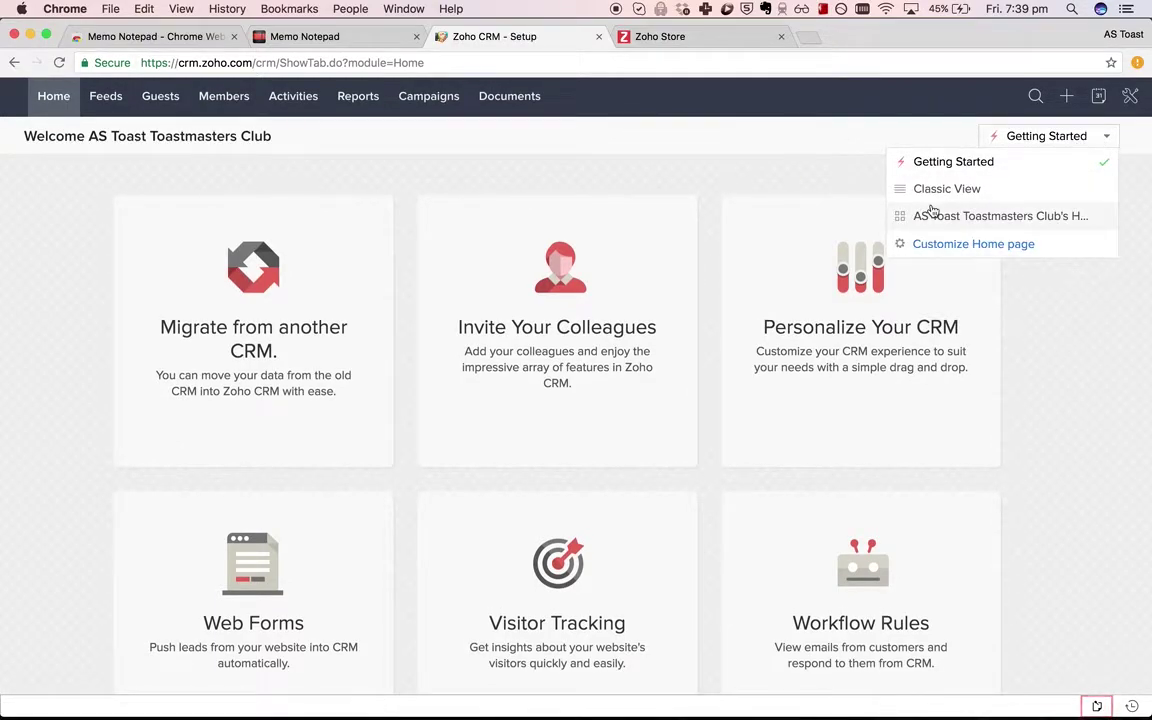
click(930, 214)
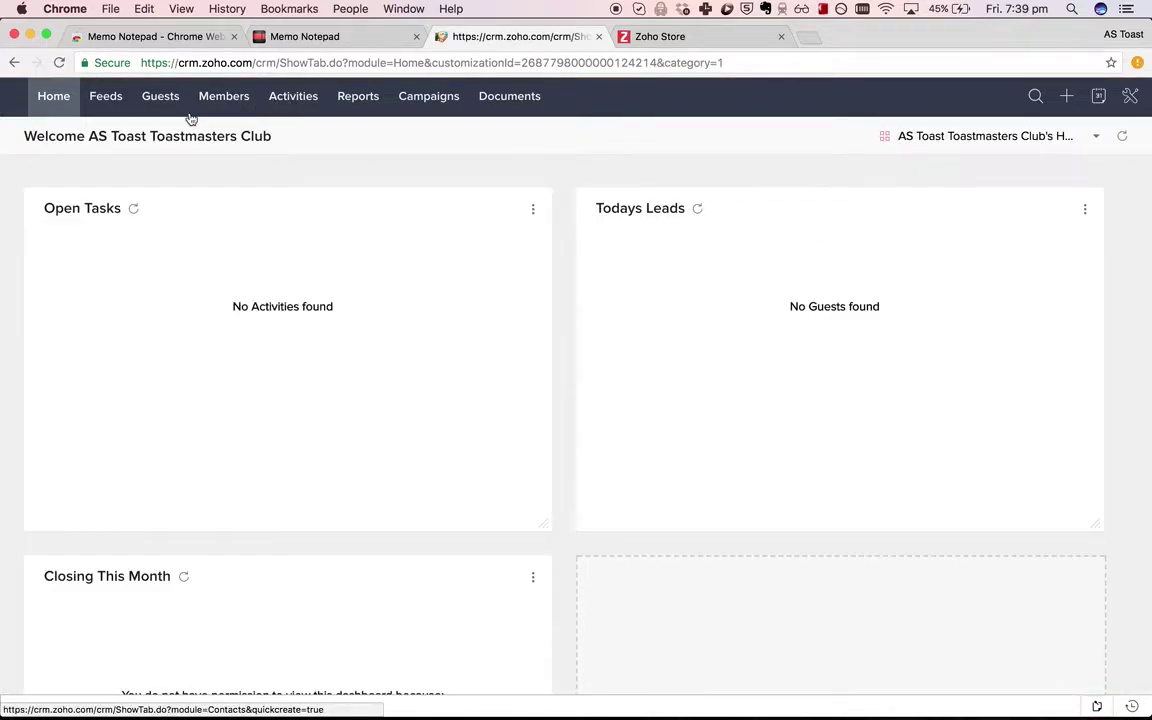
click(147, 96)
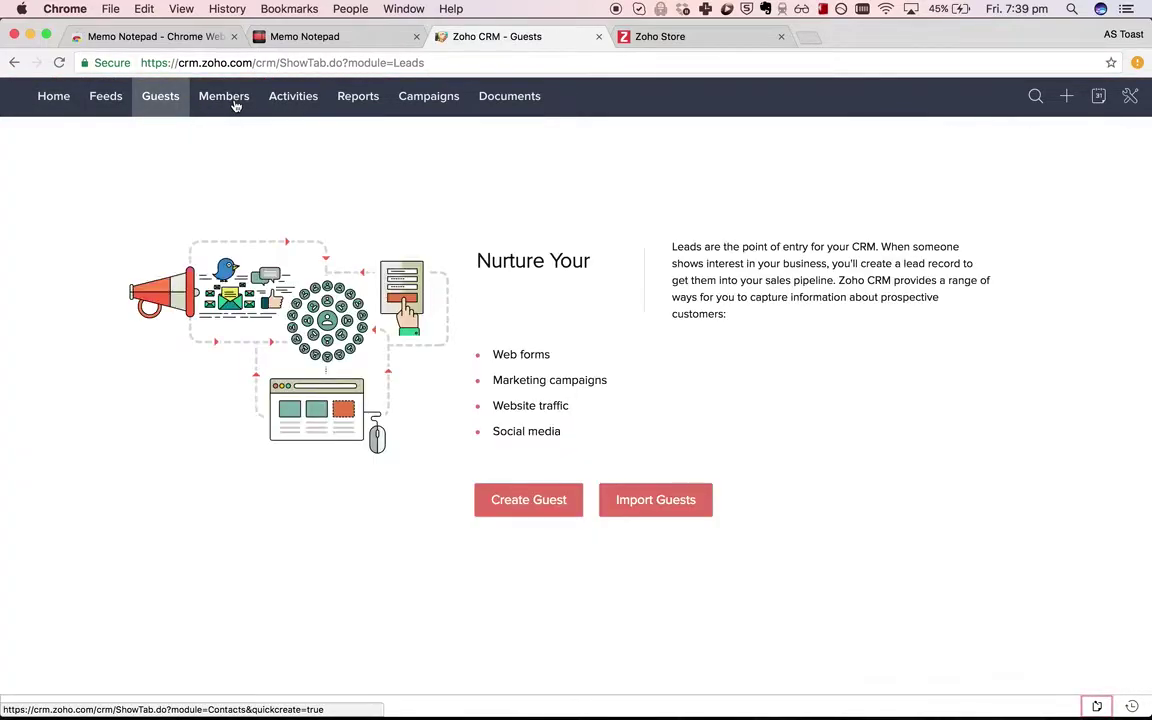
click(172, 98)
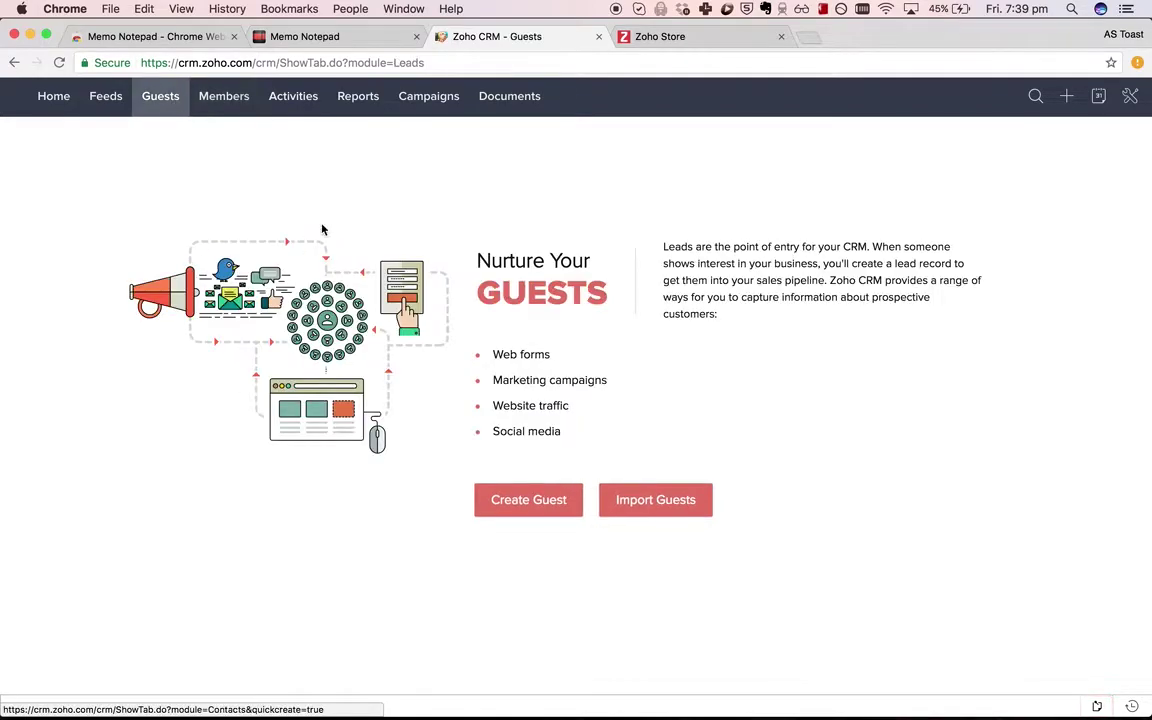
Highlight the lead-management and attendance-count items in the Memo Notepad plan note.
click(300, 36)
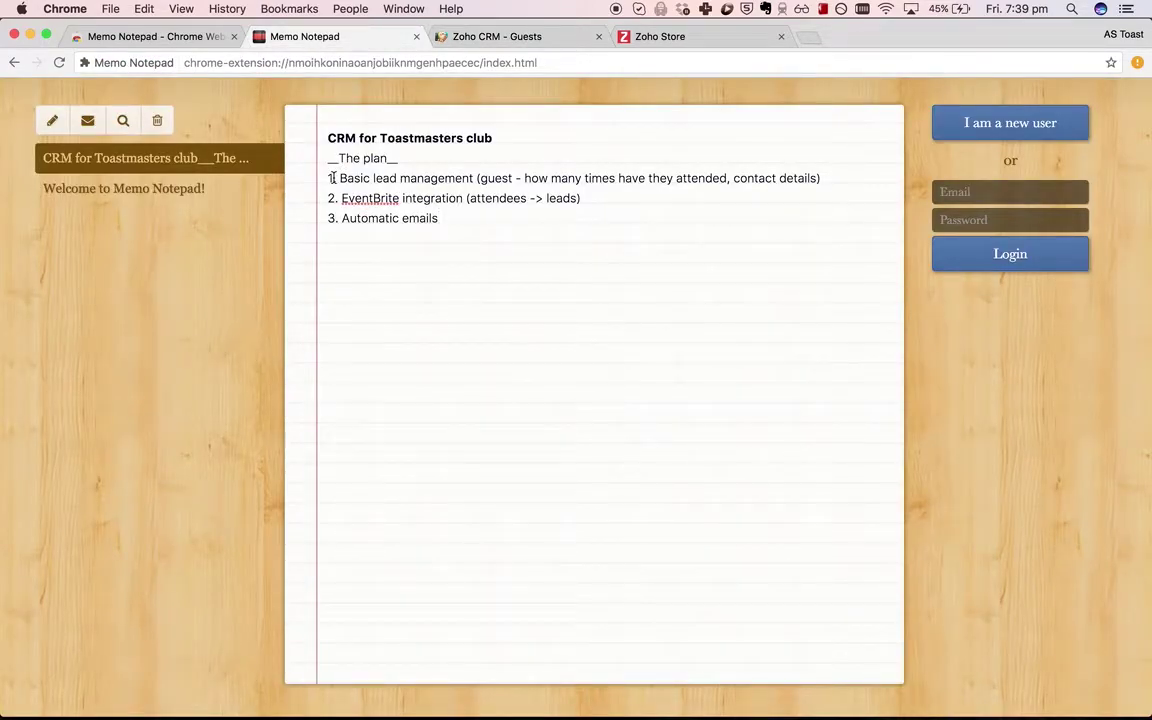
drag(340, 178, 818, 178)
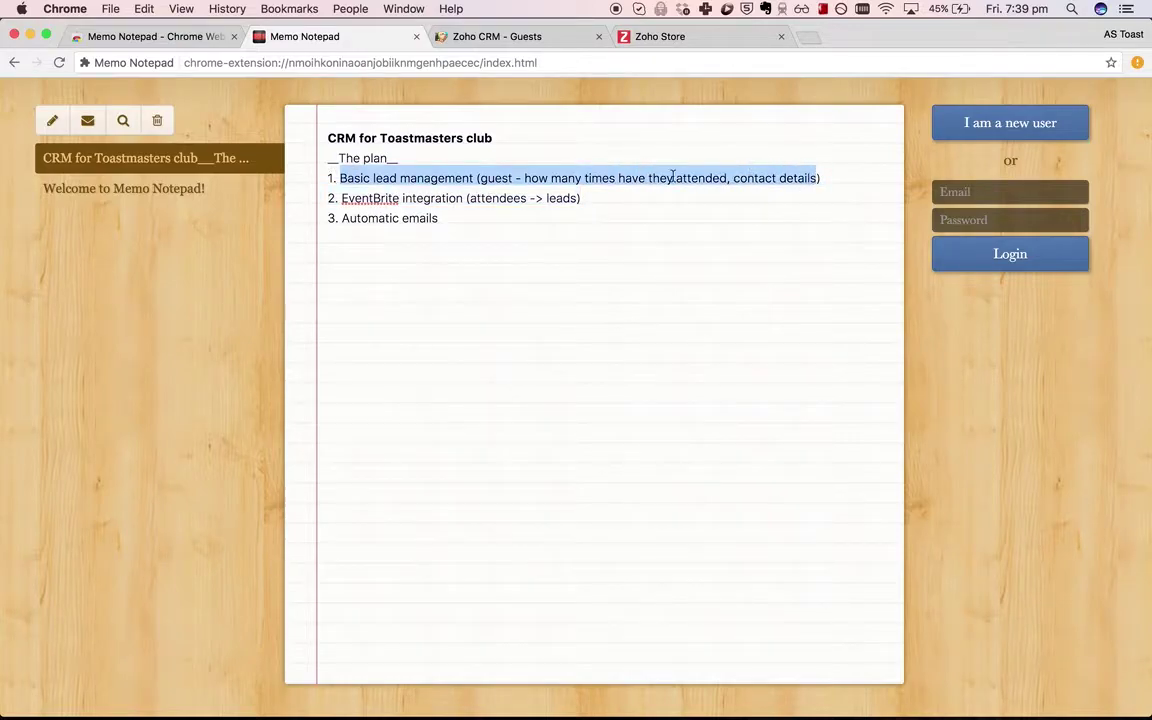
click(571, 166)
drag(522, 177, 716, 177)
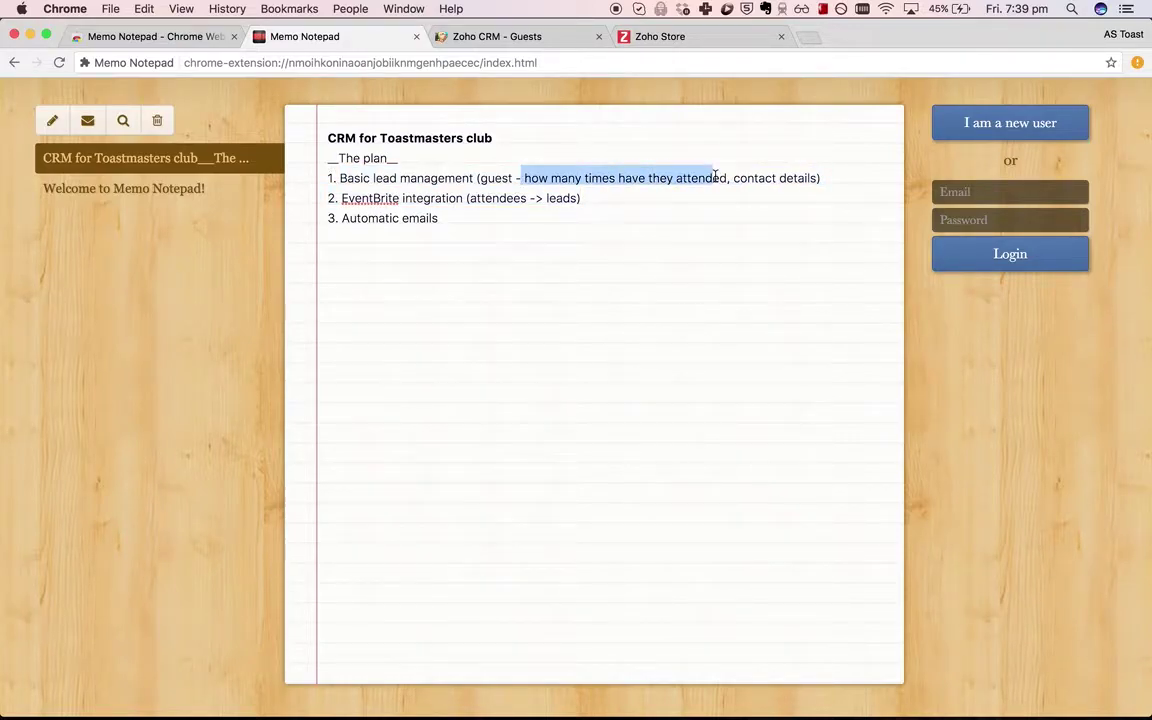
Go through CRM Setup's module list to the Guests layout editor.
click(511, 40)
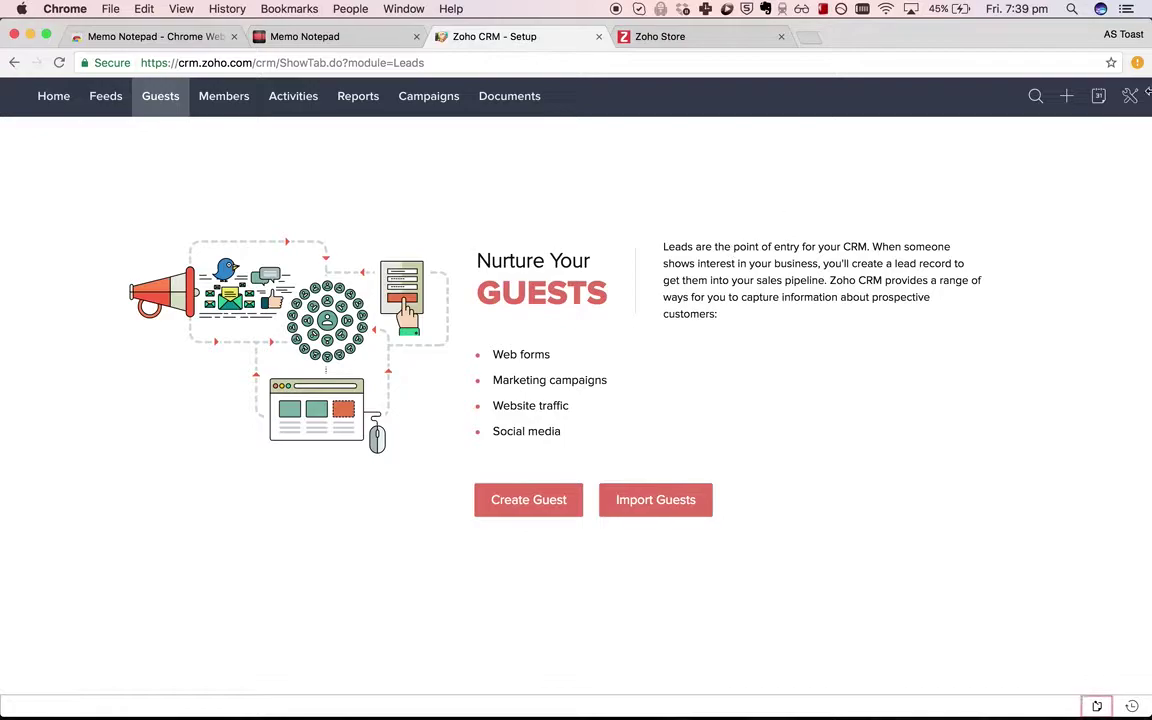
click(1130, 96)
click(988, 138)
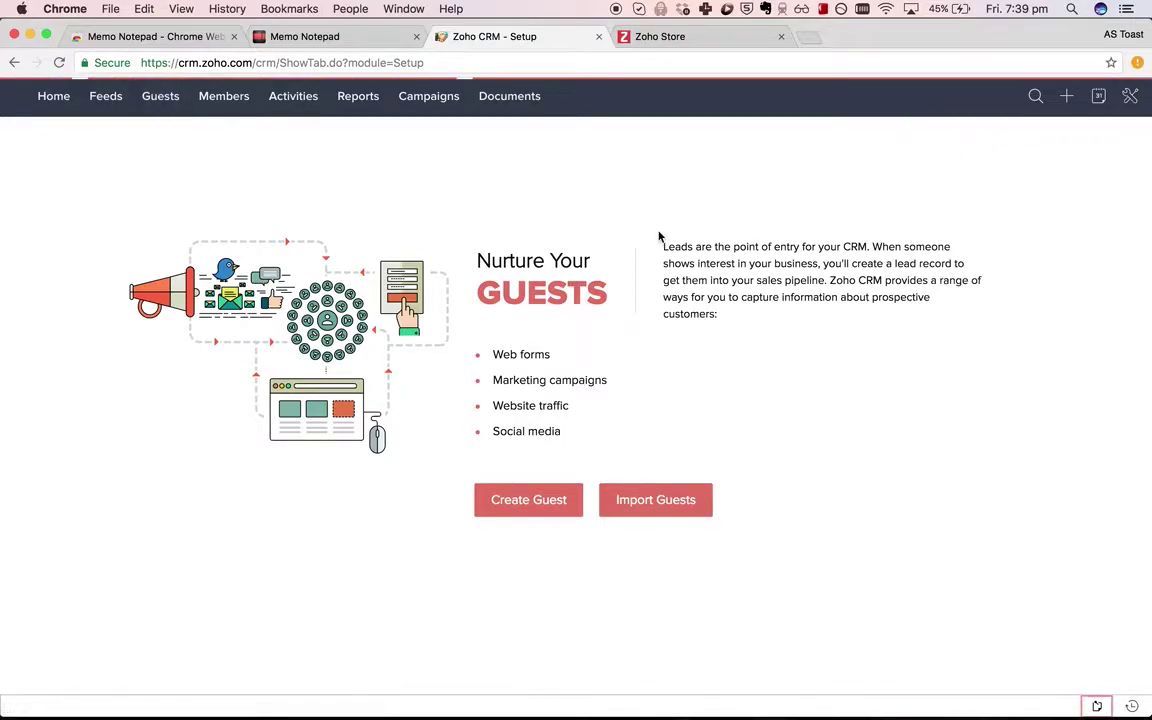
click(725, 279)
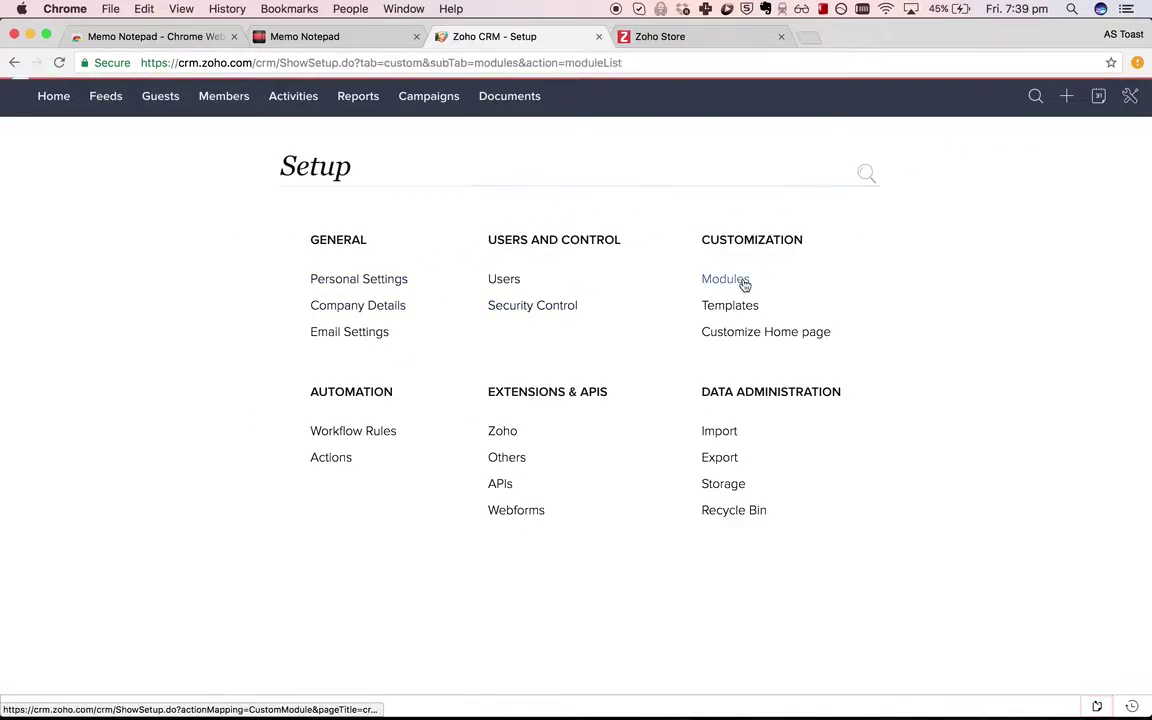
click(270, 353)
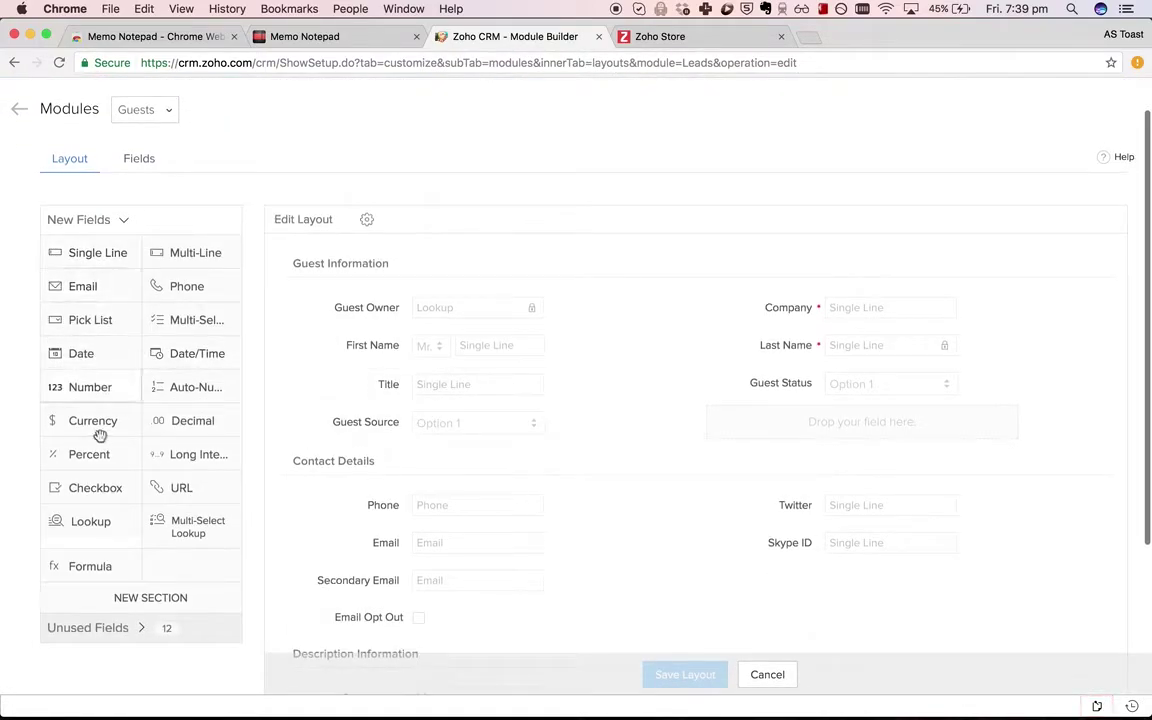
Try adding a Number field, then expand the list of unused Guests fields.
scroll(98, 430, down, 2)
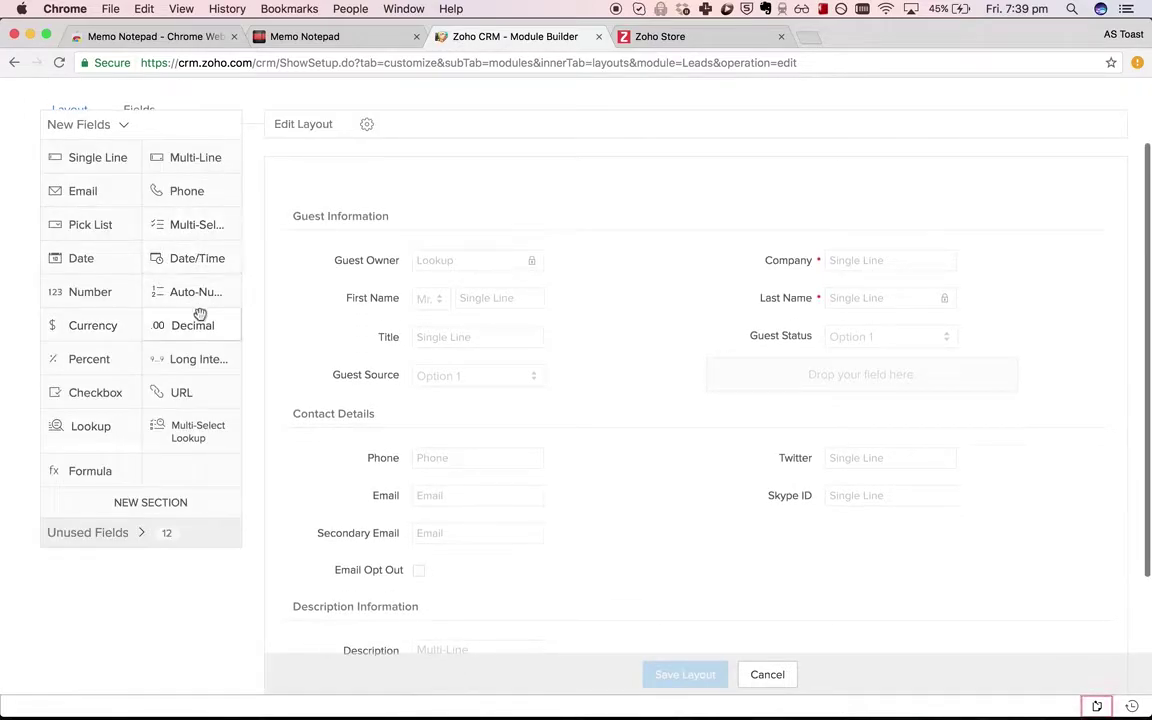
drag(90, 291, 482, 367)
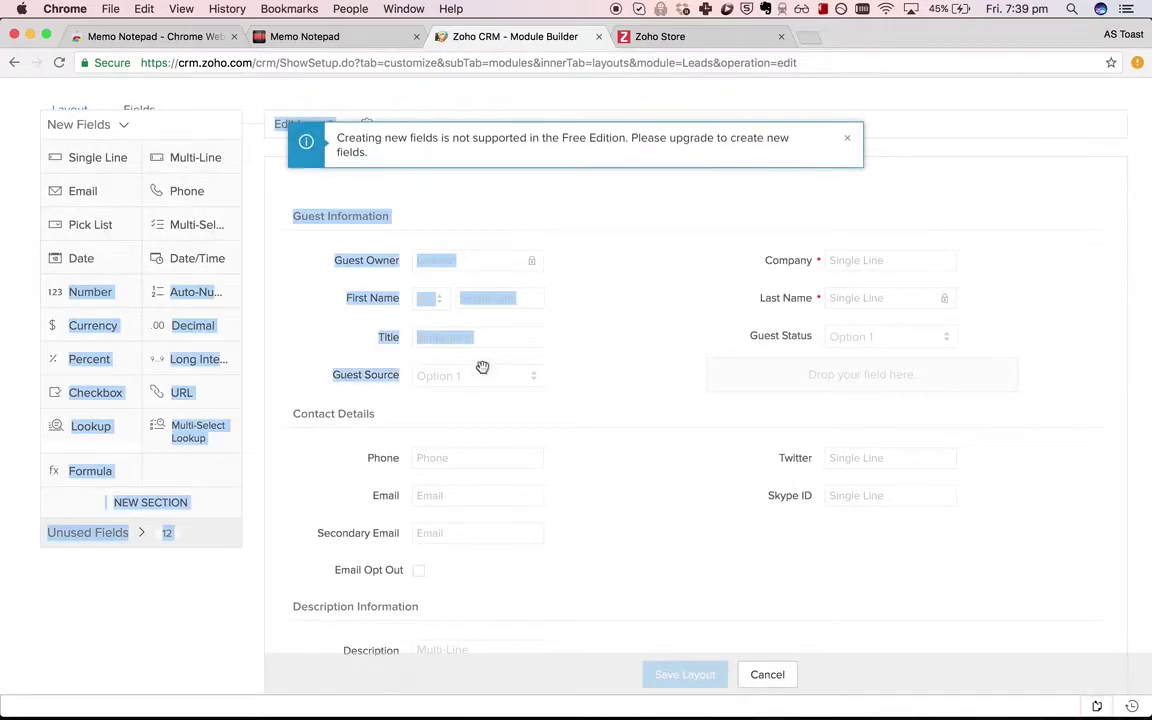
click(491, 188)
scroll(586, 329, down, 5)
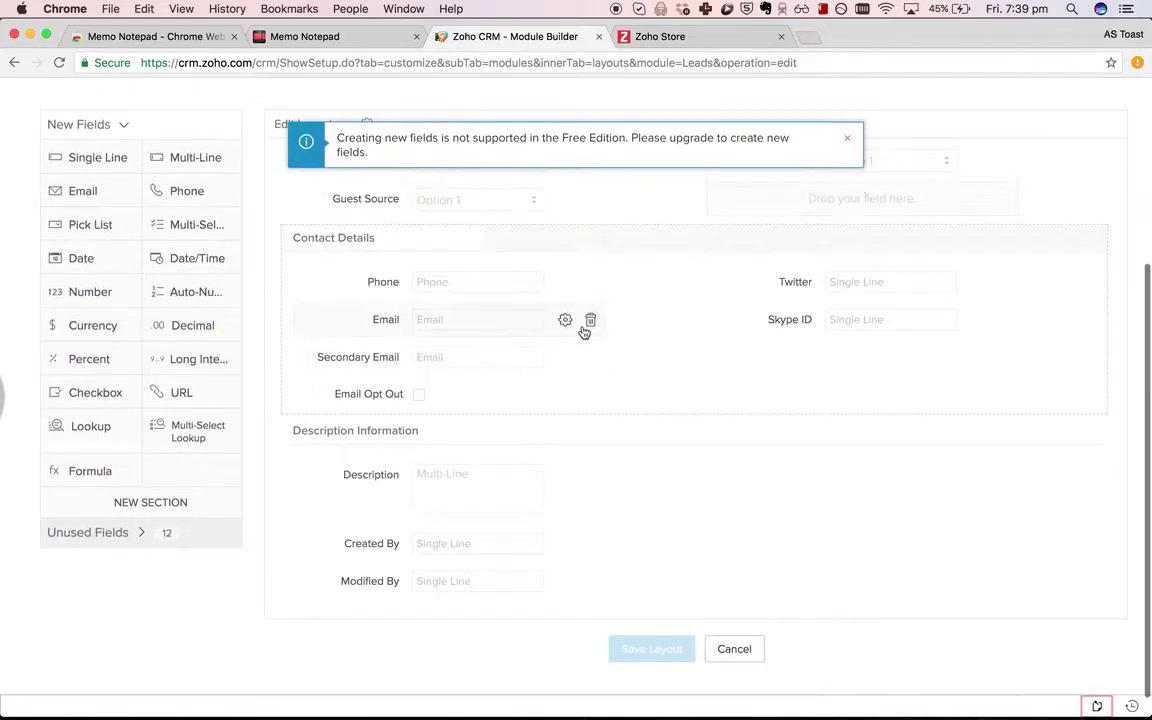
click(155, 531)
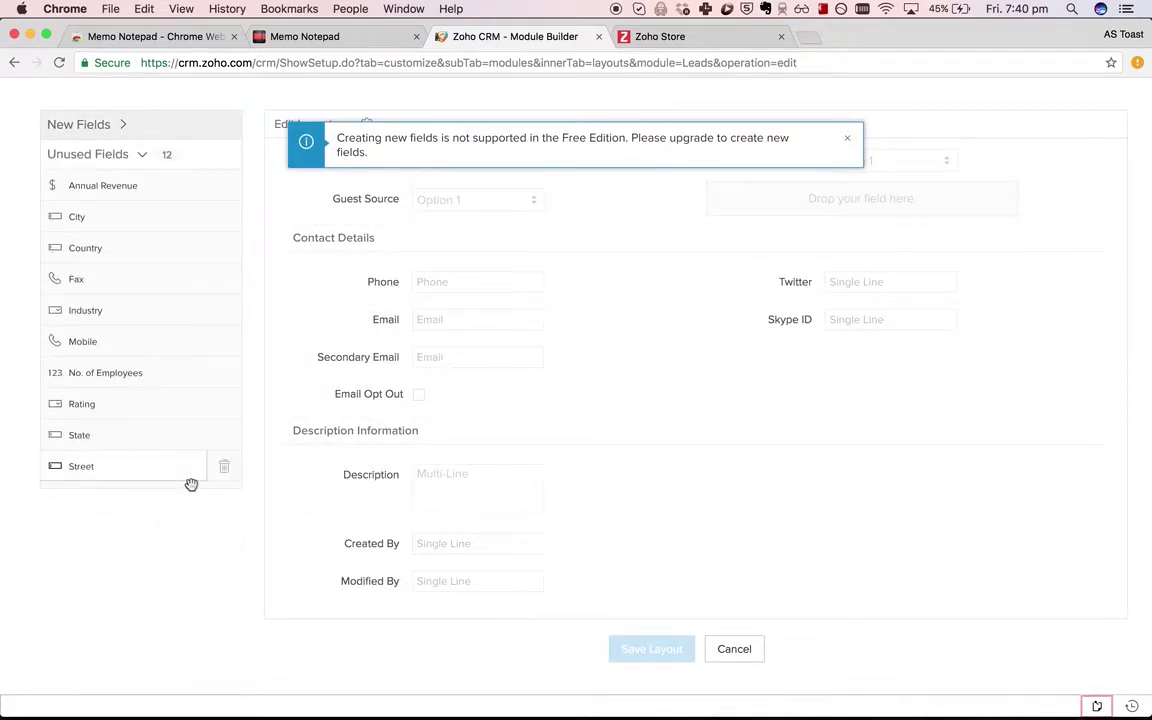
scroll(190, 393, down, 3)
scroll(190, 393, up, 3)
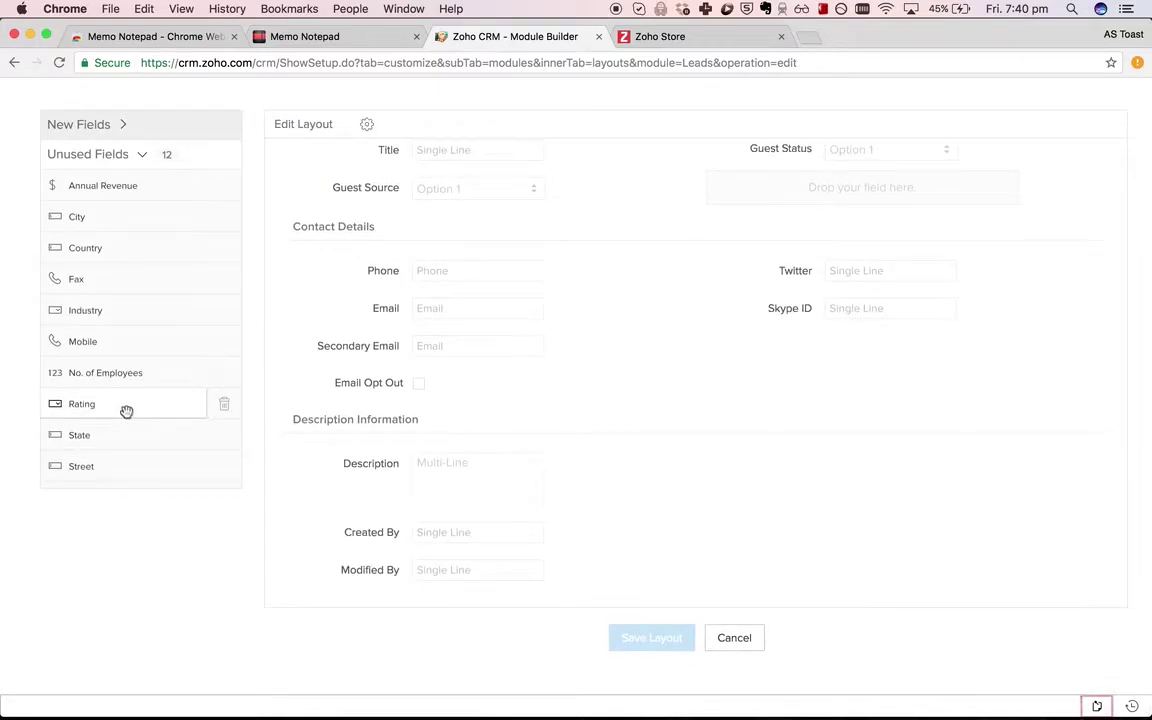
drag(126, 374, 798, 187)
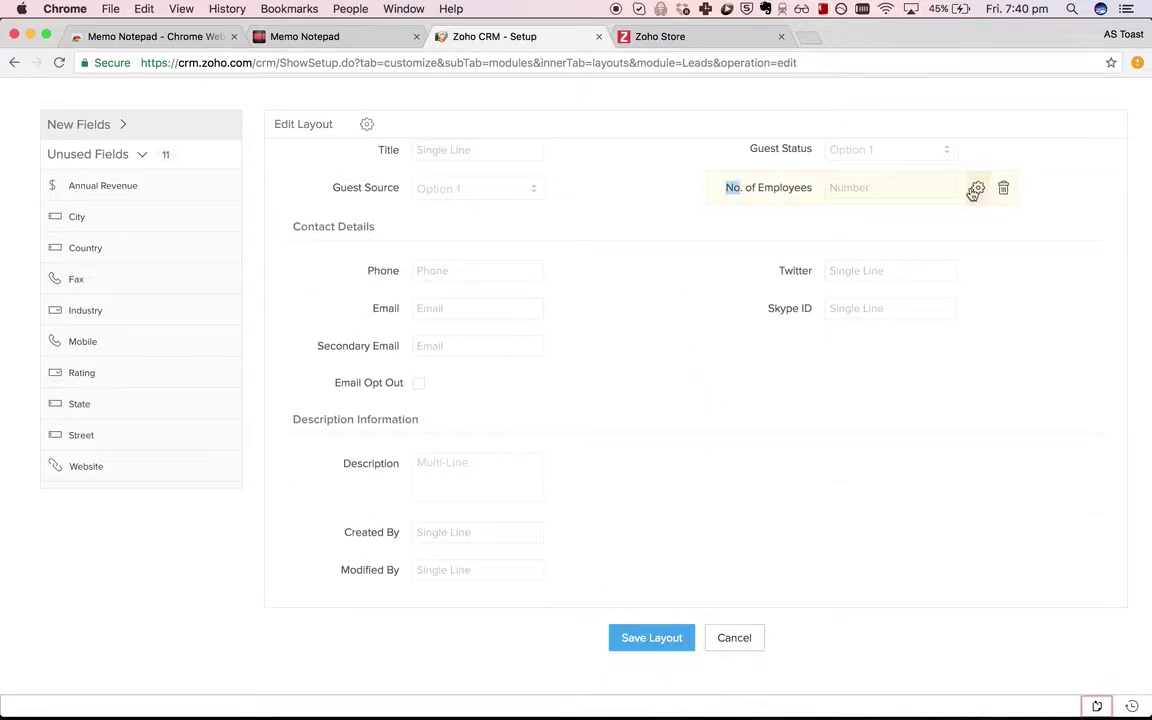
click(1004, 188)
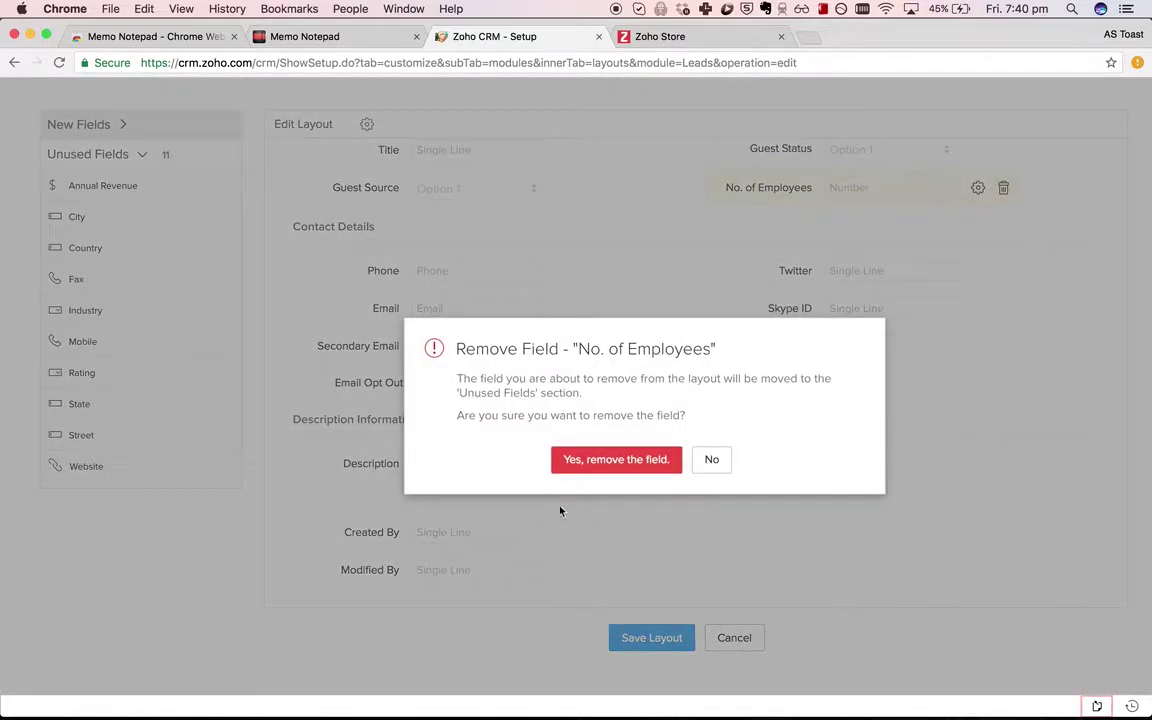
click(617, 452)
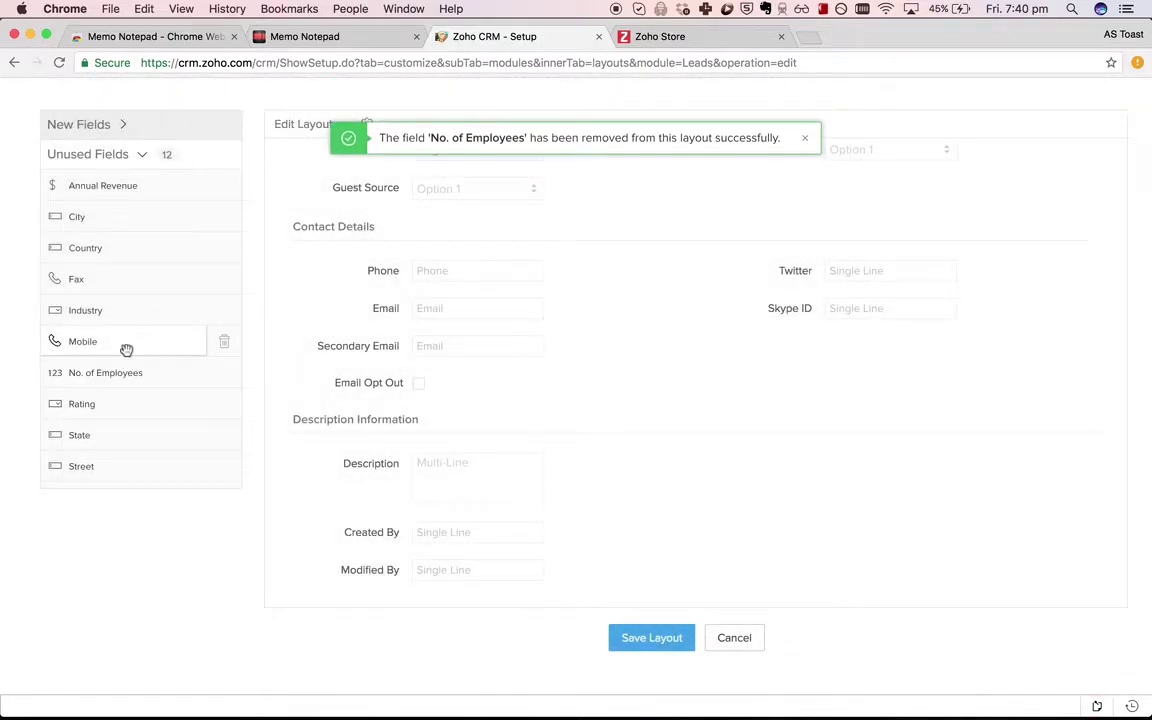
drag(121, 408, 797, 188)
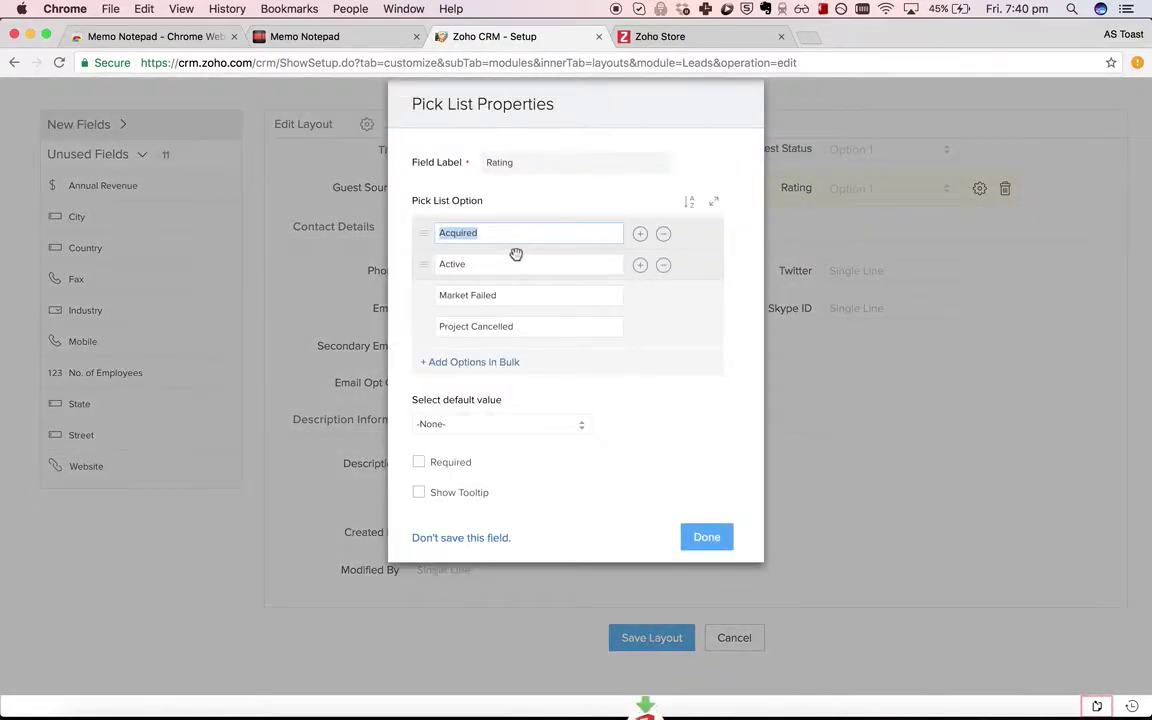
click(663, 233)
click(663, 233)
click(663, 233)
click(663, 234)
triple_click(545, 233)
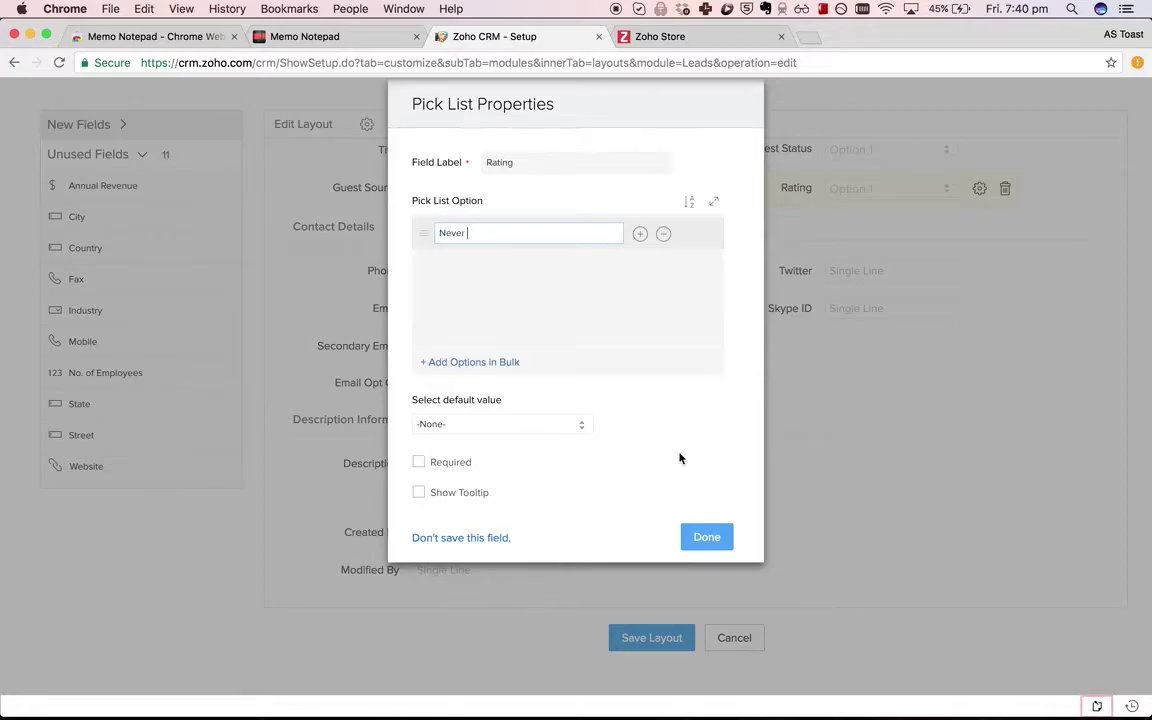
scroll(678, 506, up, 2)
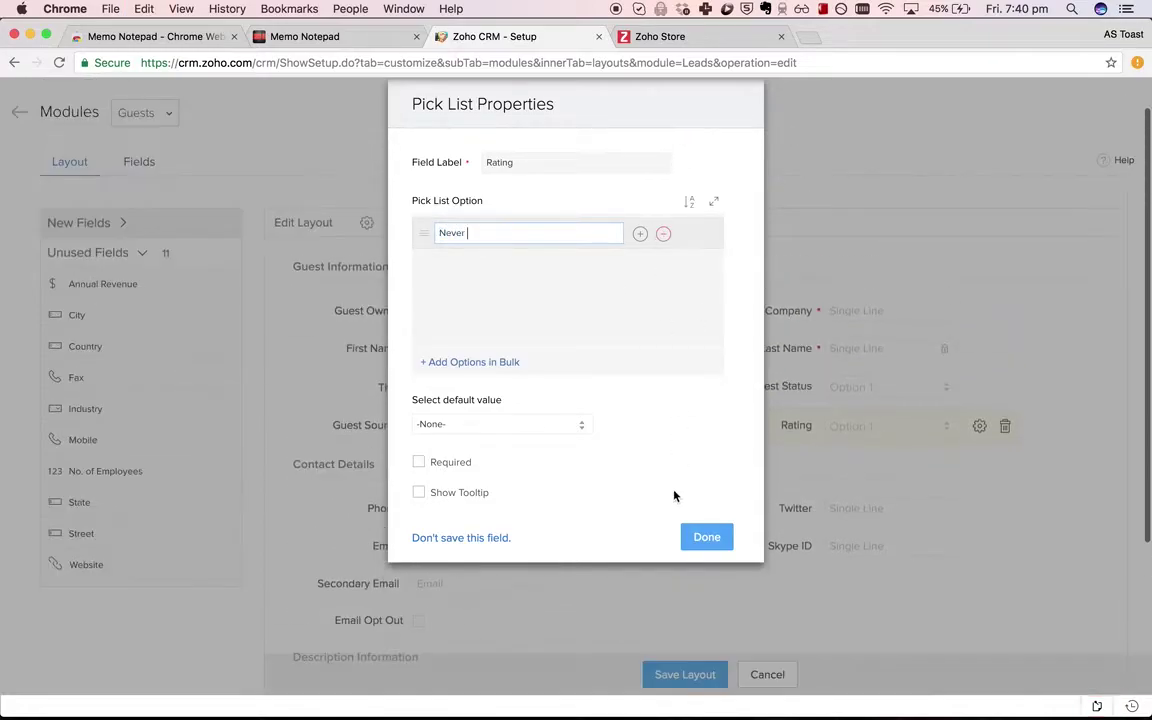
click(707, 540)
click(492, 538)
click(979, 387)
Open the Guest Status pick list and replace its default options with RSVP'd.
click(958, 441)
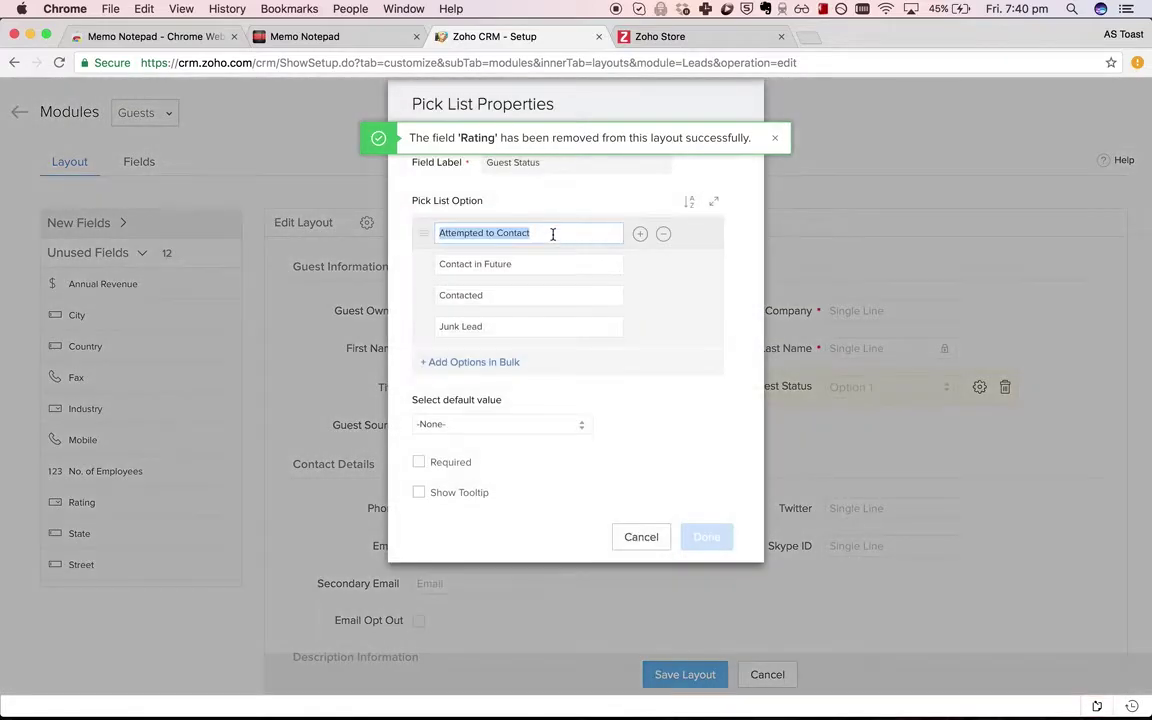
click(663, 233)
click(663, 233)
click(663, 233)
click(663, 233)
click(663, 233)
click(663, 233)
key(super+a)
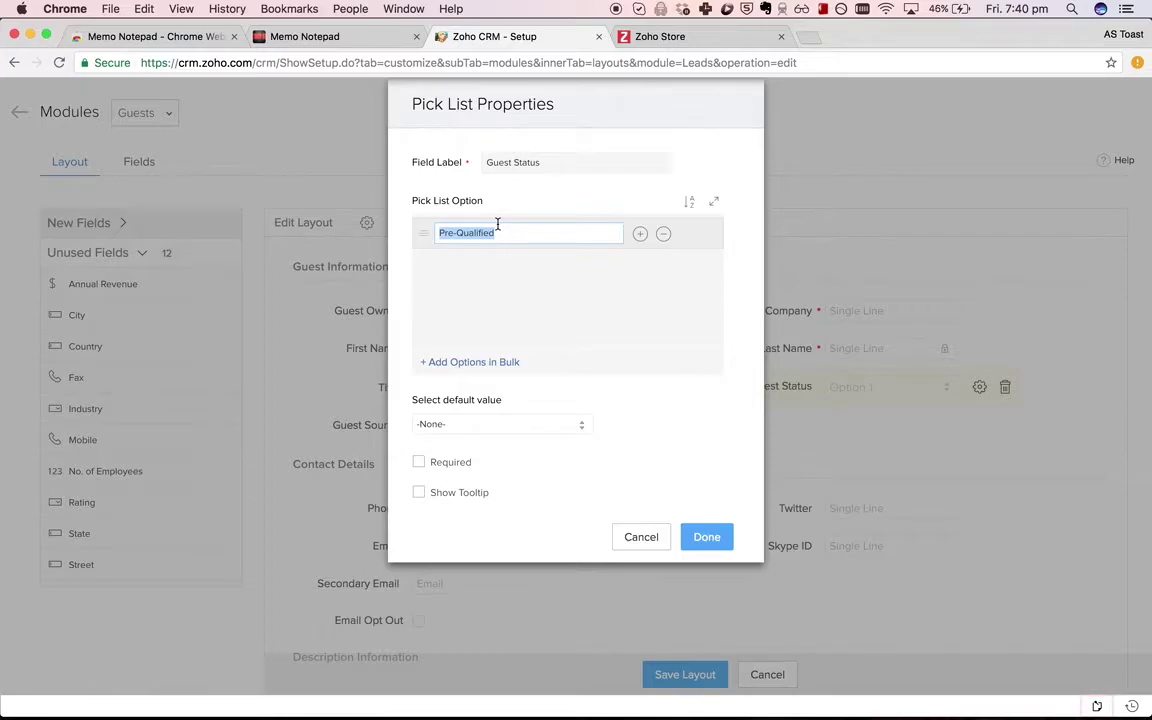
text(RSVP'd)
Add Attended Once, Attended Twice and Attended Three Times, and confirm the pick list.
click(641, 234)
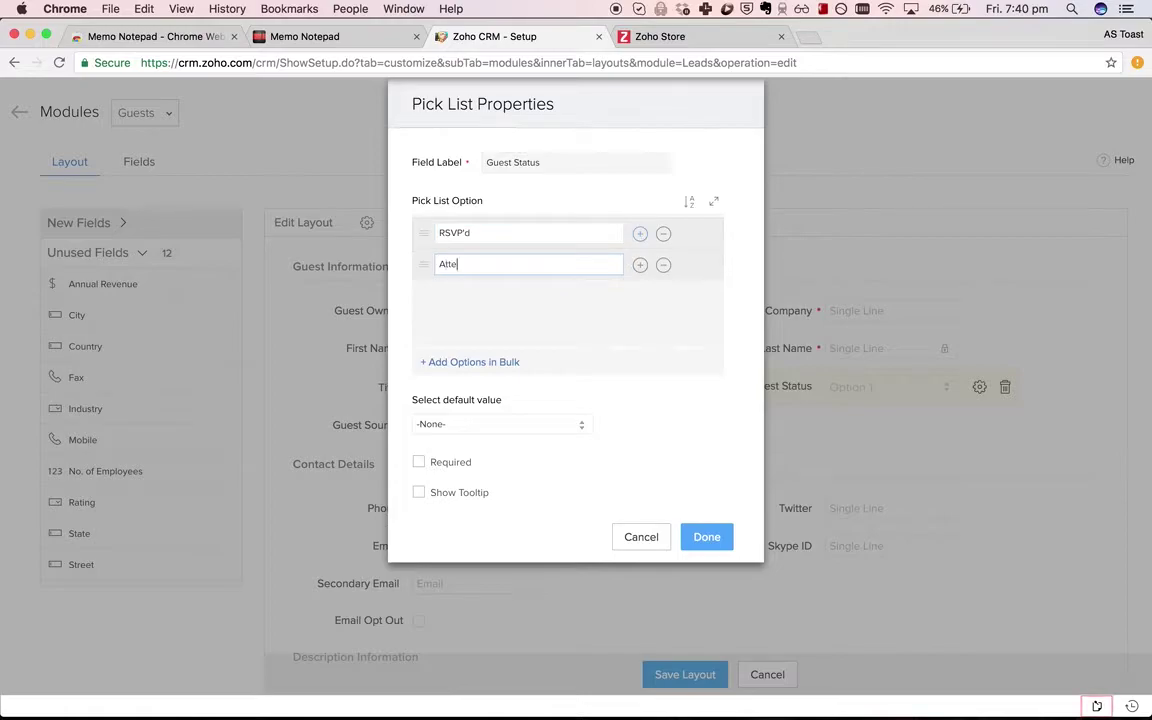
text(Attended Once)
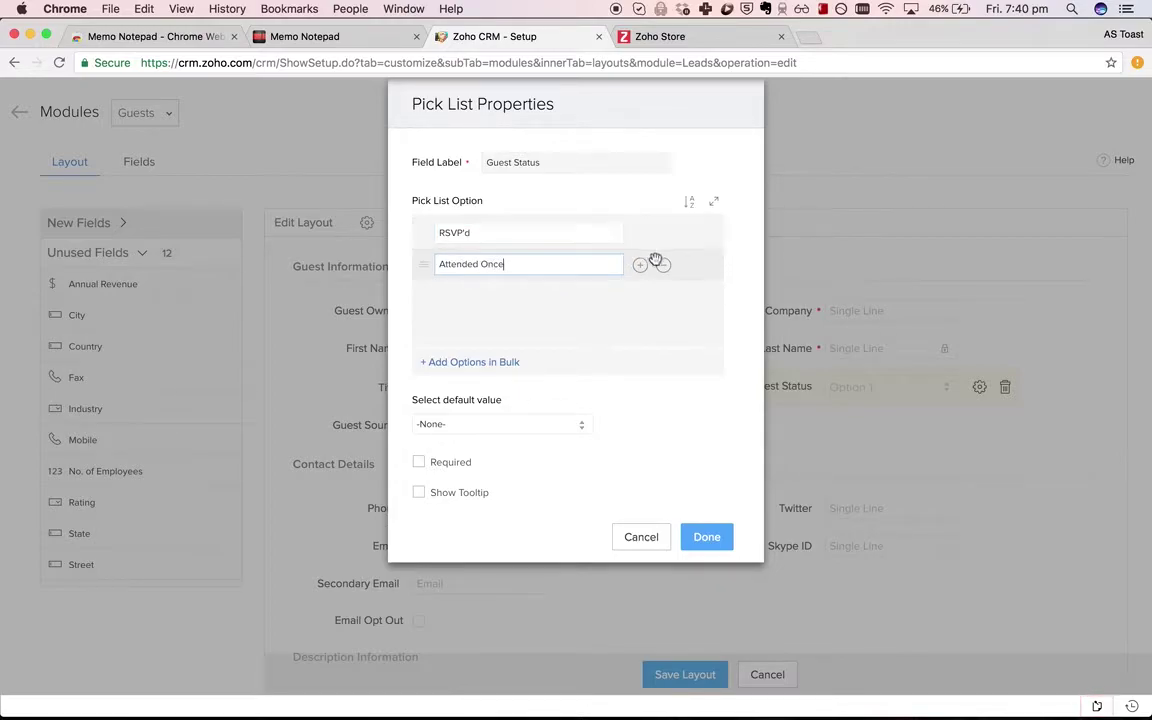
click(640, 266)
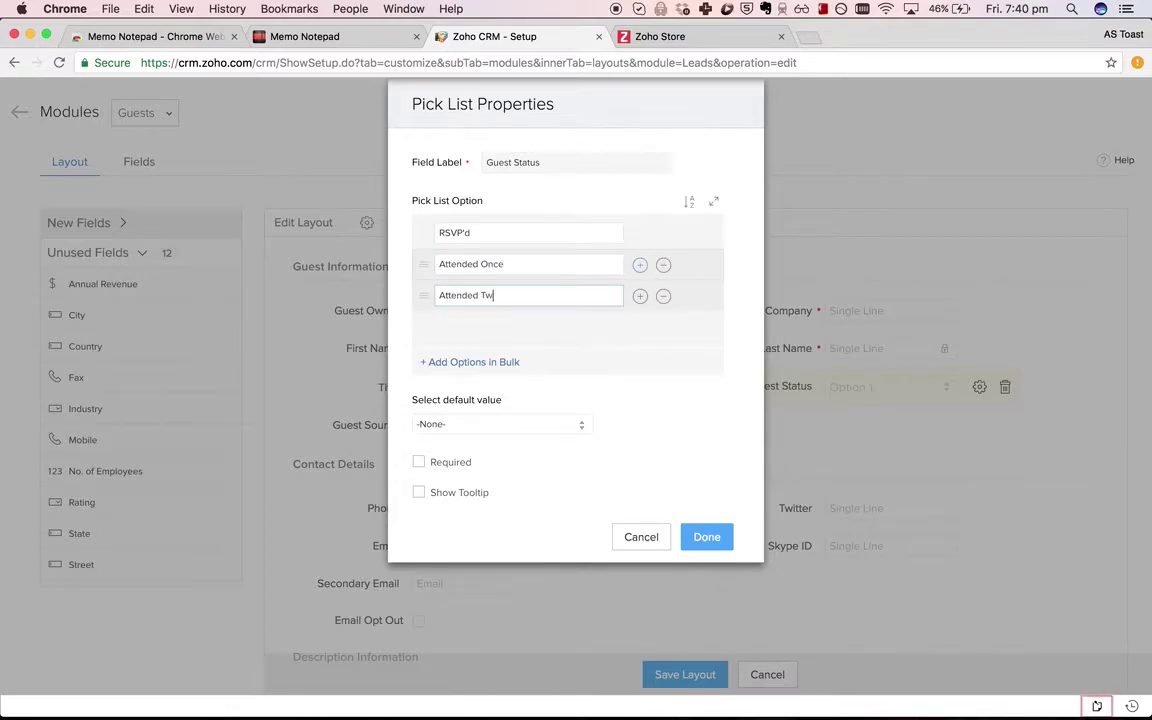
click(640, 296)
text(Attended Three Times)
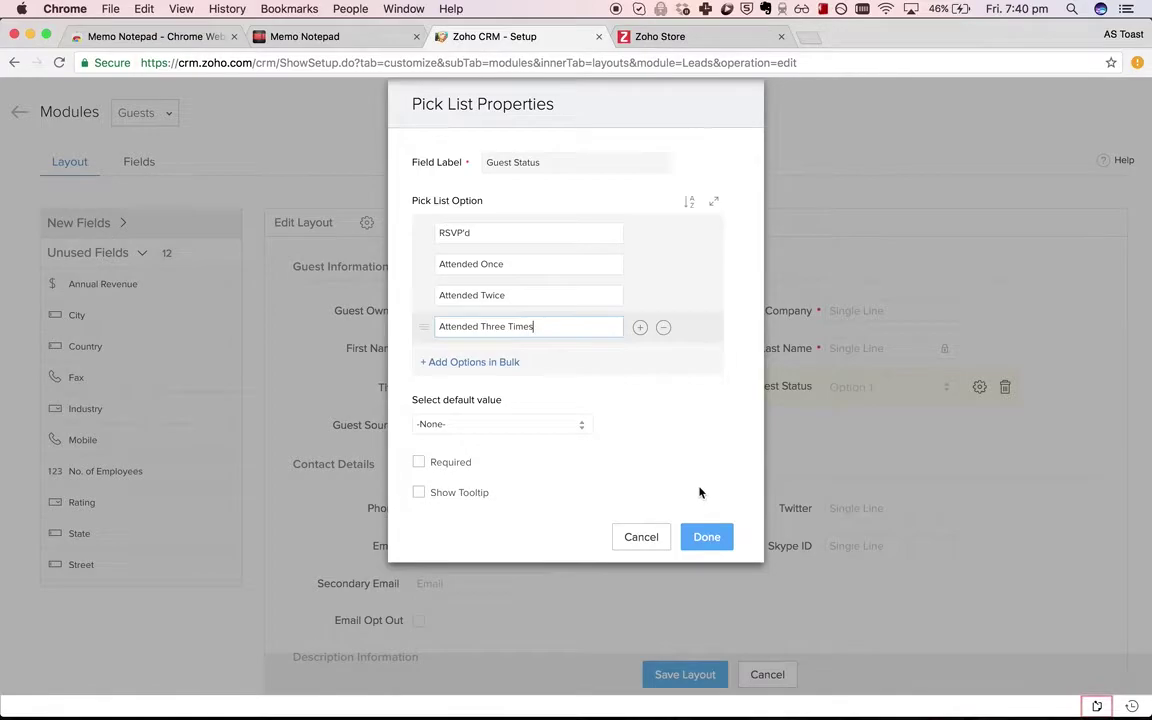
click(707, 537)
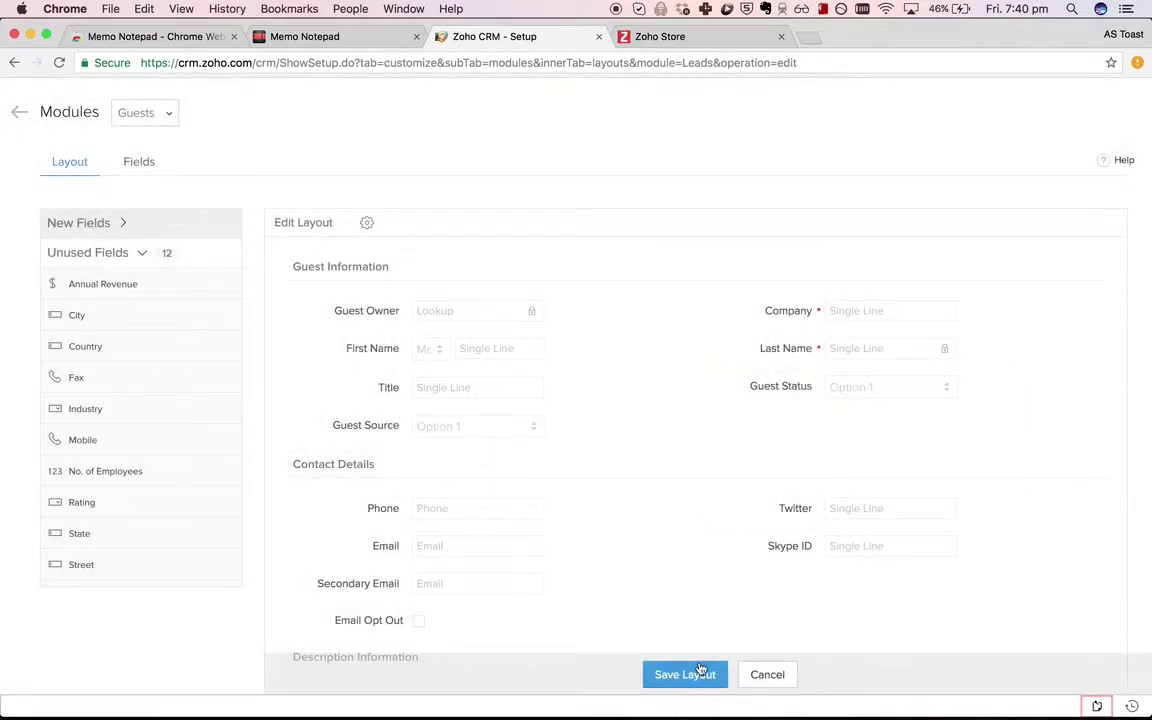
Save the Guests layout and make RSVP'd the default value of the Guest Status pick list.
click(701, 677)
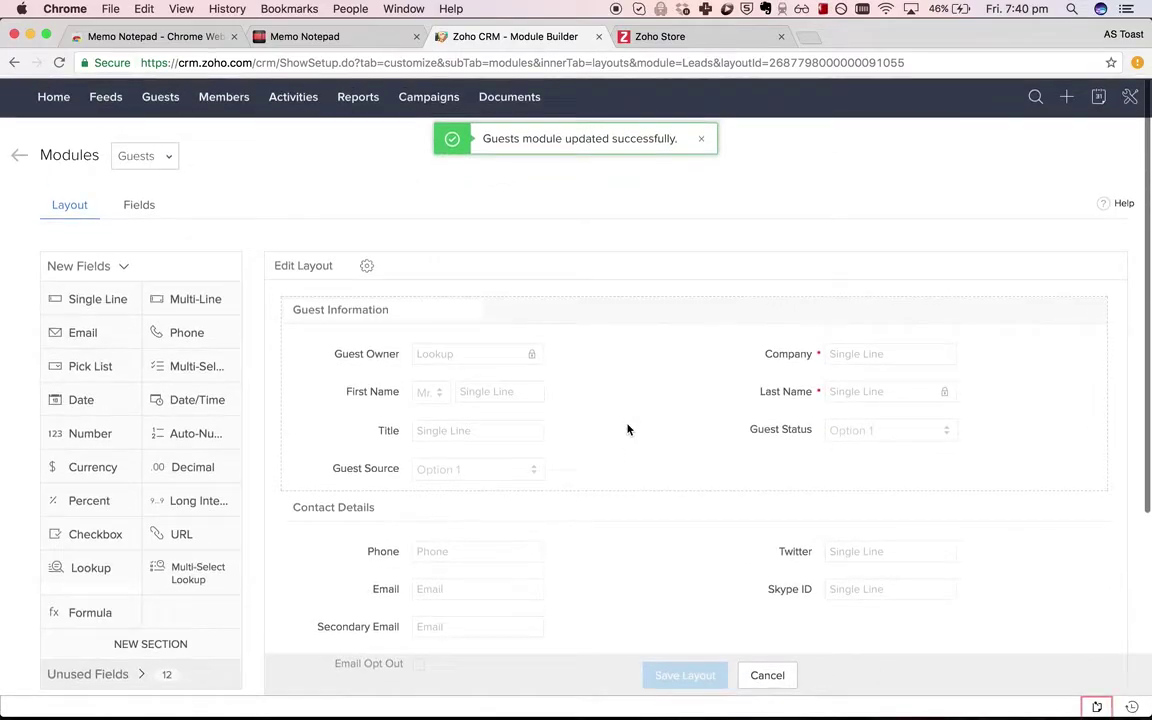
click(978, 429)
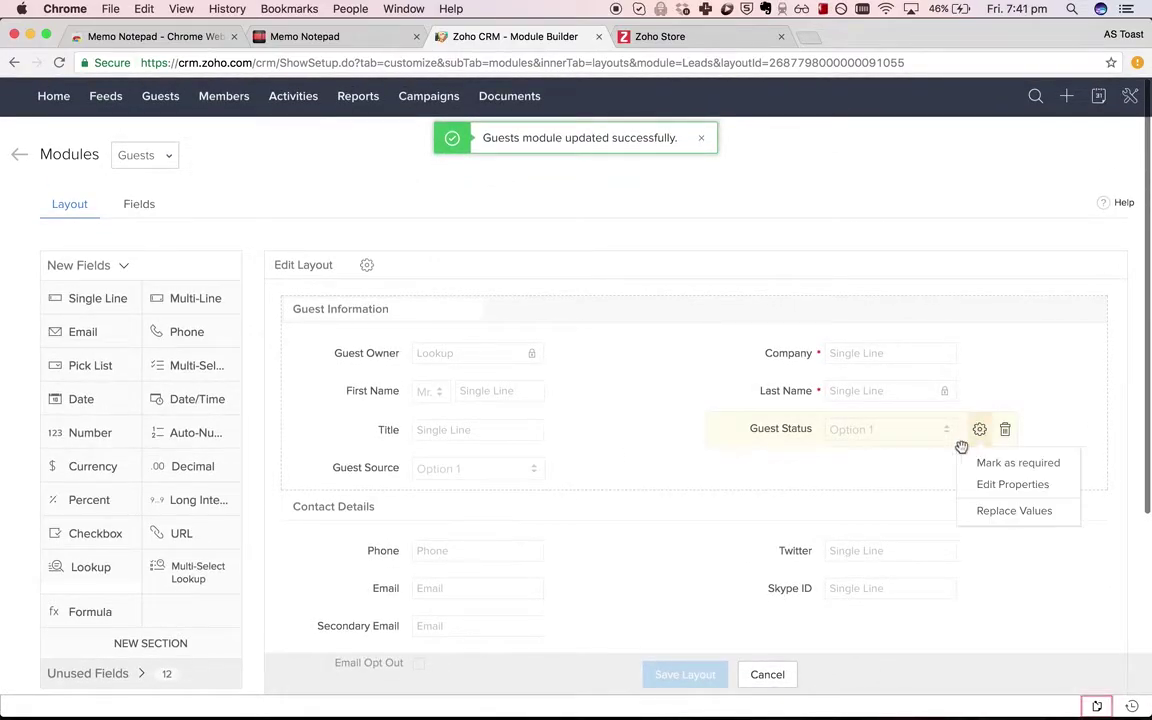
click(1020, 488)
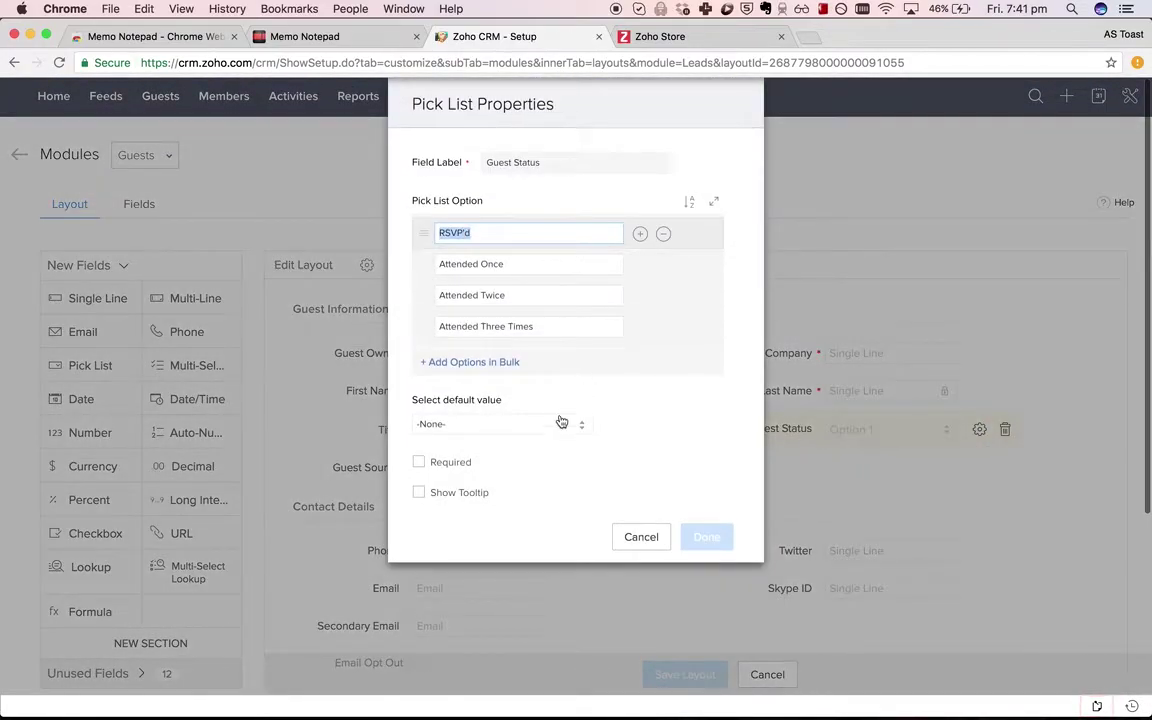
click(557, 427)
click(495, 437)
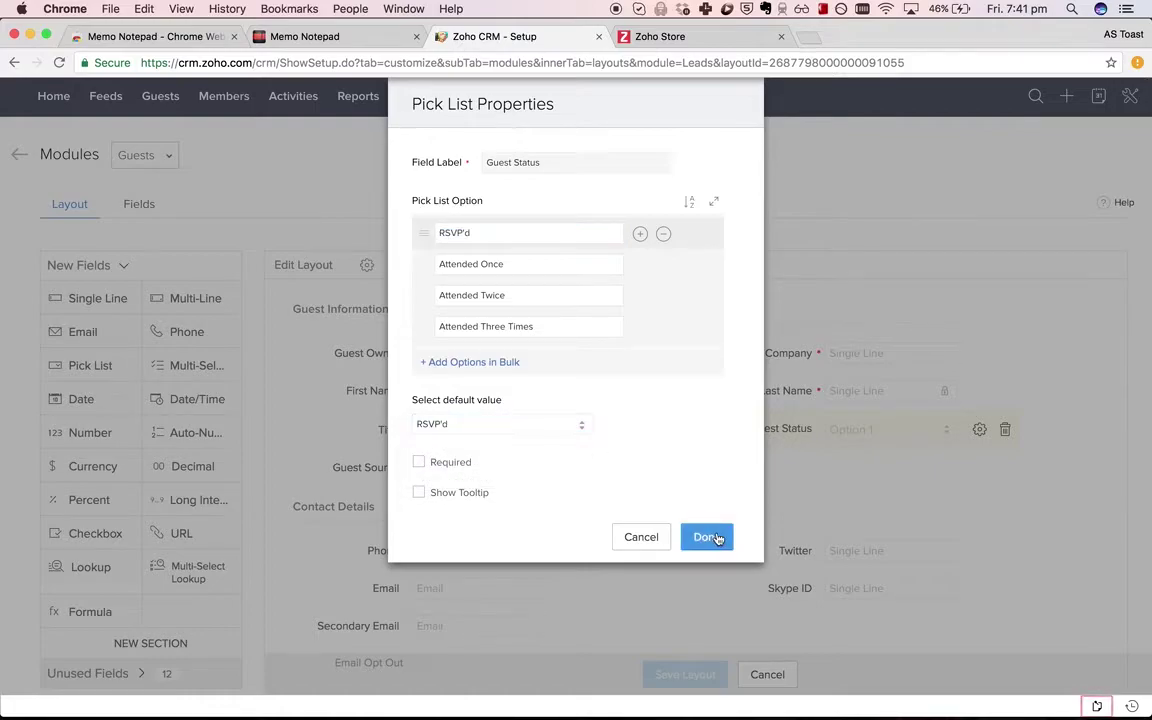
click(710, 537)
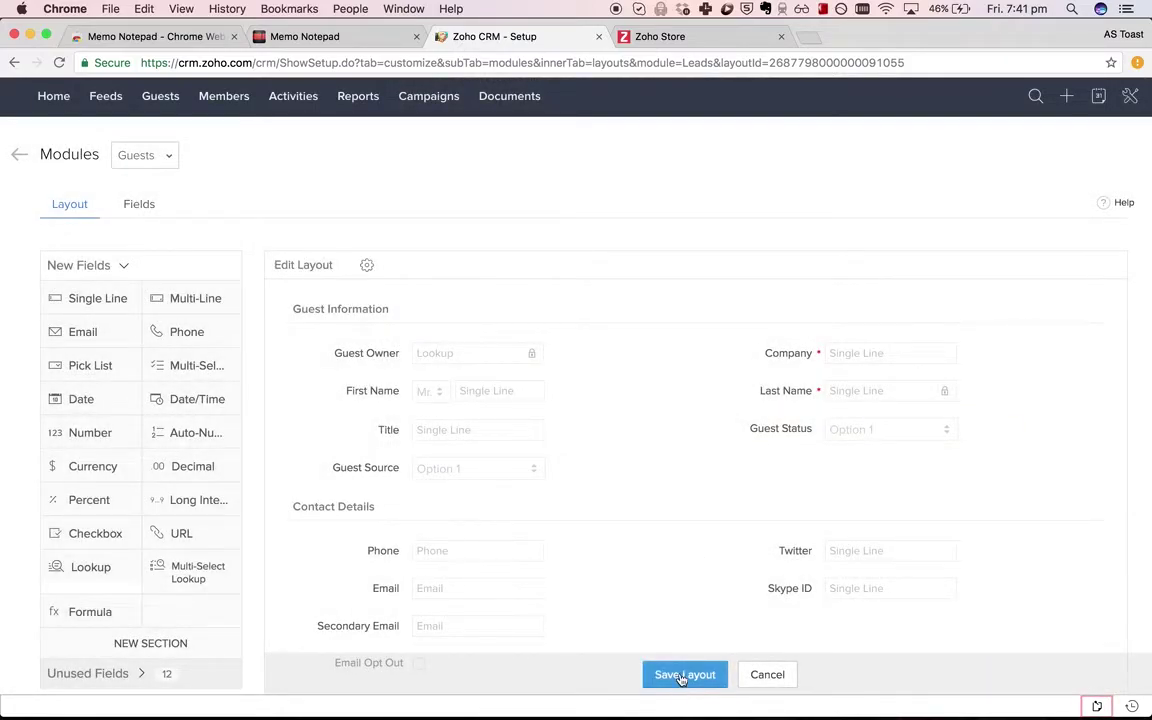
scroll(728, 571, down, 5)
scroll(728, 571, up, 5)
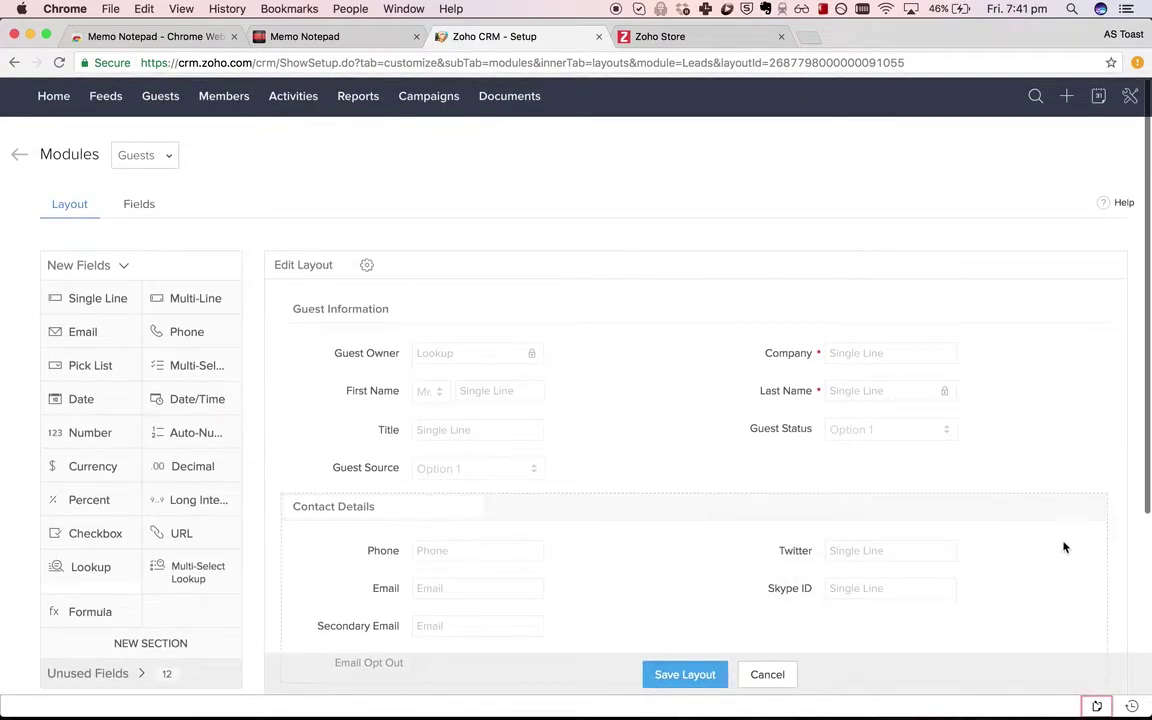
Delete Twitter, Skype ID and Secondary Email, move Phone right, and save the Guests layout.
click(1003, 552)
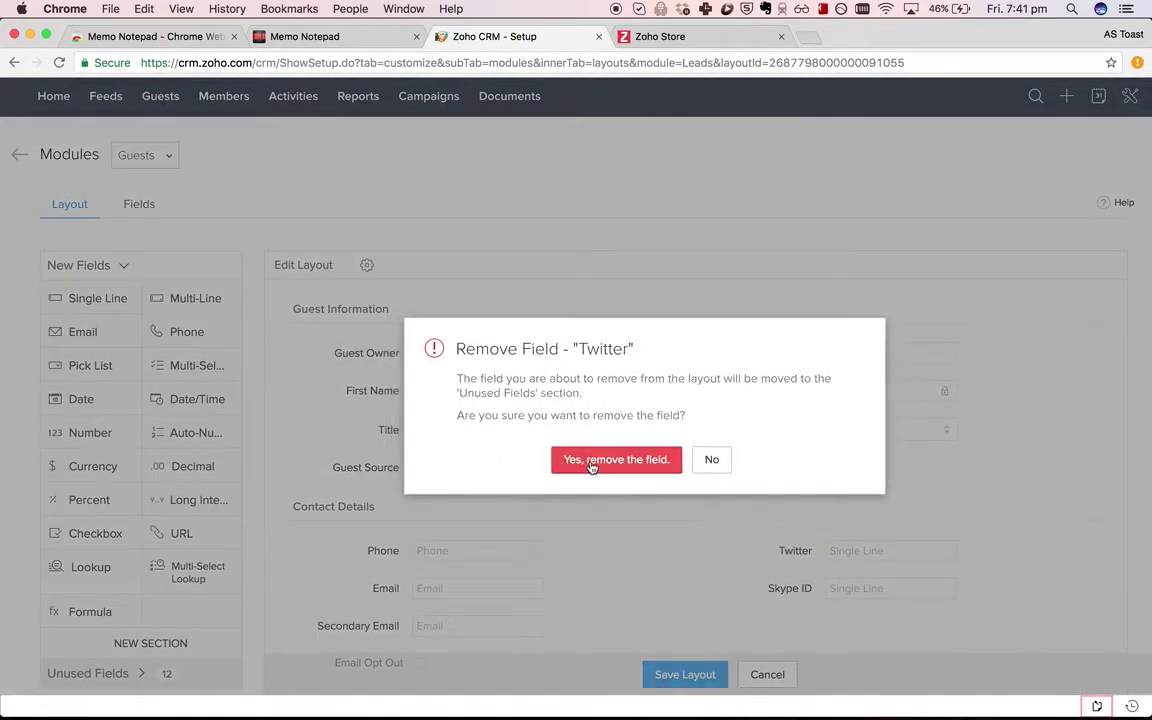
click(617, 458)
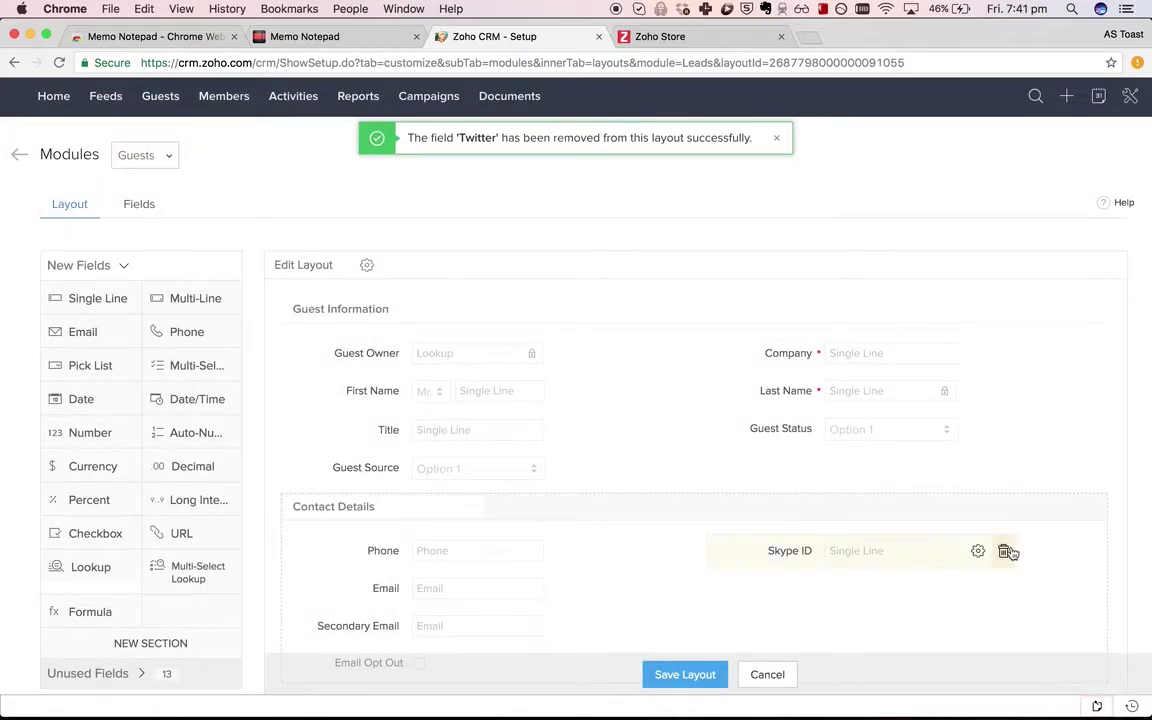
click(1005, 551)
click(610, 462)
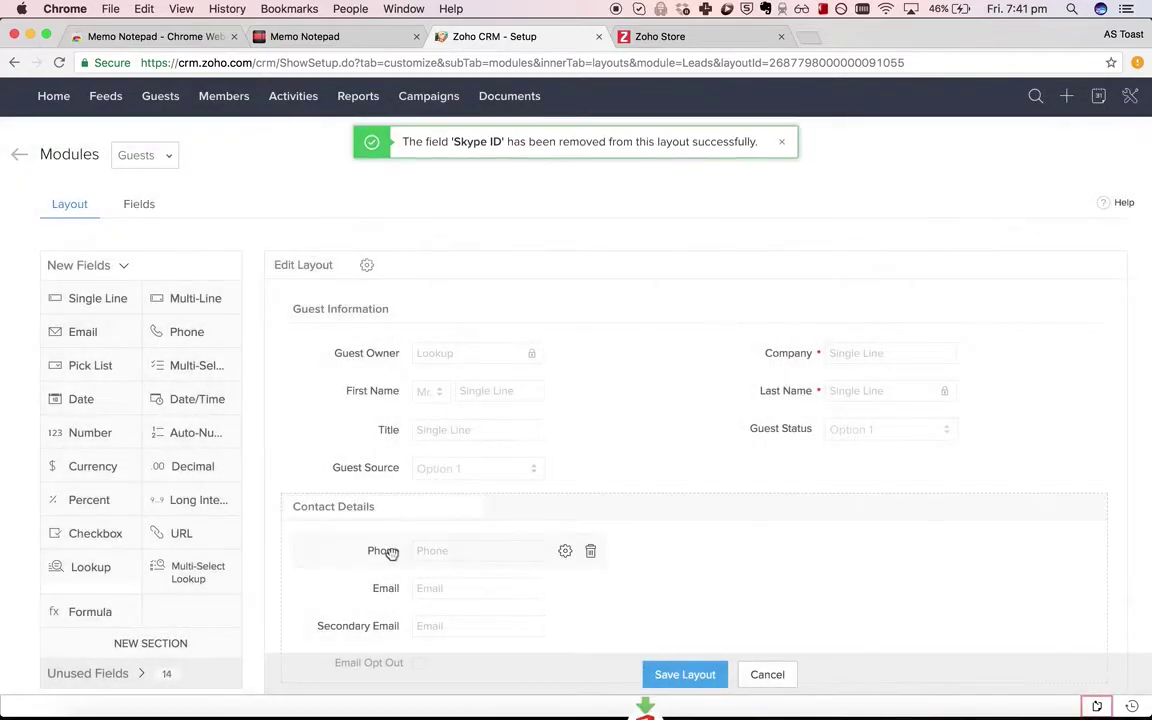
drag(388, 550, 790, 546)
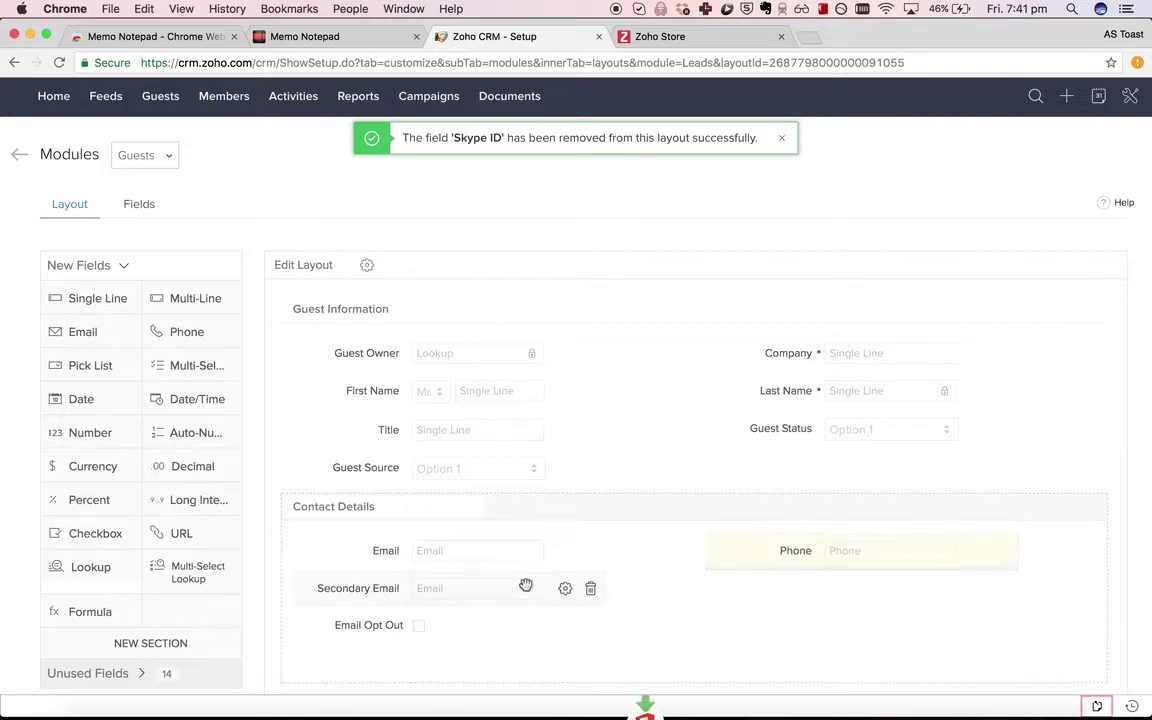
click(589, 589)
click(556, 461)
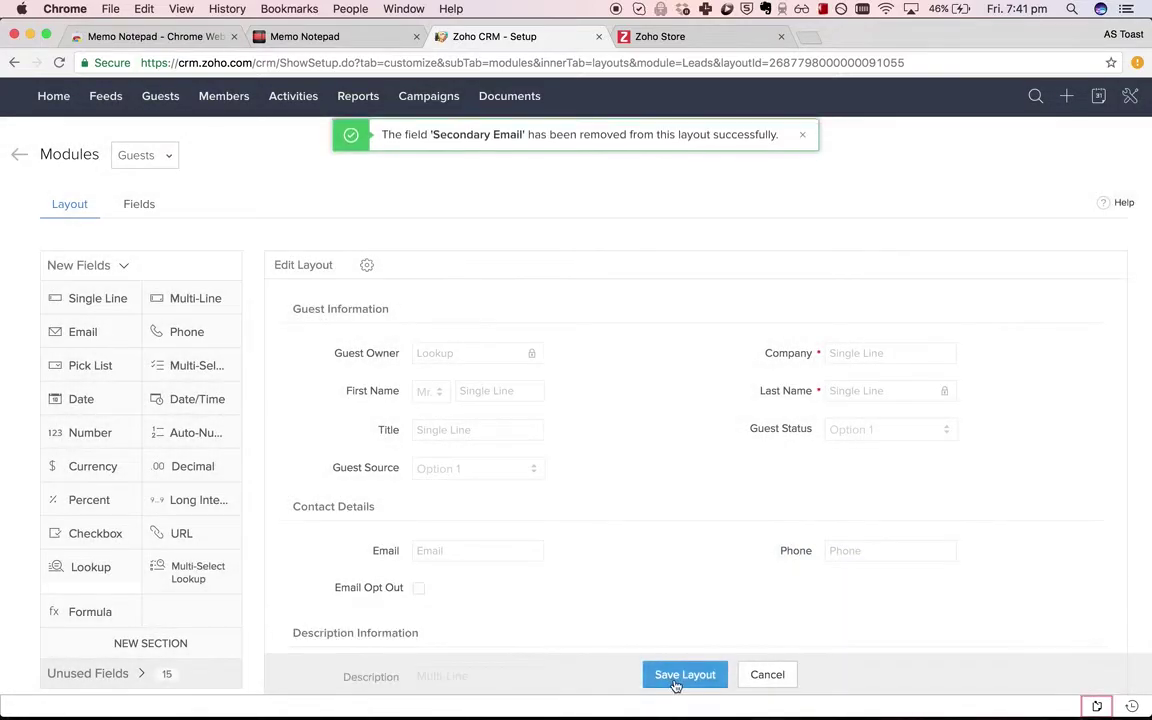
click(685, 674)
Check the attendees item of the CRM plan in Memo Notepad.
click(329, 38)
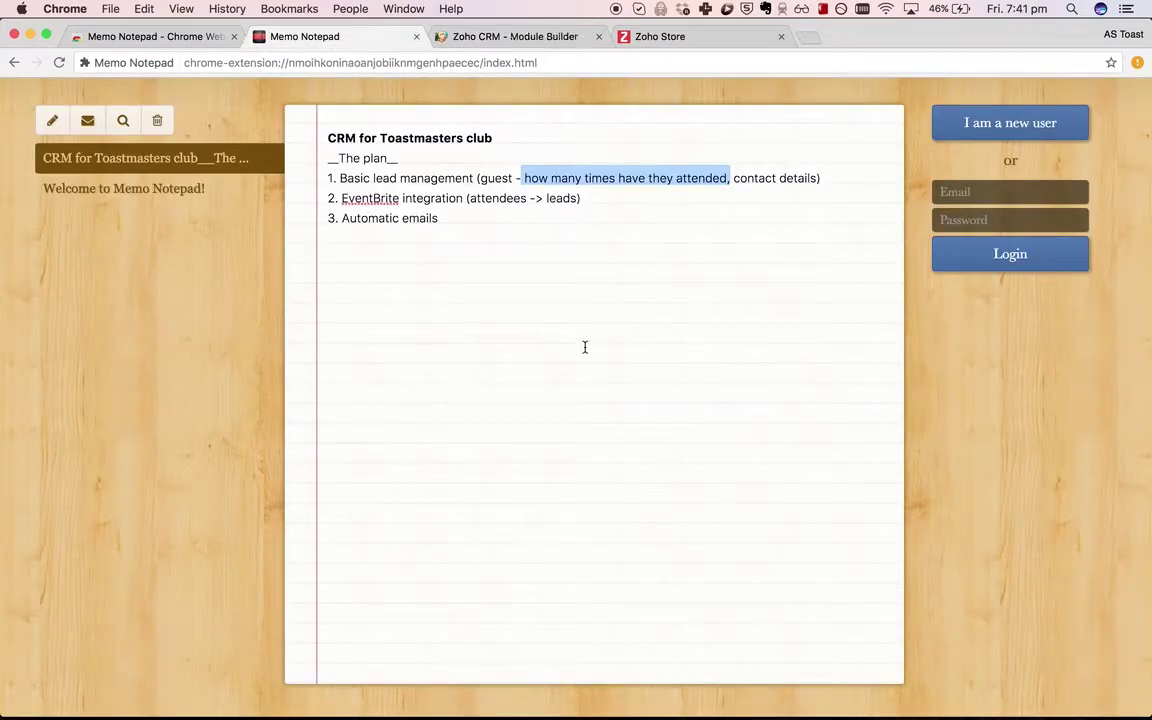
click(514, 197)
double_click(500, 198)
click(488, 218)
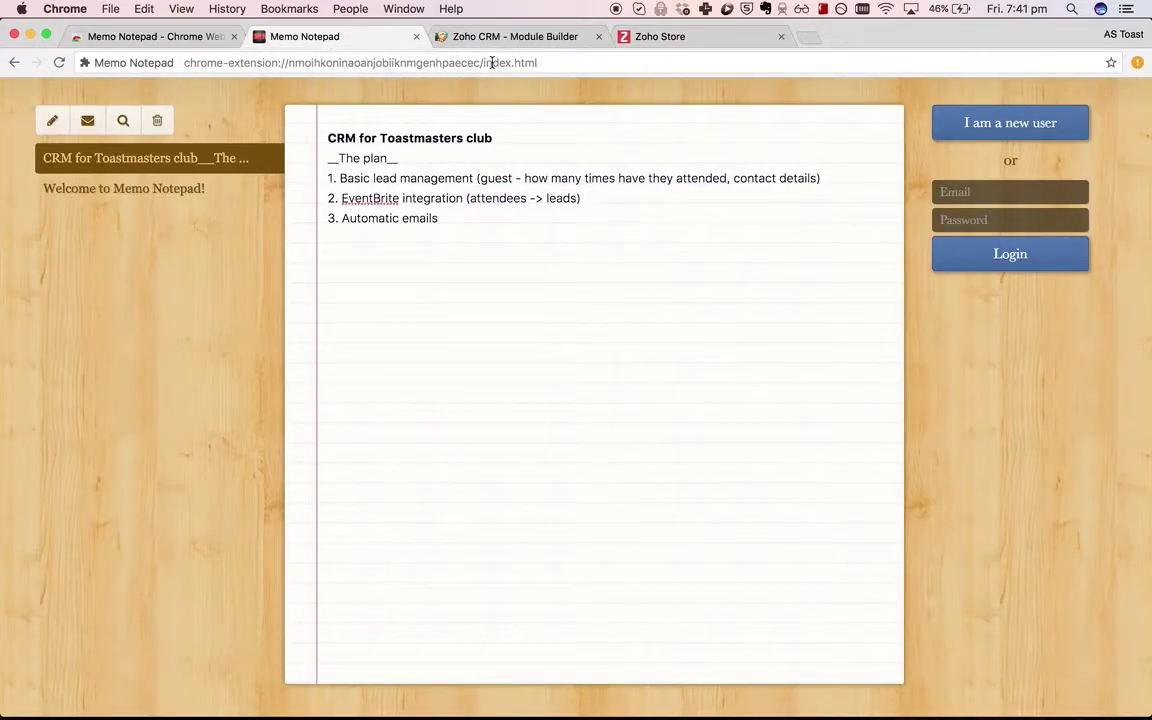
From CRM Setup's Workflow Rules, create a rule named Welcome email for the Guests module.
click(447, 38)
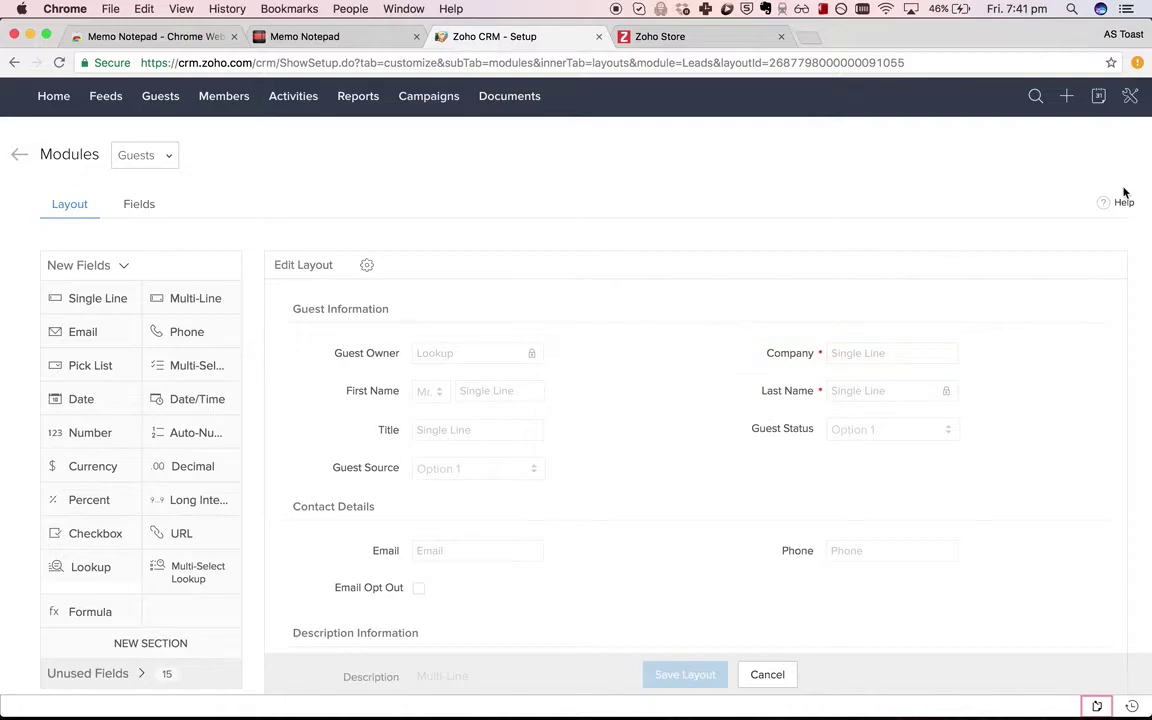
click(1130, 96)
click(1010, 130)
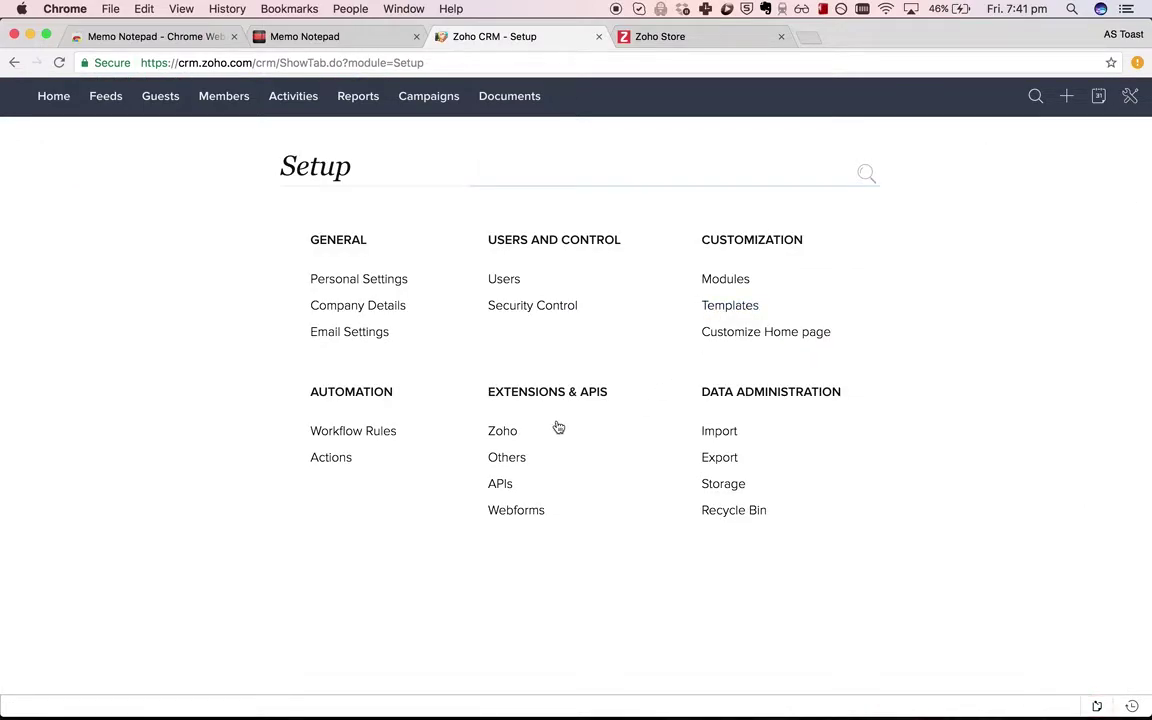
click(385, 436)
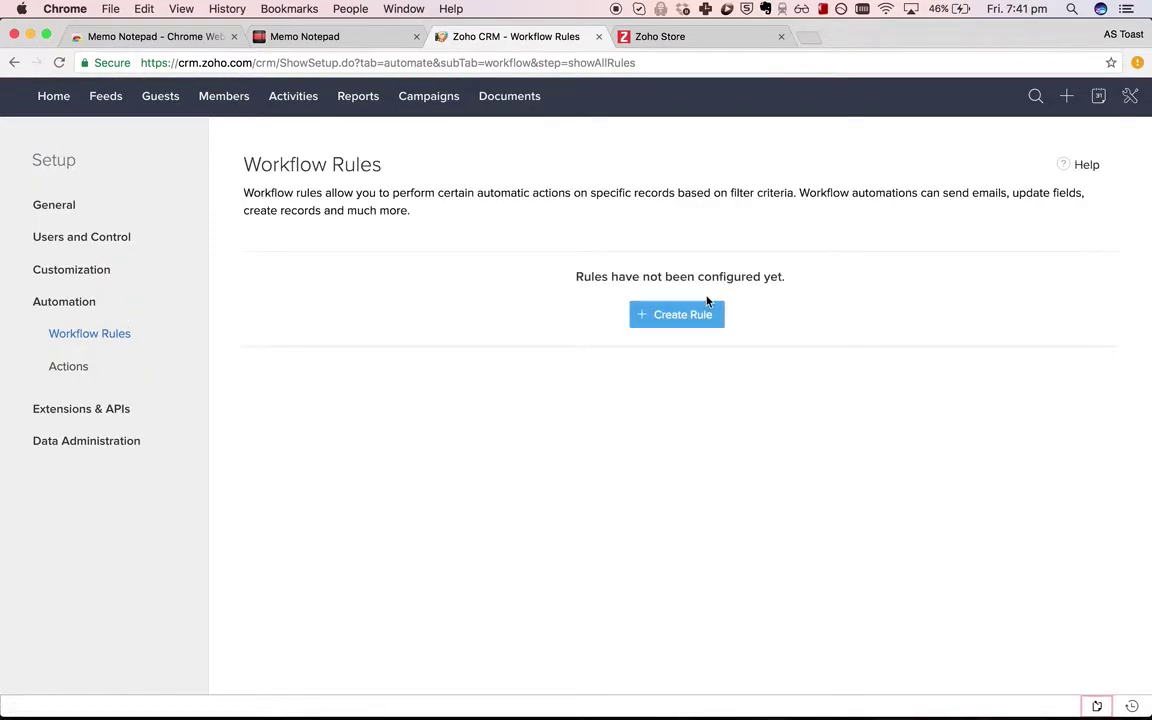
click(717, 311)
click(536, 162)
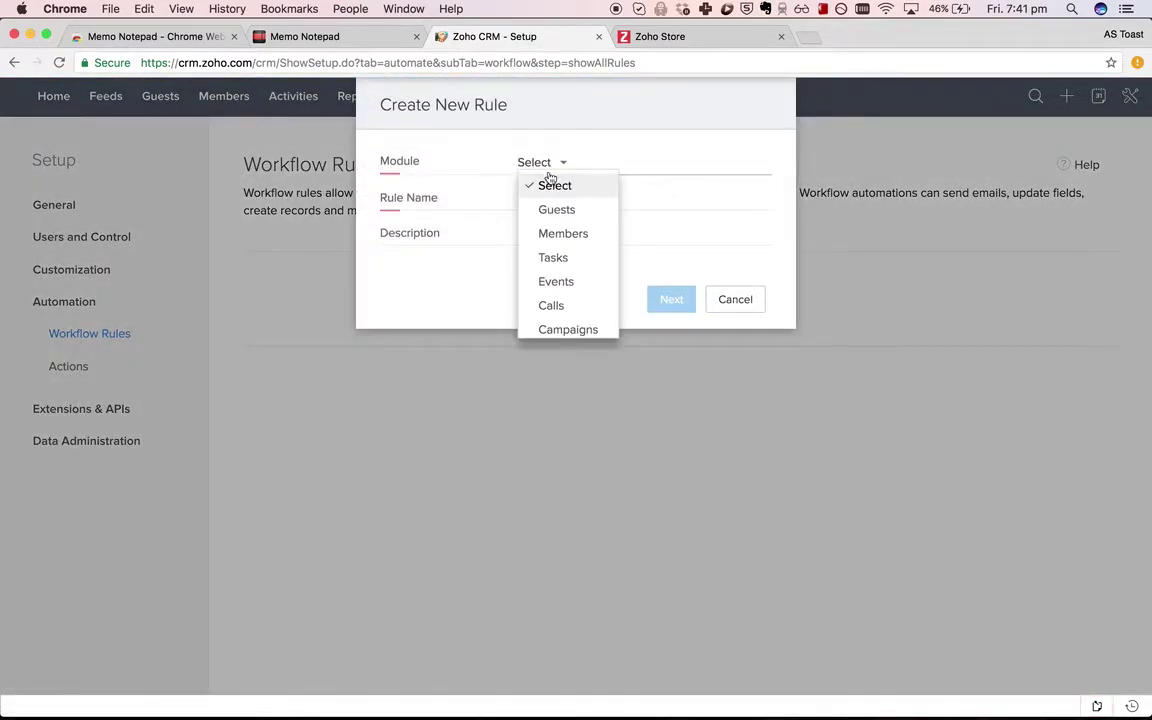
click(550, 211)
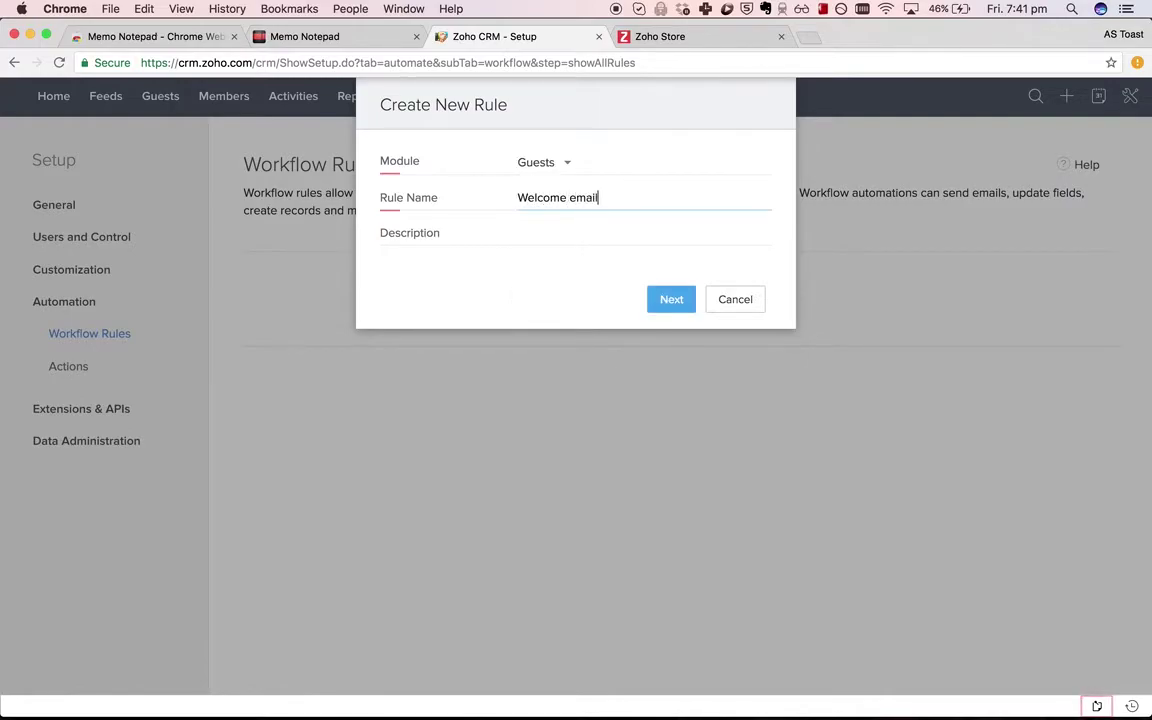
click(673, 298)
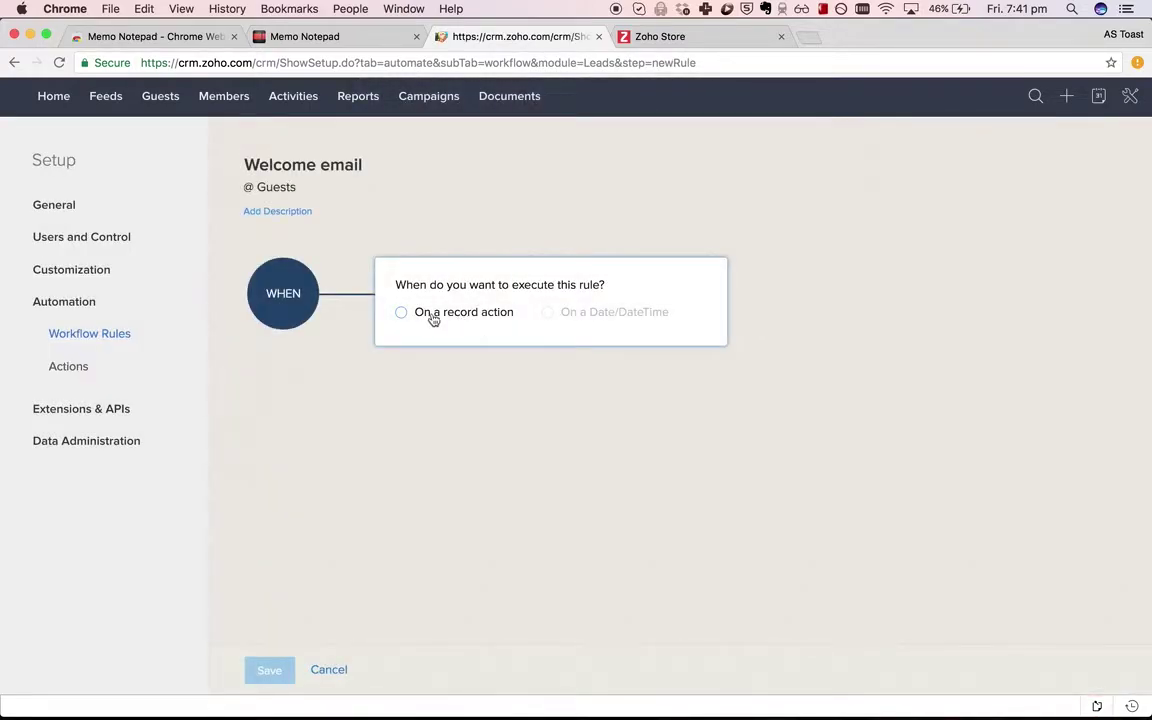
Trigger the Welcome email rule on record creation and apply it to all records.
click(421, 316)
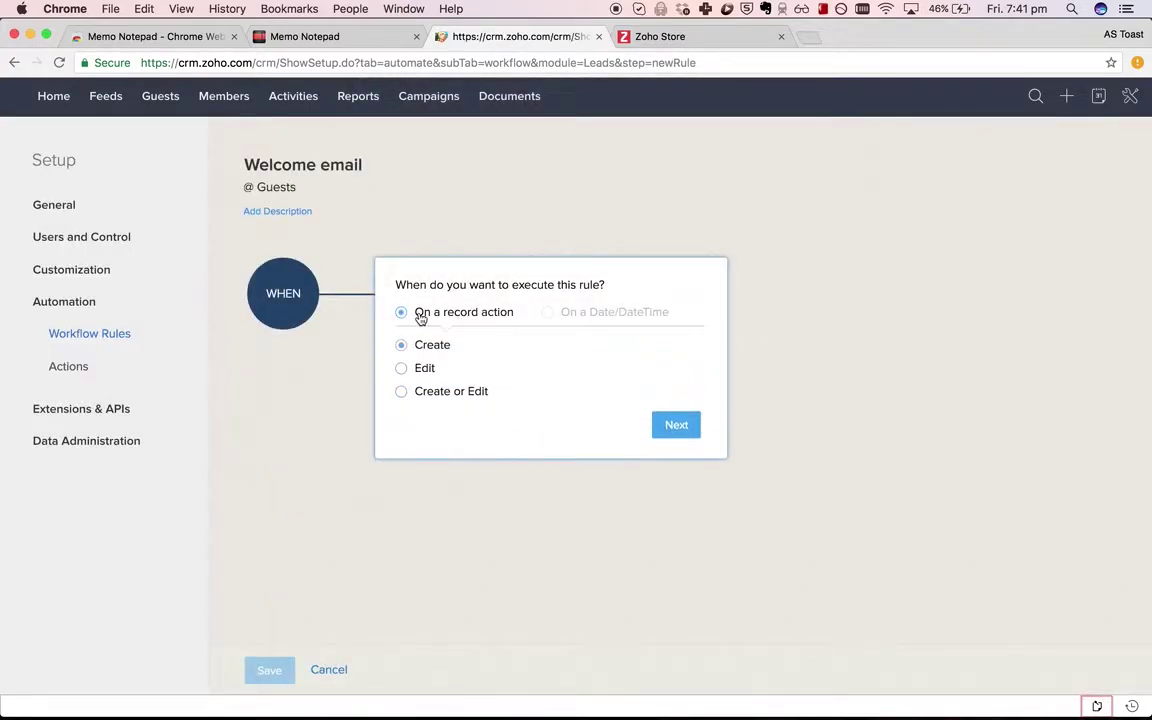
click(674, 432)
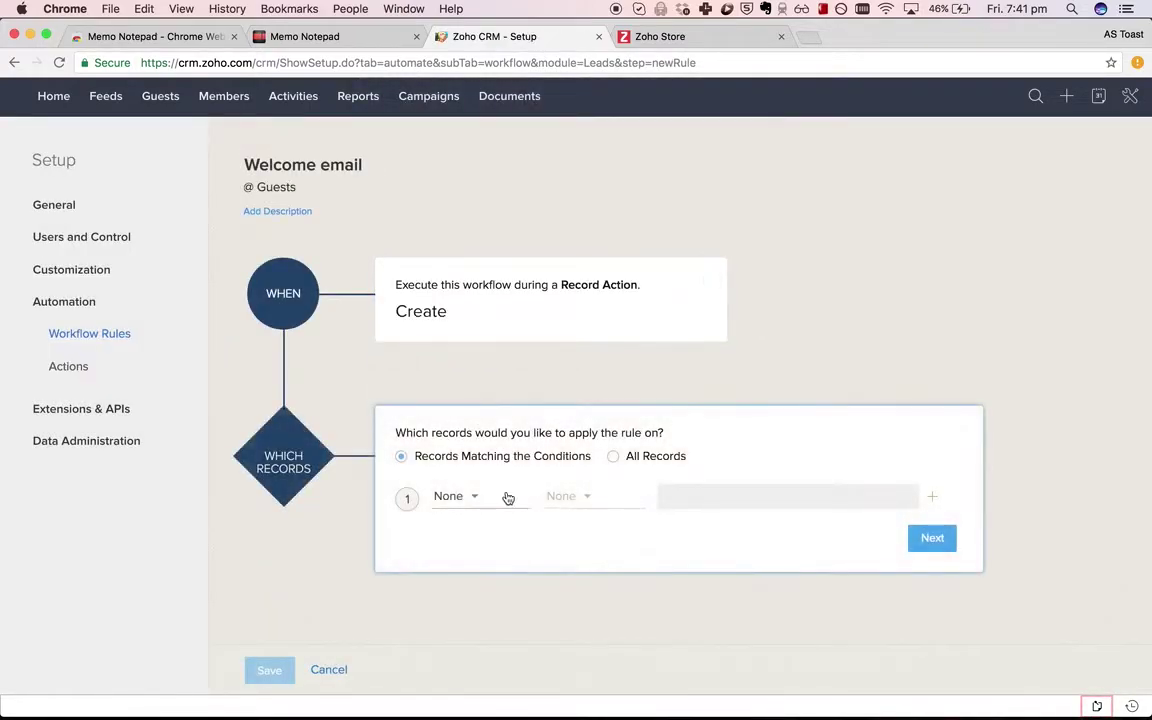
click(645, 455)
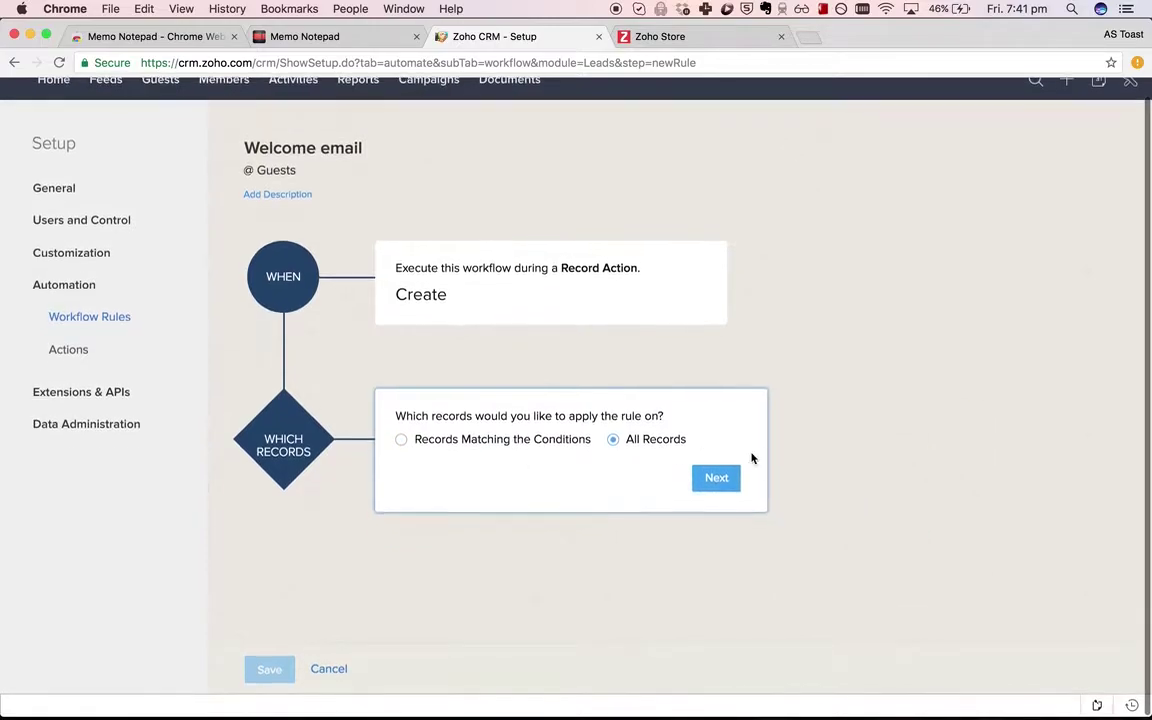
click(717, 478)
Try a Send Email instant action, note its Enterprise Edition requirement, and cancel the alert.
click(395, 480)
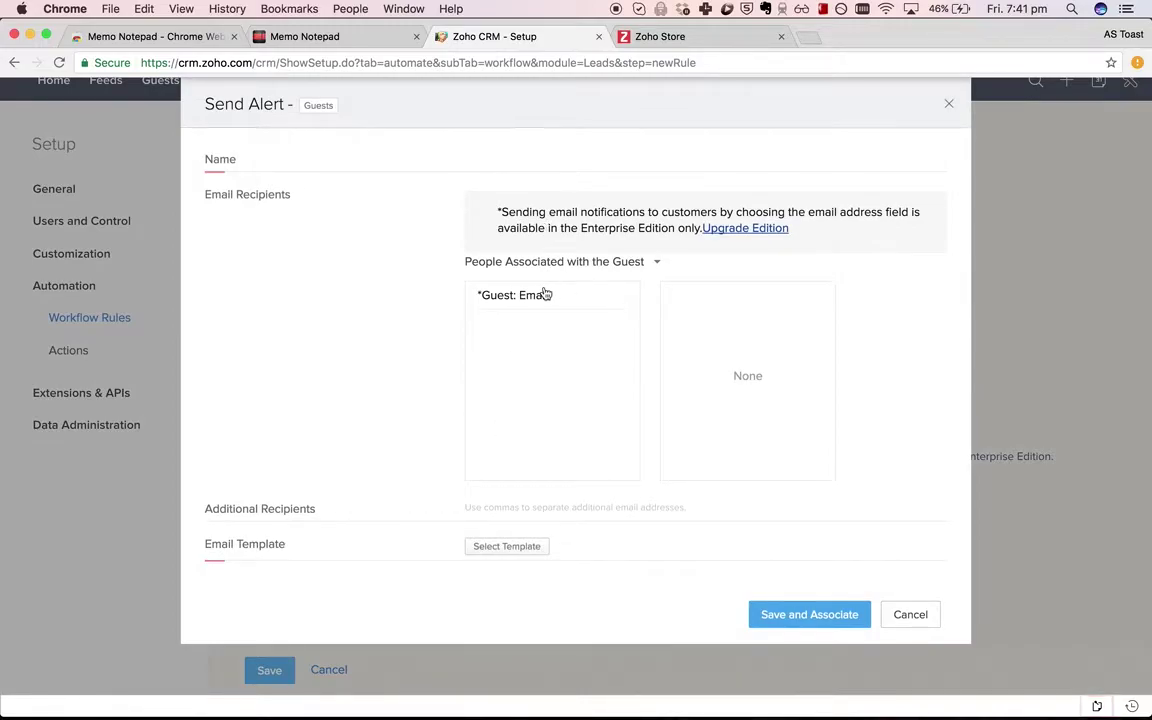
click(640, 262)
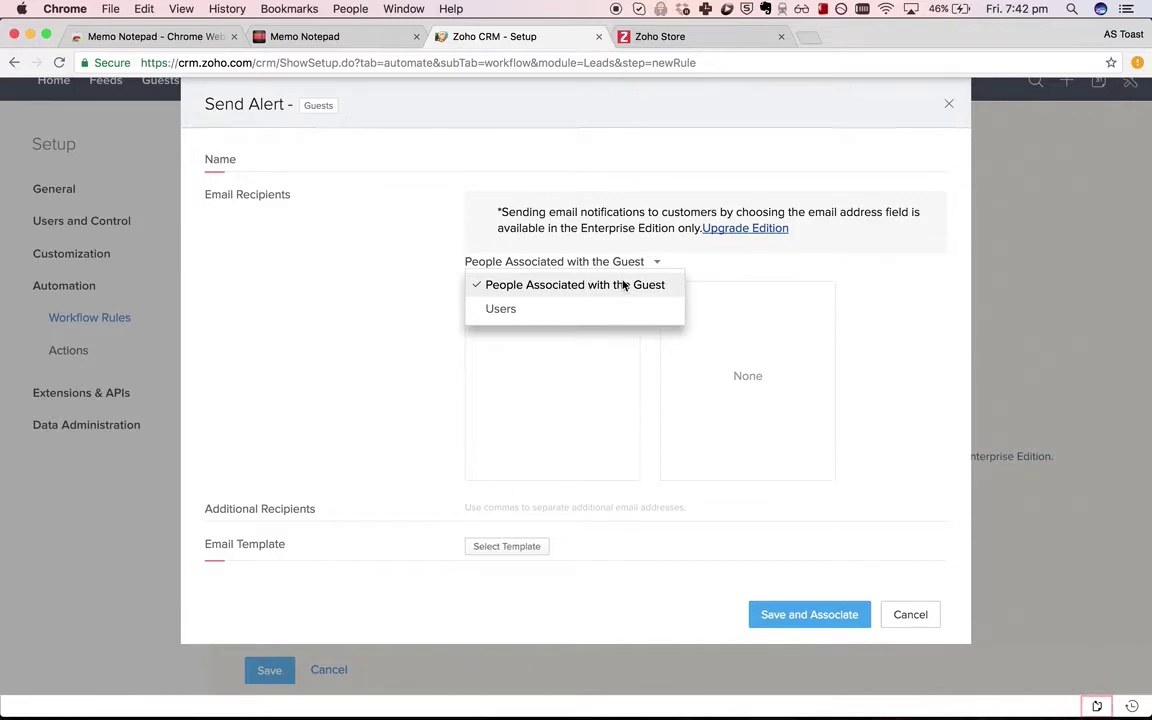
click(623, 286)
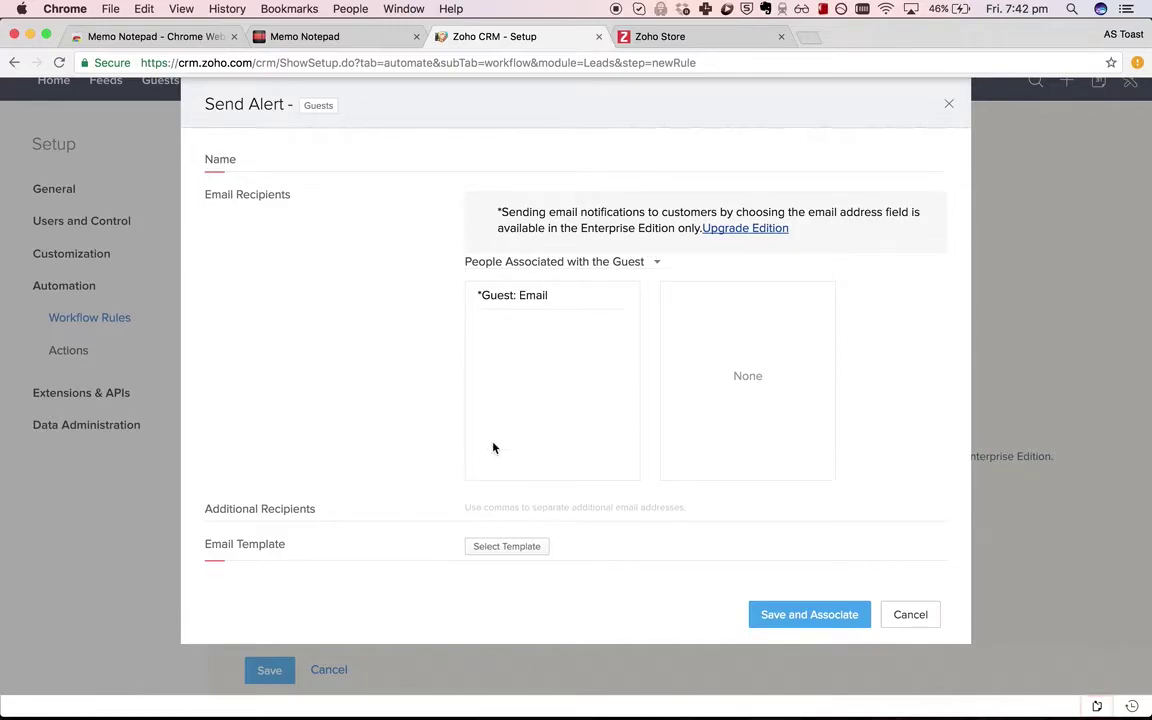
drag(547, 214, 640, 229)
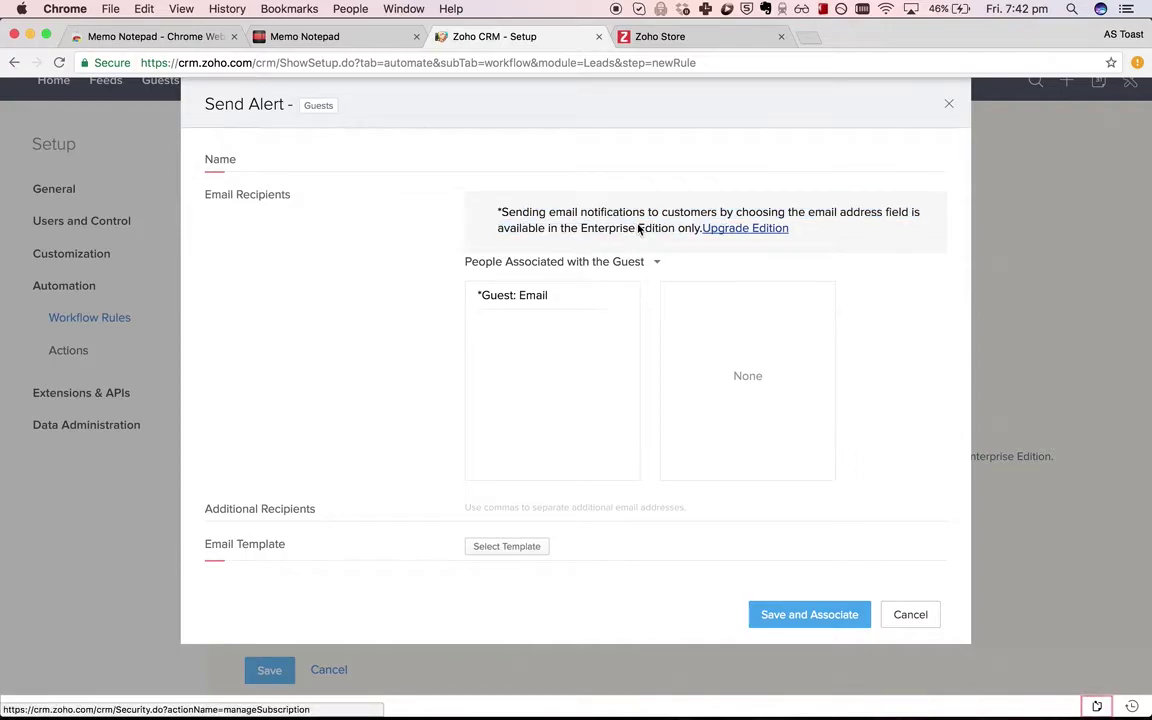
triple_click(583, 211)
click(910, 615)
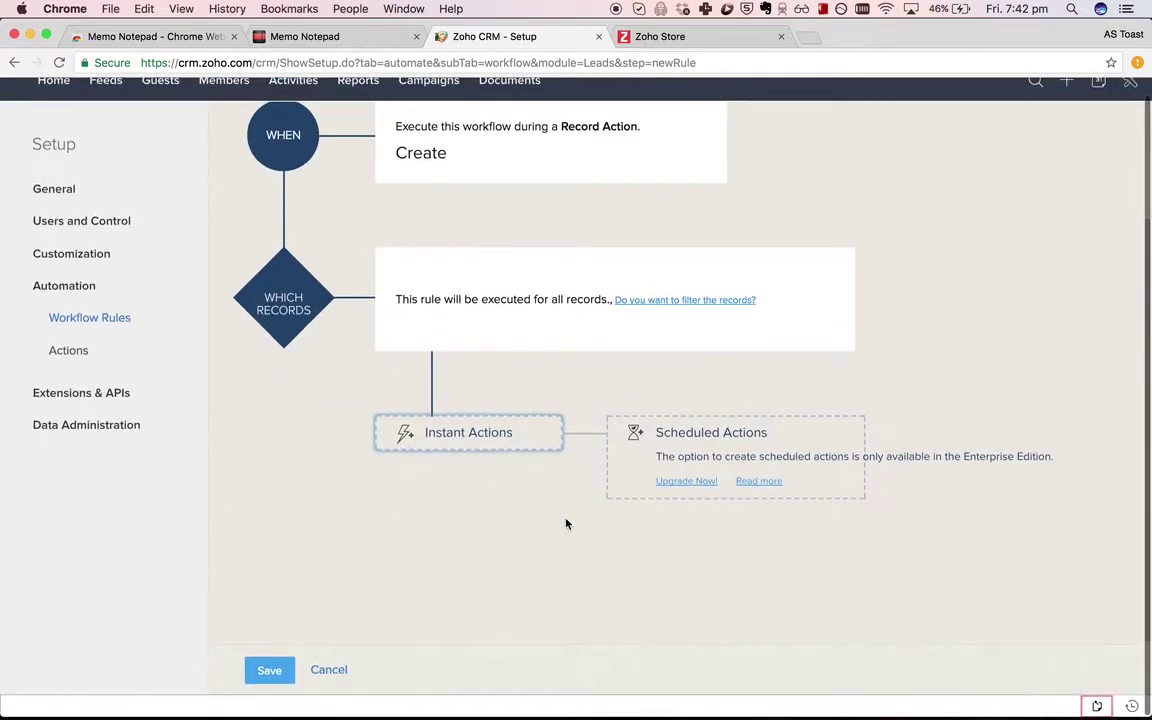
scroll(566, 523, up, 3)
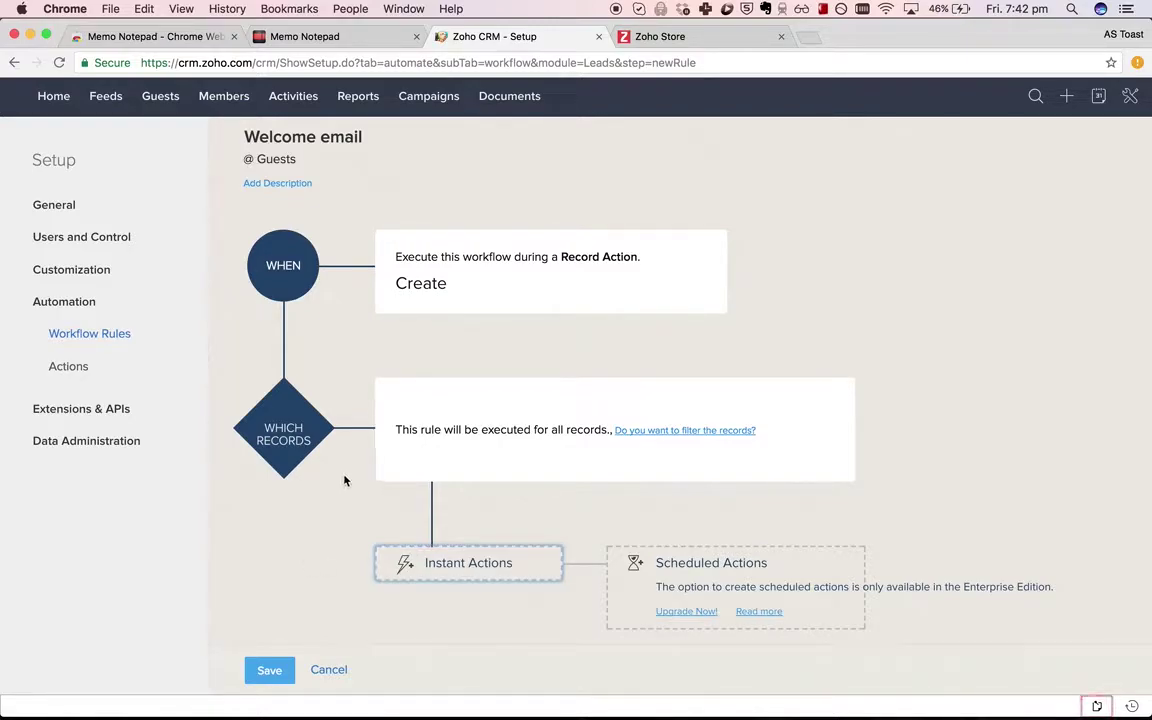
Discard the unsaved Welcome email rule and return to the Workflow Rules list.
click(330, 669)
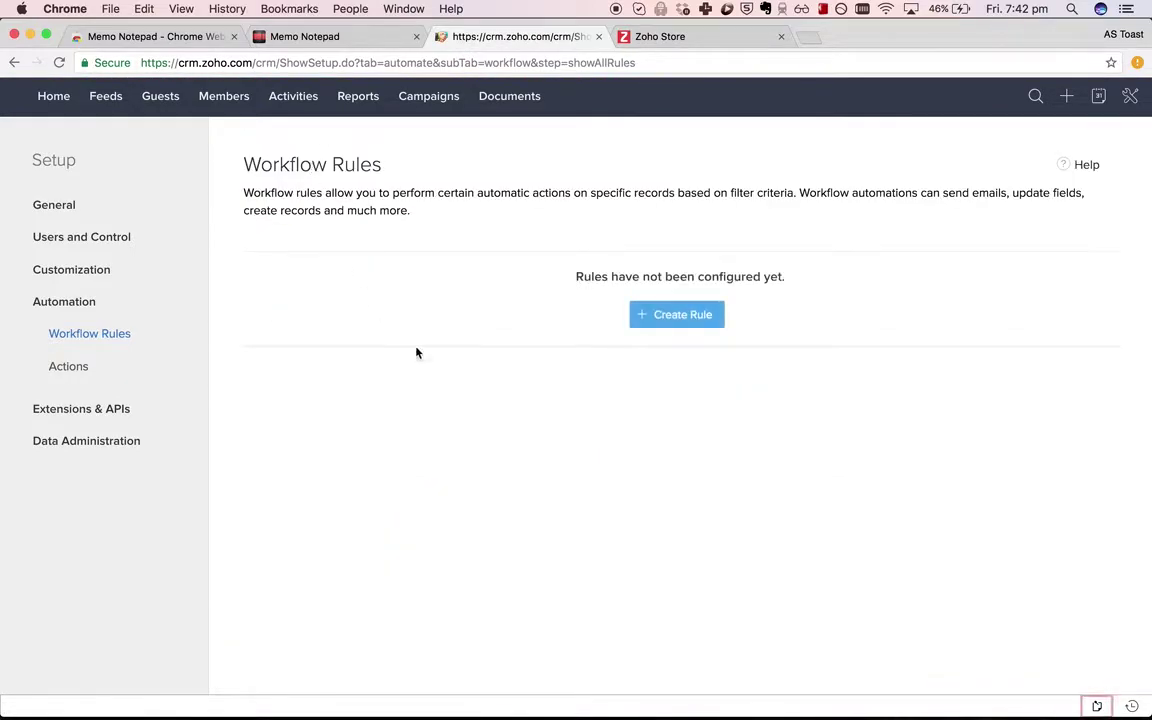
click(71, 365)
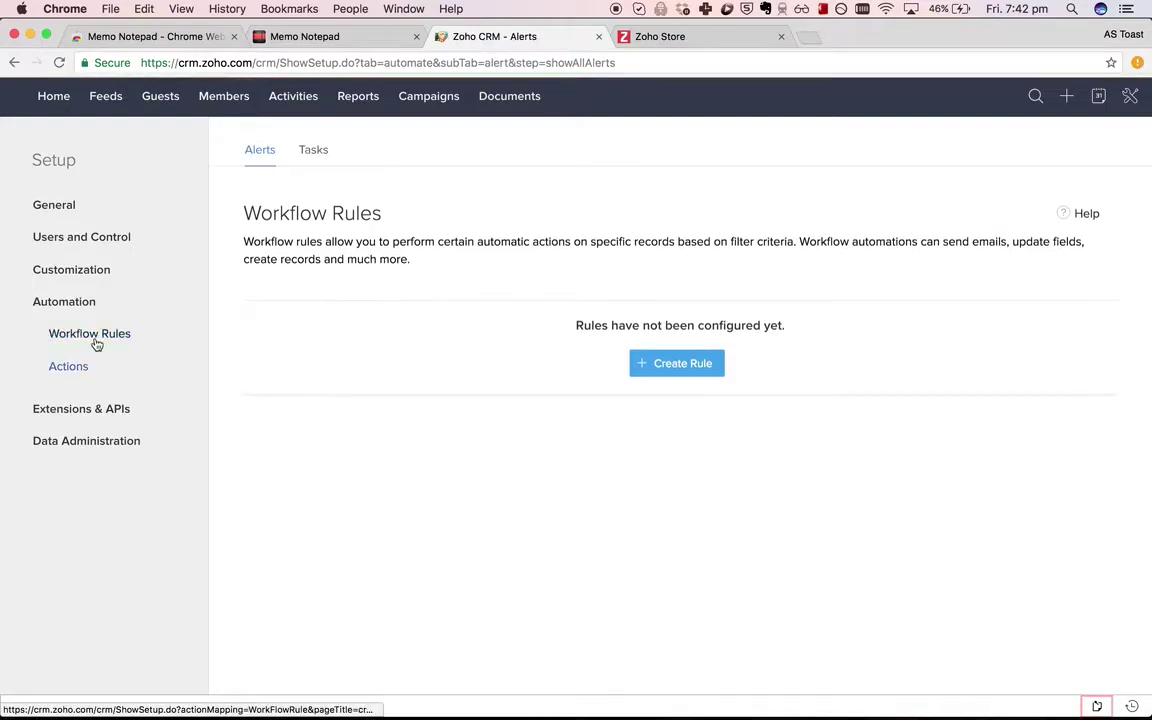
click(95, 342)
Open the CRM API page under Extensions & APIs via Zoho and Others.
click(95, 410)
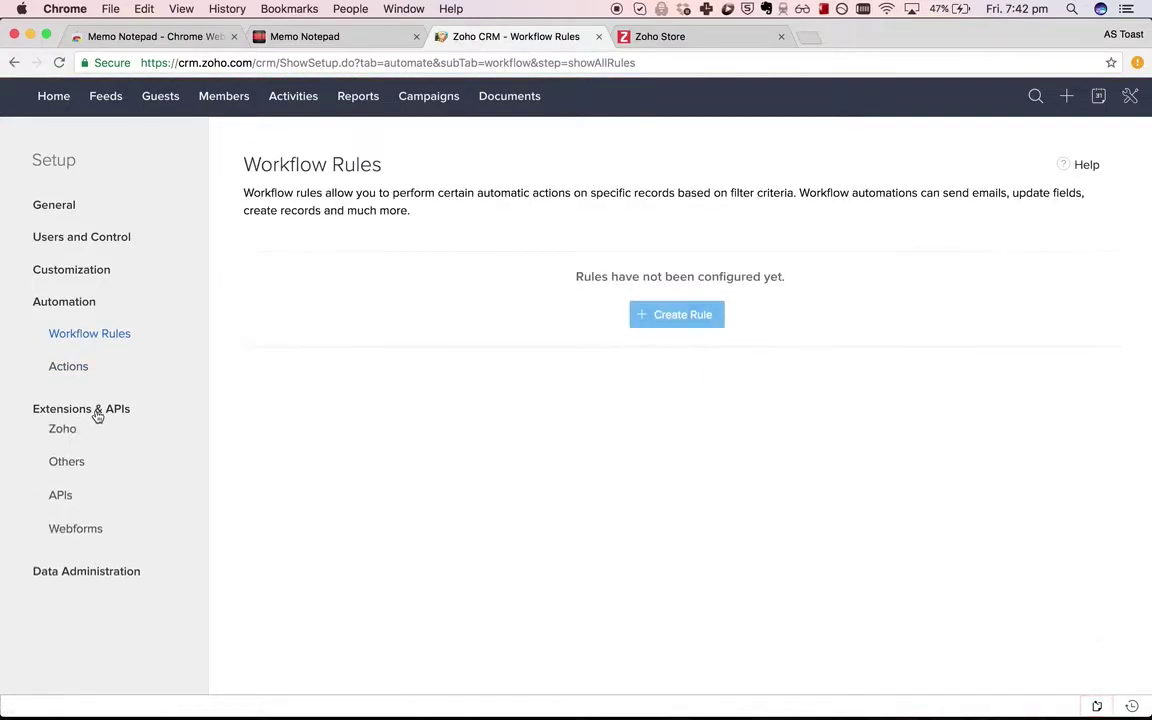
click(66, 440)
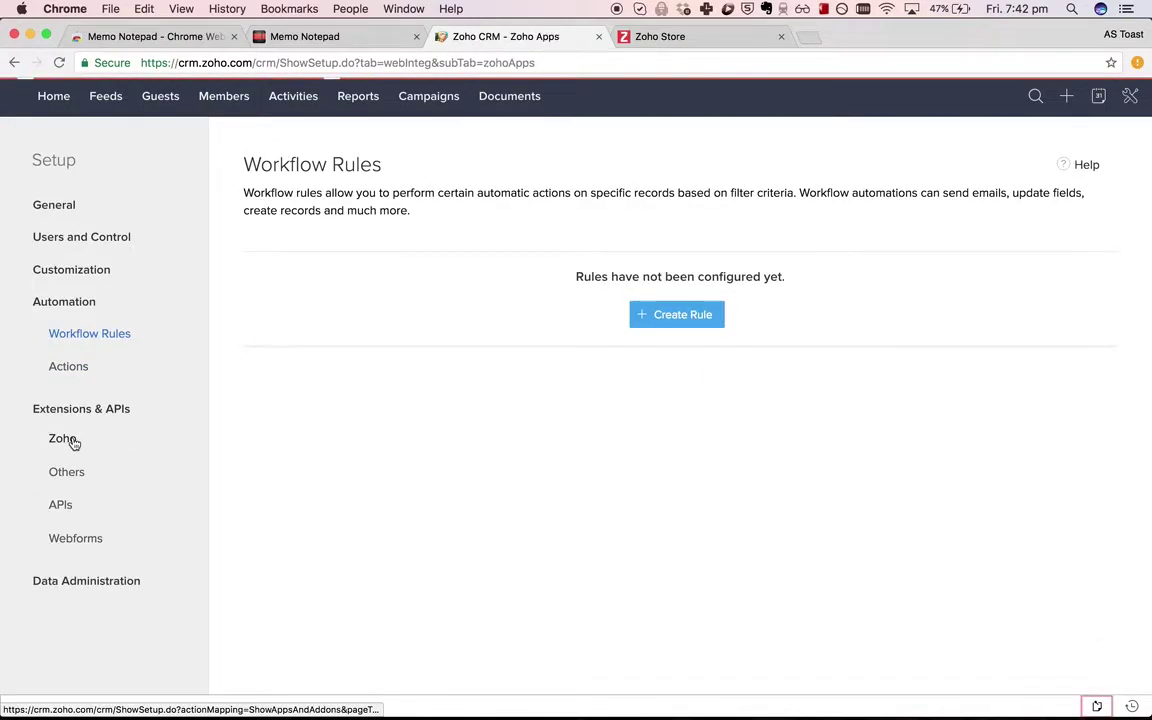
scroll(398, 424, down, 3)
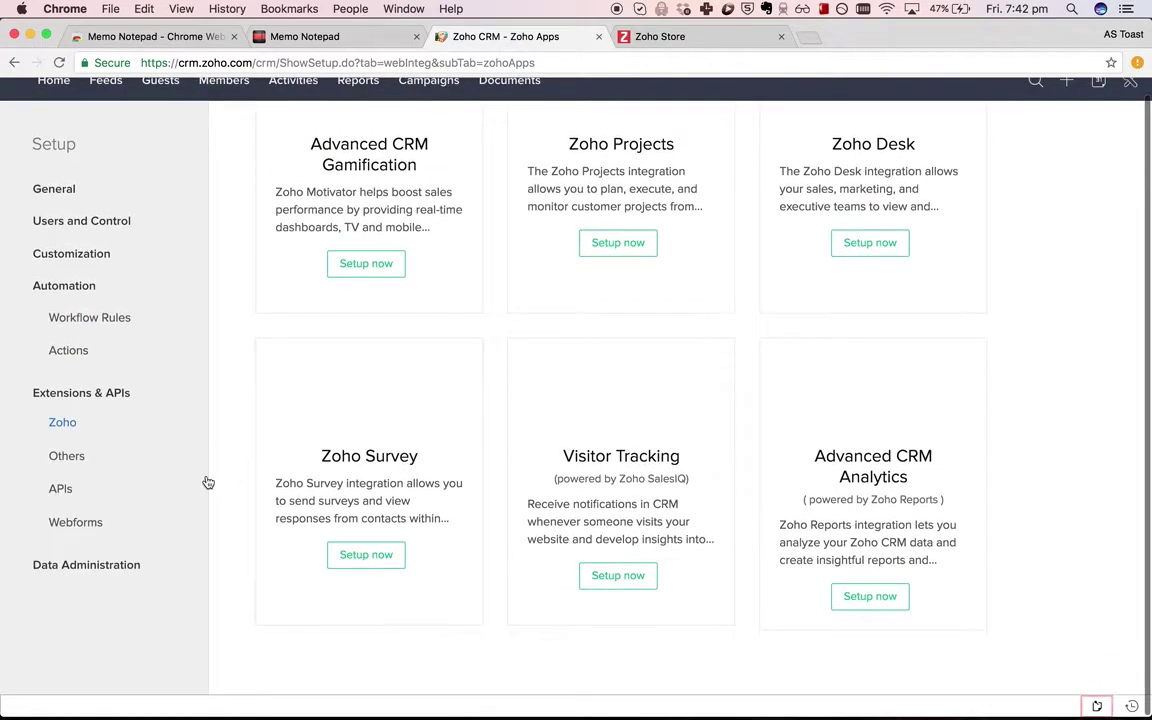
click(70, 456)
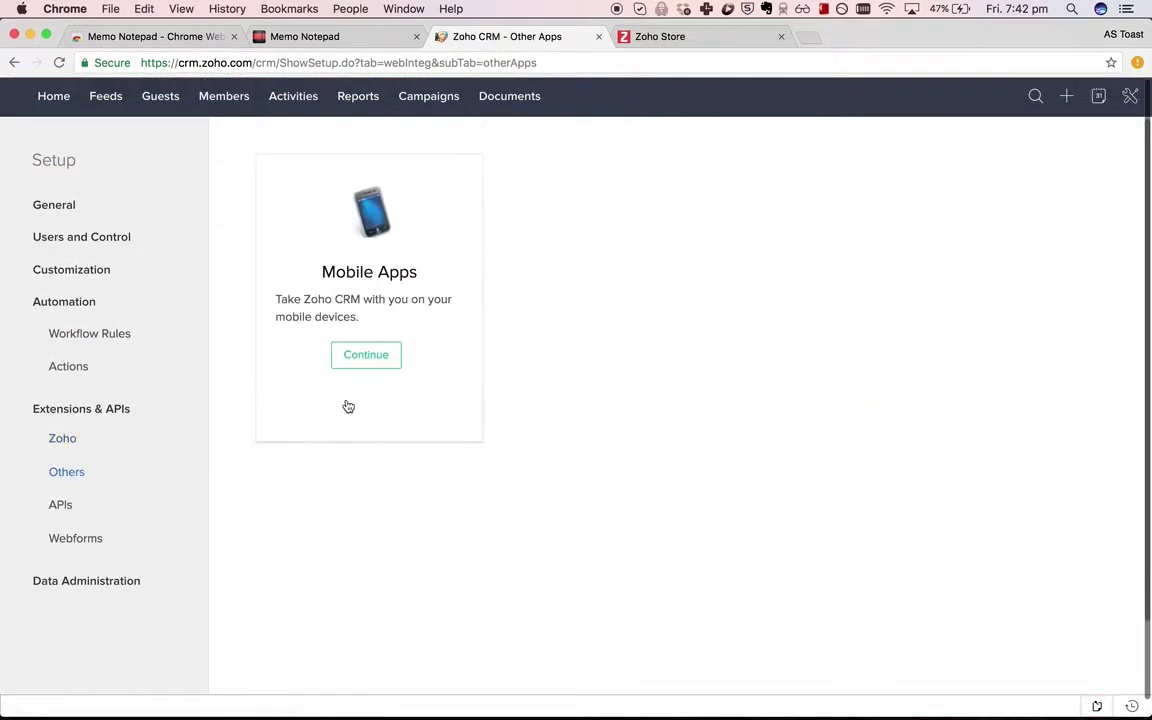
click(60, 506)
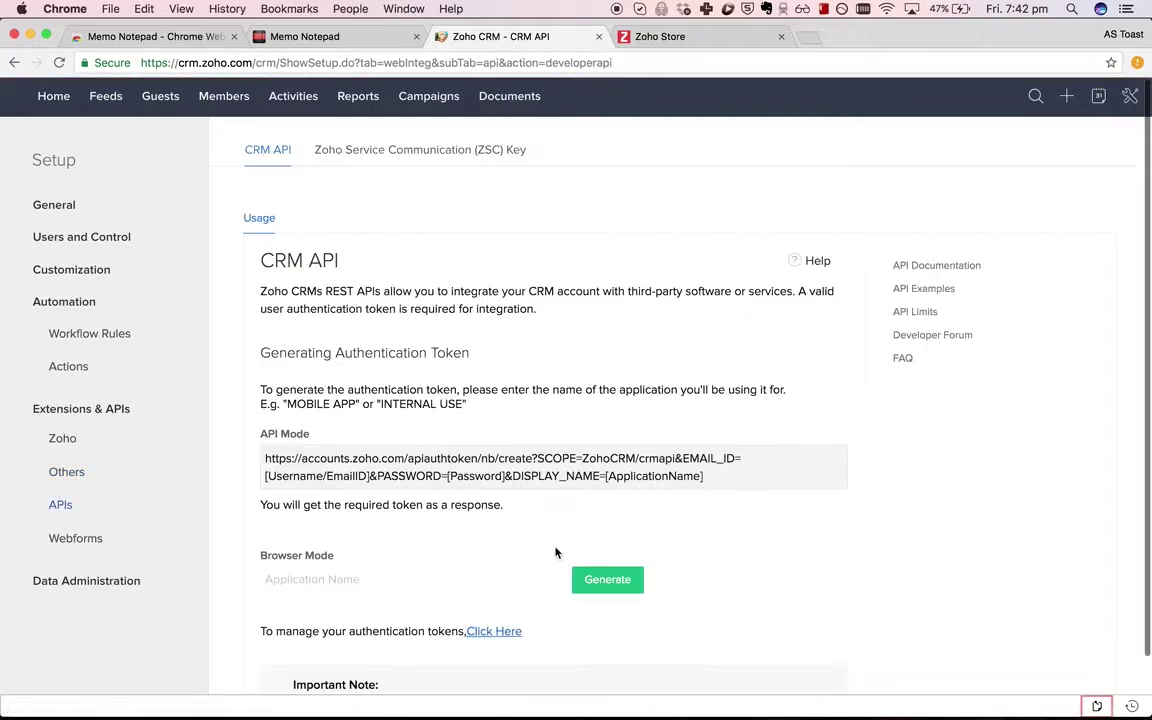
scroll(556, 550, down, 2)
scroll(556, 553, up, 3)
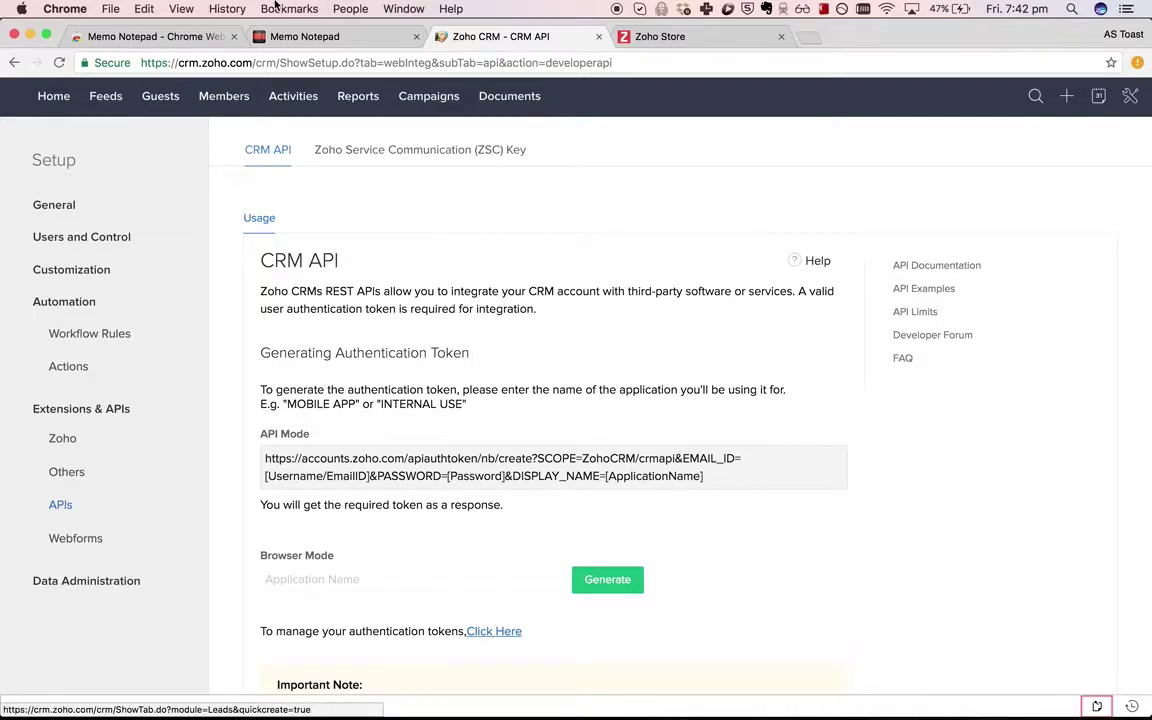
Review the automatic emails and Eventbrite integration items, then close the extra Chrome window.
click(300, 36)
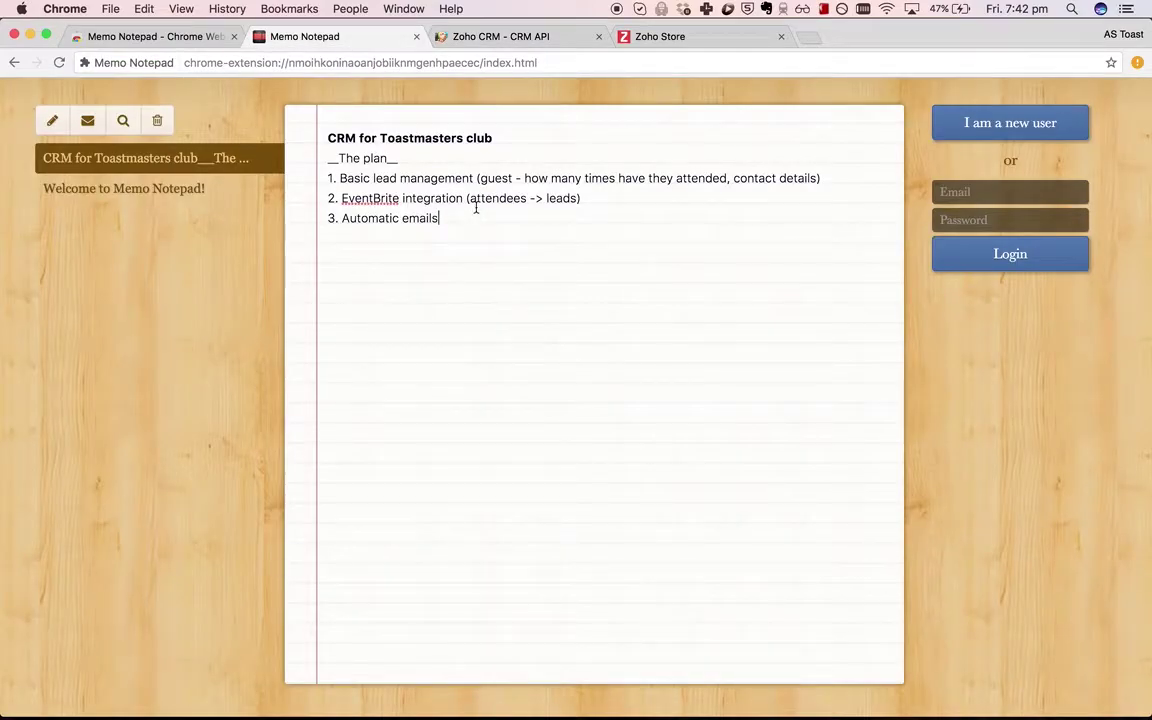
double_click(425, 217)
click(462, 198)
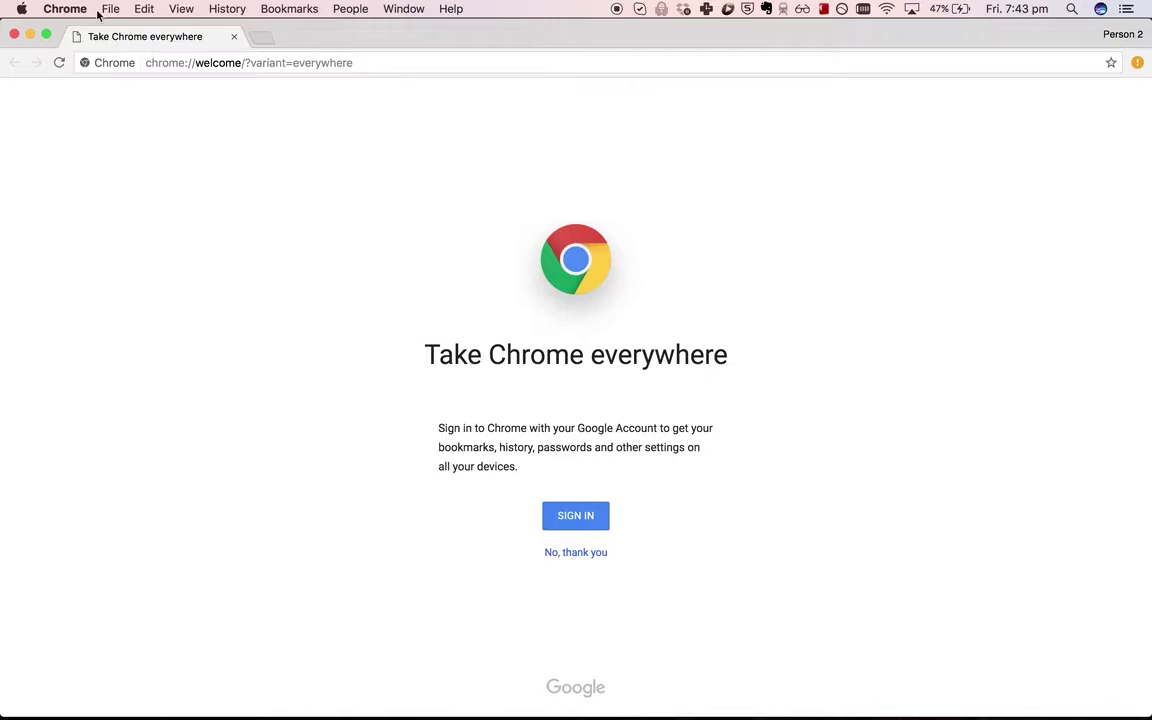
click(14, 37)
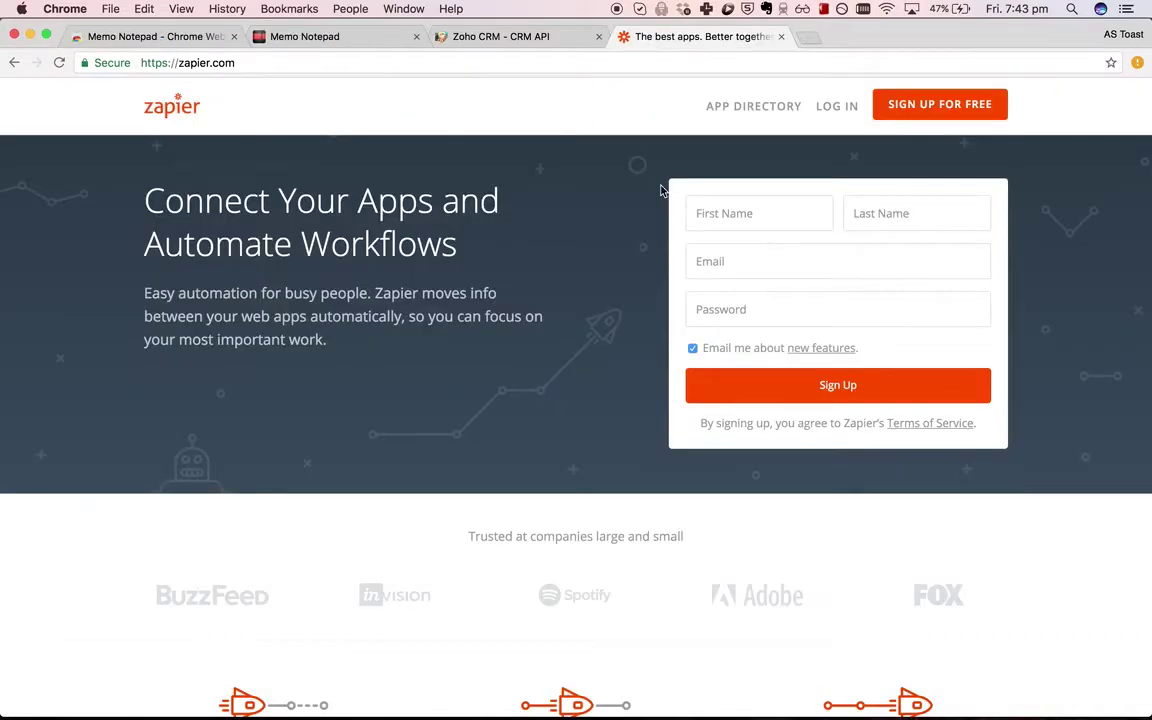
Load eventbrite.com in a new tab.
click(811, 39)
text(eventbrite.com)
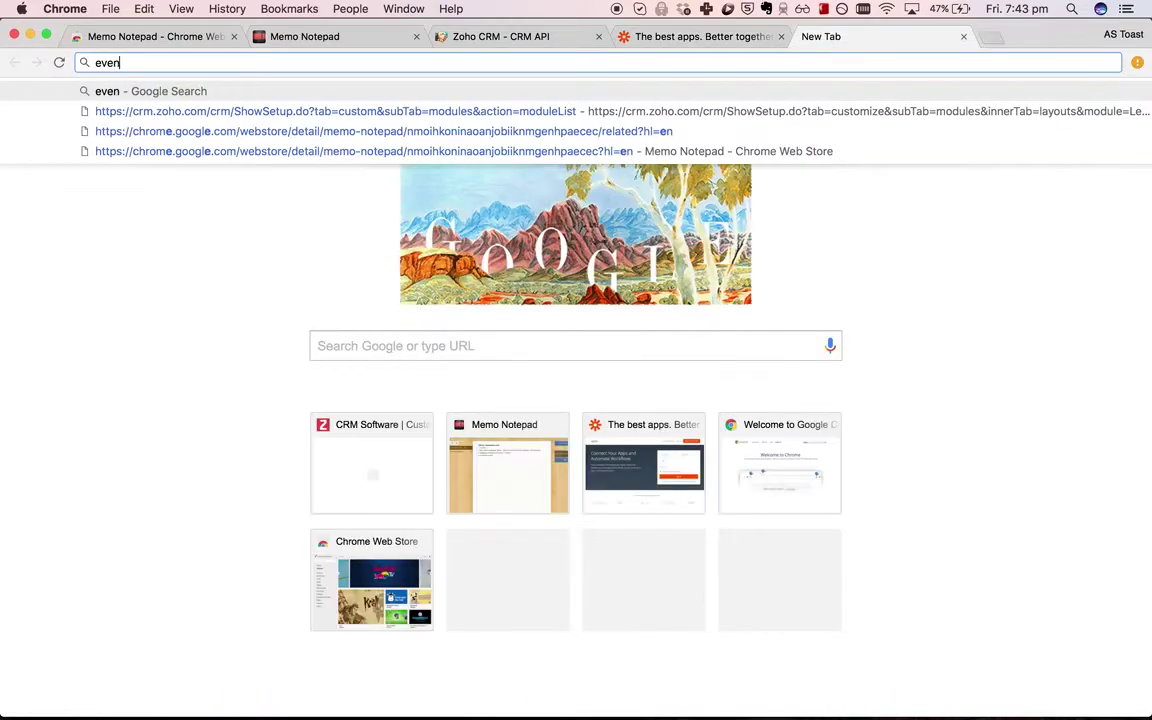
key(Return)
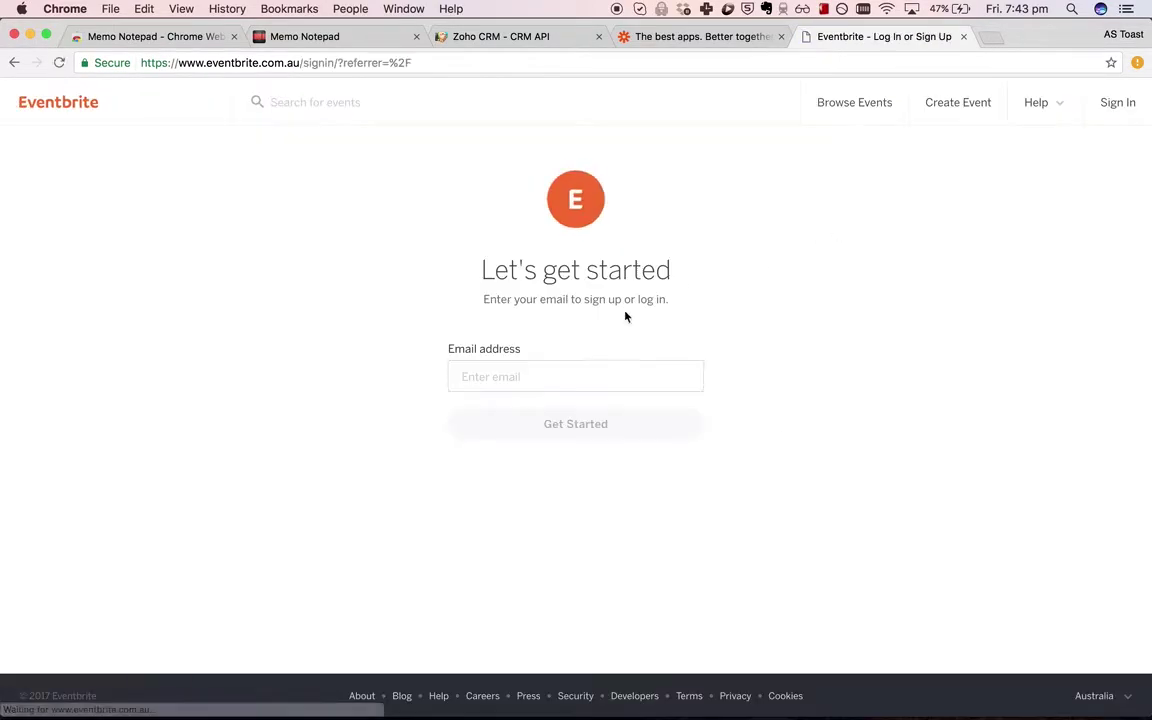
Sign in to Eventbrite with the account e-mail address and the saved password.
click(581, 380)
double_click(586, 380)
key(BackSpace)
click(698, 263)
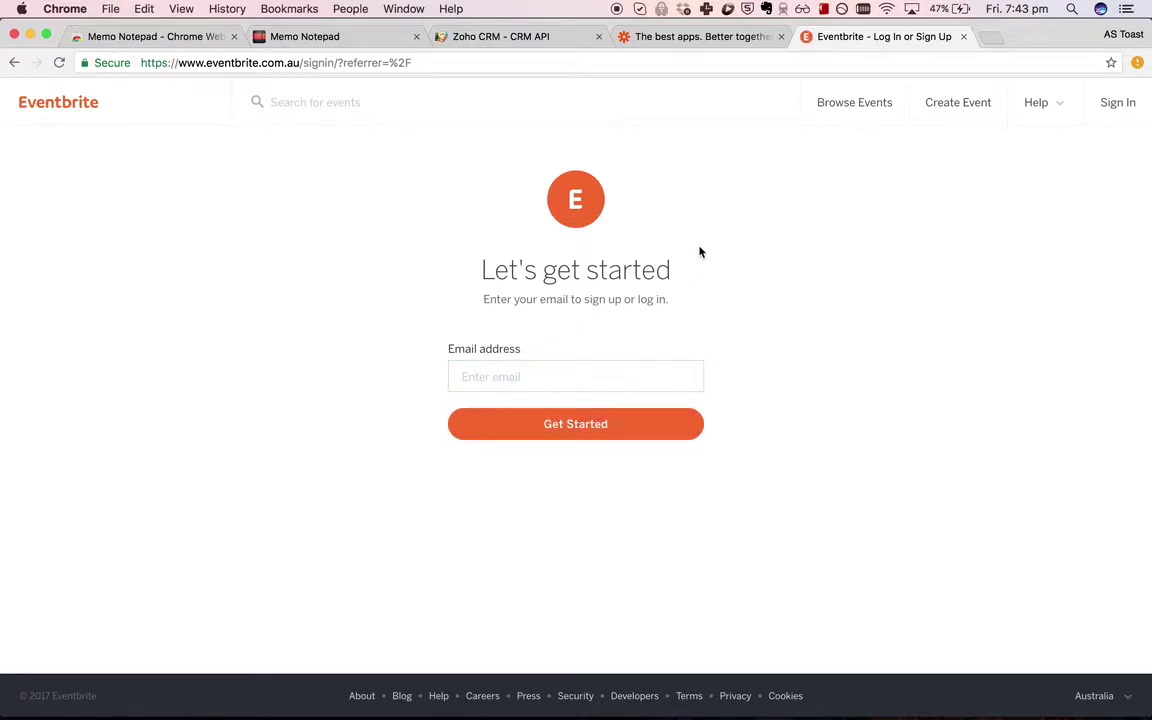
click(620, 379)
key(Return)
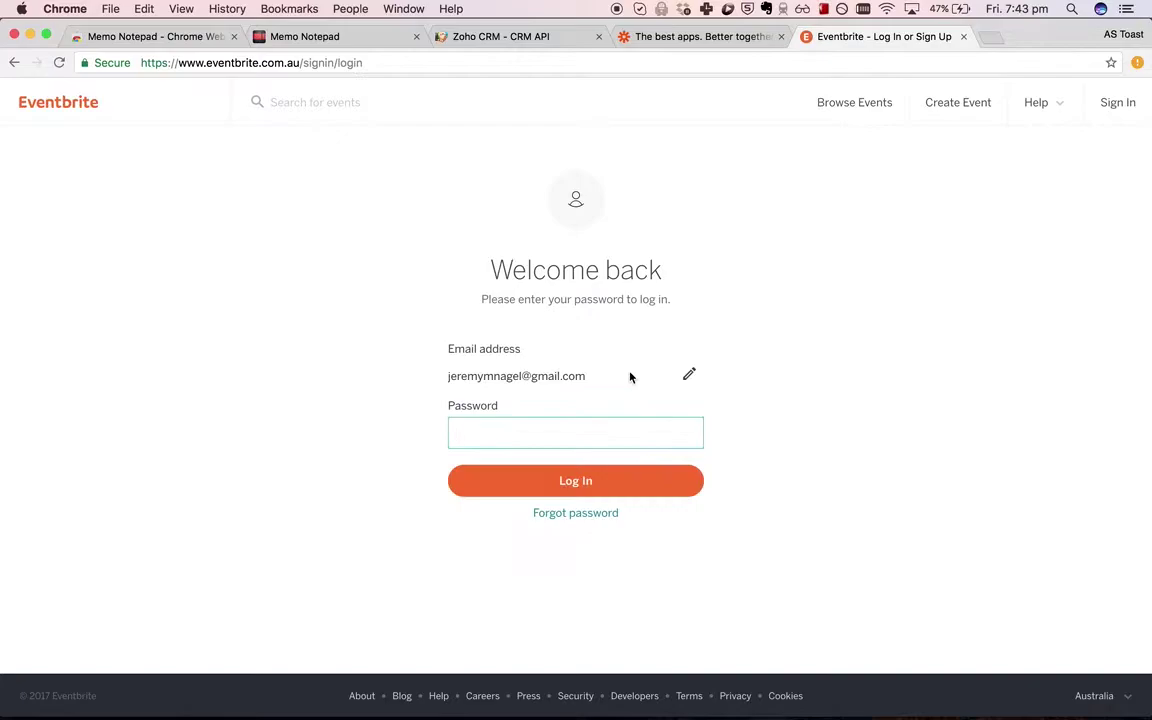
click(617, 481)
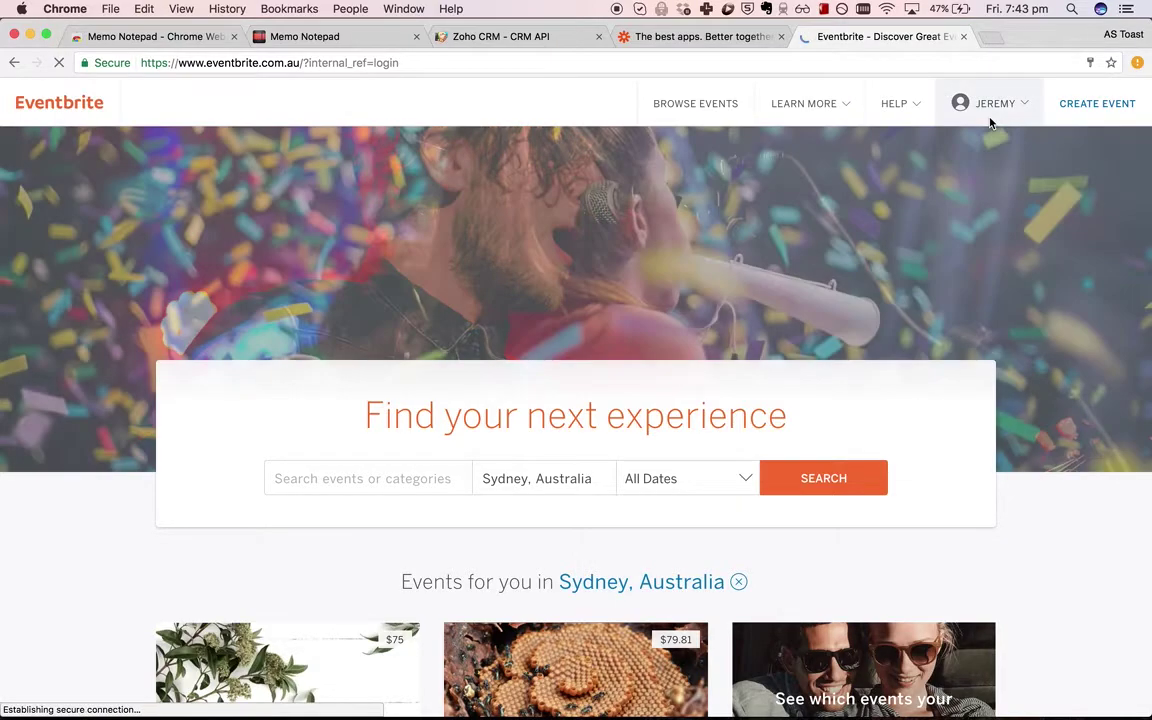
Open the Toastmasters Sydney event from Manage Events.
mouse_move(990, 120)
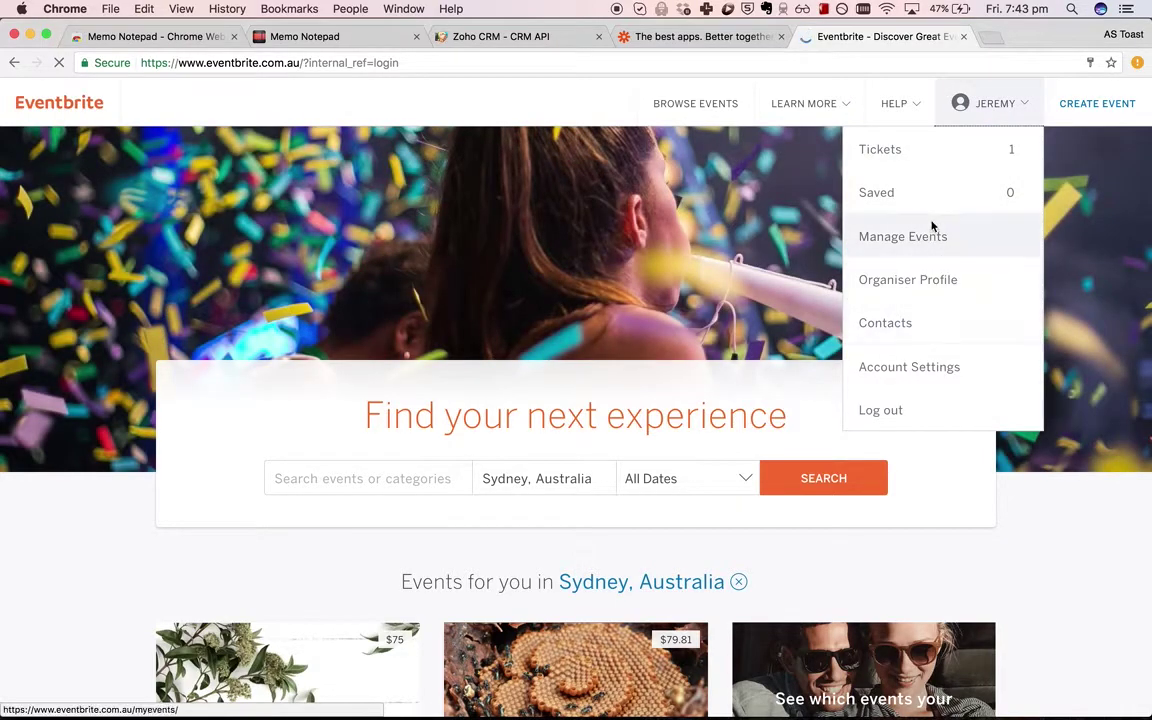
click(864, 237)
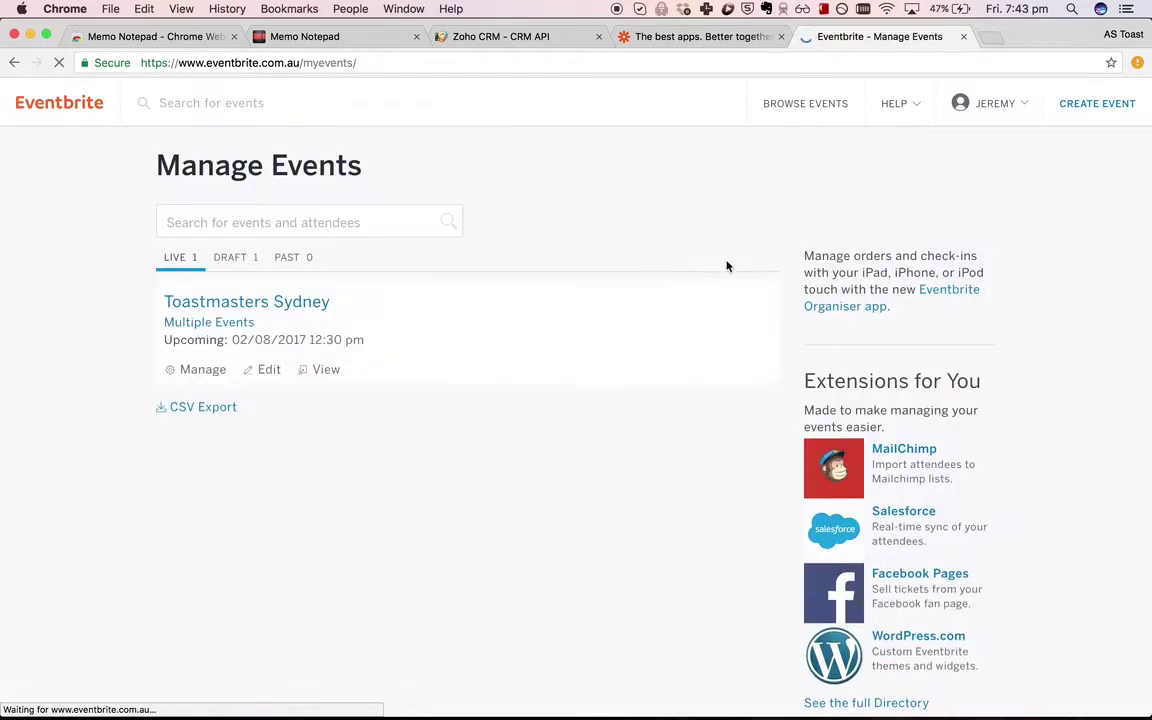
click(284, 305)
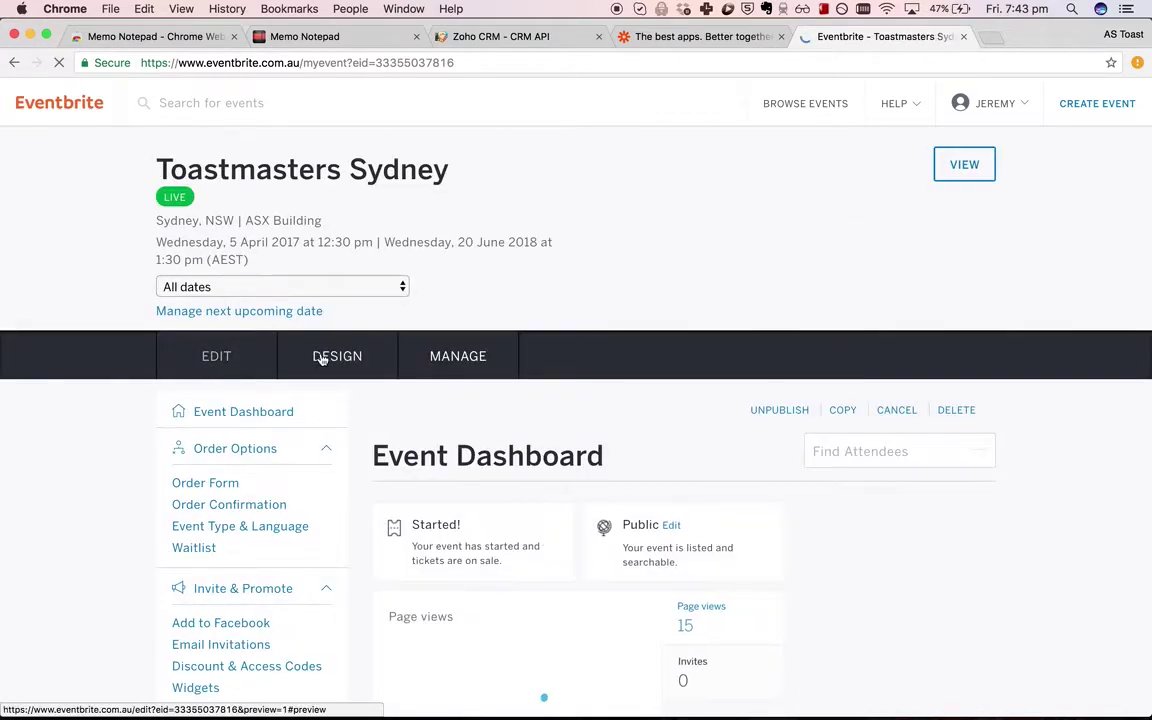
Browse the event's full Extensions directory, then start a fresh browser tab.
scroll(321, 358, down, 2)
scroll(321, 358, down, 5)
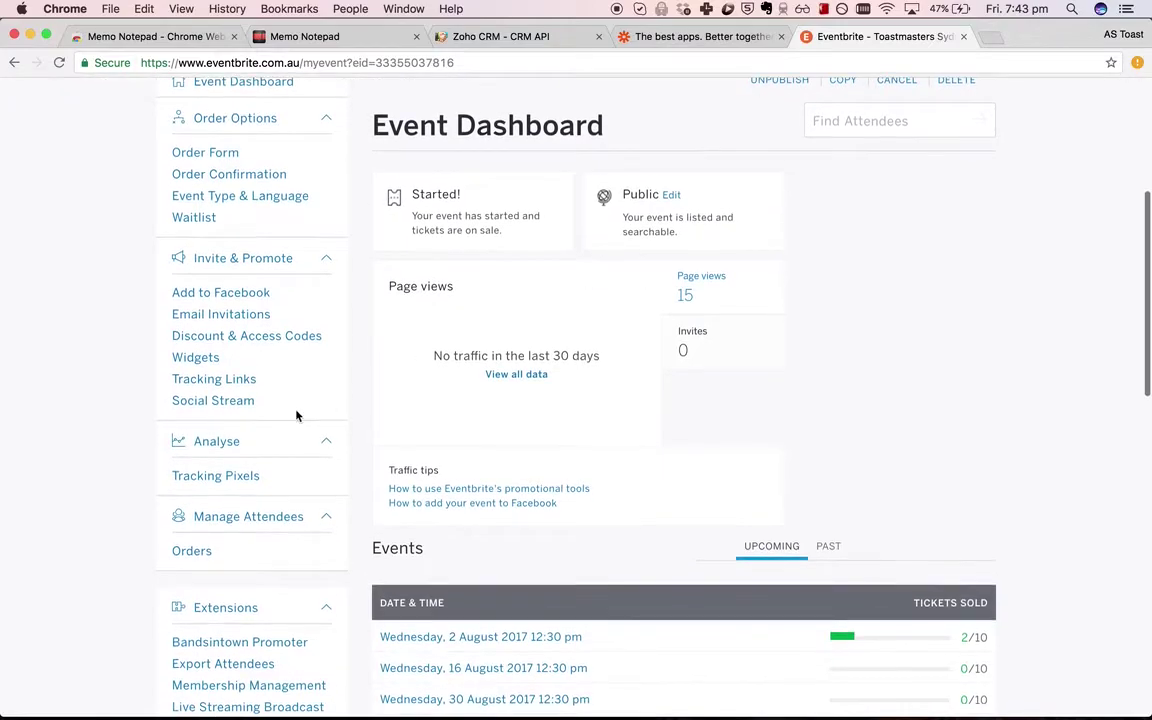
scroll(44, 500, down, 9)
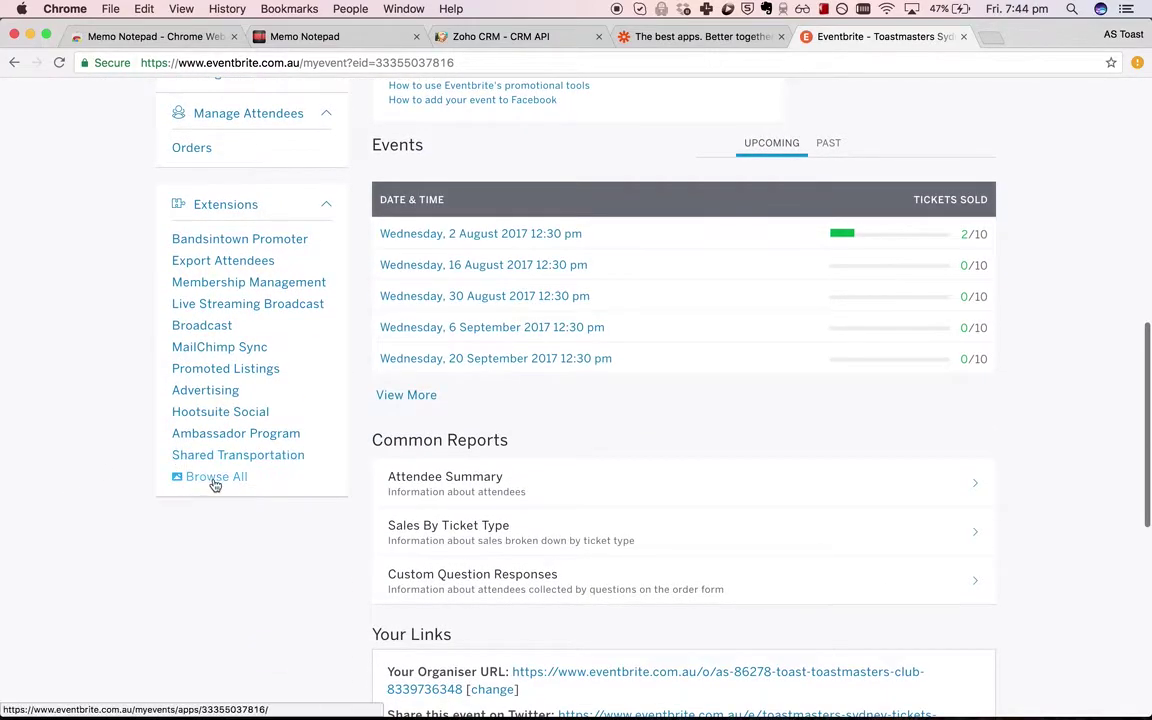
click(214, 479)
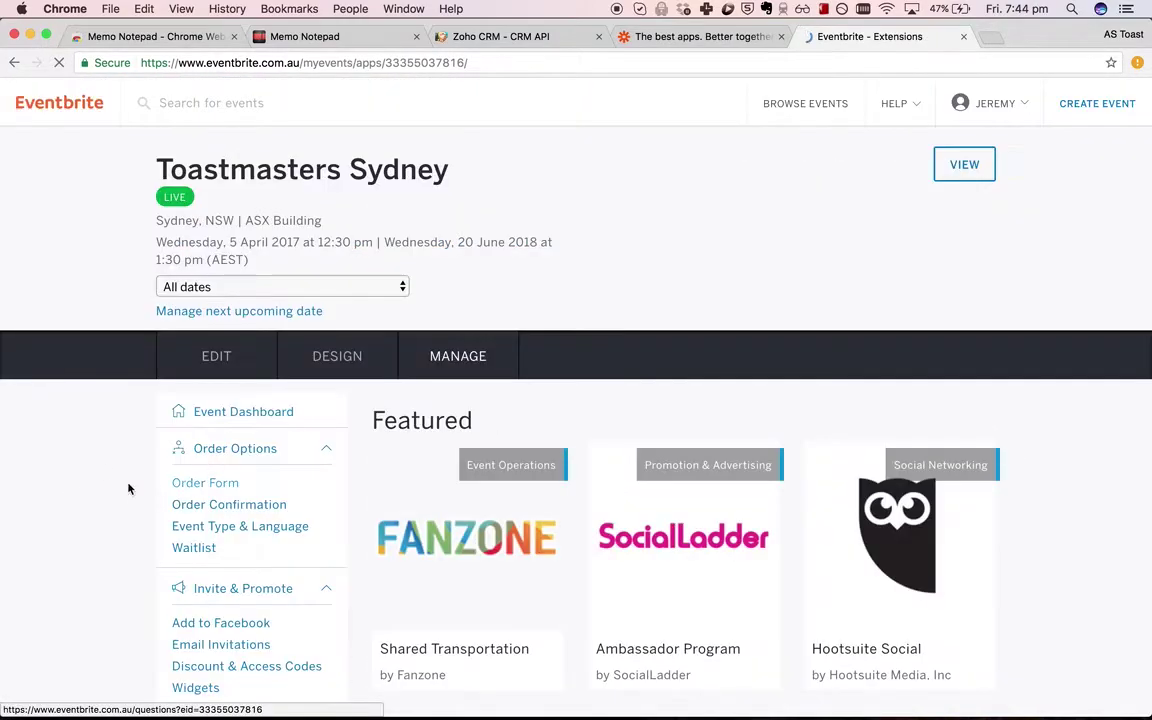
scroll(648, 373, down, 10)
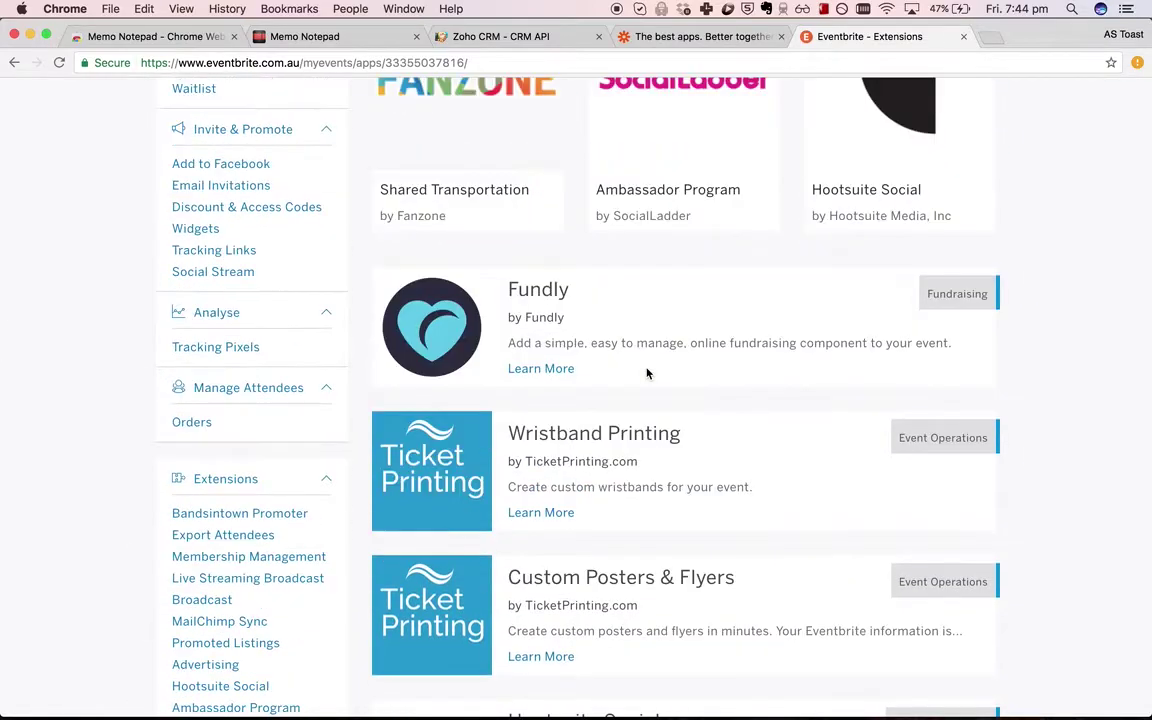
scroll(647, 373, up, 7)
scroll(647, 373, down, 20)
scroll(647, 373, down, 8)
scroll(647, 373, up, 15)
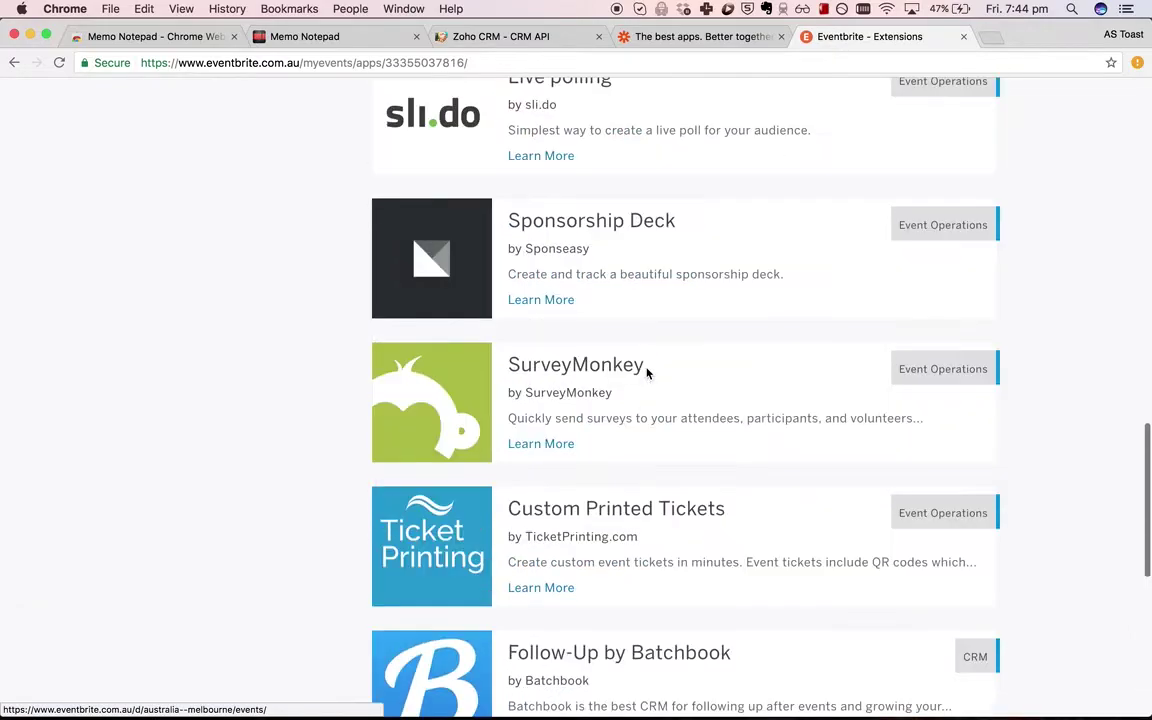
scroll(647, 373, up, 2)
scroll(647, 373, down, 7)
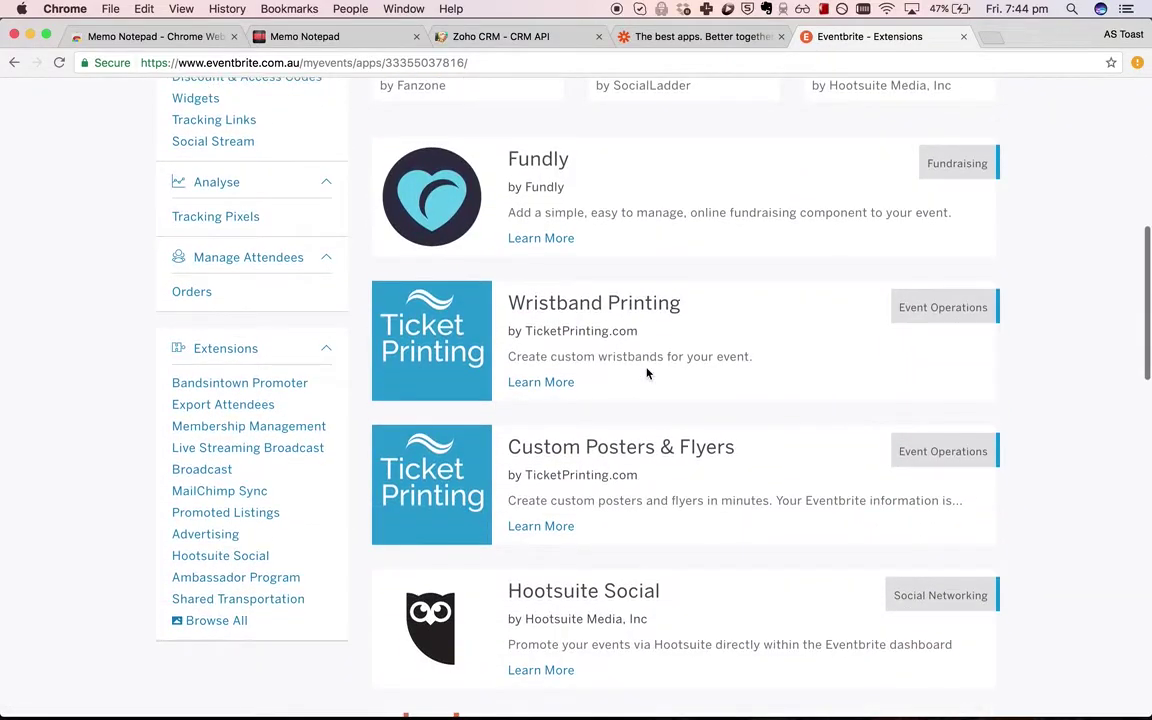
key(ctrl+t)
Search Google for 'eventbrite zoho crm'.
text(eventbr)
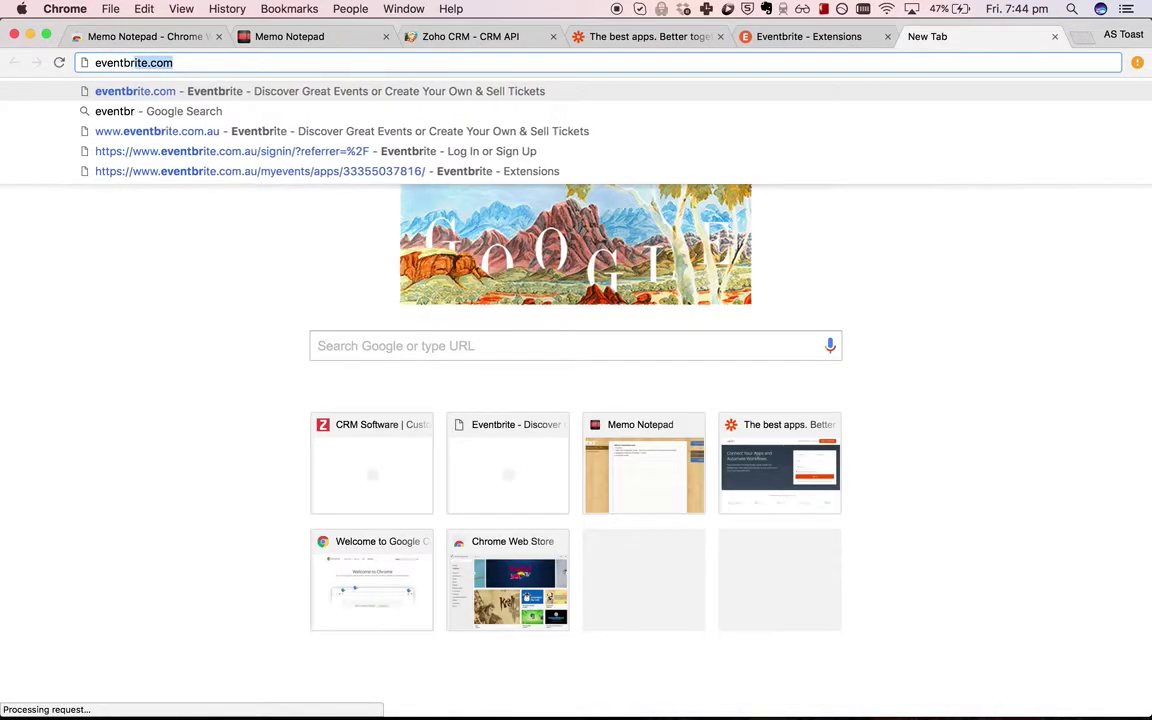
text(ite zoho crm)
key(Return)
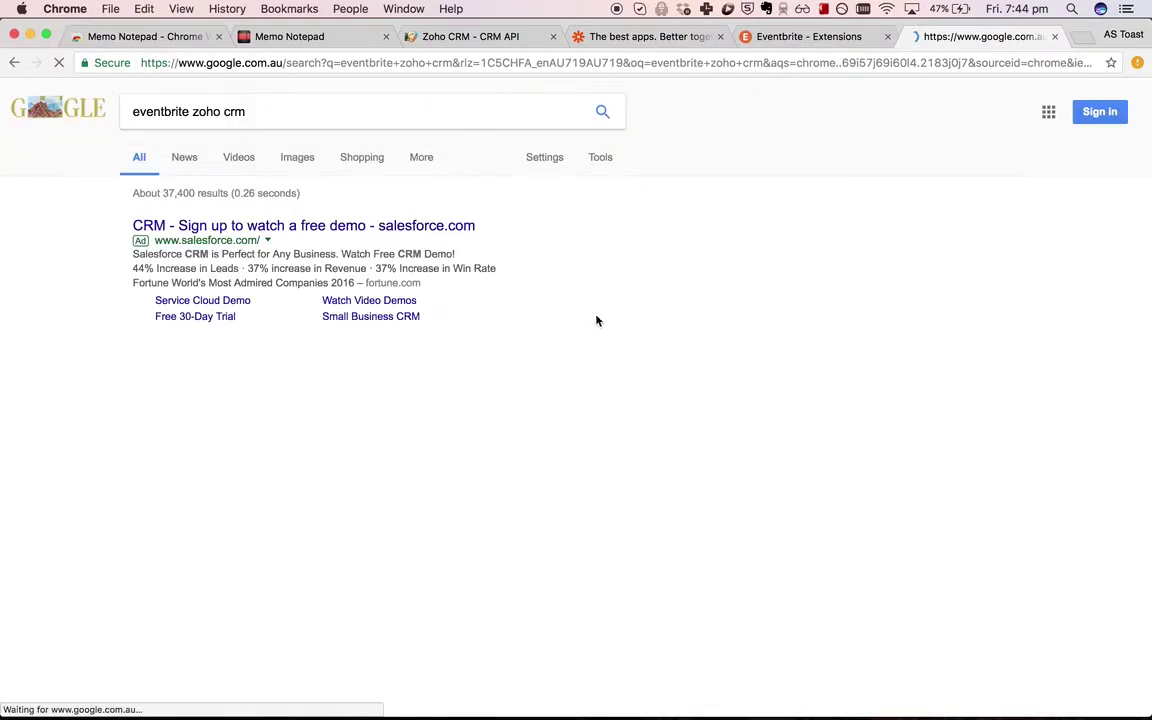
scroll(445, 533, down, 1)
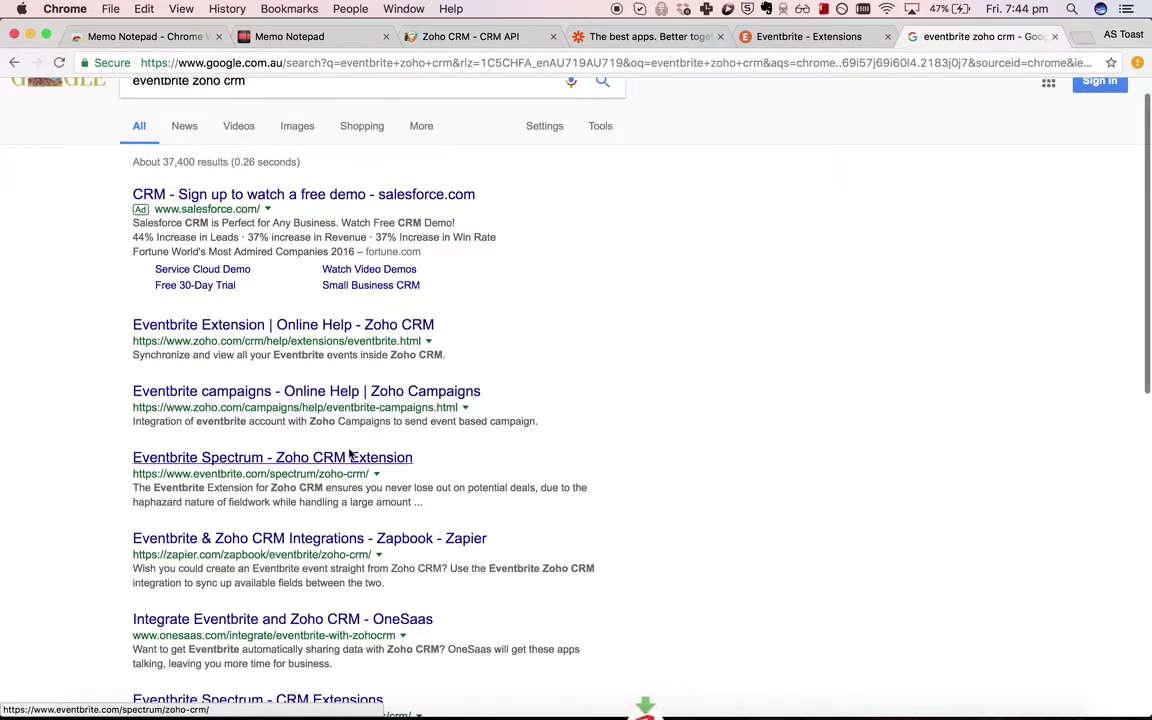
Open the Eventbrite Spectrum and Zapier results in new tabs and view the Spectrum page.
super+click(349, 457)
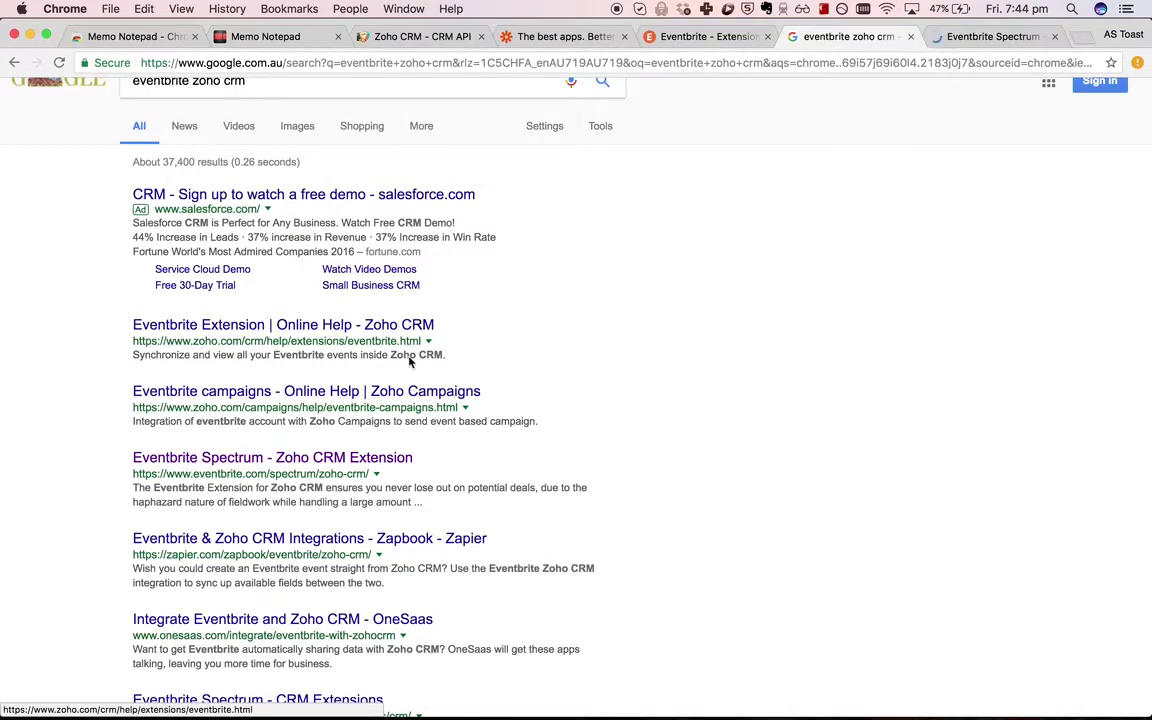
super+click(424, 540)
scroll(481, 617, down, 3)
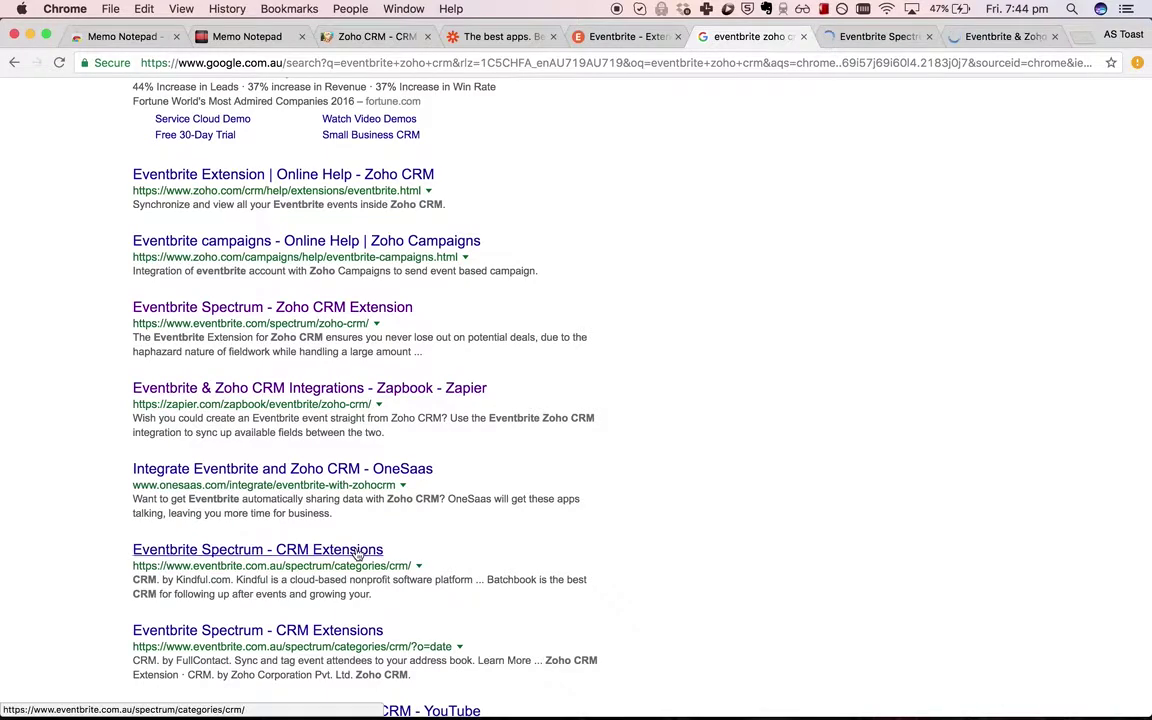
scroll(428, 480, down, 2)
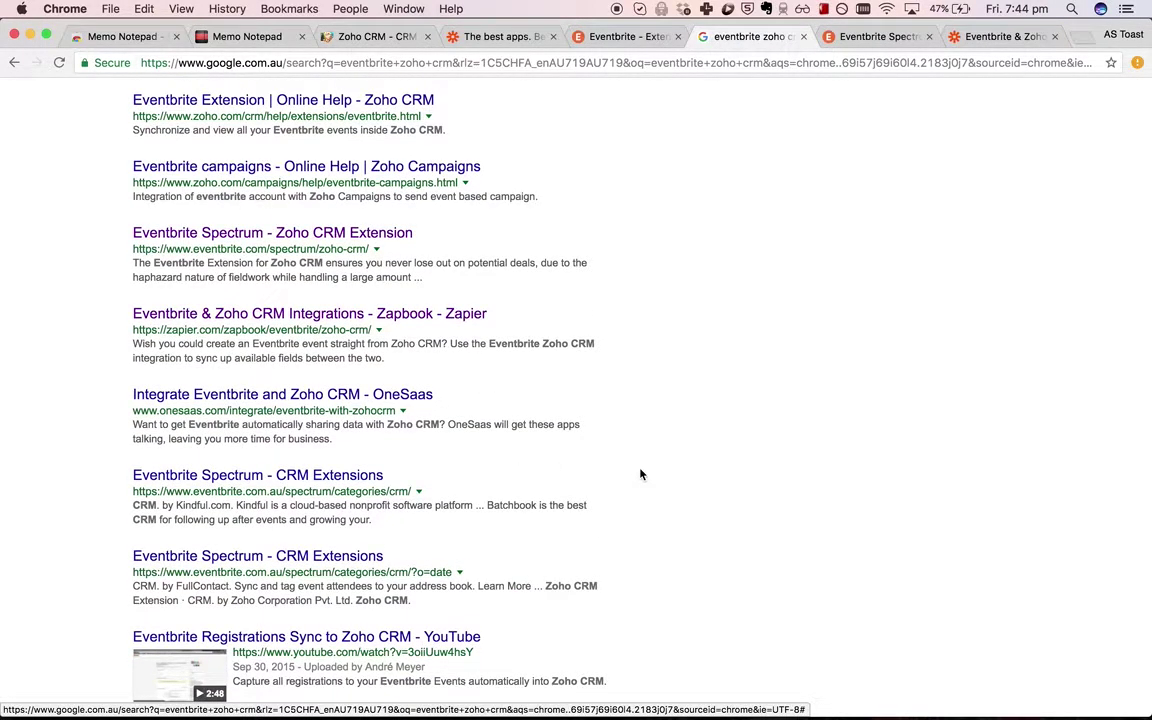
scroll(640, 473, down, 1)
scroll(769, 250, down, 1)
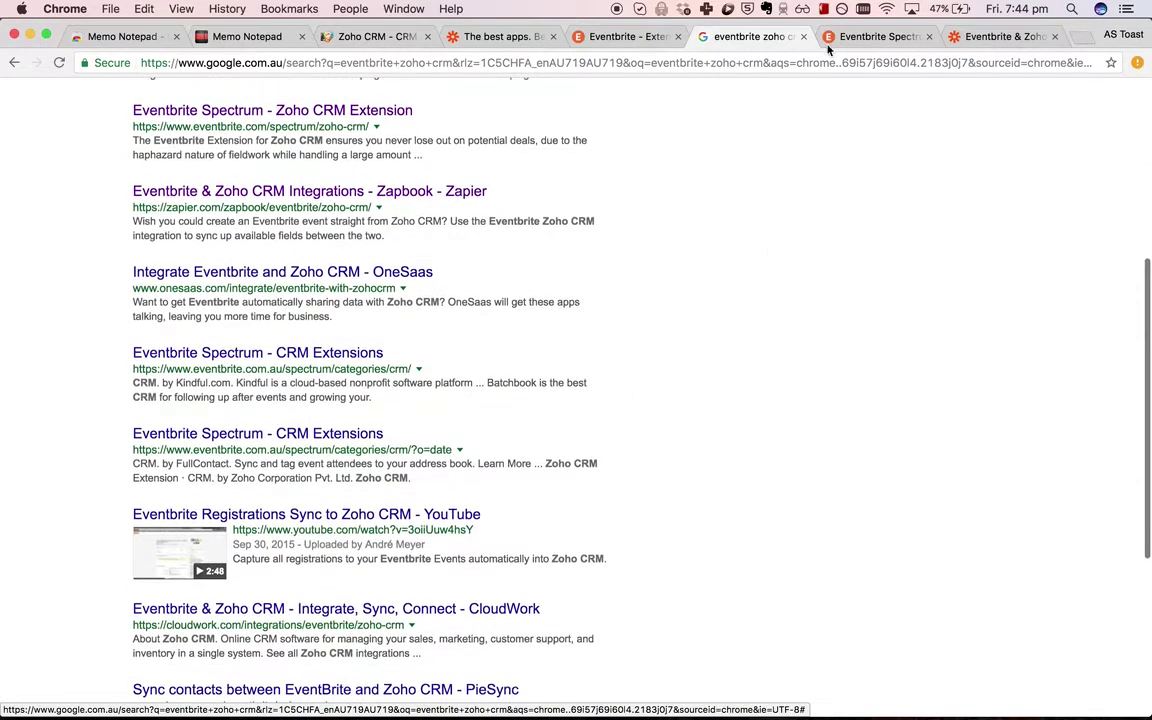
click(855, 36)
Read the Zoho CRM Extension features, highlighting that Tickets sync into Contacts.
scroll(683, 459, down, 5)
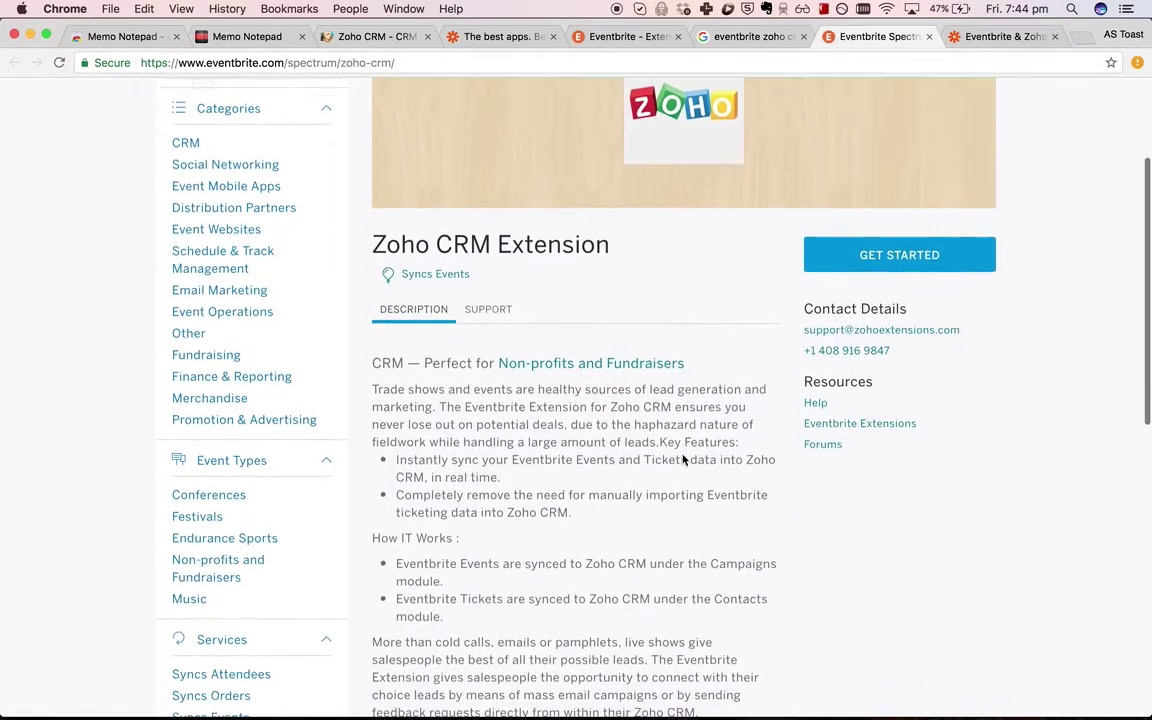
scroll(683, 459, down, 1)
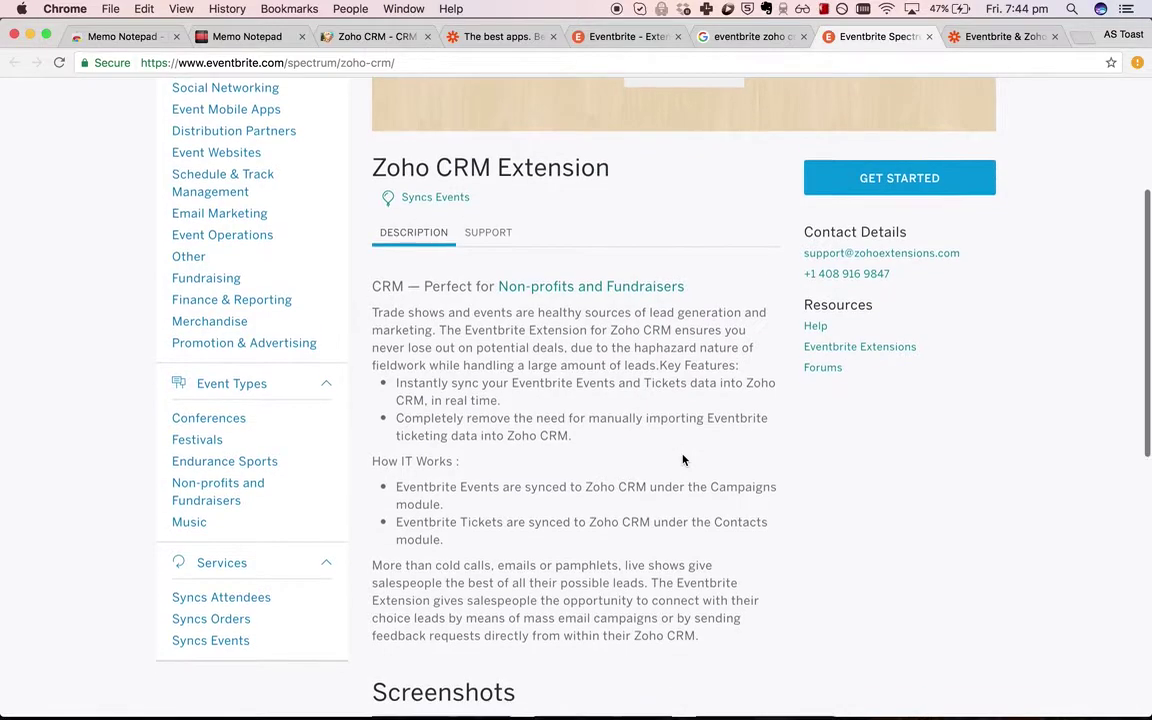
scroll(683, 459, down, 2)
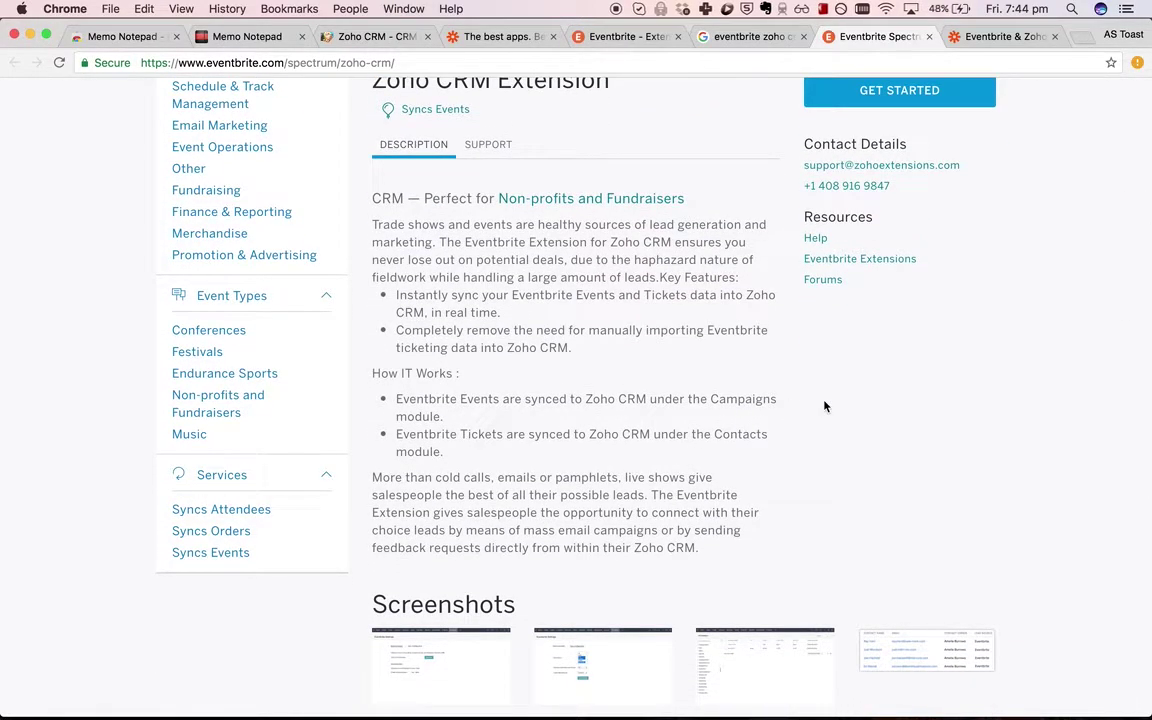
double_click(663, 296)
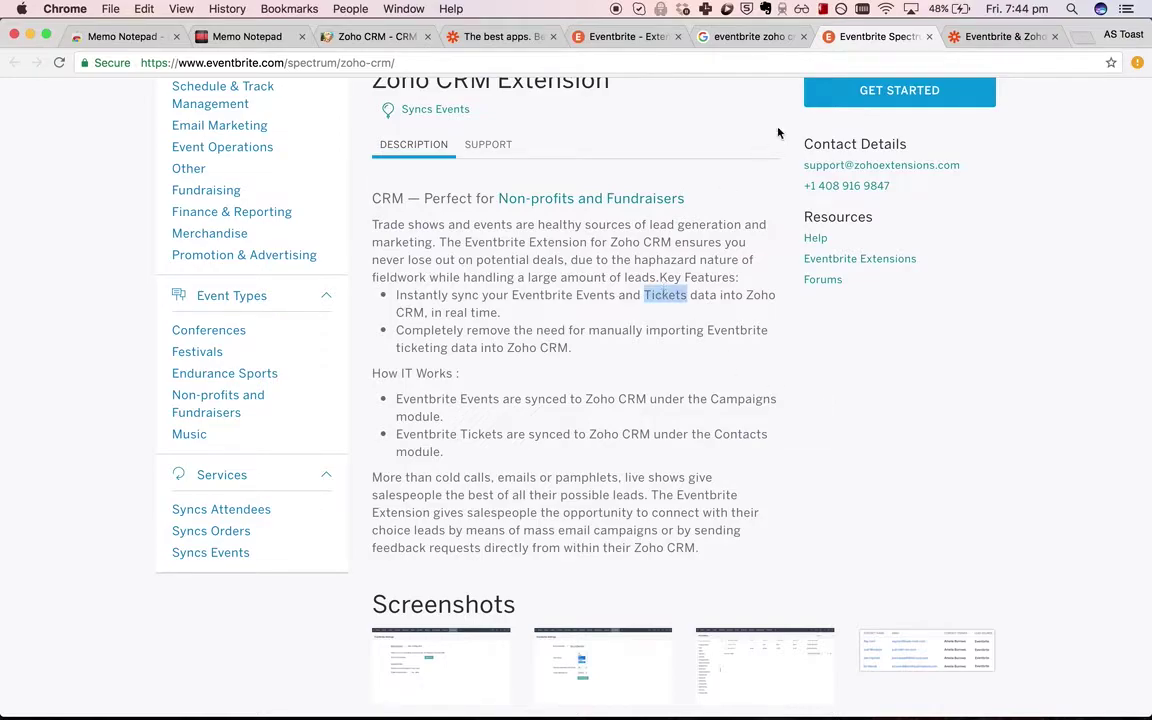
Attempt to install the Eventbrite extension from Zoho Marketplace, which fails as unsupported for this CRM edition.
click(892, 93)
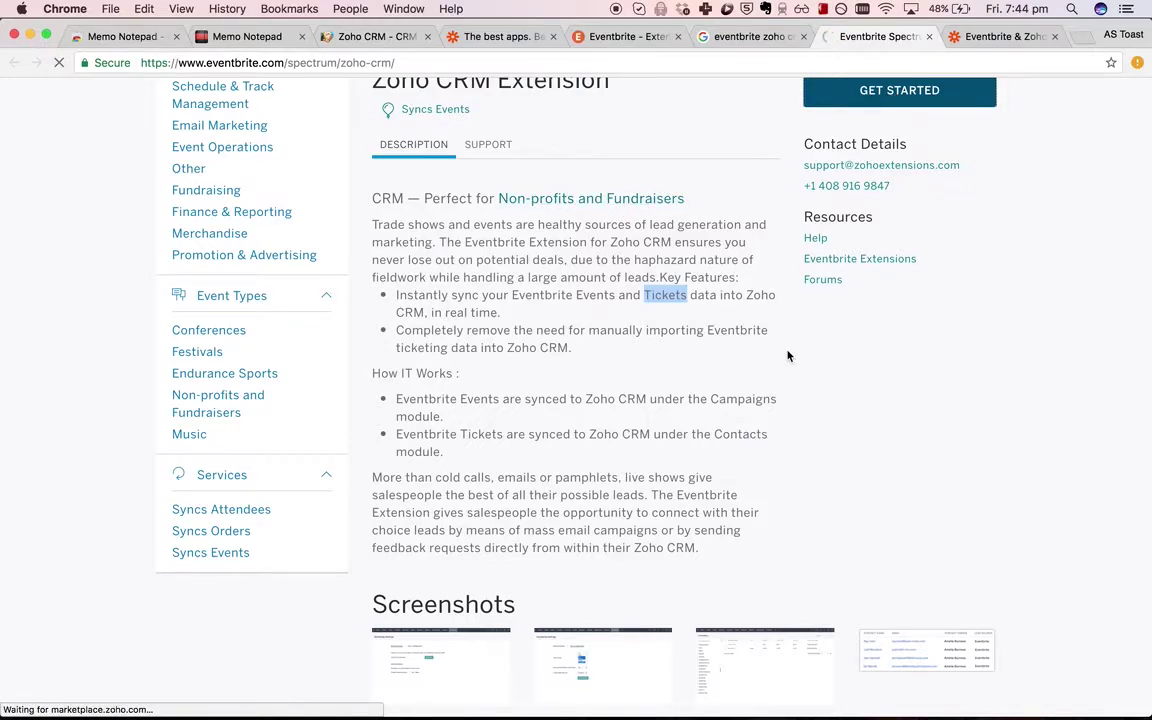
scroll(787, 356, up, 2)
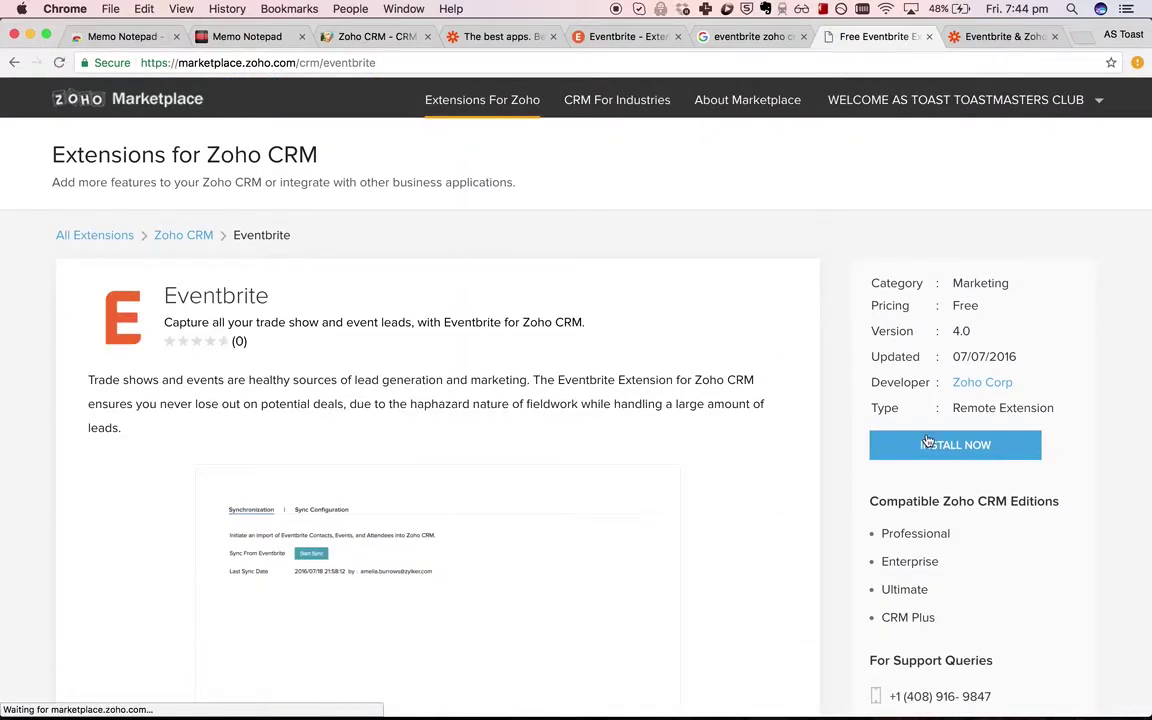
click(926, 444)
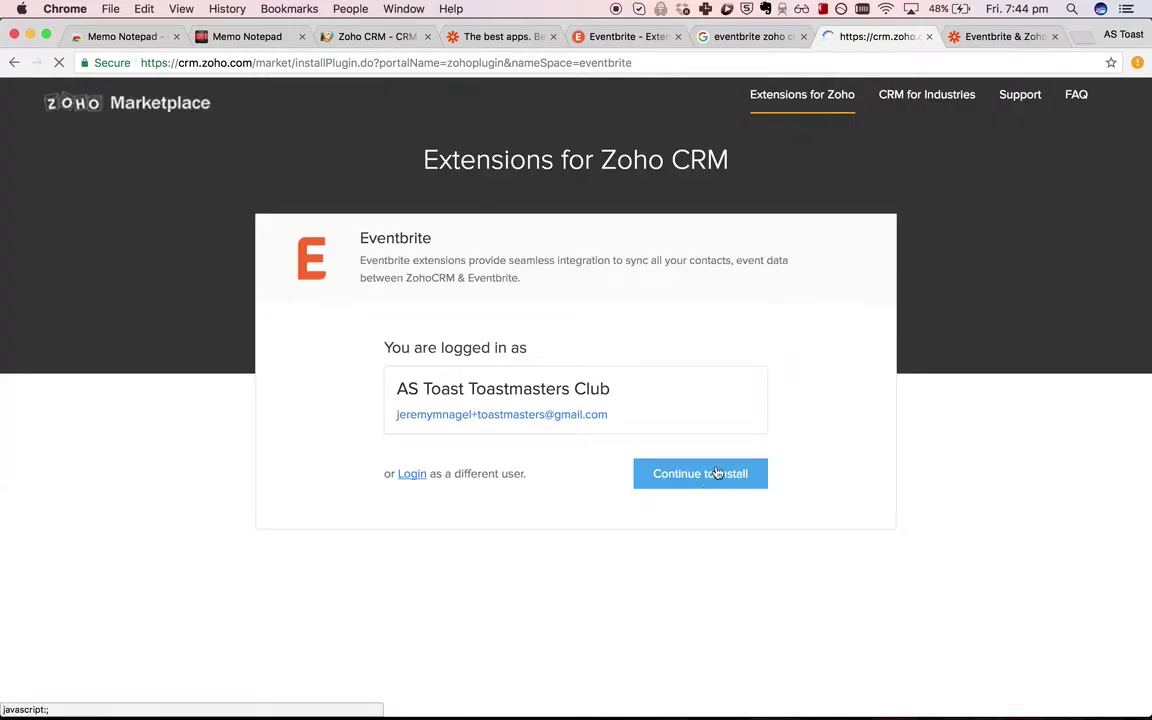
click(716, 473)
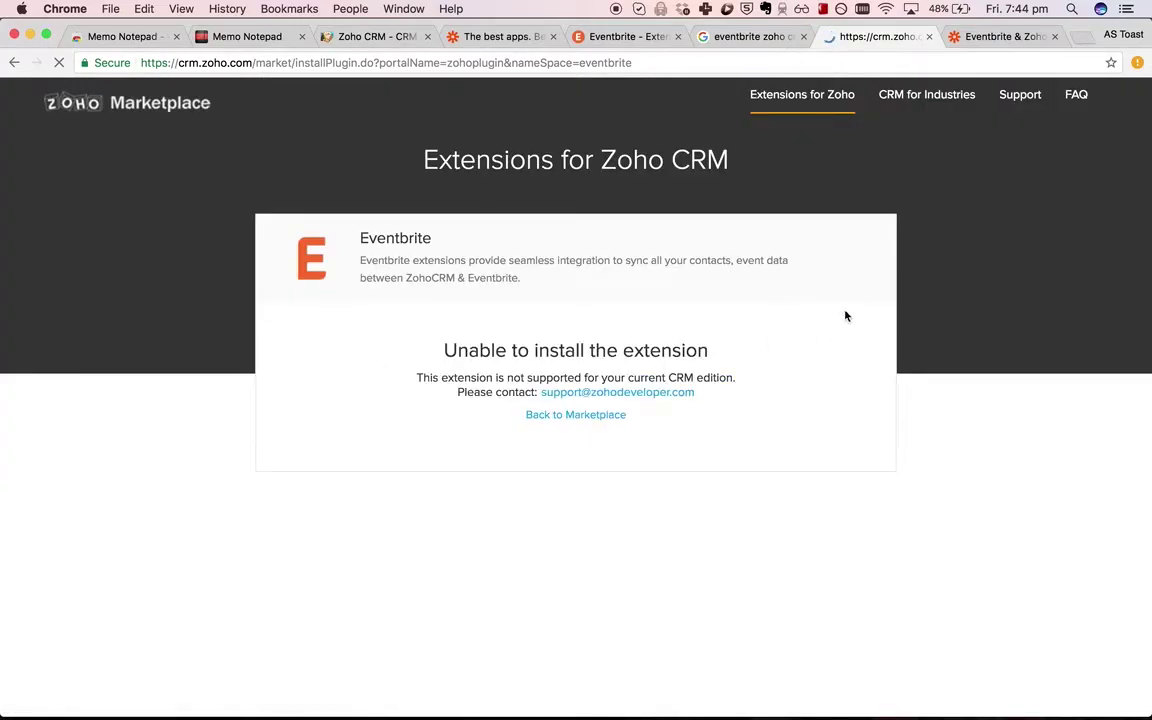
drag(437, 366, 712, 401)
Go to the Zapier login page from the Eventbrite and Zoho CRM integration tab.
click(790, 179)
click(967, 34)
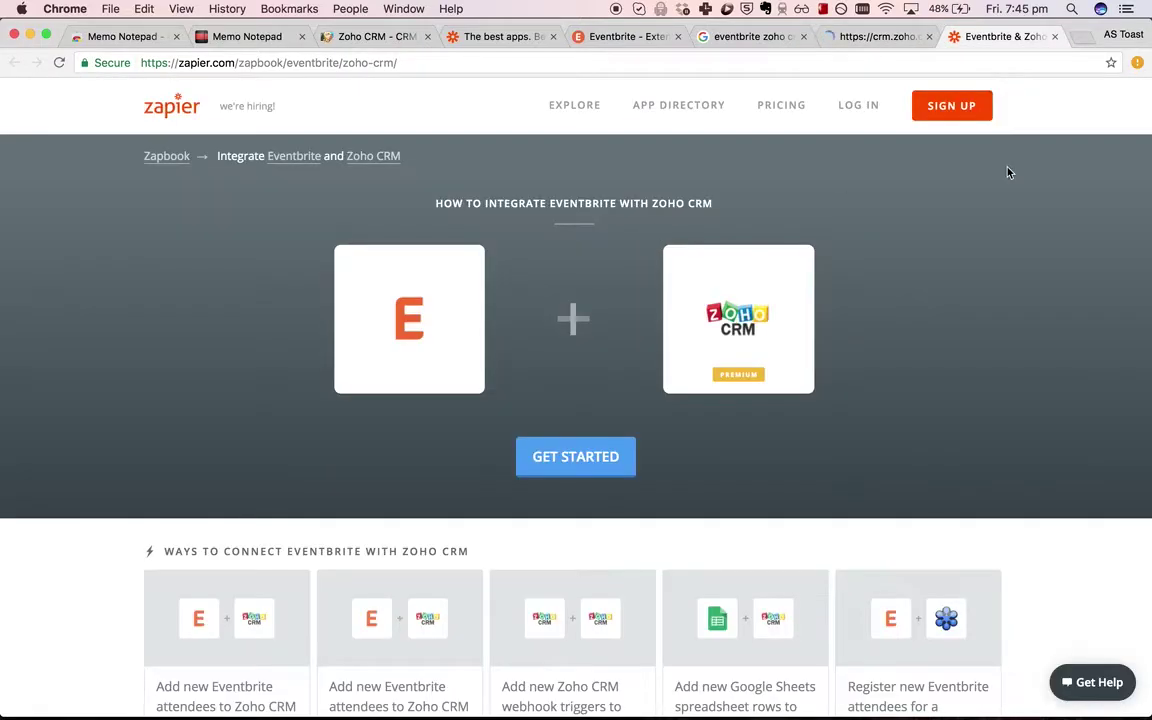
click(858, 106)
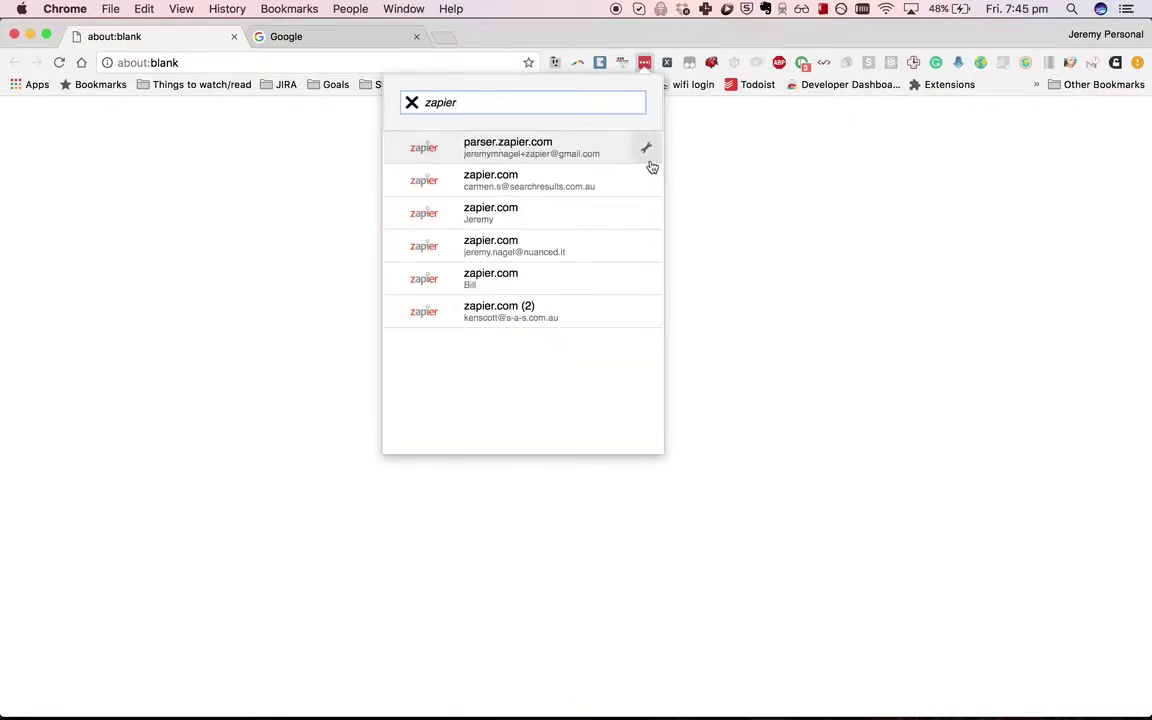
Log in to Zapier with the account e-mail and the password copied from LastPass.
click(646, 254)
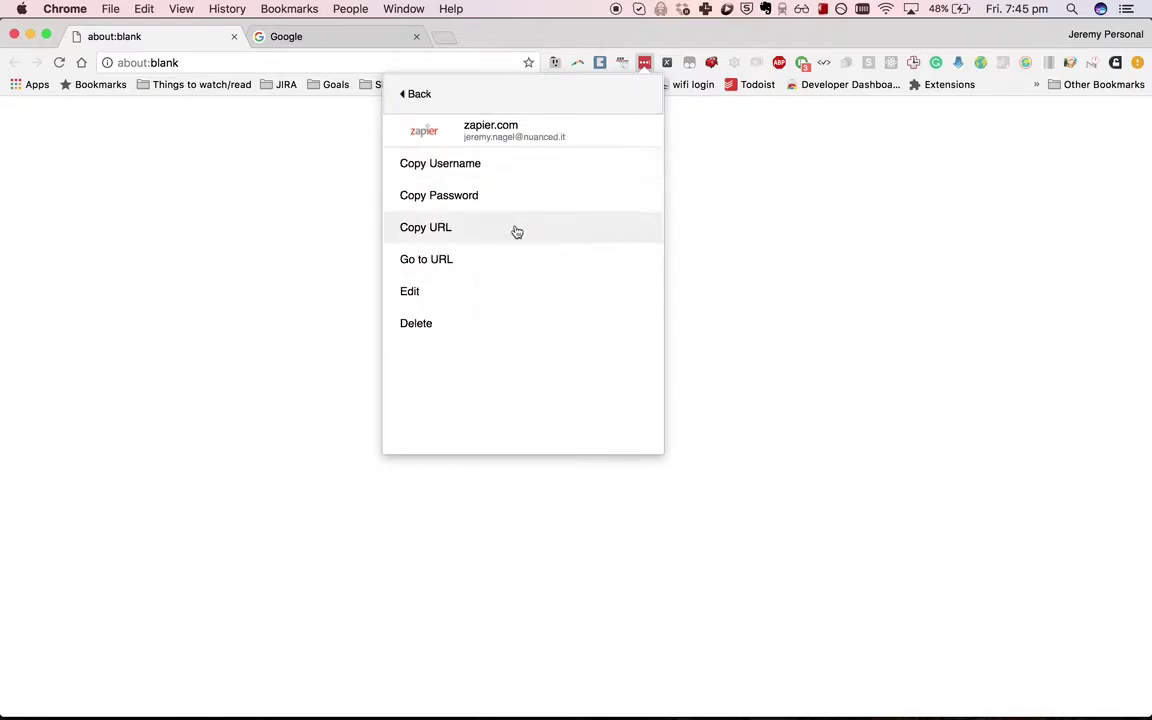
click(499, 208)
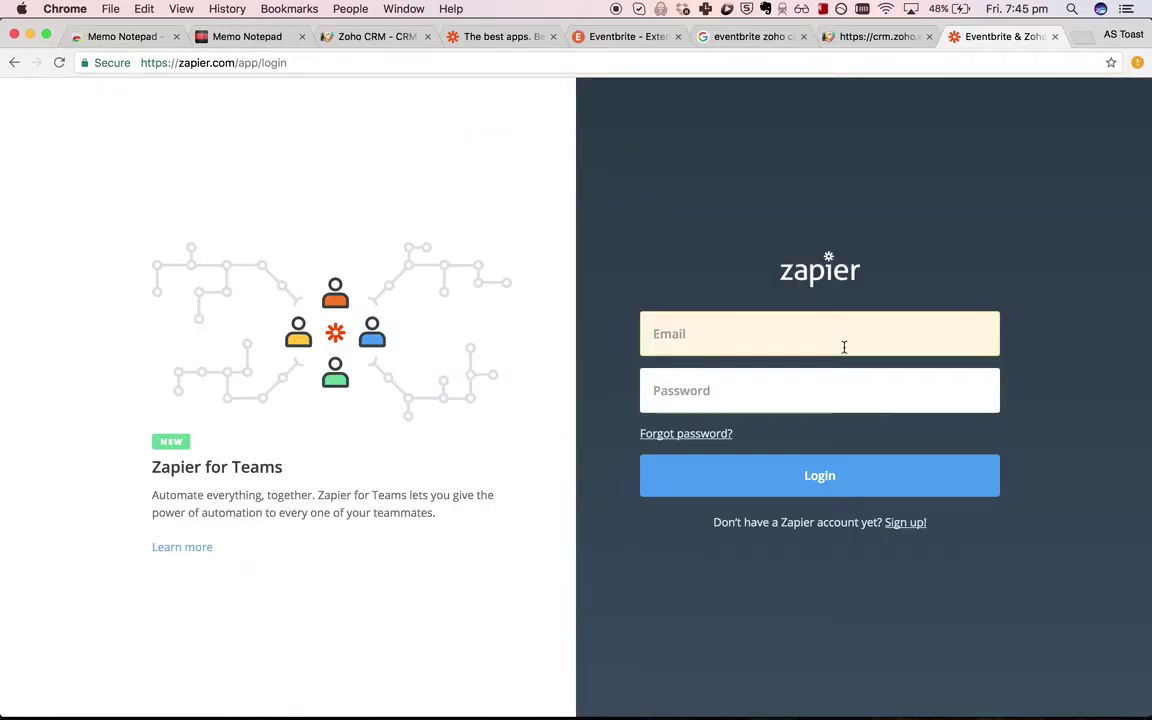
key(Tab)
key(super+v)
key(Return)
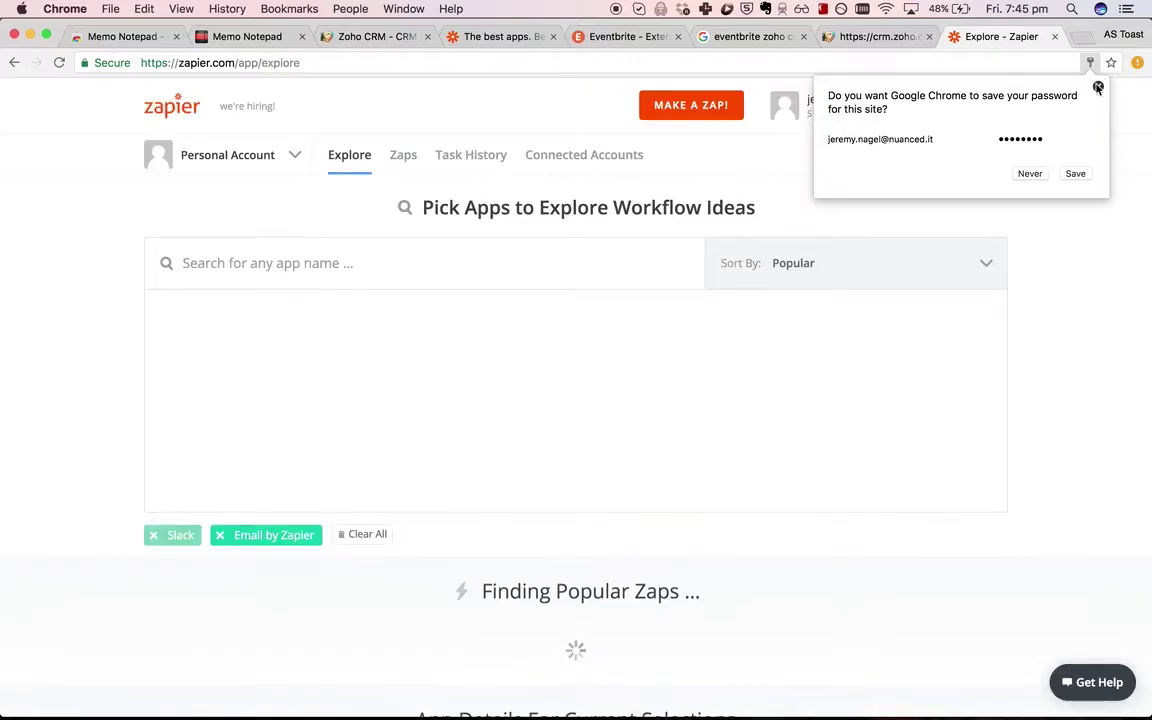
Filter Explore to Eventbrite and Zoho CRM, removing Slack from the selected apps.
click(1097, 88)
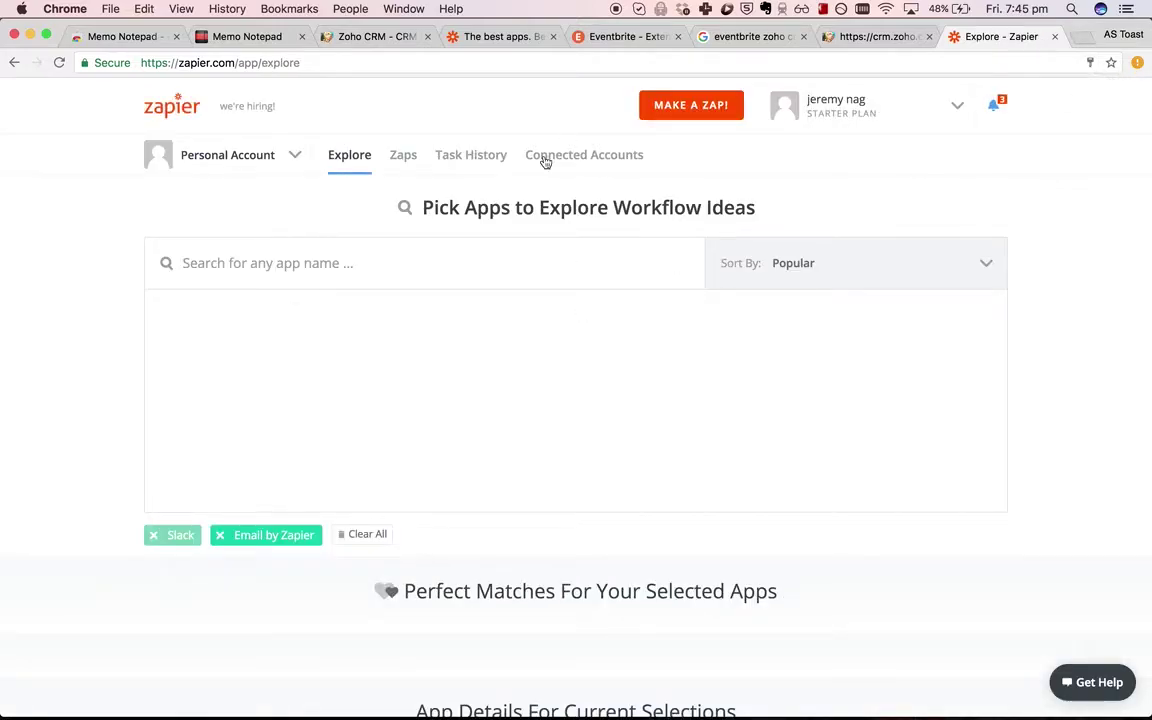
click(391, 268)
text(eventbrite)
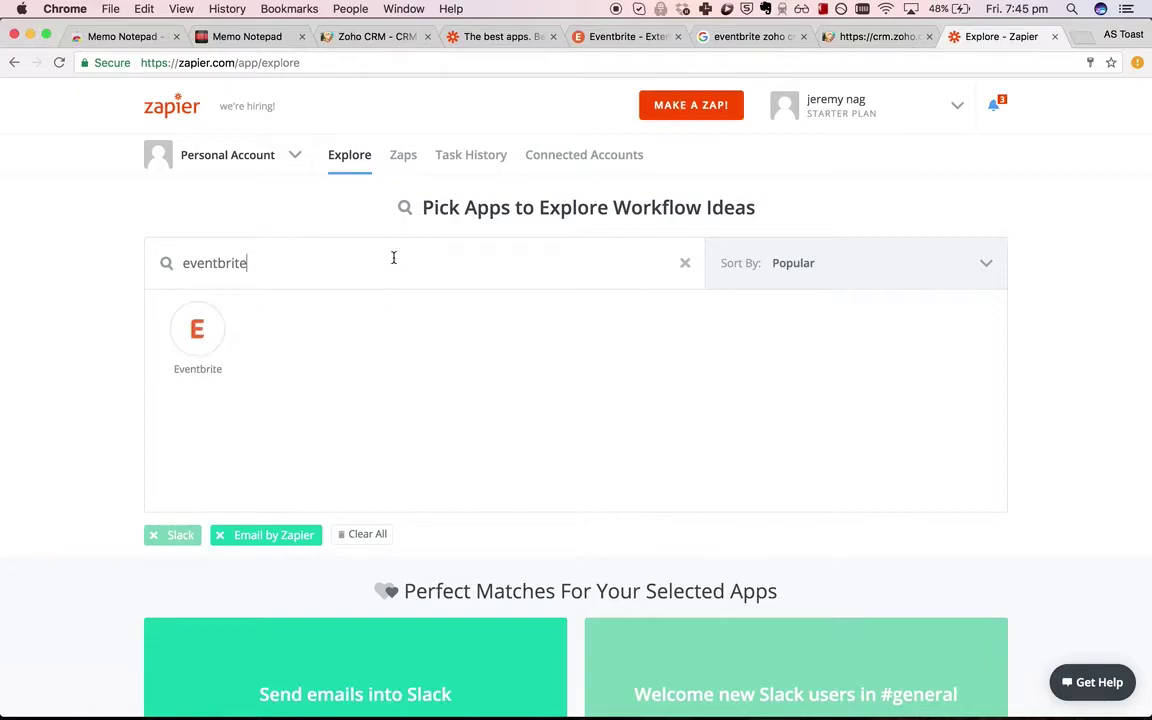
click(204, 335)
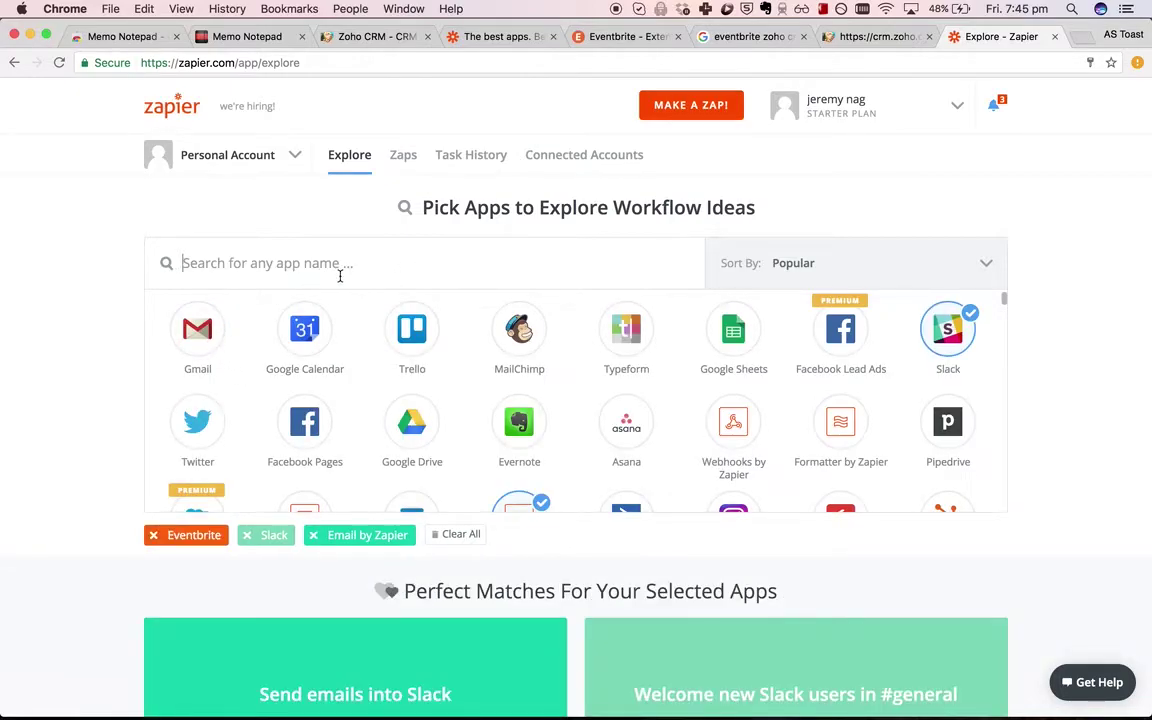
text(zoho)
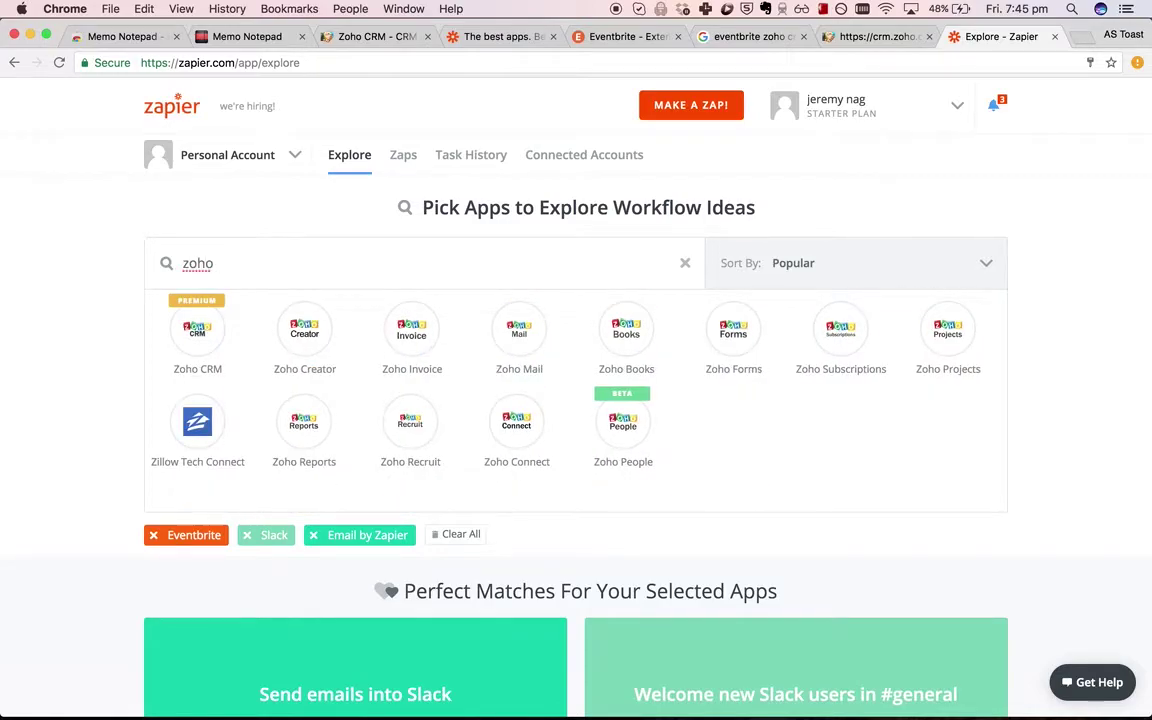
click(240, 289)
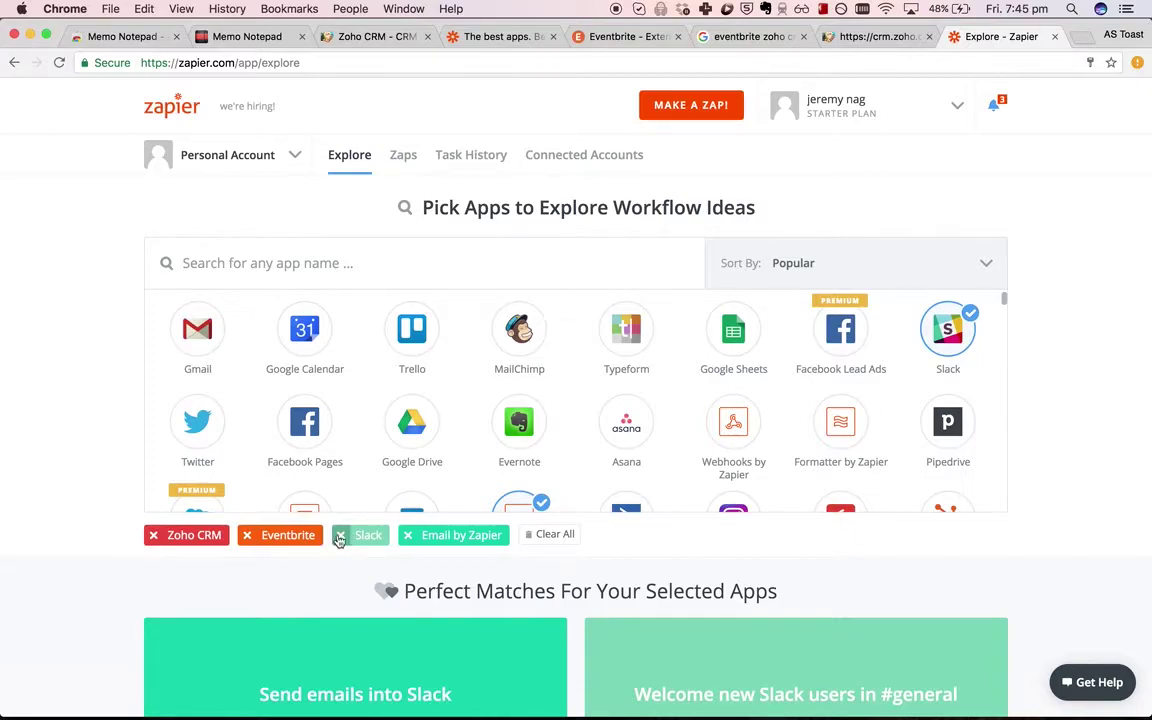
click(343, 538)
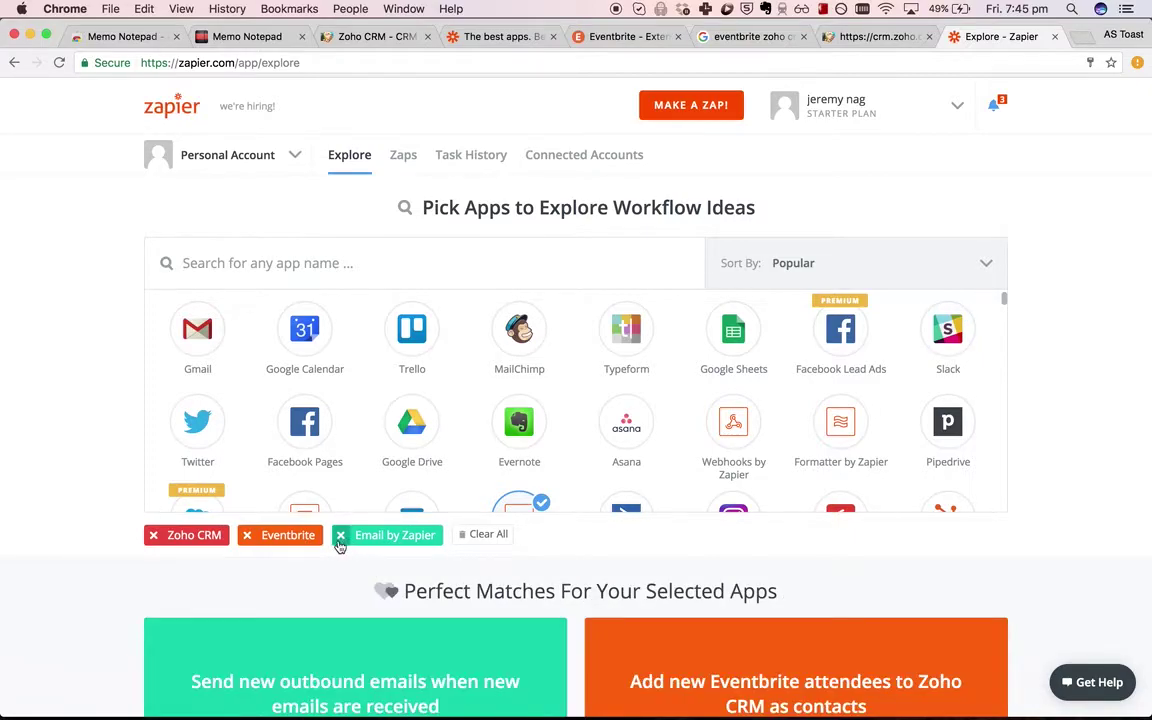
Open the 'Add new Eventbrite attendees to Zoho CRM as contacts' template.
scroll(377, 597, down, 5)
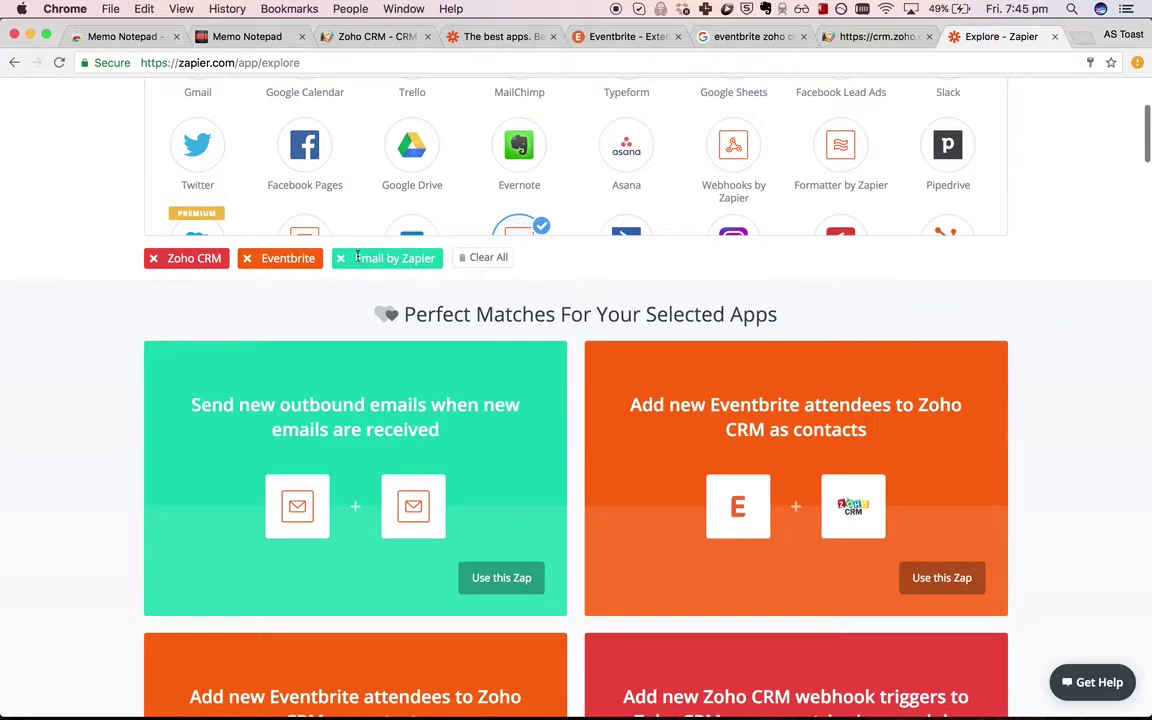
scroll(249, 483, down, 5)
scroll(250, 488, down, 2)
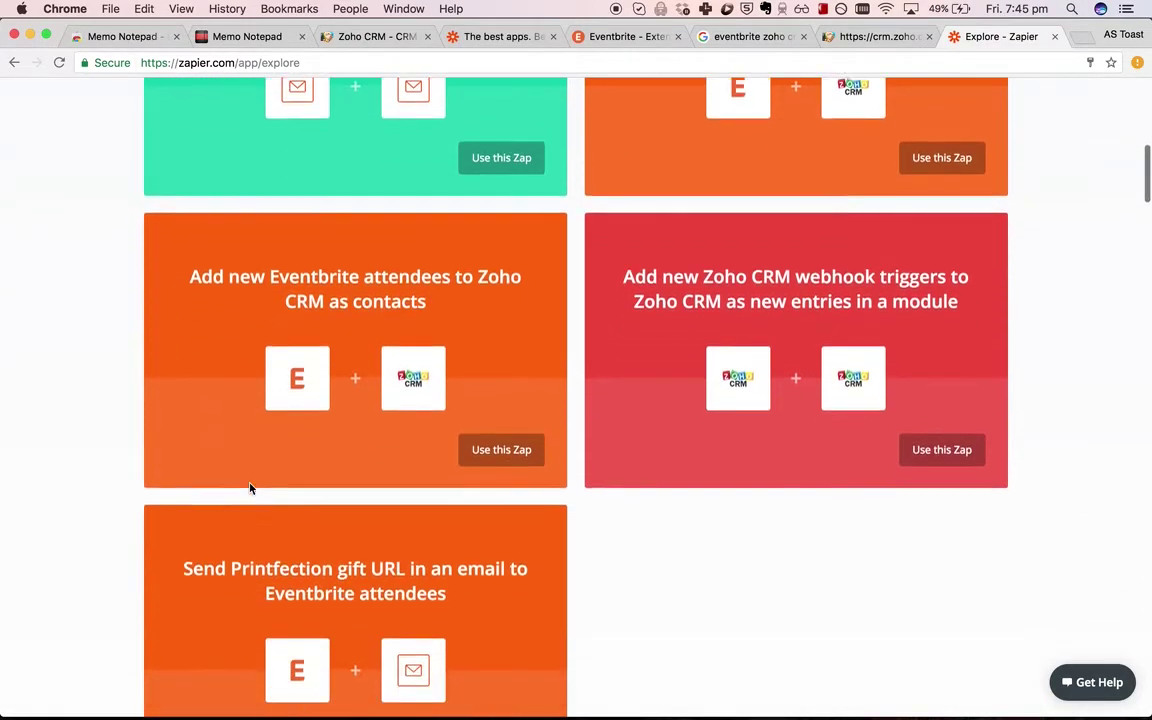
scroll(250, 488, down, 1)
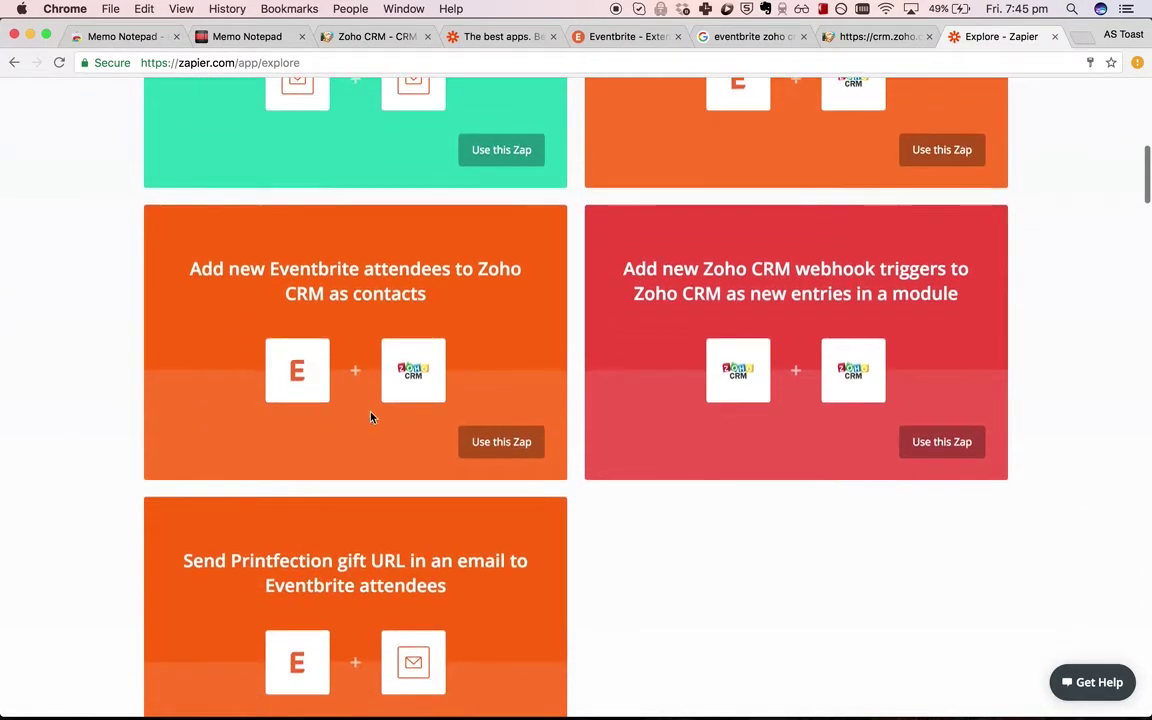
click(517, 457)
click(884, 41)
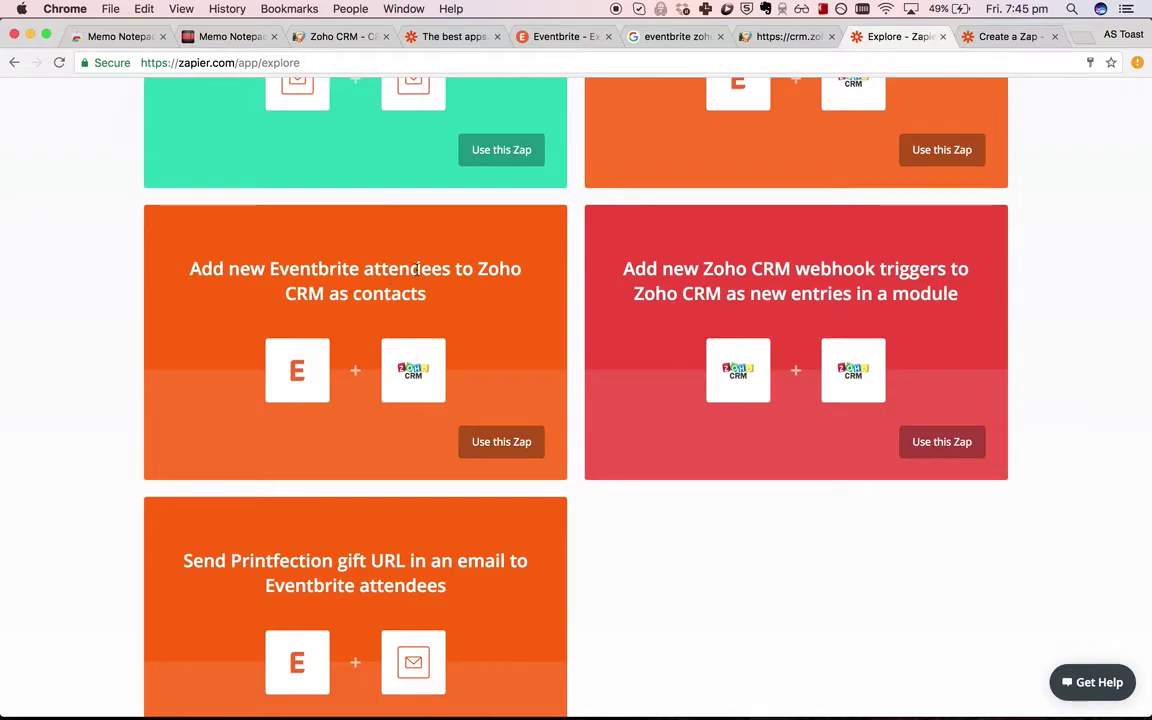
drag(432, 268, 299, 268)
Create the zap from the template with Eventbrite New Attendee as the trigger.
click(1008, 38)
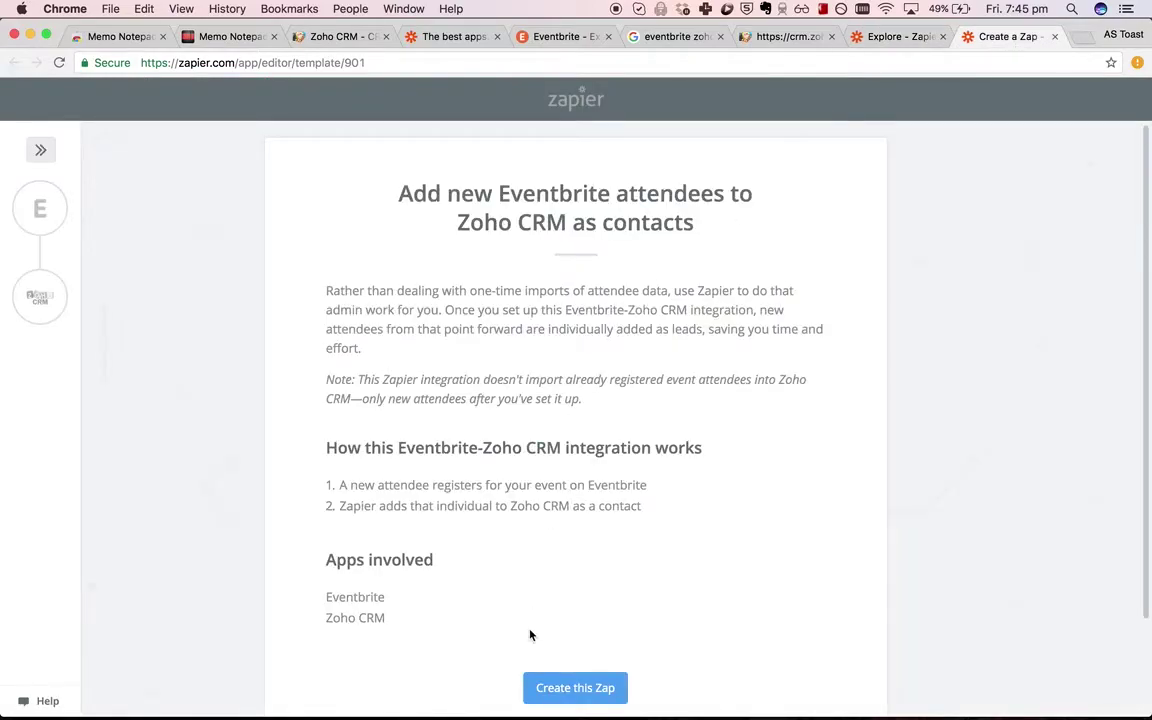
click(563, 688)
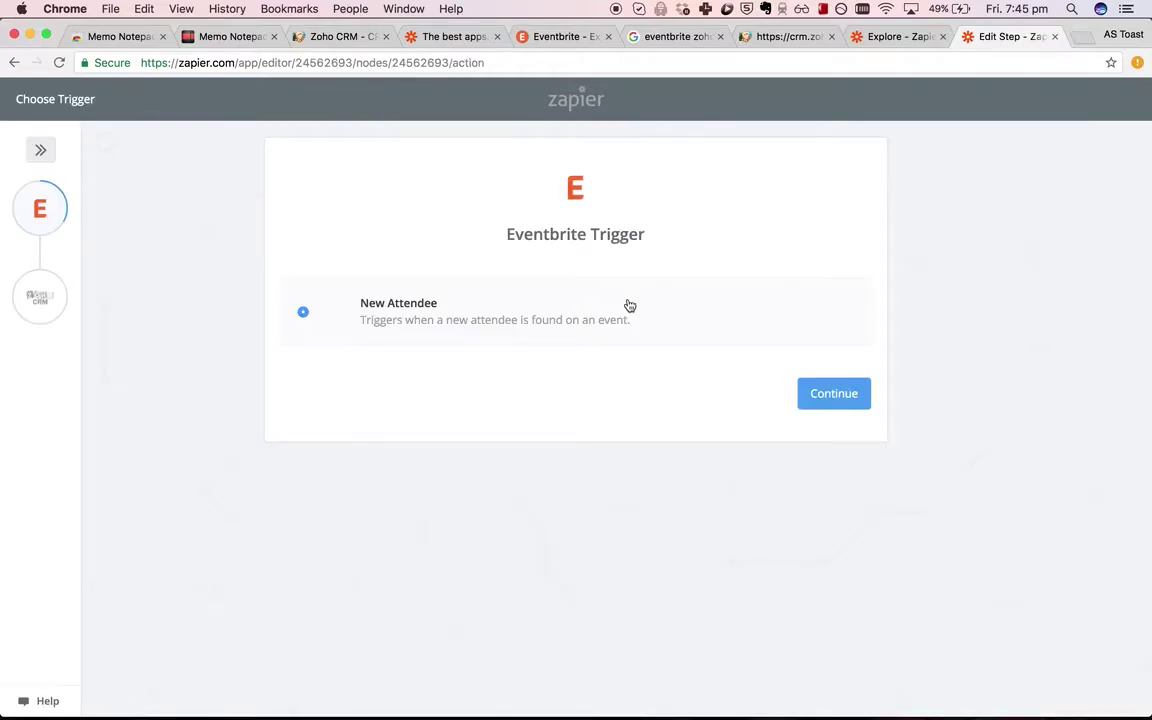
click(852, 398)
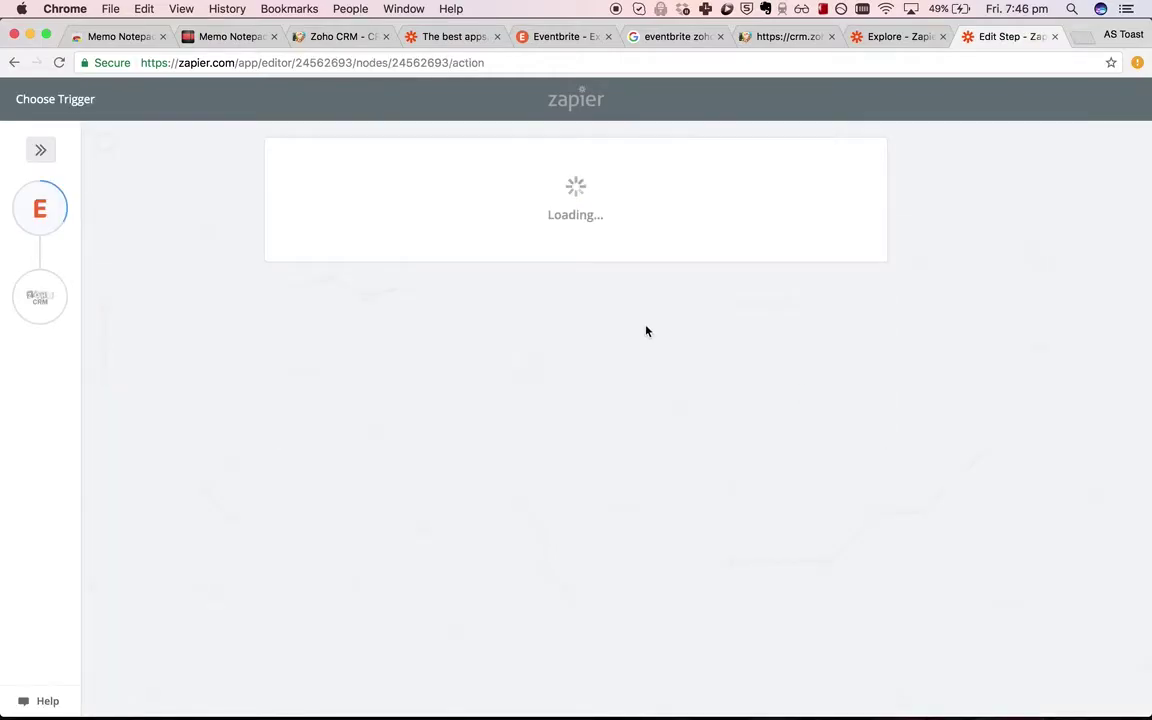
Connect an Eventbrite account by logging in and allowing Zapier access.
click(347, 316)
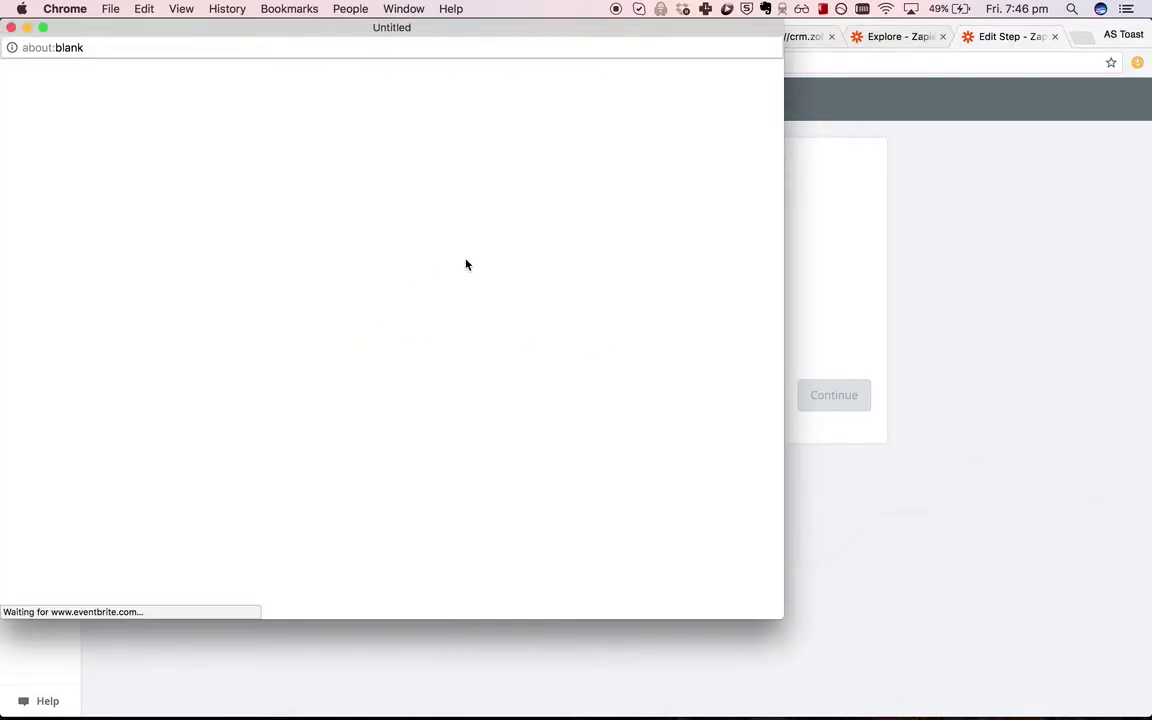
click(410, 355)
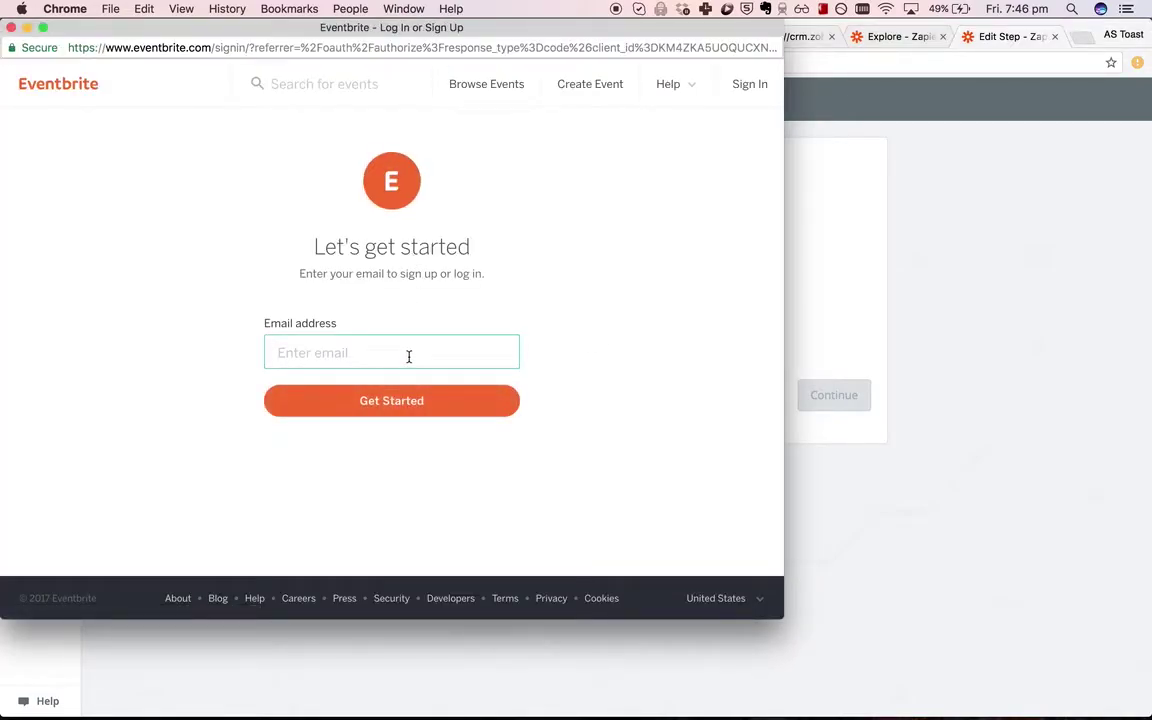
text(jere)
key(Down)
key(Return)
key(Return)
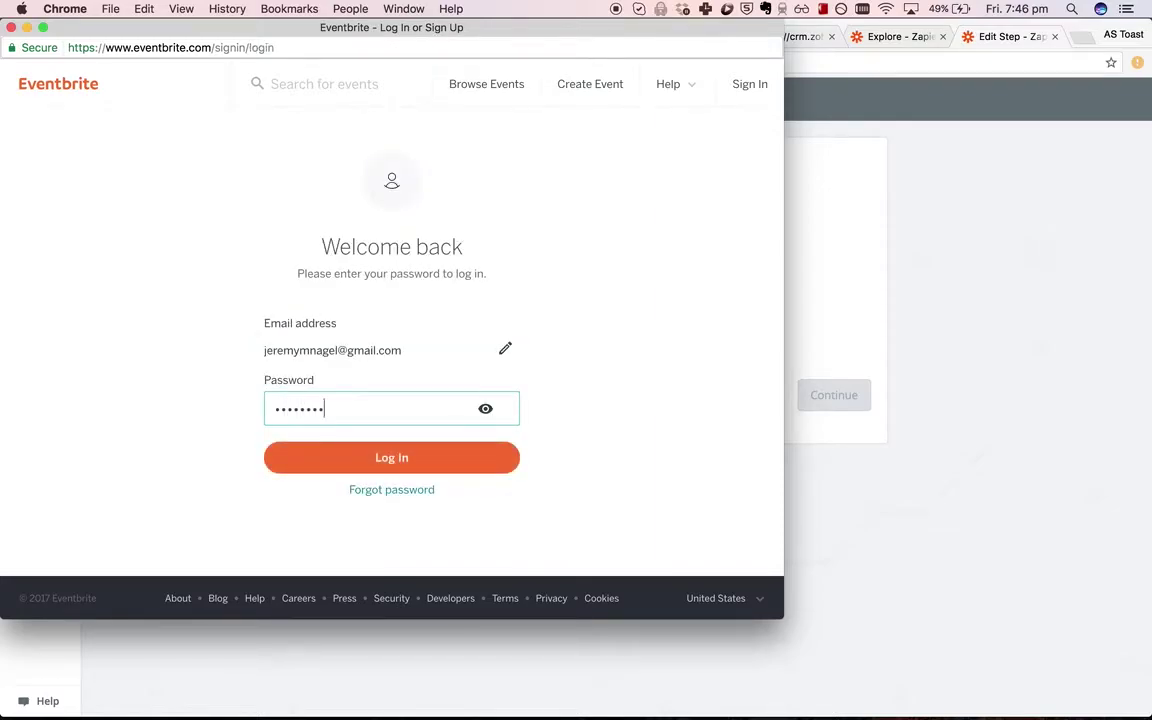
key(Return)
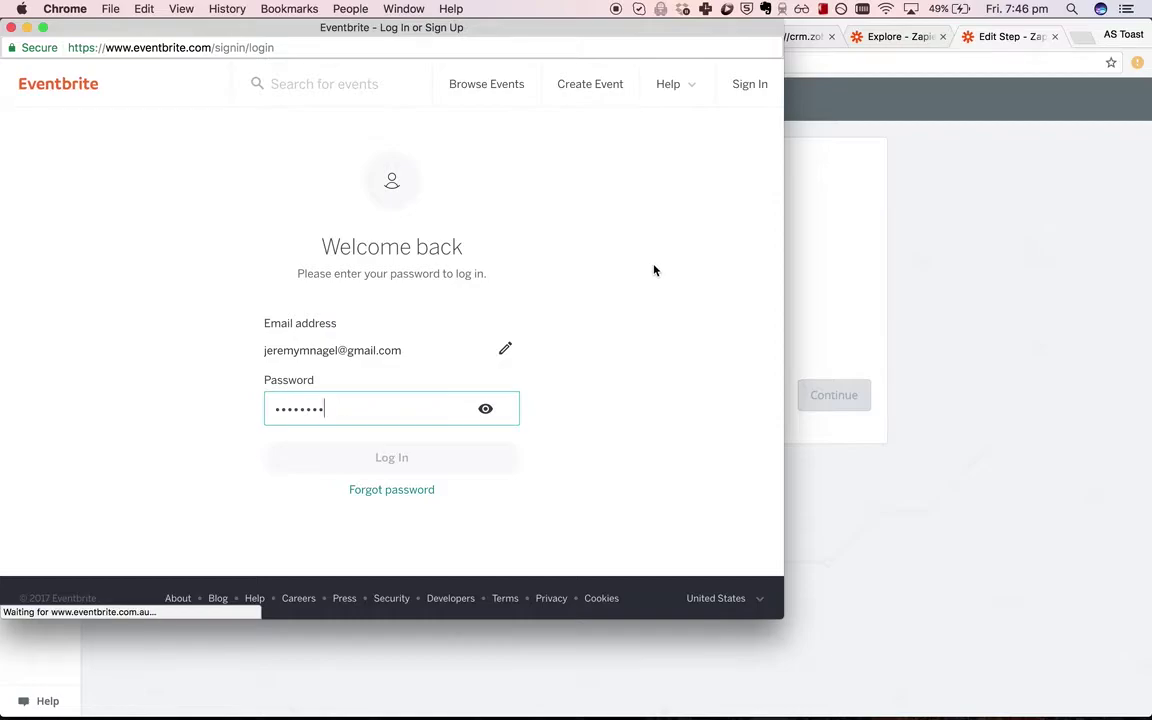
click(87, 364)
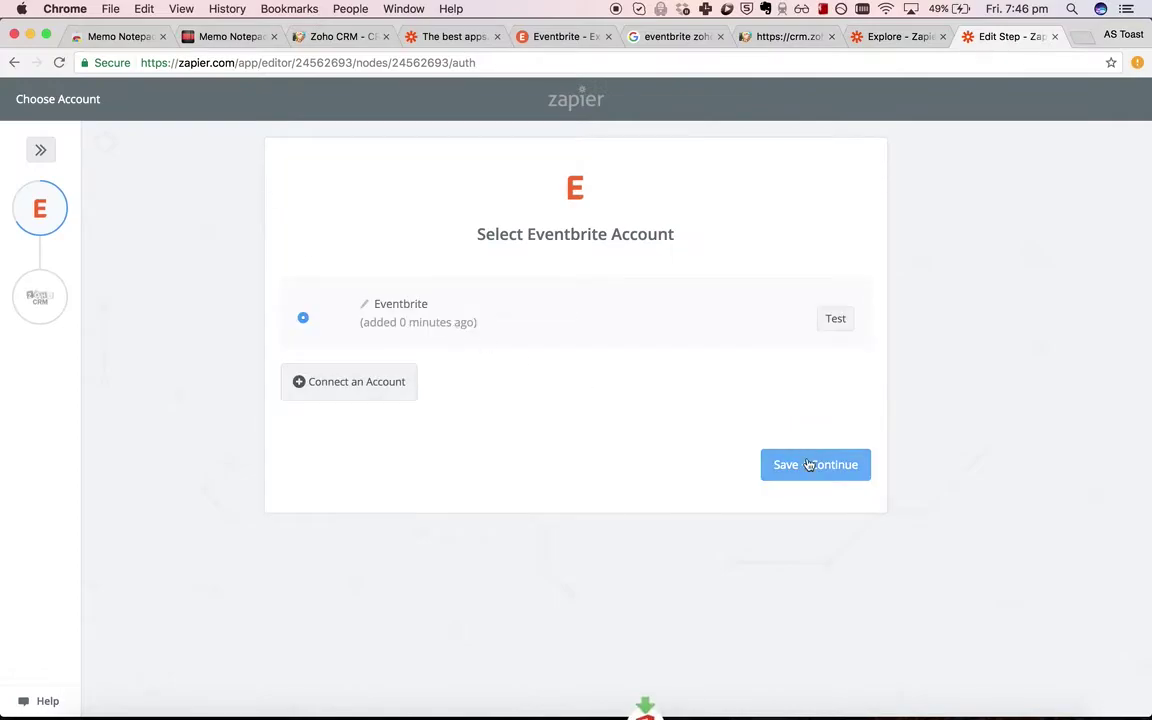
Save the Eventbrite account and leave the trigger's event choice empty.
click(813, 465)
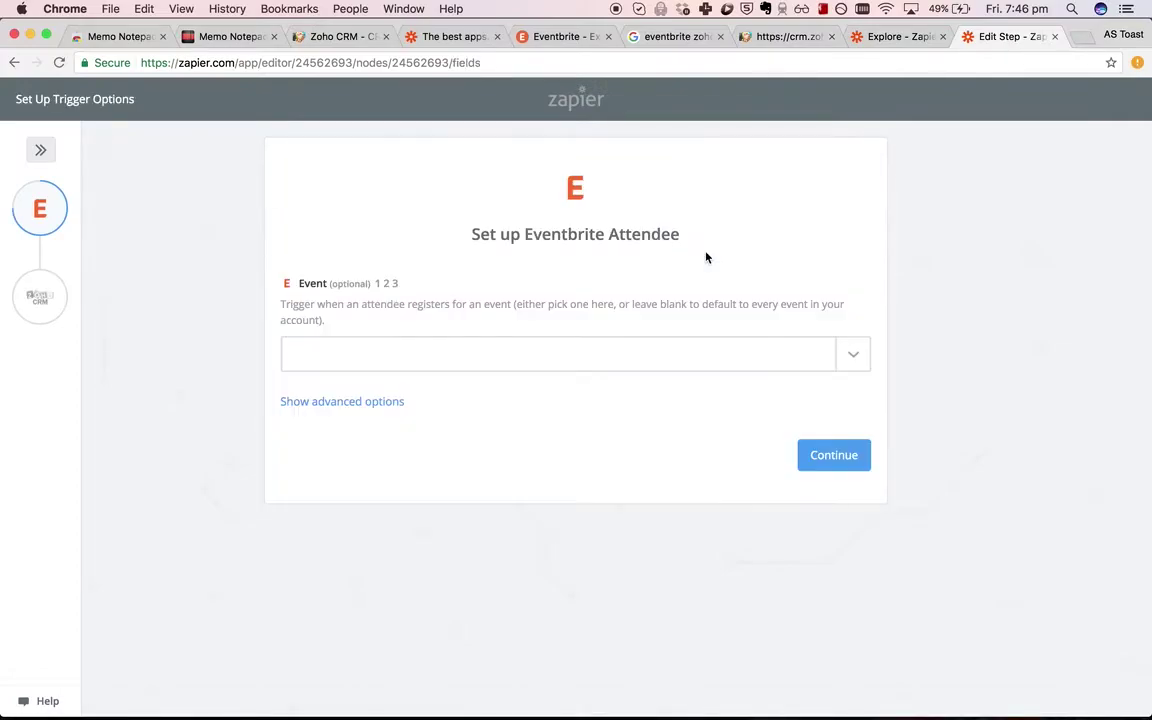
click(575, 359)
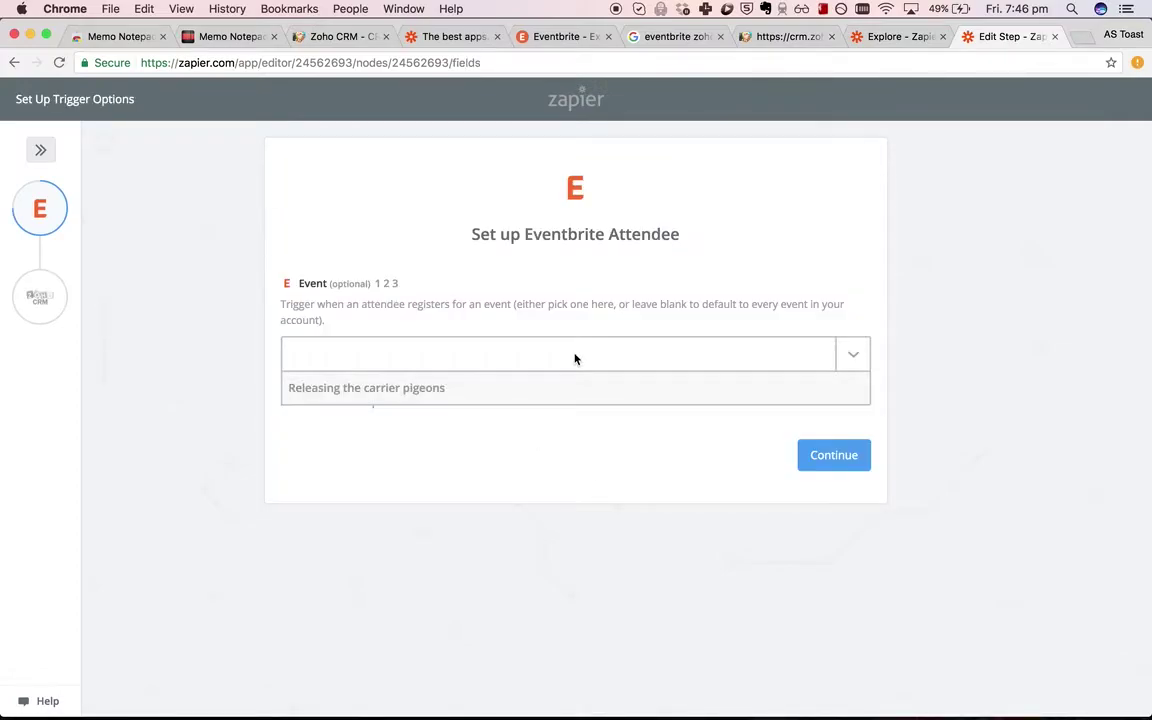
click(635, 307)
double_click(635, 307)
click(635, 307)
click(635, 307)
Keep the advanced Event Status option set to Live and save the trigger options.
click(392, 401)
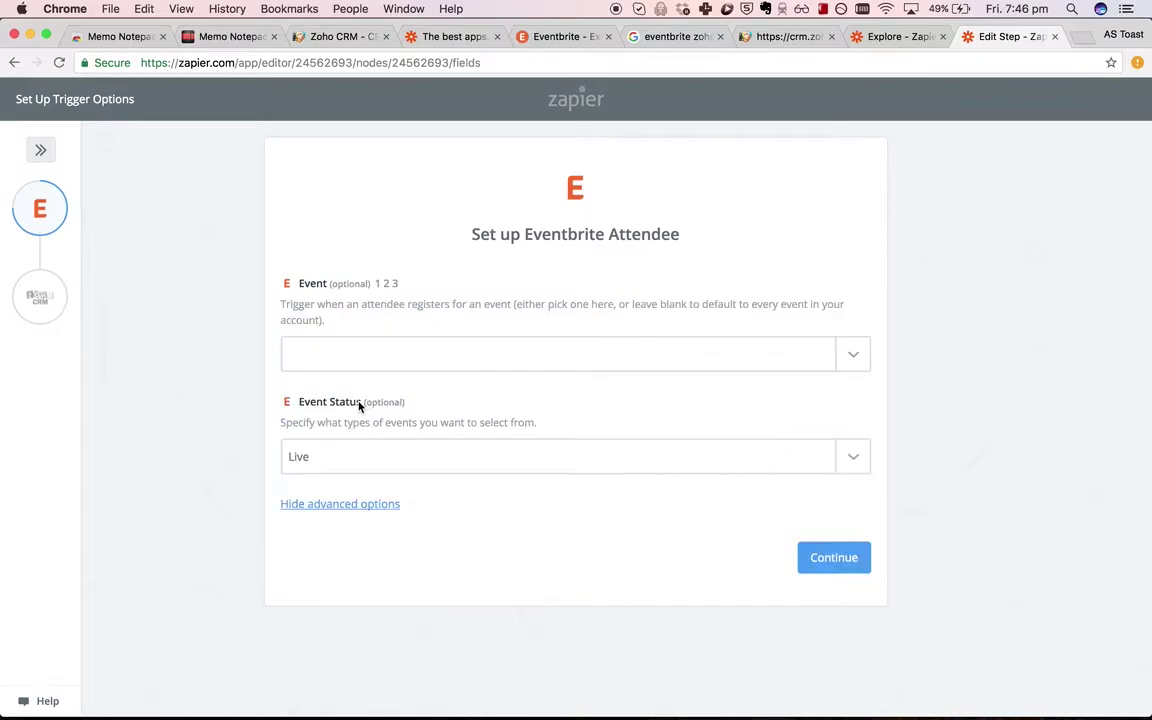
click(540, 460)
scroll(668, 427, down, 2)
click(948, 337)
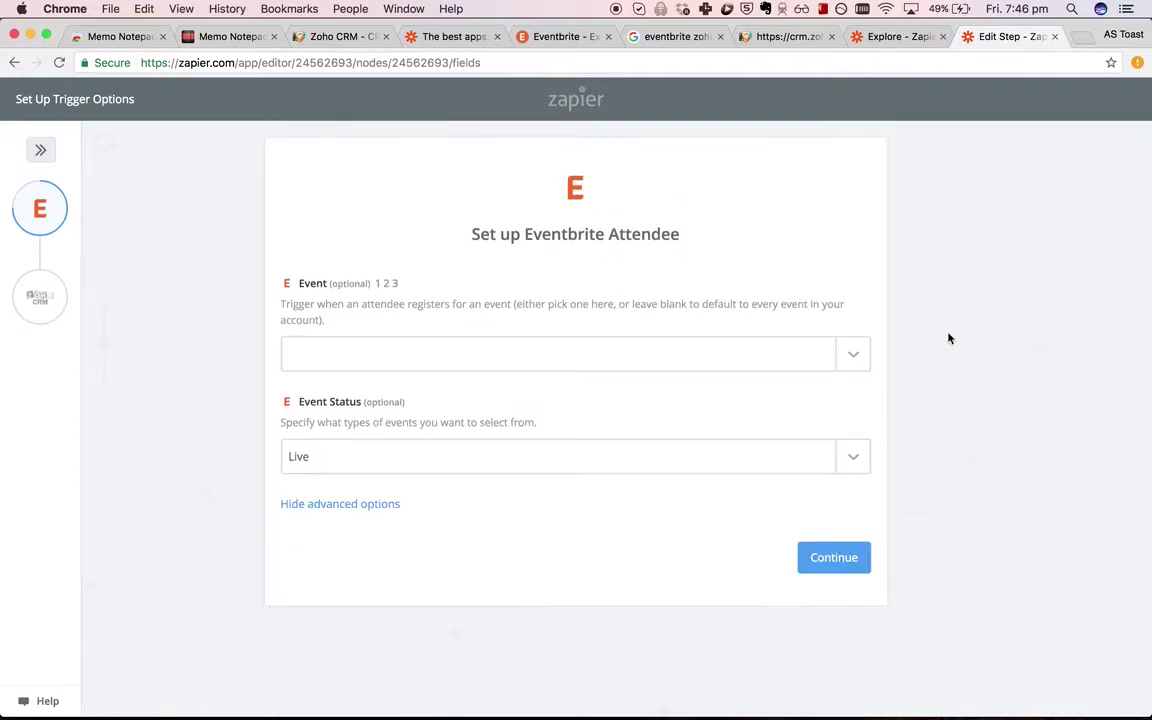
click(834, 558)
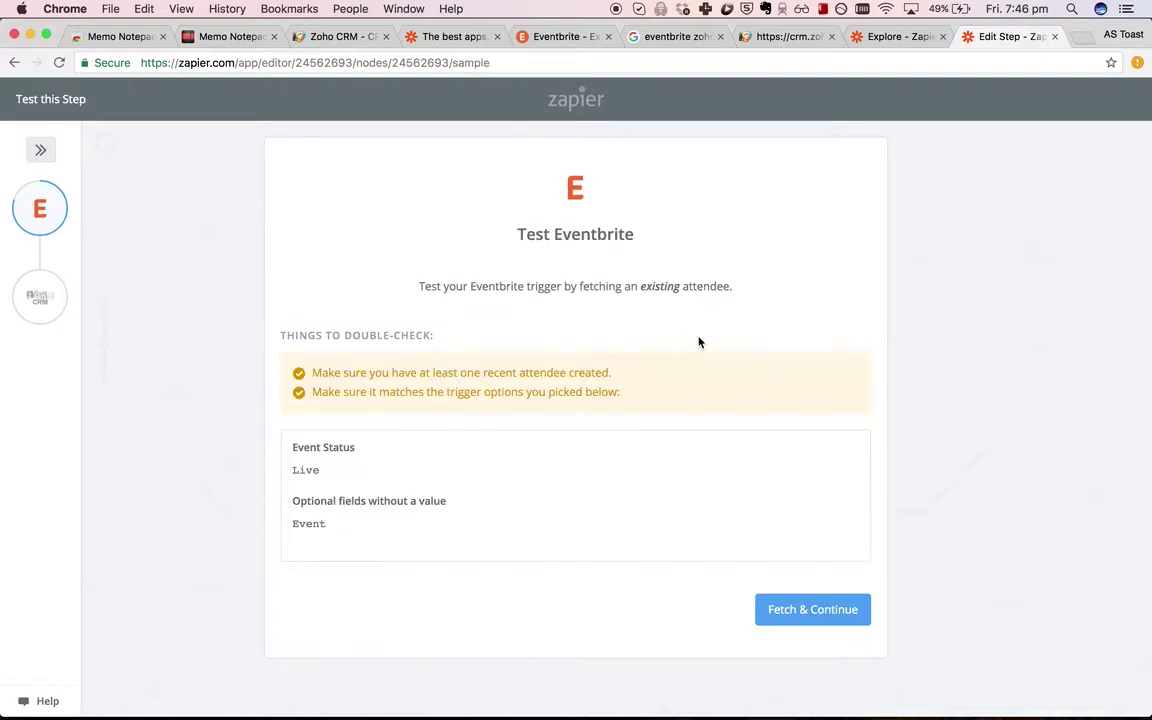
Skip the Eventbrite trigger test, use sample data, and continue to the Zoho CRM action.
click(815, 603)
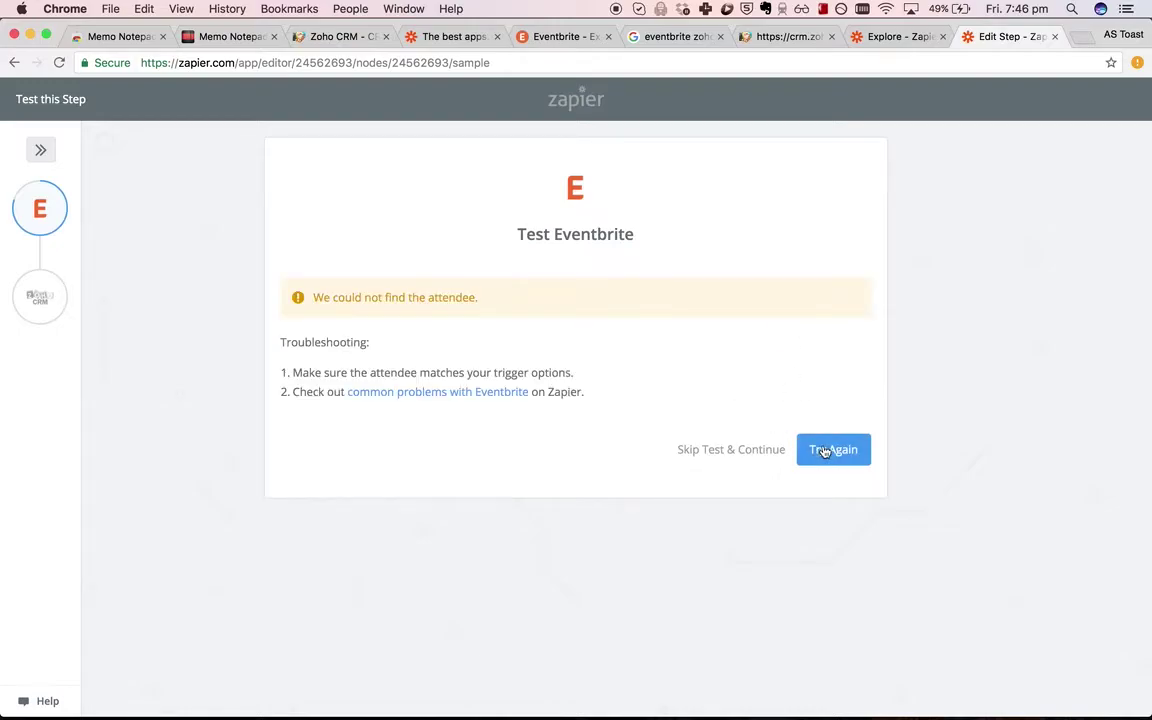
click(565, 30)
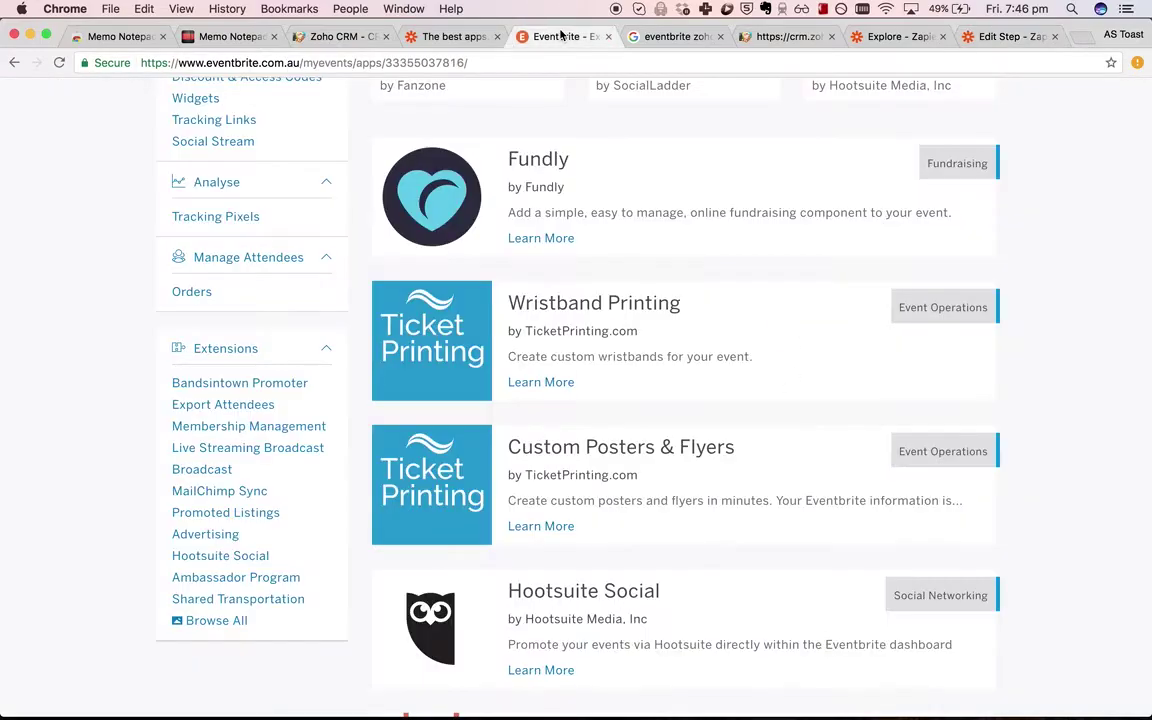
click(893, 36)
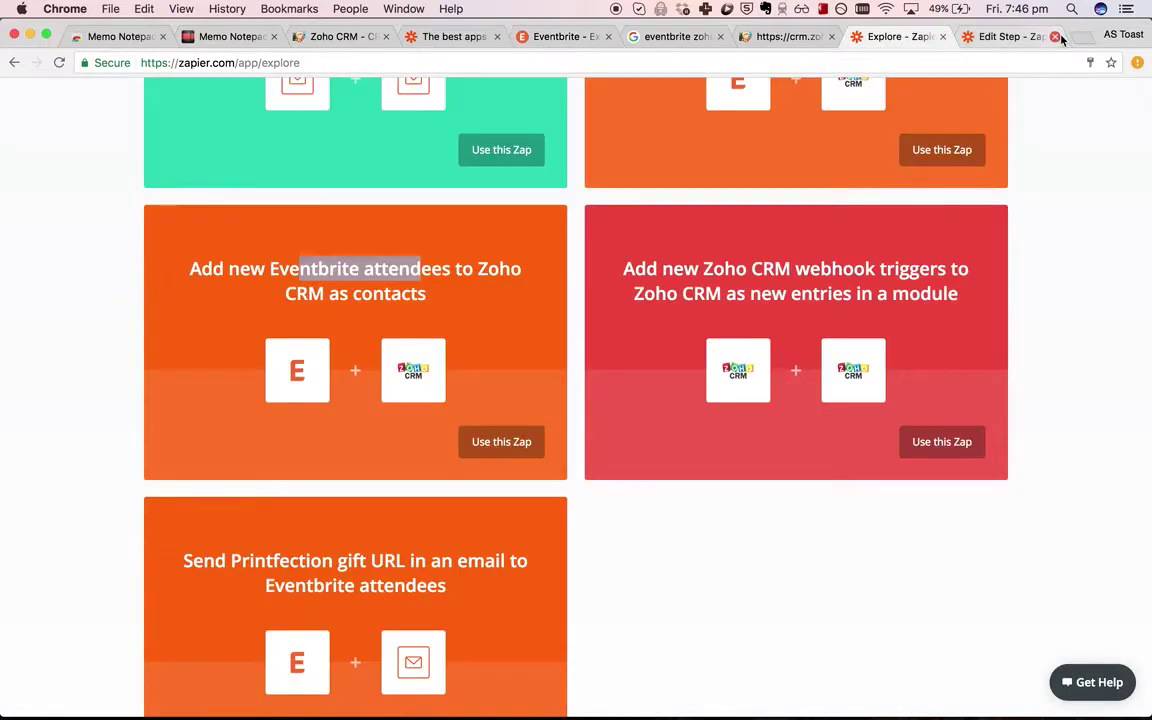
click(1010, 36)
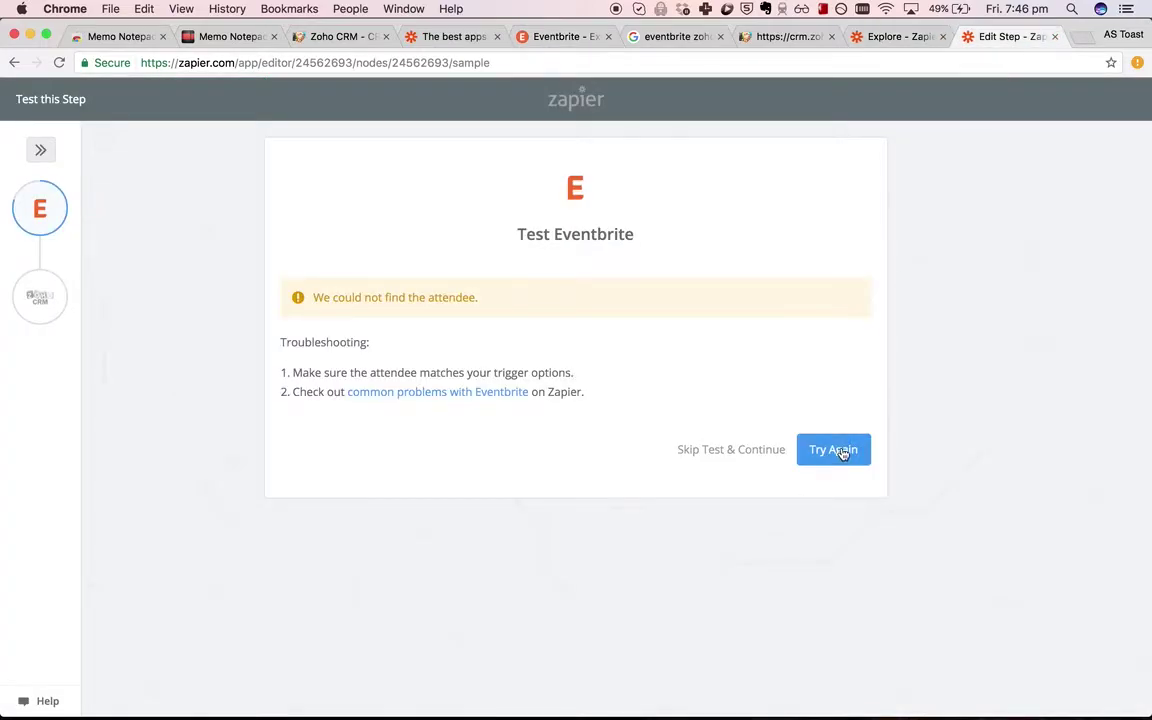
click(733, 460)
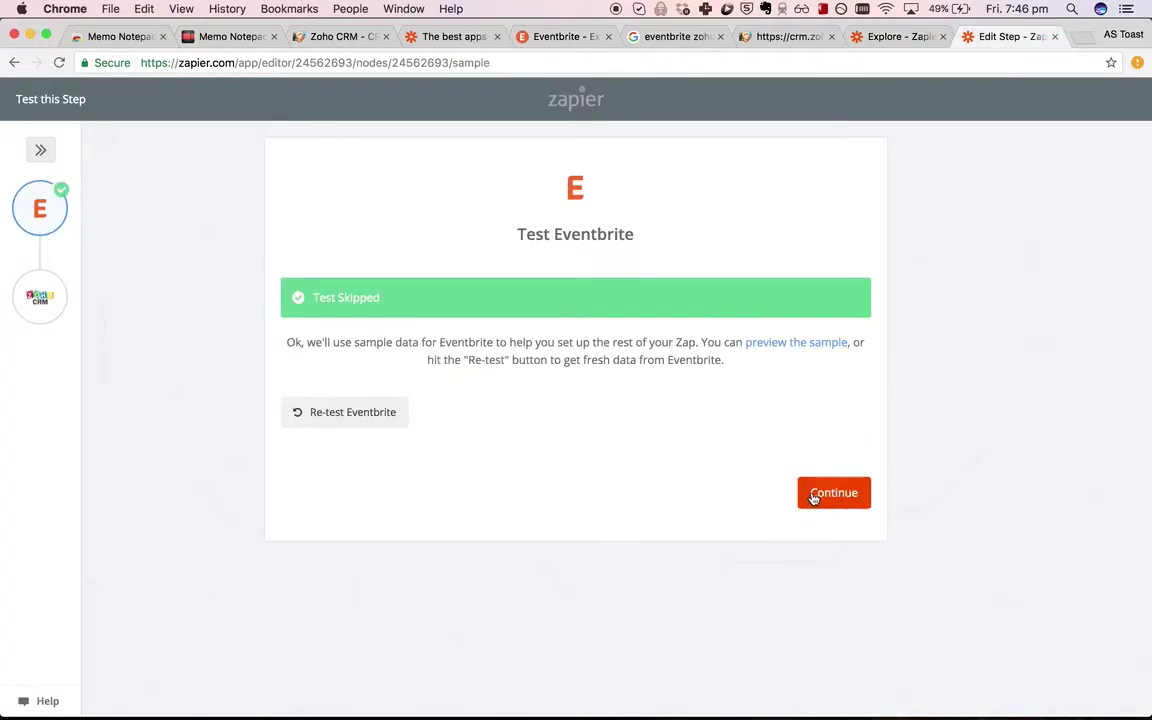
click(814, 493)
Connect a new Zoho CRM account on zoho.com using a generated auth token.
click(832, 461)
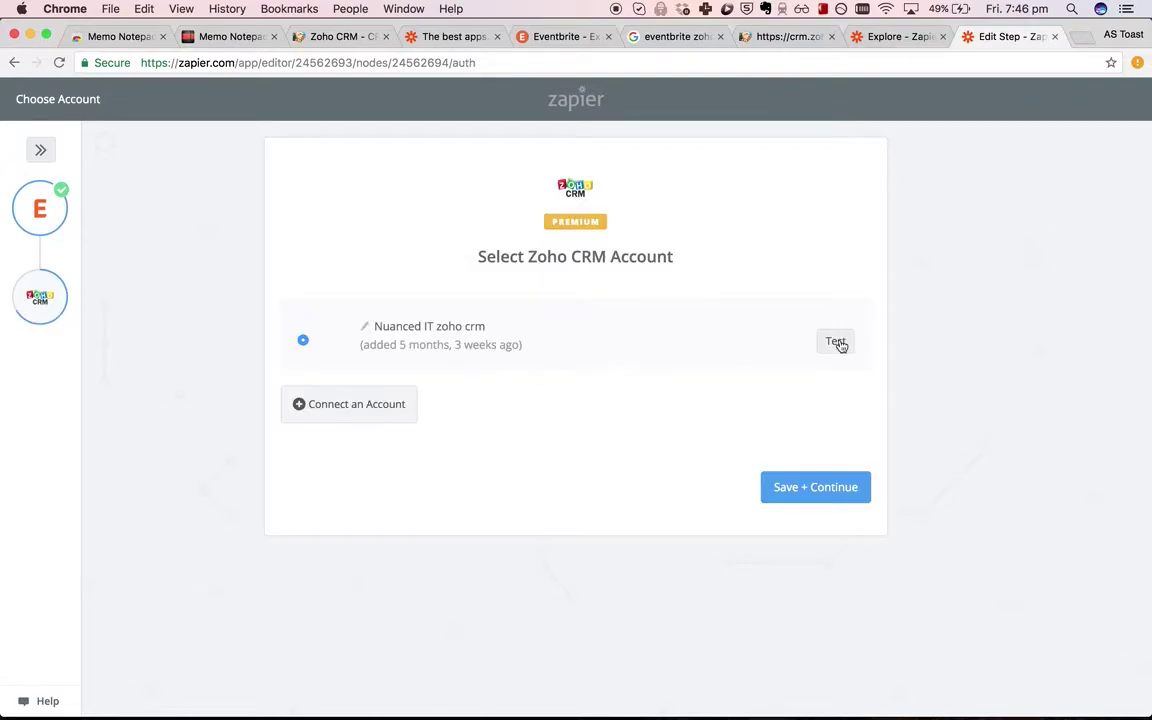
click(397, 414)
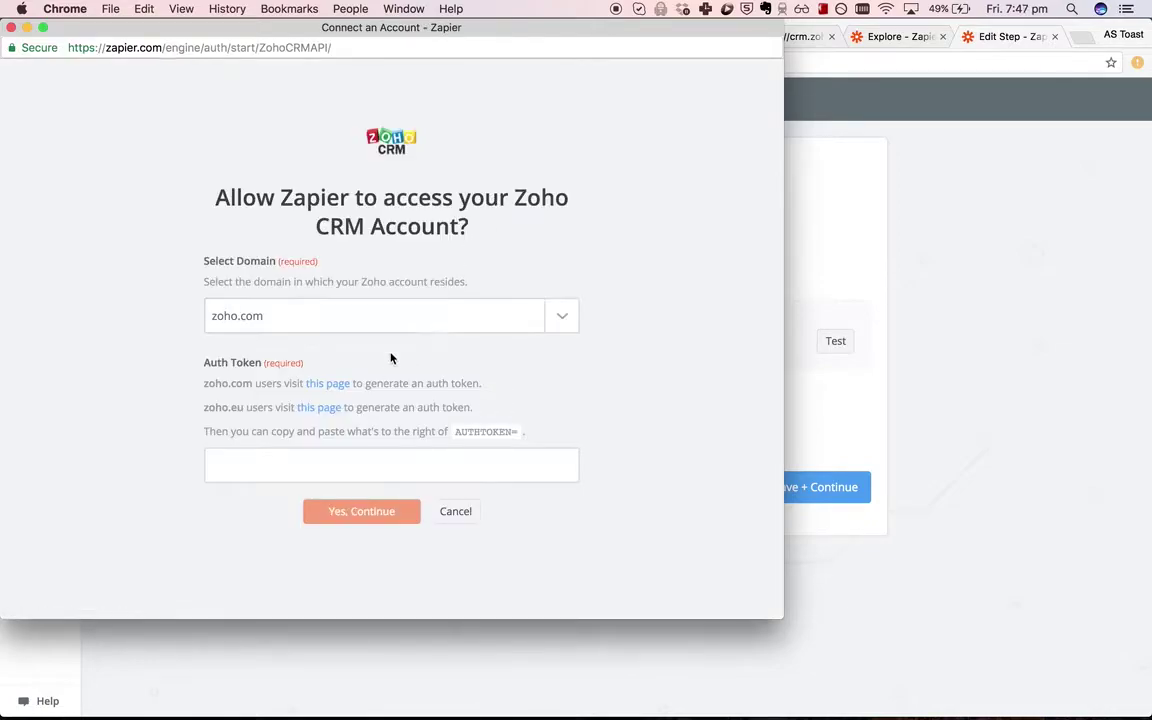
click(515, 316)
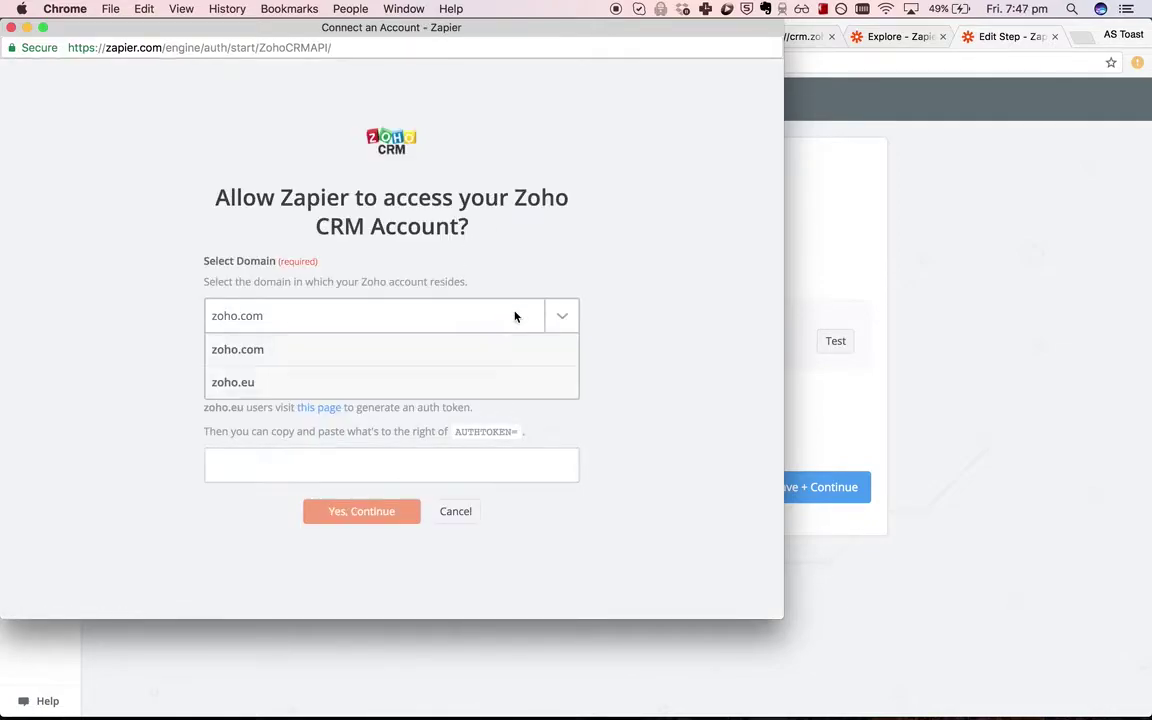
click(680, 308)
click(944, 365)
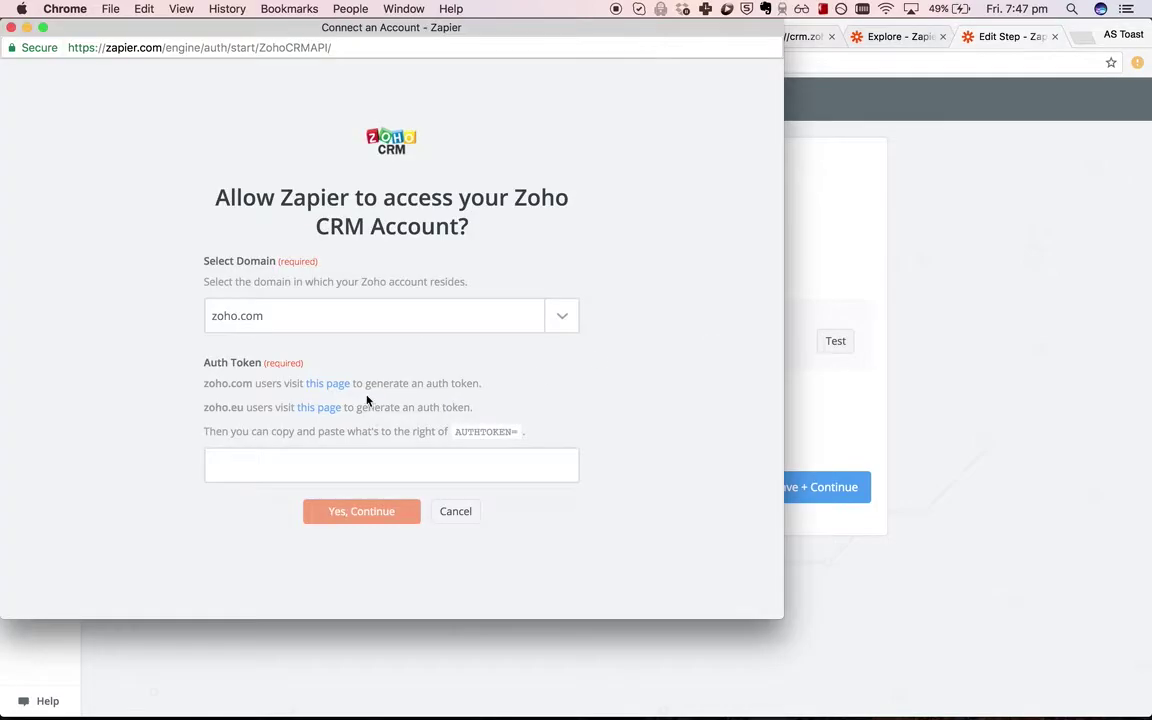
click(328, 384)
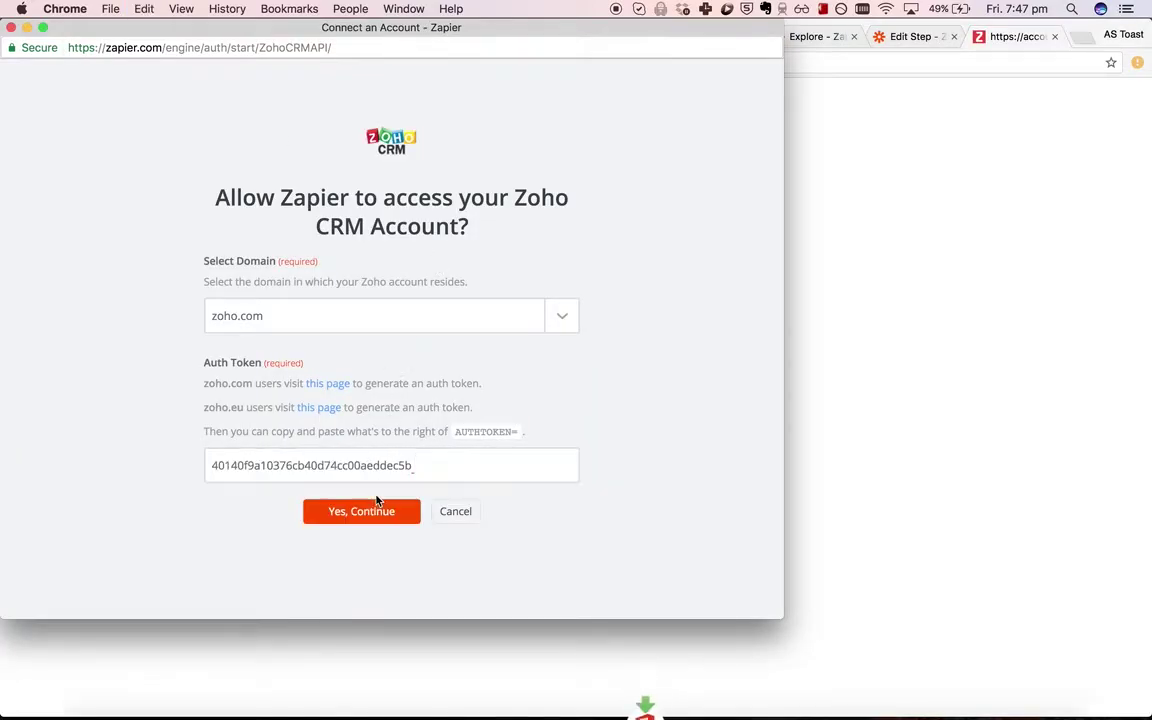
click(377, 512)
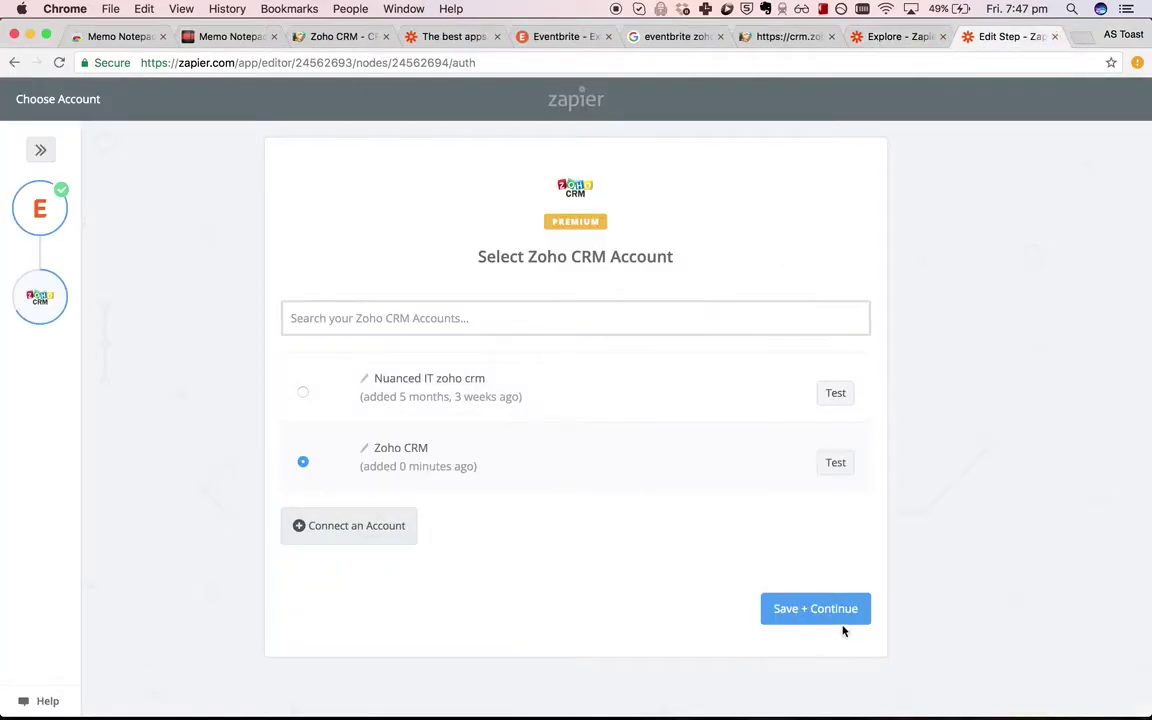
Rename the Zoho CRM account to 'Toastmasters CRM' and save.
click(364, 449)
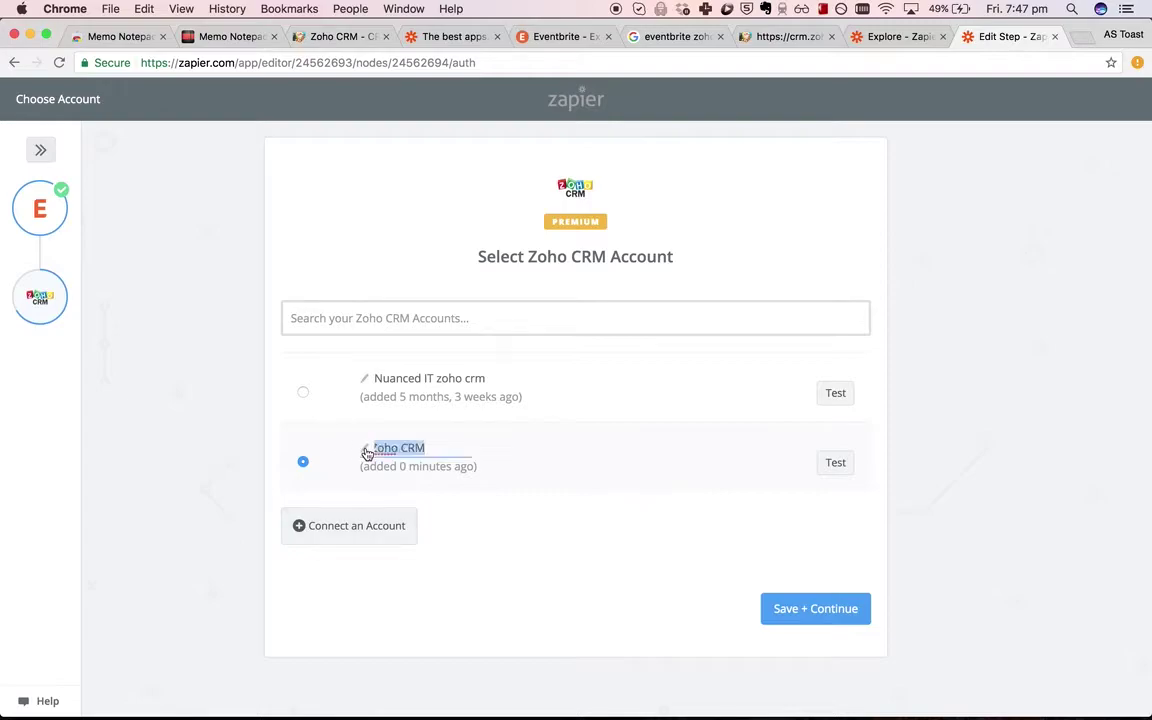
text(Toastmaster)
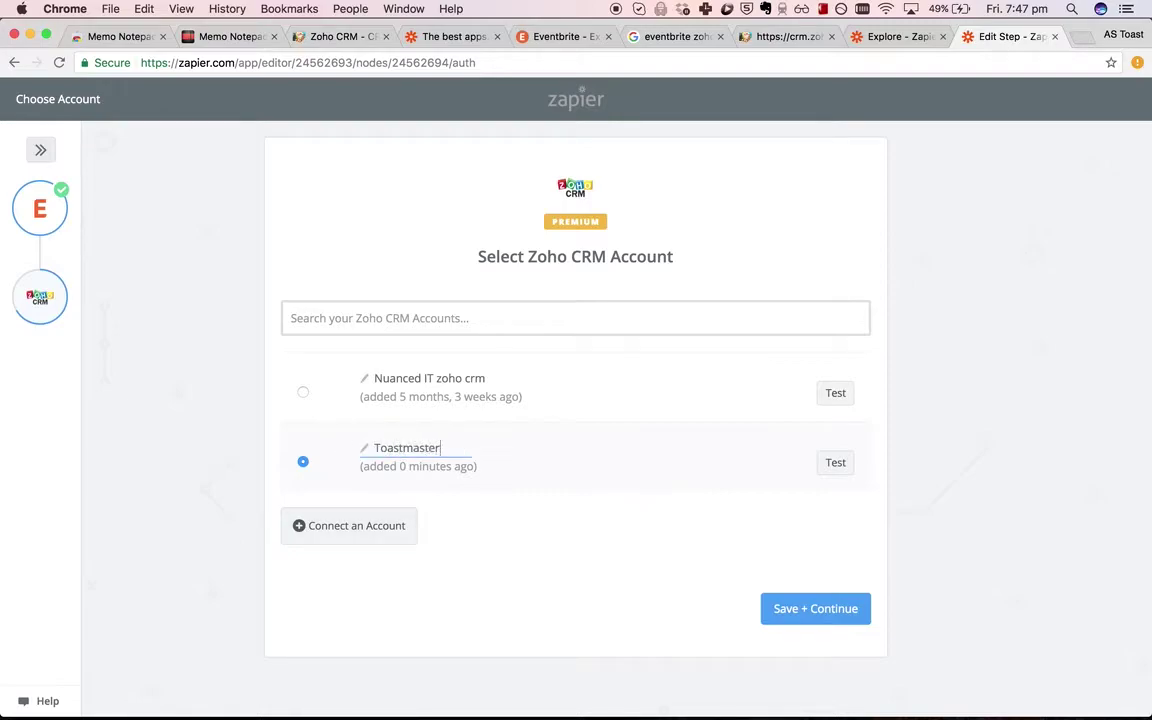
text(s CRM)
click(825, 607)
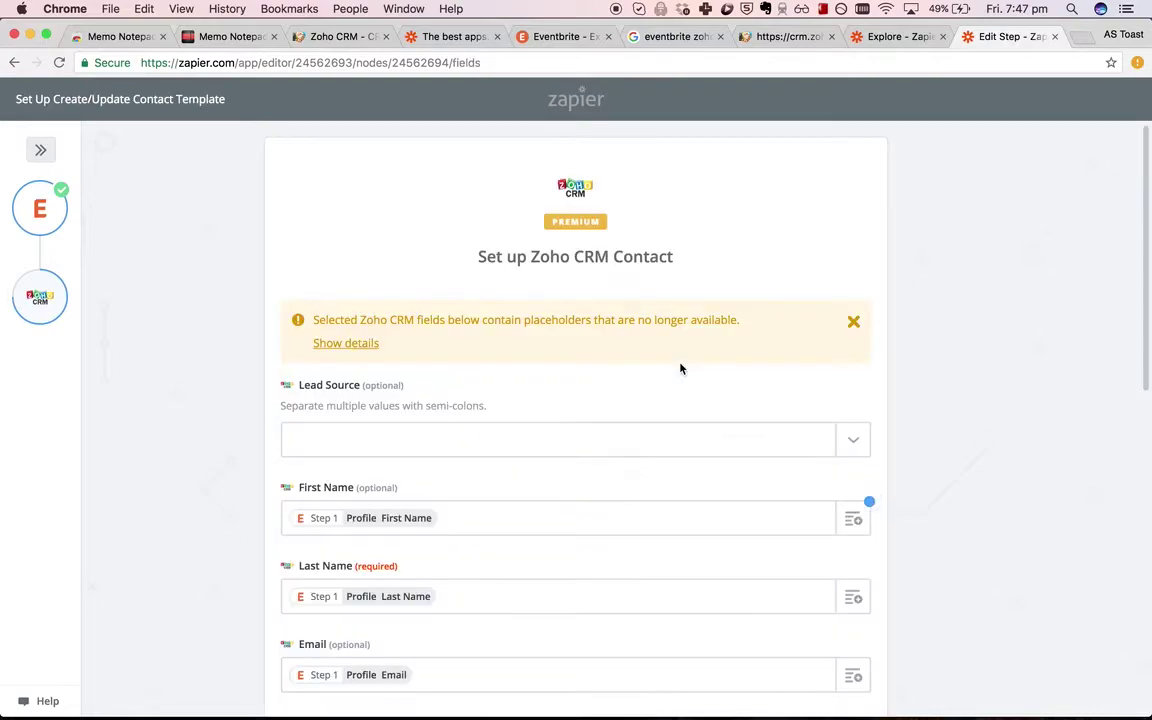
Set the contact's Lead Source to EventBrite.
click(588, 444)
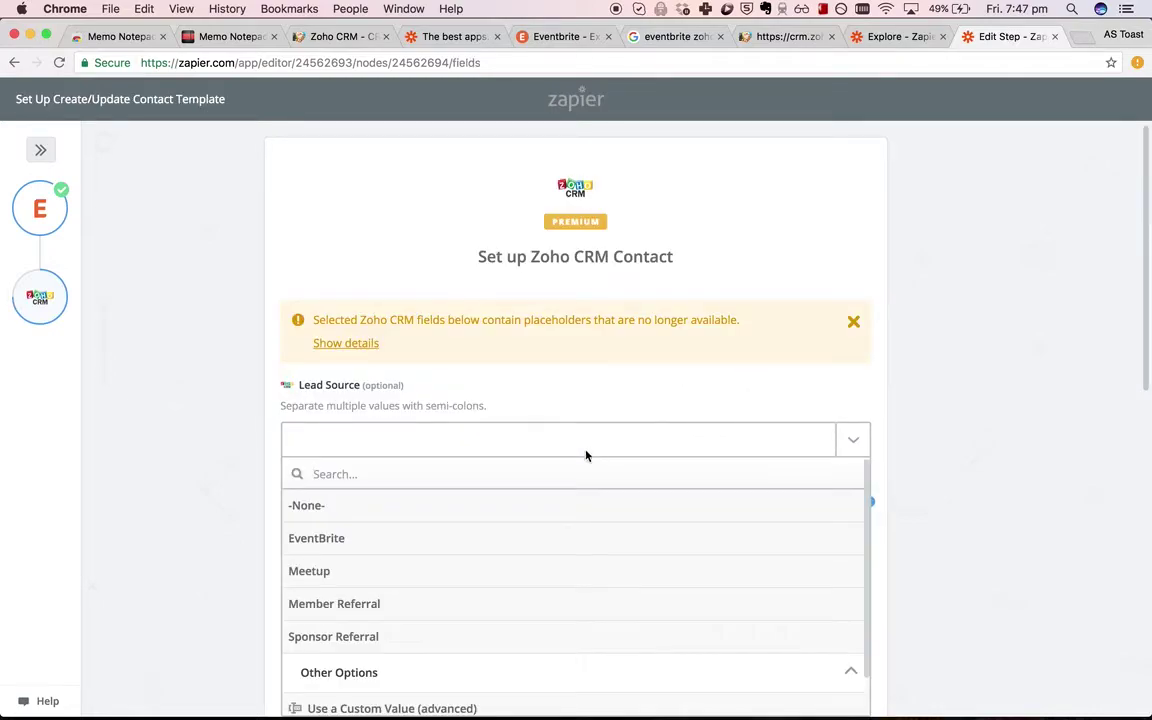
click(514, 541)
scroll(943, 468, down, 2)
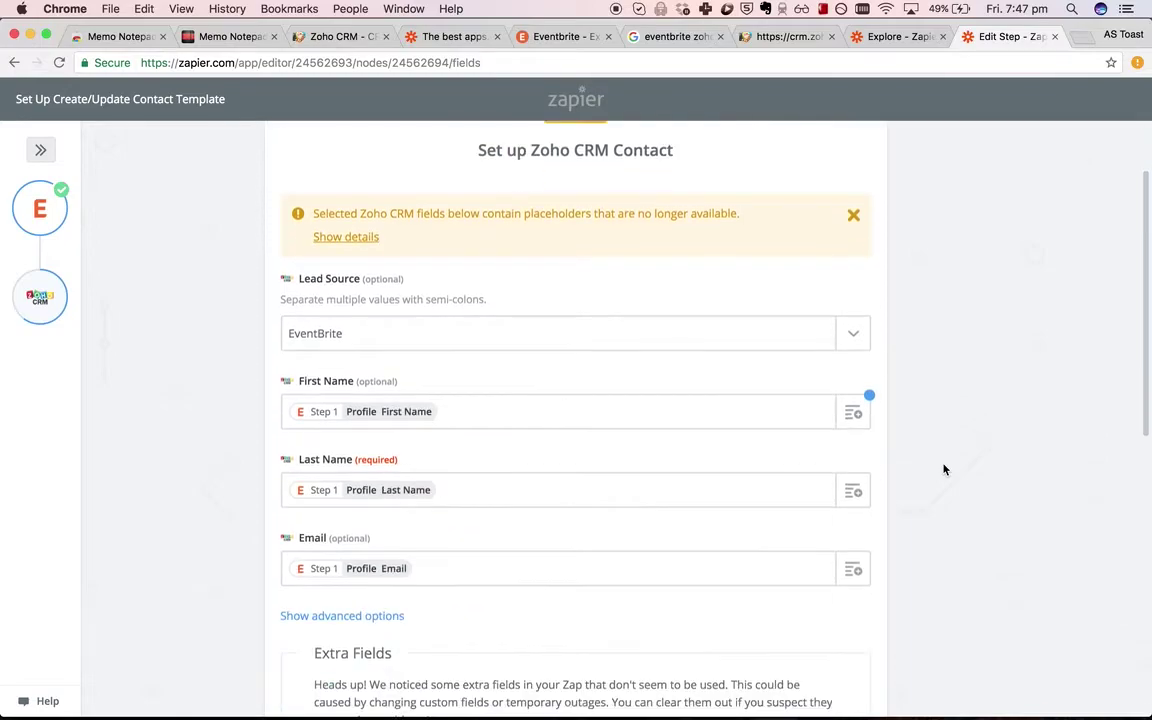
scroll(943, 468, down, 7)
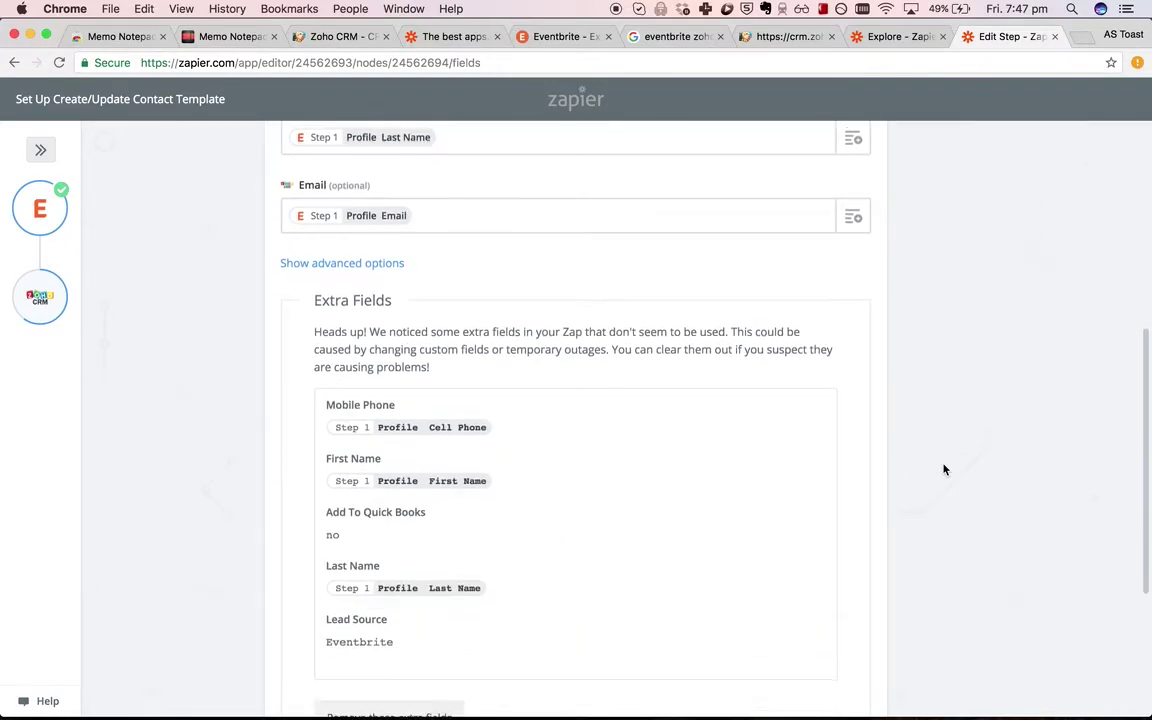
scroll(943, 468, down, 2)
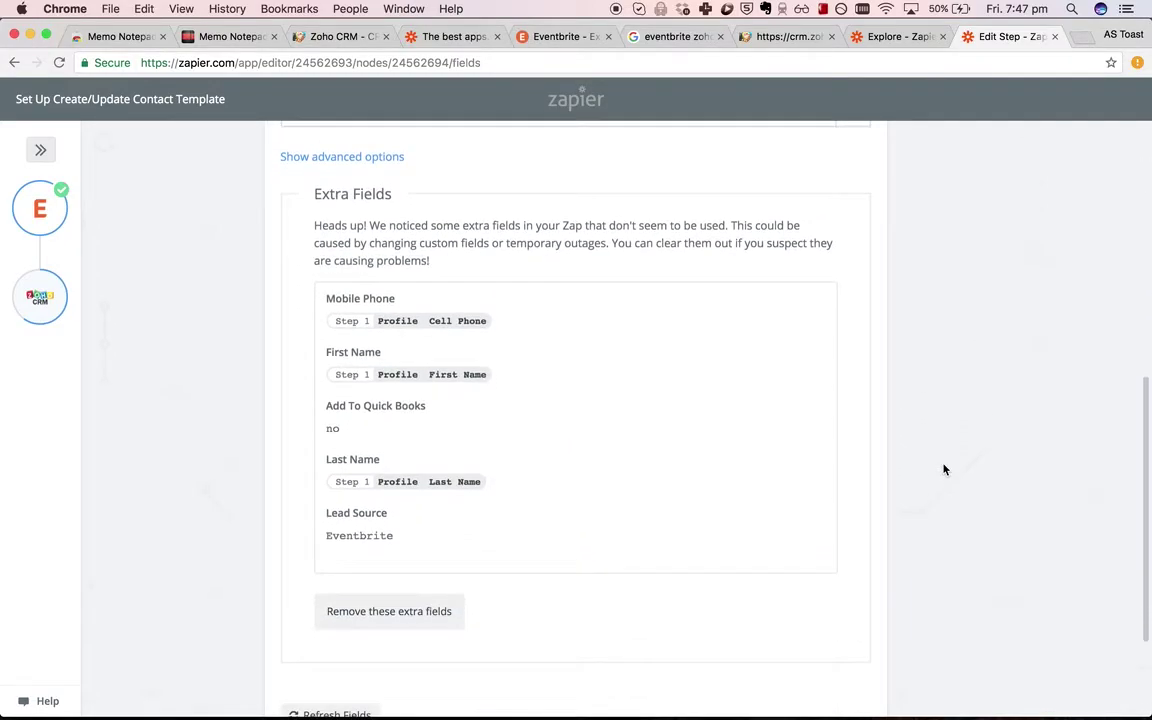
scroll(943, 468, down, 2)
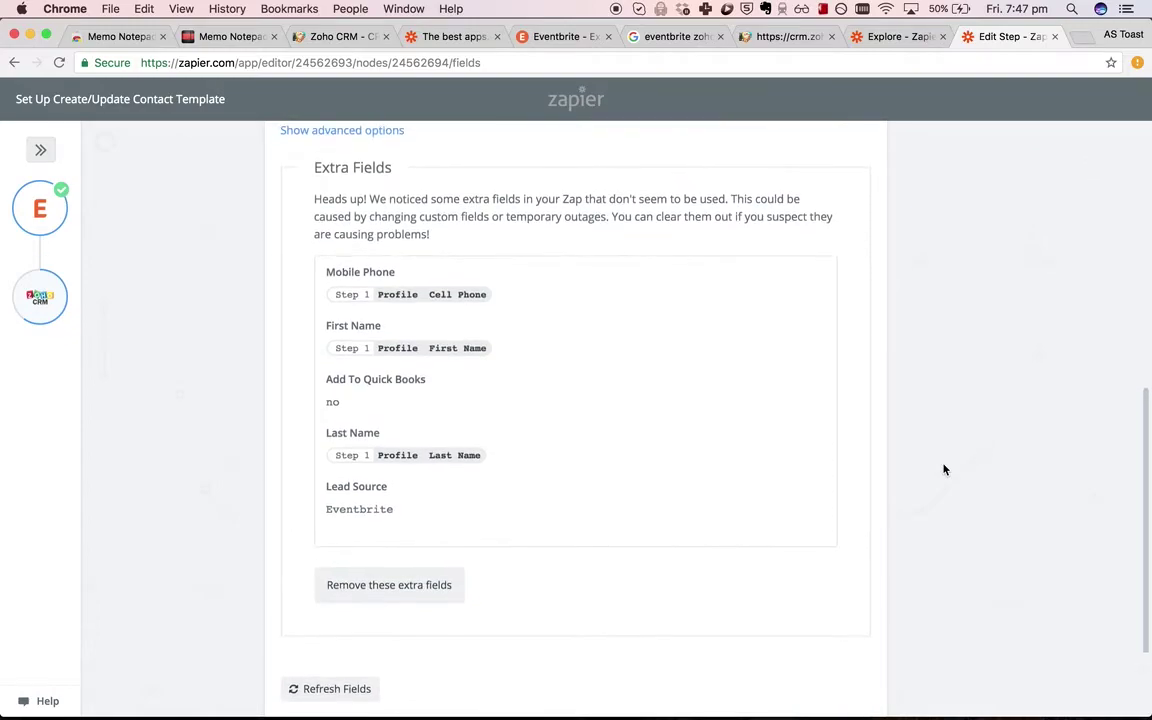
Review the Extra Fields list, noting the unused Add To Quick Books field.
scroll(943, 468, up, 2)
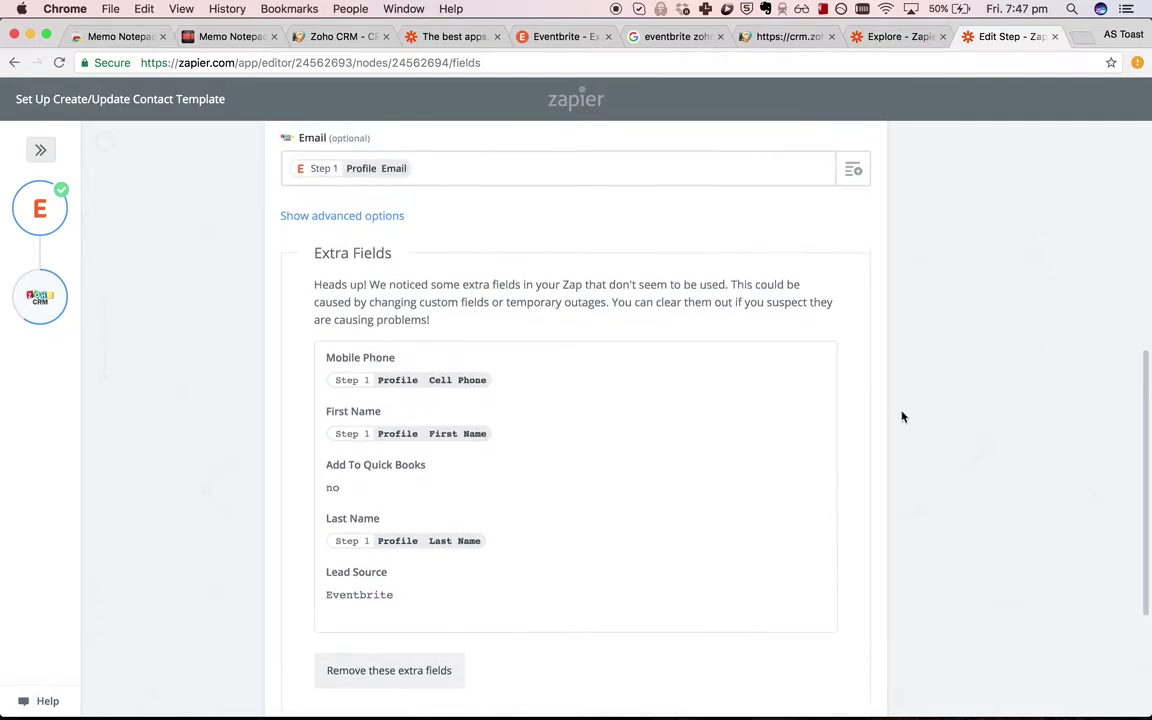
scroll(329, 300, down, 3)
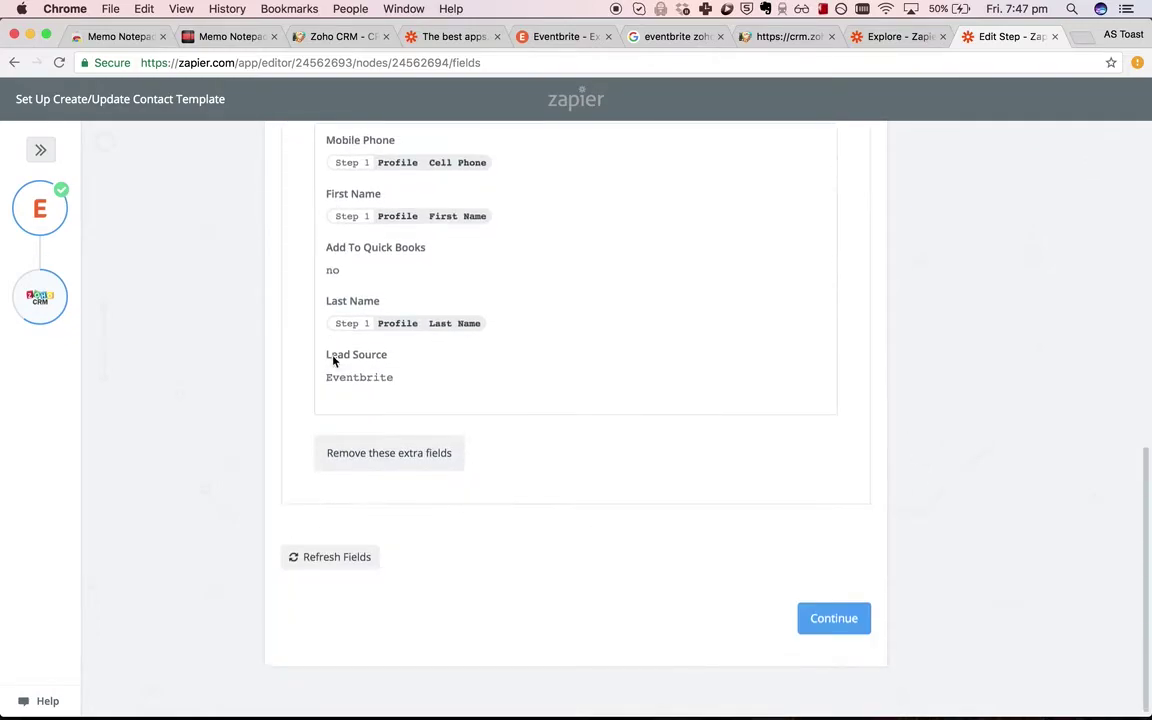
scroll(334, 362, up, 4)
scroll(334, 362, down, 1)
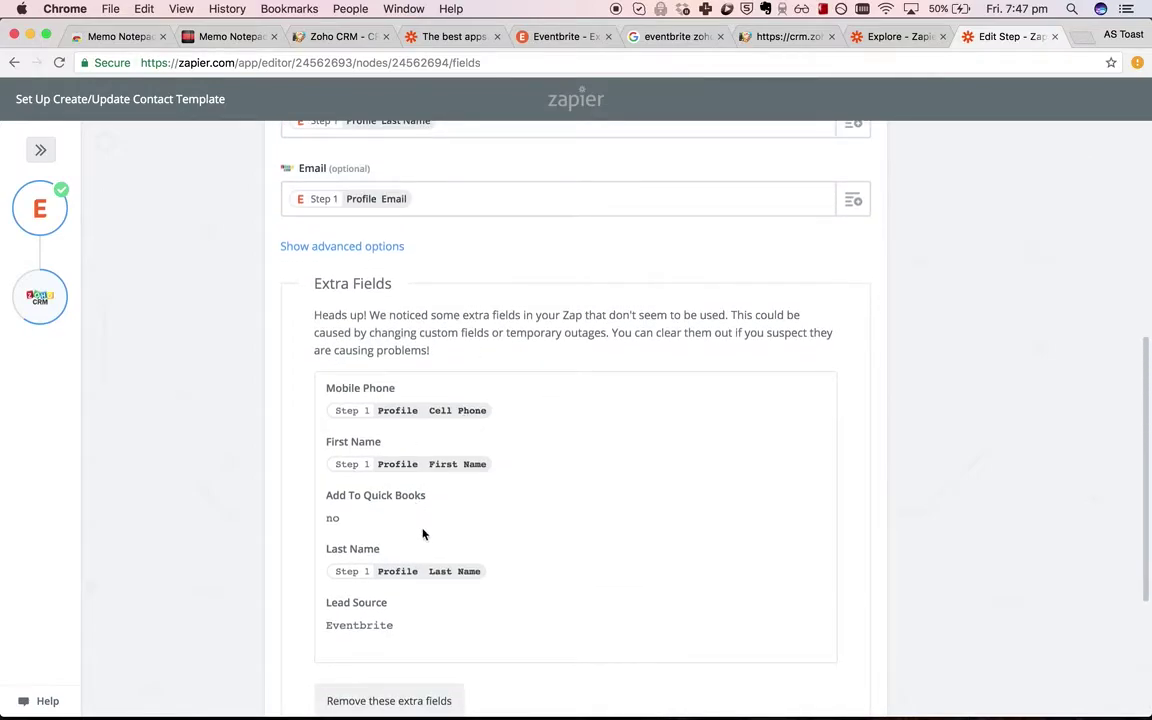
scroll(377, 571, up, 5)
scroll(429, 560, down, 1)
scroll(427, 563, down, 4)
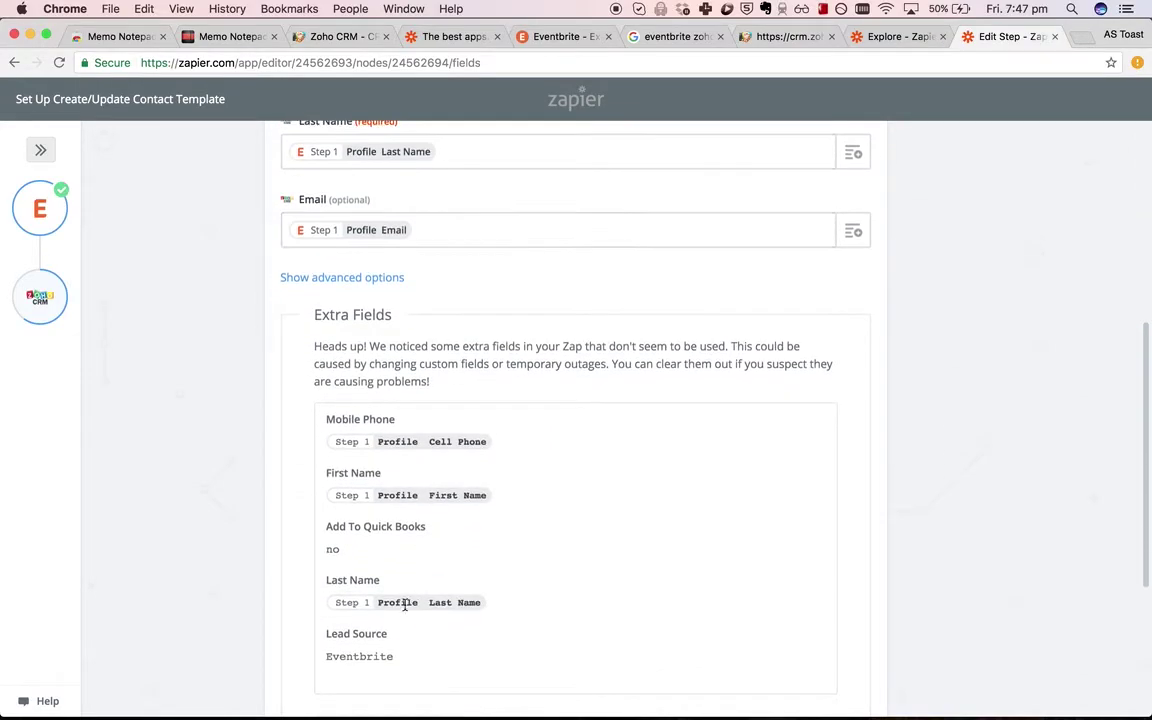
drag(377, 561, 317, 526)
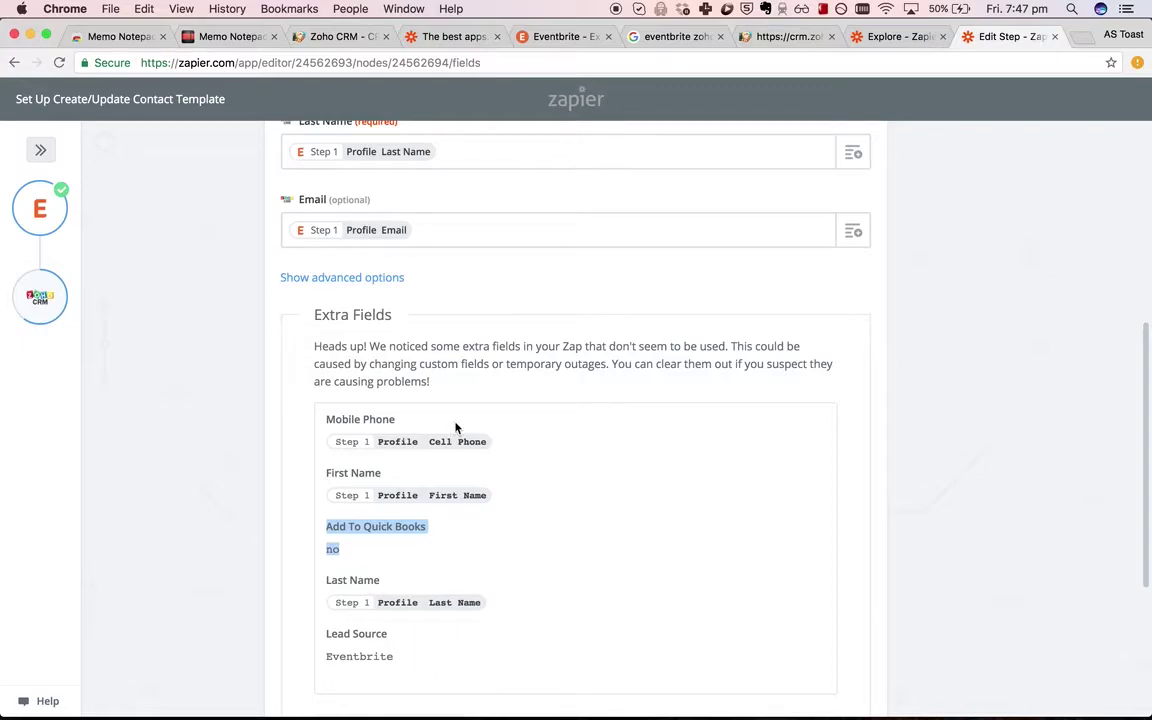
click(381, 285)
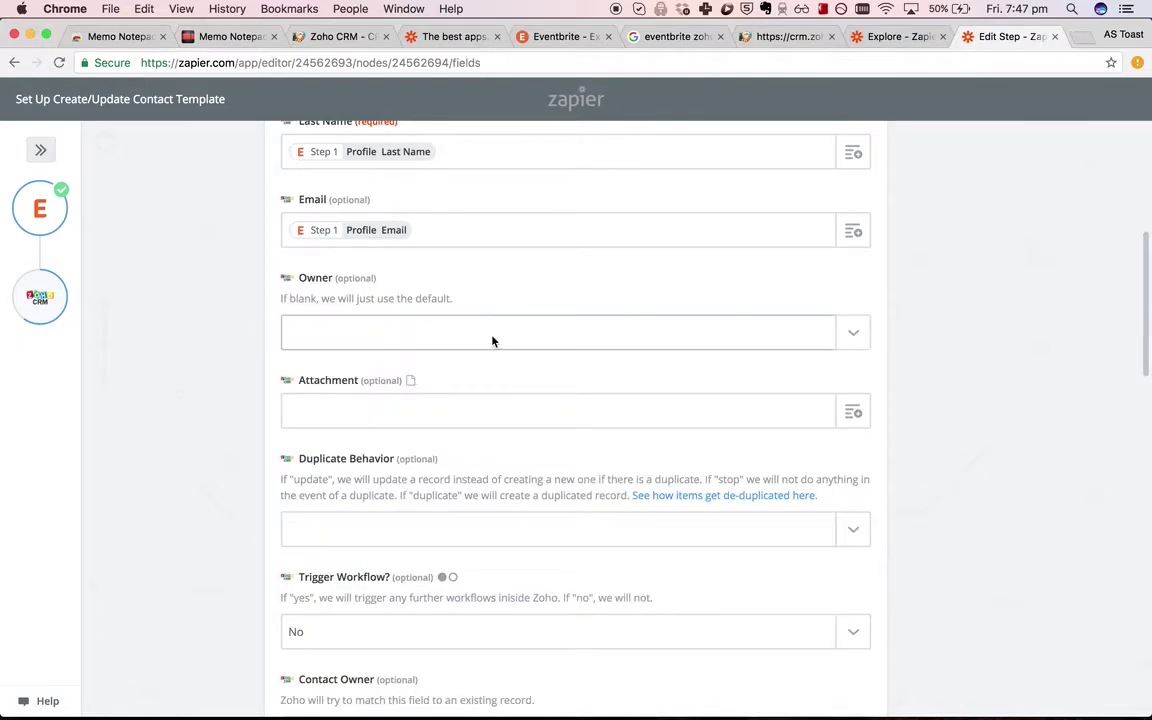
scroll(491, 337, down, 4)
scroll(491, 341, down, 2)
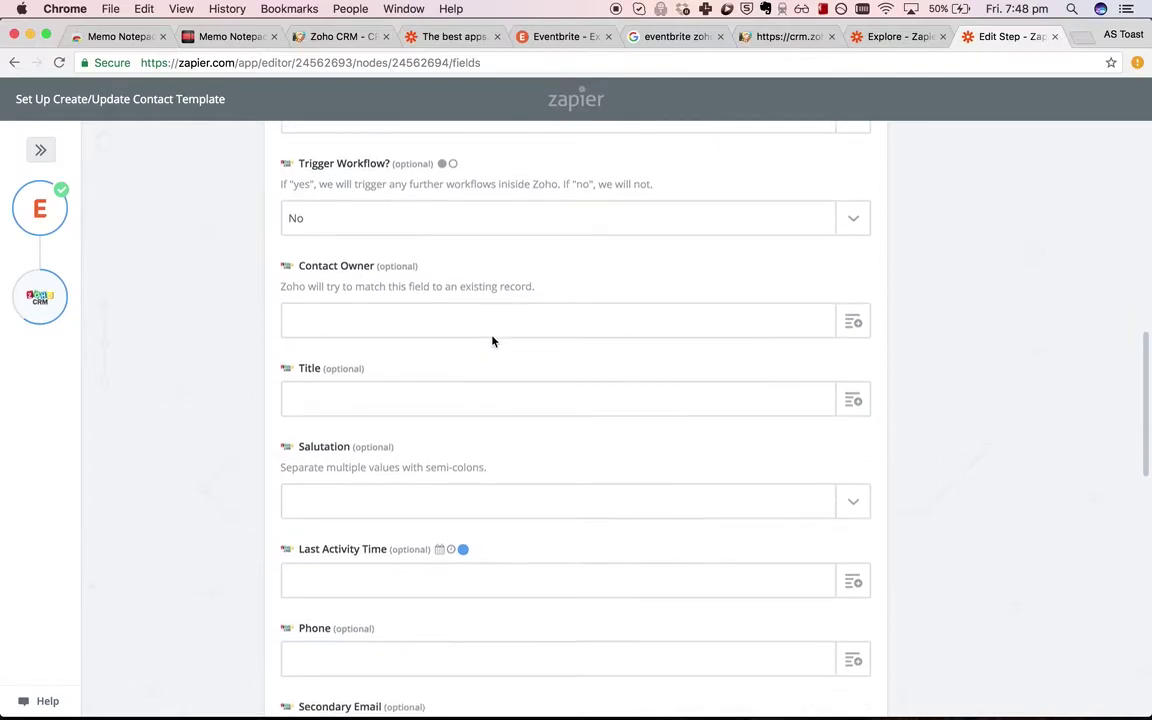
click(494, 226)
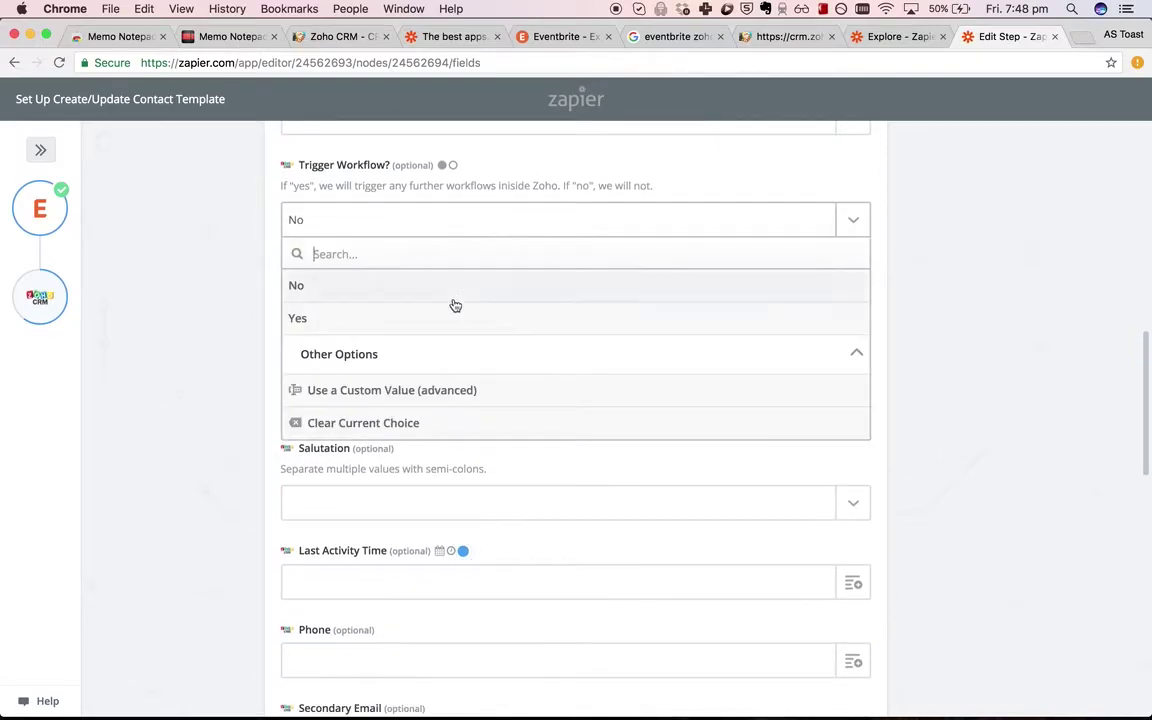
click(447, 319)
scroll(200, 324, down, 2)
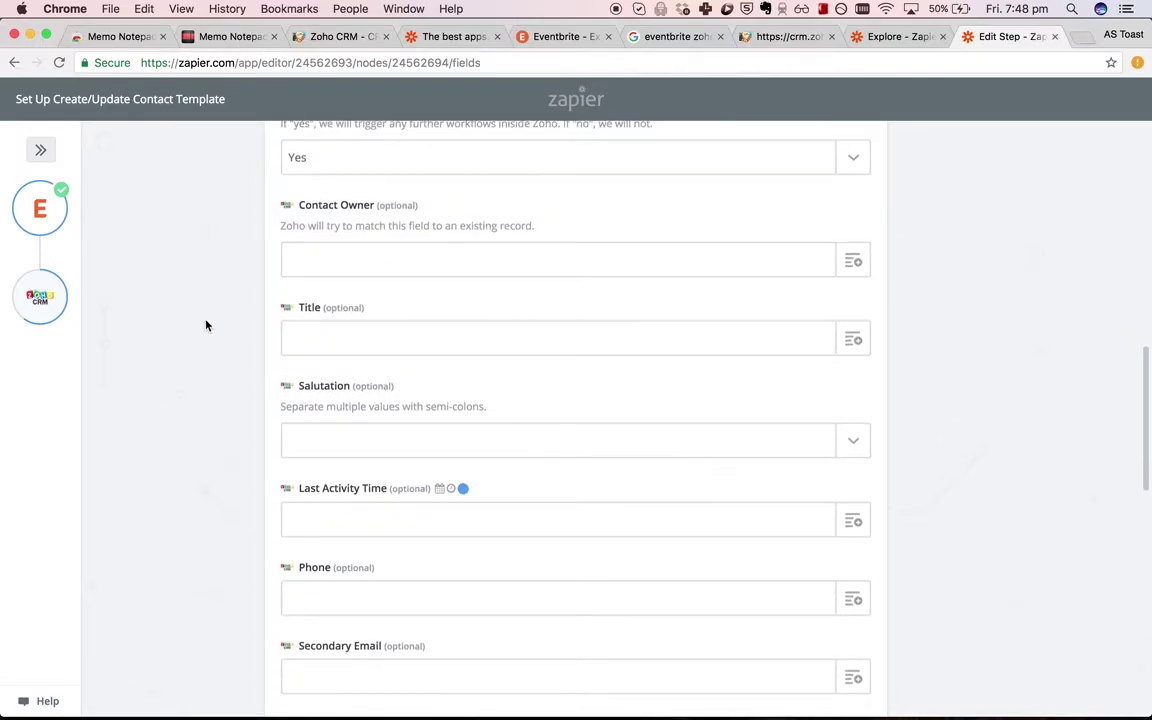
scroll(206, 325, down, 2)
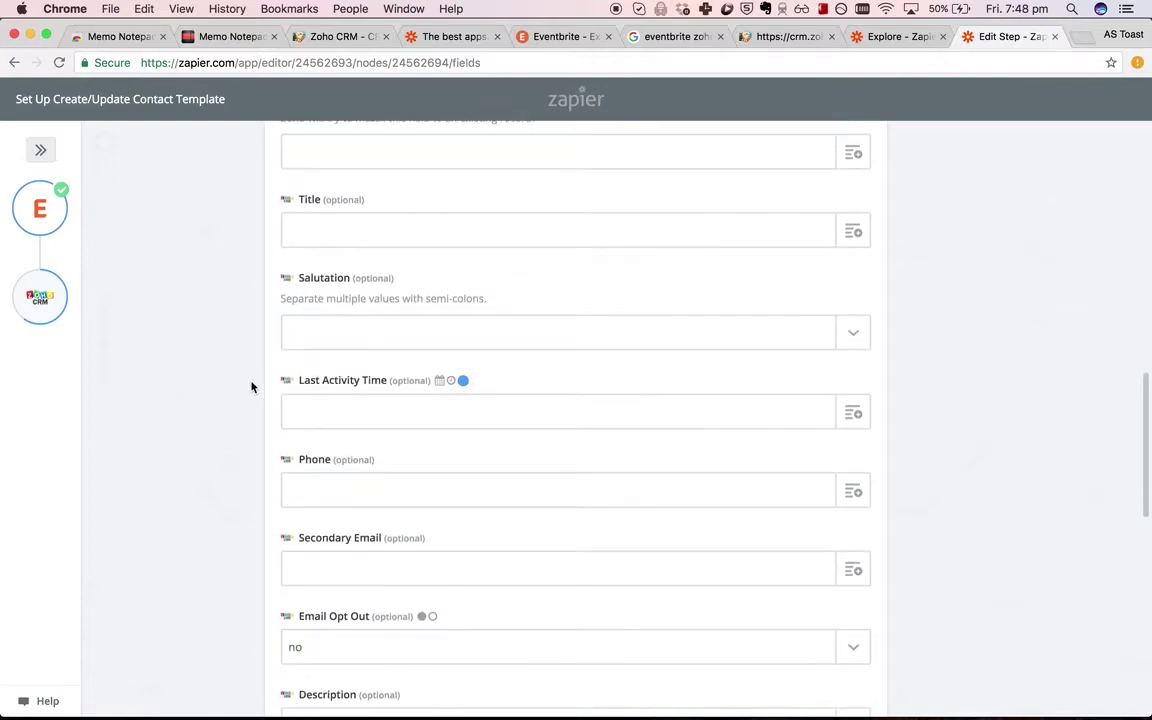
scroll(251, 386, down, 4)
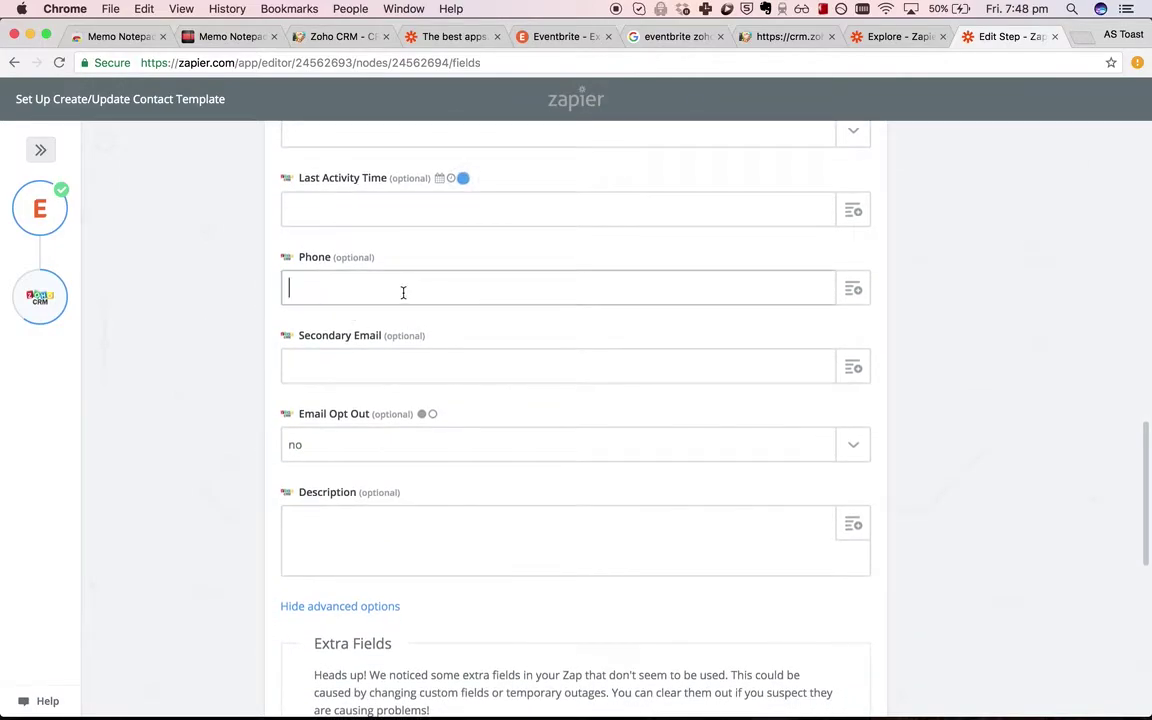
click(683, 296)
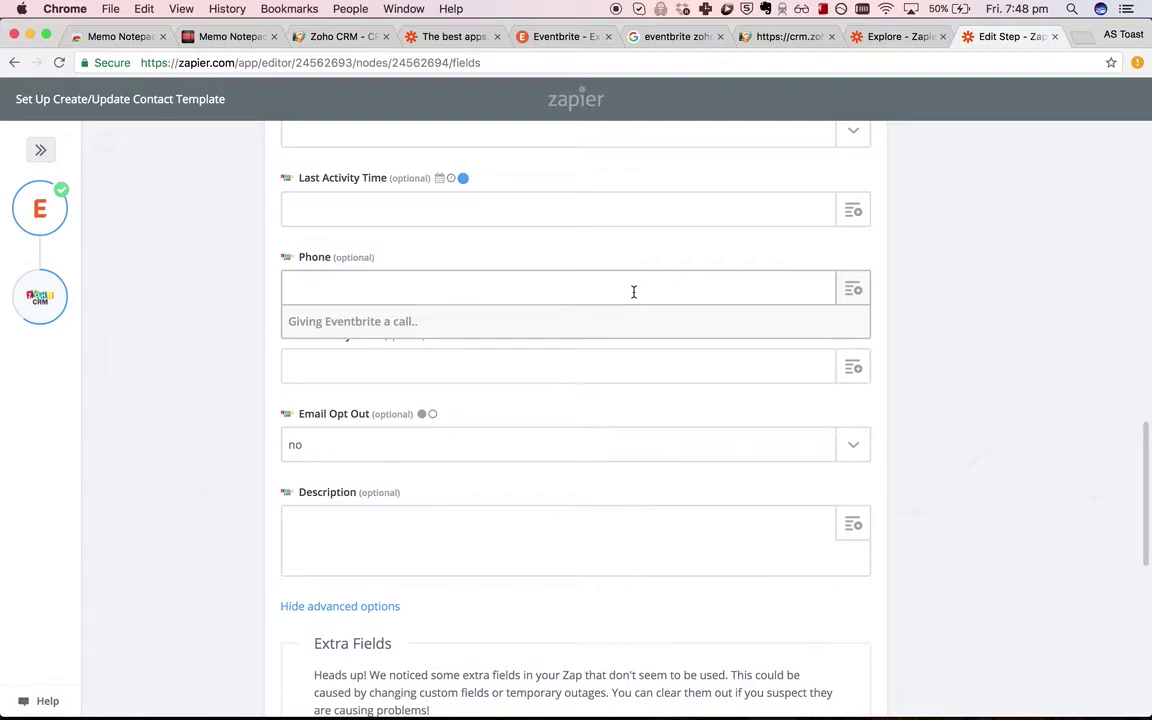
scroll(587, 432, down, 3)
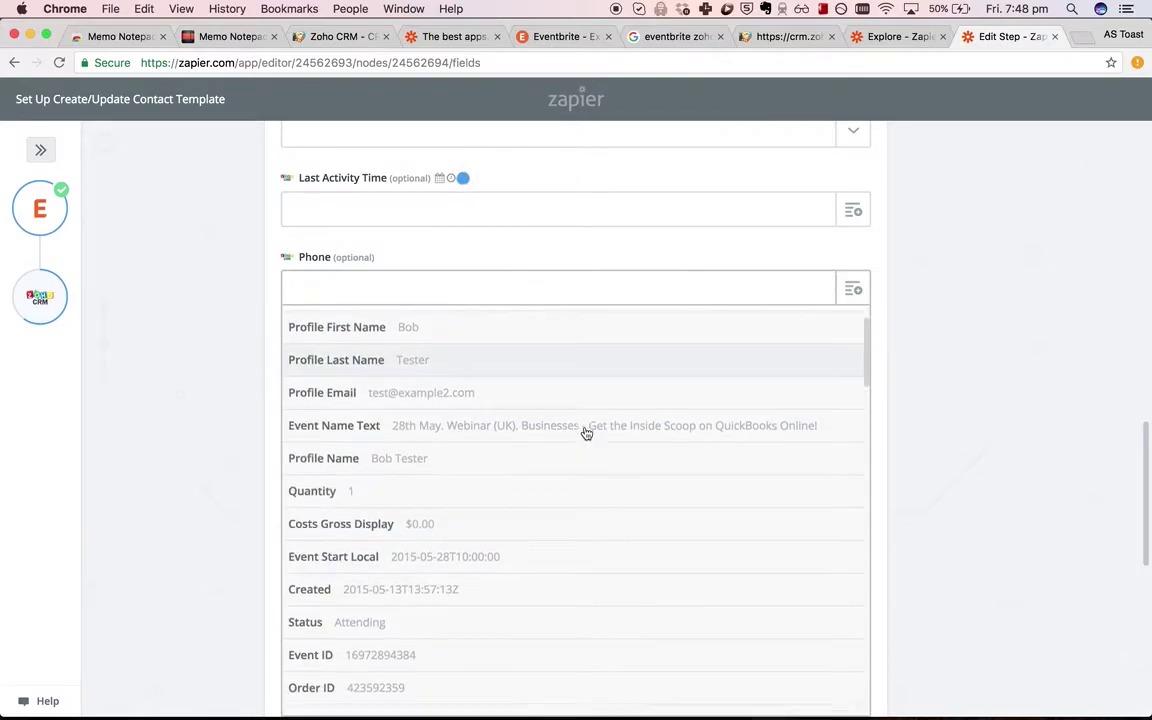
scroll(587, 432, up, 3)
scroll(587, 432, down, 5)
scroll(587, 432, down, 8)
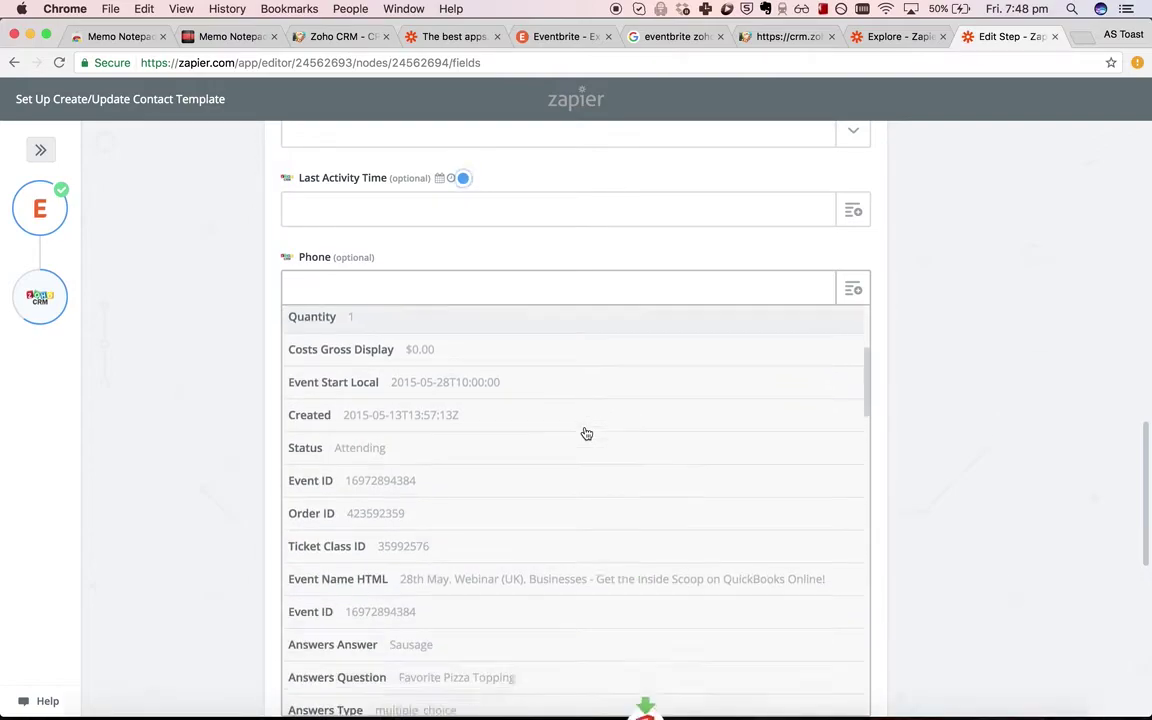
scroll(587, 432, down, 1)
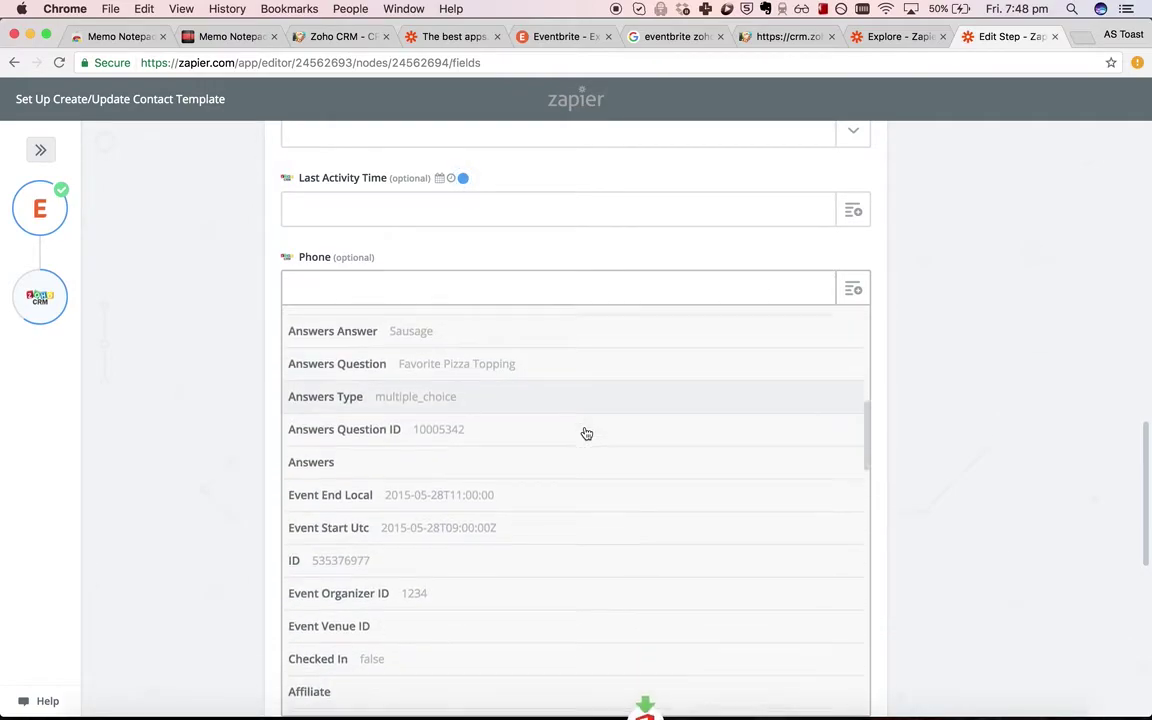
scroll(587, 432, up, 2)
scroll(587, 432, down, 9)
scroll(587, 432, down, 9)
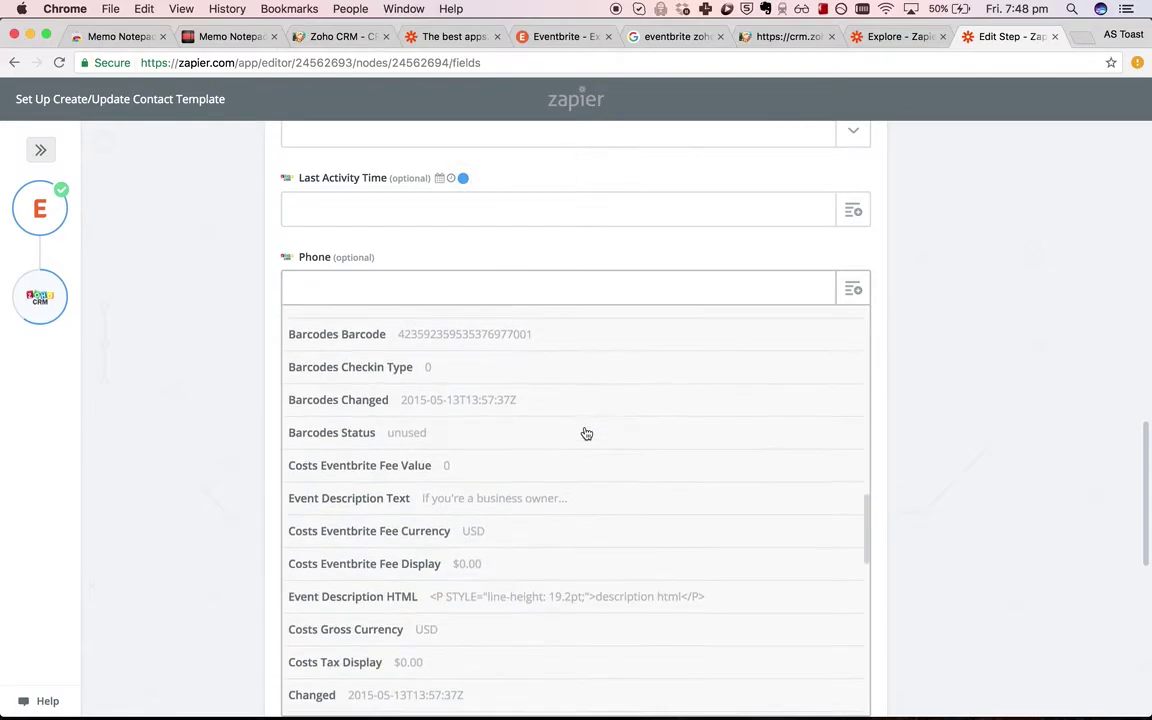
text(p)
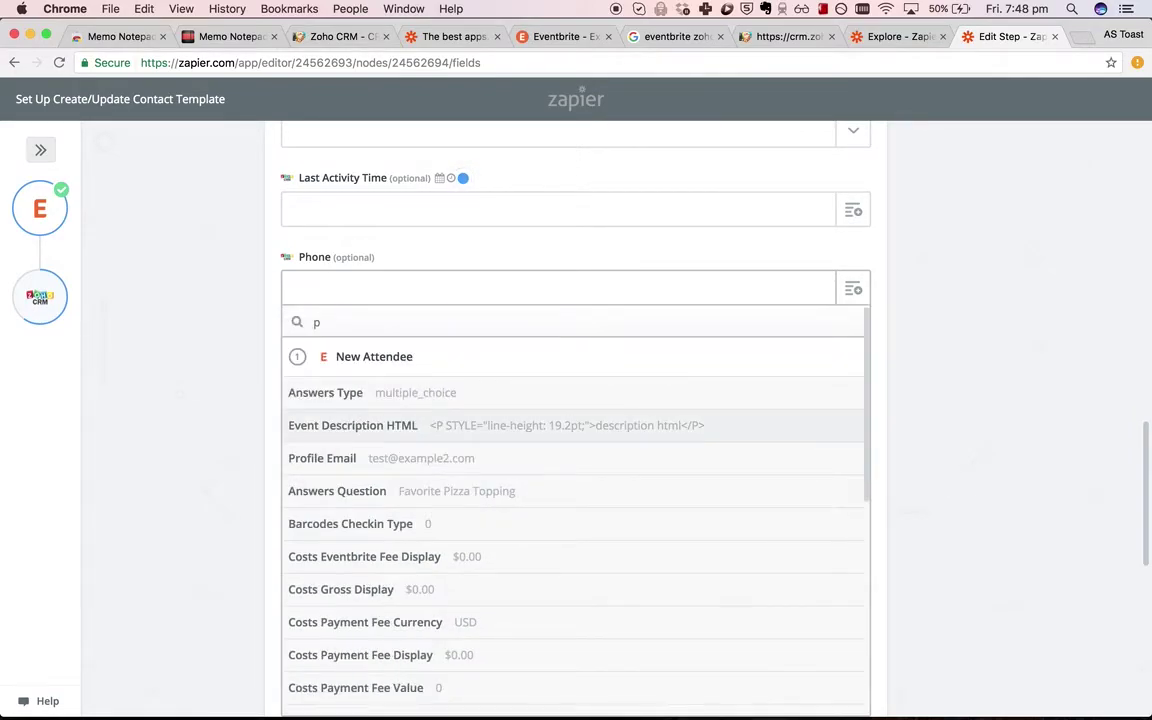
text(hone)
key(BackSpace)
key(BackSpace)
key(BackSpace)
key(BackSpace)
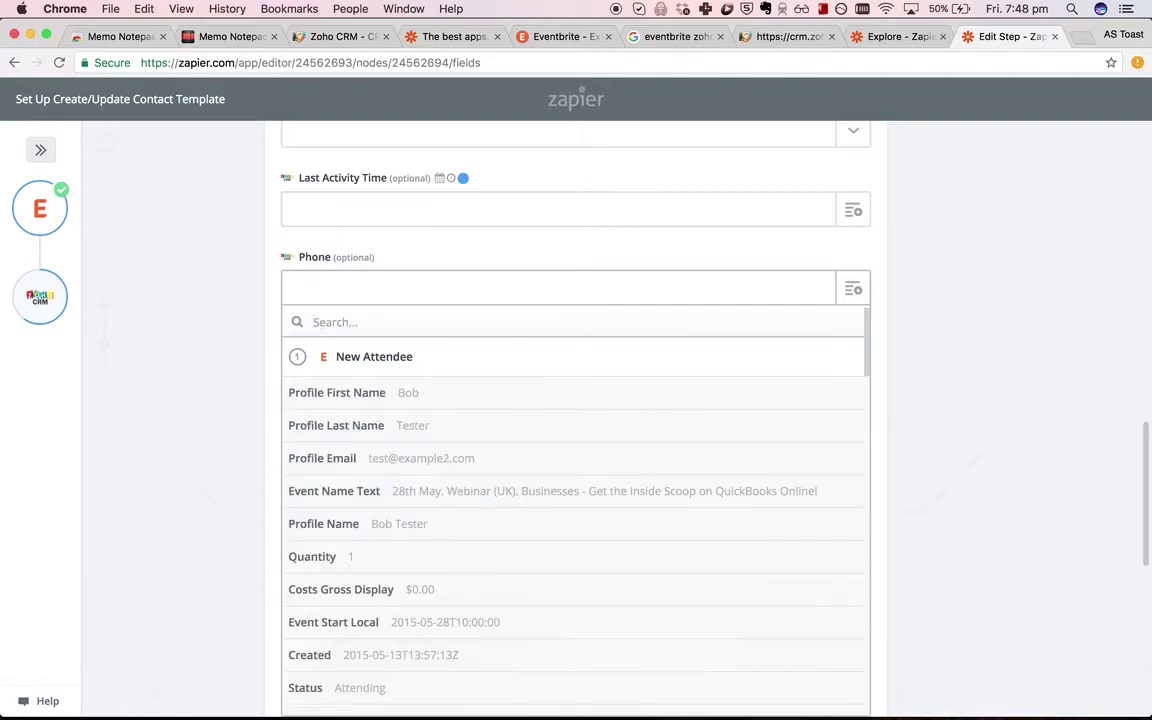
scroll(559, 497, down, 5)
scroll(559, 497, down, 10)
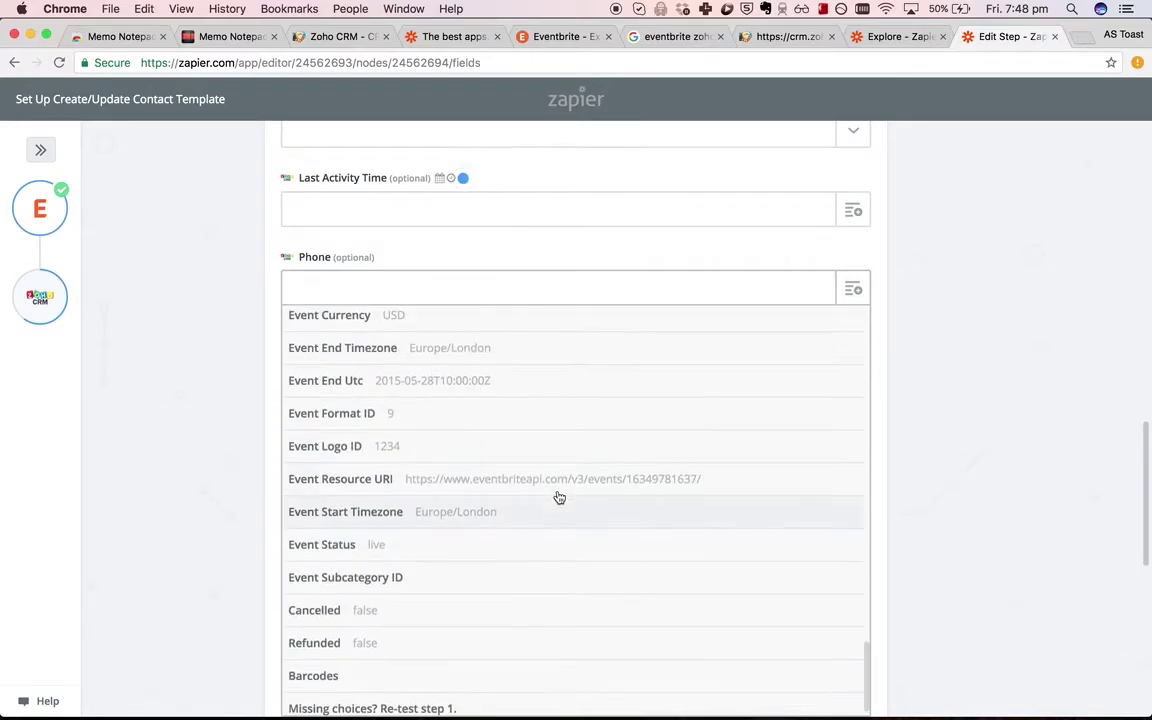
scroll(559, 497, up, 8)
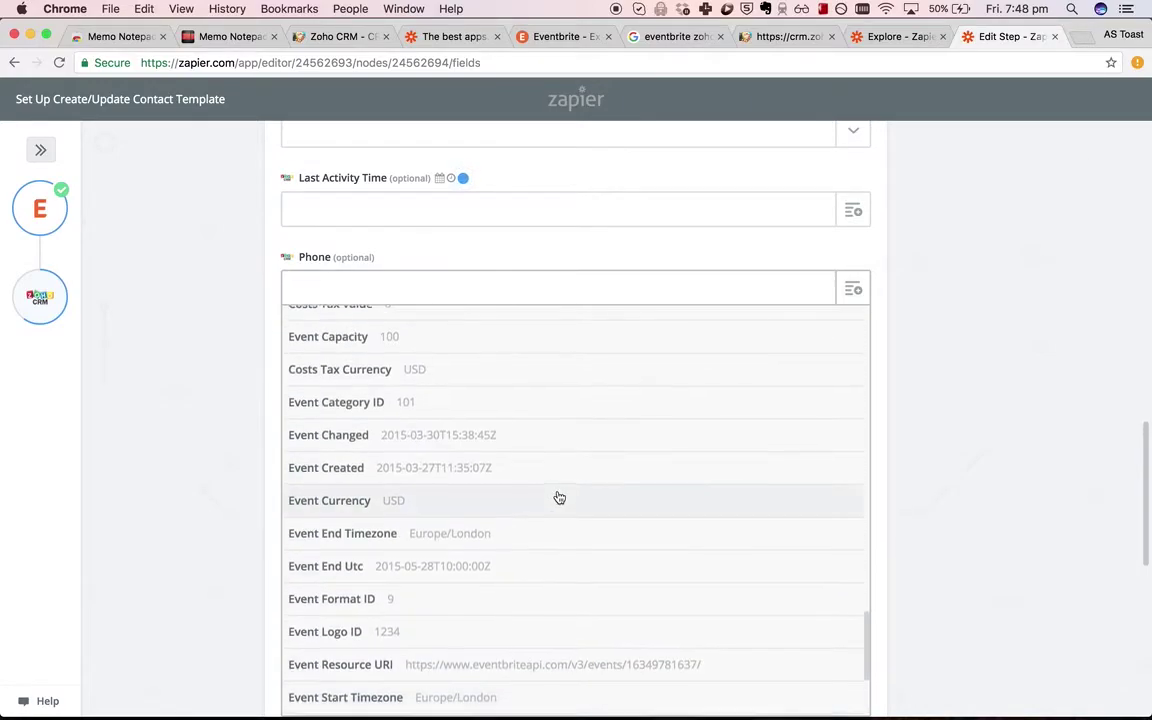
scroll(559, 497, up, 15)
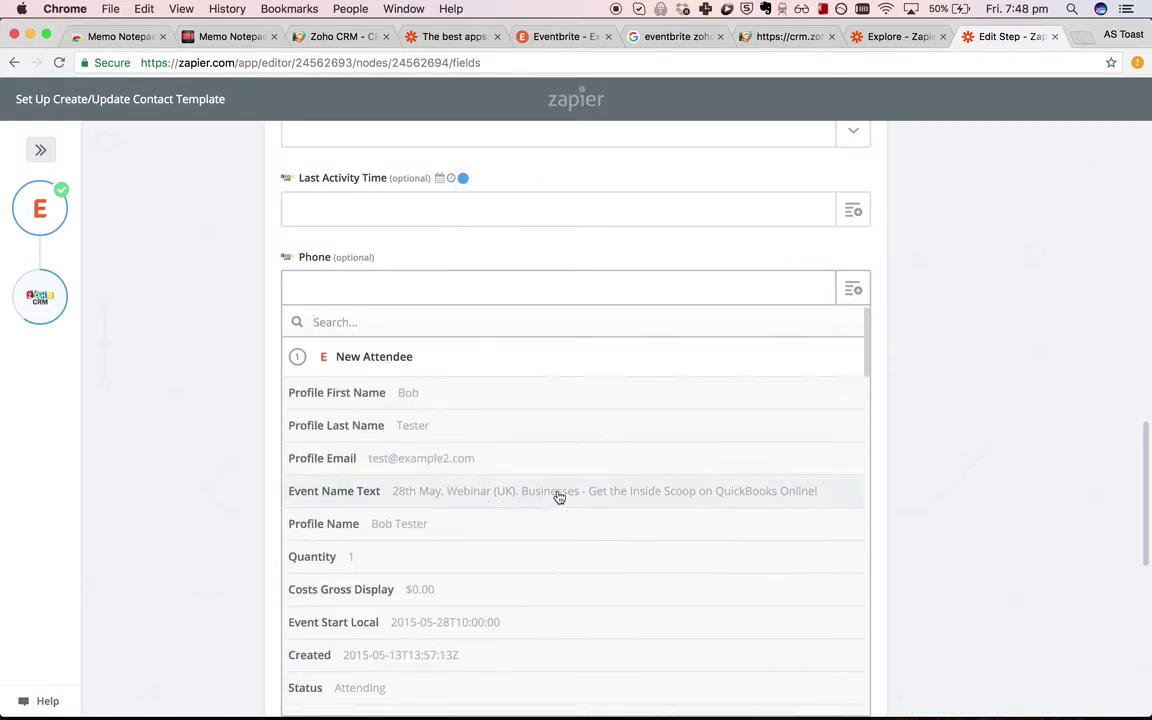
click(1092, 284)
Fill Description with "RSVP'd for event:" followed by the Event Start Local field.
scroll(820, 460, down, 1)
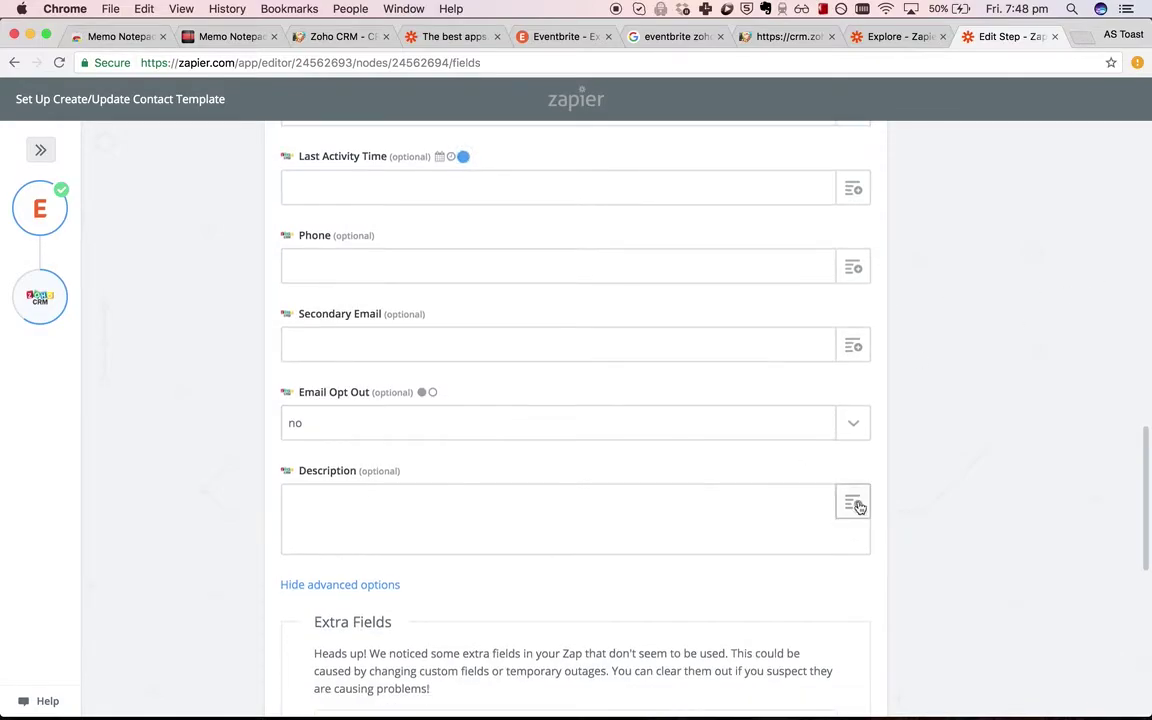
click(853, 505)
scroll(740, 483, down, 15)
scroll(740, 485, up, 1)
click(728, 510)
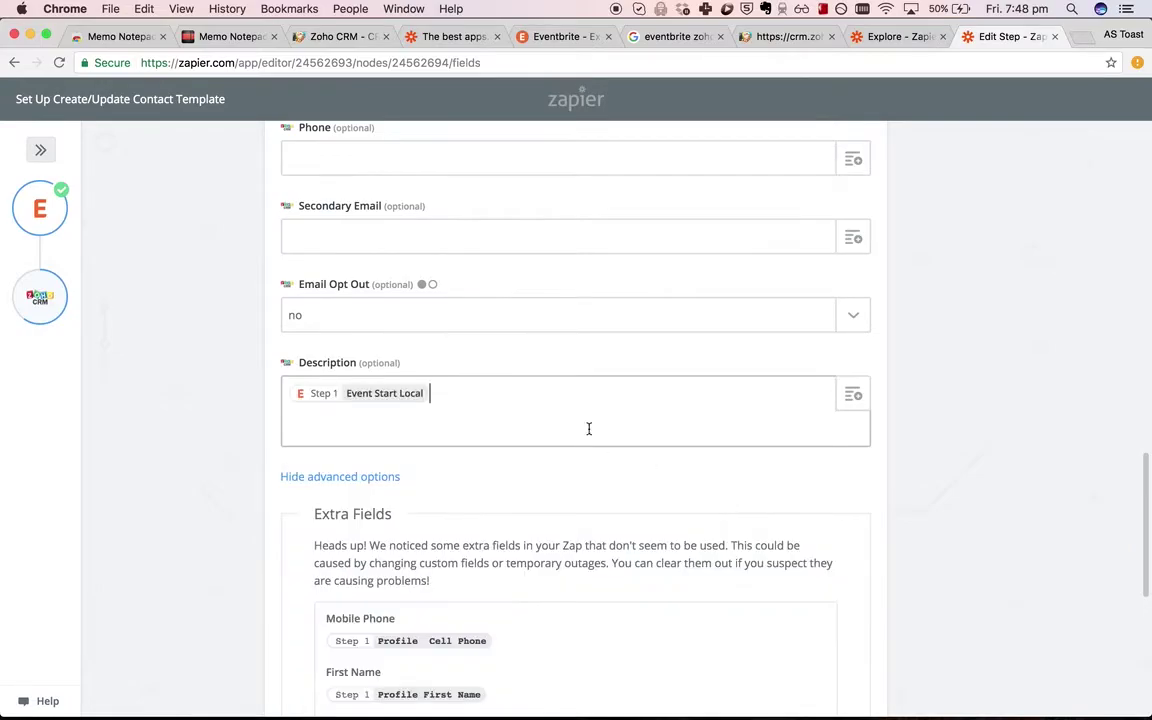
text(RSVP'd for event:)
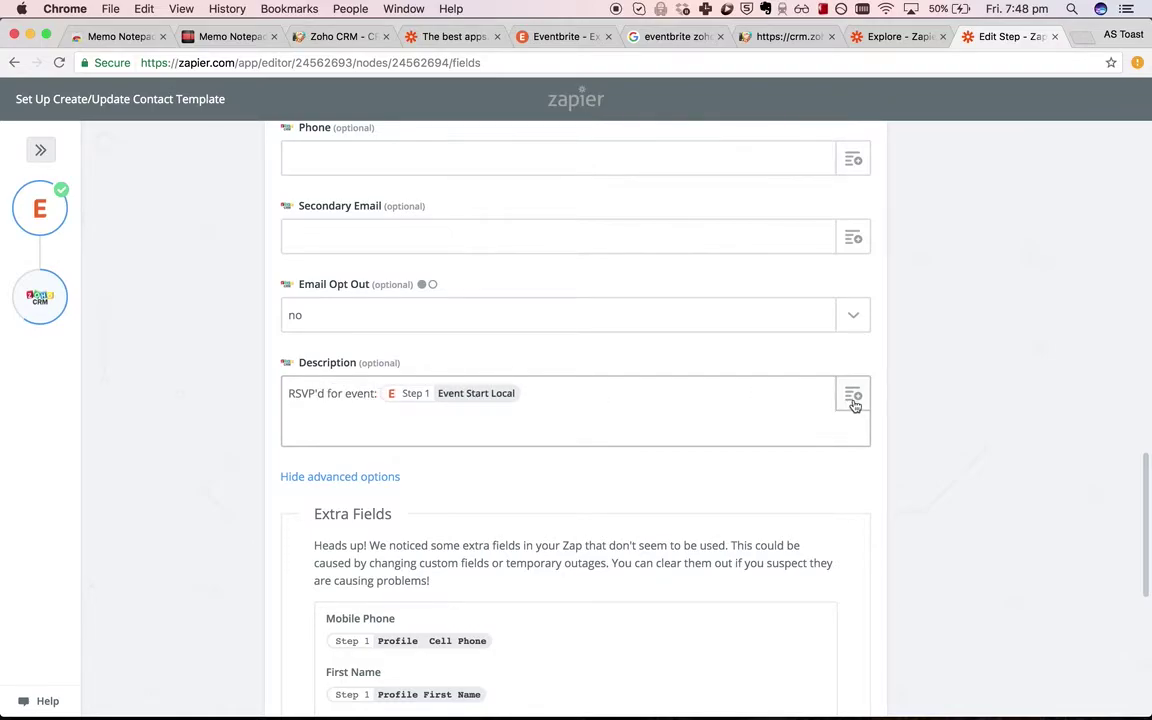
Browse the Description data picker again and close it without adding fields.
click(853, 395)
scroll(604, 532, down, 10)
scroll(604, 533, down, 5)
scroll(604, 533, down, 4)
scroll(604, 533, down, 4)
click(977, 509)
scroll(900, 537, down, 5)
scroll(900, 537, down, 3)
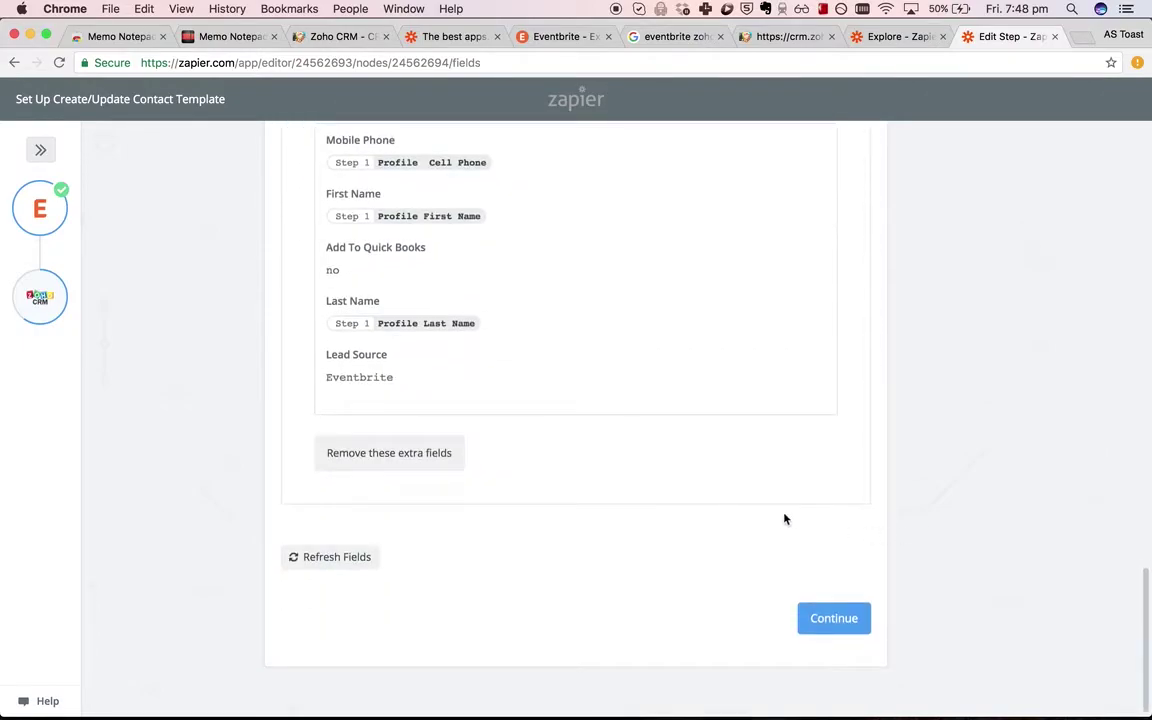
Save the contact template and create a test contact in Zoho CRM.
click(833, 617)
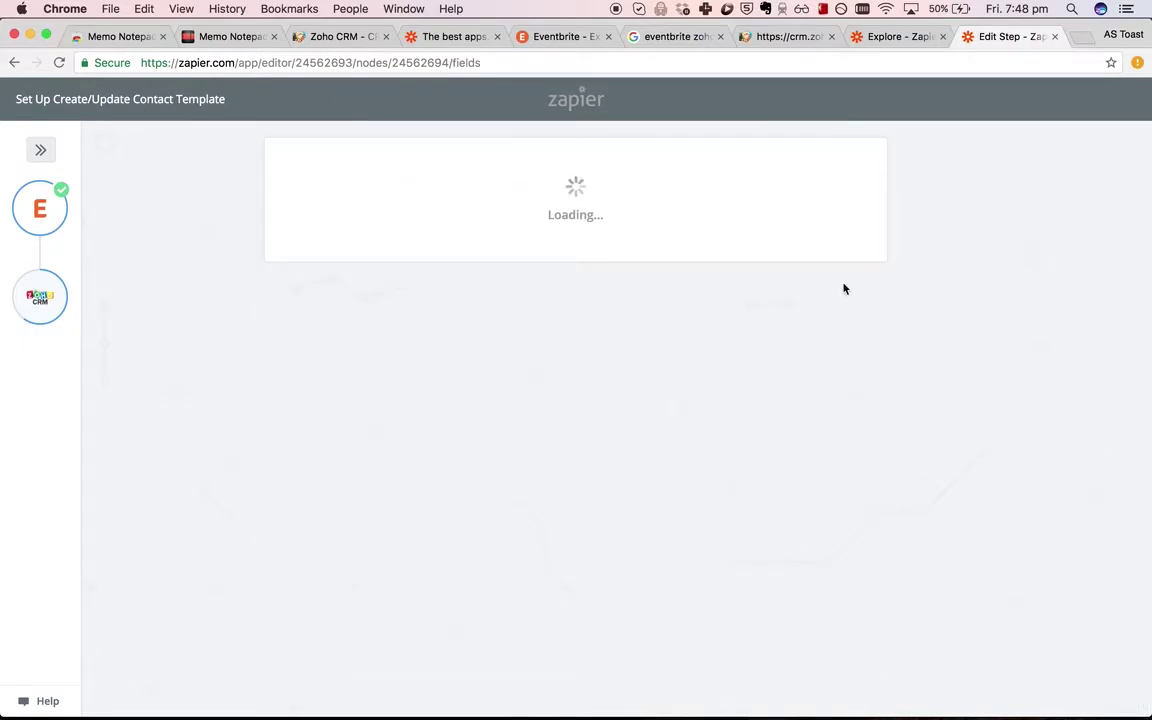
scroll(771, 435, down, 5)
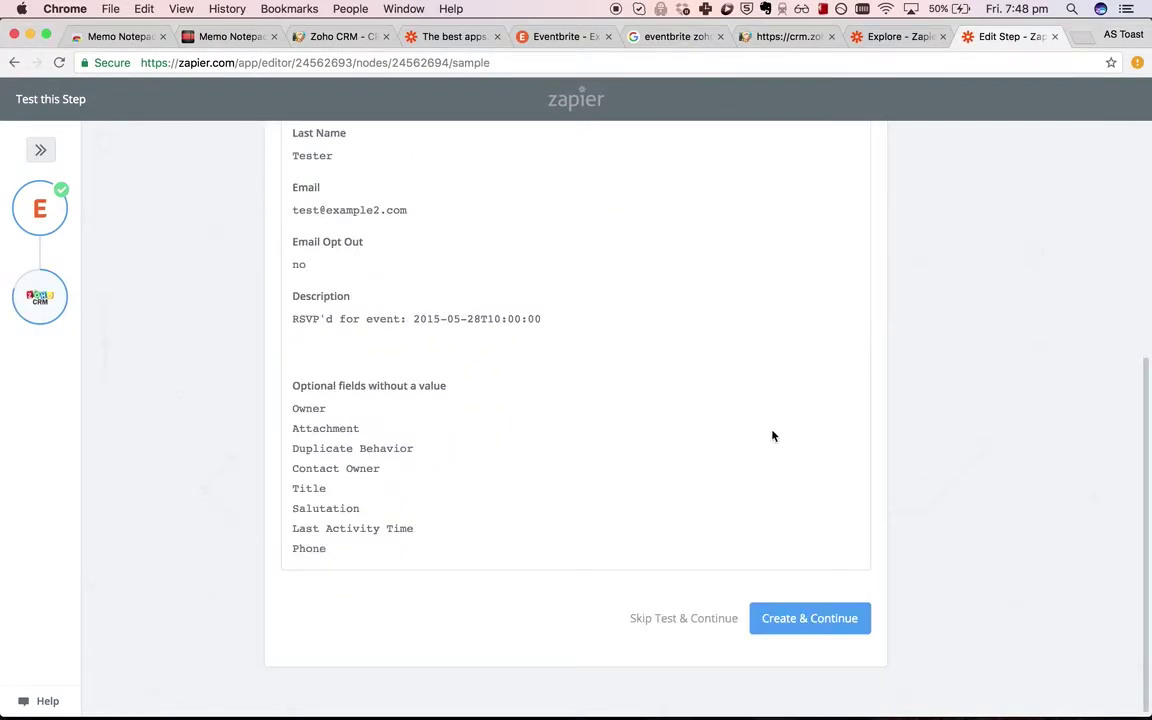
click(810, 627)
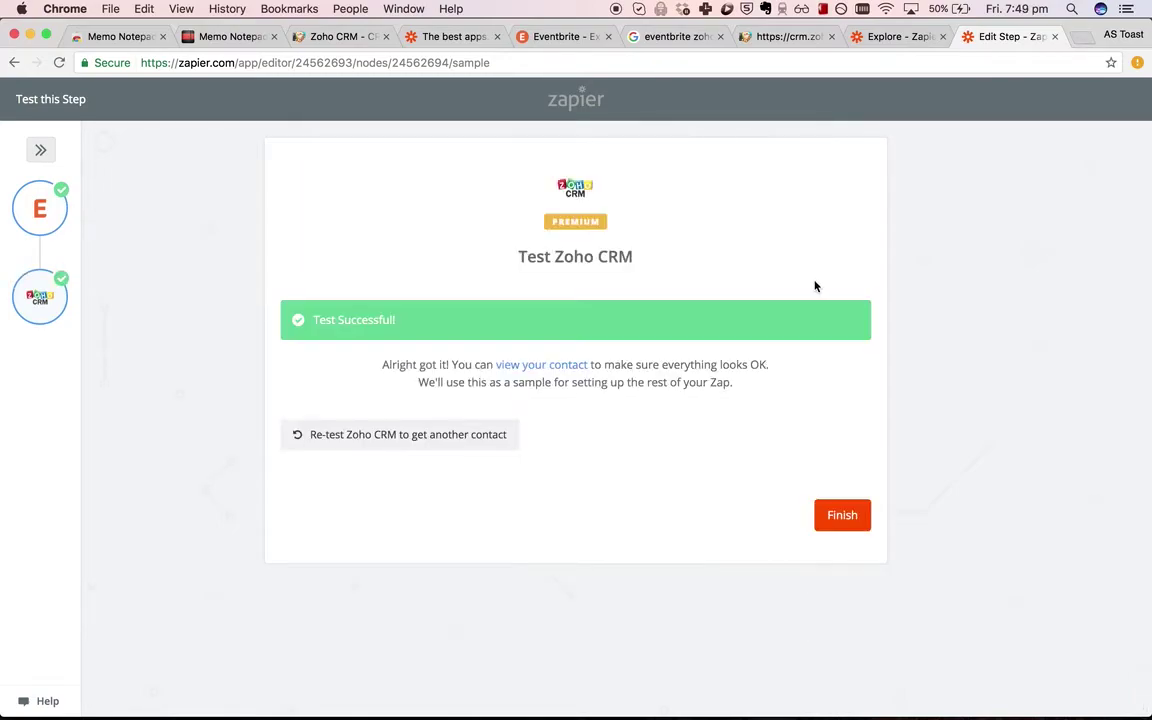
Review the created test contact's details, including its RSVP description.
right_click(580, 366)
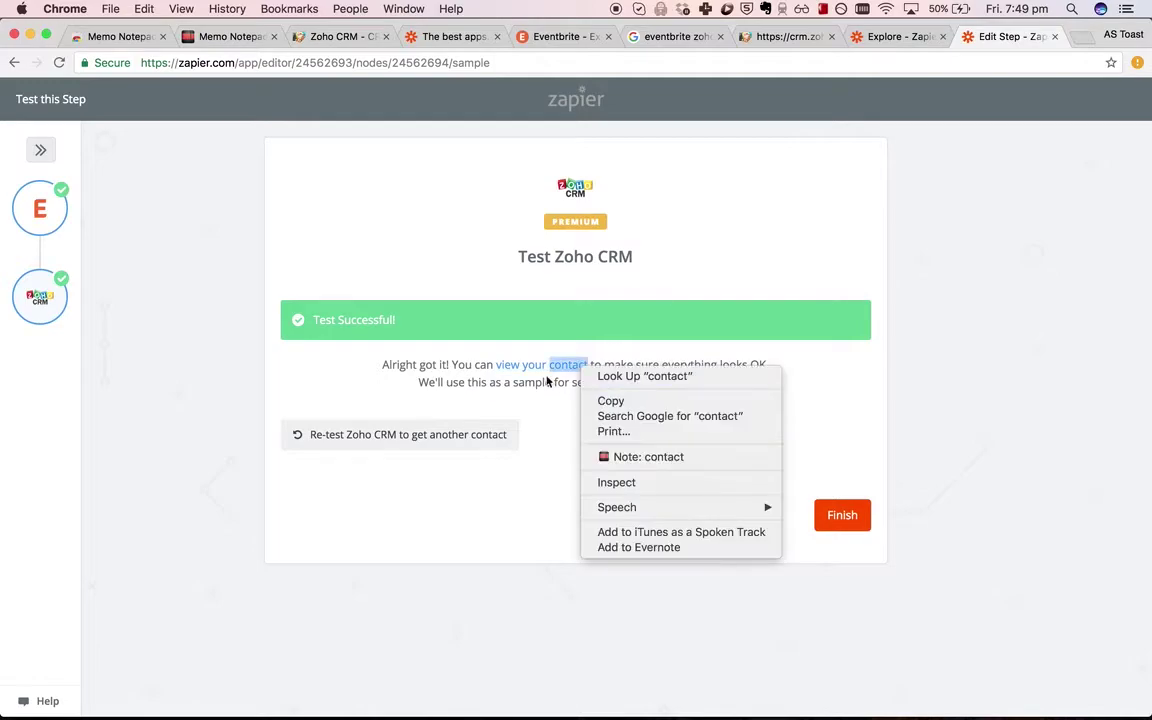
click(540, 363)
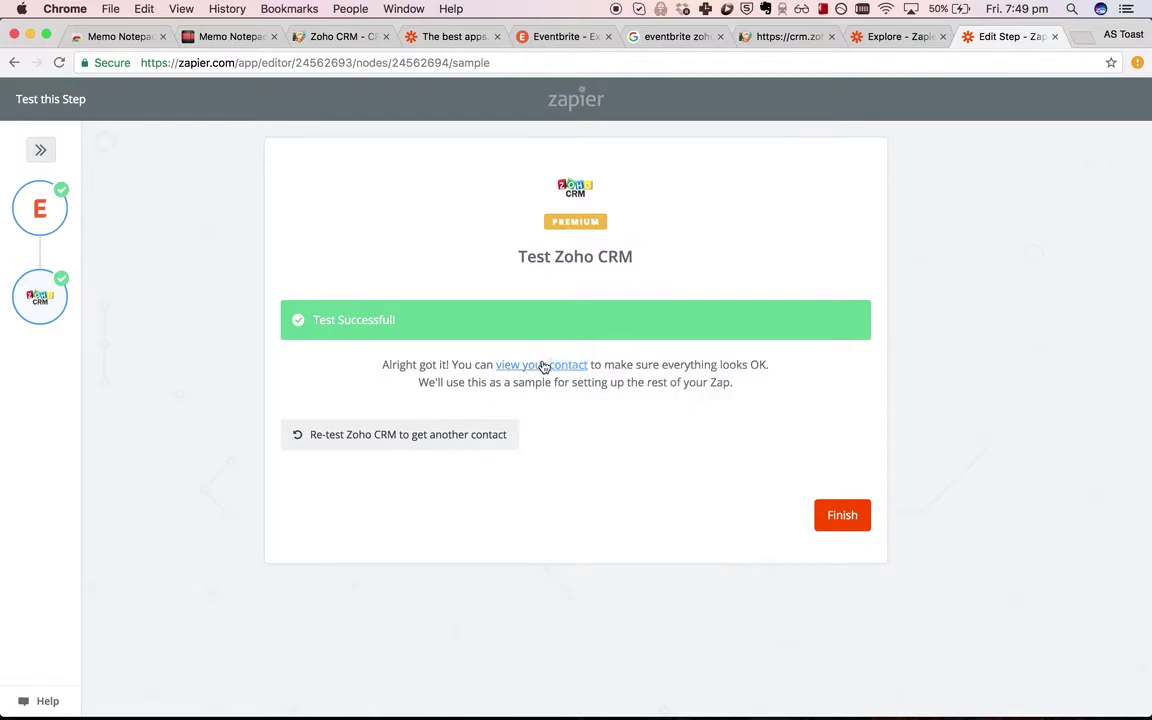
click(543, 365)
scroll(589, 482, down, 10)
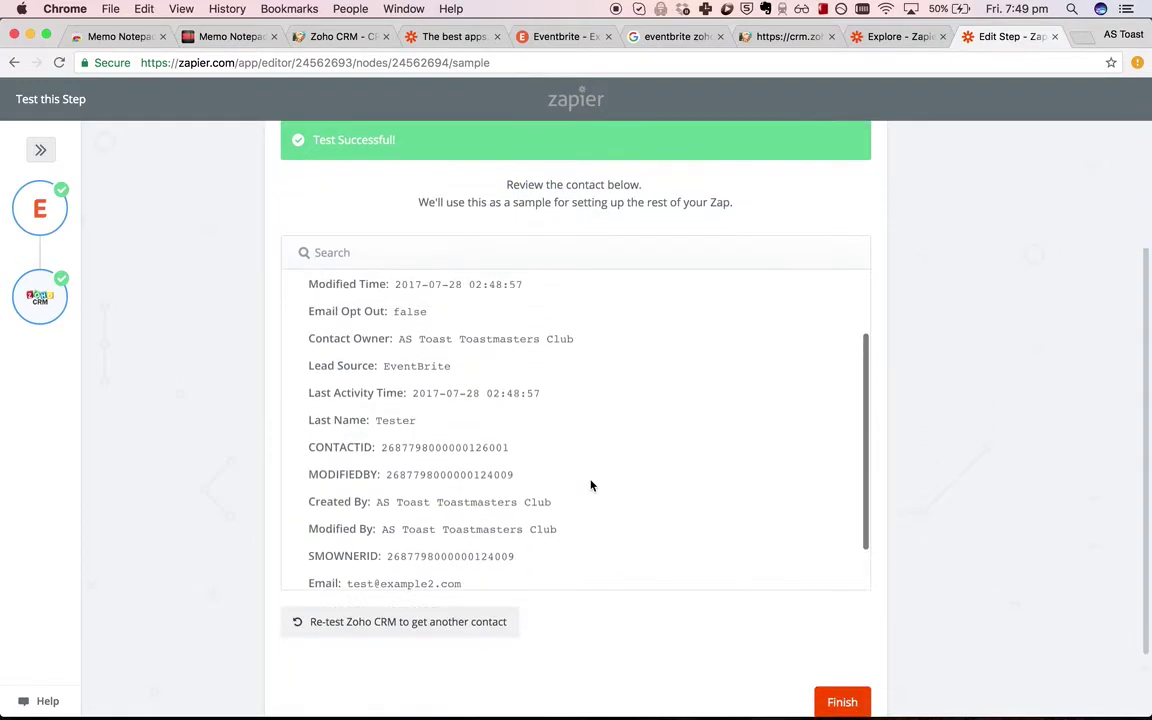
scroll(560, 450, up, 1)
double_click(471, 339)
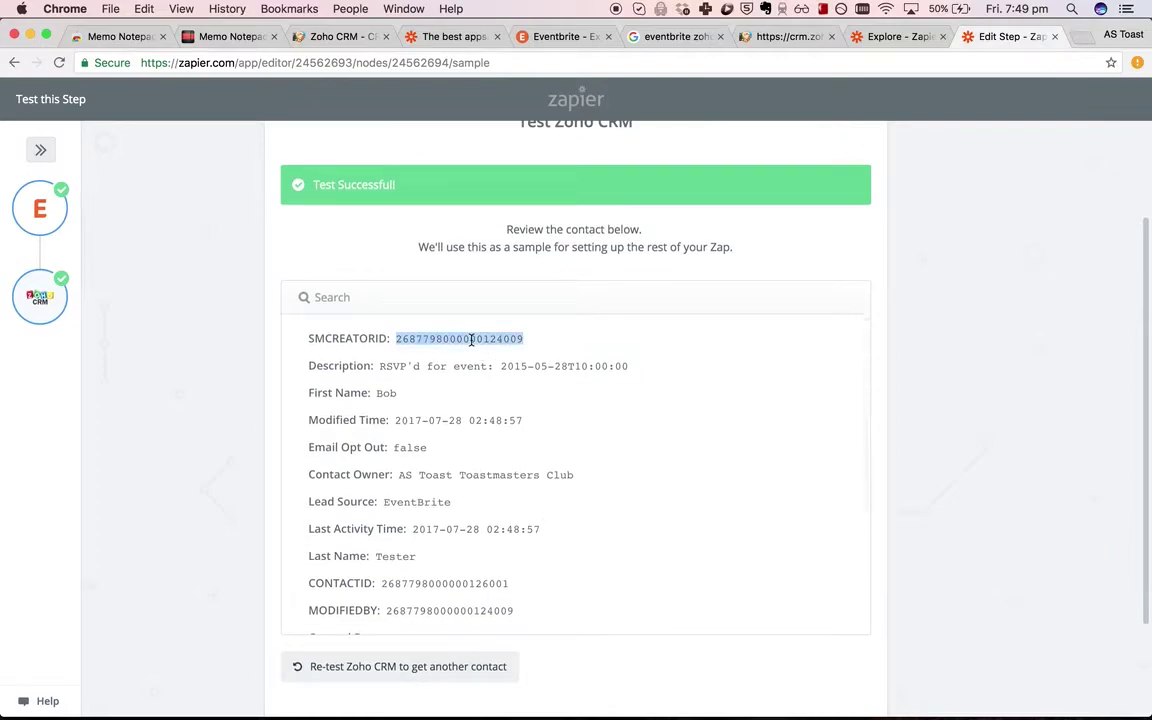
Check the Zoho CRM Members list for the test contact, then return to Zapier's test results.
click(300, 37)
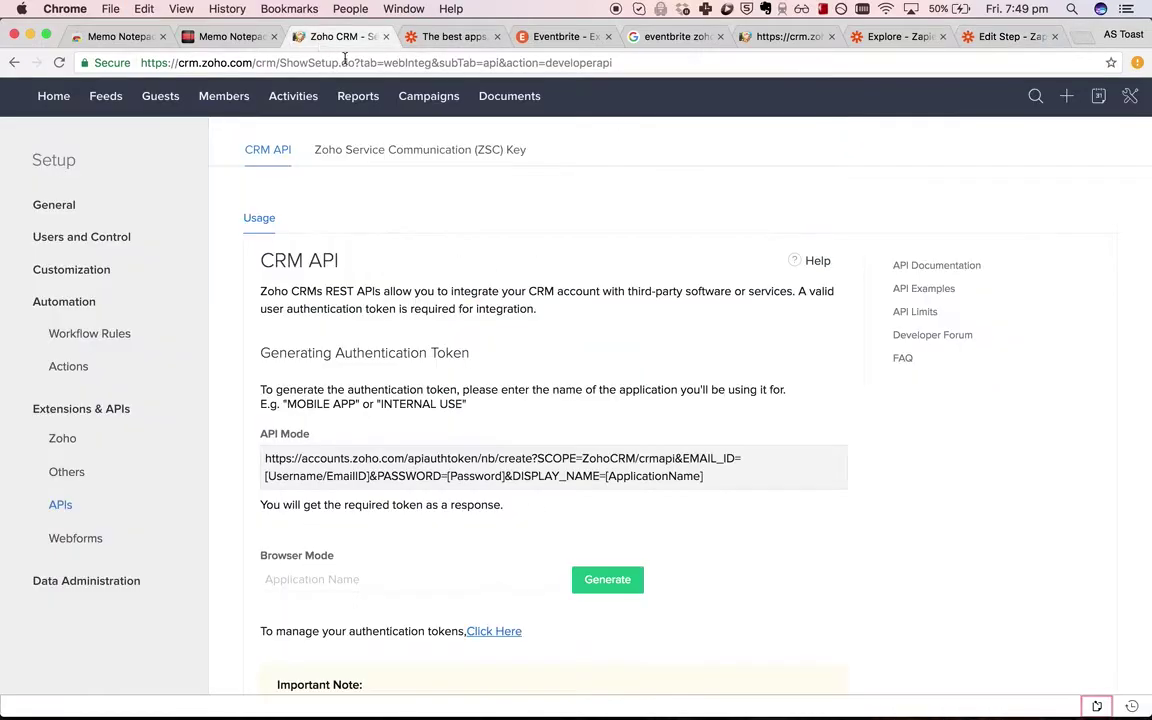
click(215, 100)
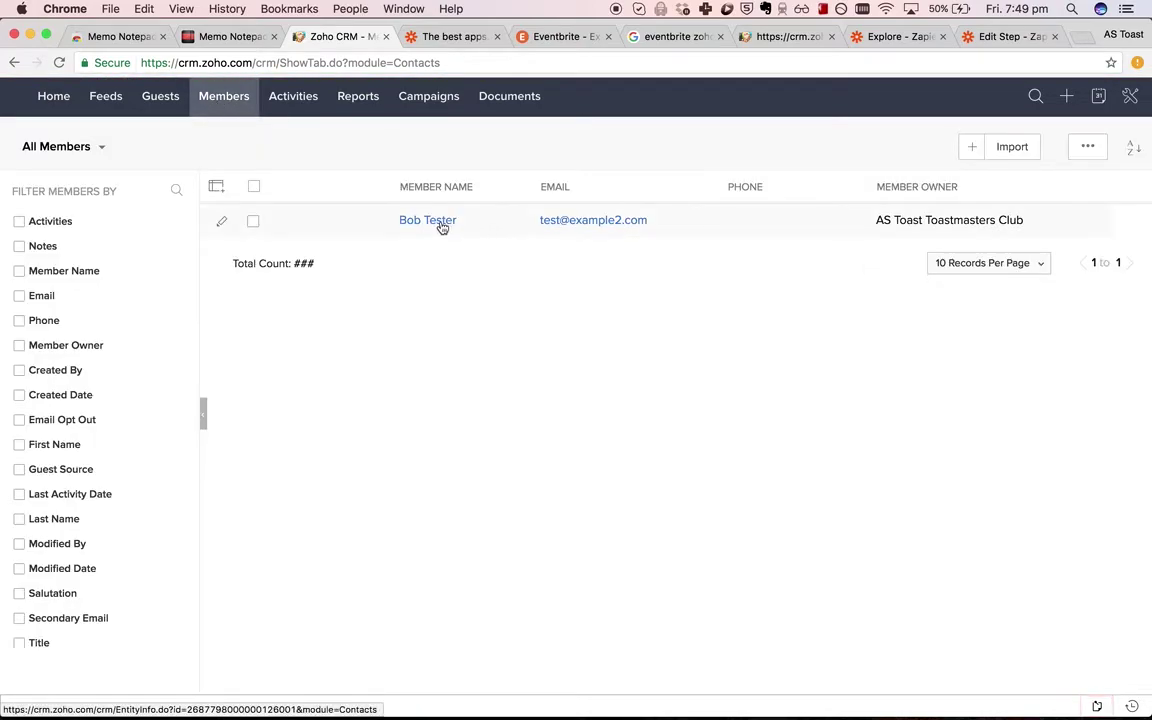
click(1030, 40)
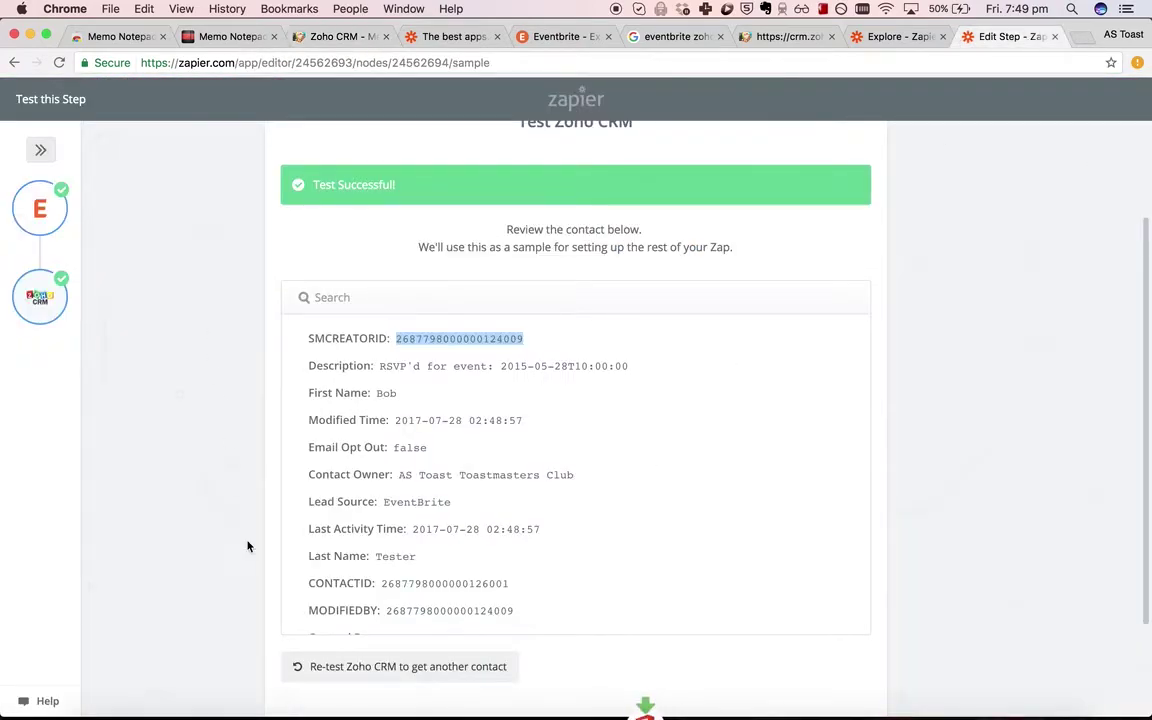
scroll(248, 546, down, 3)
Turn the zap on and review its Zoho CRM Create/Update Contact action.
click(855, 623)
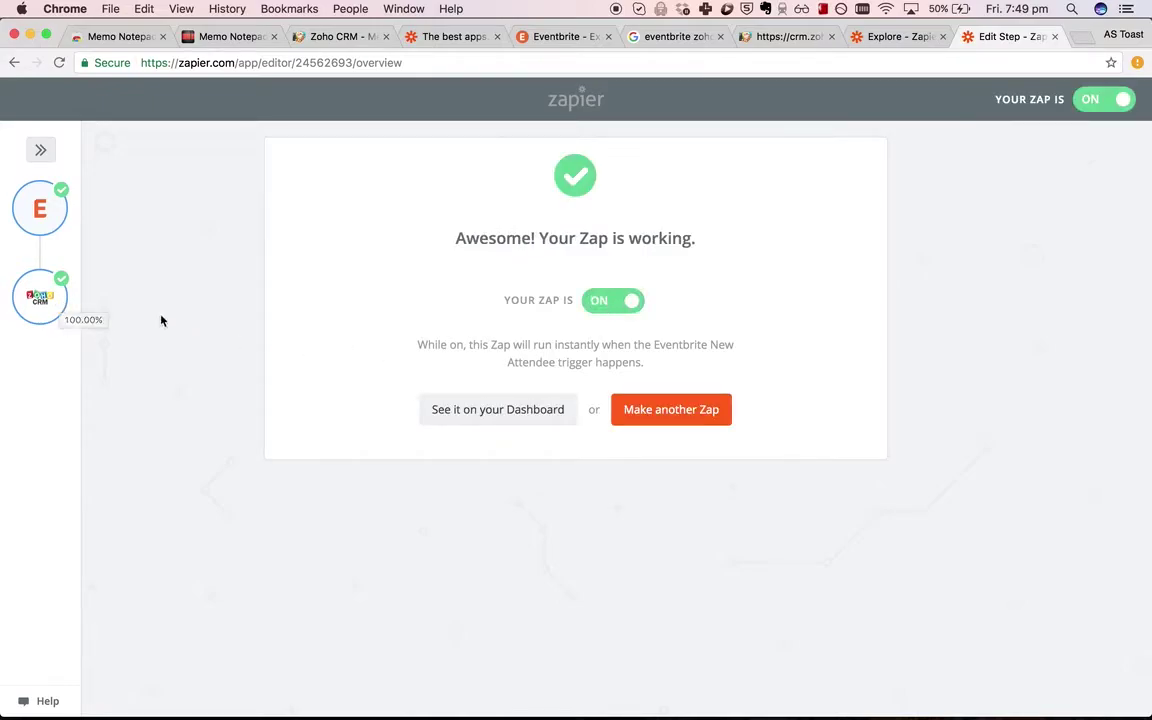
click(40, 296)
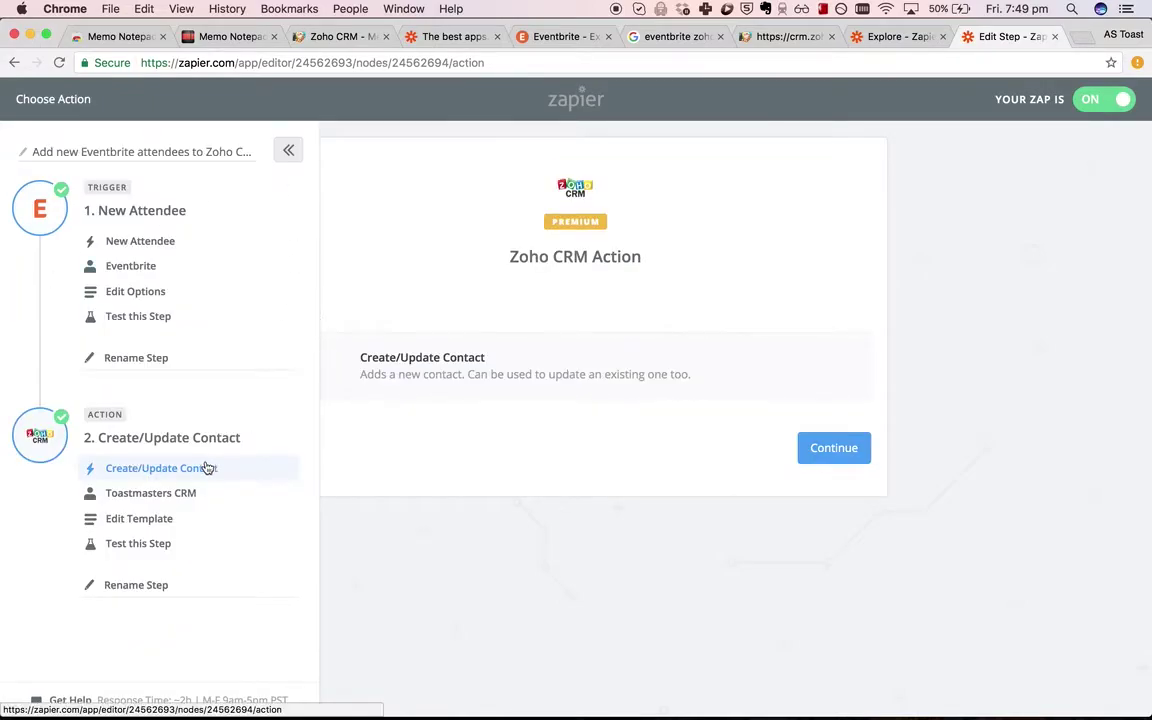
click(185, 468)
click(62, 288)
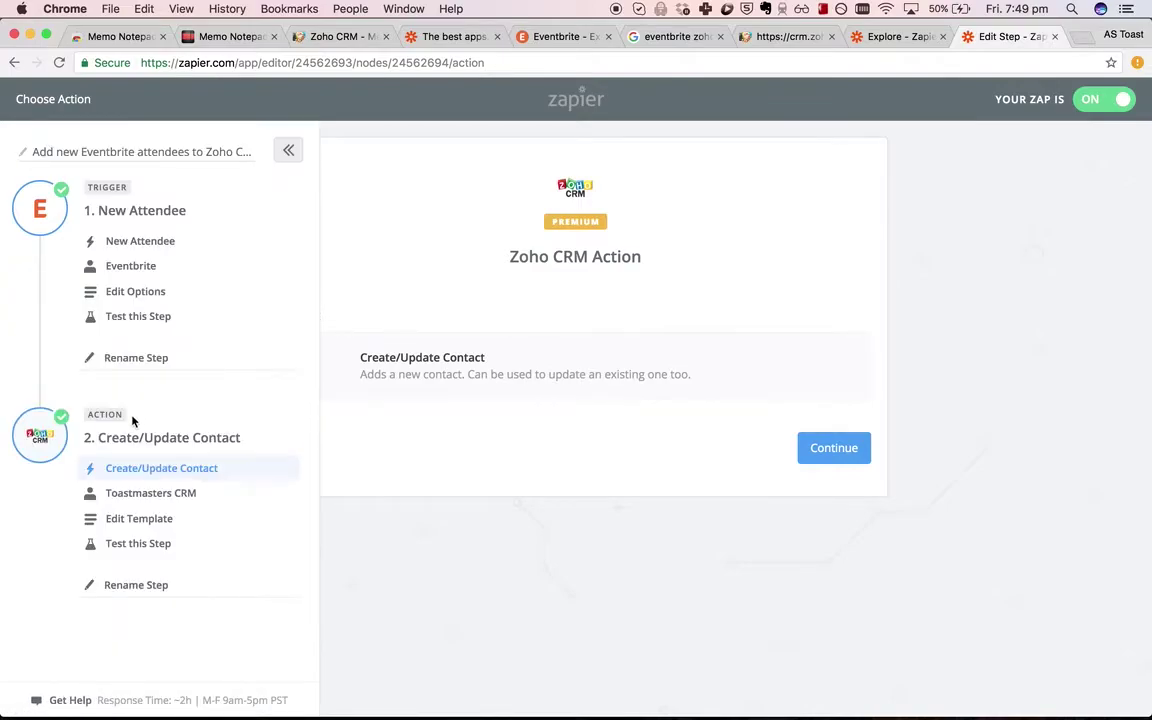
Review the contact field mapping template and keep the Toastmasters CRM account.
click(139, 528)
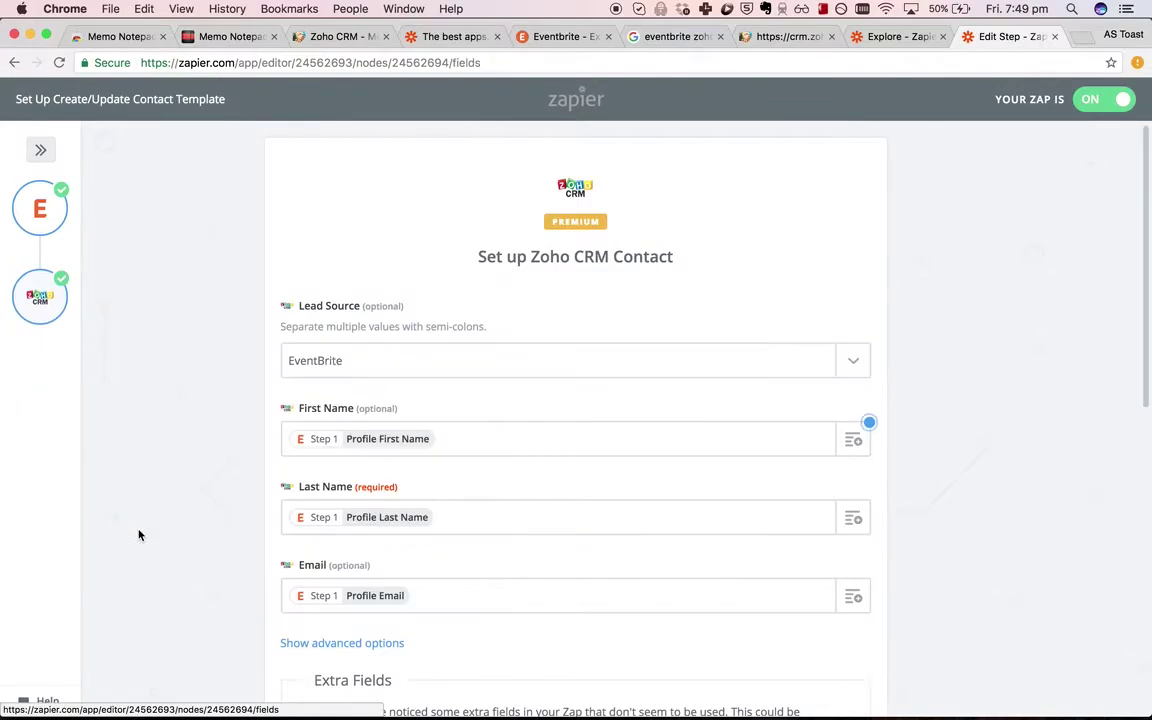
click(58, 296)
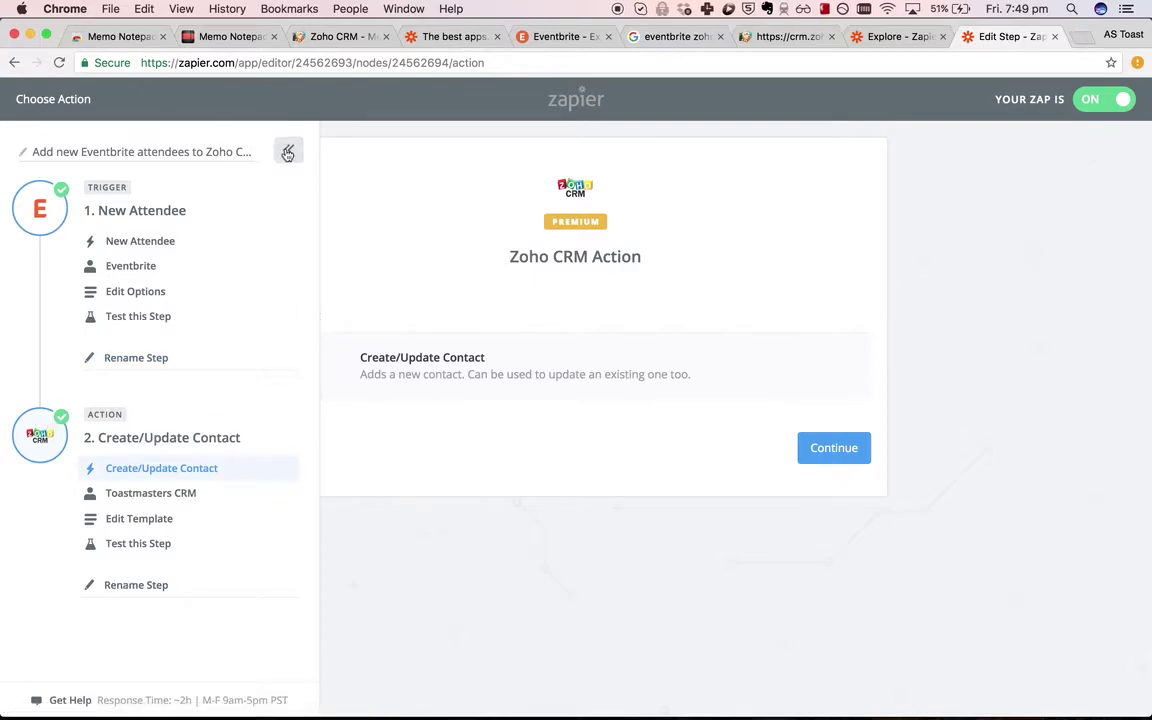
click(800, 445)
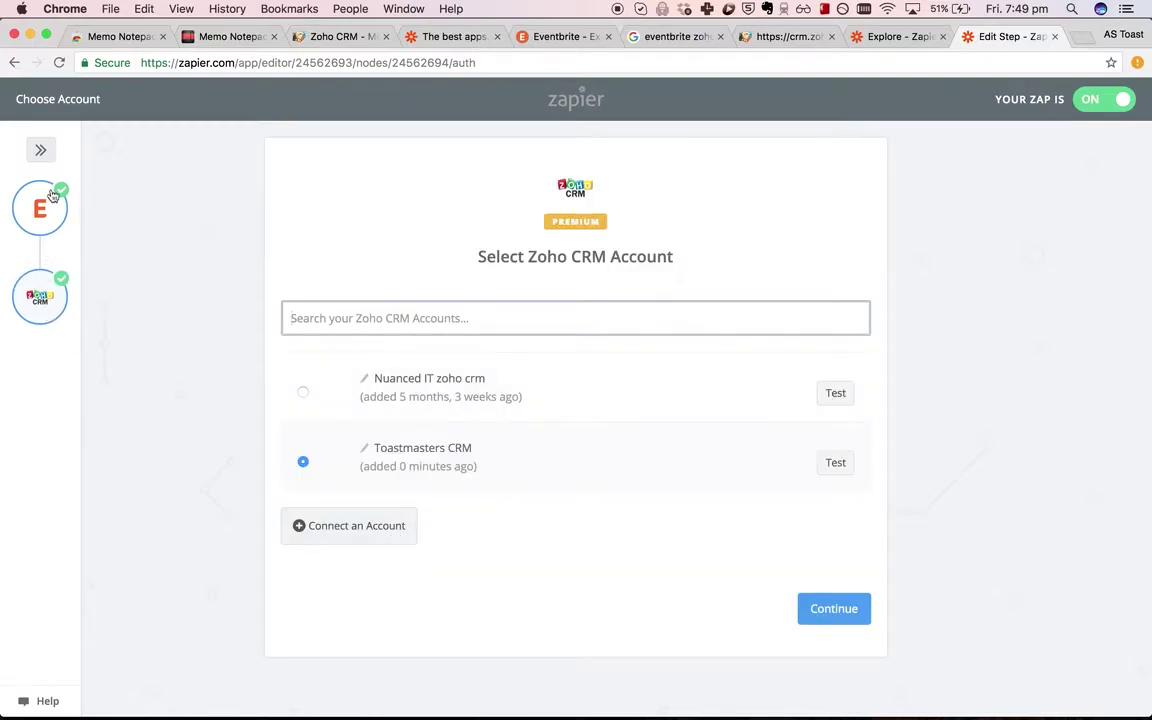
click(40, 149)
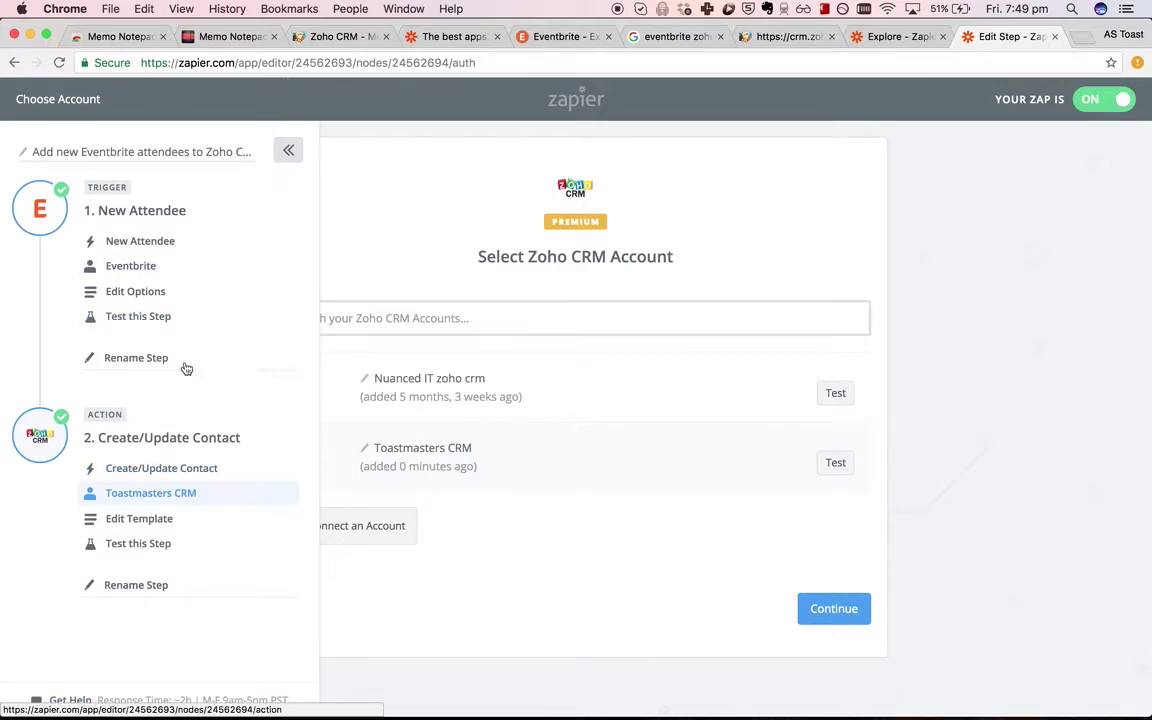
click(833, 609)
scroll(470, 470, down, 6)
scroll(470, 470, up, 6)
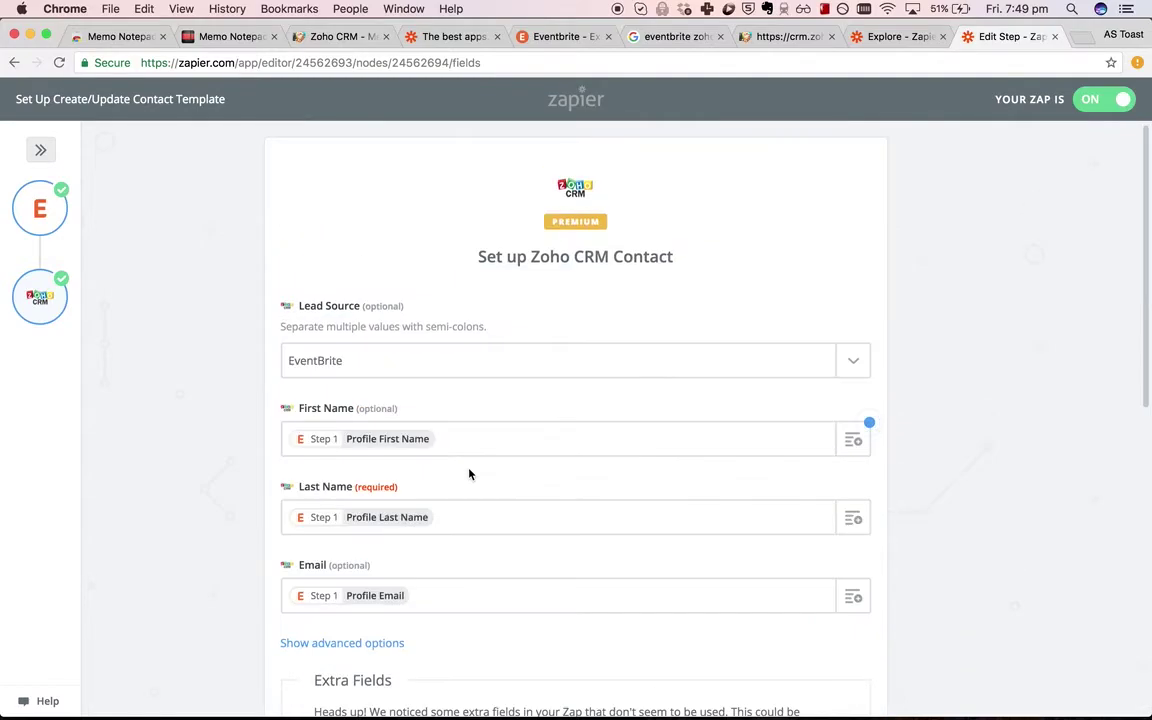
click(890, 36)
scroll(501, 332, up, 10)
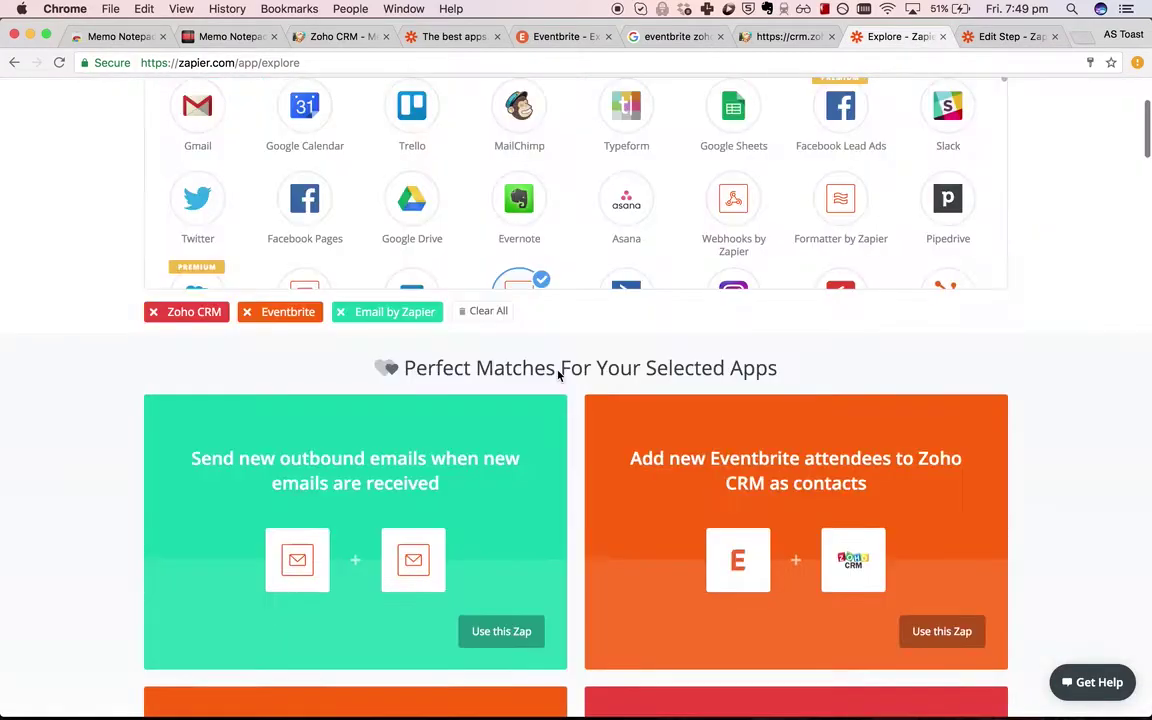
scroll(558, 376, down, 1)
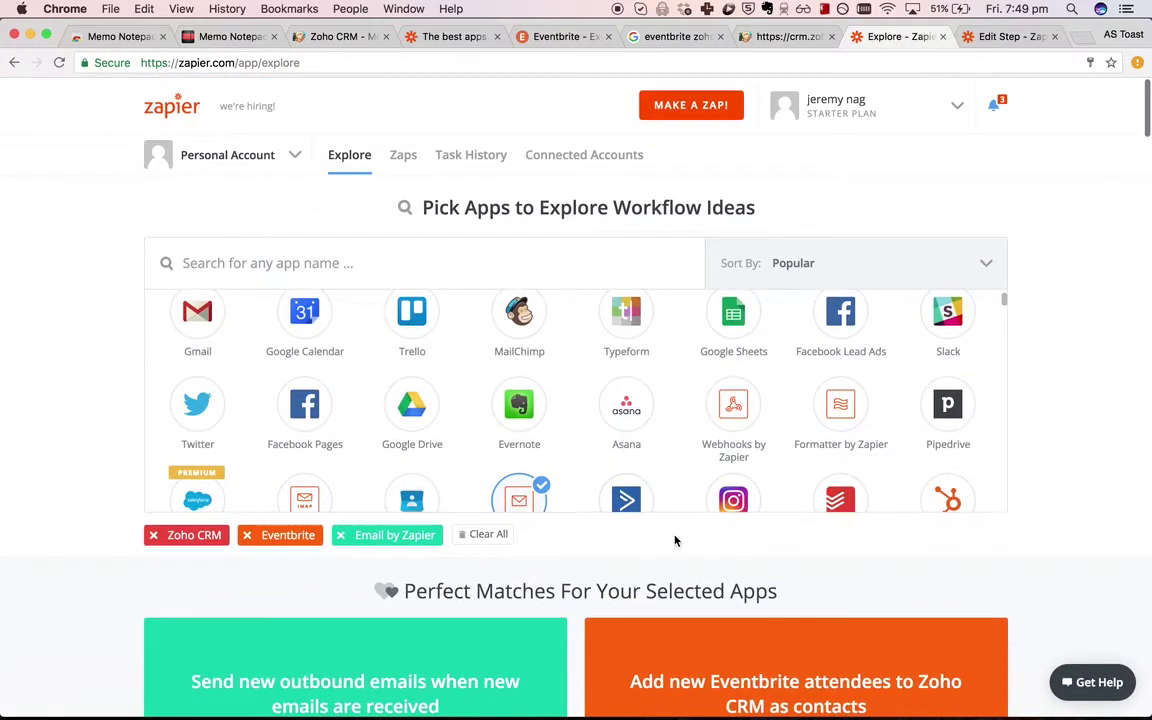
scroll(774, 628, down, 3)
scroll(774, 628, down, 10)
key(super+f)
text(lead)
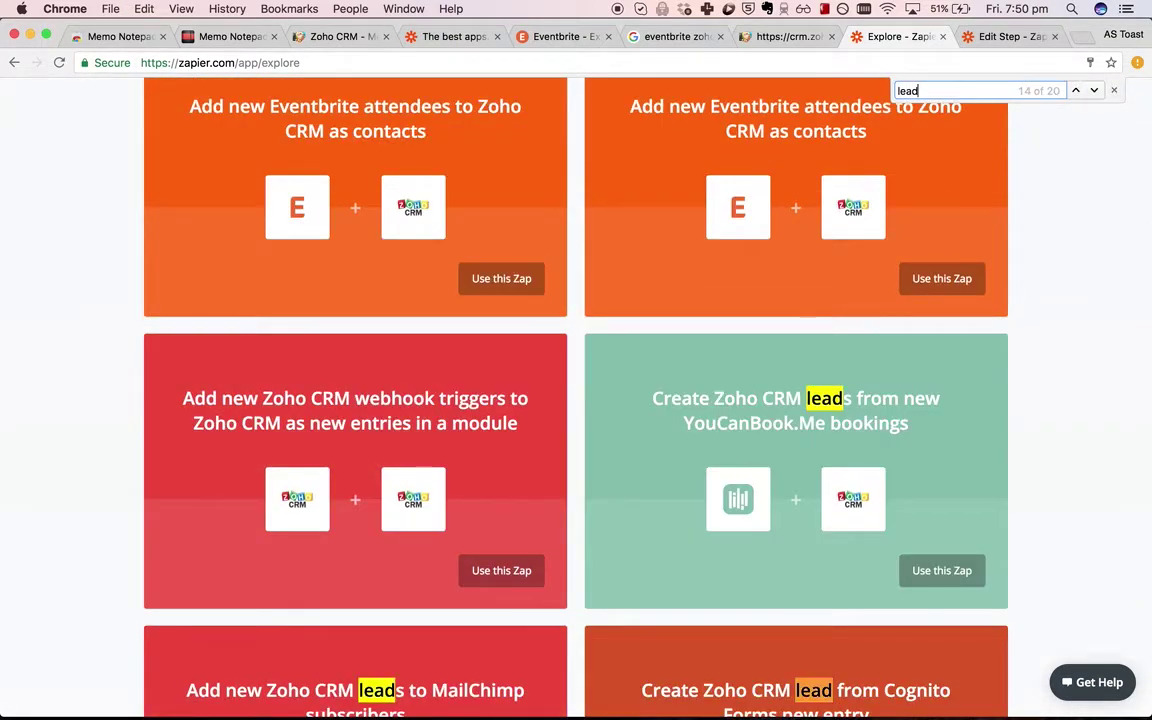
scroll(755, 660, down, 6)
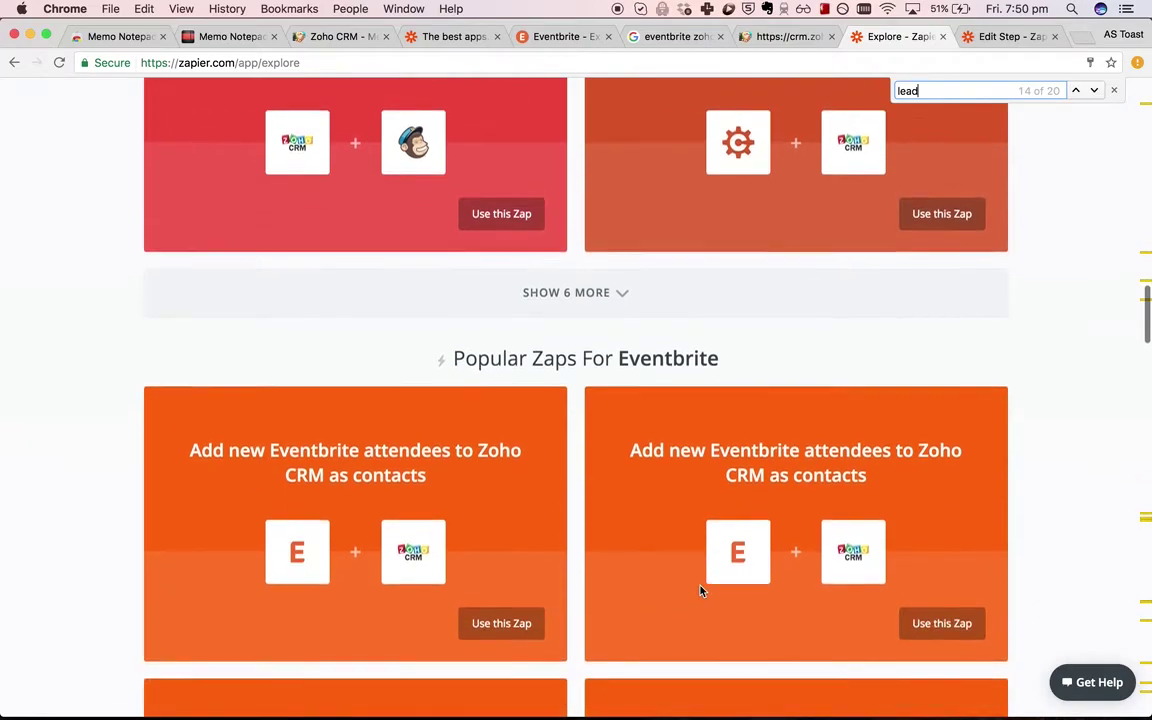
scroll(700, 590, up, 5)
scroll(700, 590, down, 6)
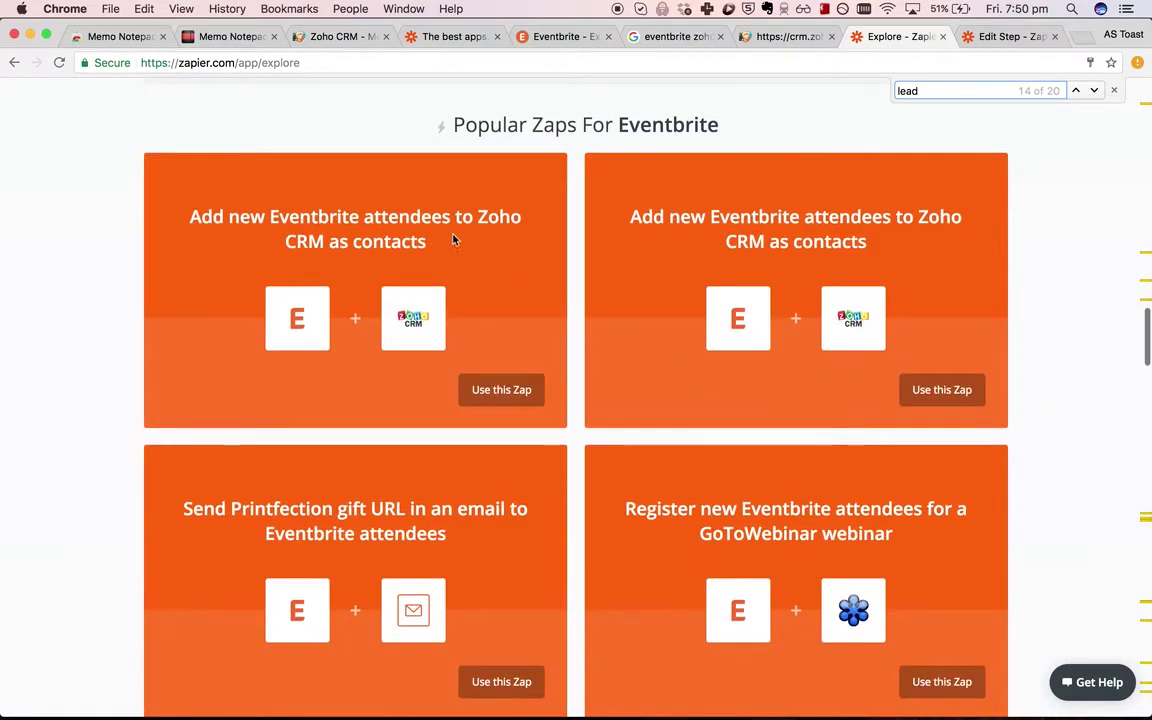
scroll(677, 287, down, 1)
scroll(677, 287, down, 6)
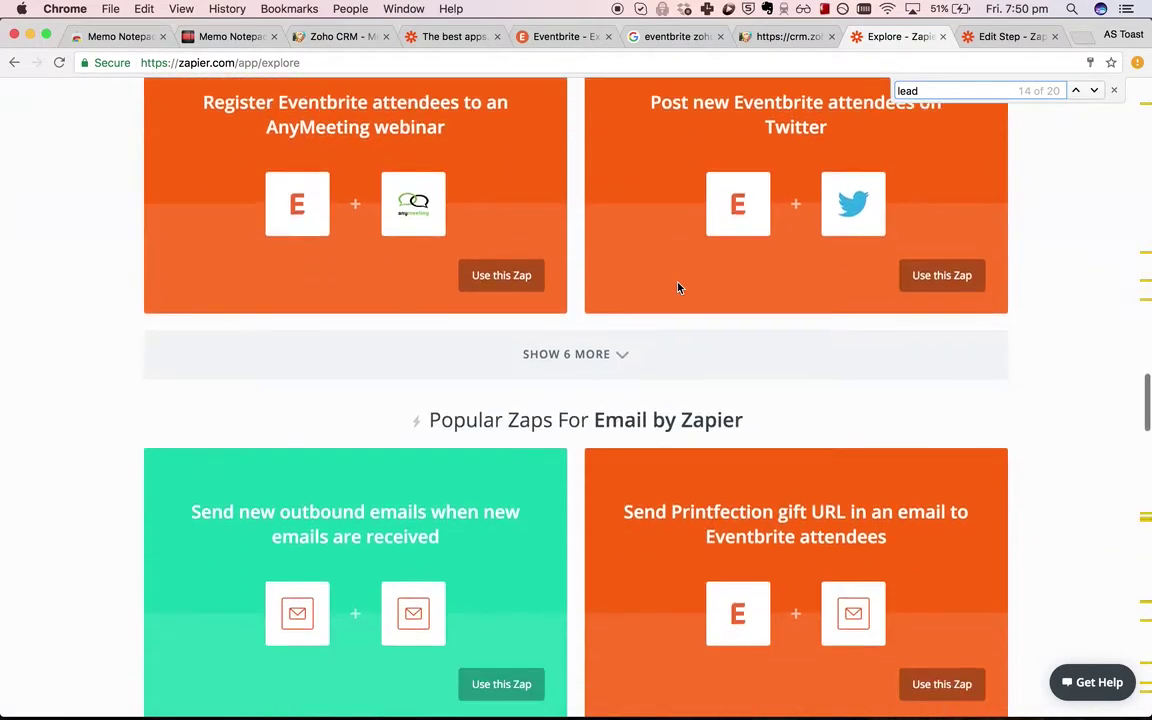
scroll(741, 272, up, 20)
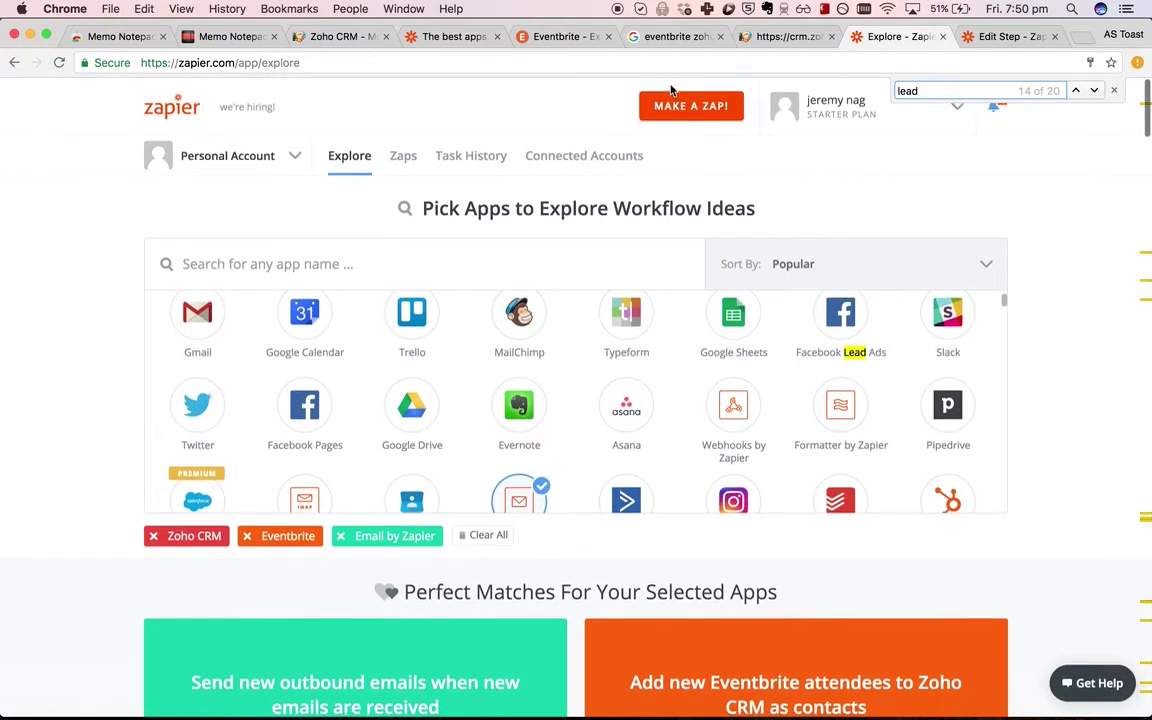
Start a new zap with Eventbrite New Attendee as its trigger.
click(700, 110)
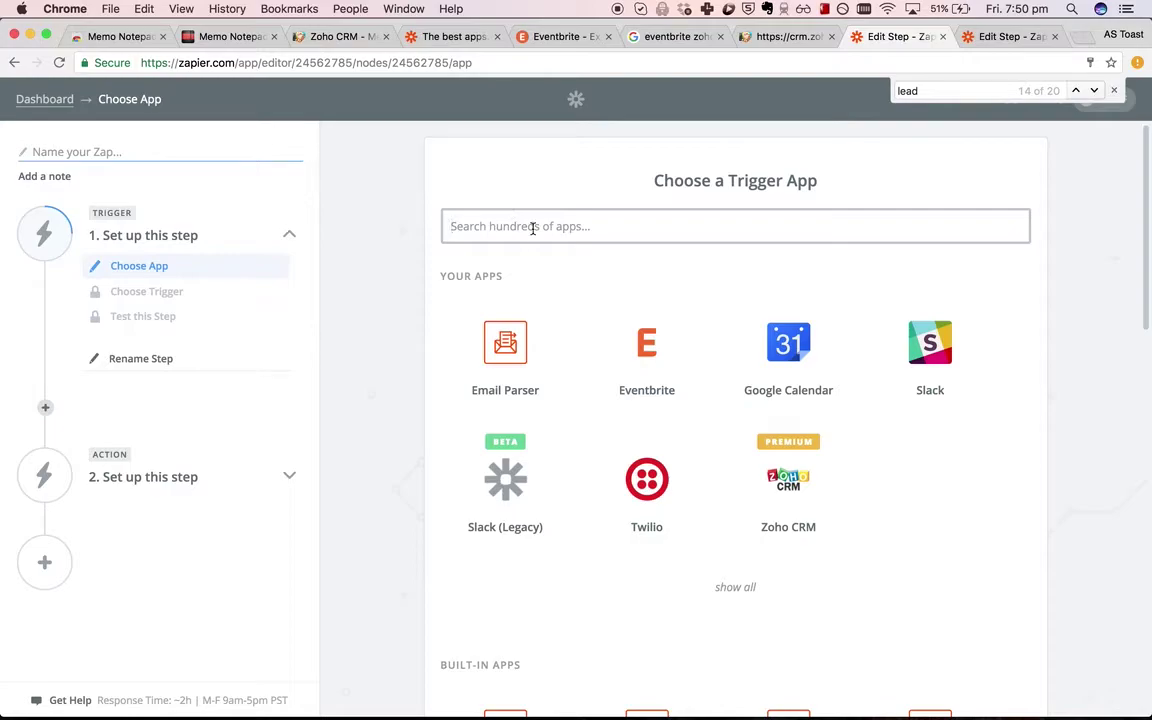
click(613, 355)
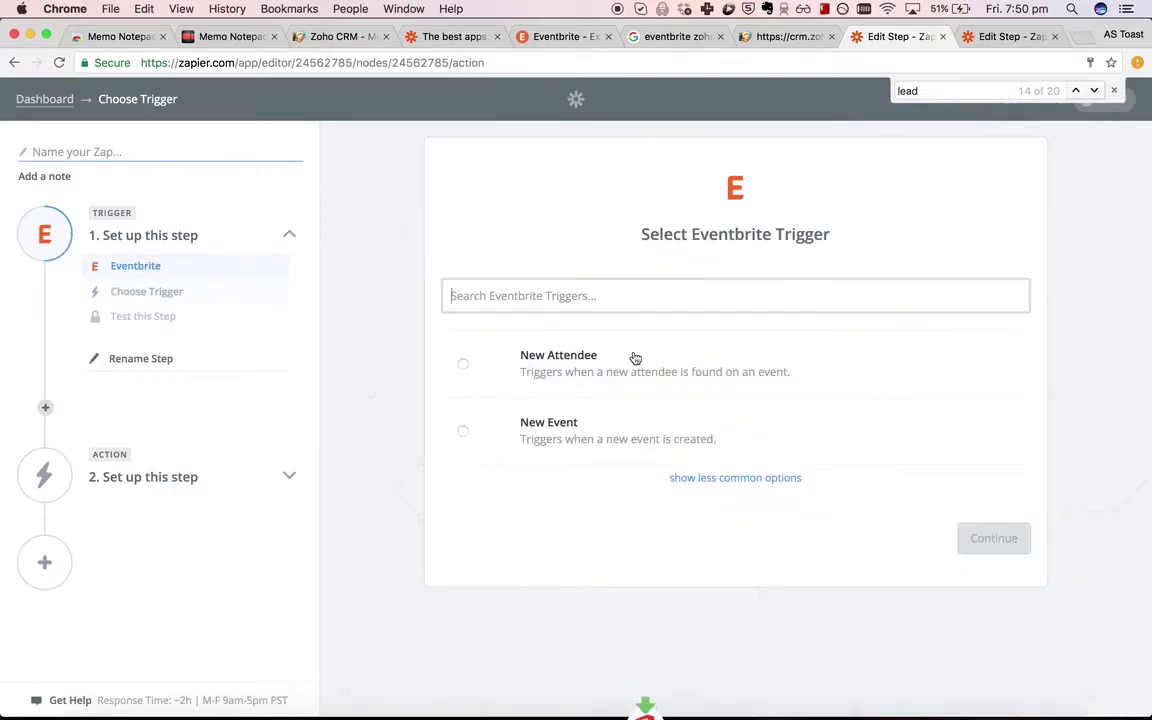
click(608, 365)
click(951, 539)
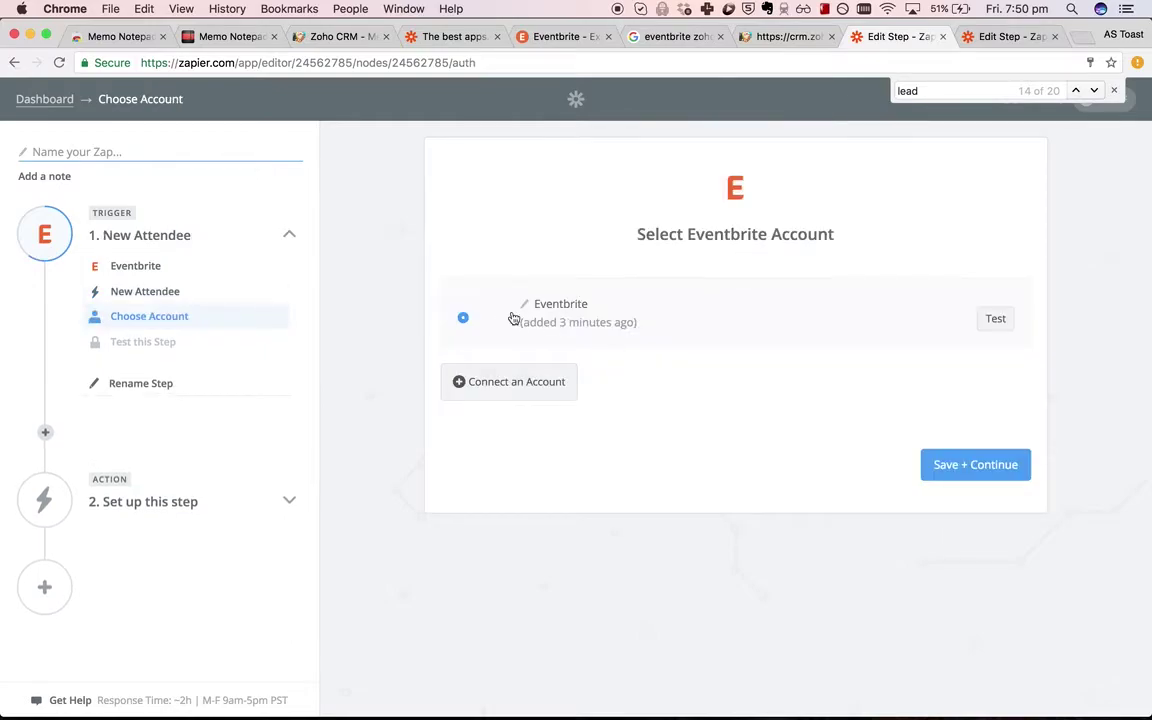
Rename the Eventbrite account to Toastmasters EventBrite, keep live events, and skip the trigger test.
click(531, 306)
text(Toastmasters)
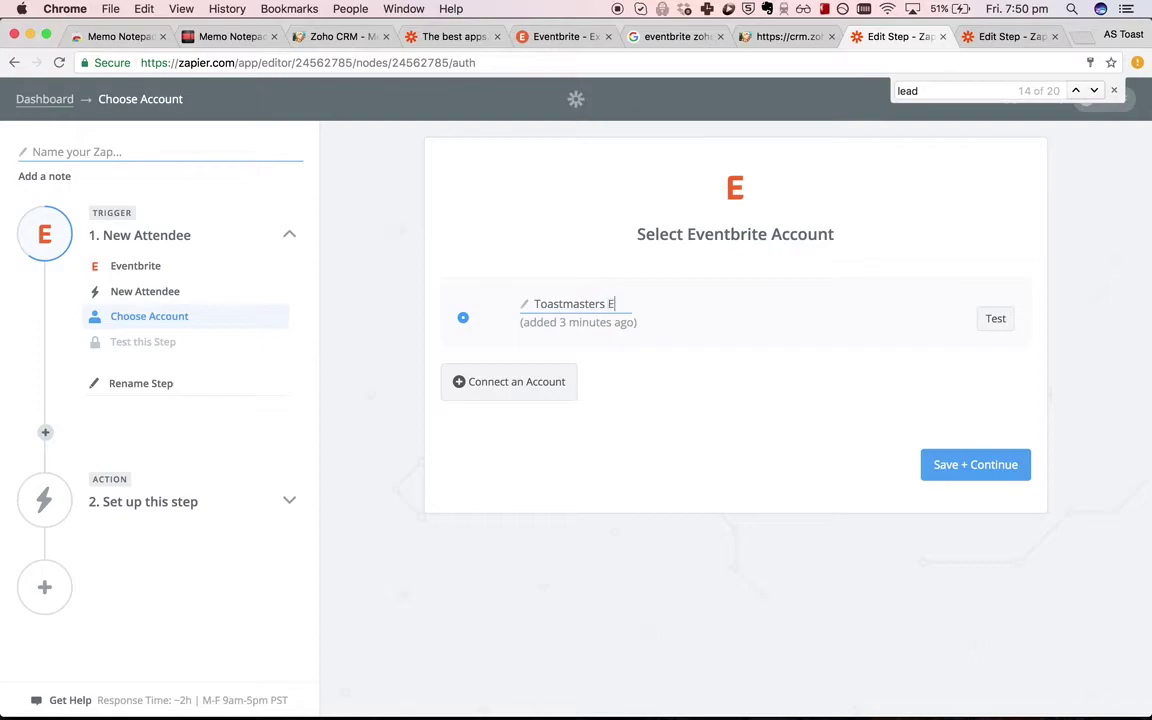
click(967, 466)
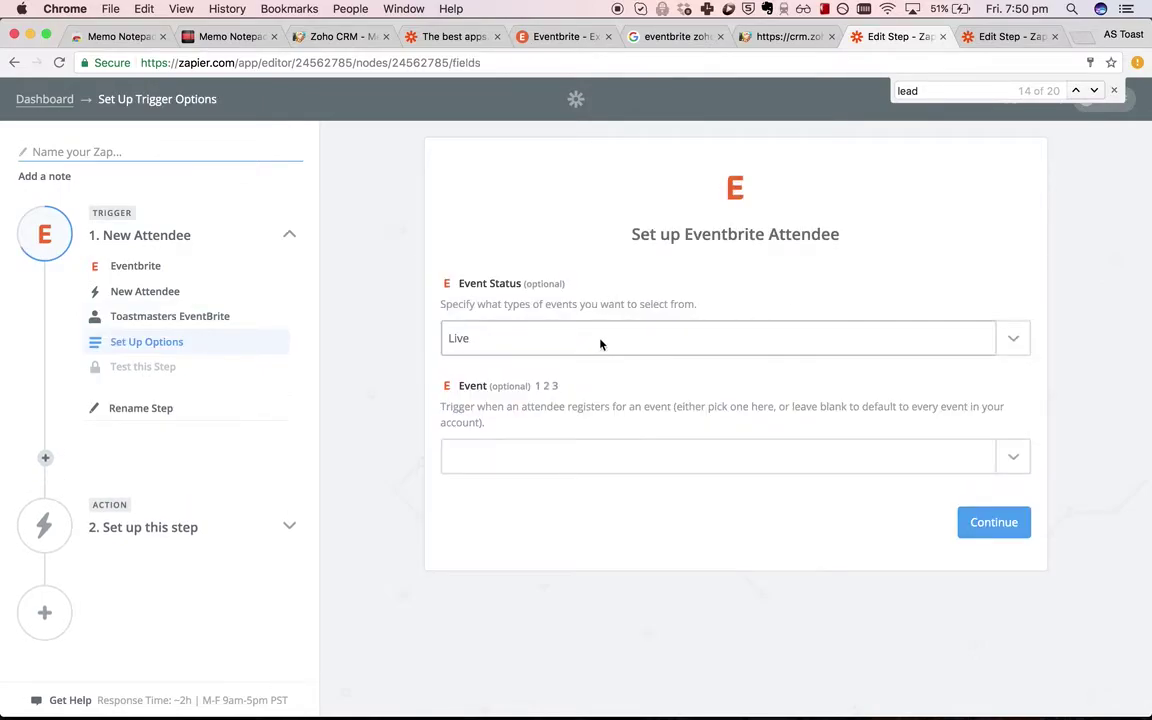
click(774, 457)
click(1006, 525)
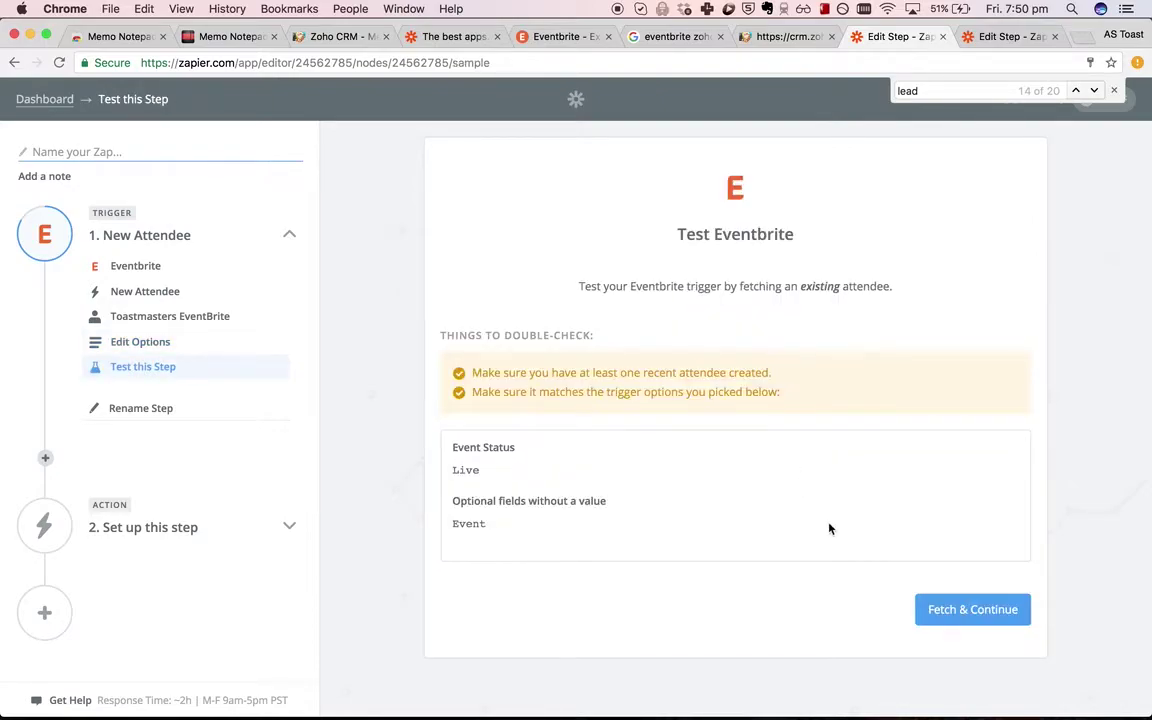
click(976, 600)
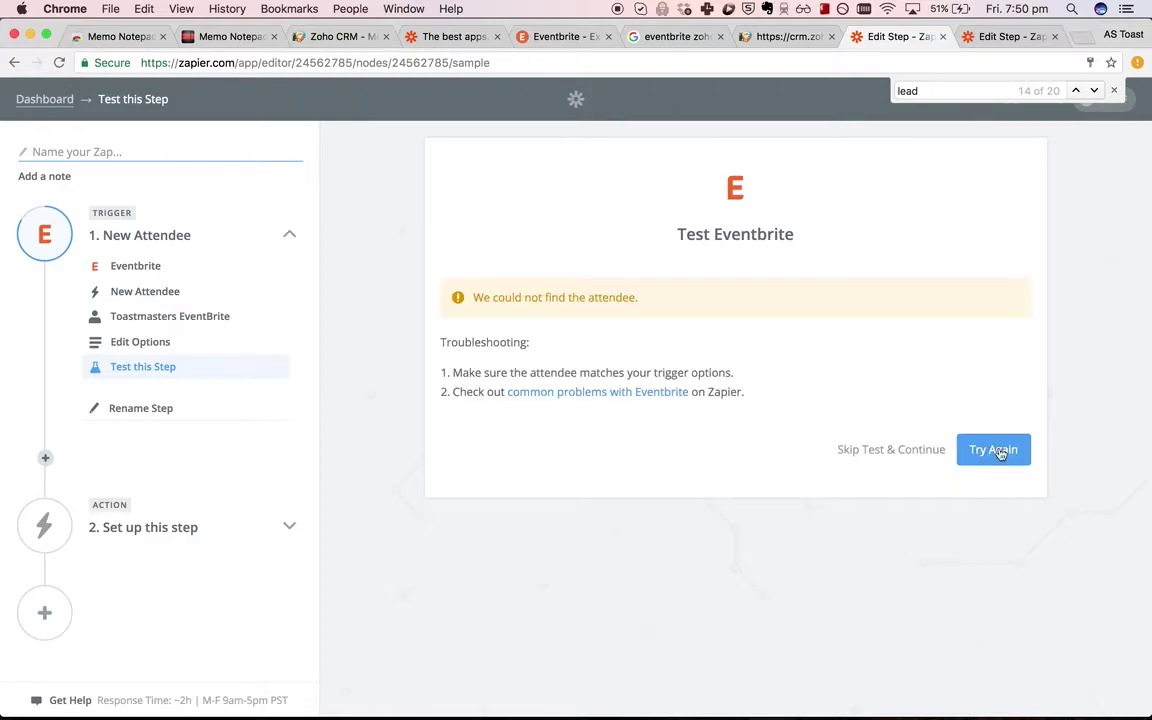
click(903, 450)
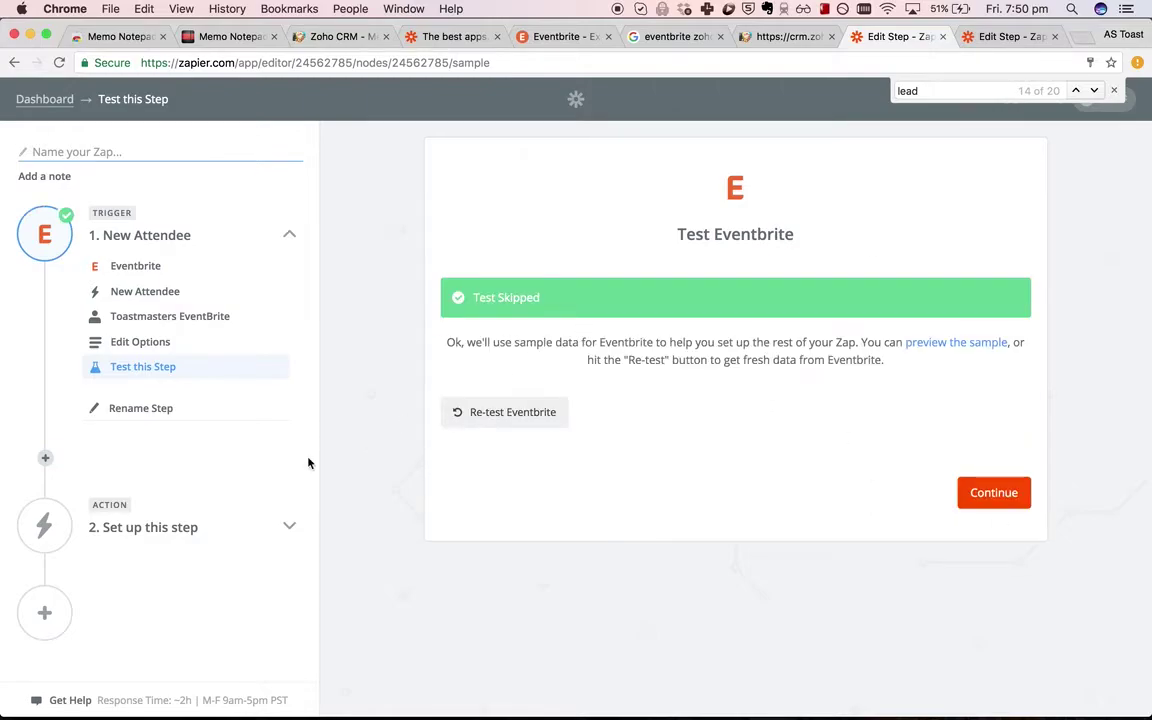
Set the action to Zoho CRM Create/Update Lead on the Toastmasters CRM account.
click(980, 485)
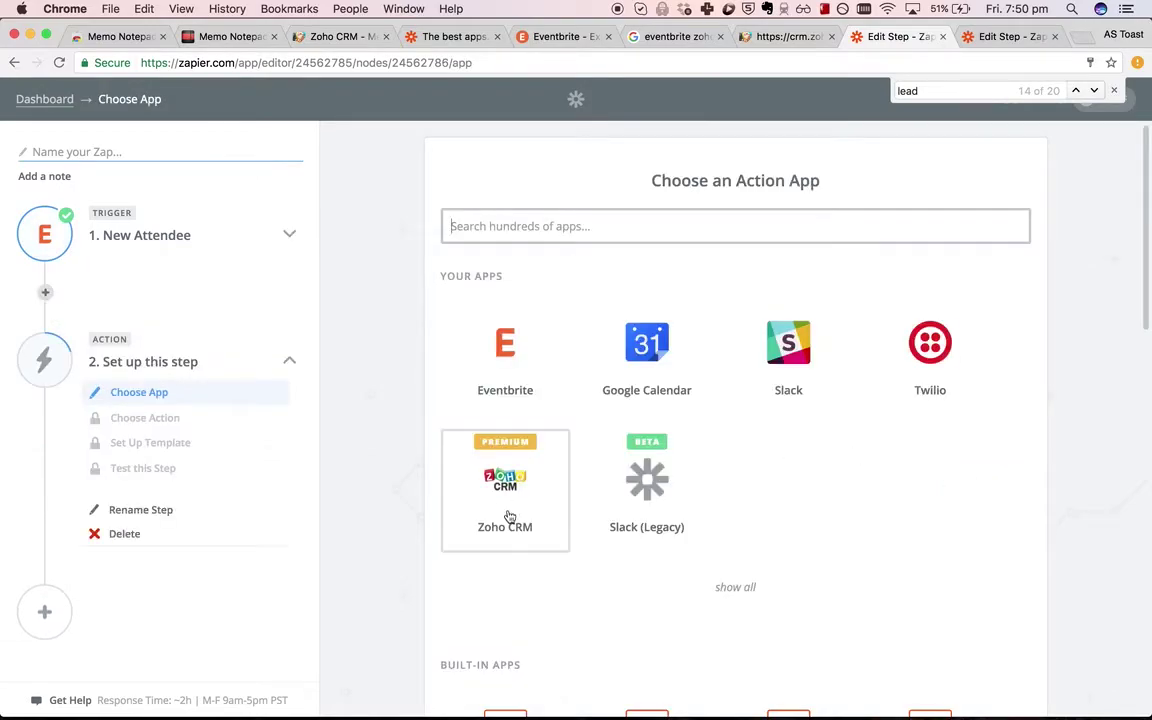
click(527, 465)
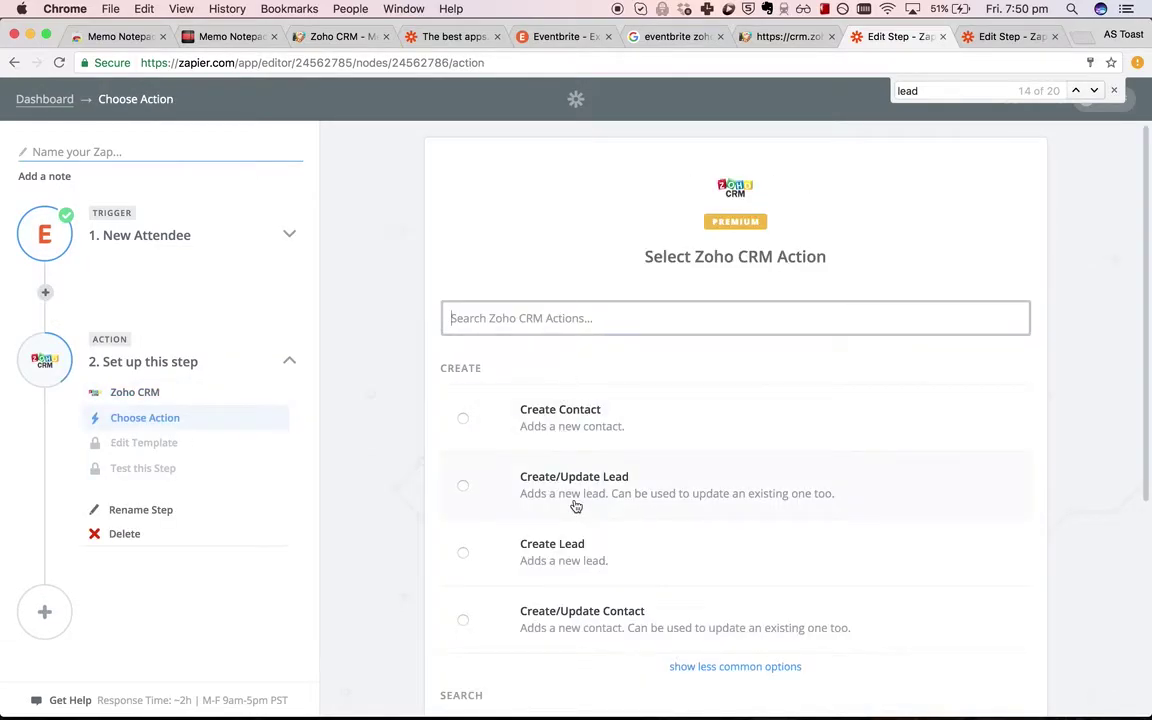
click(576, 507)
scroll(930, 516, down, 5)
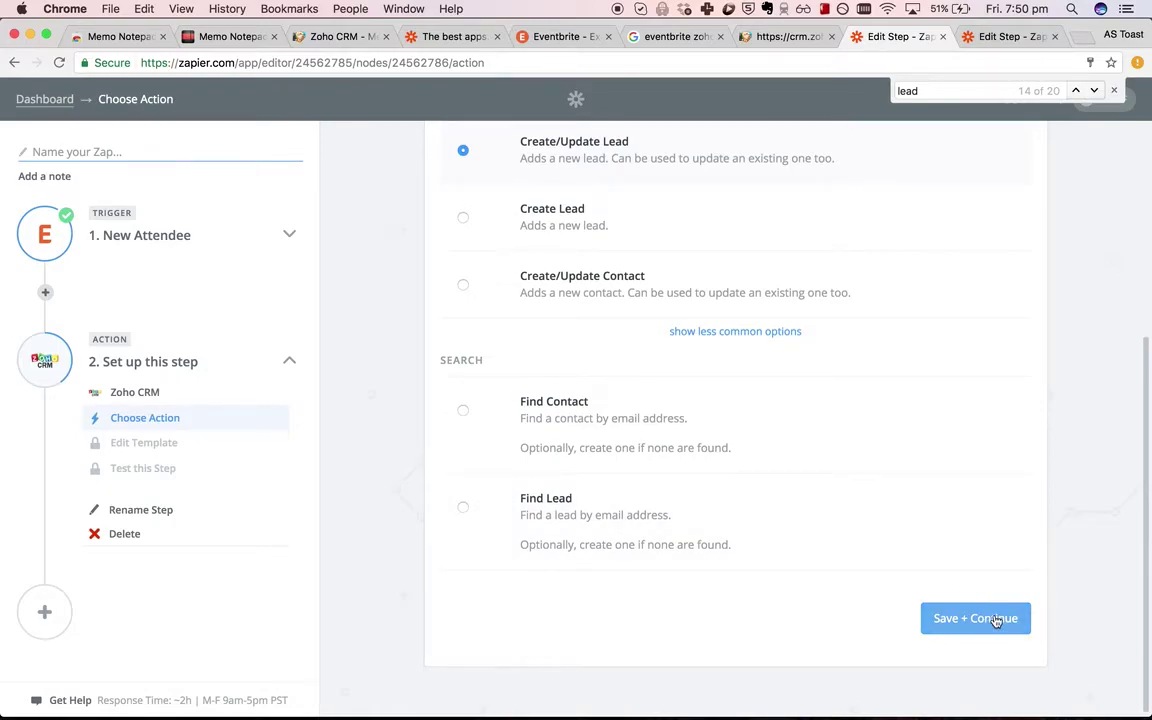
scroll(996, 621, up, 2)
scroll(996, 621, down, 2)
click(975, 618)
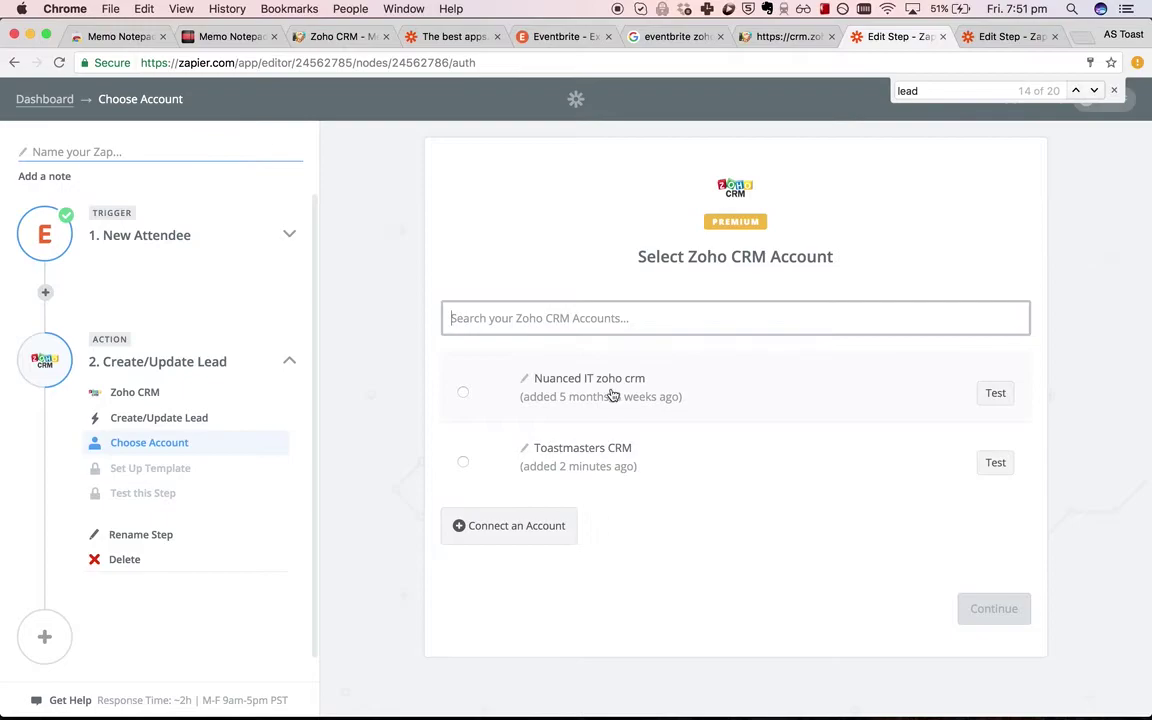
click(617, 466)
click(1000, 608)
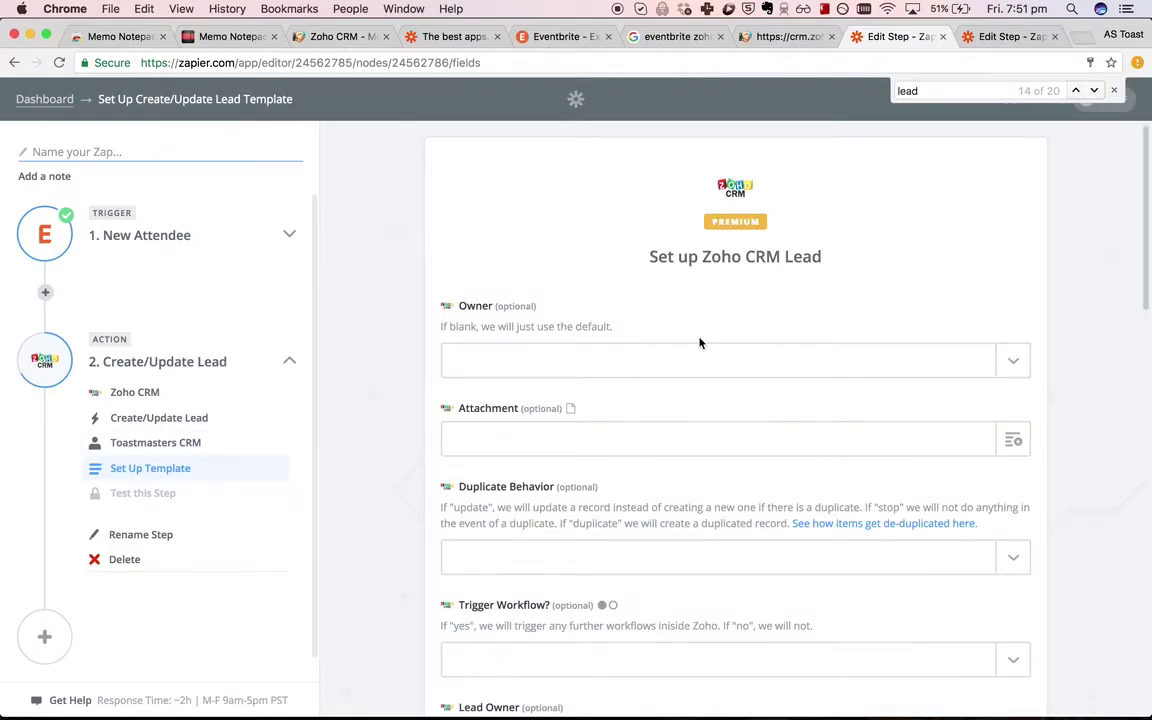
Map the lead's Company field to the attendee's Profile Name.
scroll(700, 343, down, 3)
scroll(700, 343, up, 3)
scroll(700, 343, down, 5)
scroll(700, 340, down, 3)
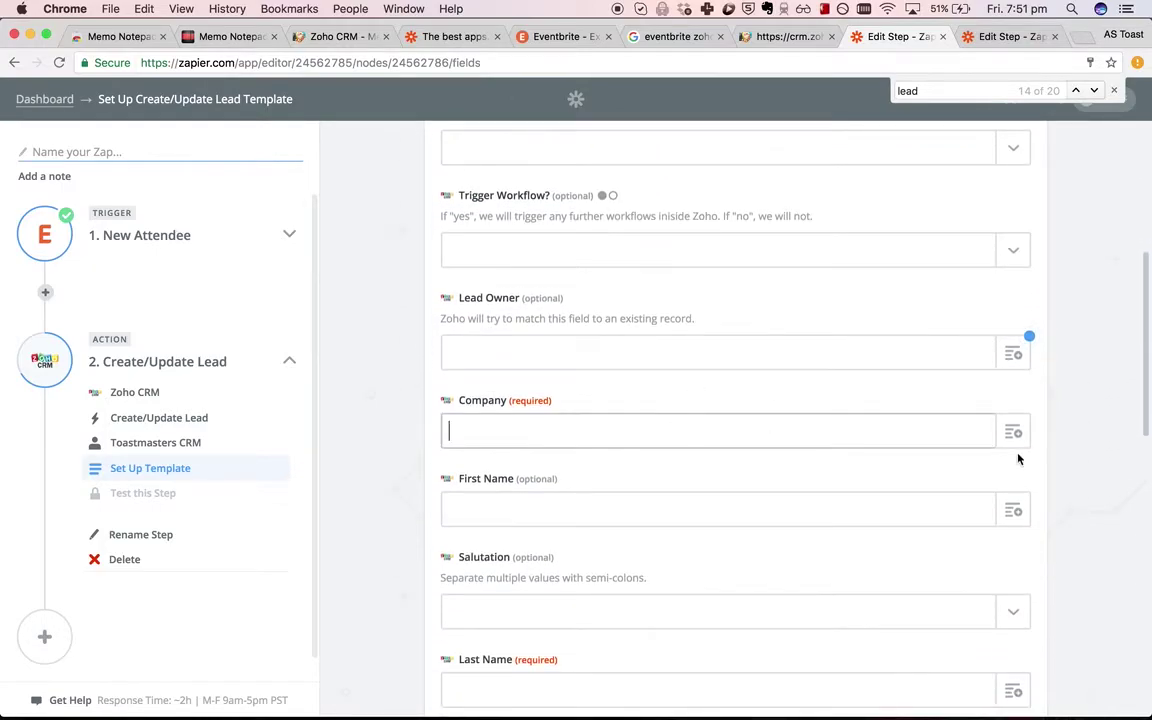
click(1013, 431)
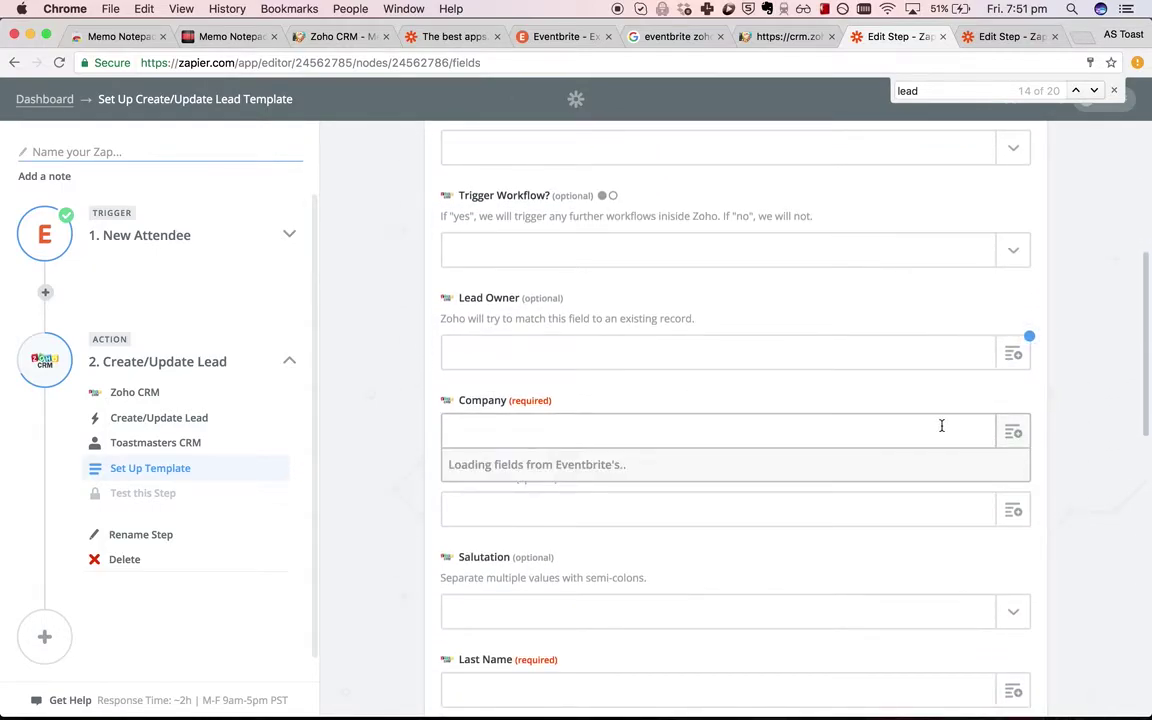
scroll(898, 542, down, 3)
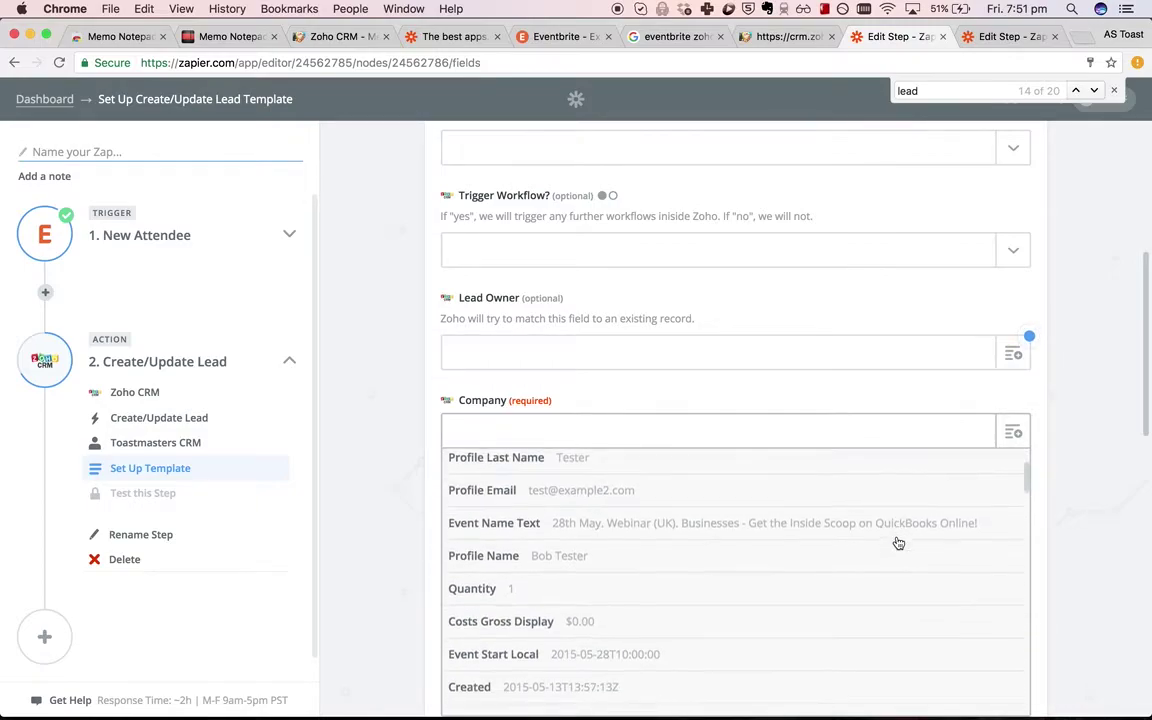
scroll(898, 543, up, 1)
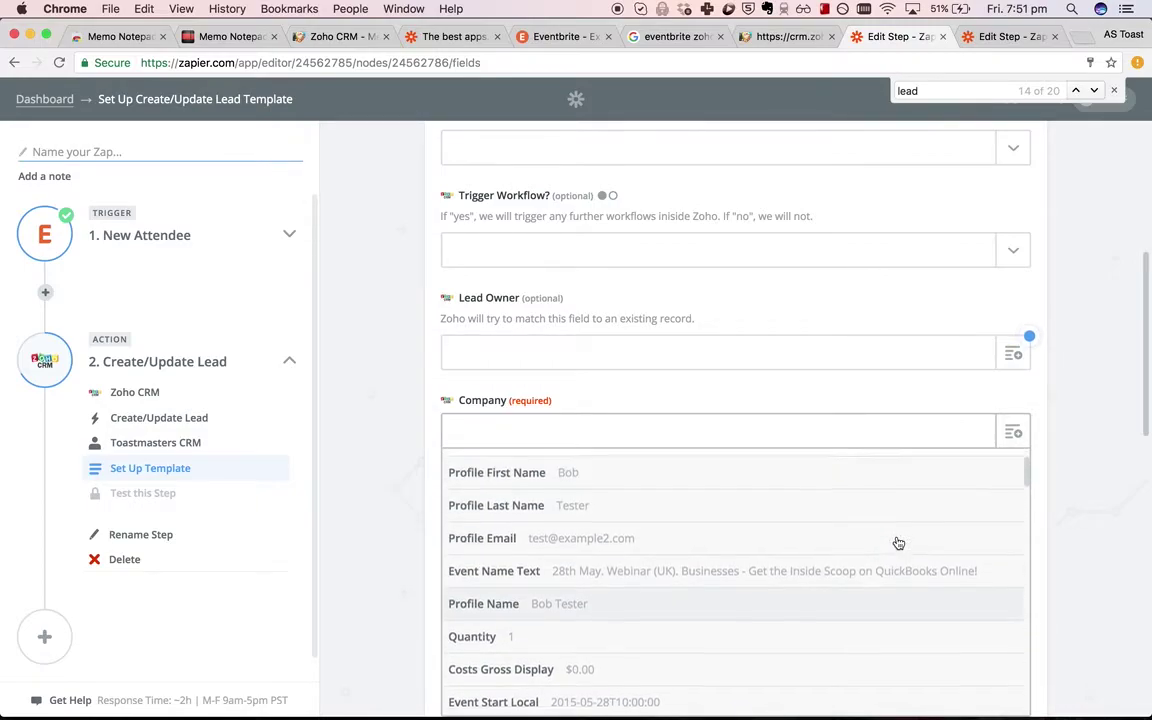
click(864, 605)
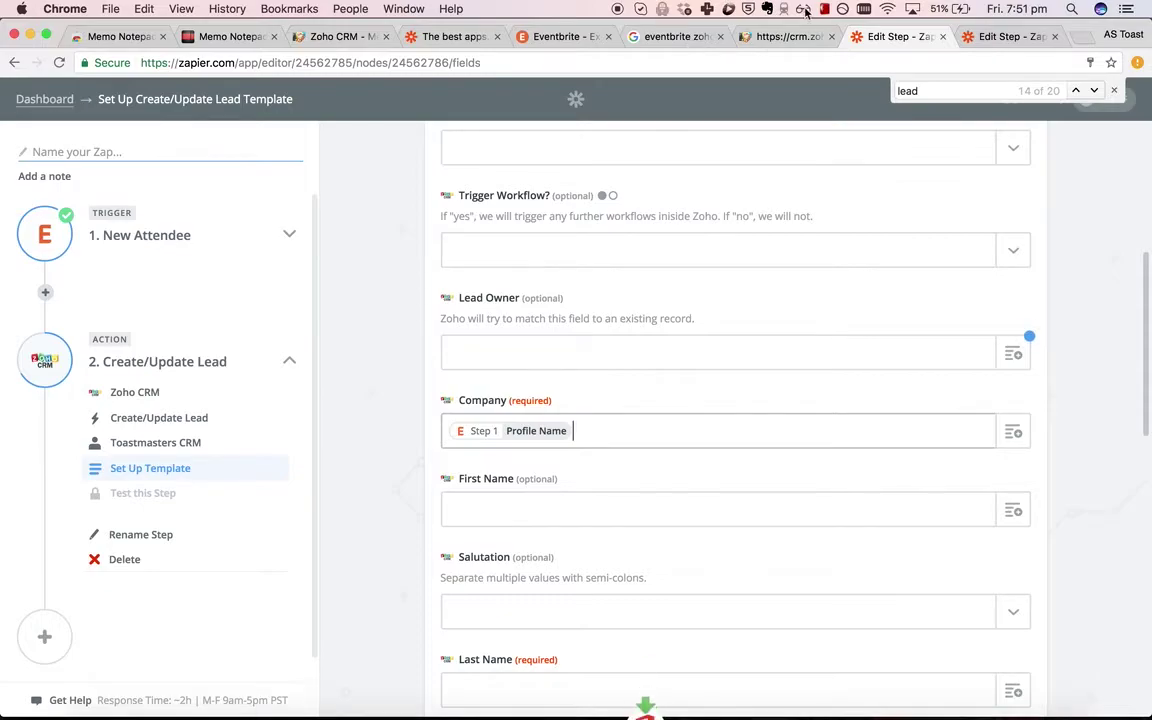
click(788, 36)
In Zoho CRM setup, make Company no longer required in the Guests layout.
click(303, 37)
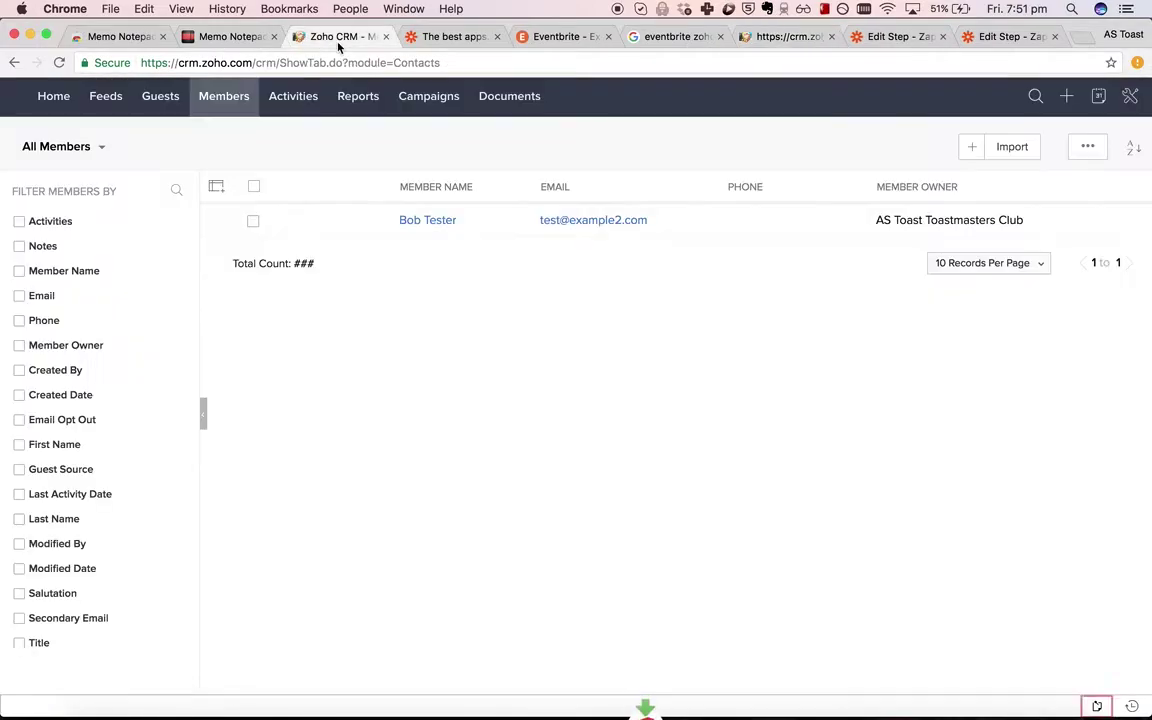
click(905, 37)
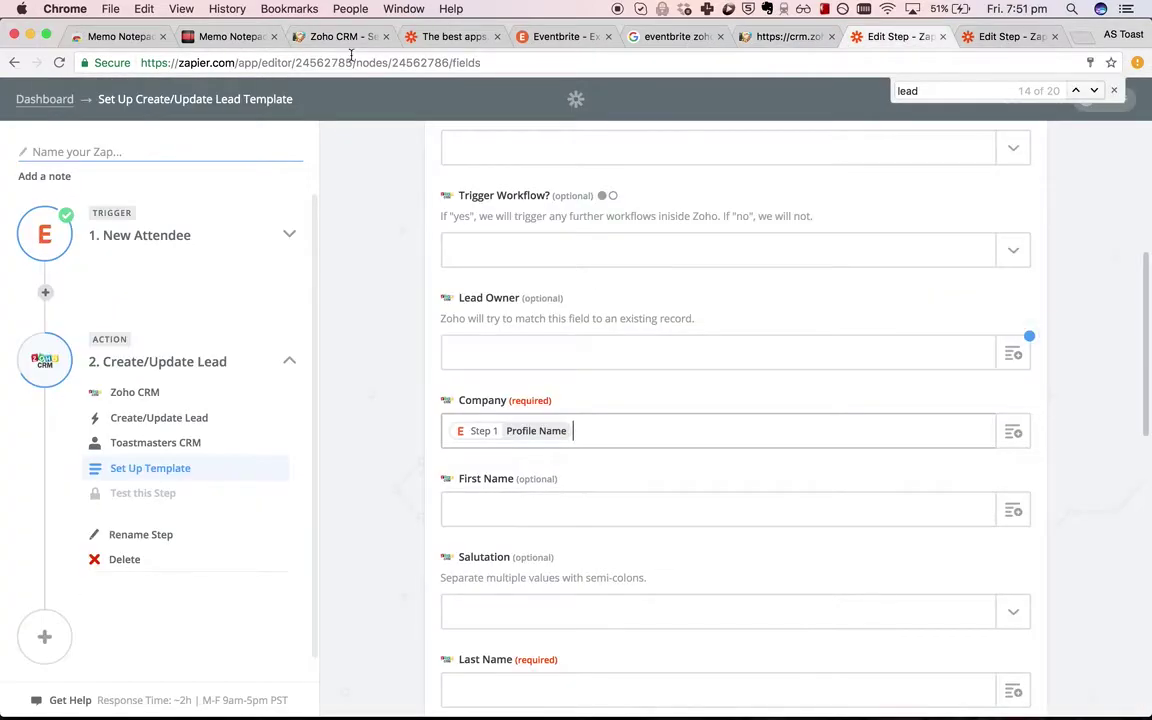
click(316, 40)
click(1130, 96)
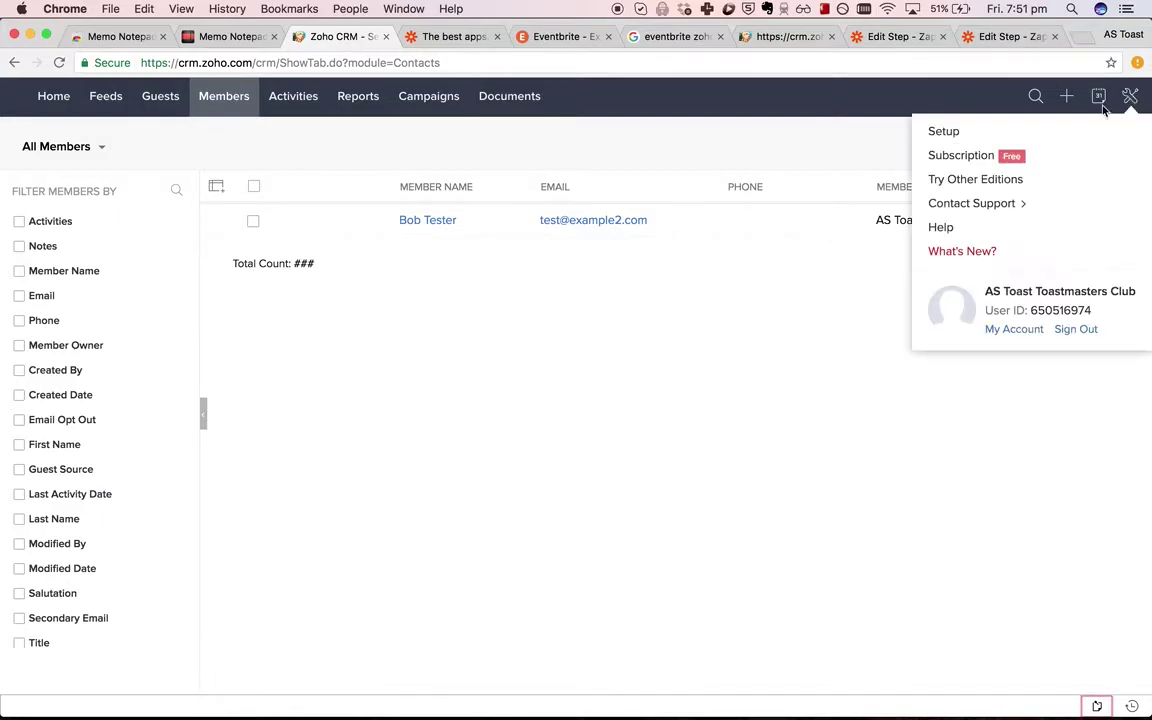
click(1021, 135)
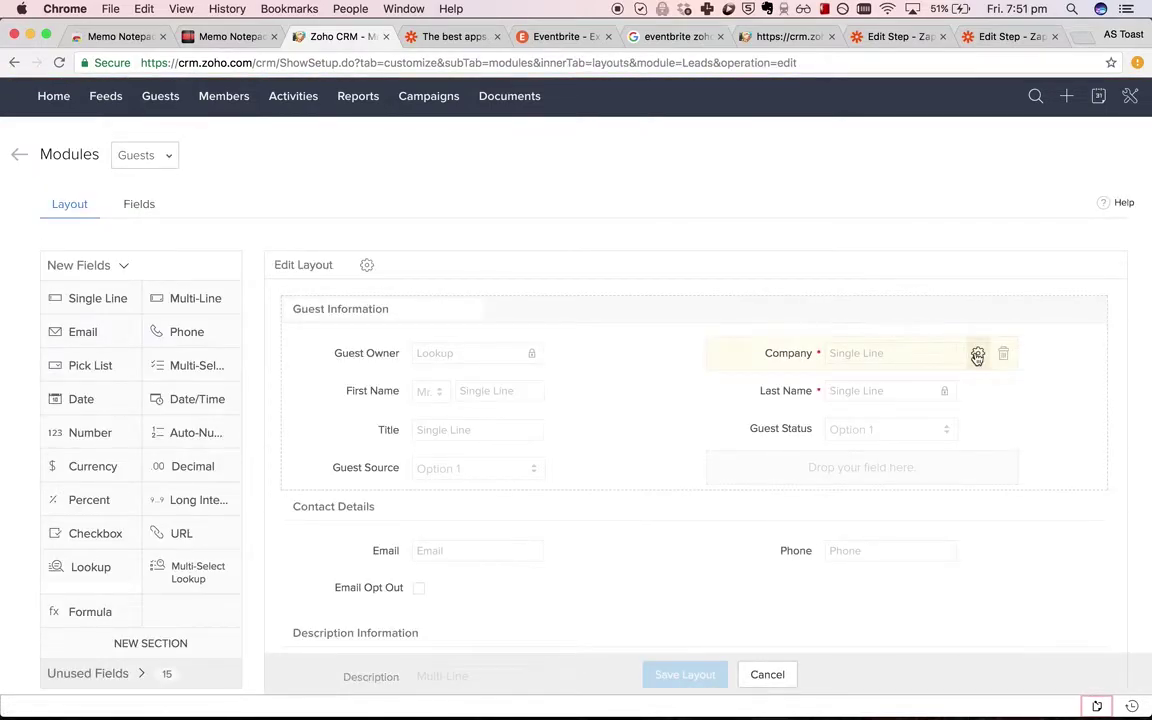
click(977, 354)
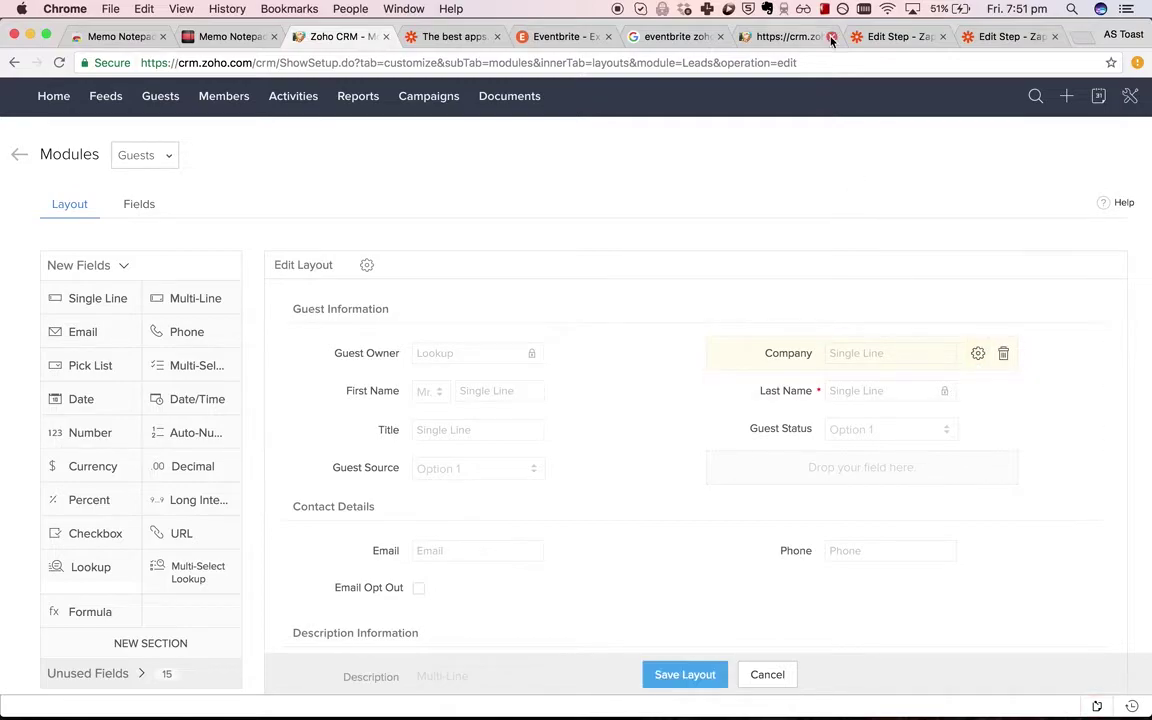
click(893, 37)
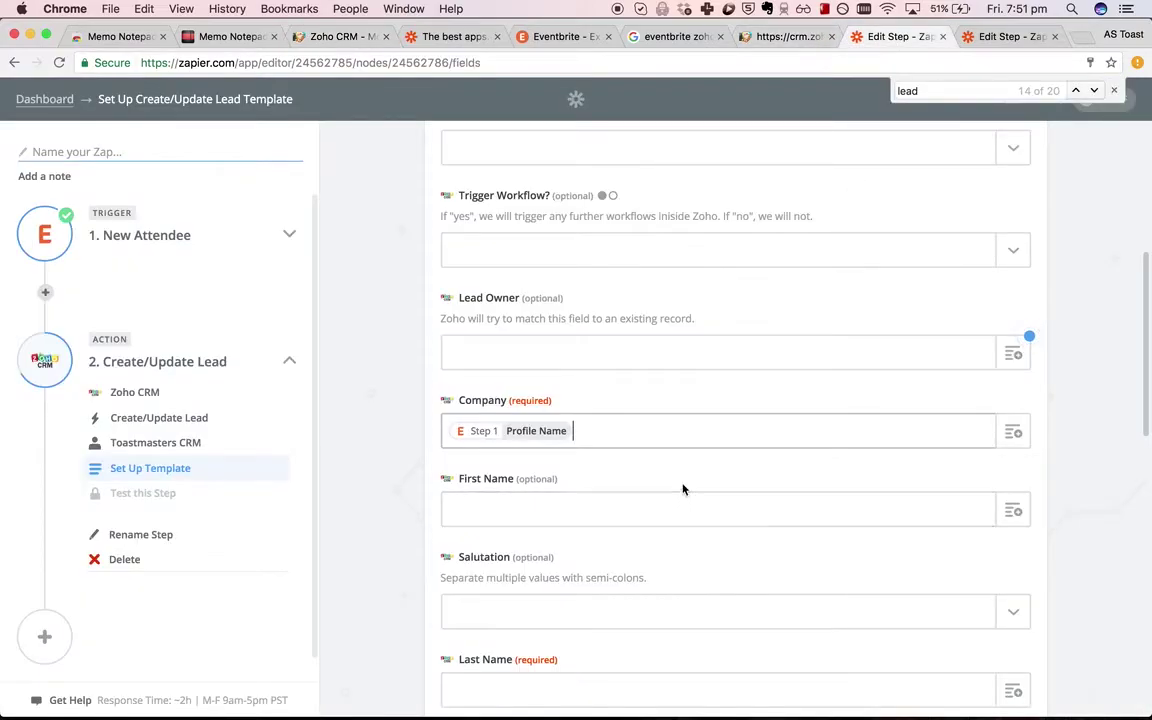
Clear Company and map First and Last Name to the attendee's Profile First and Last Name.
key(BackSpace)
click(743, 522)
click(1012, 511)
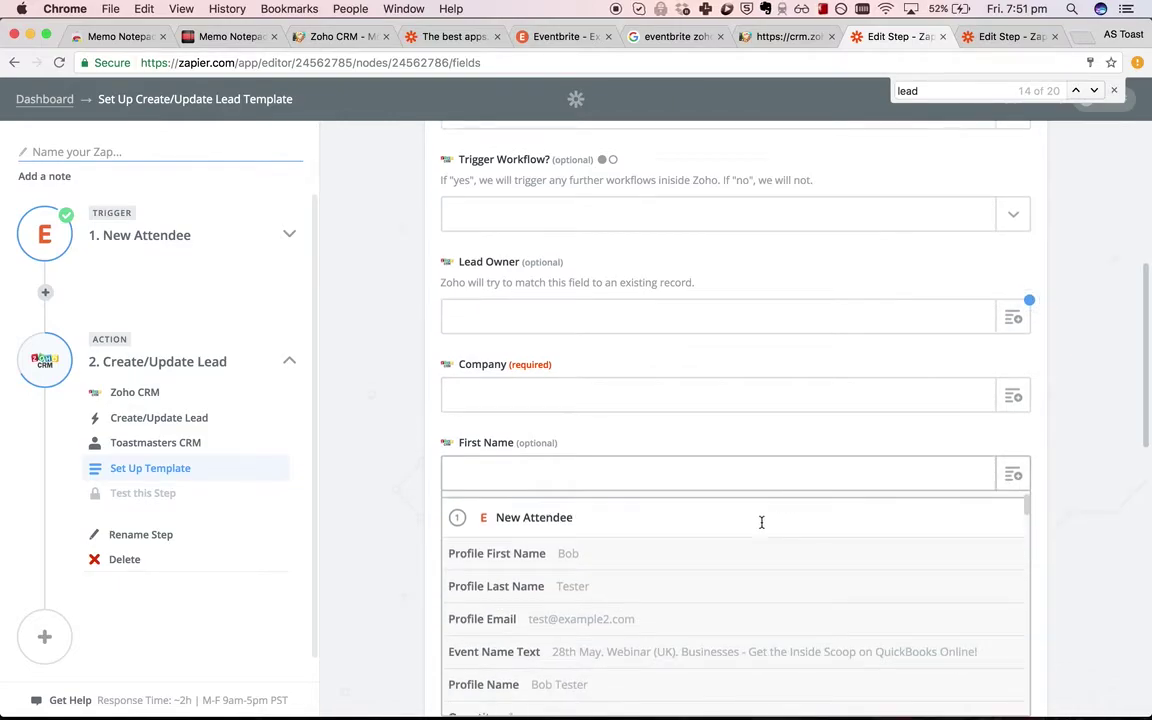
click(725, 553)
scroll(965, 570, down, 3)
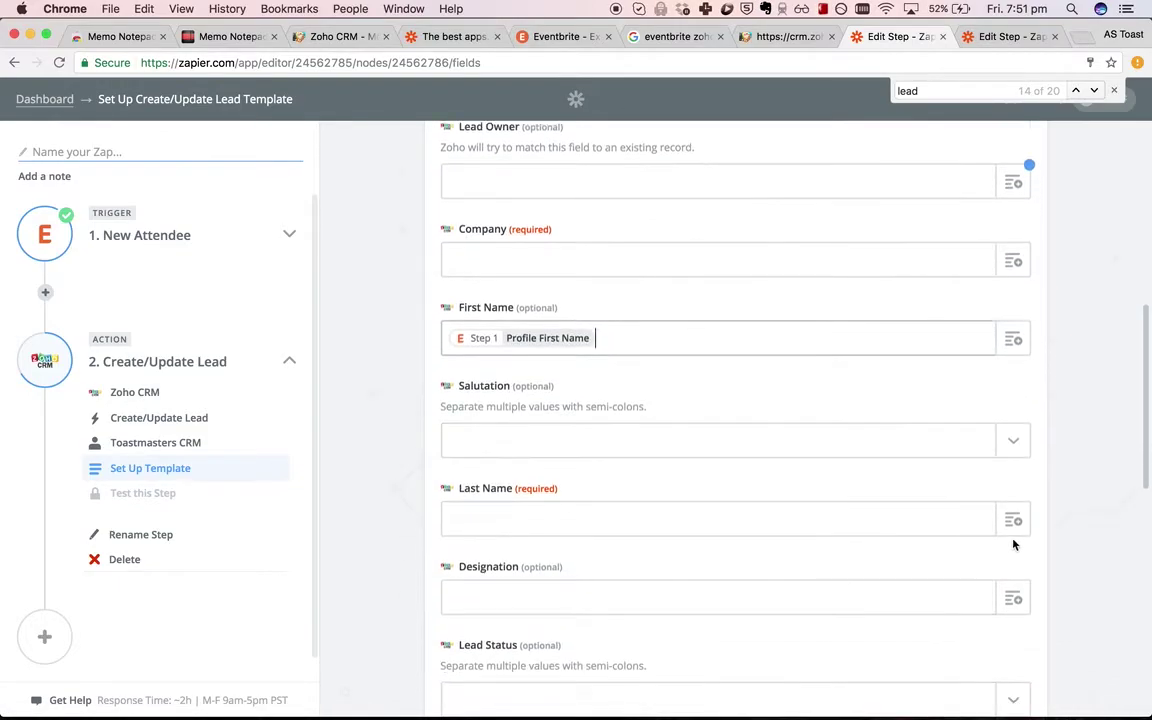
click(1016, 521)
scroll(818, 575, down, 2)
click(818, 575)
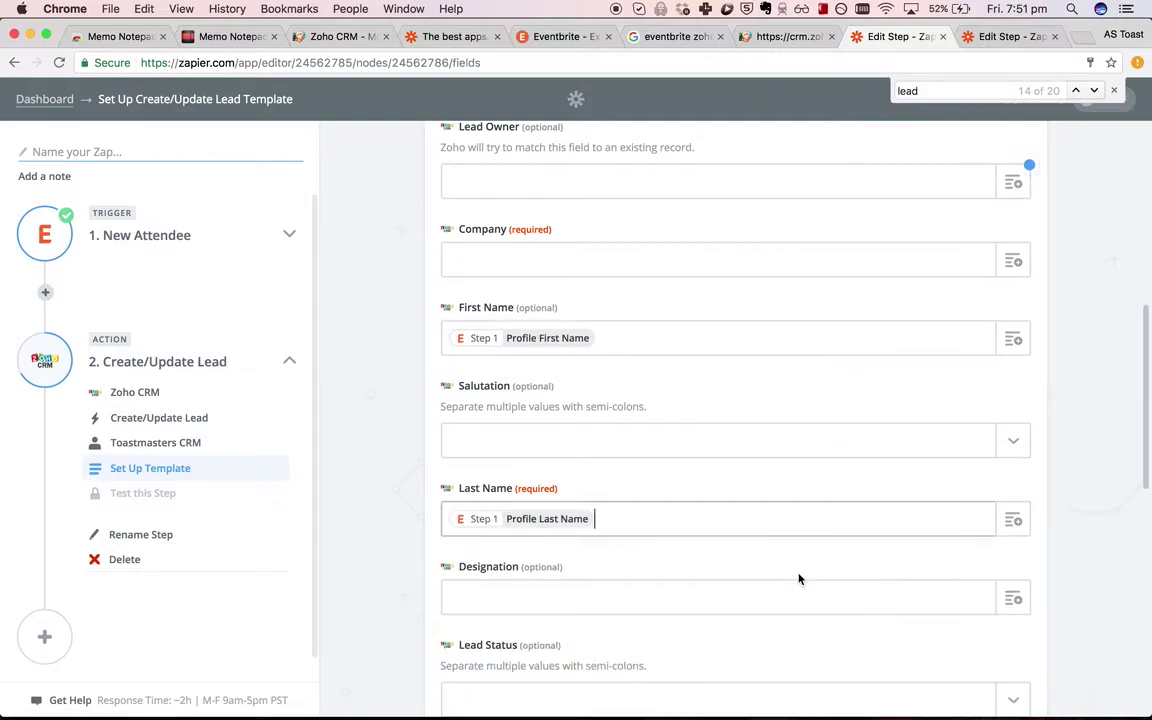
scroll(797, 579, down, 5)
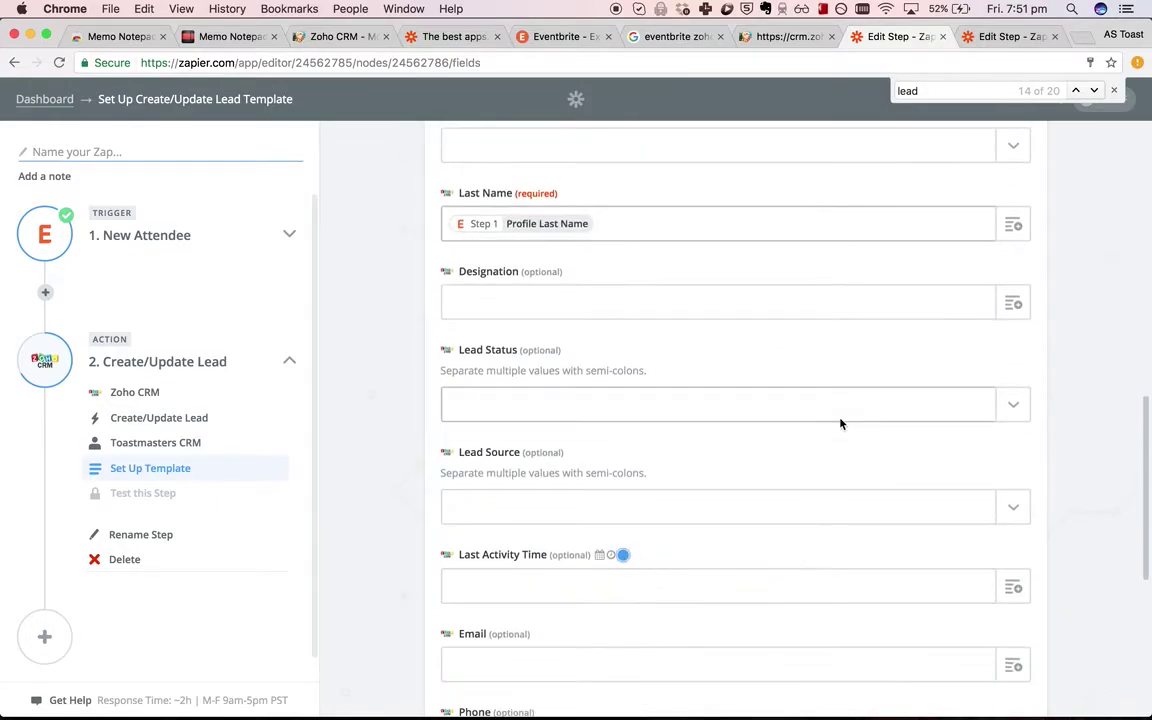
Set Lead Status to RSVP'D, Lead Source to EventBrite, and Email to Profile Email.
click(846, 411)
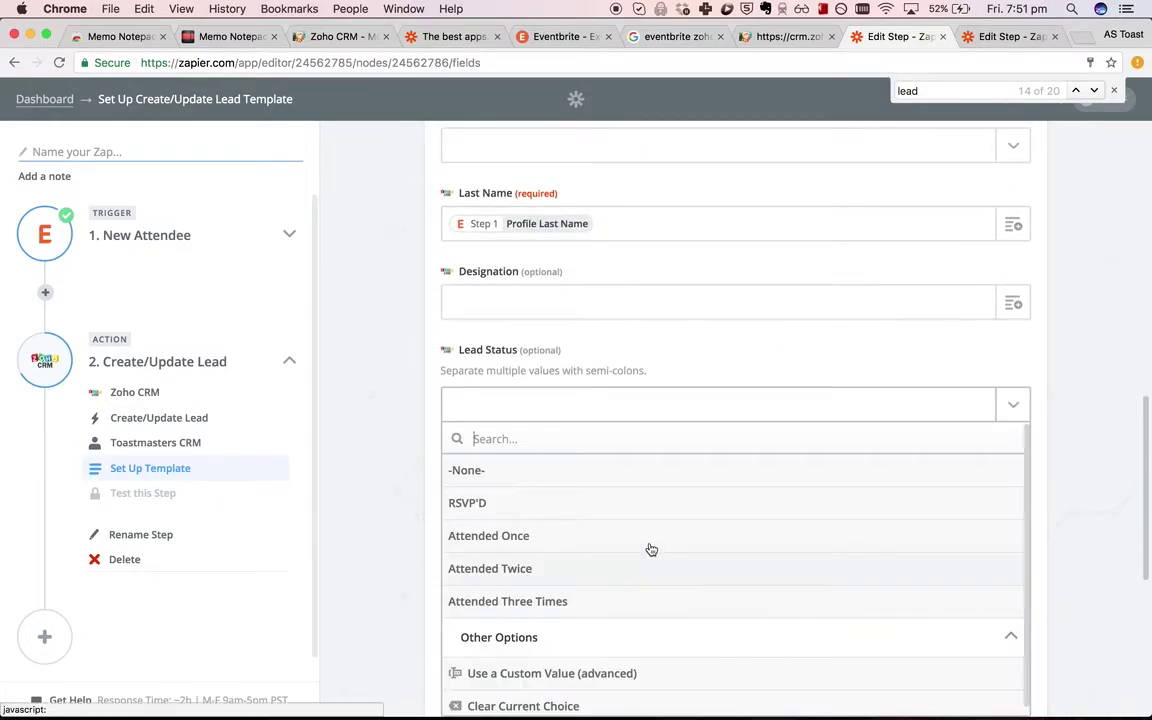
click(636, 508)
click(672, 505)
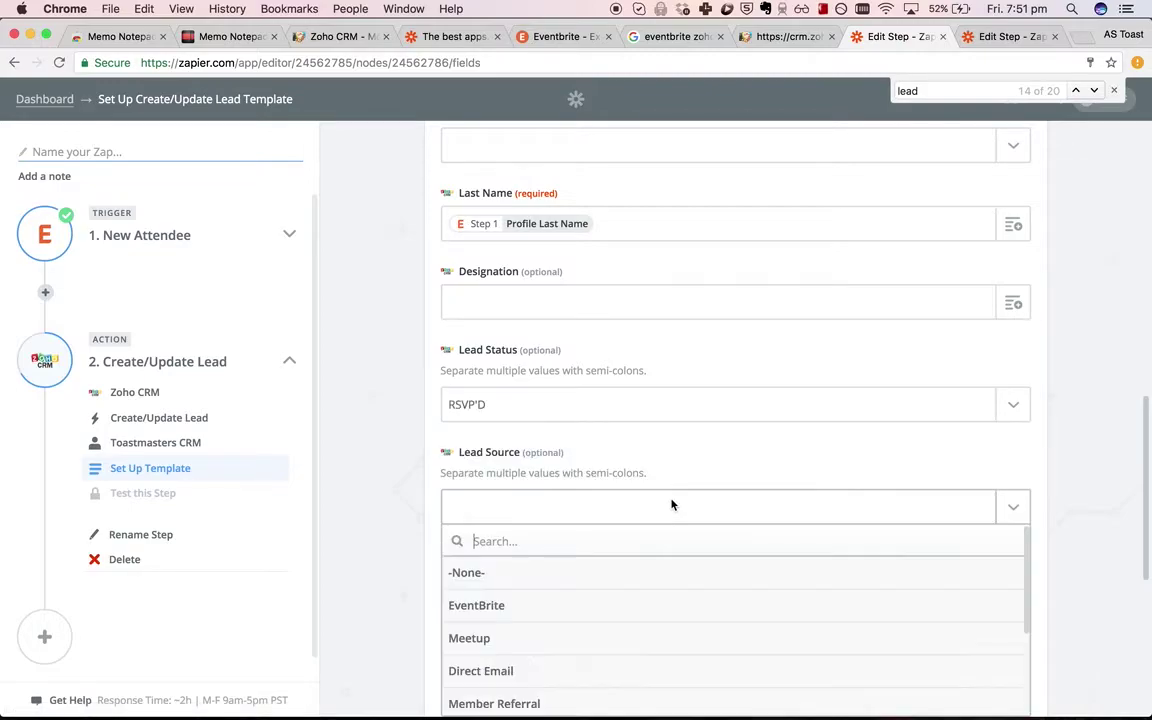
click(630, 617)
scroll(632, 617, down, 5)
click(607, 243)
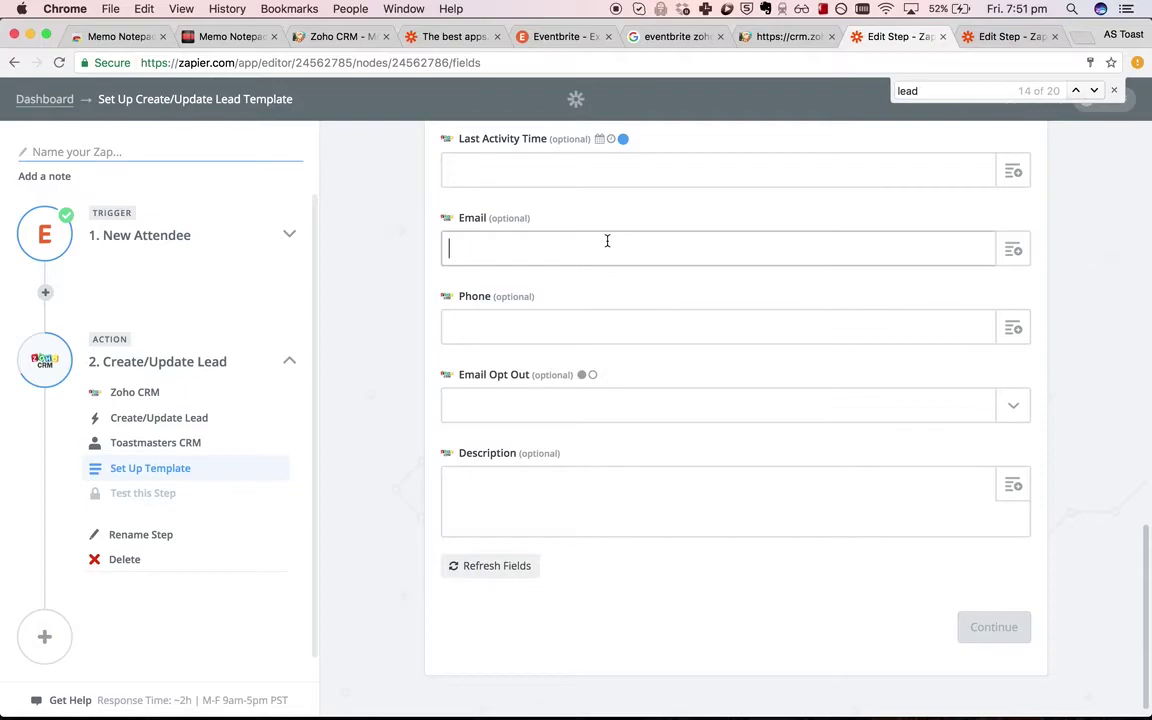
click(1014, 252)
text(email)
click(643, 390)
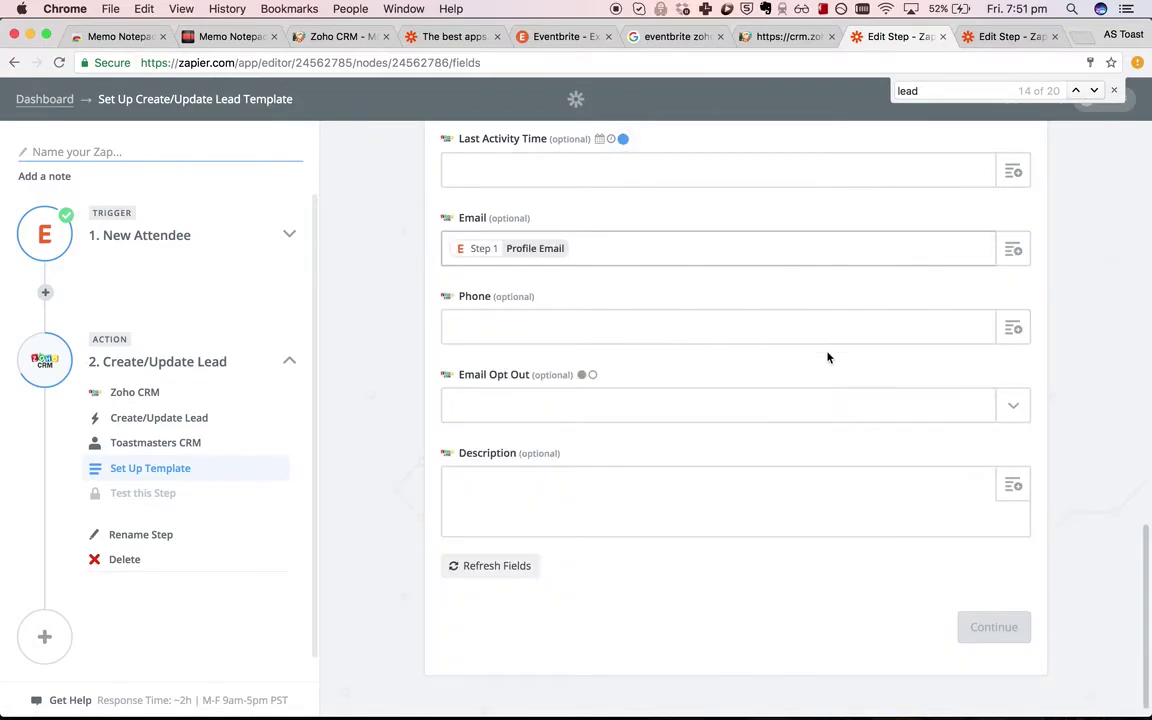
Write the Description "RSVP'd for meeting at" followed by Event Start Local.
click(795, 493)
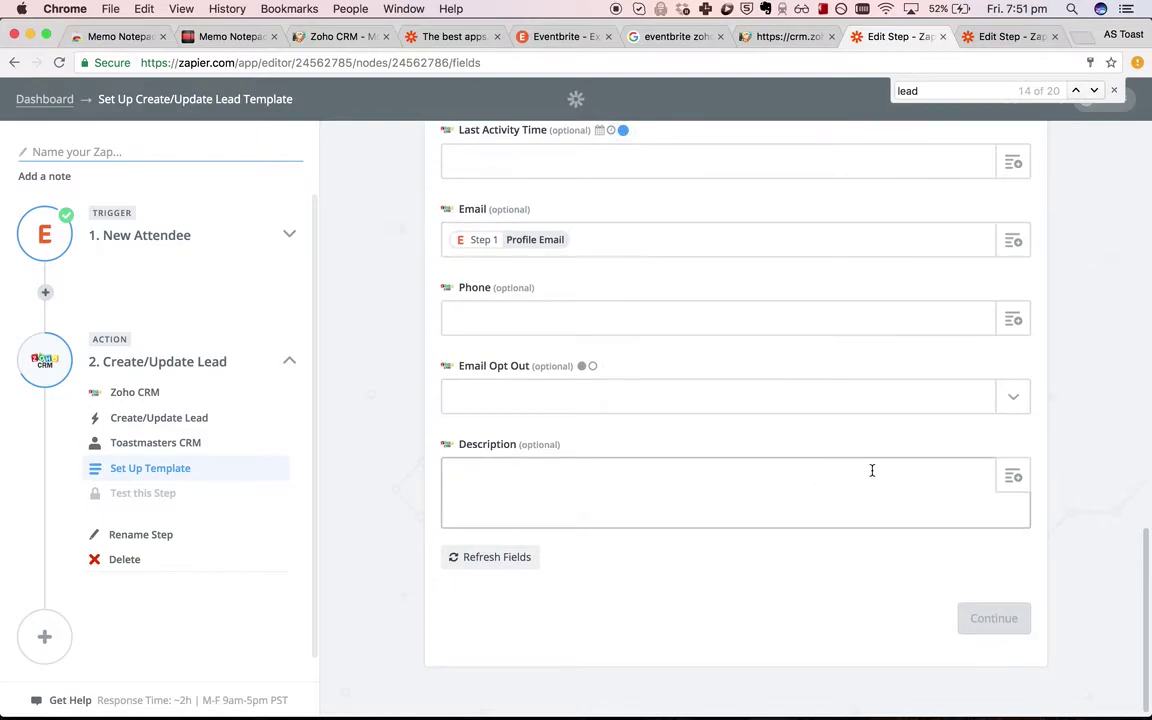
text(RSVP'd for event:)
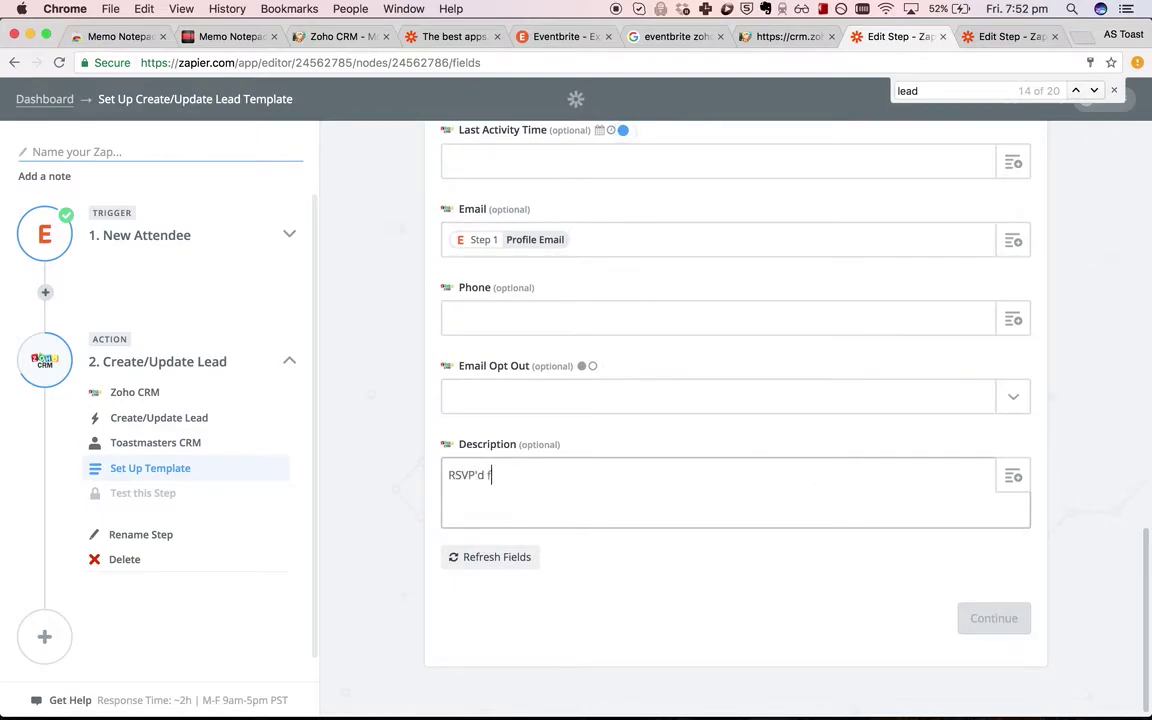
click(1013, 477)
scroll(763, 609, down, 3)
scroll(763, 609, down, 5)
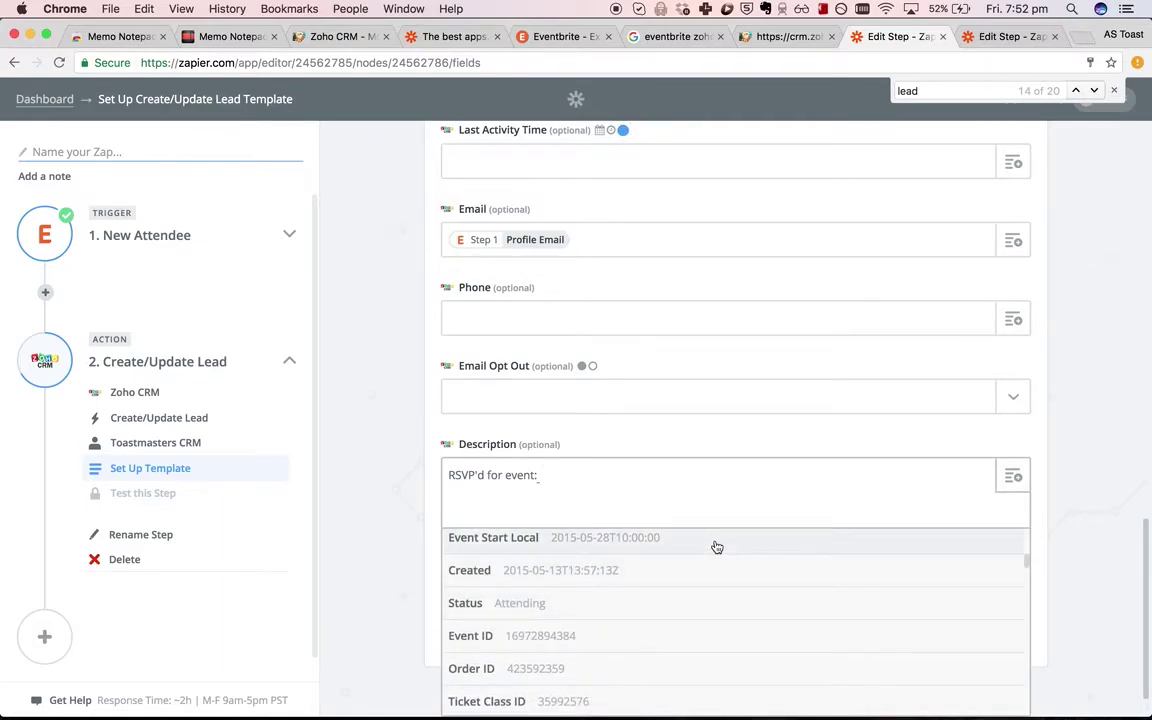
click(715, 540)
double_click(521, 475)
text(meeting at: Step 1 E)
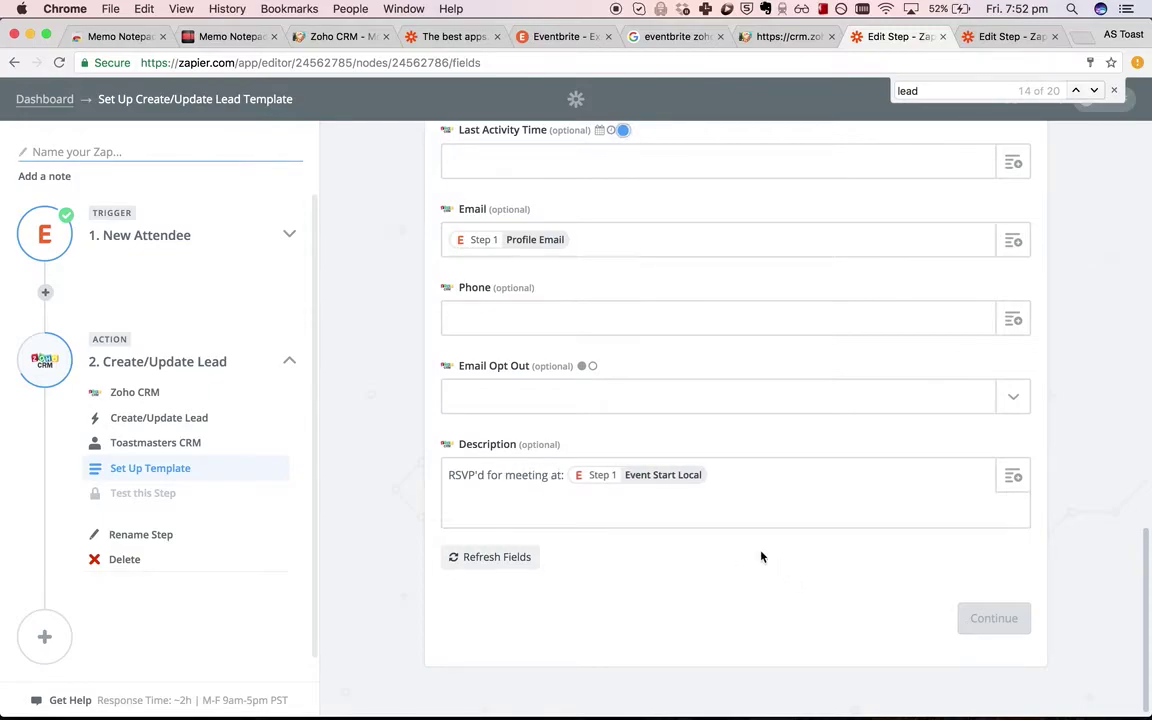
Fill the required Company field with placeholder text and save the lead template.
scroll(1012, 607, up, 10)
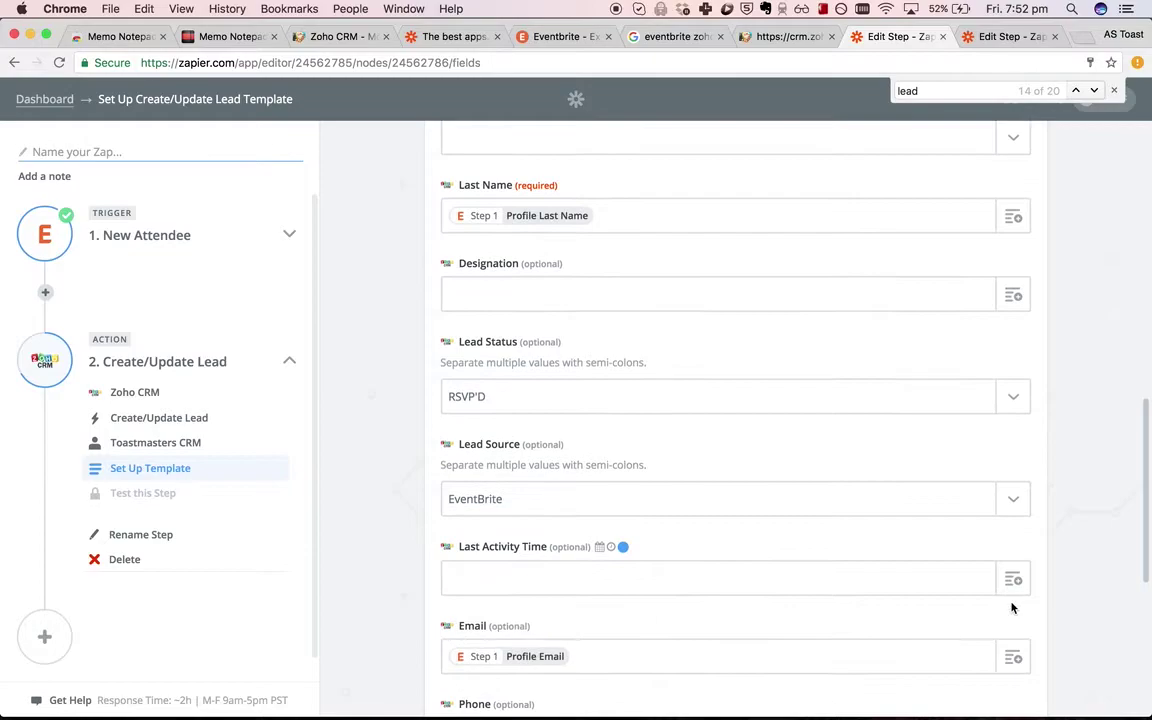
click(720, 424)
text(toffifit)
scroll(750, 420, down, 10)
click(993, 620)
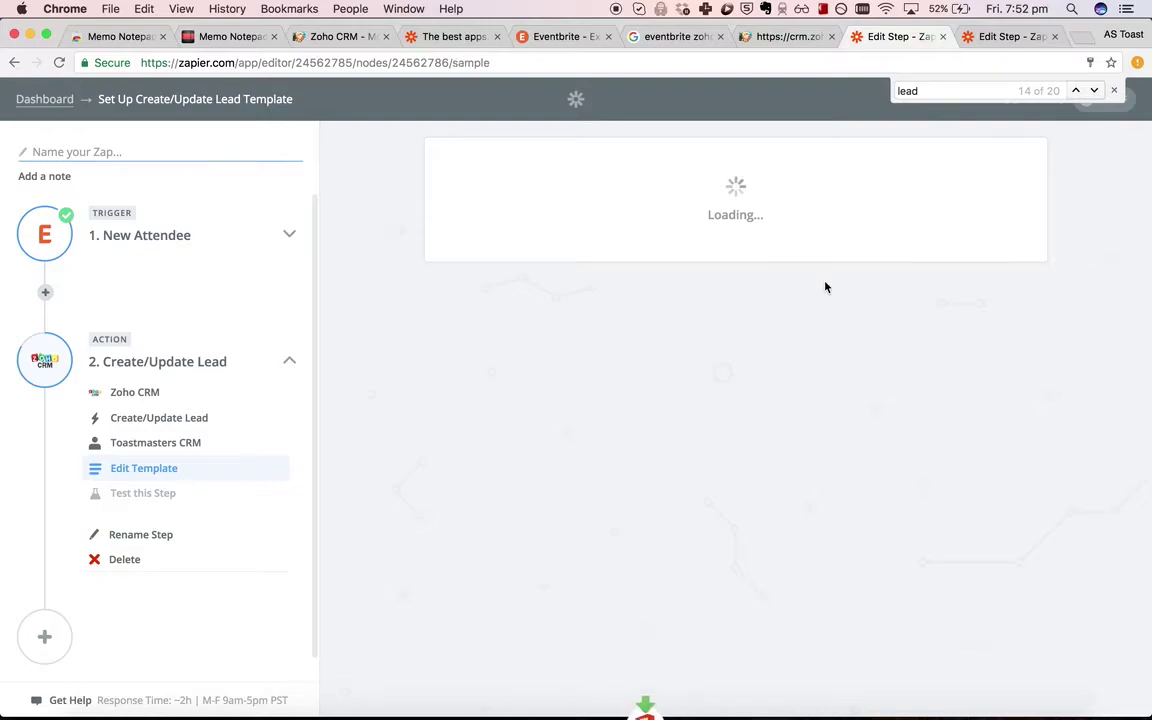
Resubmit the lead template and try creating a test lead in Zoho CRM.
scroll(781, 396, down, 5)
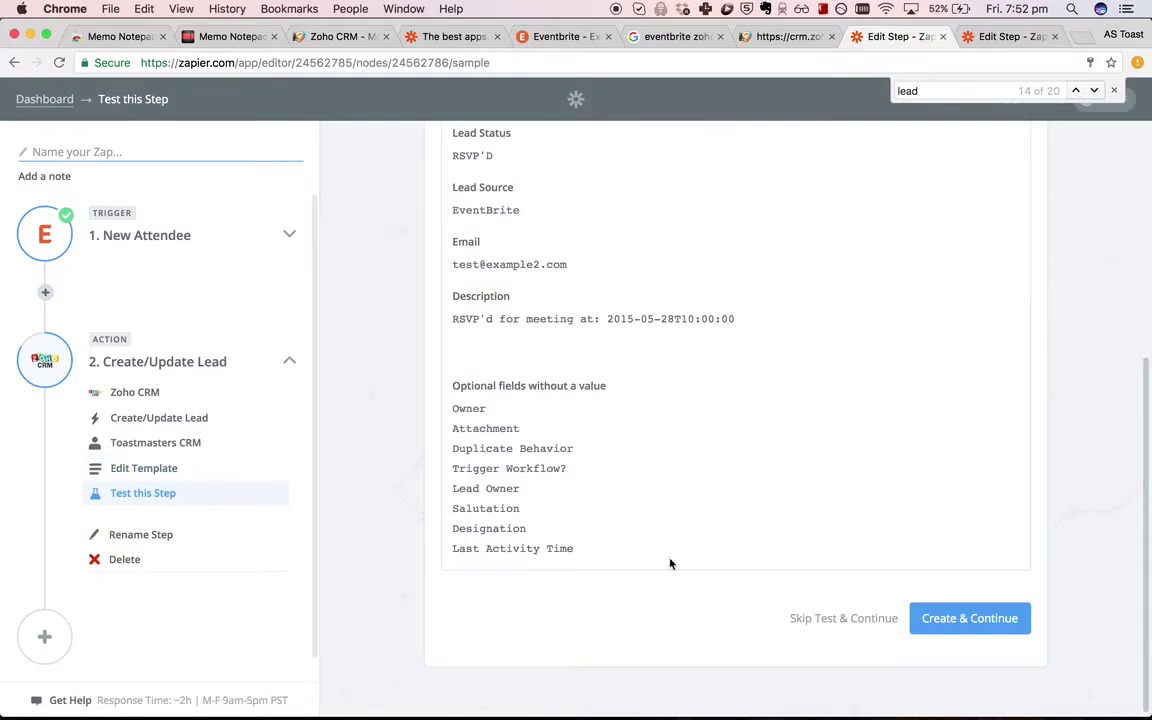
click(148, 468)
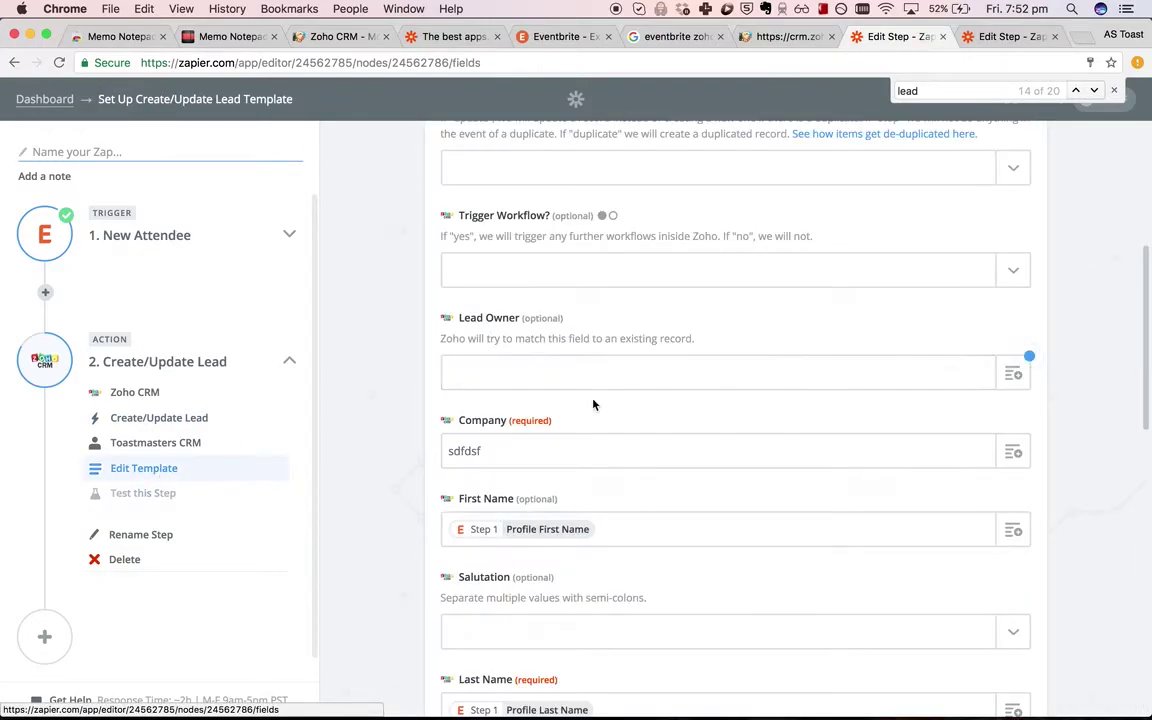
scroll(720, 420, down, 5)
scroll(693, 424, down, 5)
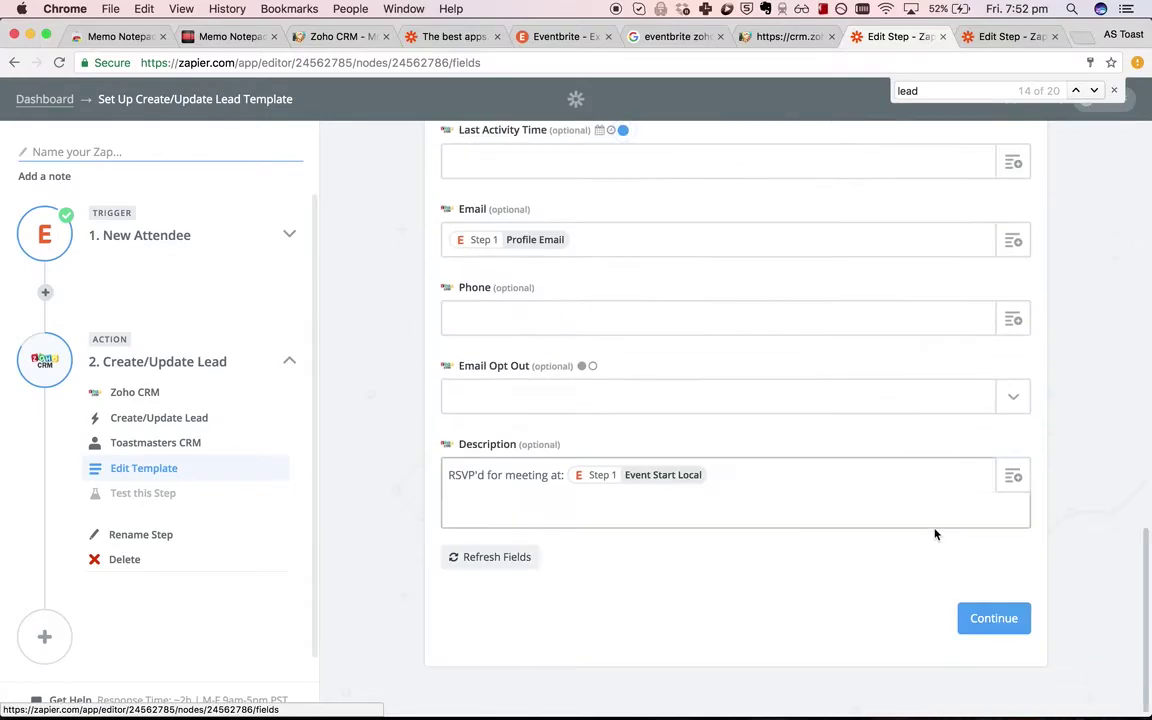
click(996, 620)
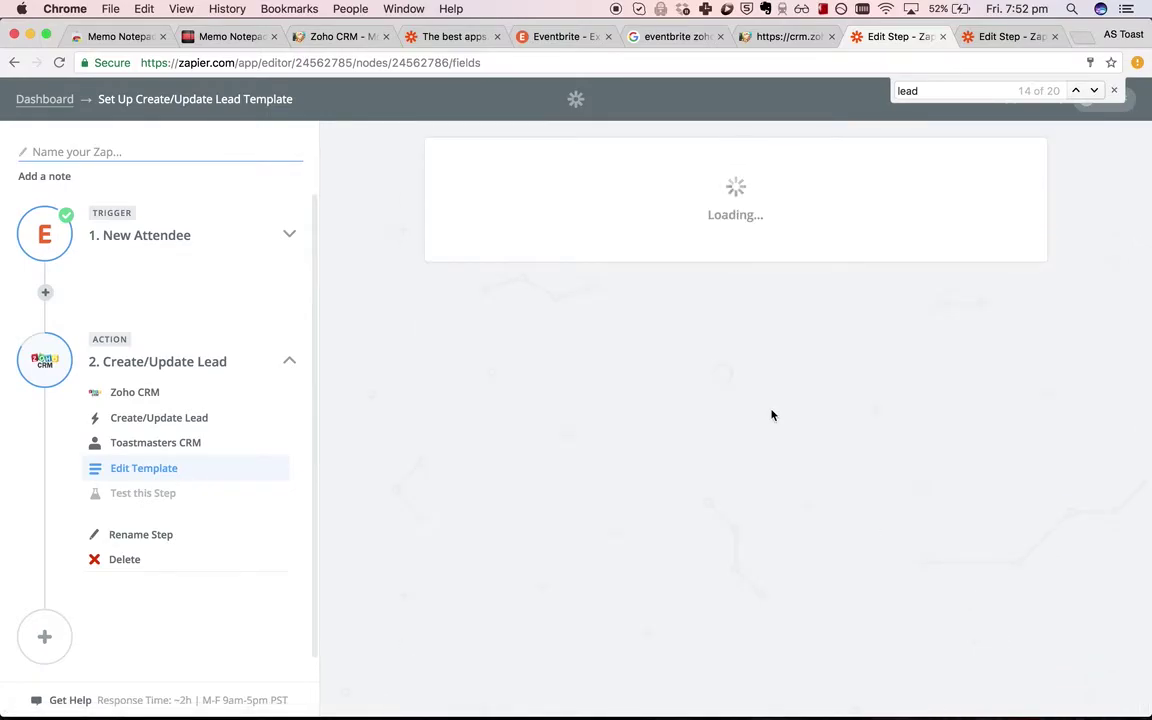
scroll(771, 415, down, 4)
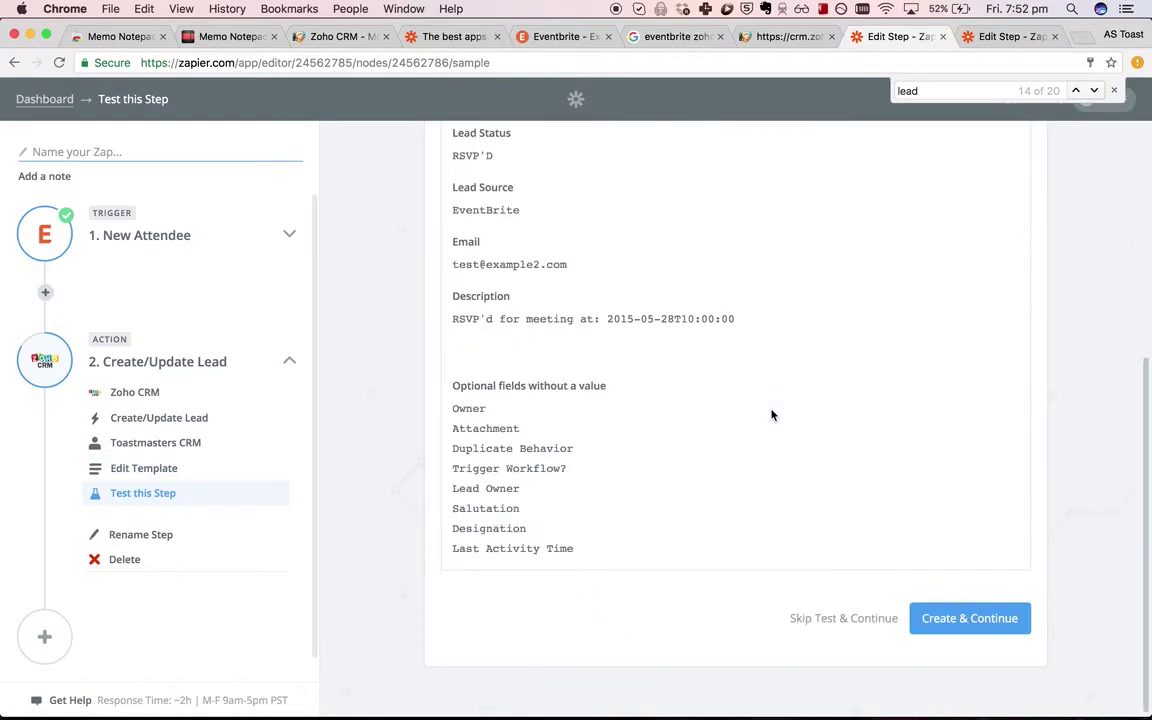
click(962, 622)
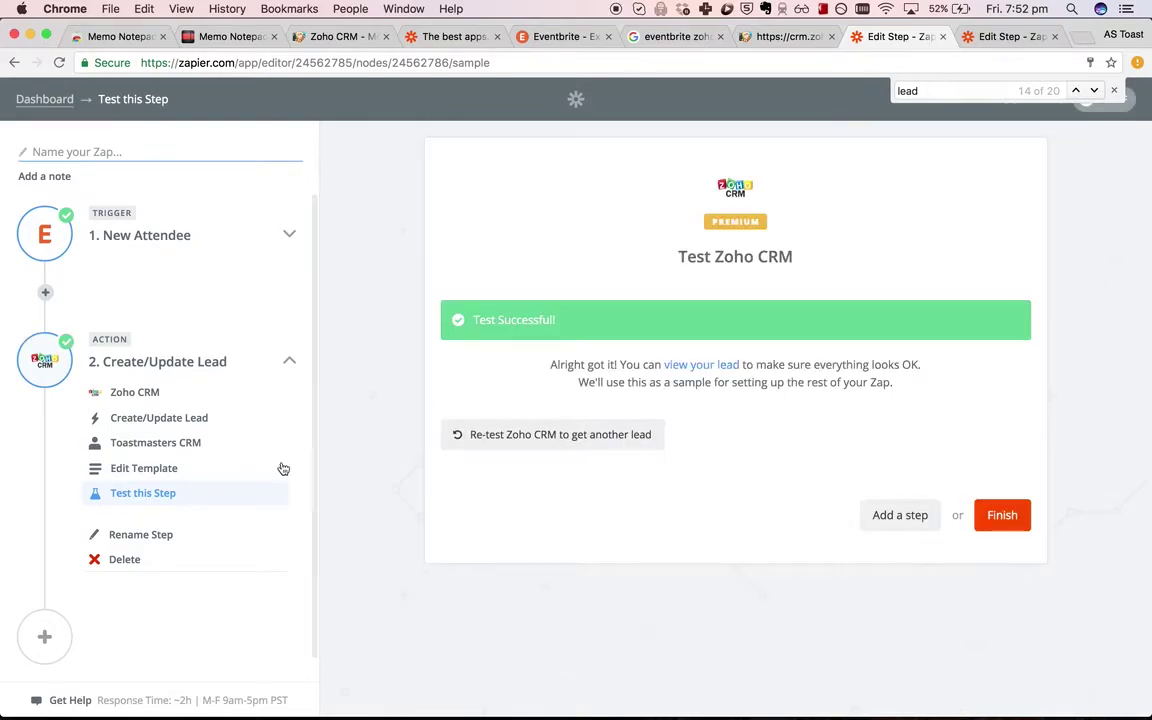
Refresh the Zoho CRM lead fields and clear the placeholder Company text.
click(160, 468)
scroll(535, 425, down, 15)
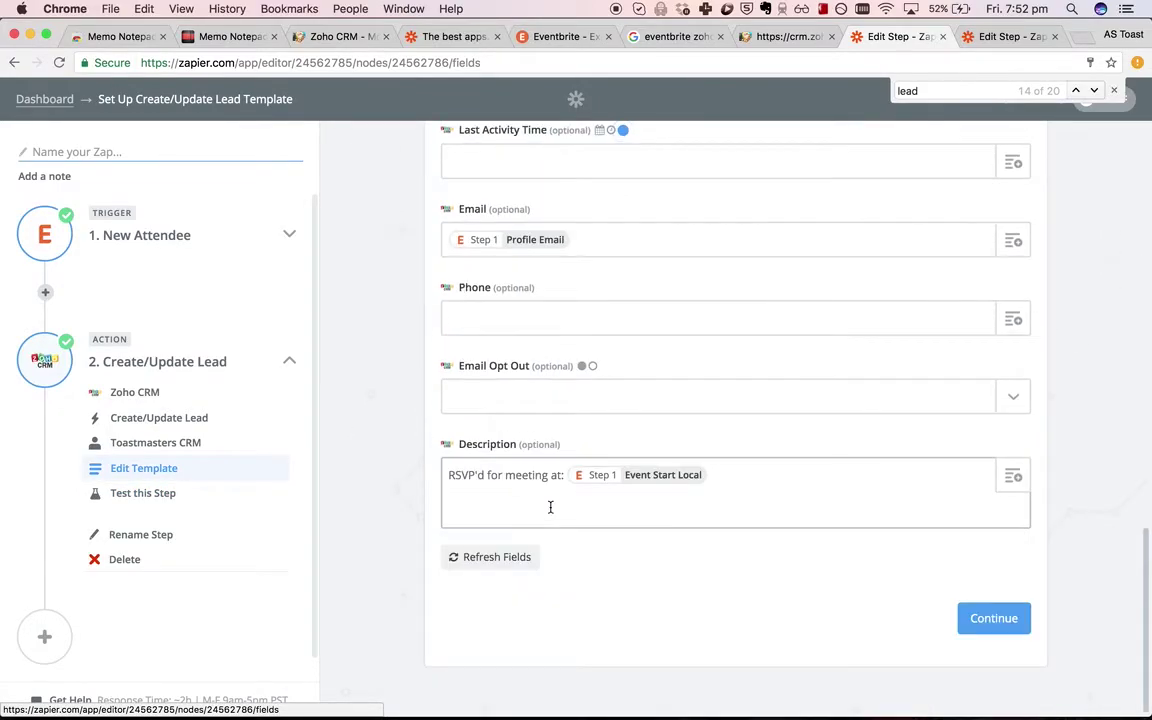
click(490, 557)
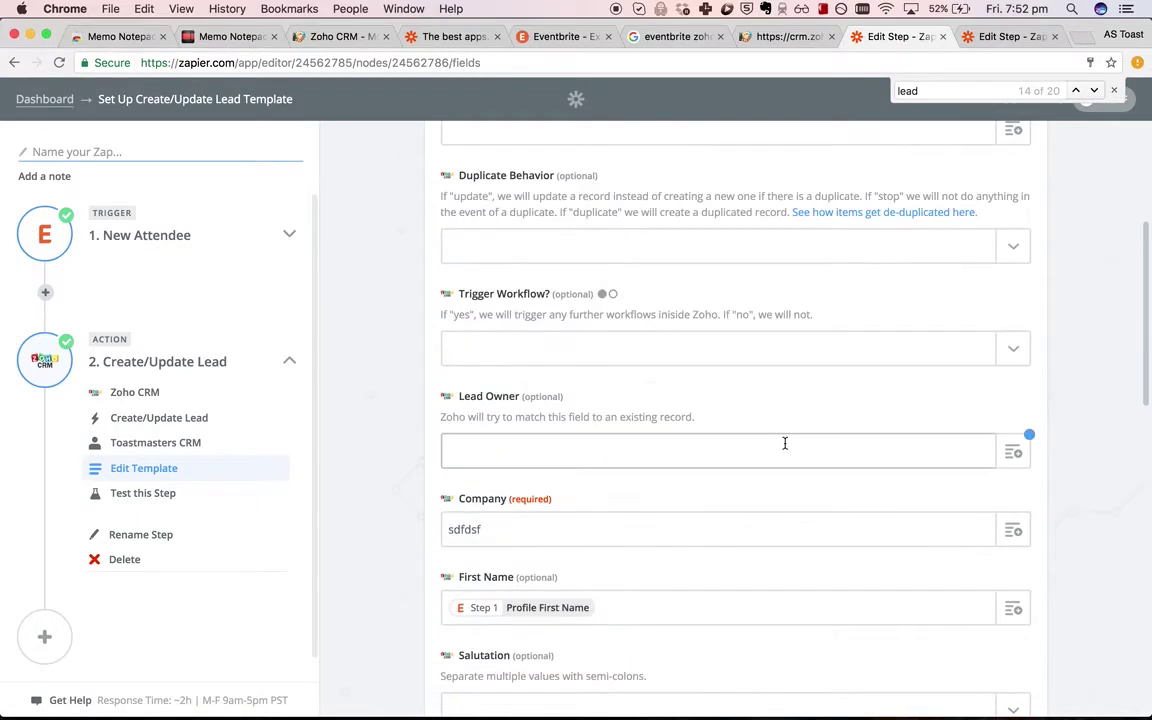
scroll(785, 445, down, 2)
click(709, 419)
text(sdfdsf)
key(BackSpace)
key(BackSpace)
key(BackSpace)
key(BackSpace)
key(BackSpace)
key(BackSpace)
scroll(709, 419, down, 10)
click(533, 557)
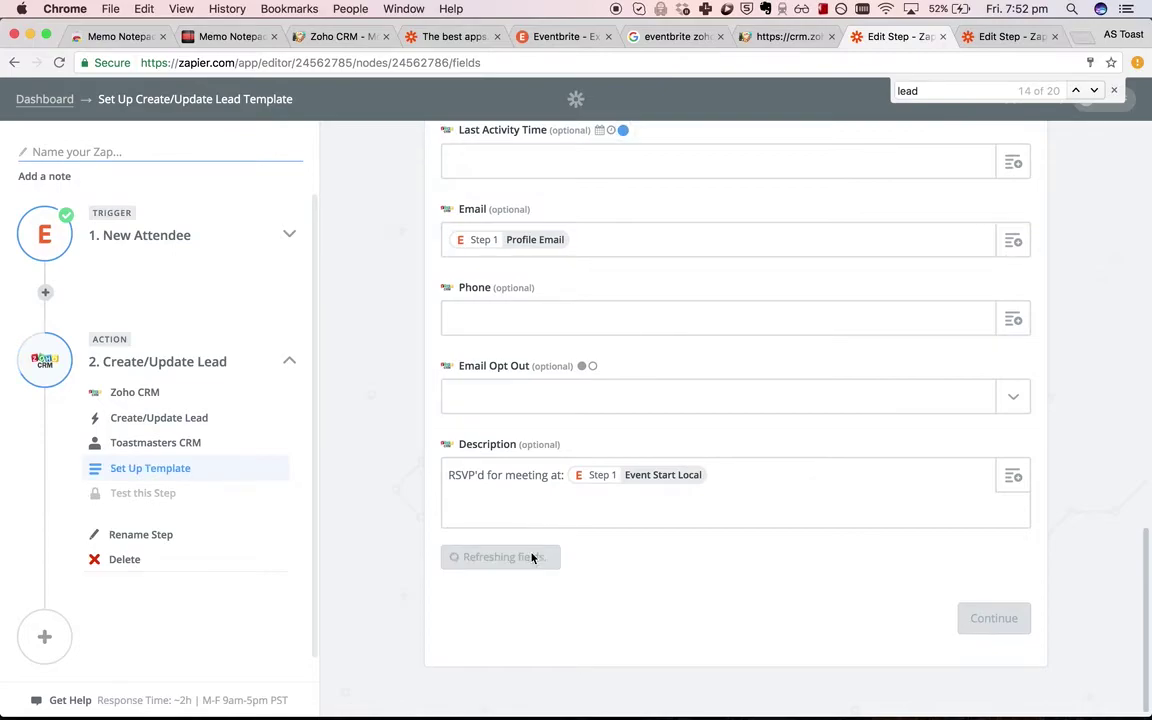
Set Company to a dash and rerun the lead step test.
scroll(597, 483, up, 10)
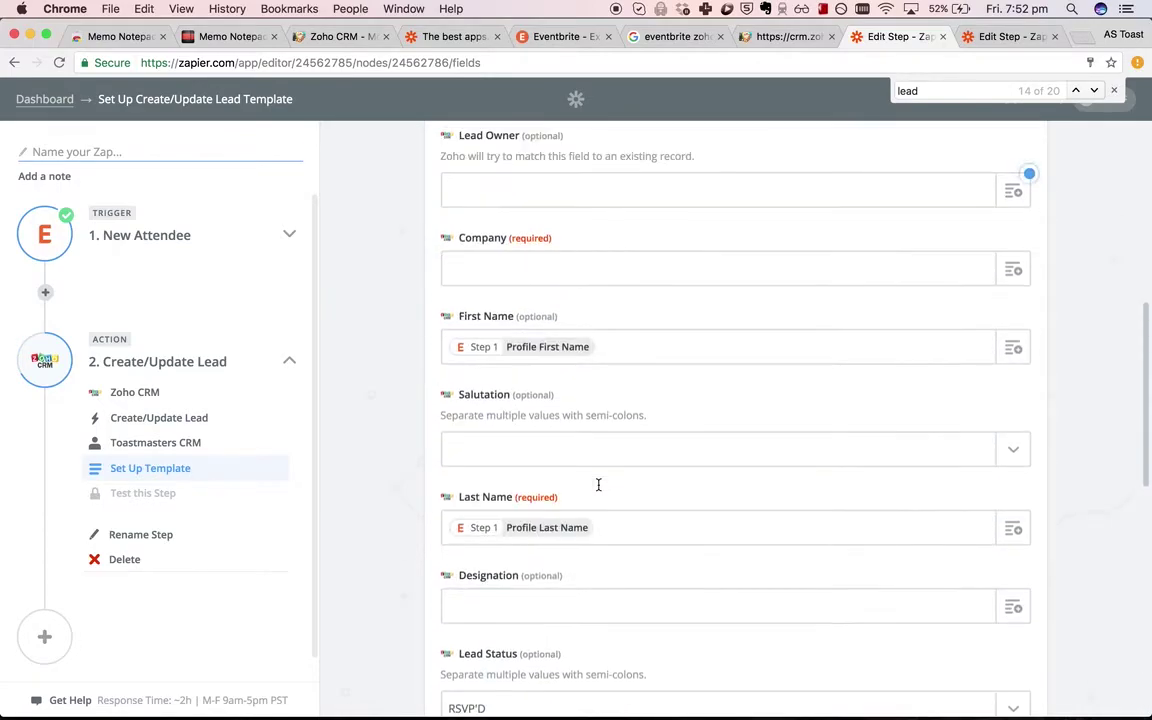
scroll(598, 485, up, 5)
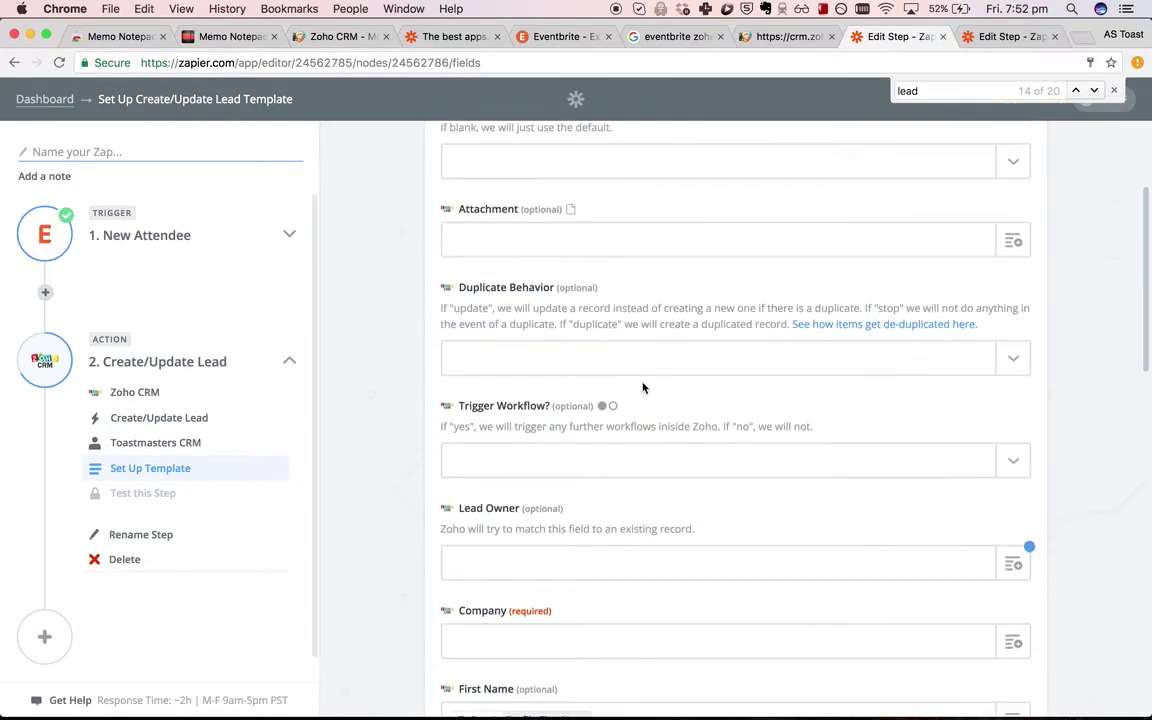
scroll(643, 388, down, 3)
click(597, 307)
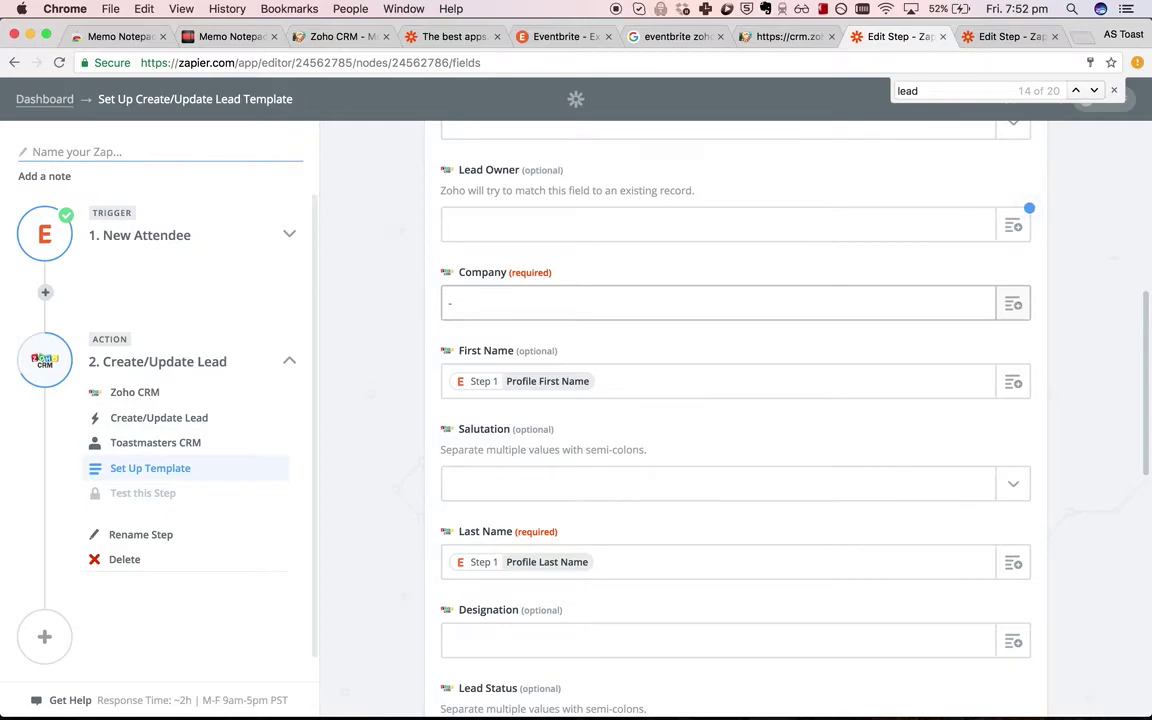
scroll(735, 420, down, 10)
click(993, 620)
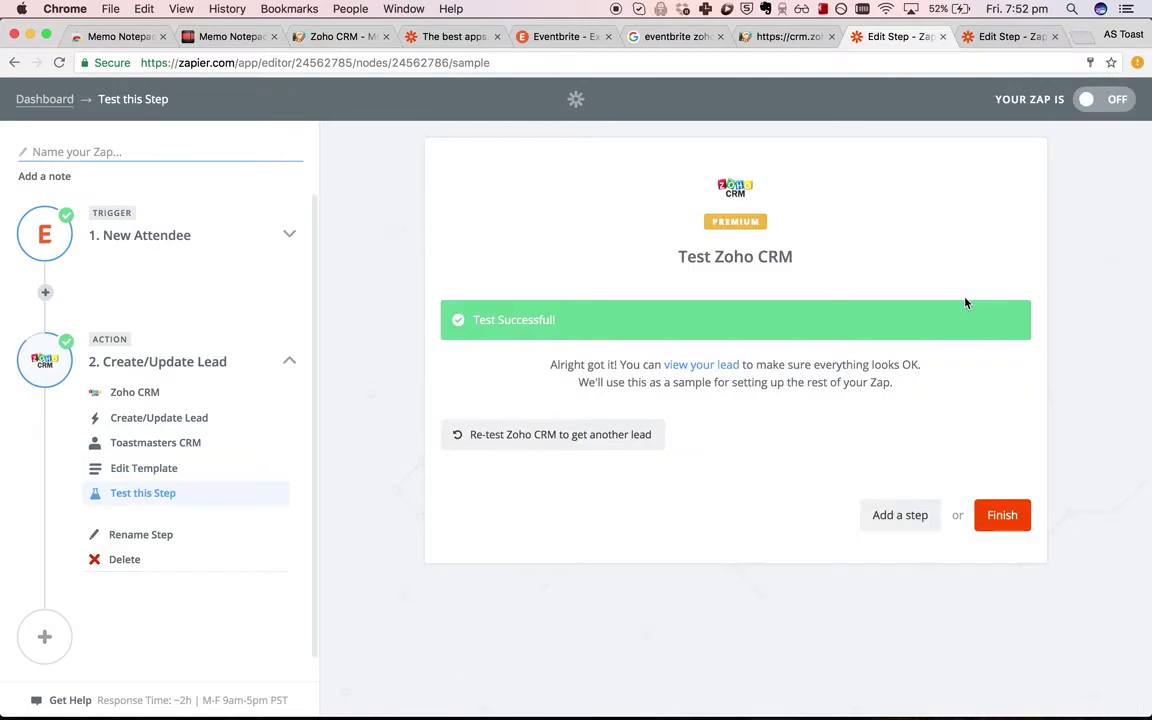
Name the zap 'EventBrite attendees to CRM lead' and switch it on.
click(1005, 514)
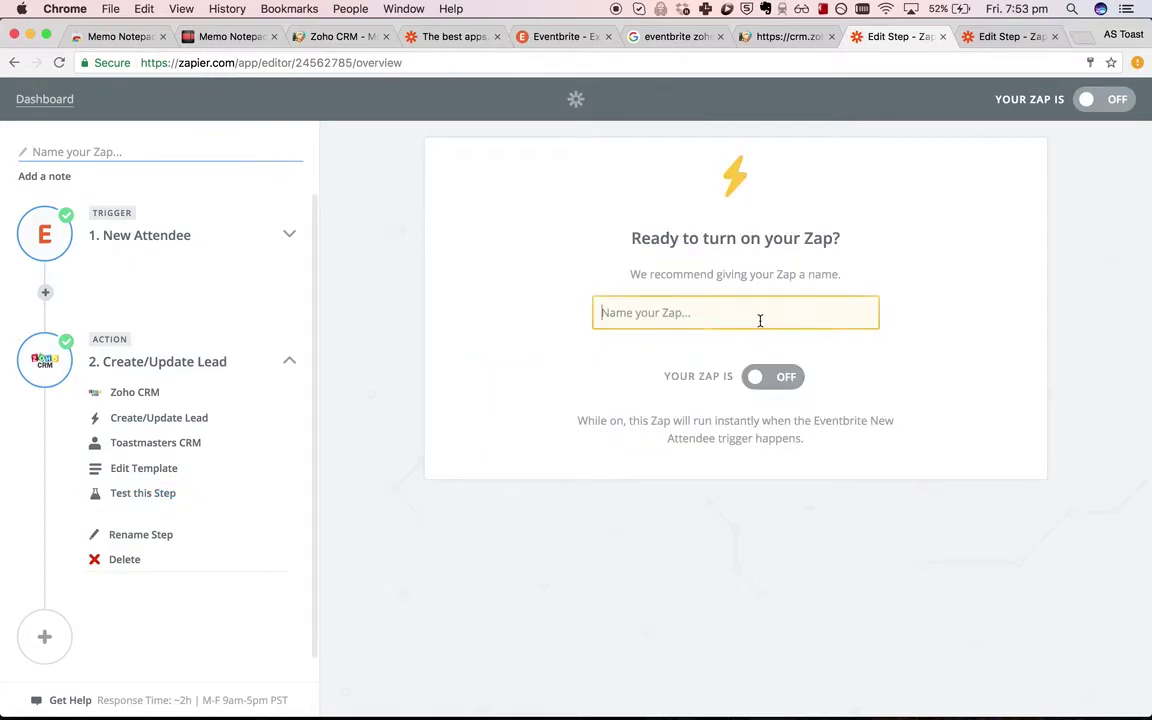
text(EventBrite )
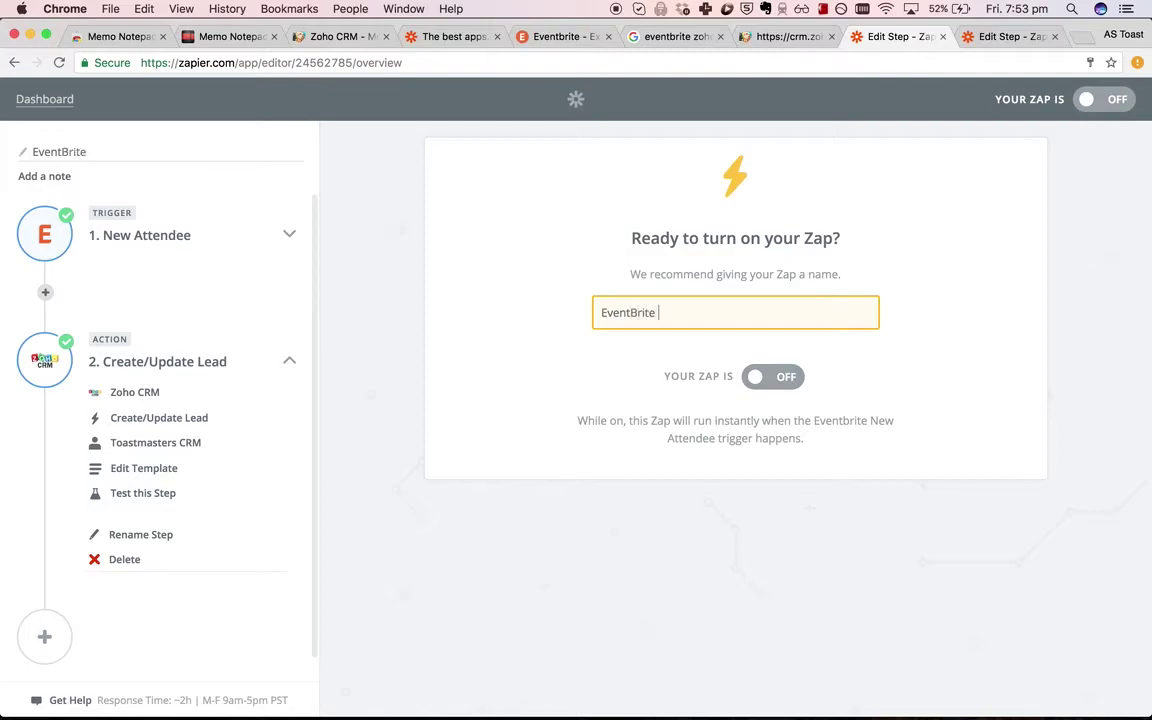
text(attendees to)
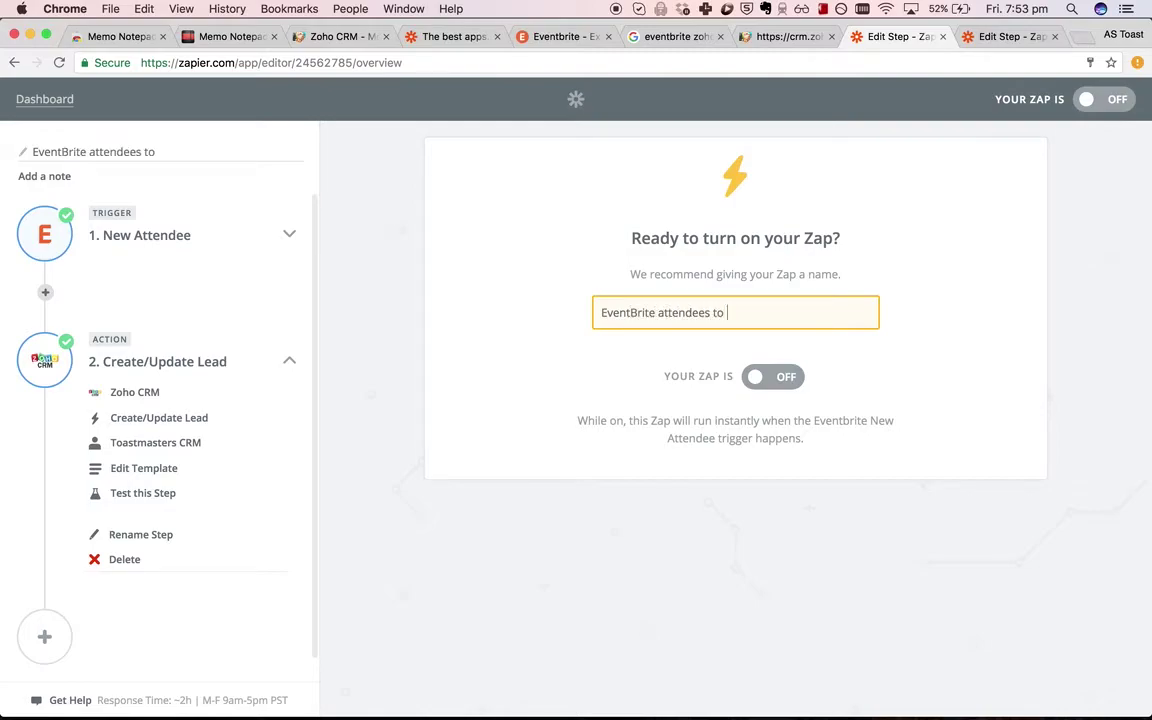
text( CRM lead)
click(768, 374)
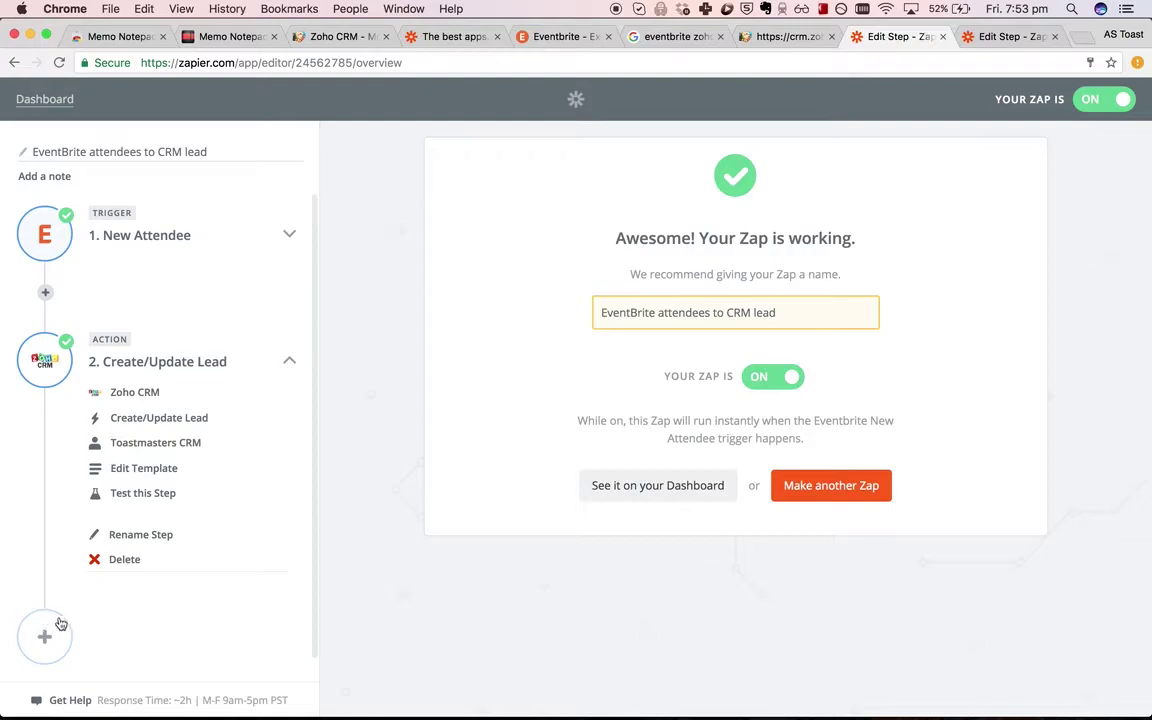
Add a third action step using Email by Zapier's Send Outbound Email.
click(40, 645)
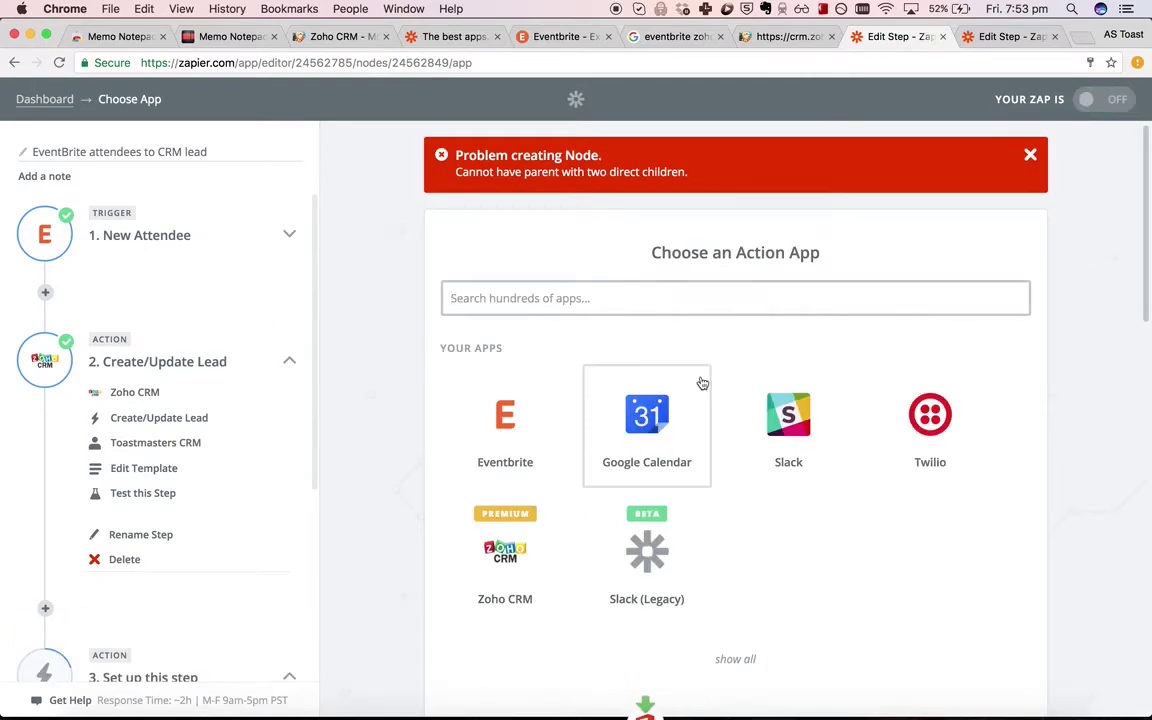
text(email)
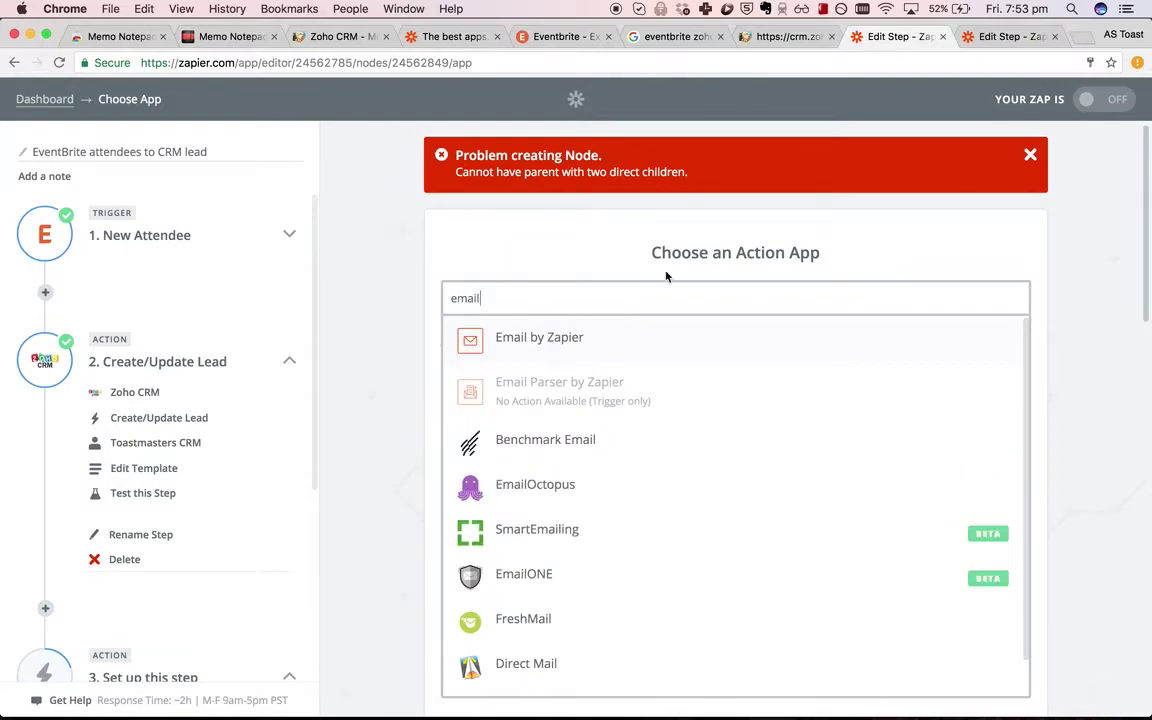
click(617, 352)
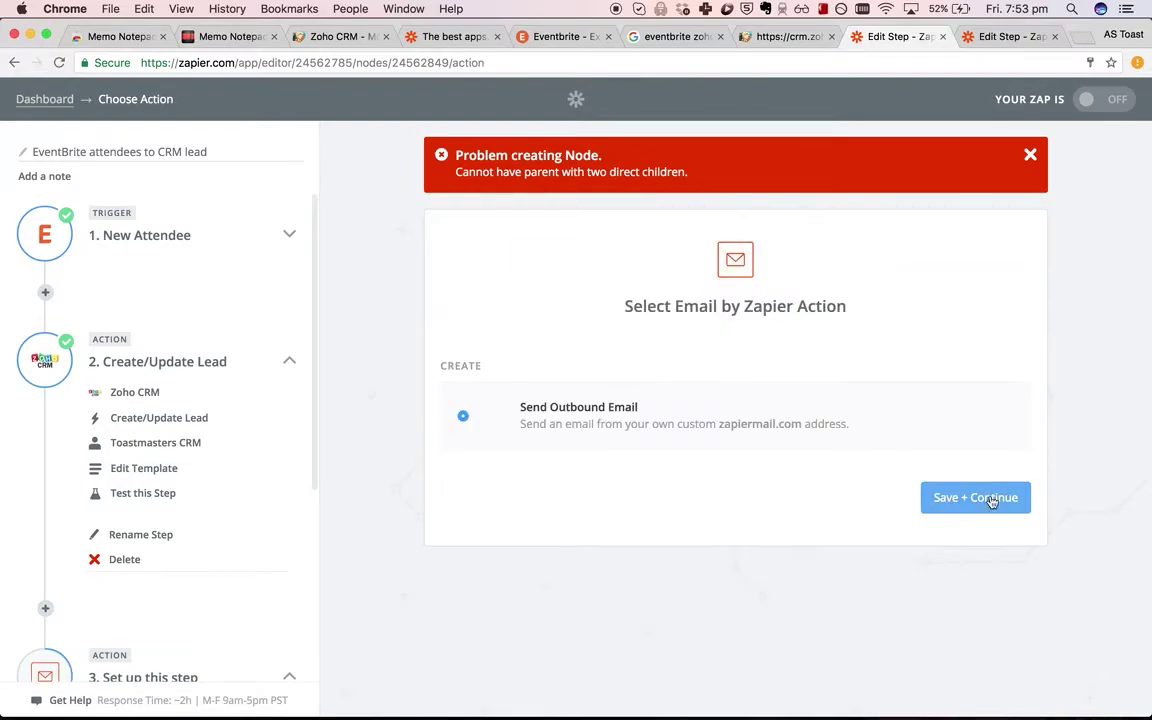
click(920, 503)
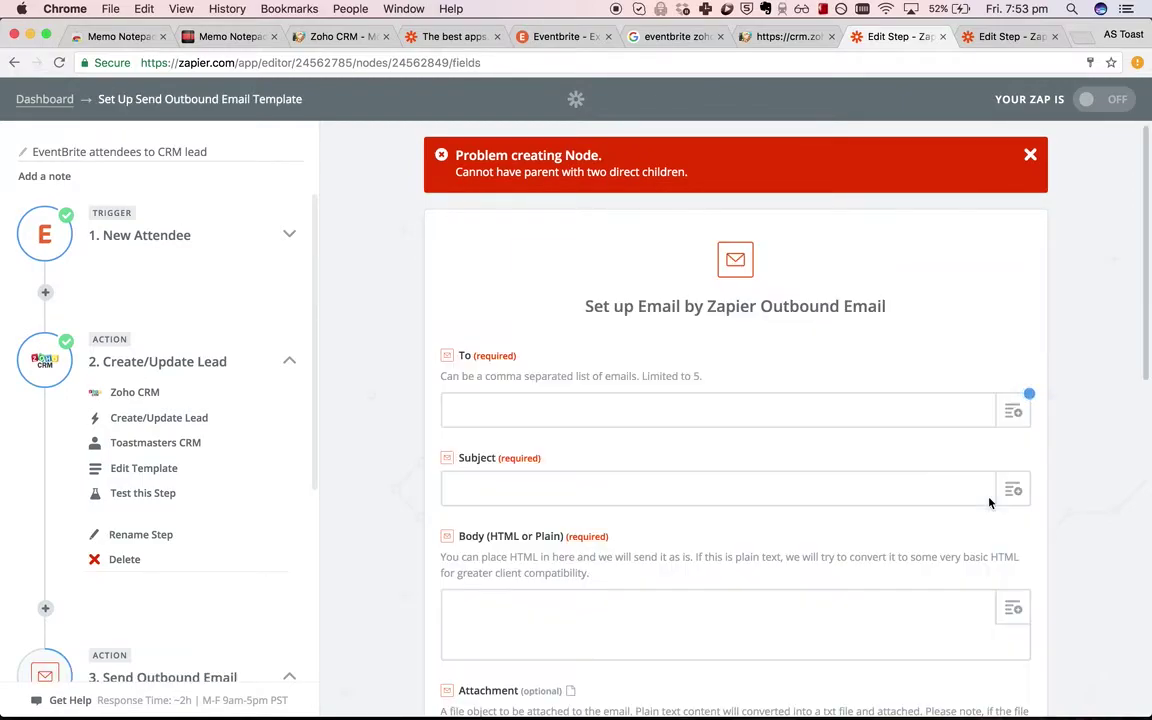
Address the email to the attendee's Step 1 Profile Email.
click(706, 400)
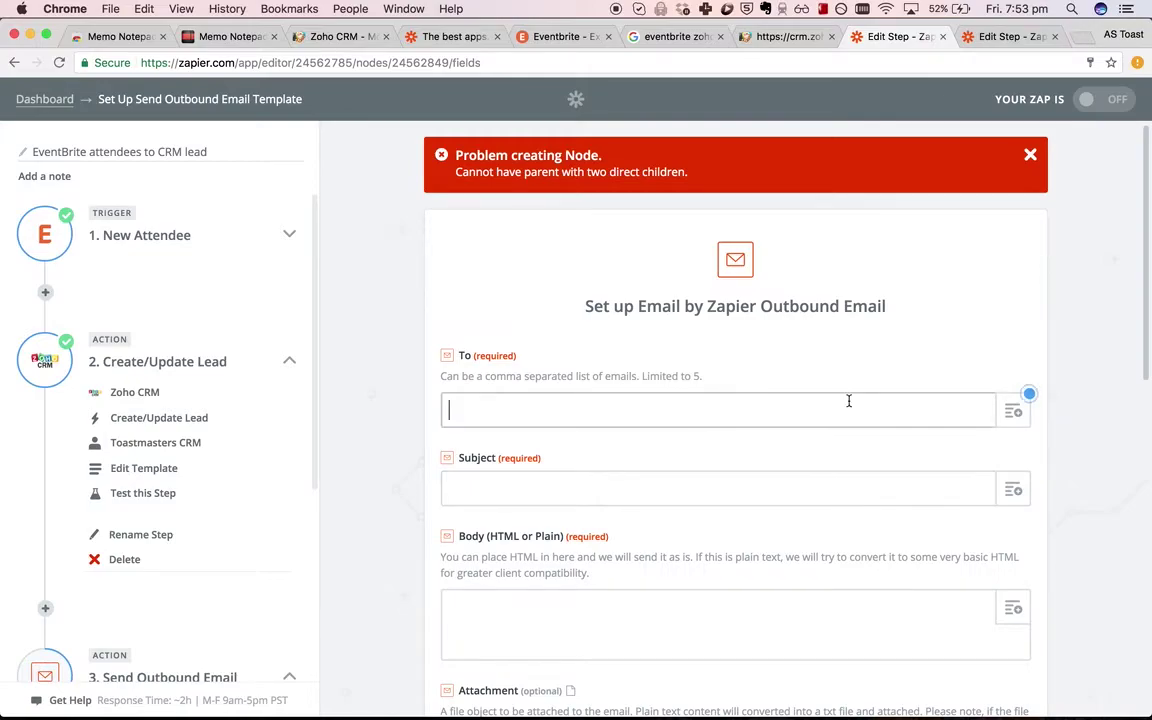
click(1013, 412)
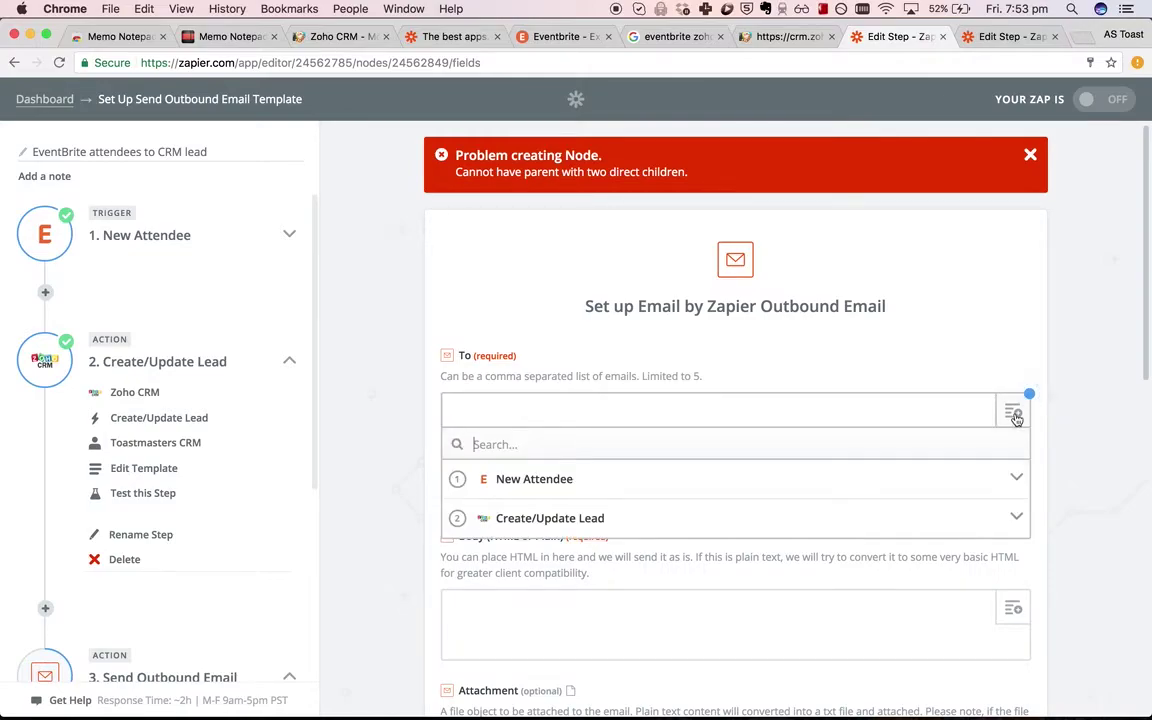
click(926, 478)
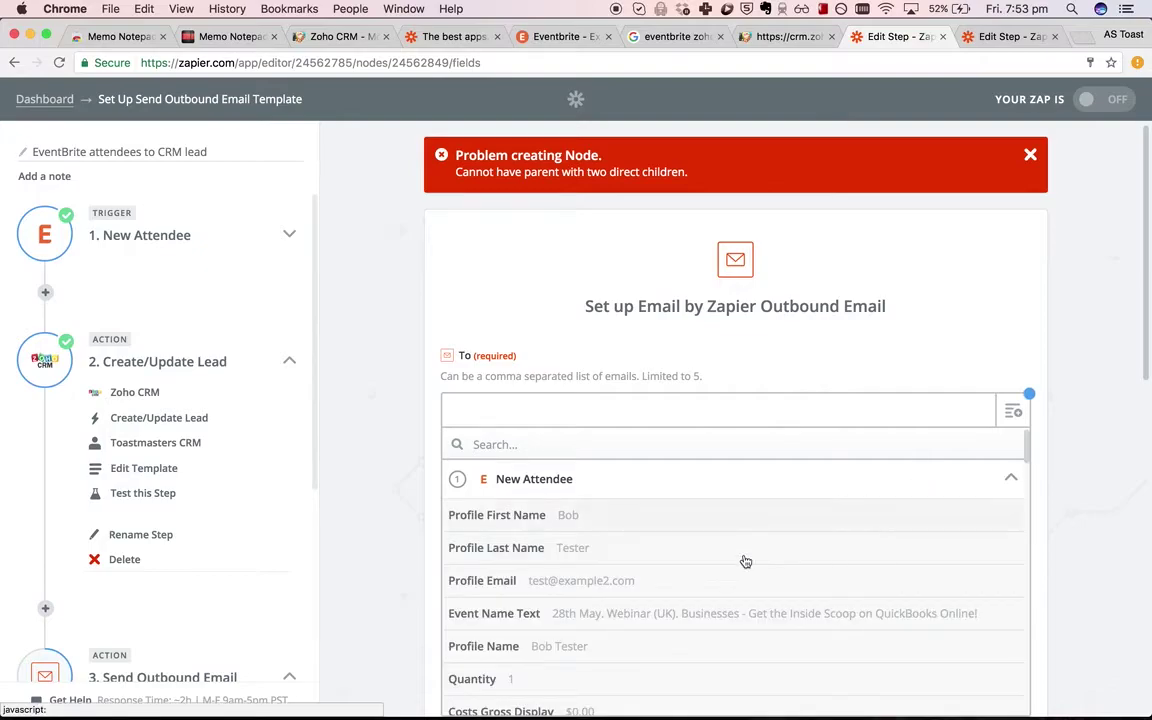
click(722, 575)
Set the subject to 'Look forward to seeing you at the Toastmasters meeting at' plus Event Start Local.
click(686, 489)
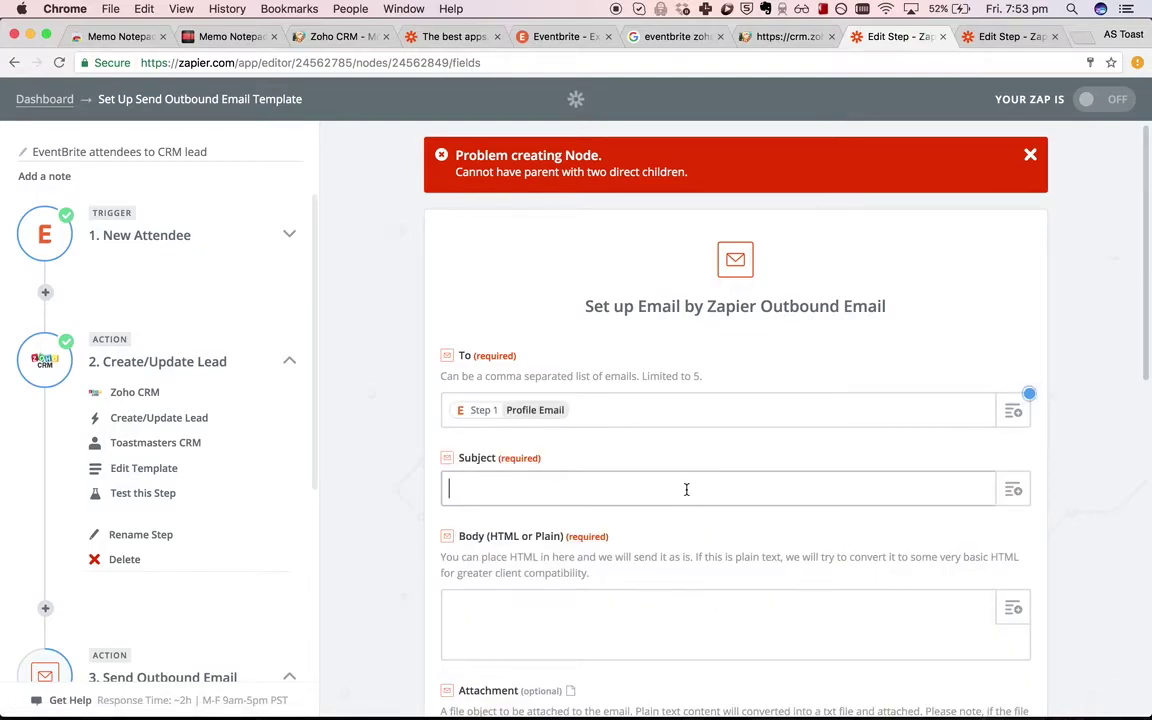
text(Welcome to)
key(super+a)
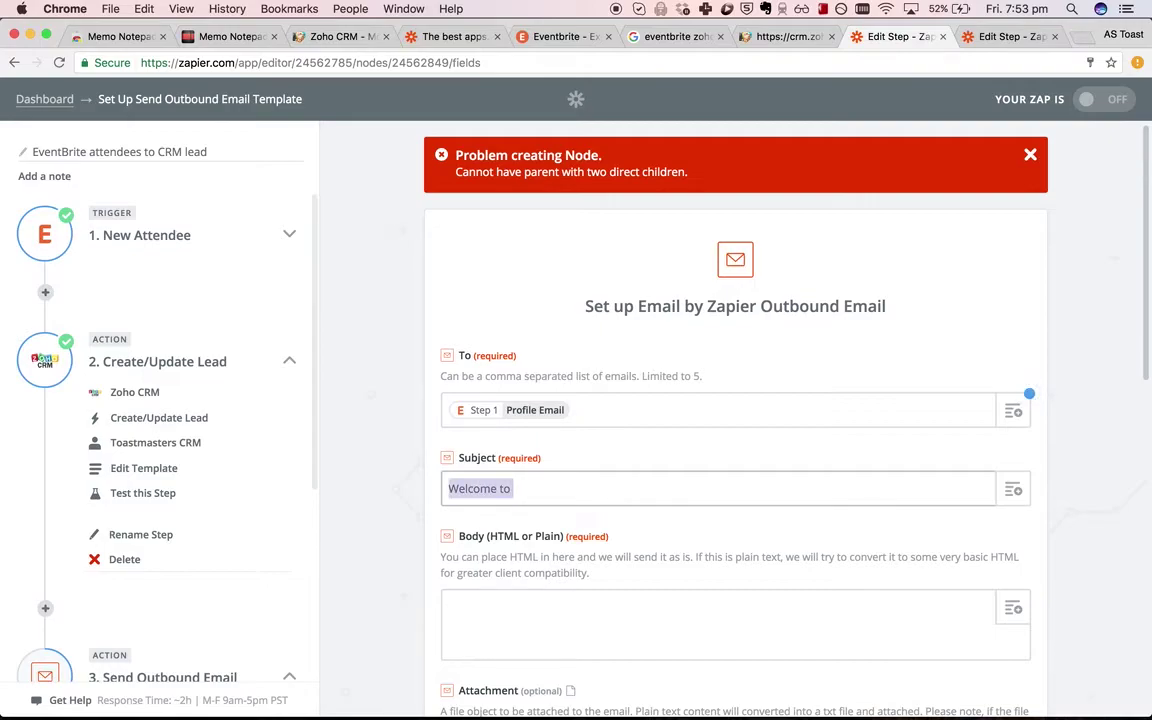
text(Look fo)
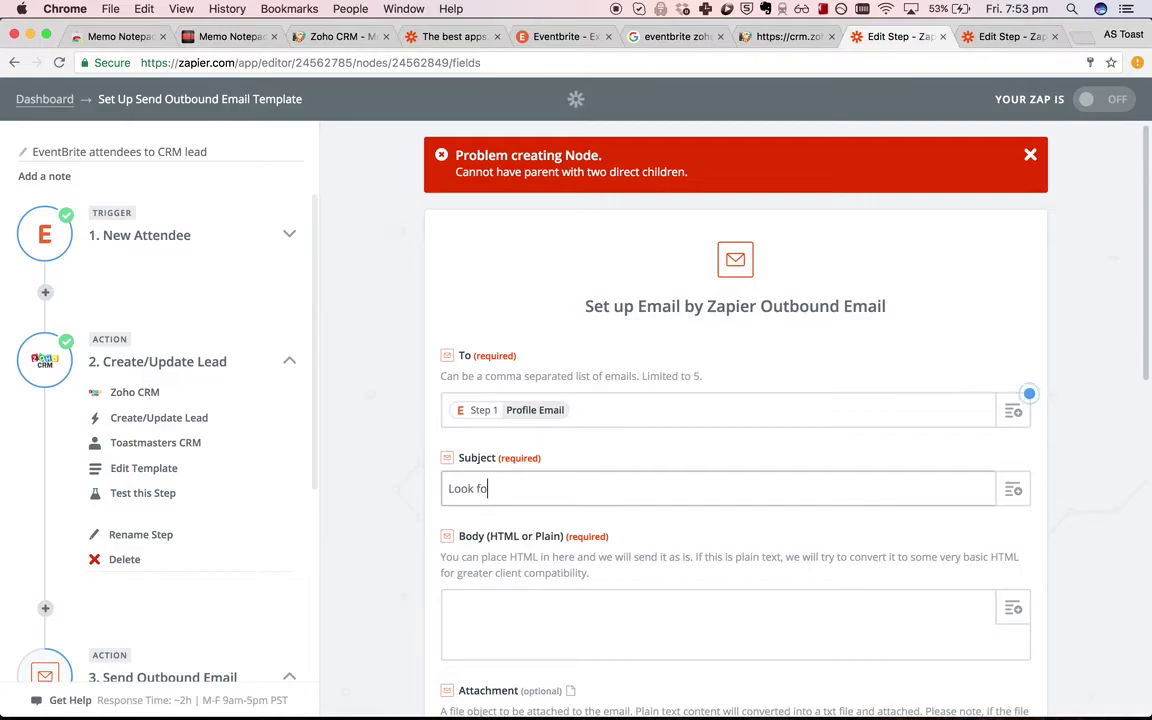
text(rward to seeing you at the T)
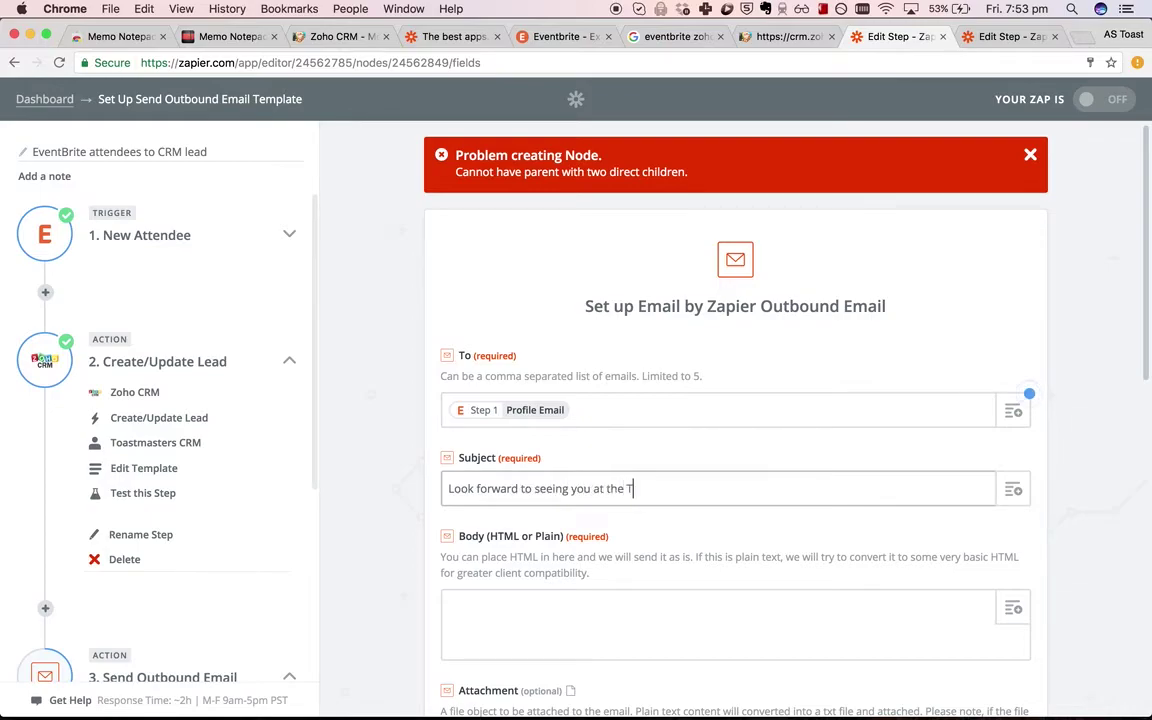
text(oastmasters meeting at)
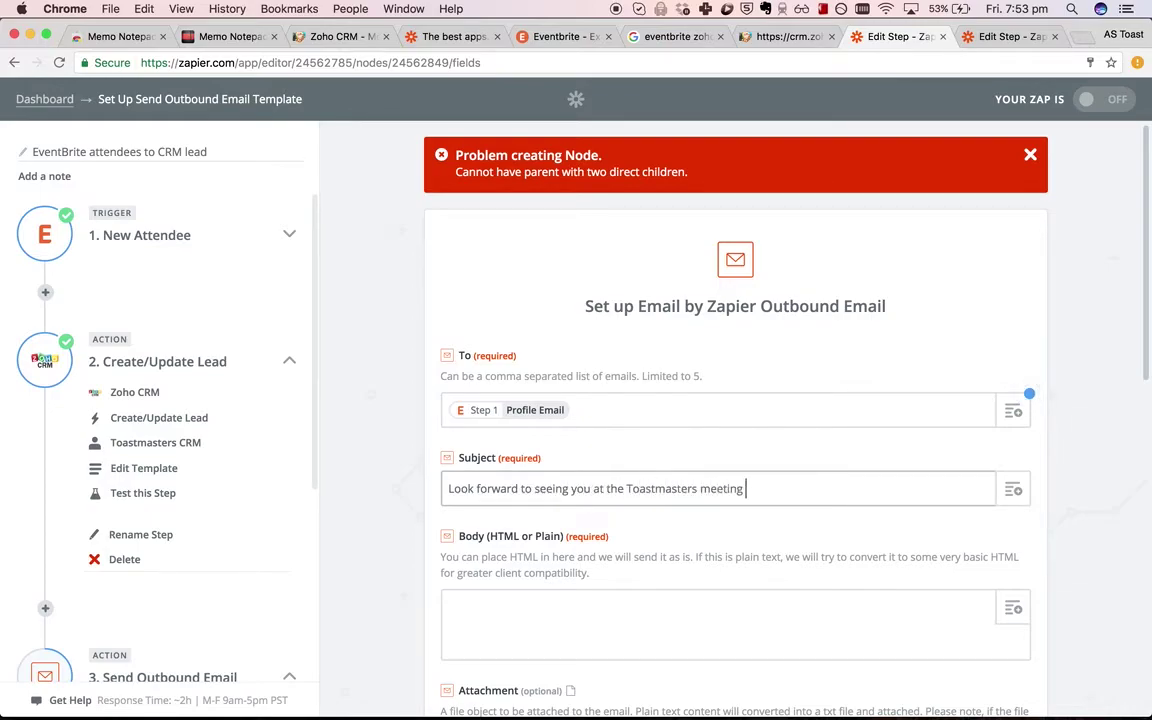
click(1008, 492)
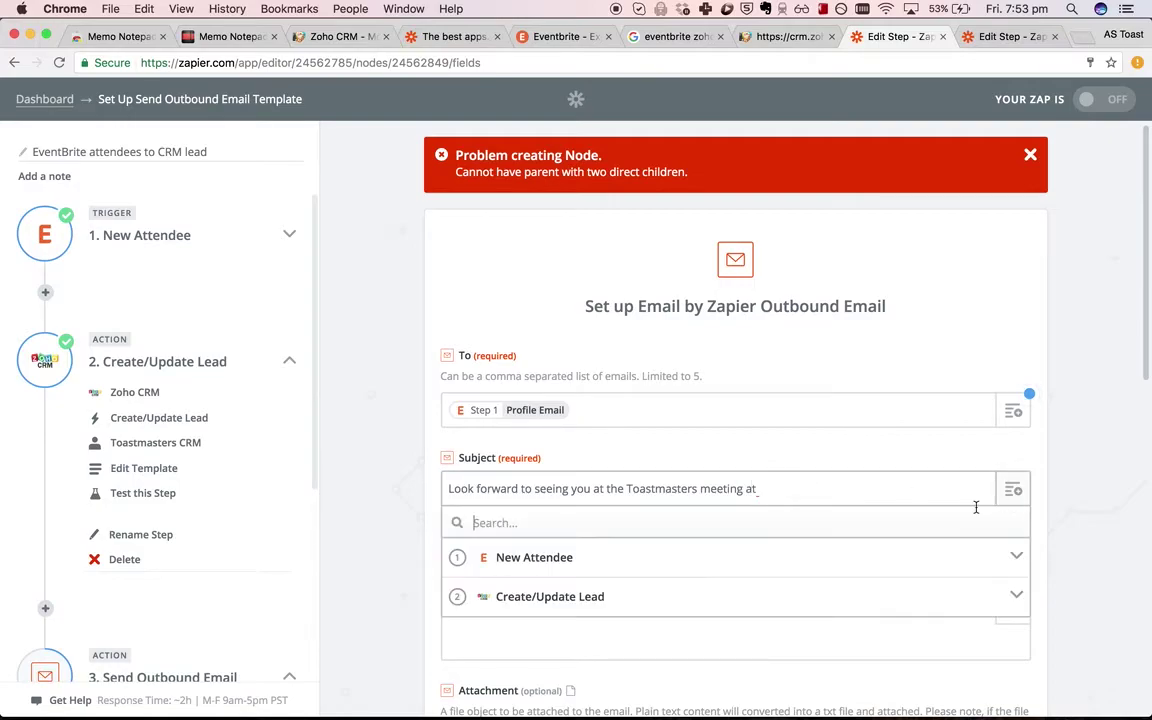
click(814, 560)
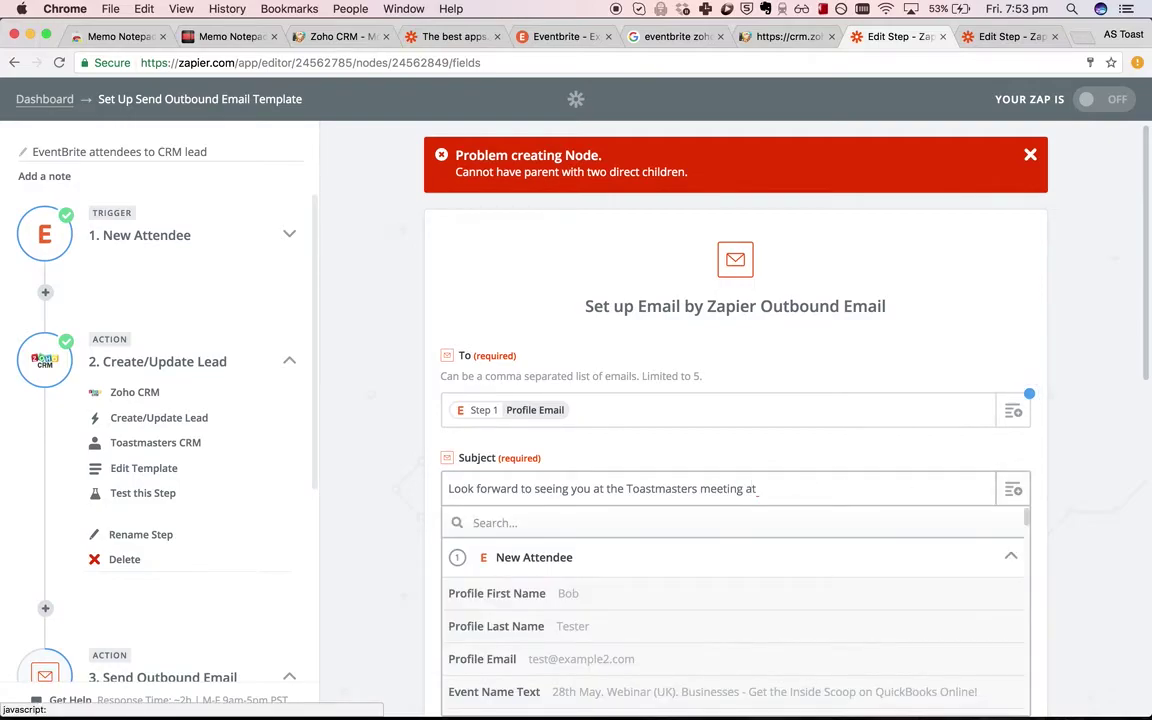
click(686, 514)
text(start)
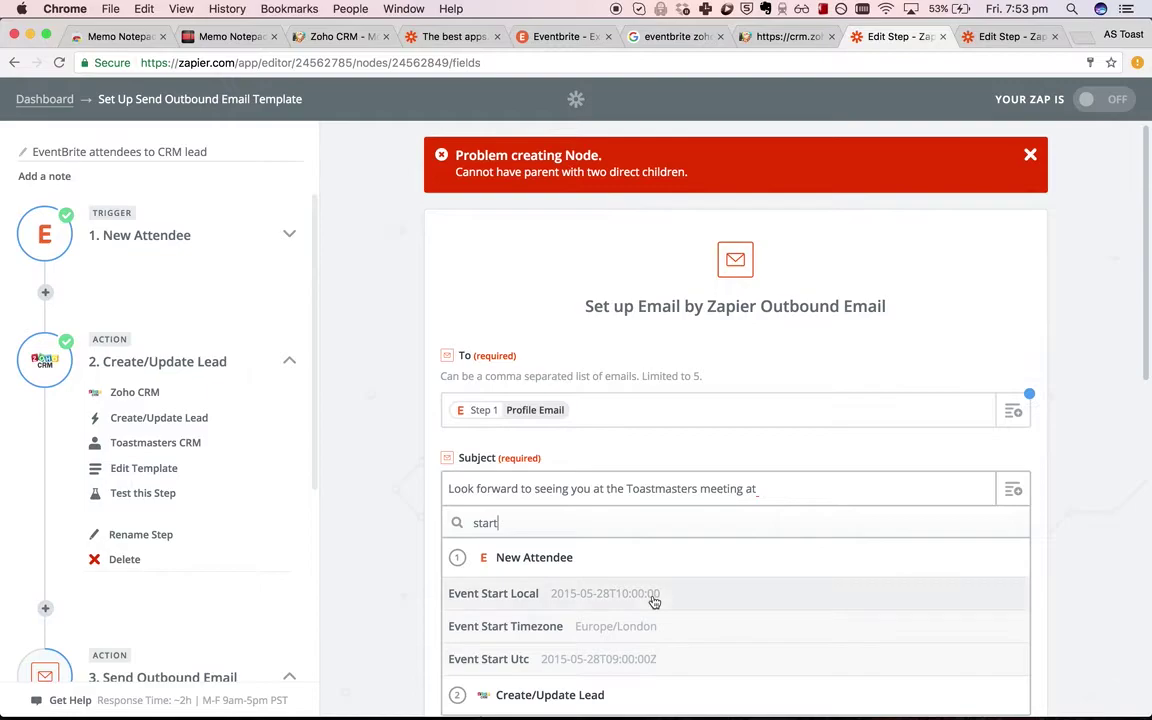
click(653, 596)
Open the email body with 'Hi' and the attendee's Profile First Name.
click(811, 540)
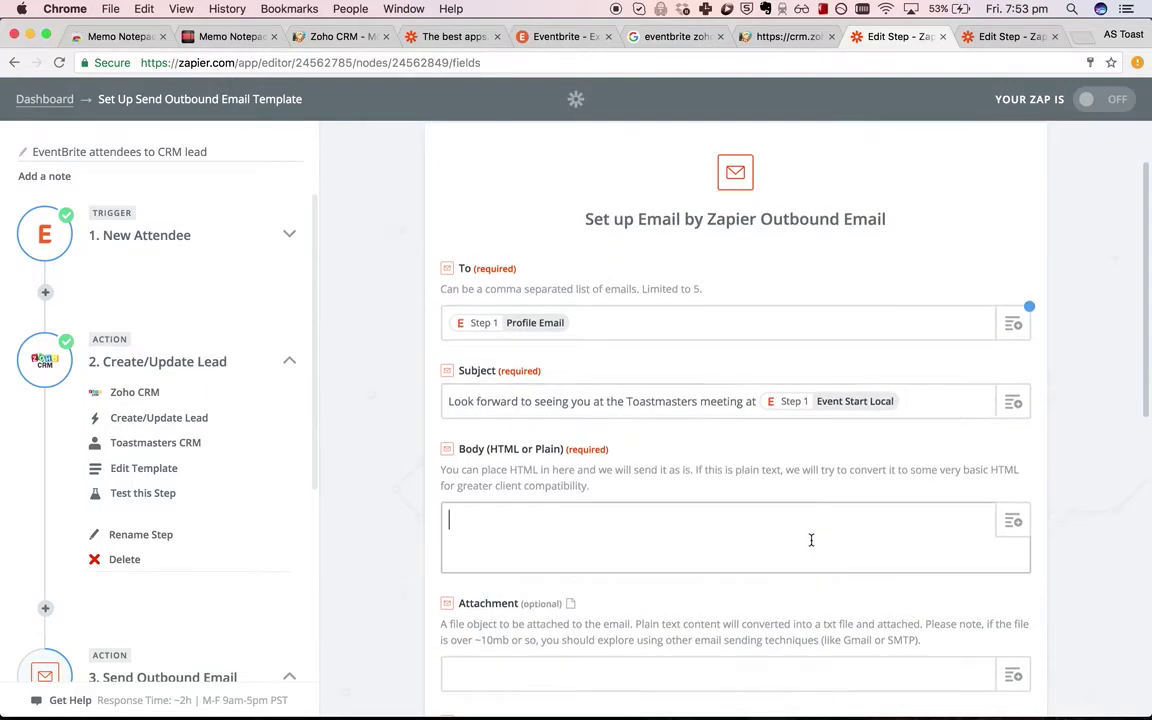
text(Hi)
click(1025, 538)
click(674, 622)
click(653, 606)
text(,)
key(Return)
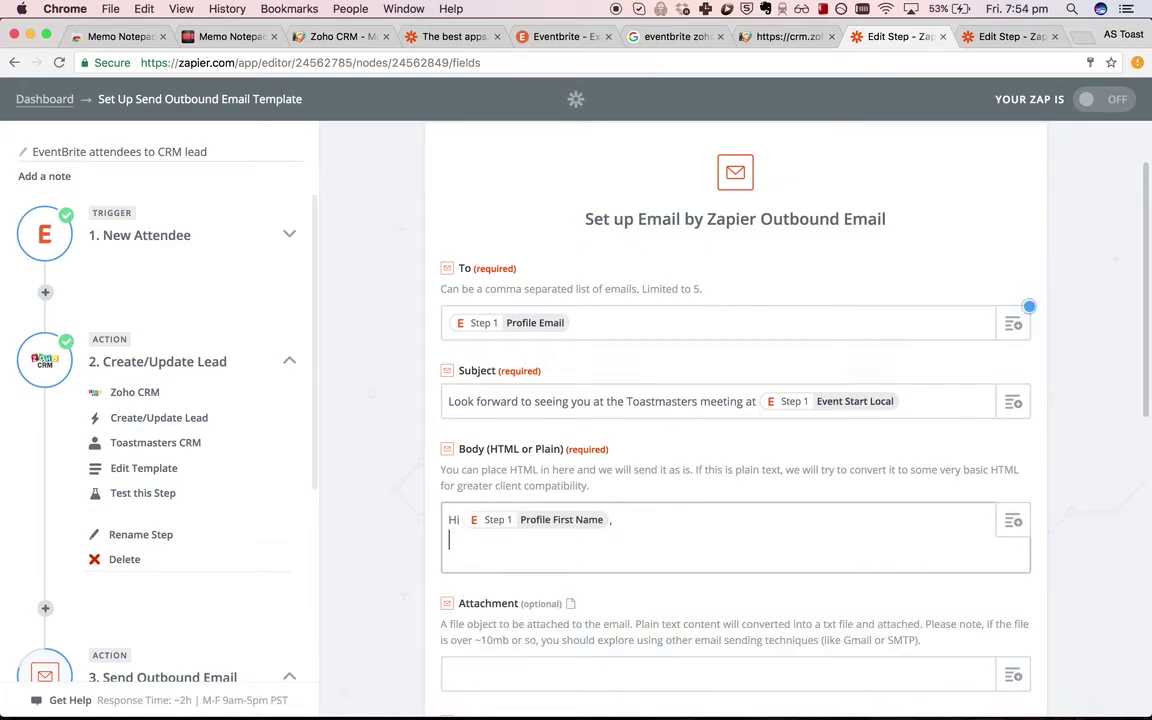
Write 'Looking forward to seeing you at the meeting on' Event Start Local, then ask for an email to the club for the guest list.
text(Looking forward t)
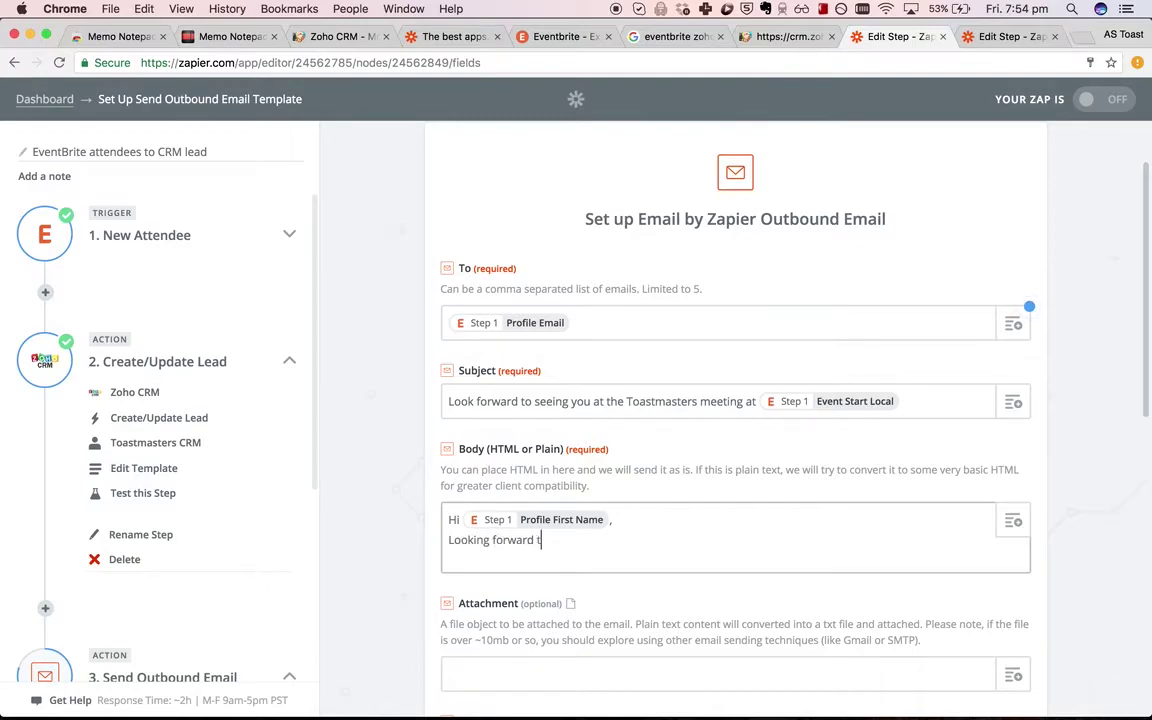
text(o seeing you at the)
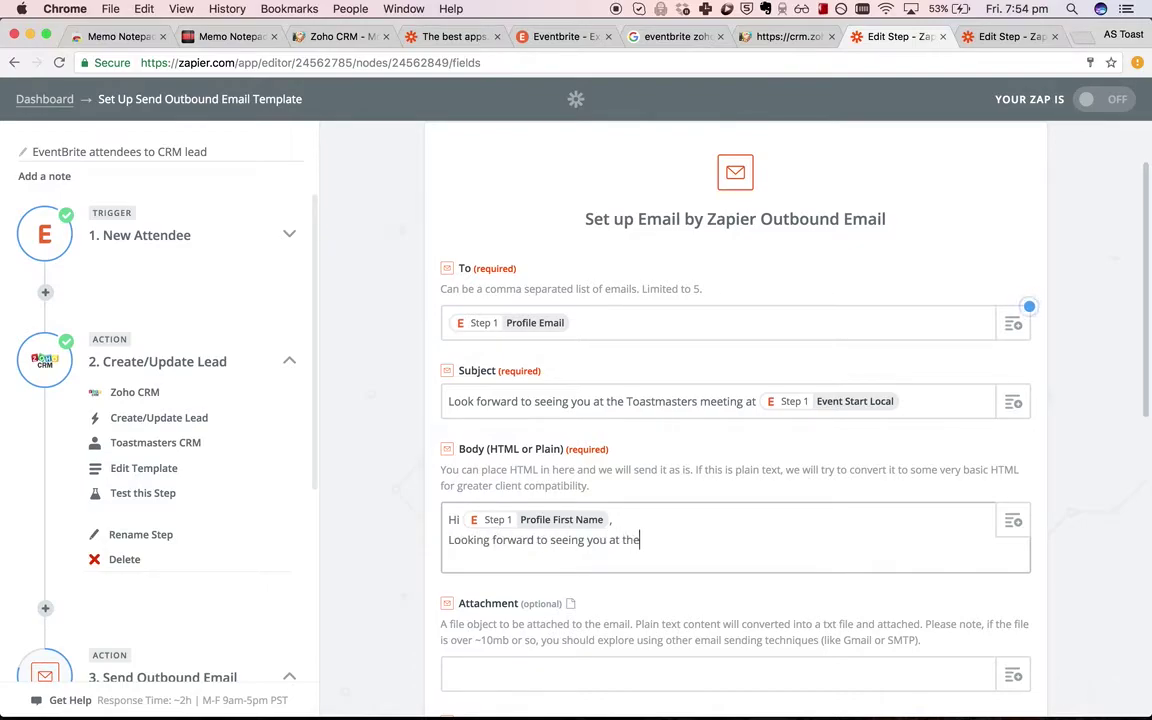
text( meeting on)
click(1013, 520)
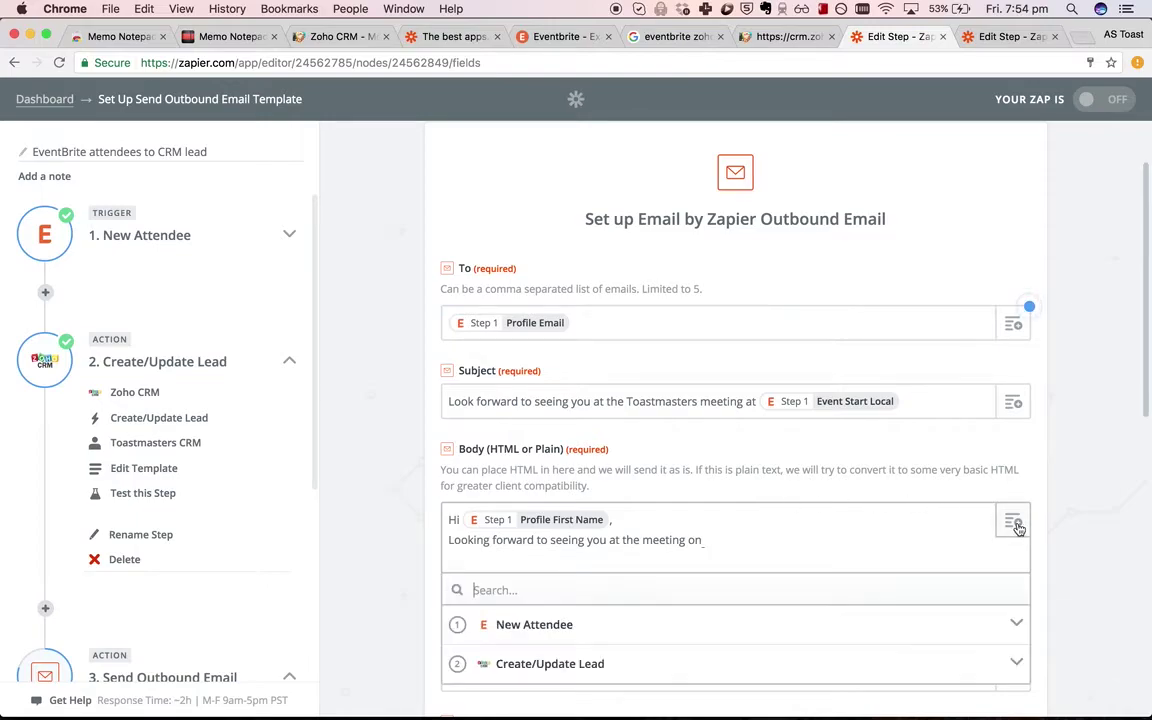
click(762, 625)
scroll(765, 628, down, 4)
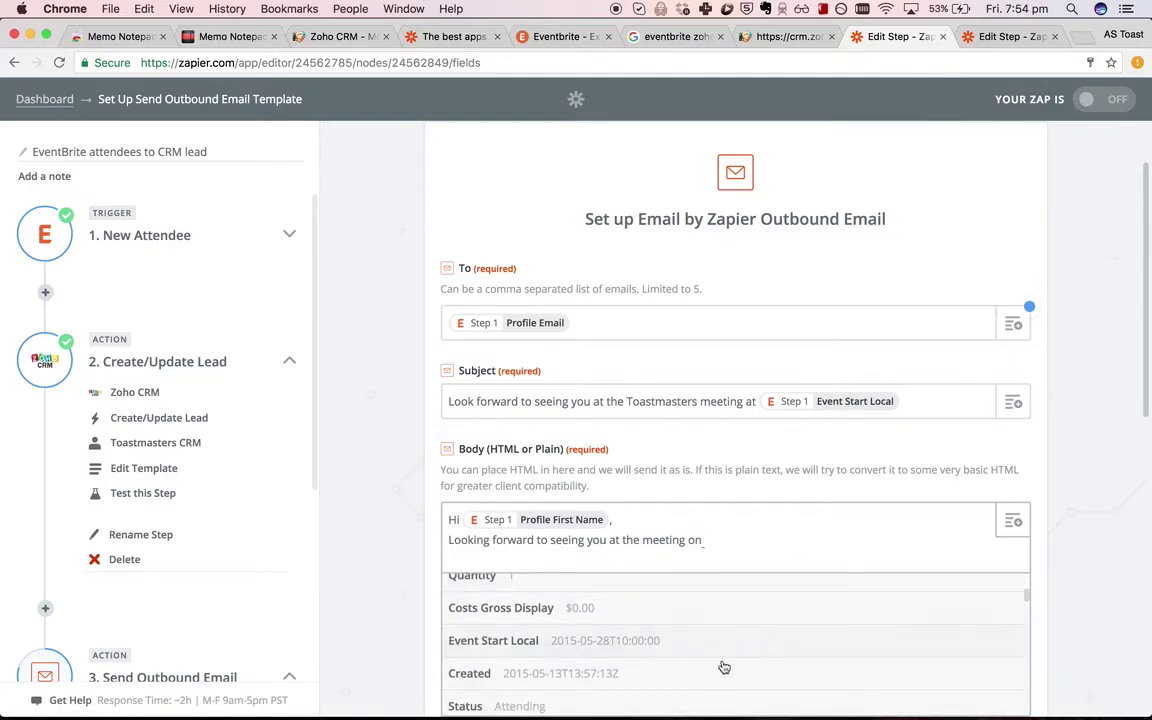
click(723, 645)
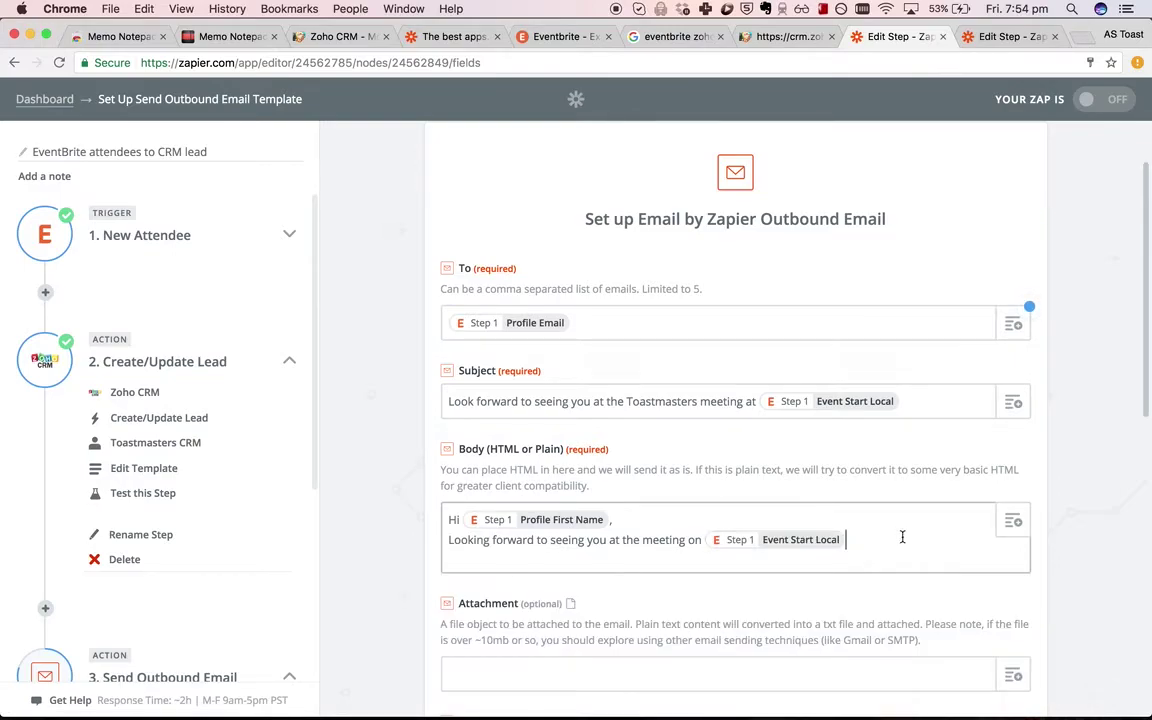
text(.)
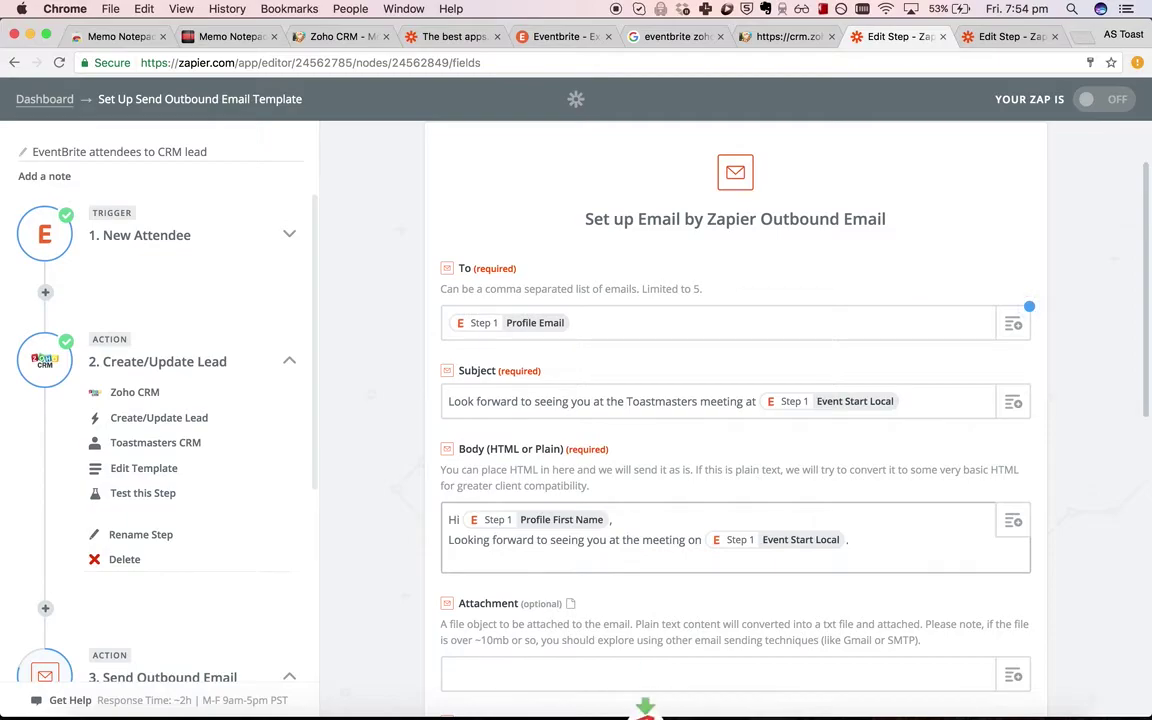
text( To secure your spot, )
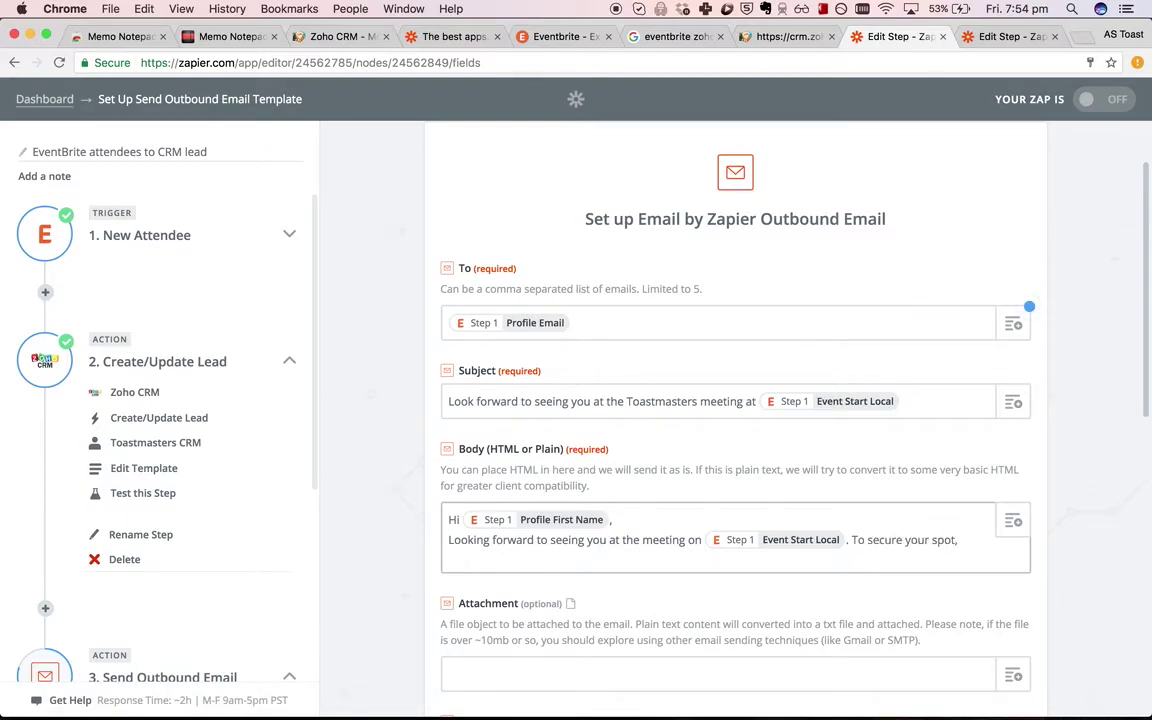
text(you)
text('ll need t)
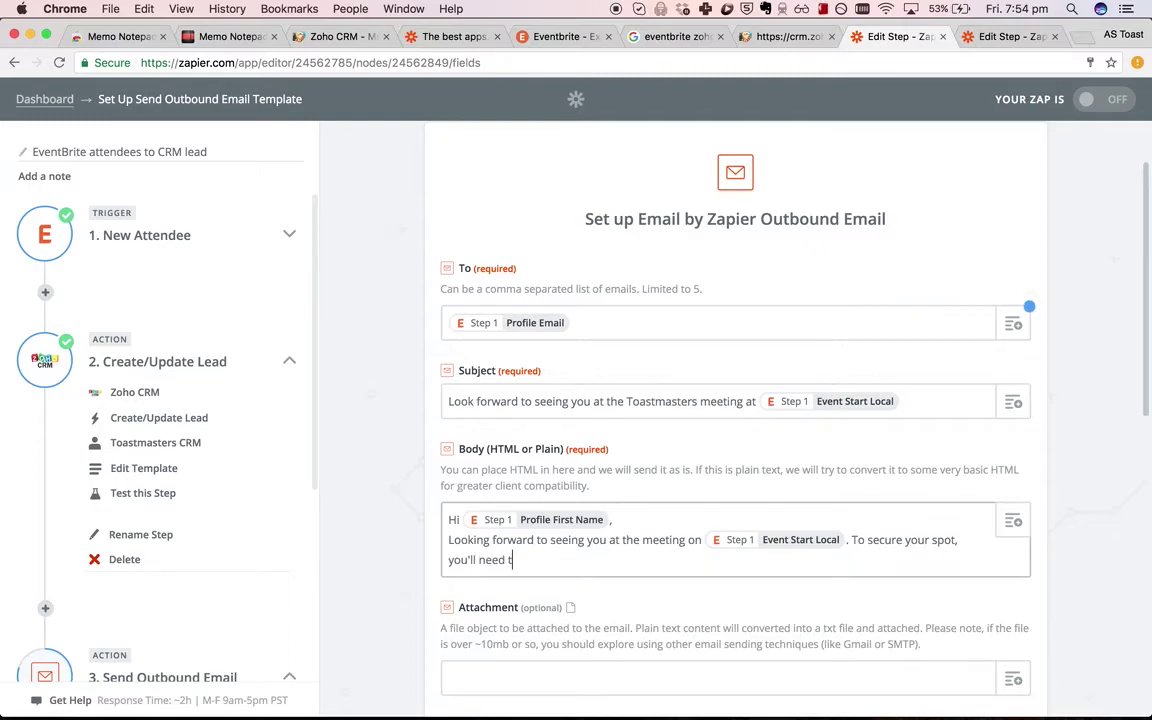
text(o send an email t)
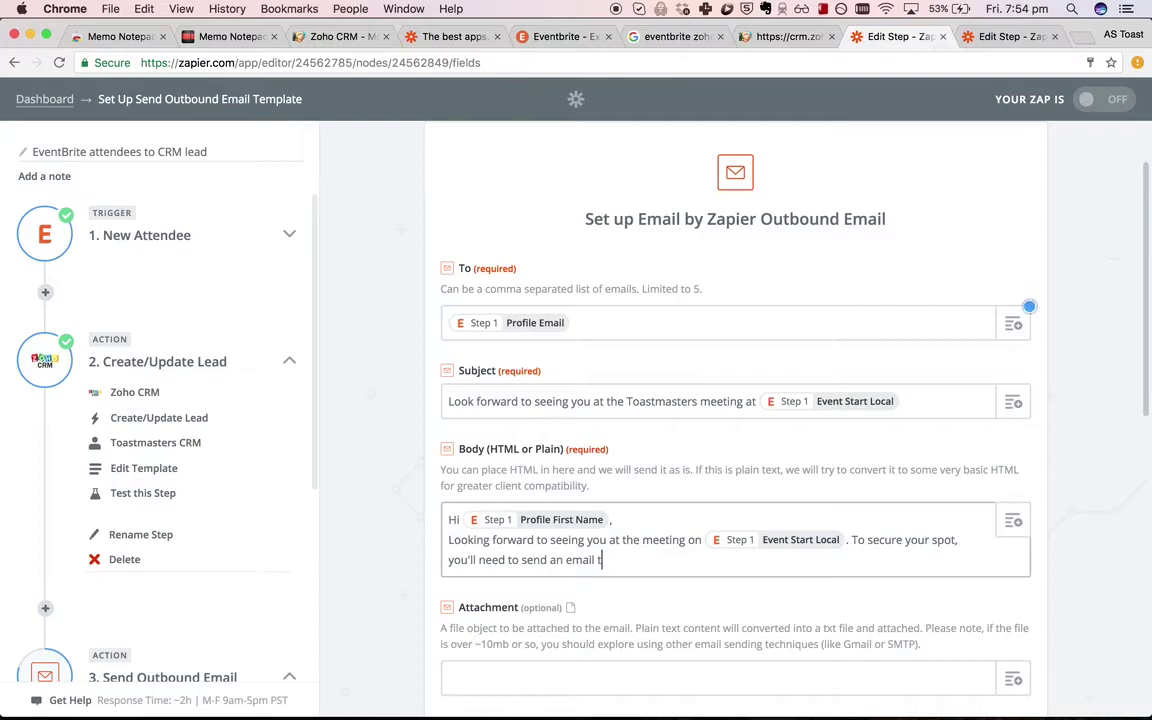
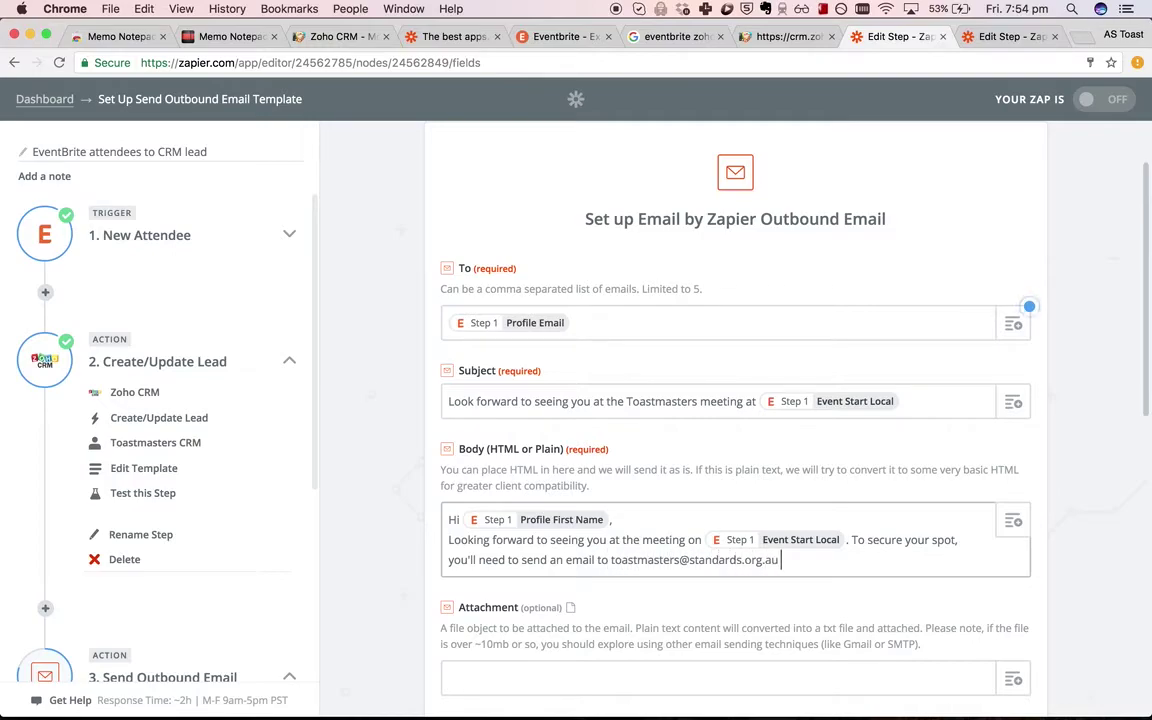
text( so we can put yo)
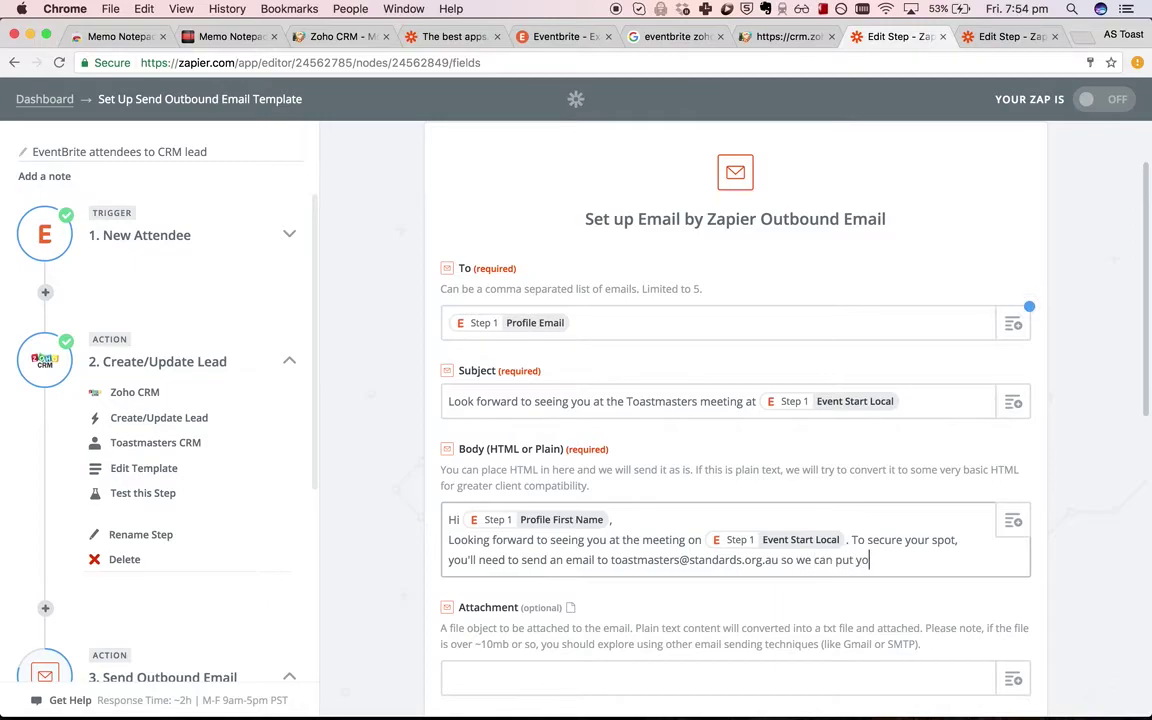
text(u on the guest list.)
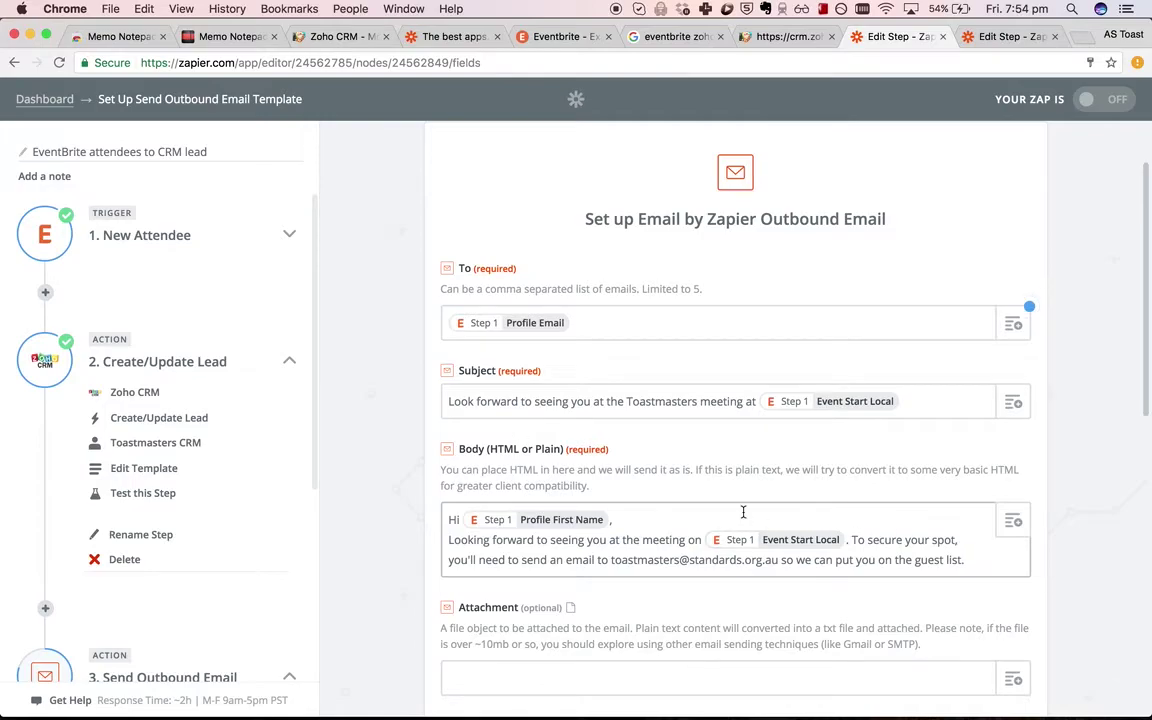
Replace the subject's opening words with 'Action required for'.
click(499, 402)
drag(499, 402, 601, 401)
text(Action required f)
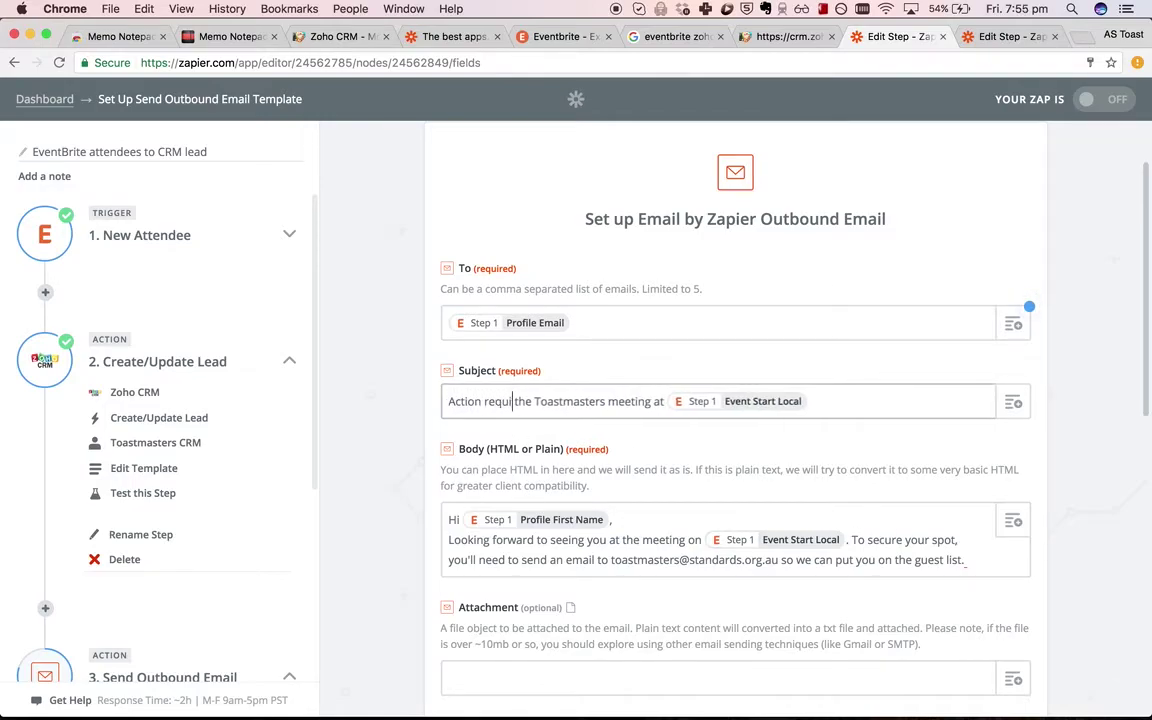
text(or)
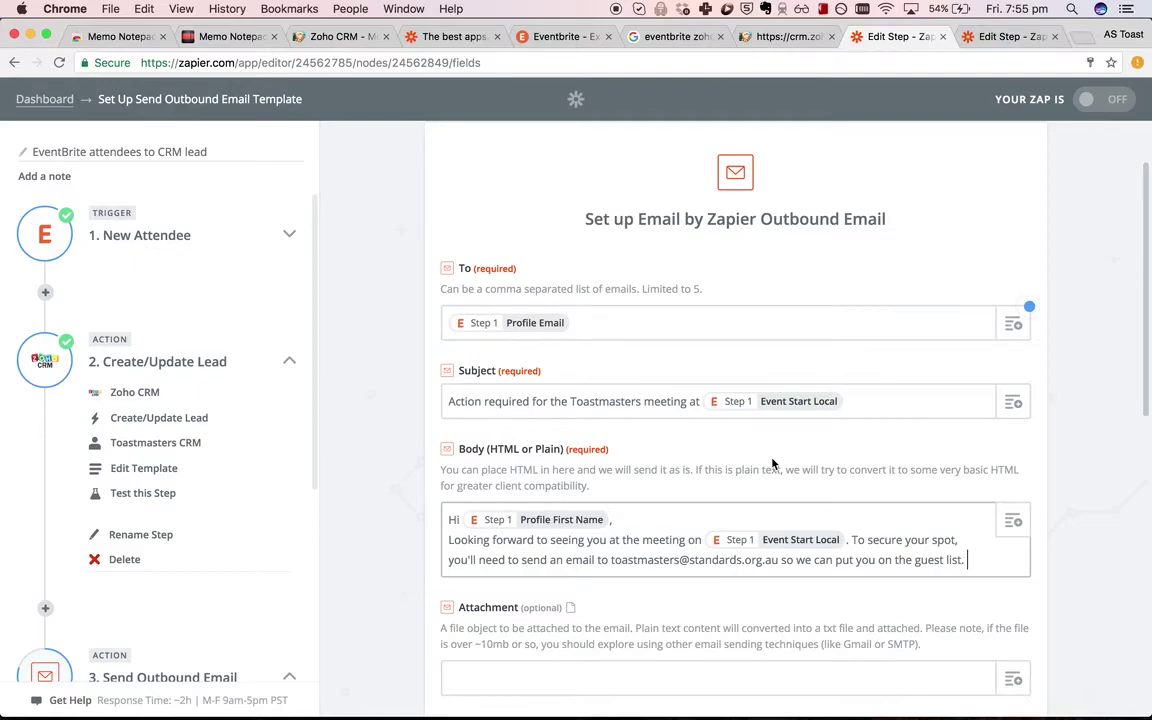
Ask guests to include answers to these questions, then add question 1 on public speaking.
key(Return)
text(Please )
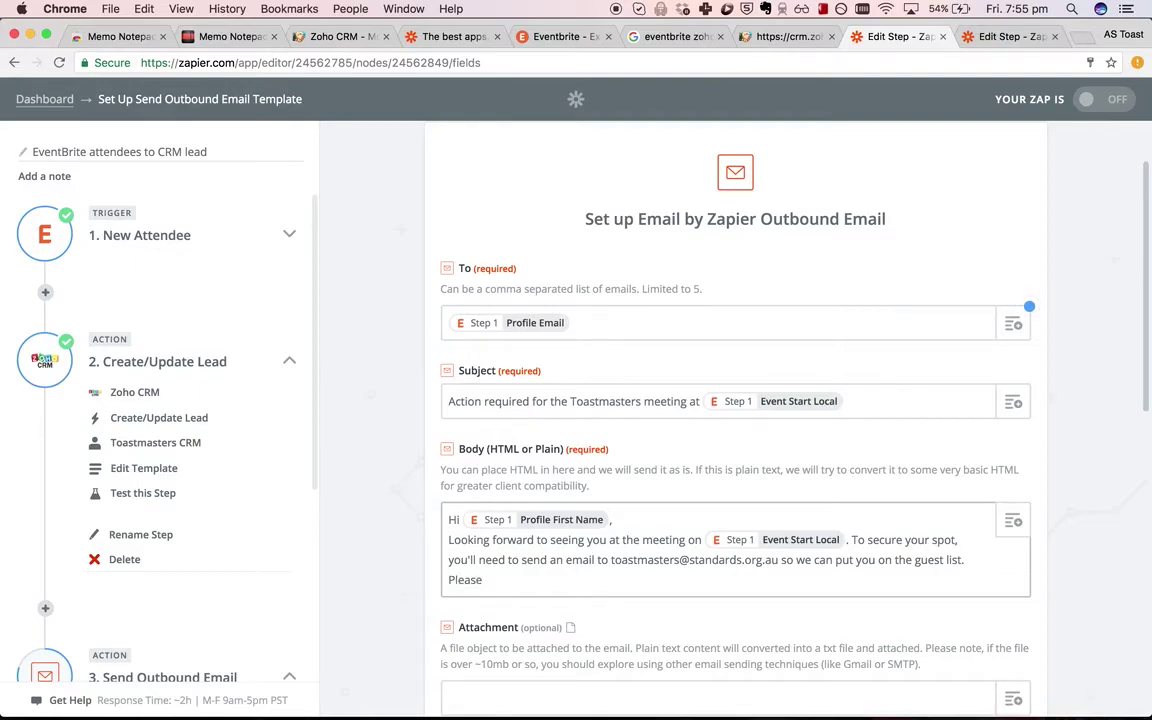
text(let)
key(BackSpace)
key(BackSpace)
key(BackSpace)
text(include )
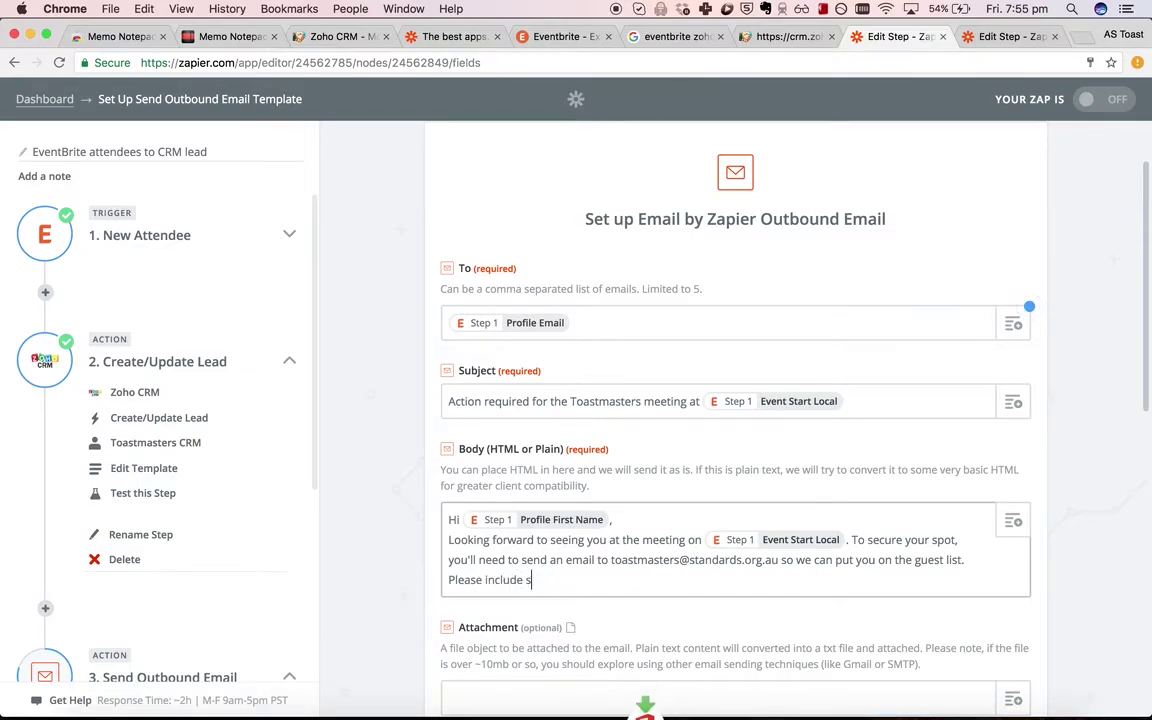
text(answers to t)
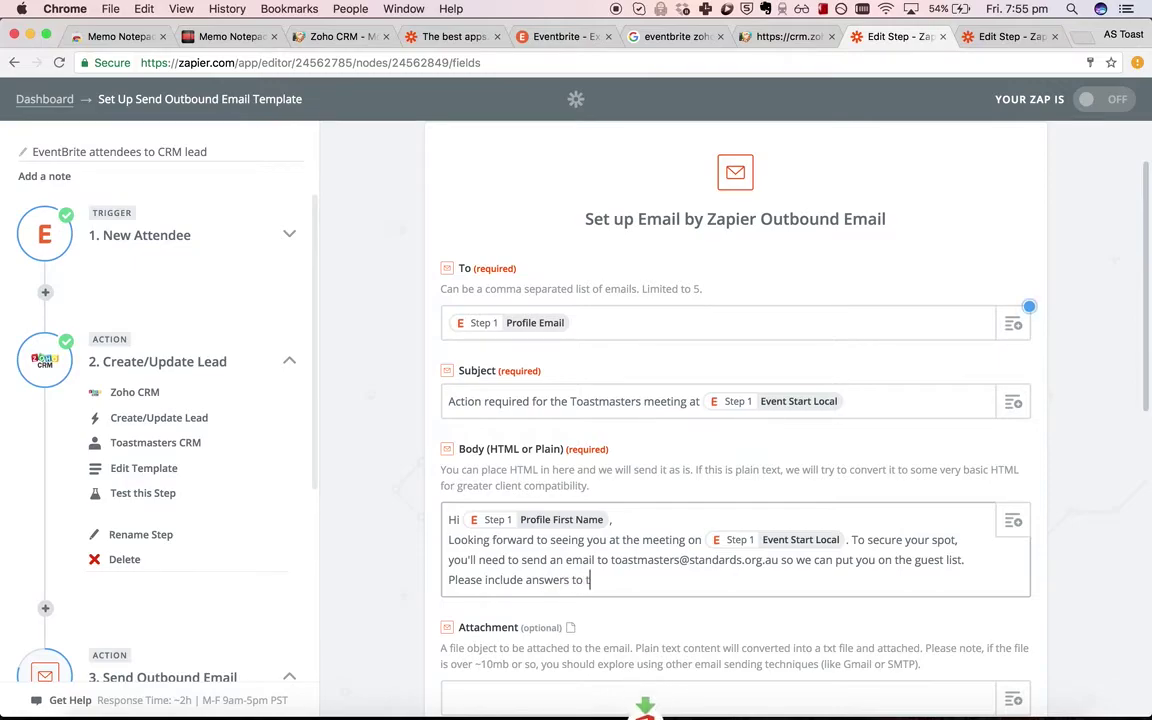
text(hese questions in y)
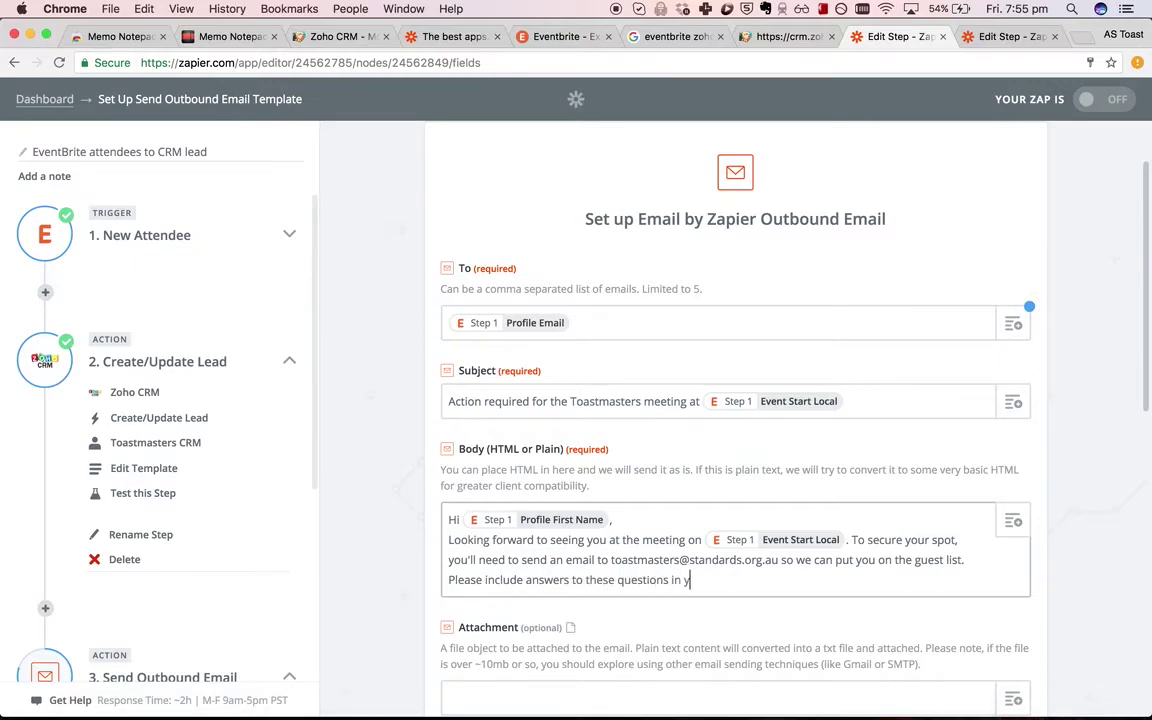
text(our email:)
key(Return)
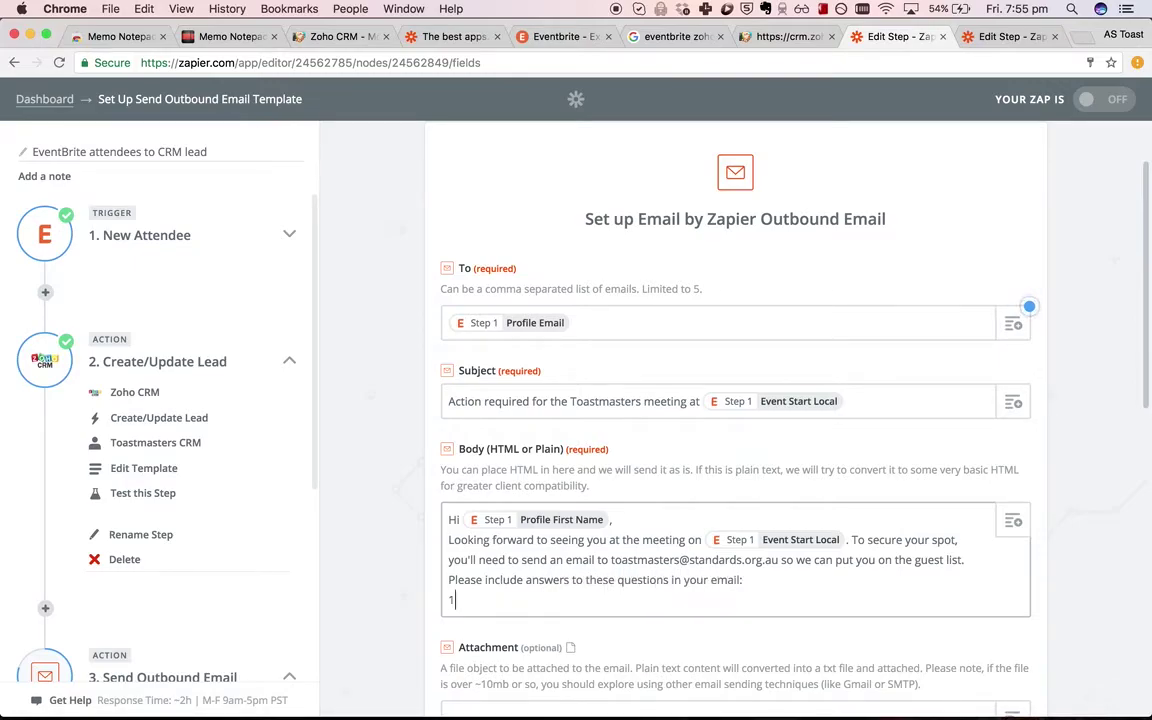
text(1. Why are you looking)
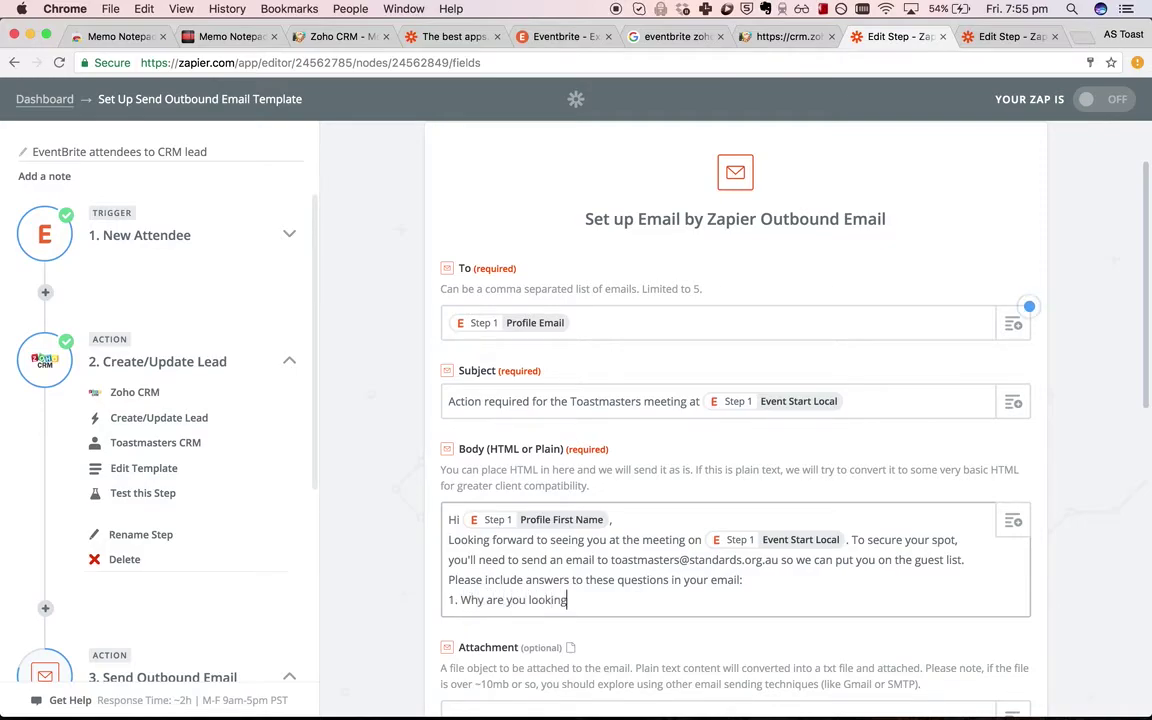
text( to improve your p)
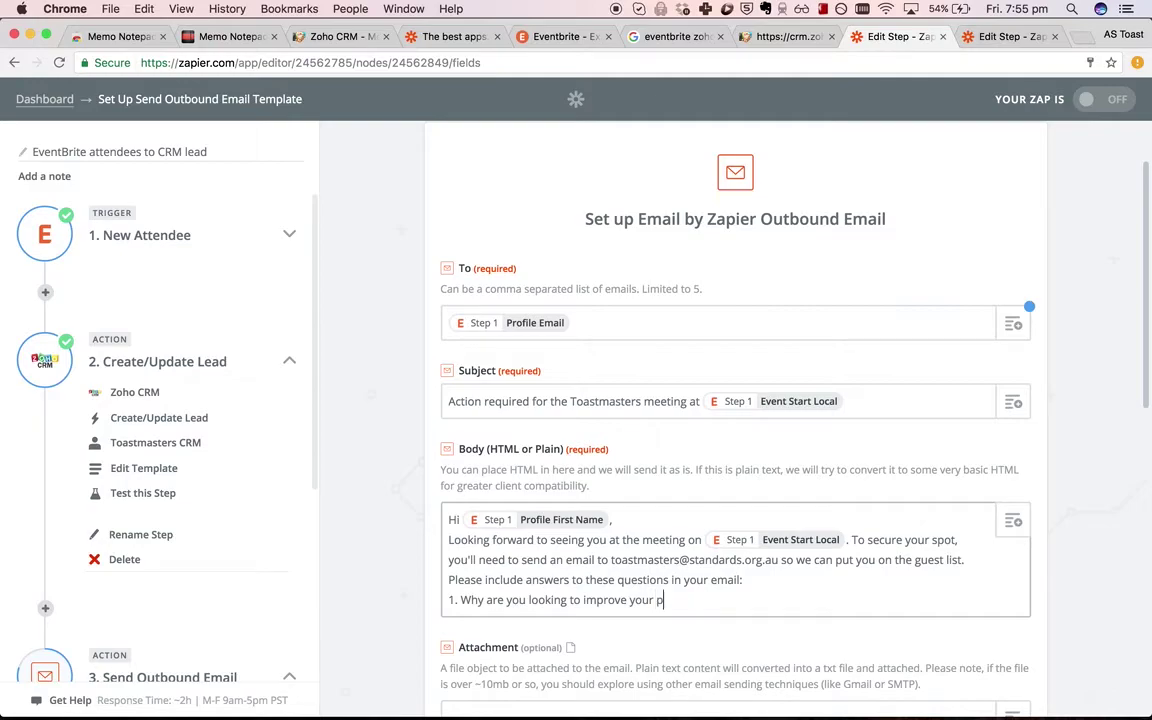
text(ublcic speaking skills?)
Add question 2: 'Are you close by to the club (it's on Bridge St in Sydney)?'.
key(Return)
text(2.)
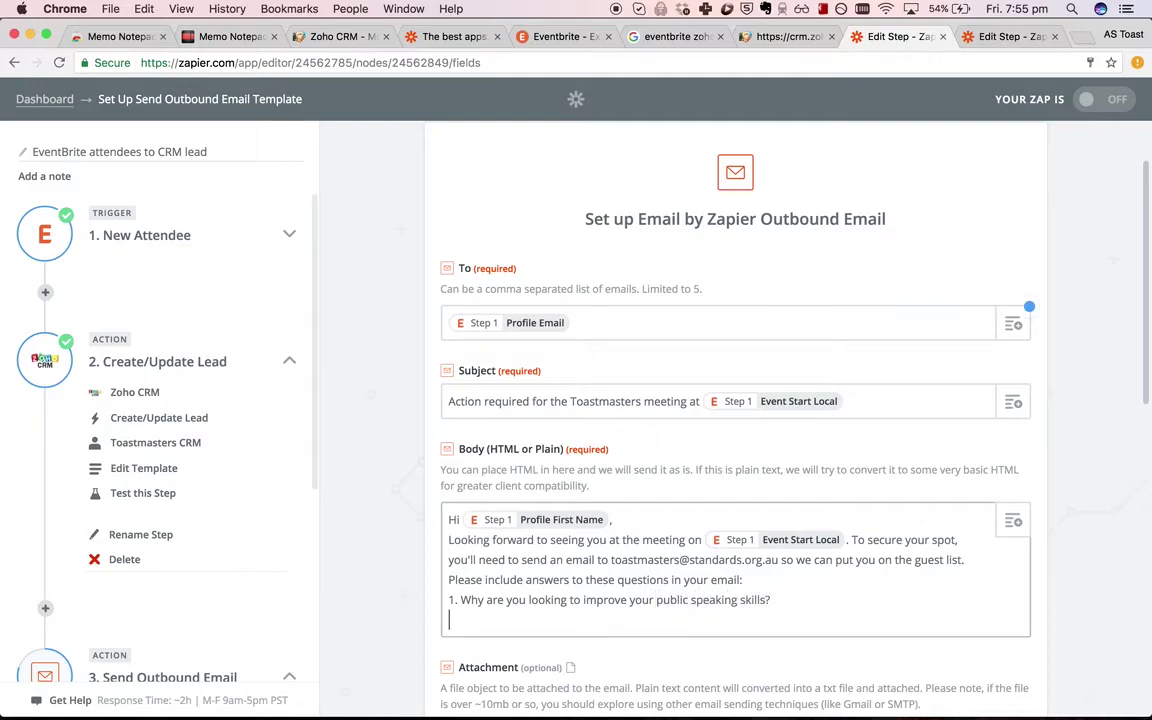
scroll(852, 486, down, 4)
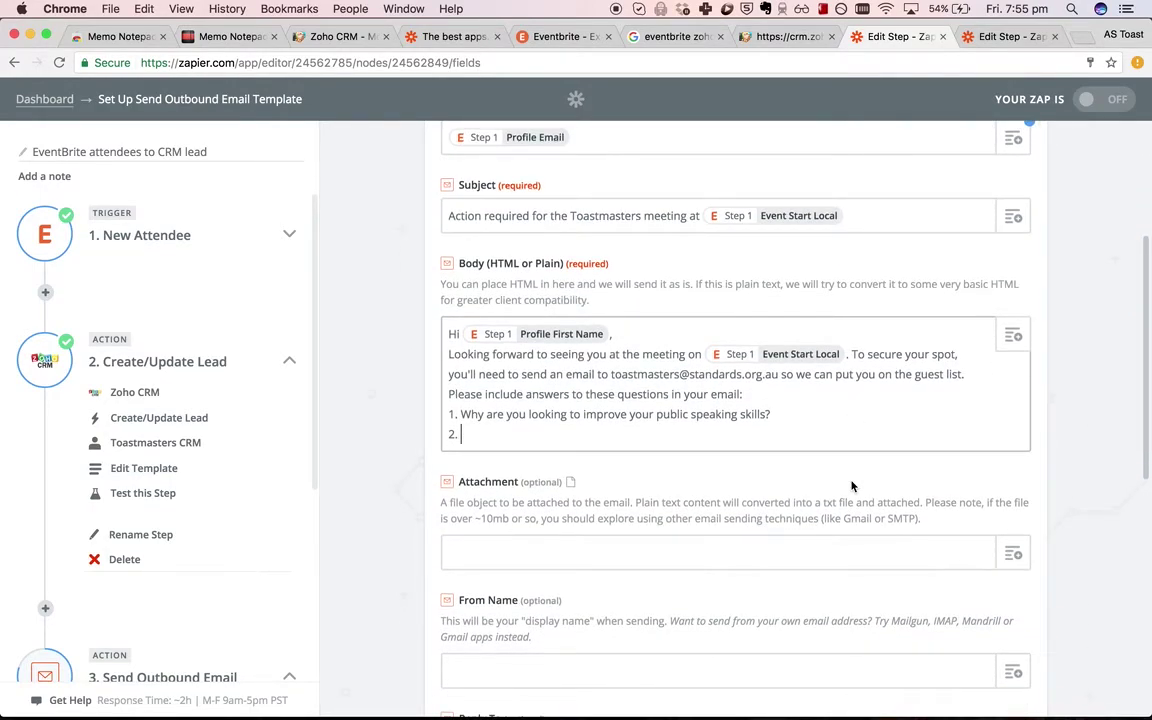
text(Have)
key(BackSpace)
key(BackSpace)
key(BackSpace)
key(BackSpace)
key(BackSpace)
text(H)
key(BackSpace)
text(Are you close by to to )
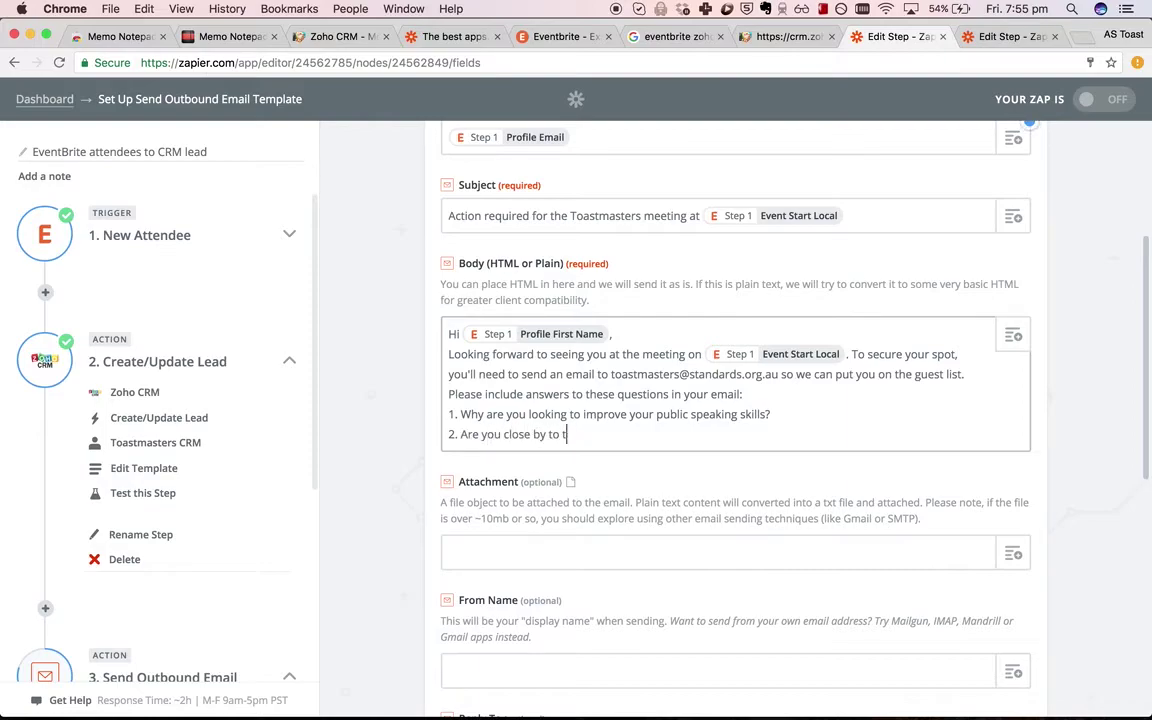
text(the club (it's on Bridge St in Sydney)
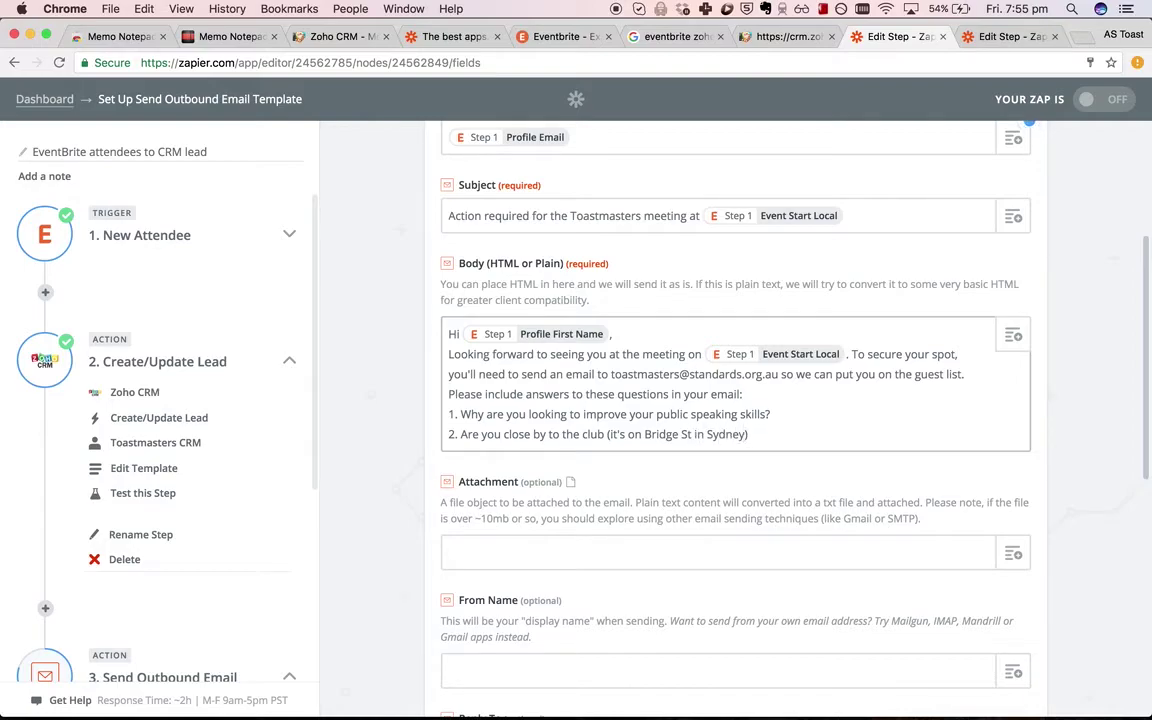
text()?)
Add a closing paragraph about the guest list and entry, signed 'All the best, Toastmasters Sydney'.
key(Return)
key(Return)
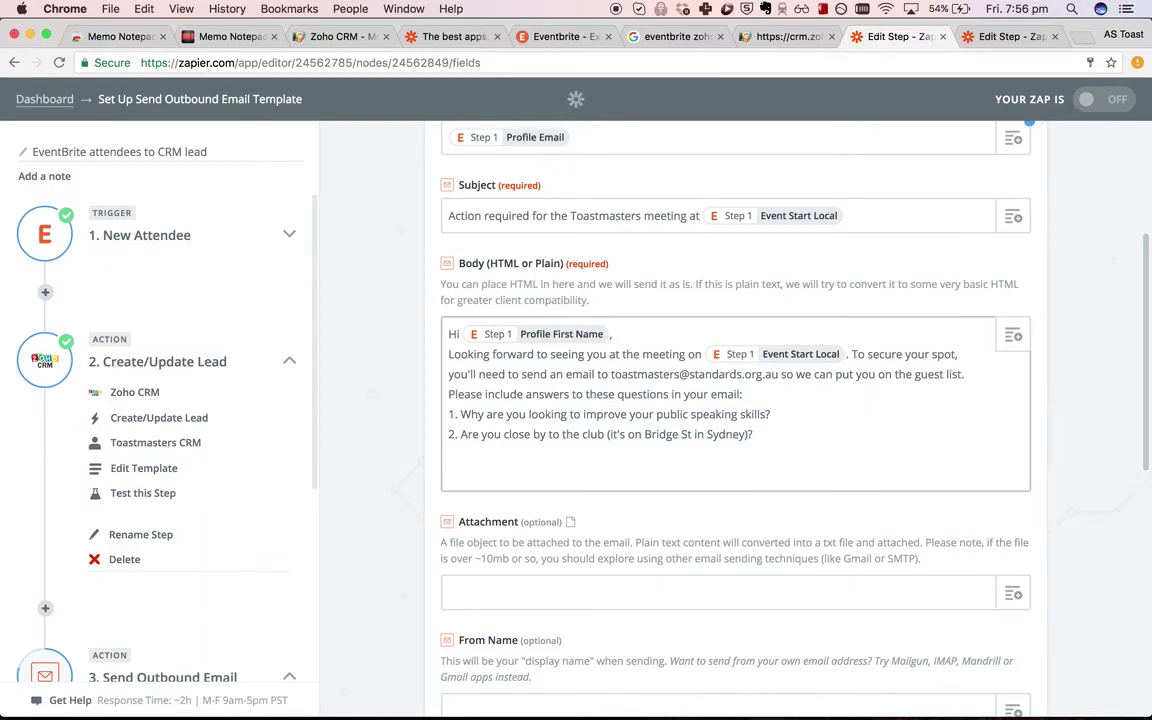
text(Look forward to seeing you at the meeting. Af)
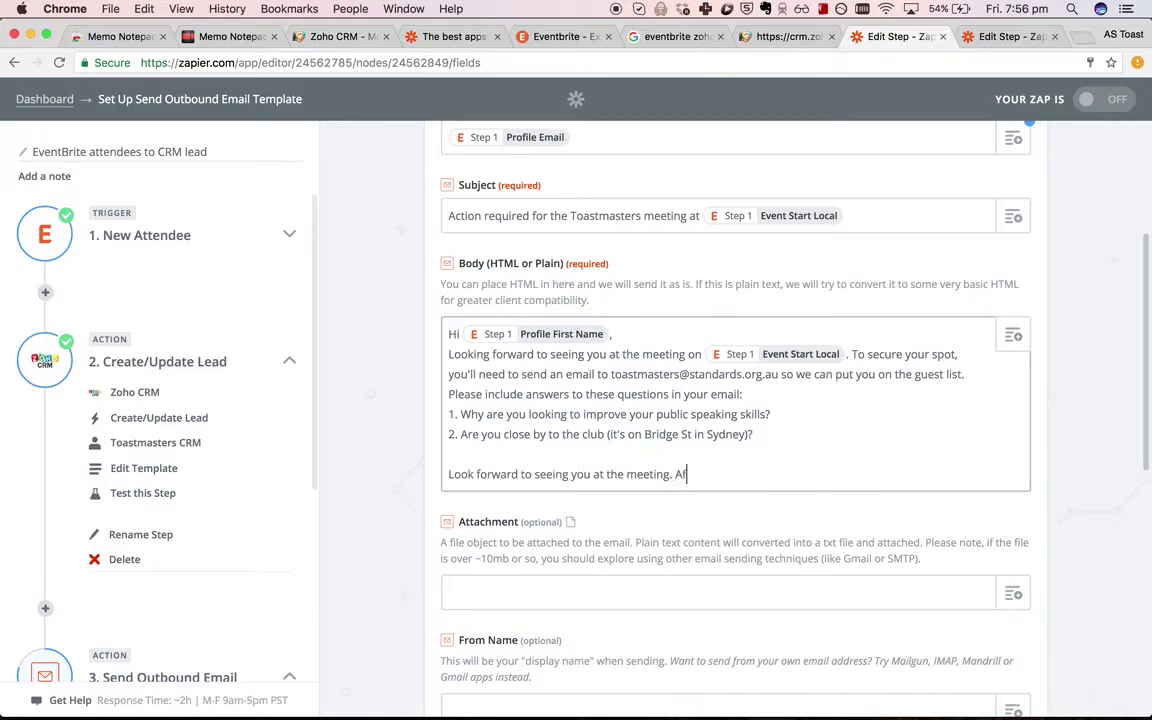
text(ter we put you on our guest list.)
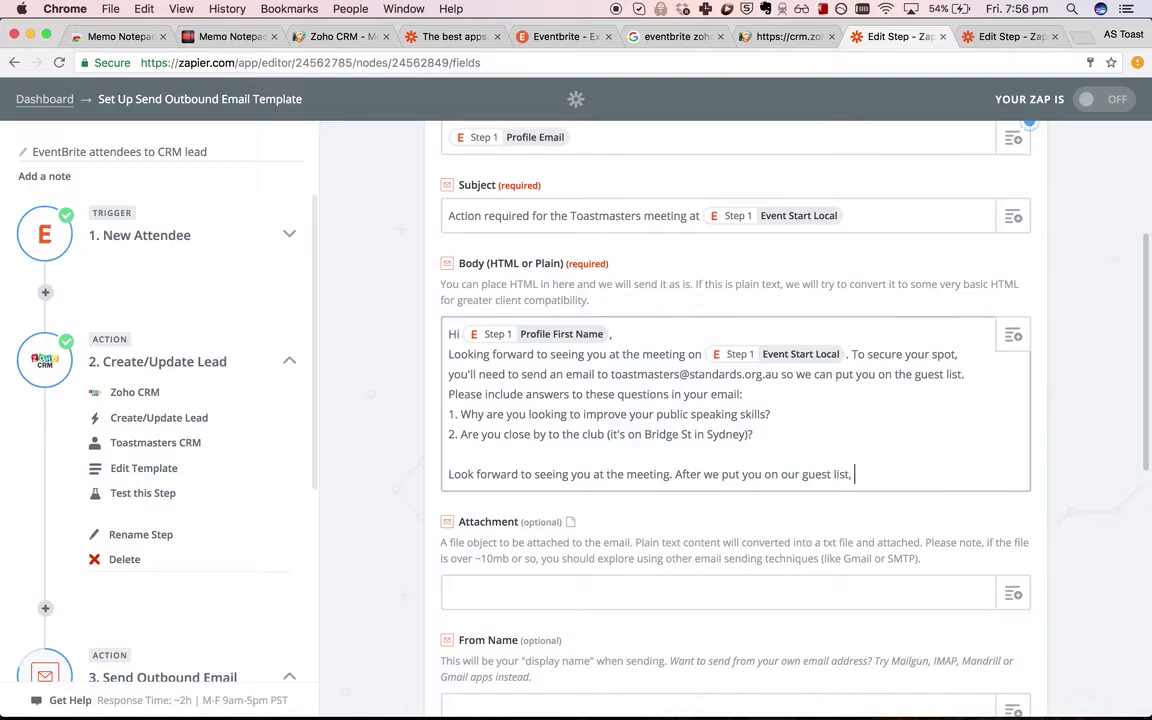
text( you'll be)
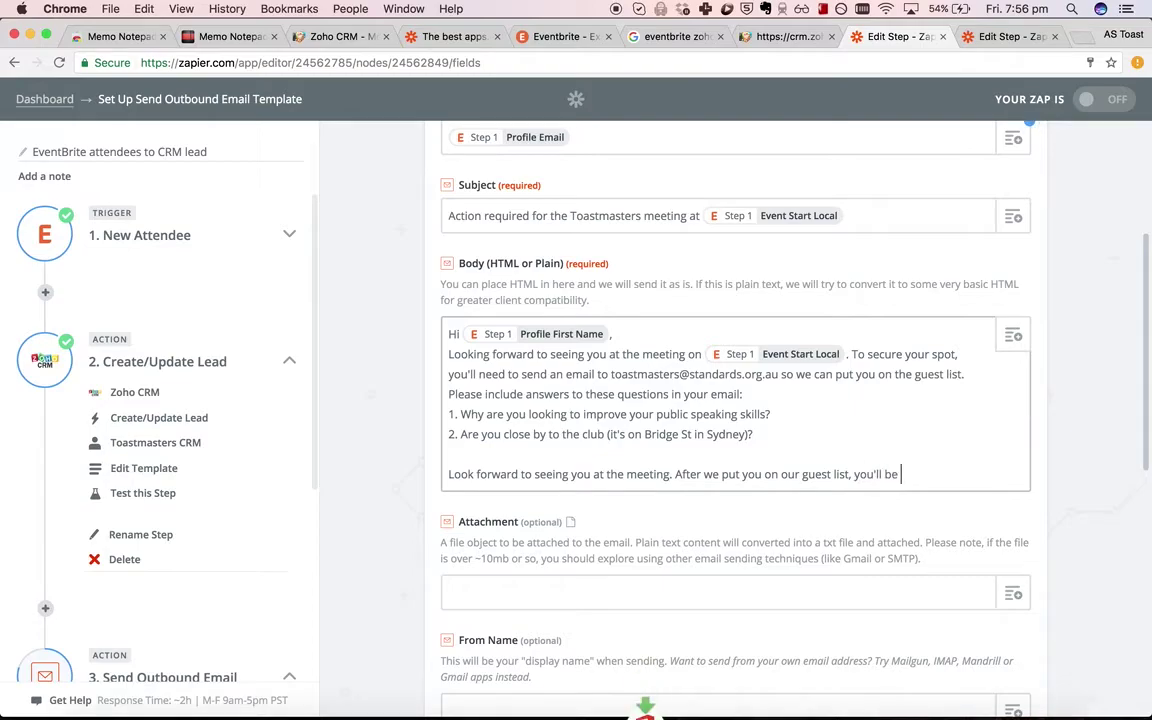
text( able to enter the build)
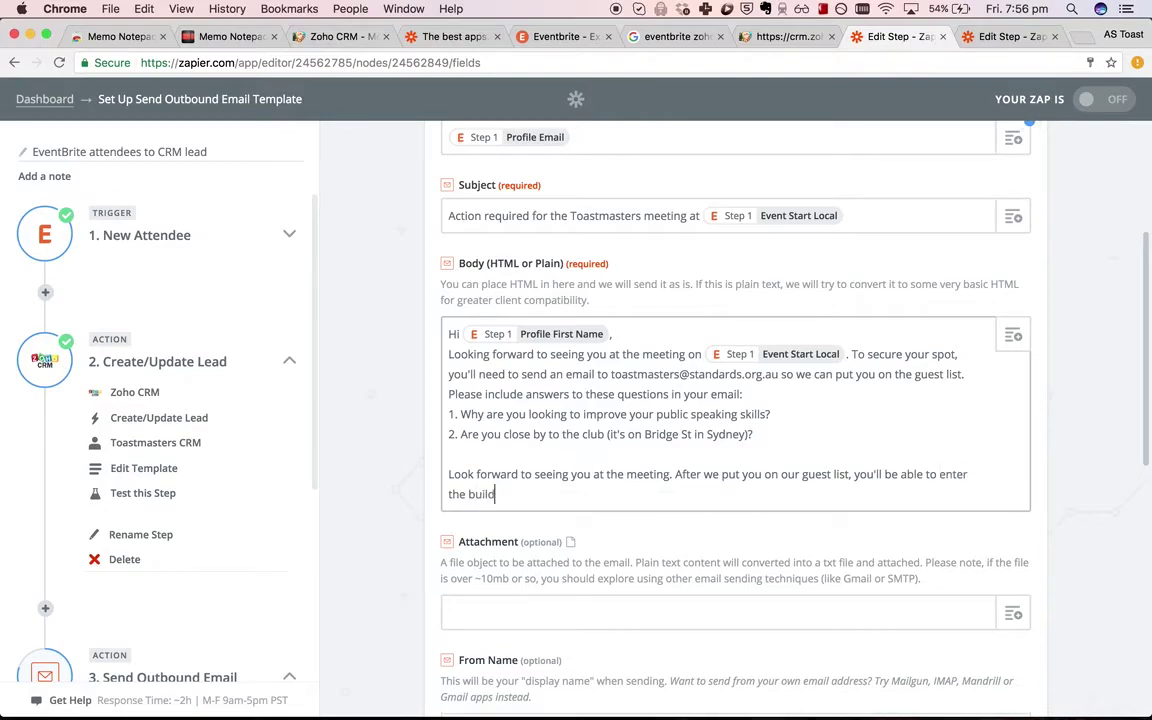
text(ing by talking to reception)
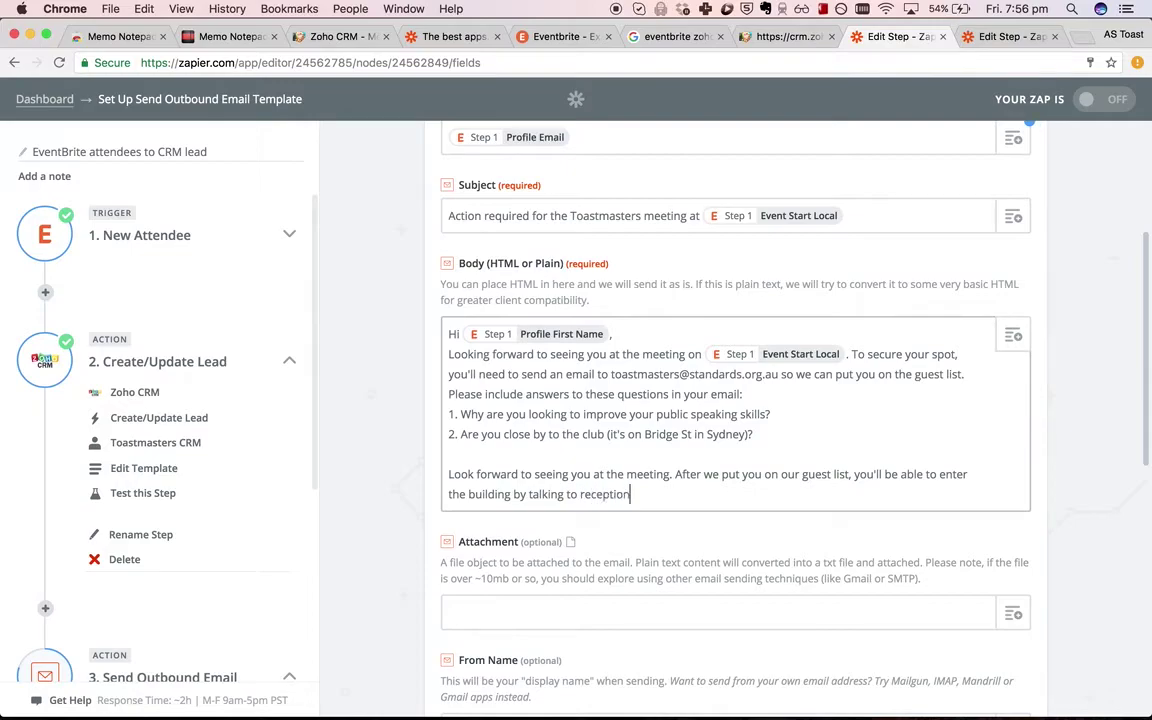
text(.)
key(Return)
key(Return)
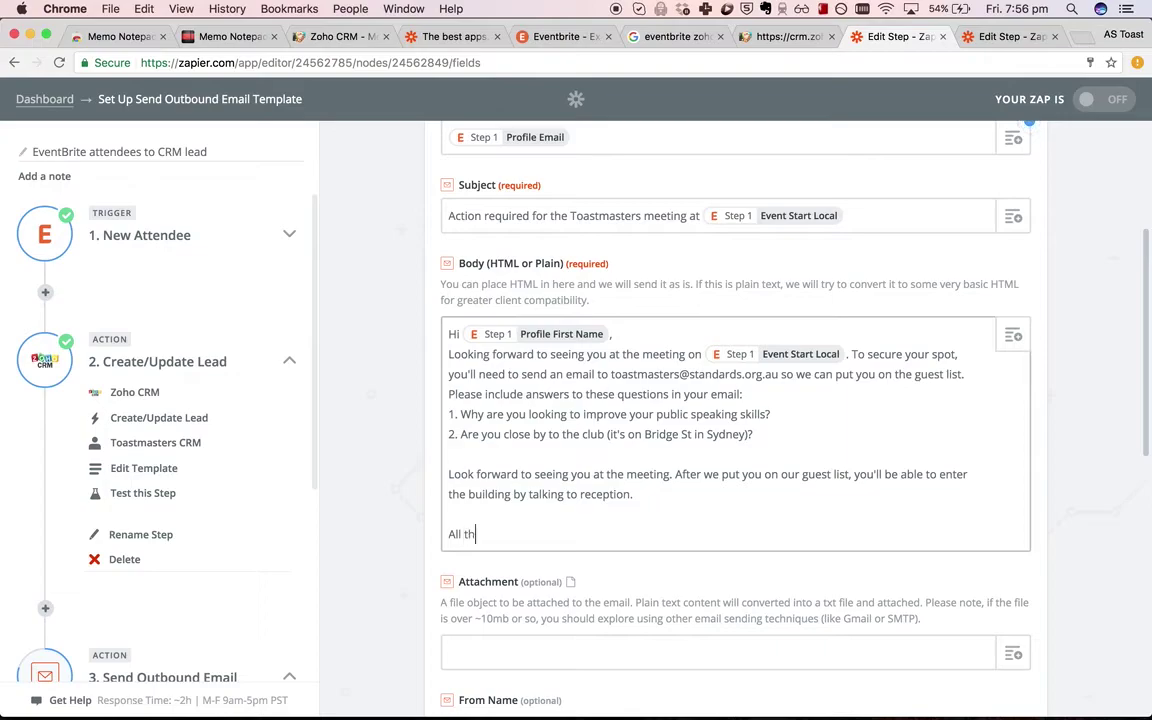
text(All the best,)
key(Return)
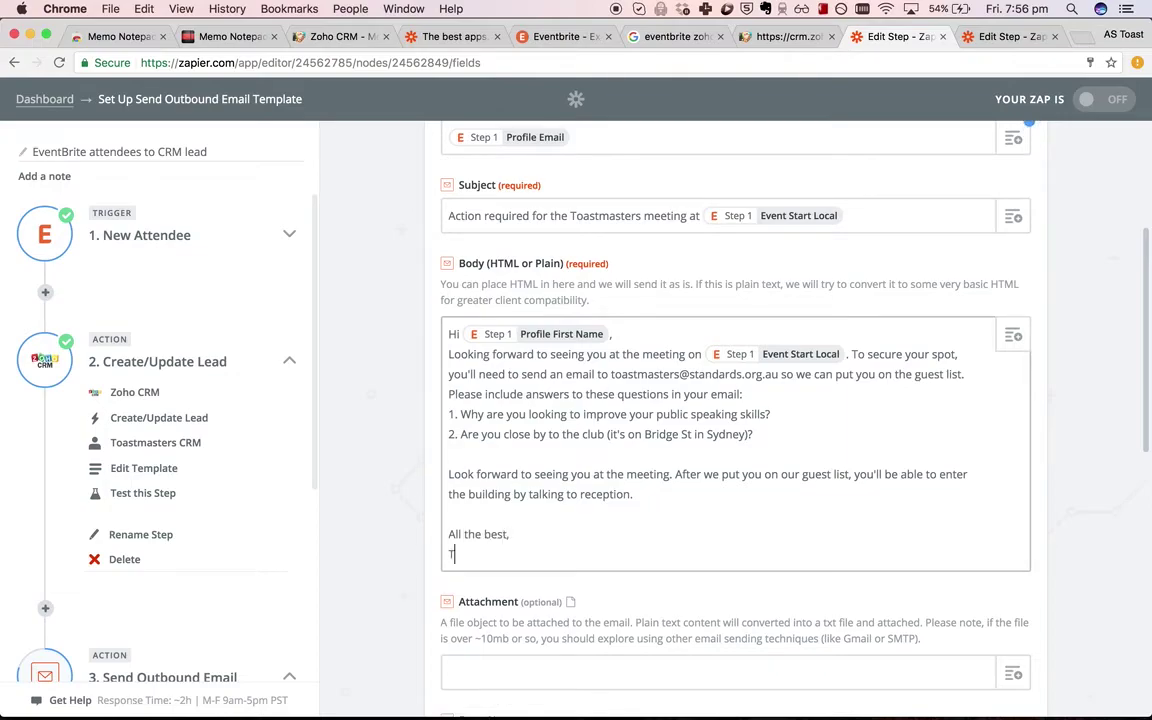
text(Toastmasters Sydney)
scroll(799, 533, down, 5)
In a new tab, search Google for 'as standards toastmasters' and refine it with 'toast'.
click(778, 531)
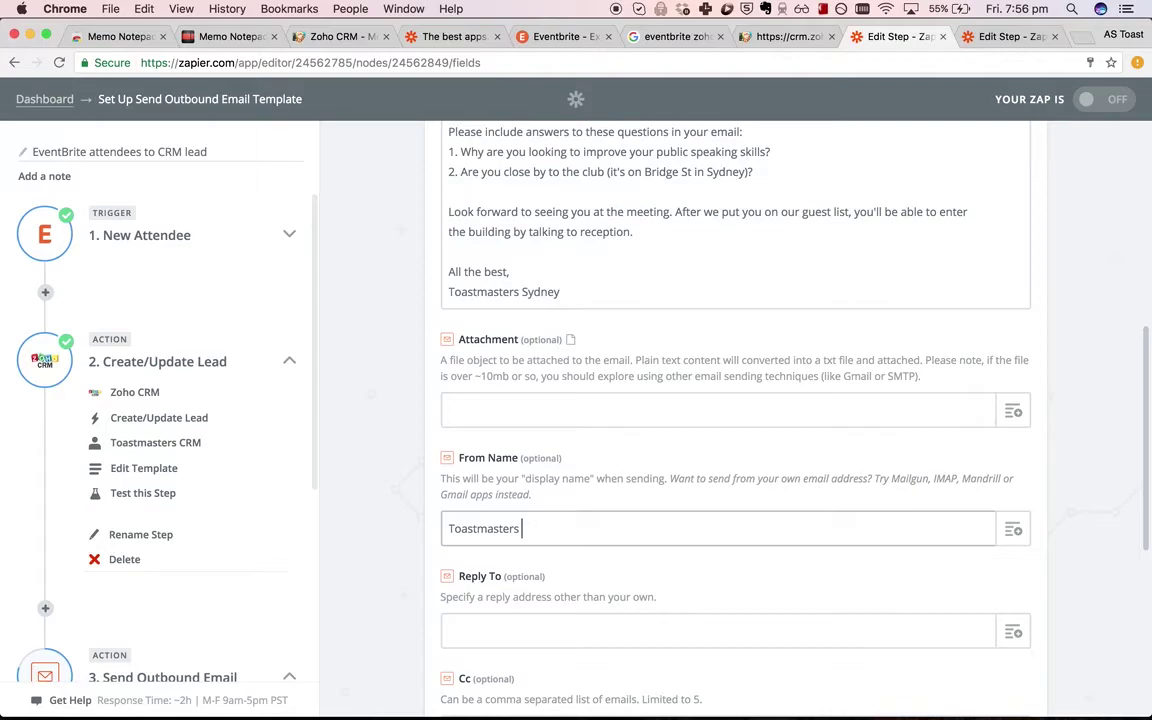
key(super+t)
text(as)
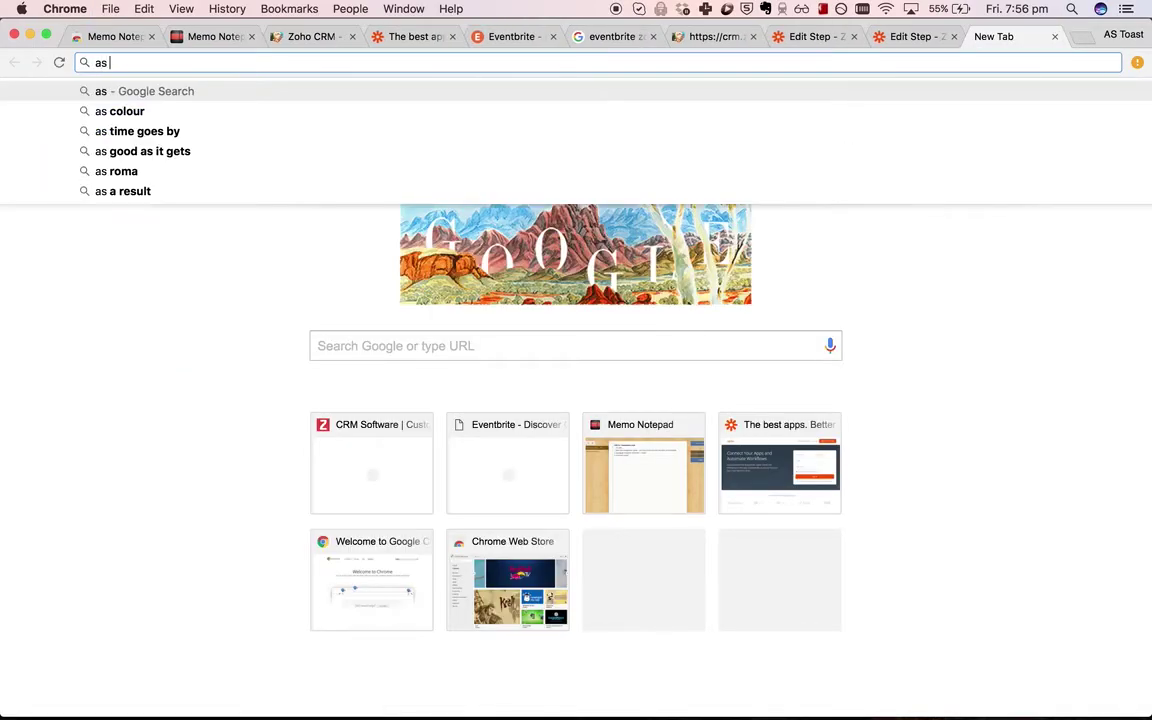
text( standard)
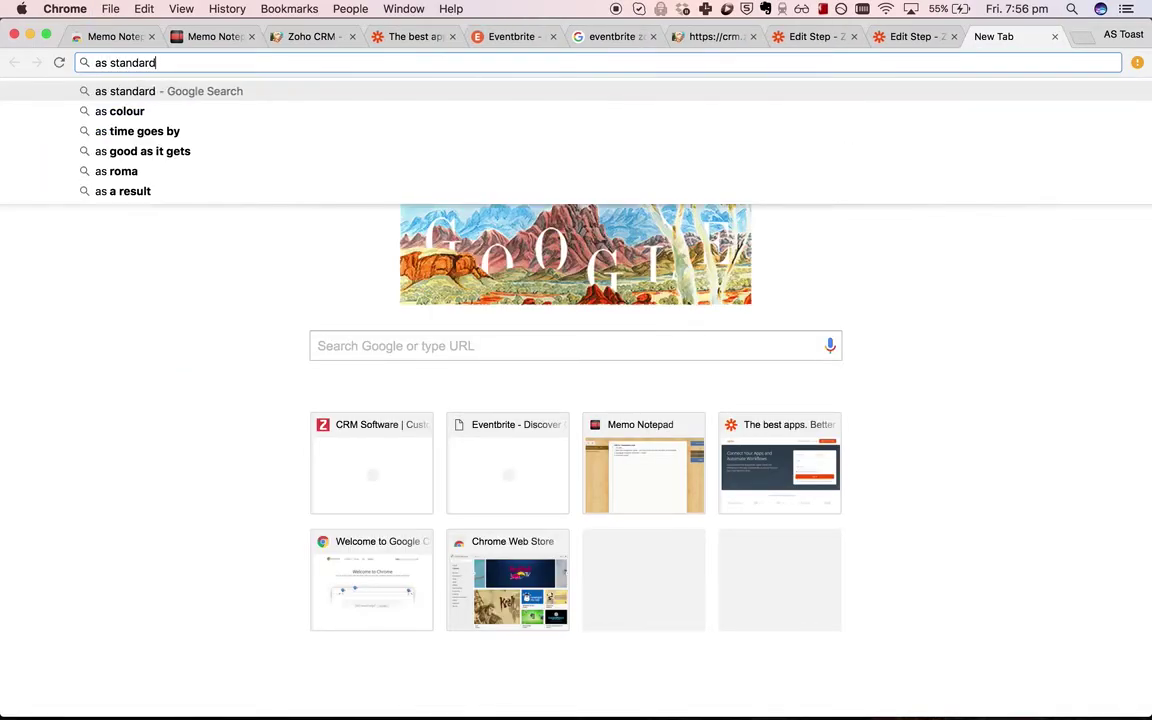
text(s toastmasters)
key(Return)
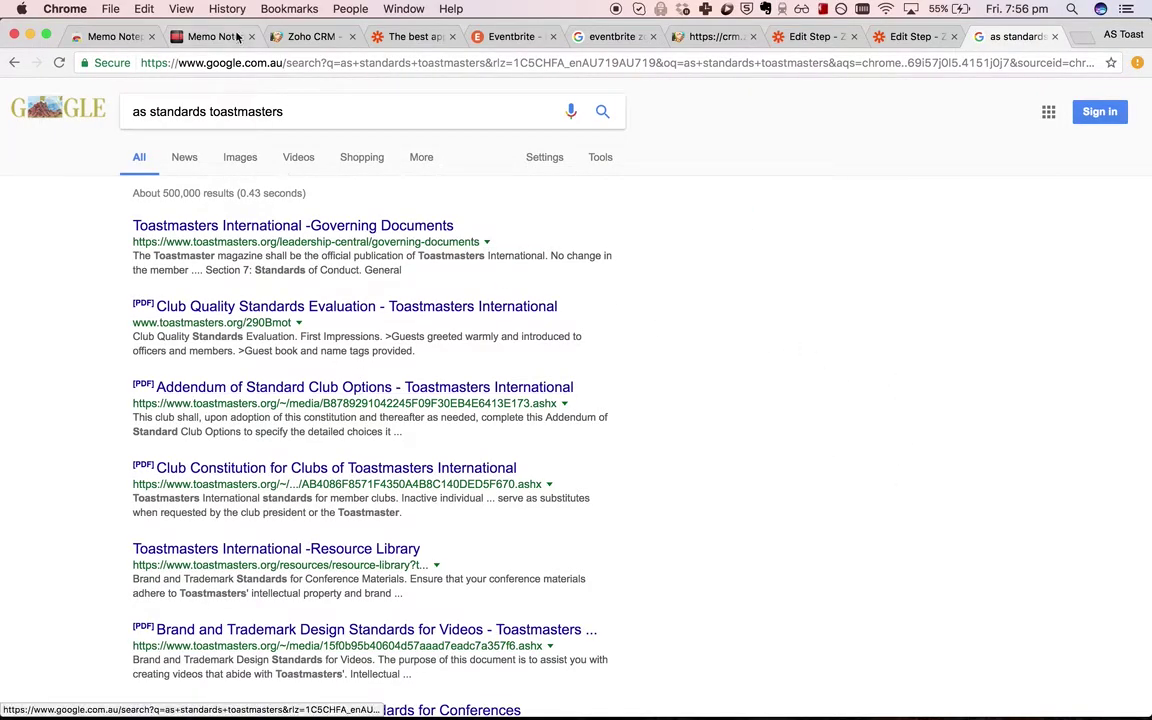
click(150, 111)
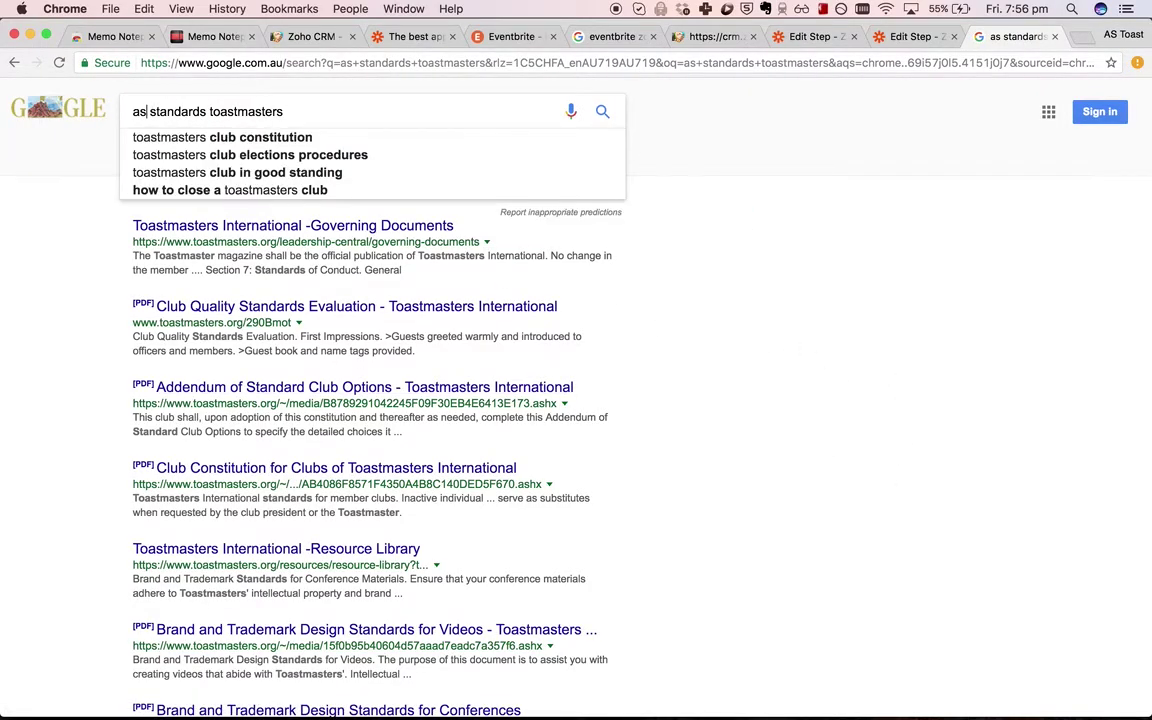
text(toast)
key(Return)
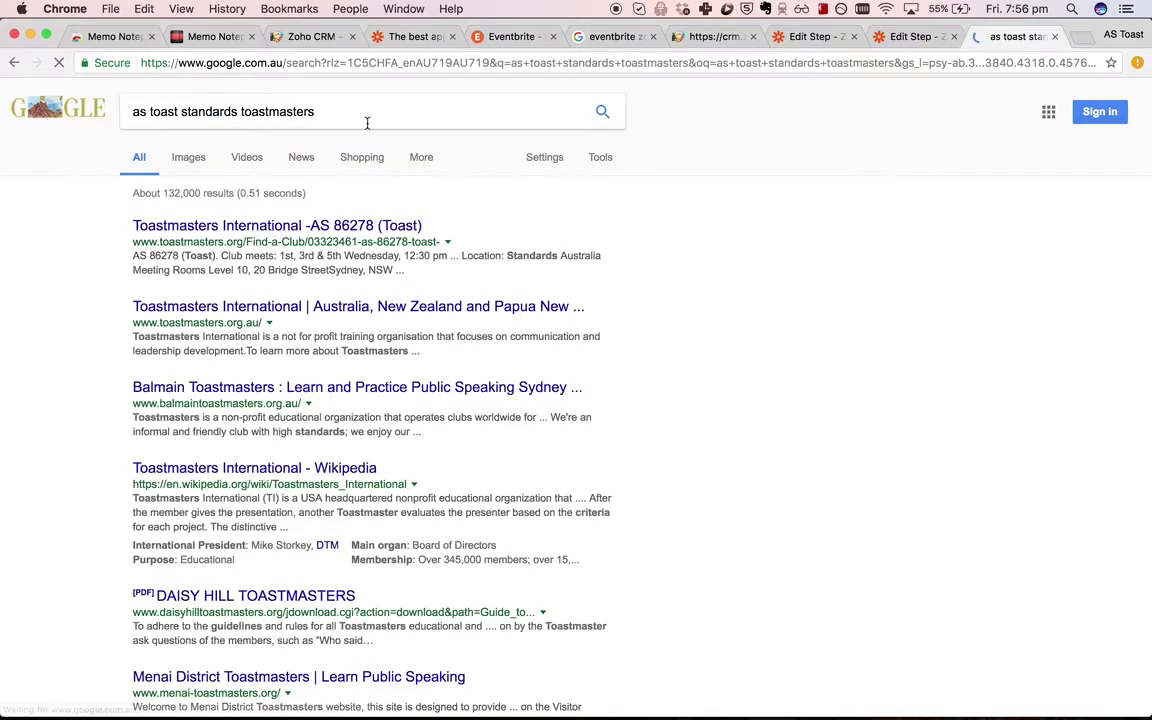
Open the AS 86278 (Toast) club page and select its name for copying.
click(367, 121)
text(bi)
key(Return)
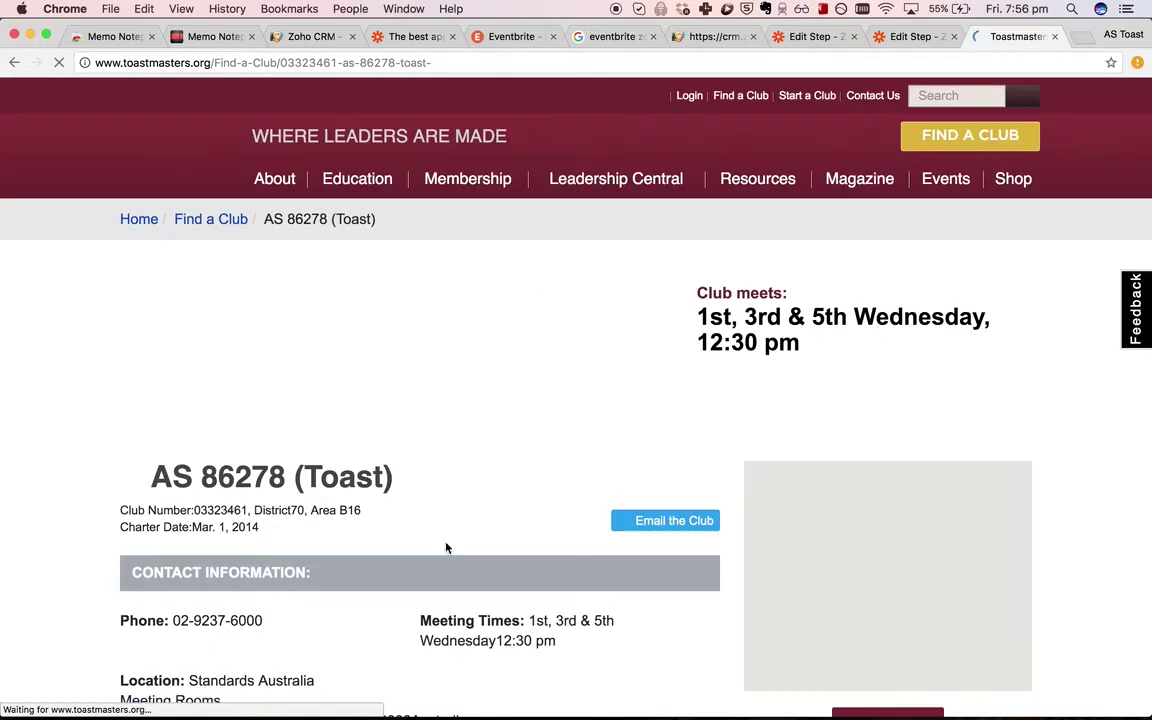
drag(411, 478, 150, 478)
key(super+c)
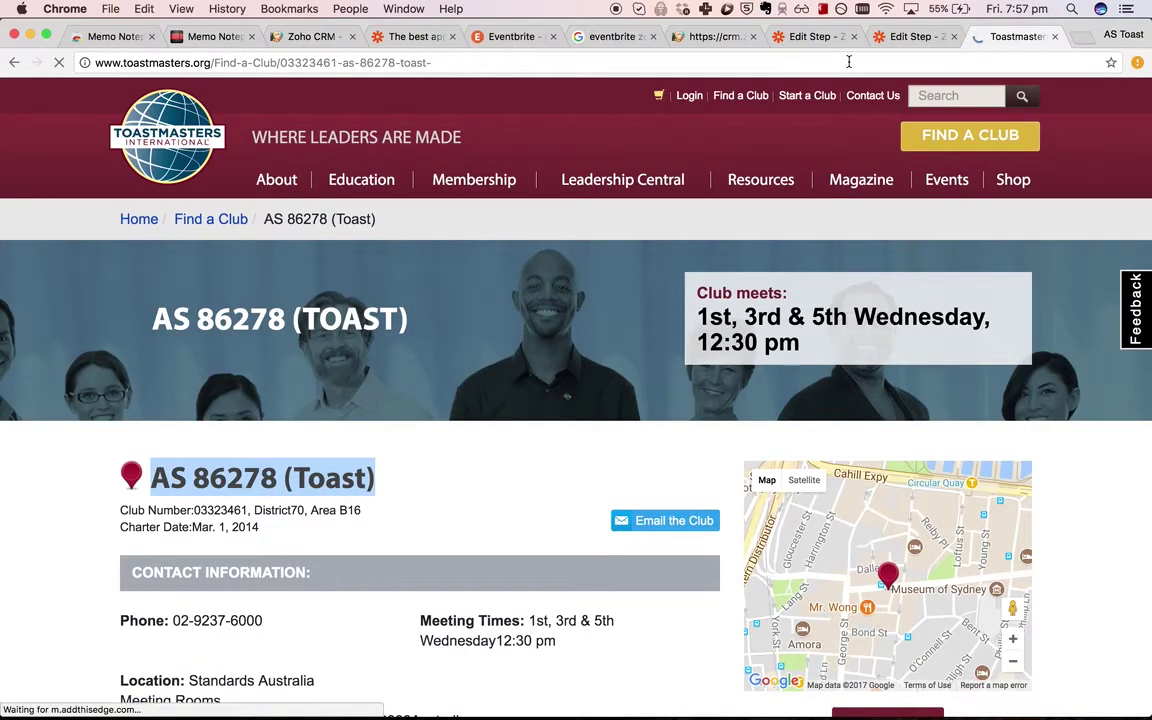
Set the email's From Name to 'Toastmasters - AS 86278 (Toast)' using the copied club name.
click(908, 36)
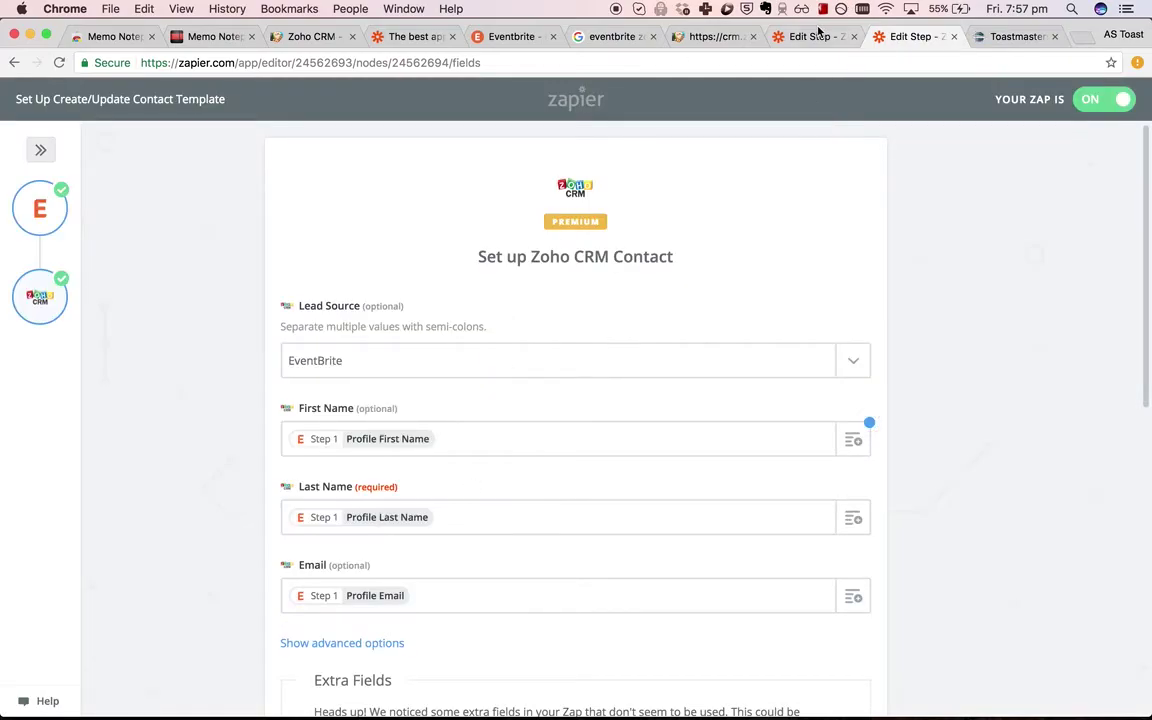
click(812, 36)
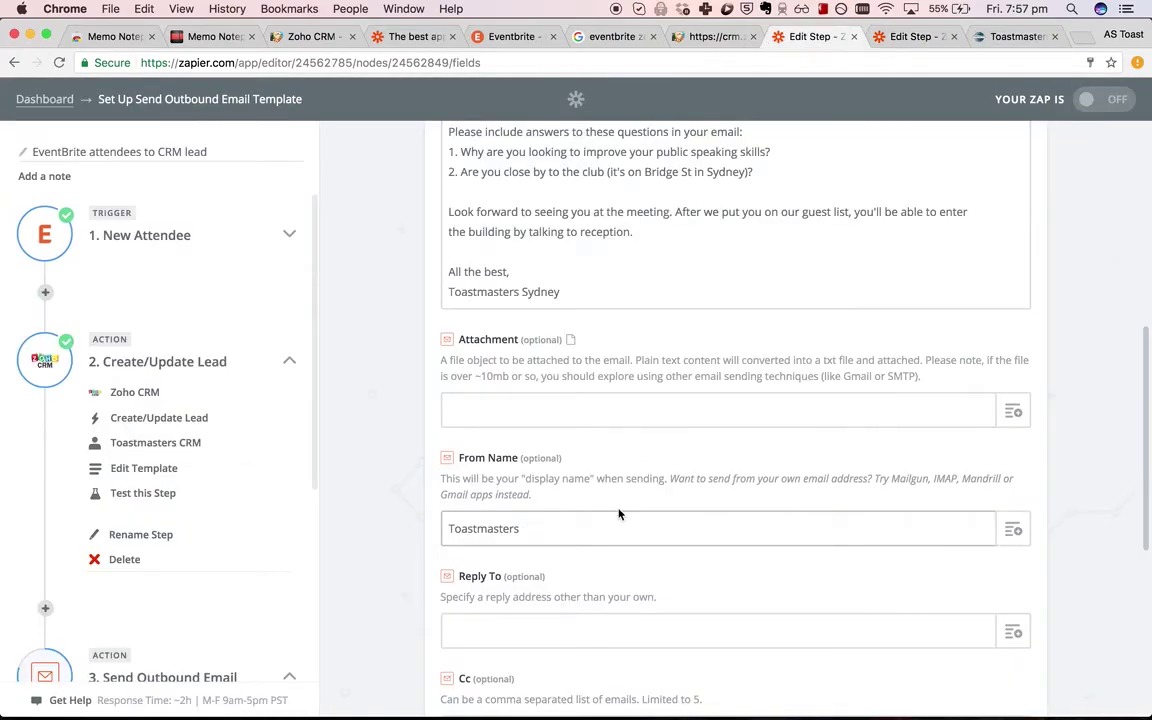
key(super+v)
click(522, 528)
text(-)
Enter the club's contact e-mail address in the Reply To field.
click(512, 622)
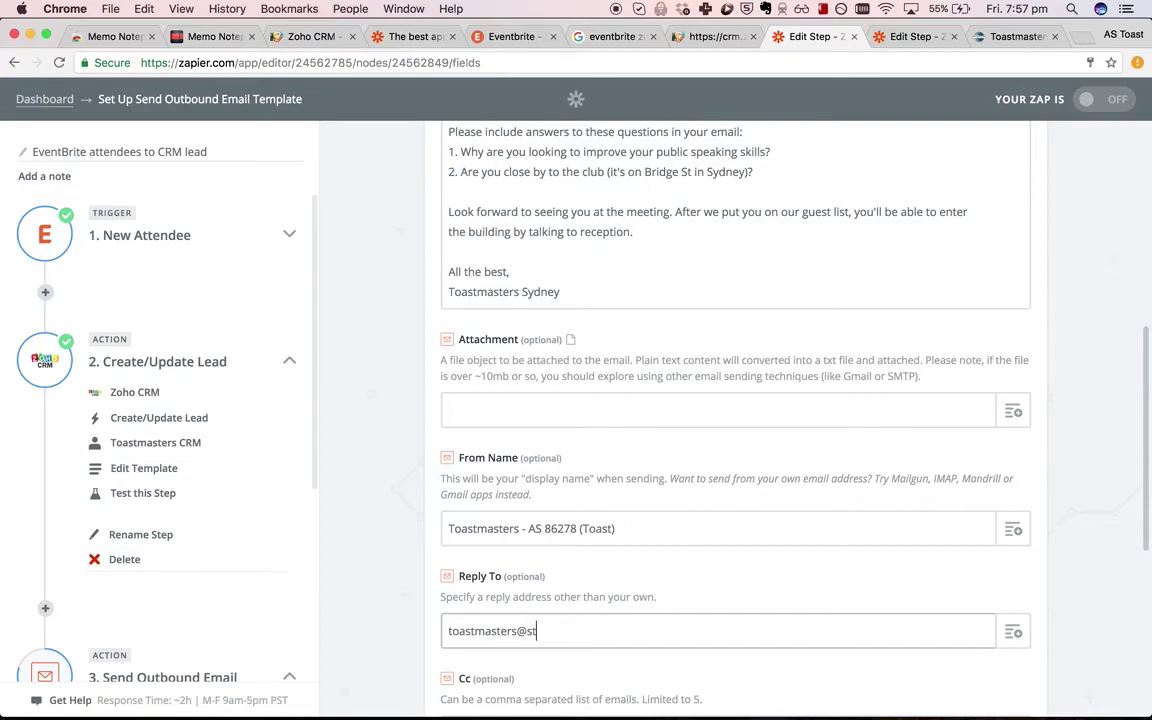
scroll(588, 336, down, 5)
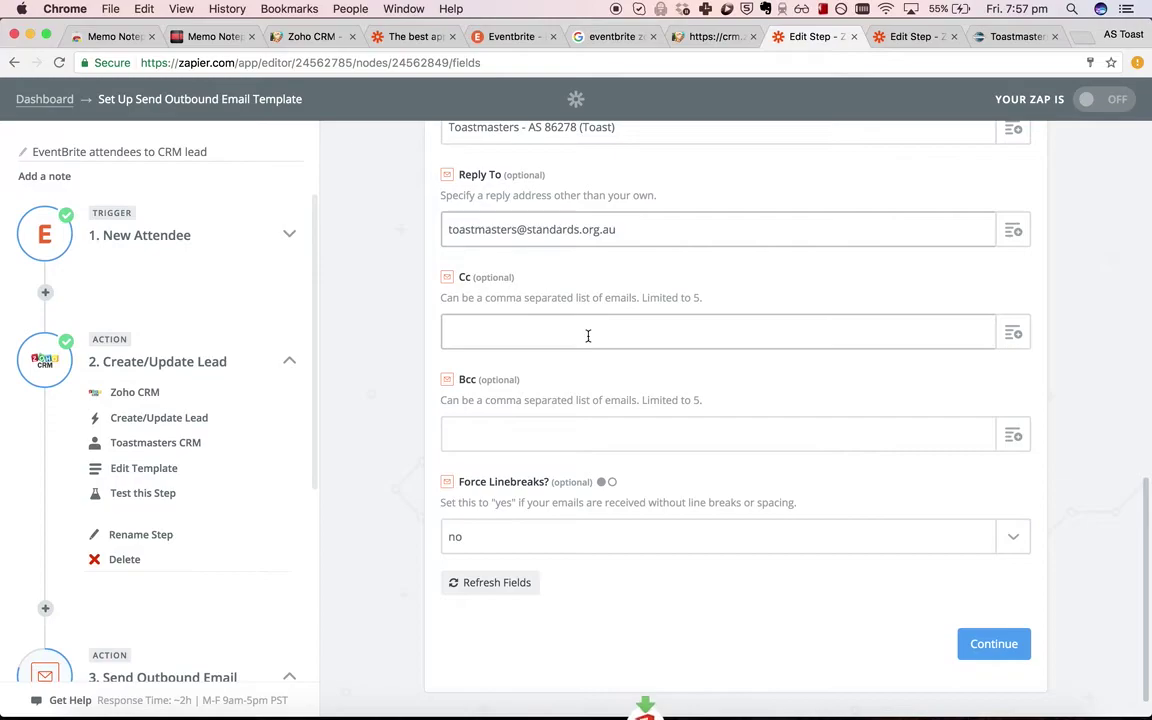
scroll(588, 336, up, 10)
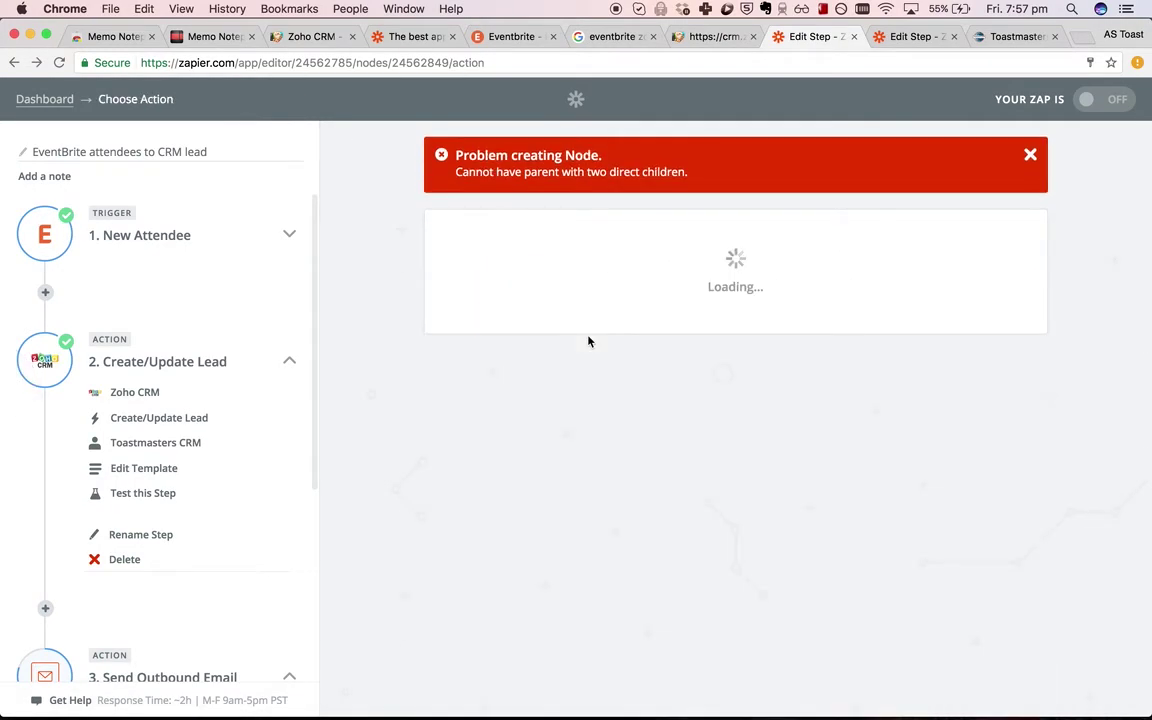
scroll(588, 341, down, 10)
Save the email template and run the test outbound email.
scroll(792, 563, down, 2)
click(995, 617)
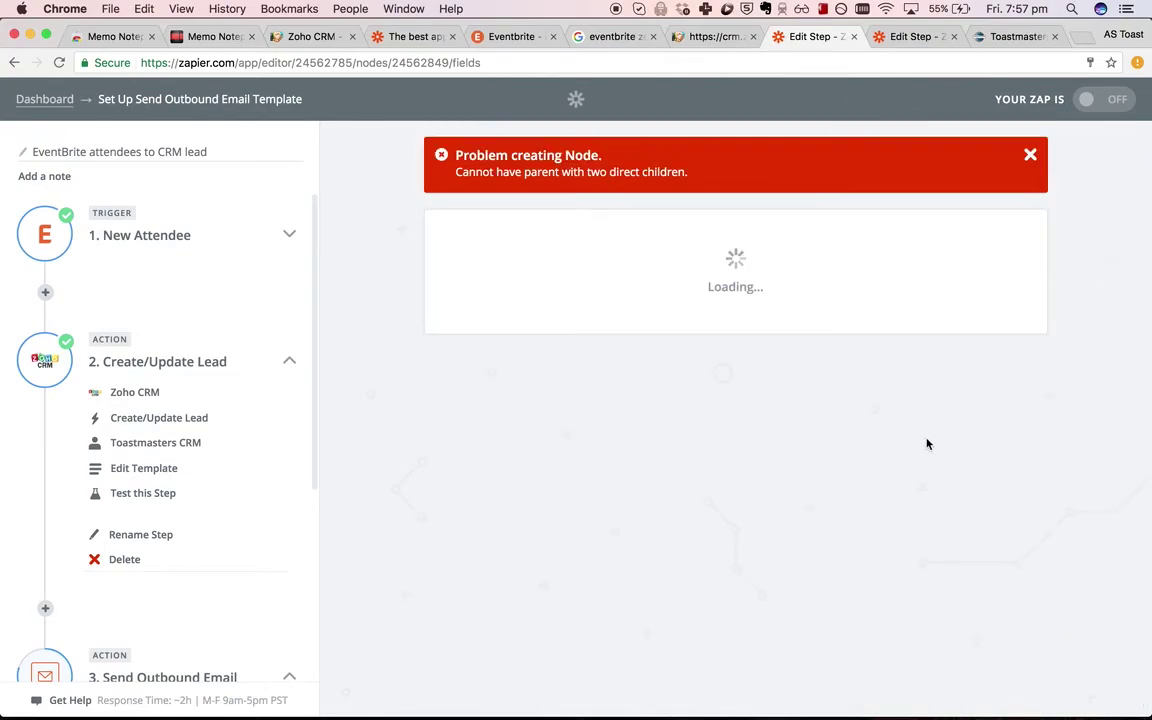
scroll(802, 501, down, 6)
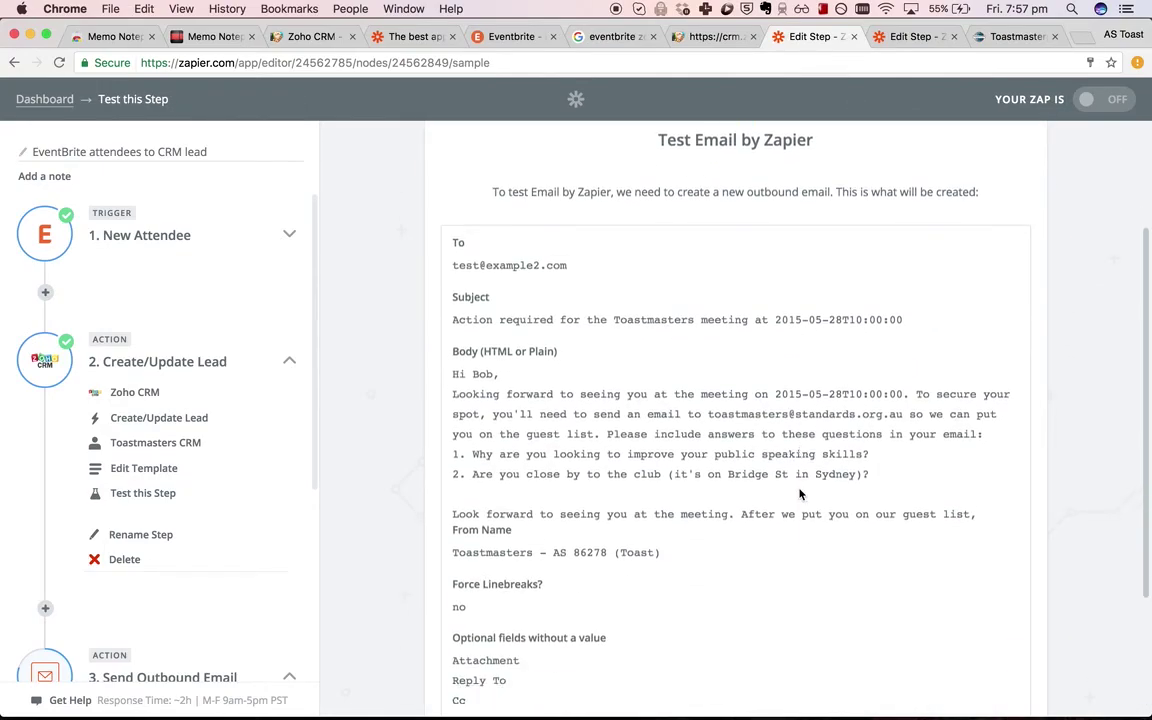
click(977, 643)
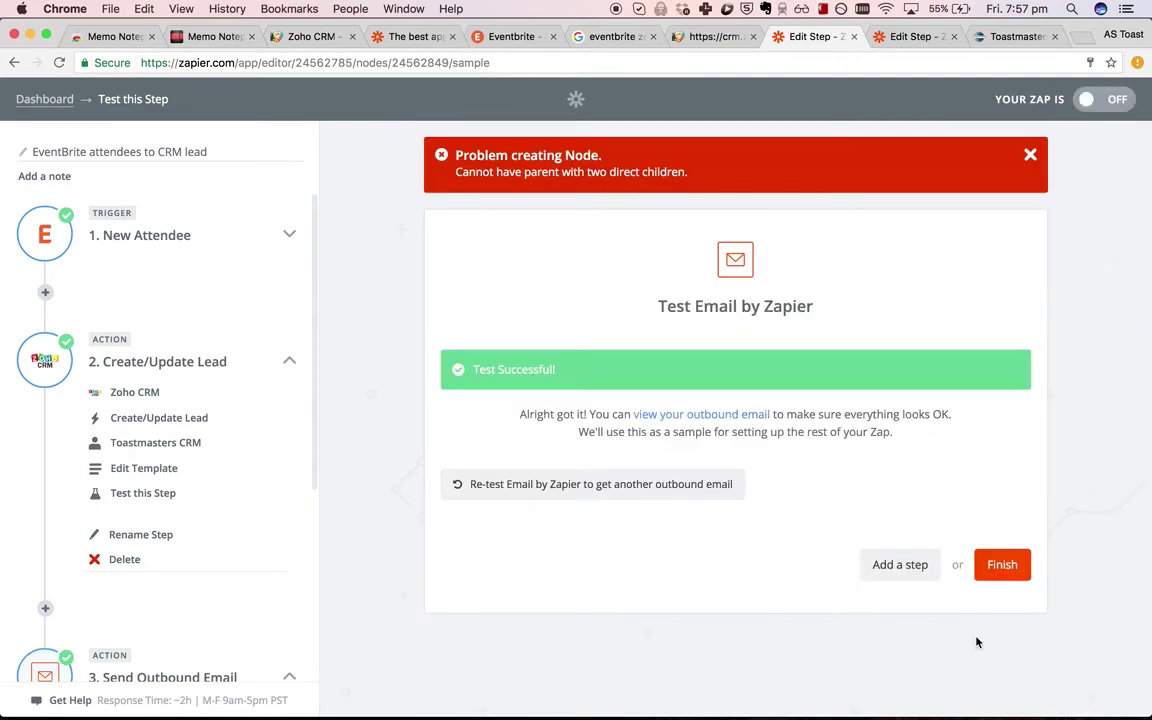
click(733, 415)
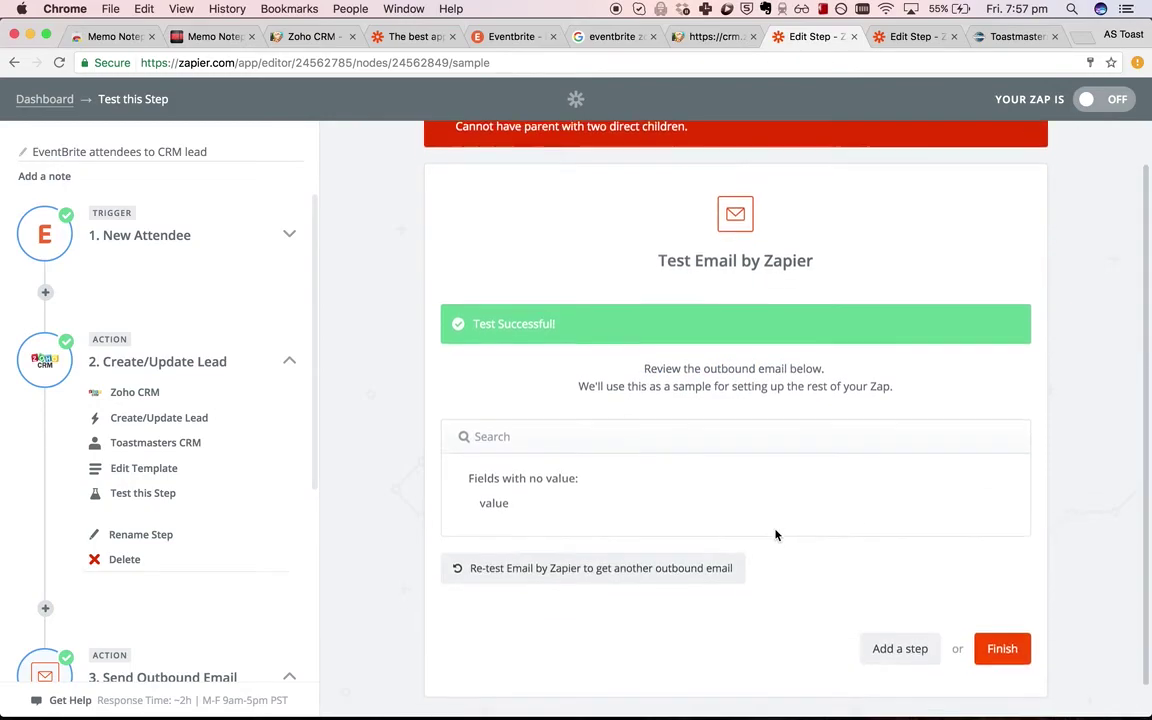
click(722, 542)
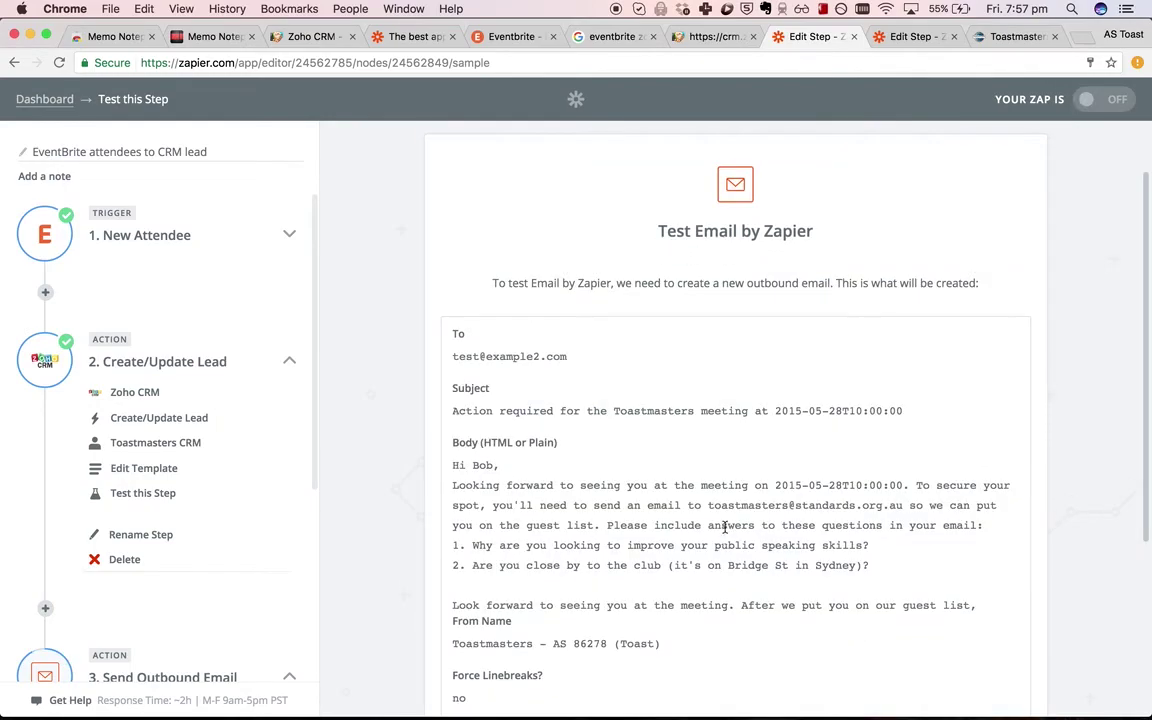
scroll(745, 480, down, 5)
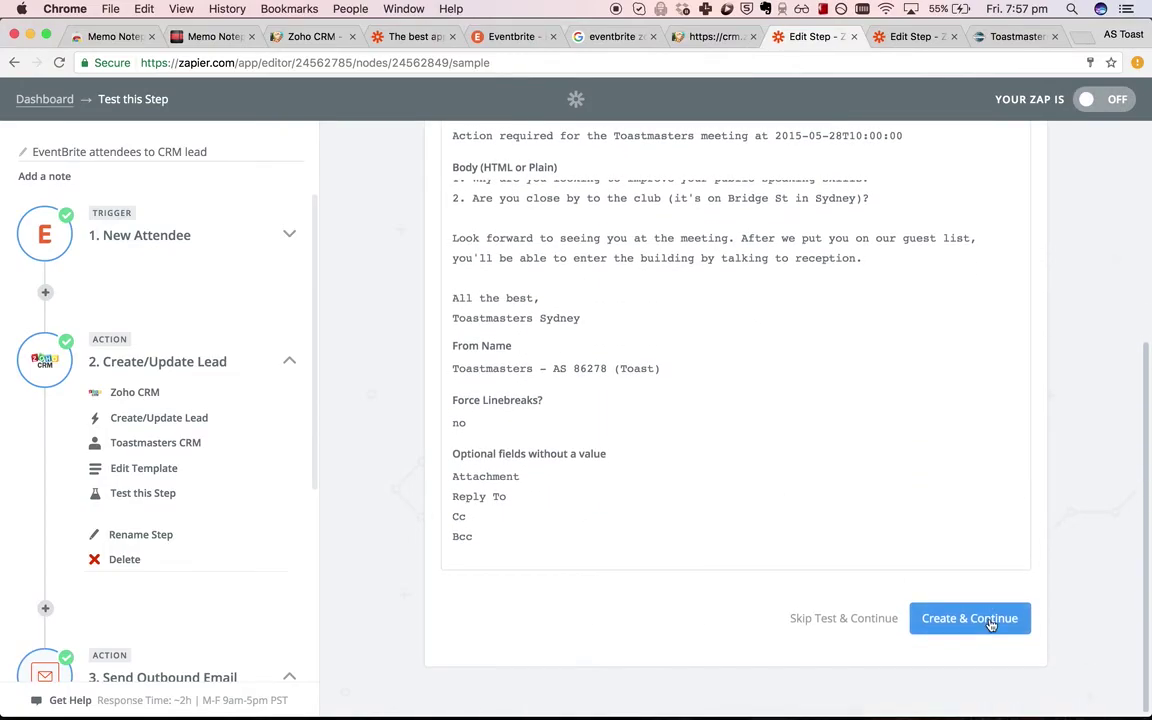
Create the follow-up email step, finish the Zap and switch it on.
click(992, 620)
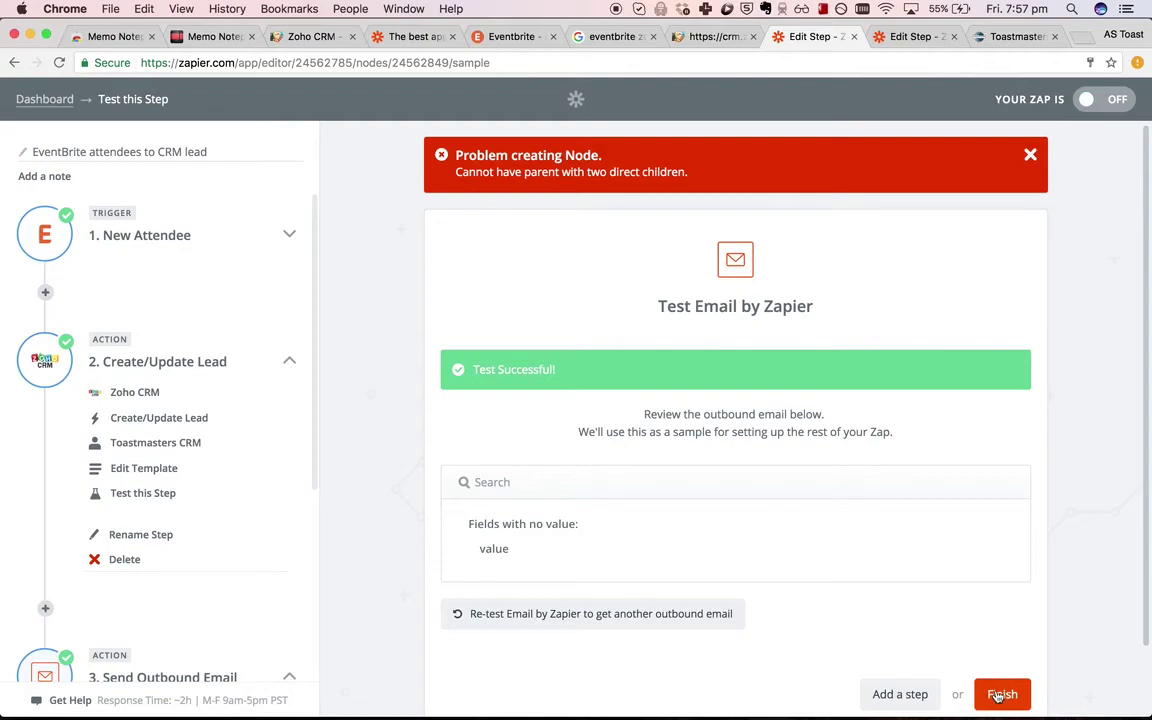
click(1000, 694)
double_click(772, 368)
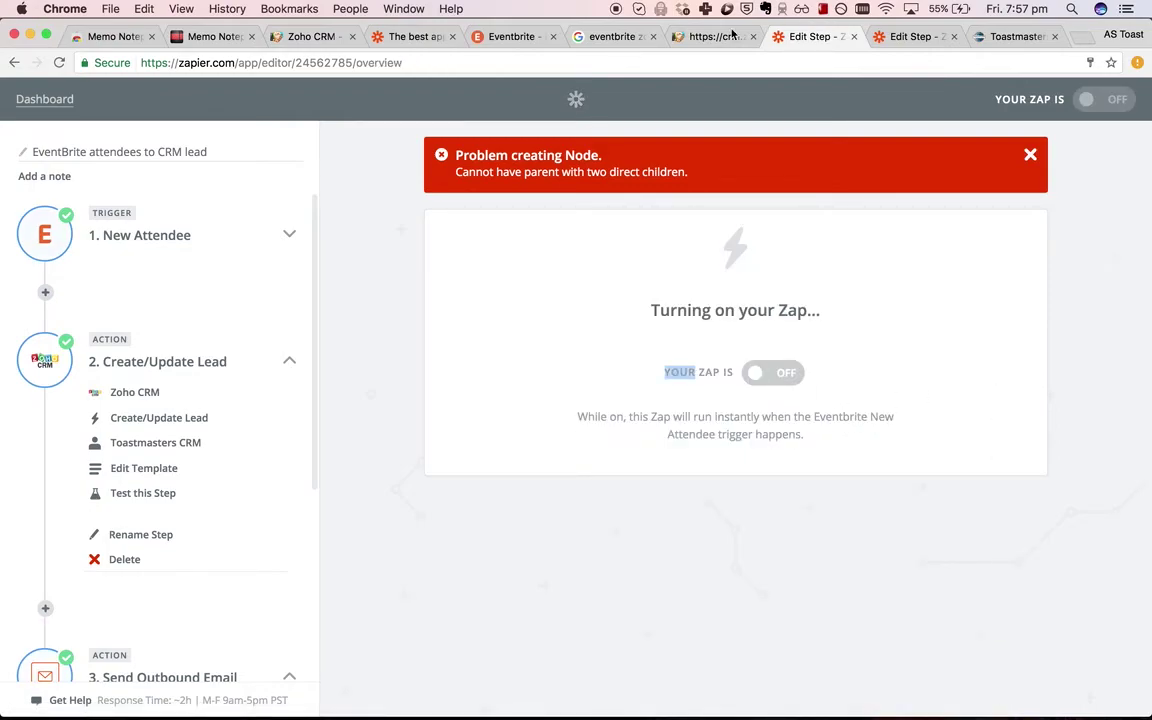
Search 'toastmasters sydney eventbrite' and open the Toastmasters Sydney Eventbrite event page.
click(1015, 36)
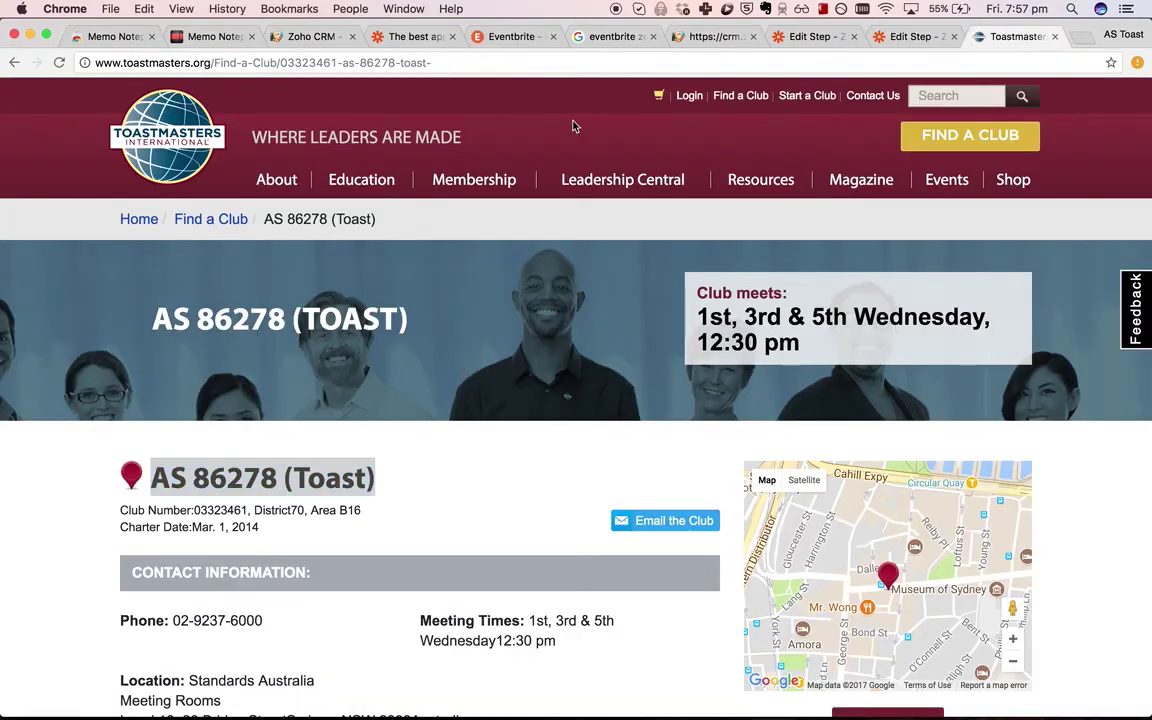
click(428, 62)
text(t)
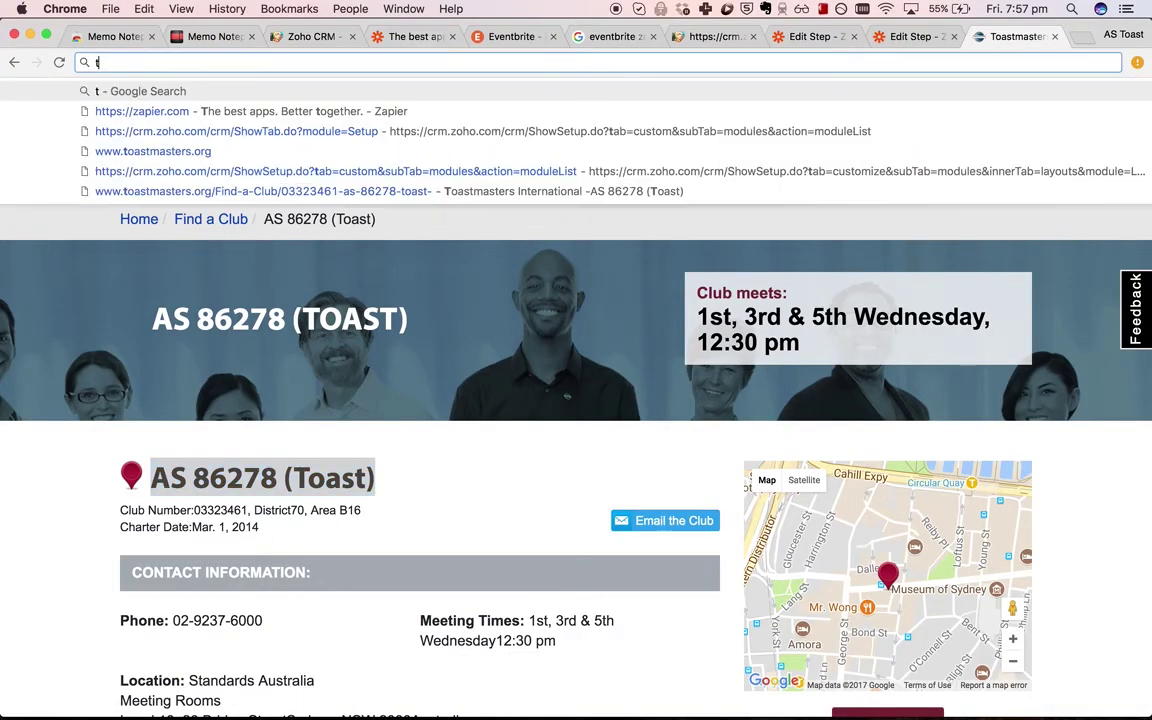
text(oastmasters sydney eventbrite)
key(Return)
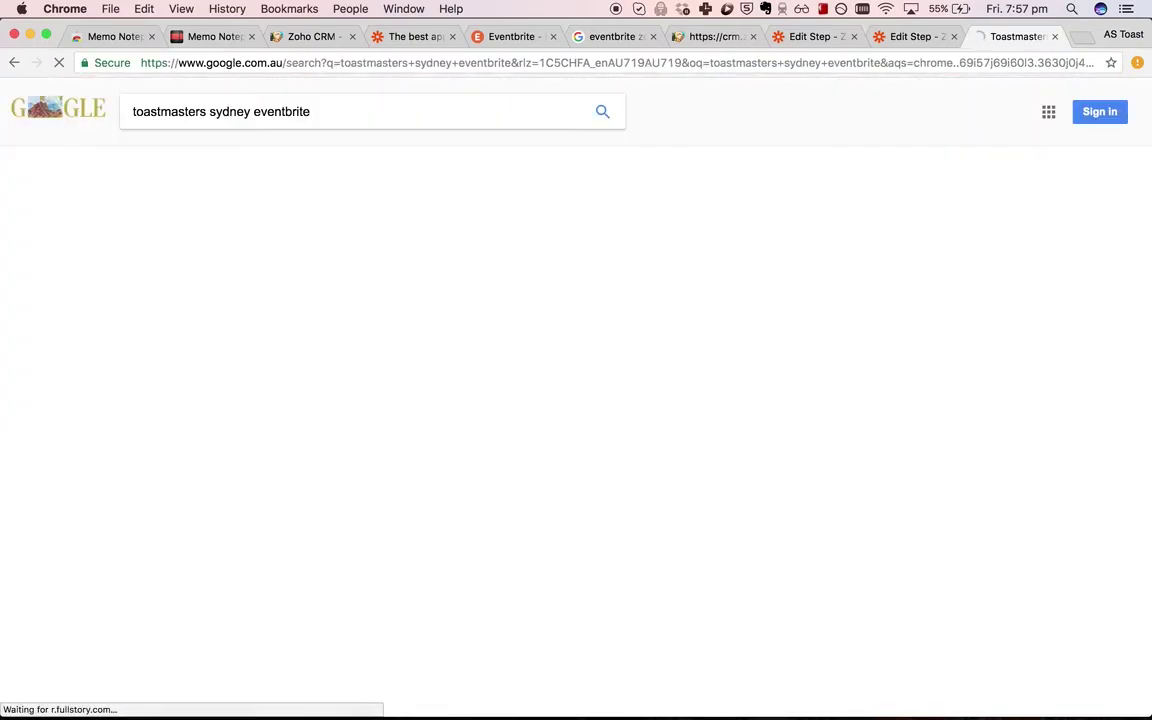
click(330, 225)
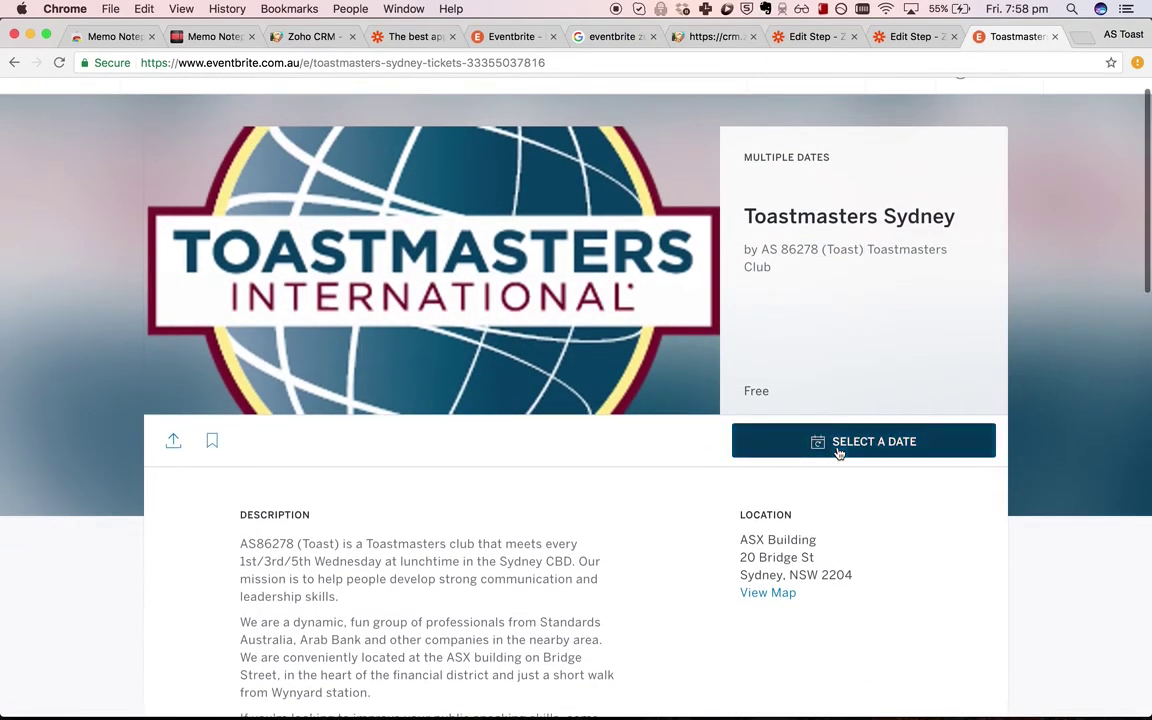
Choose the Wed 2 Aug meeting and check out with one free Guest ticket.
click(825, 445)
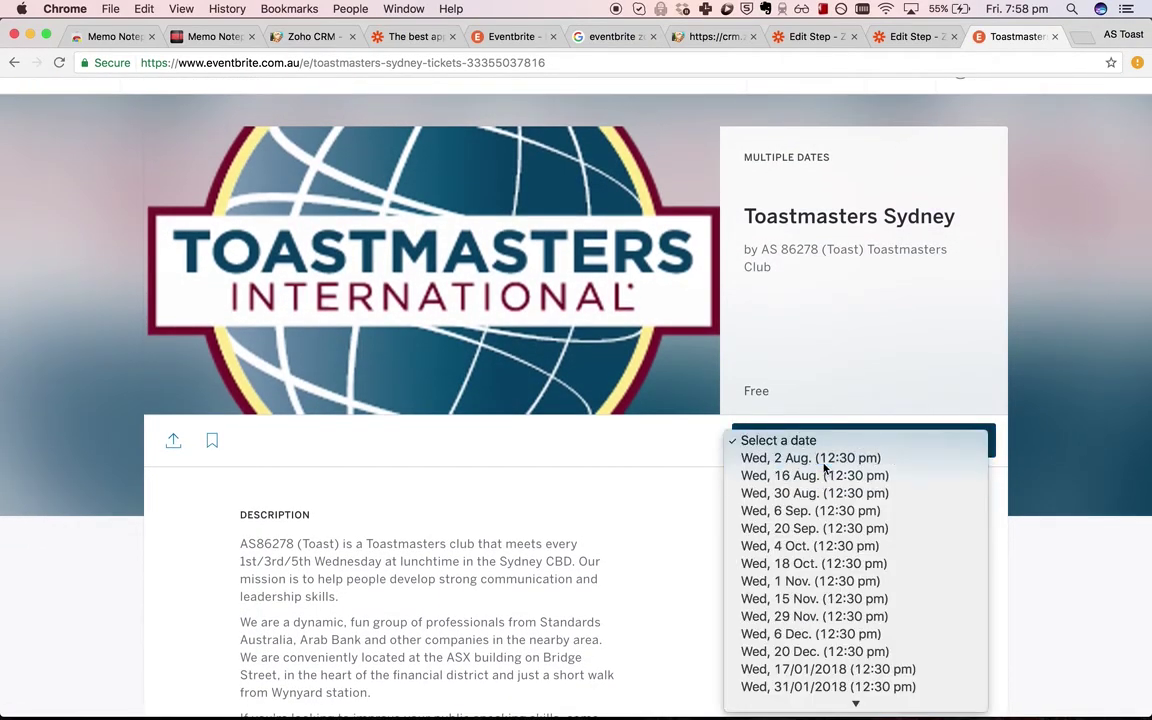
click(823, 462)
scroll(571, 540, down, 6)
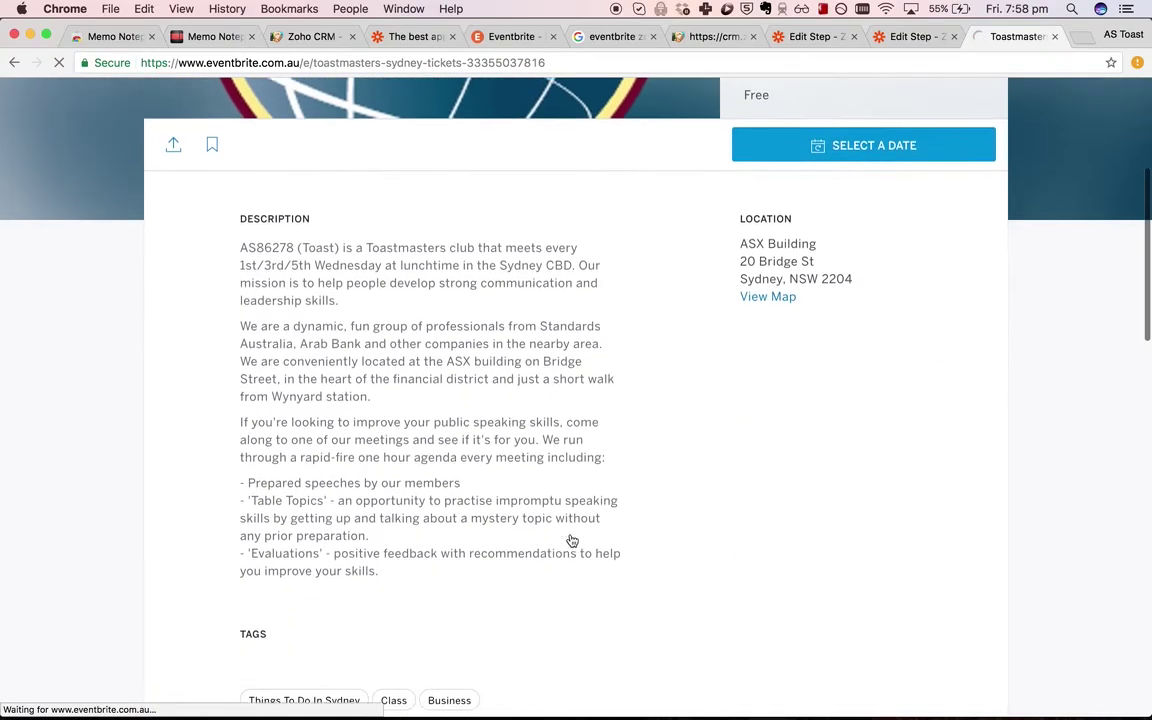
scroll(571, 540, down, 5)
scroll(571, 540, up, 10)
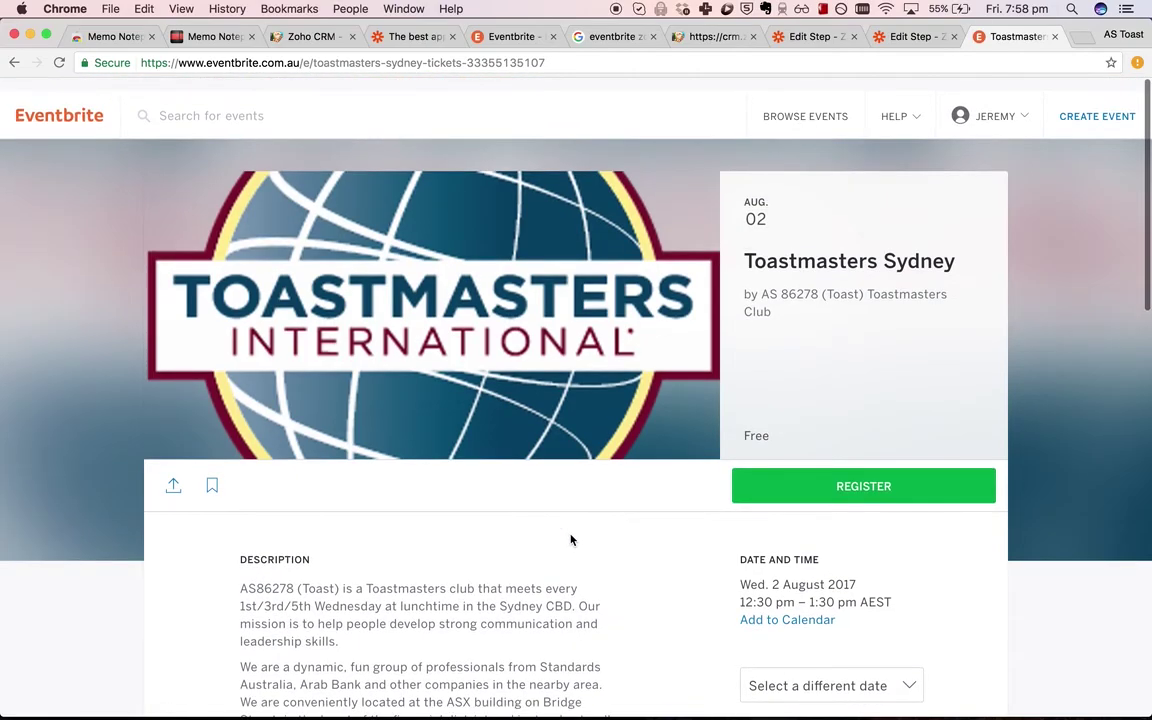
click(796, 484)
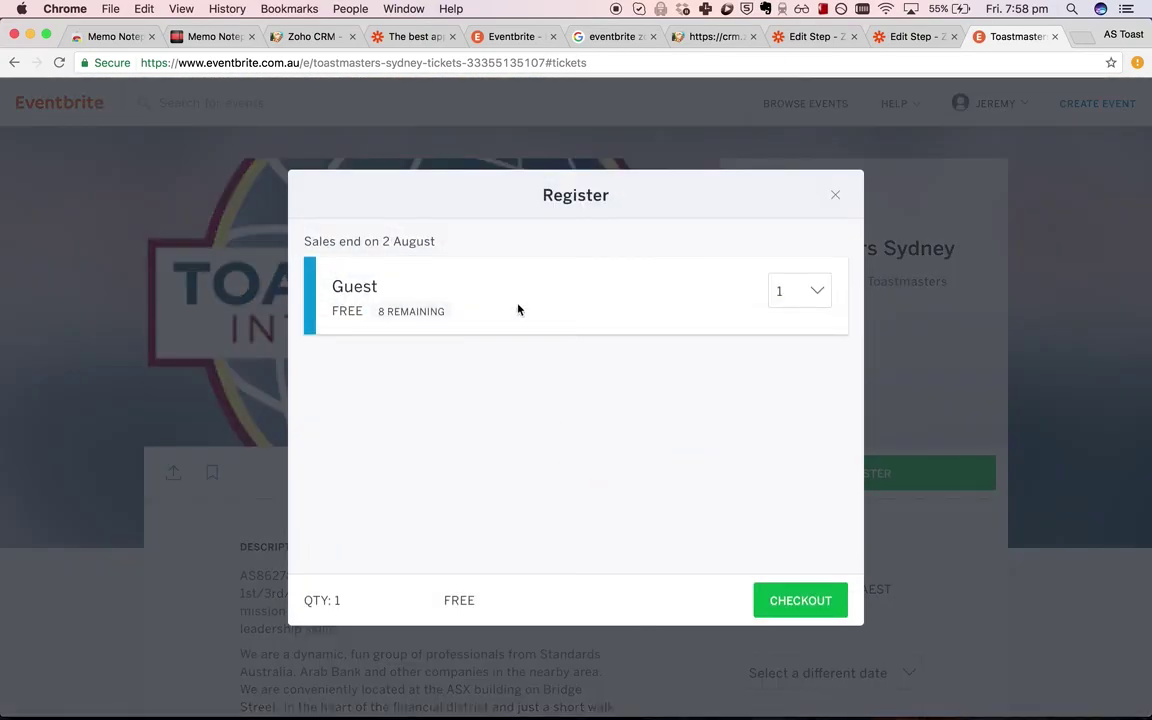
click(800, 597)
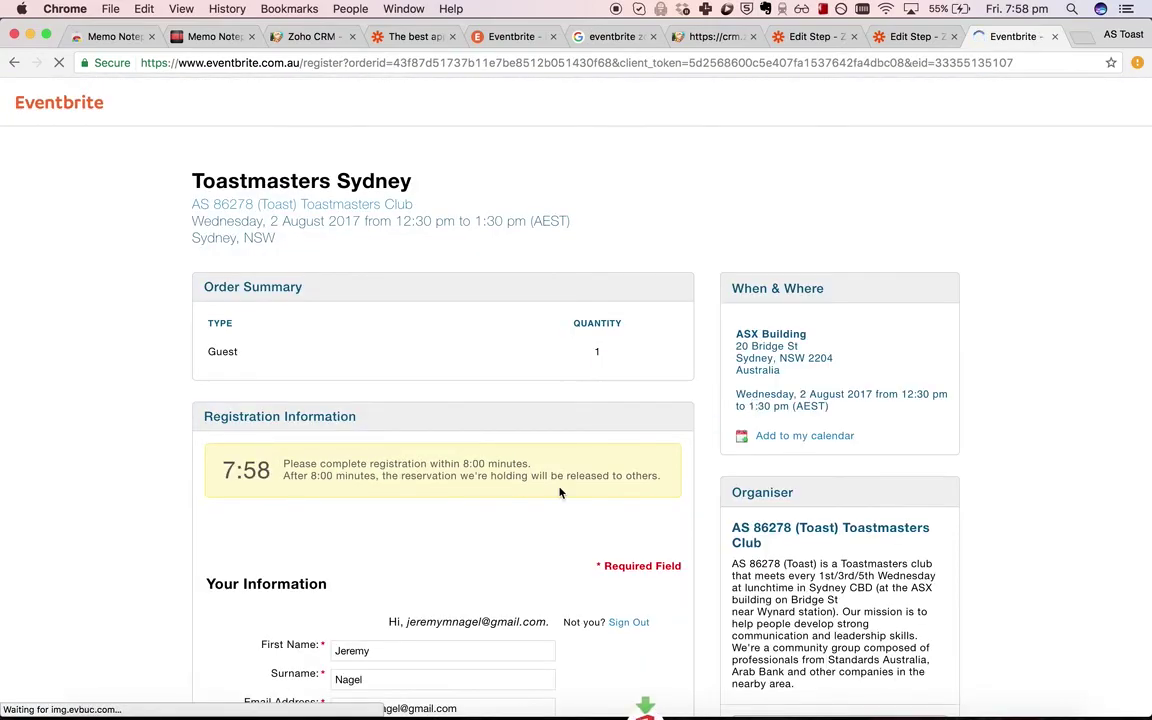
Enter attendee TEST TEst with a test e-mail address and complete the registration.
scroll(560, 492, down, 3)
double_click(445, 449)
text(TEST)
key(Tab)
text(TEst)
key(Tab)
text(testing@tset.com)
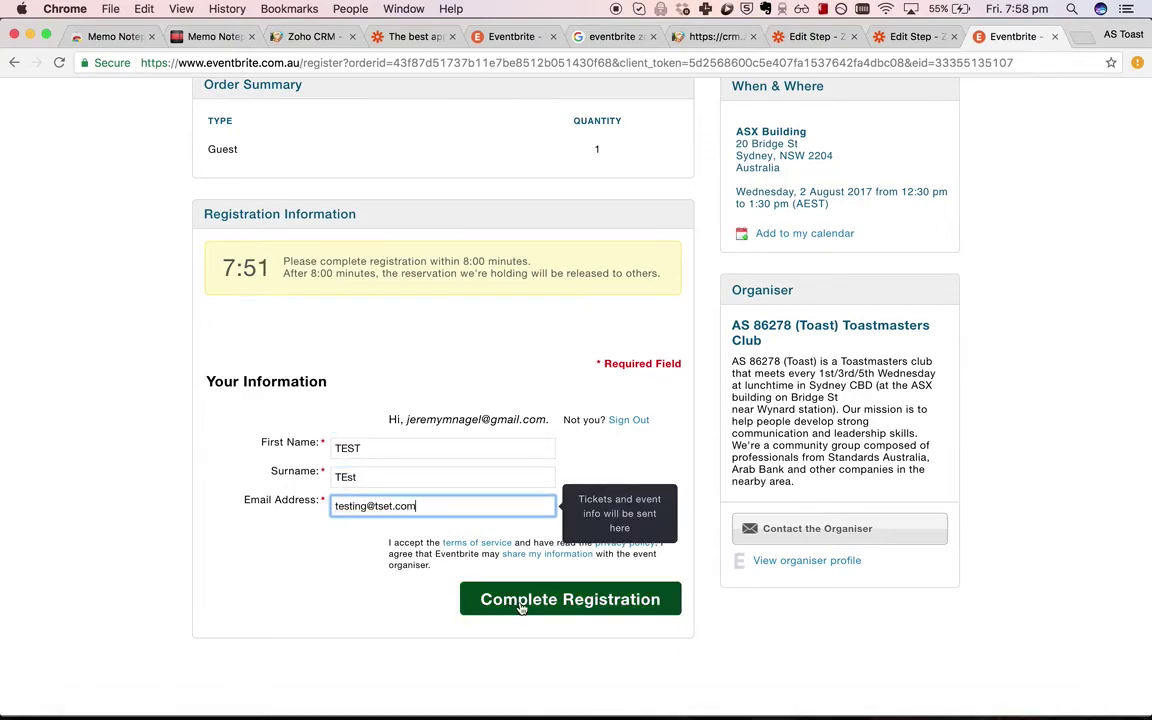
click(521, 606)
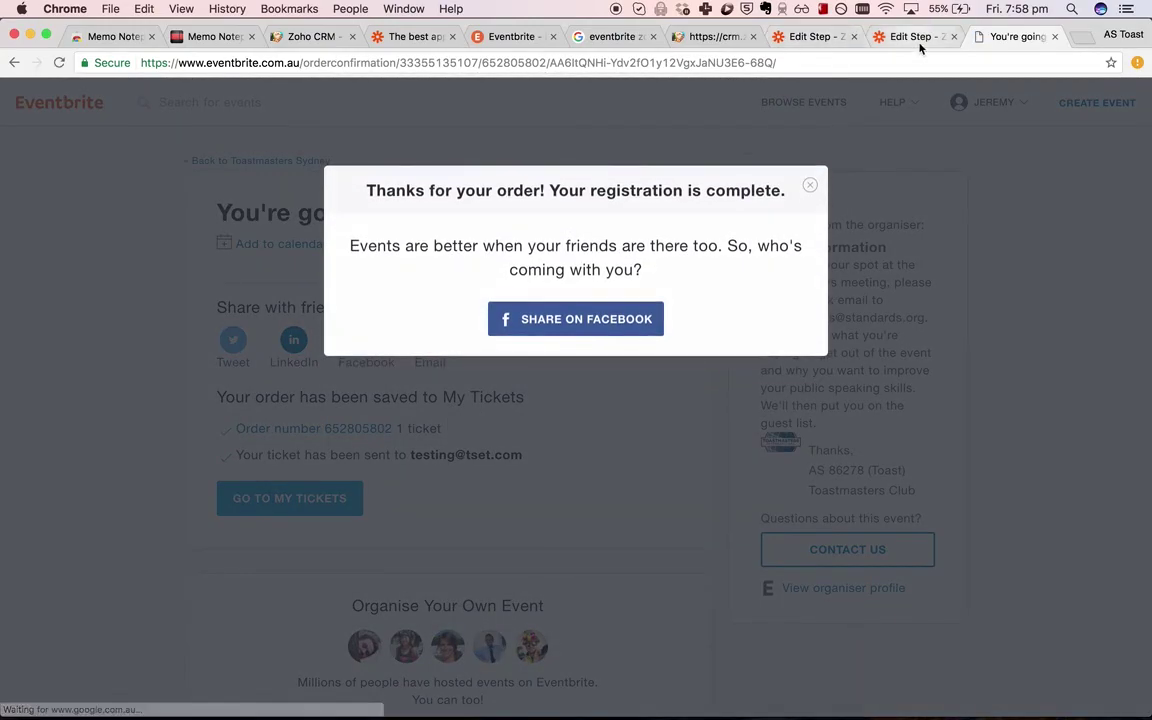
Go to the Zapier dashboard, dismiss the error and open the Eventbrite-to-Zoho contacts Zap.
click(801, 38)
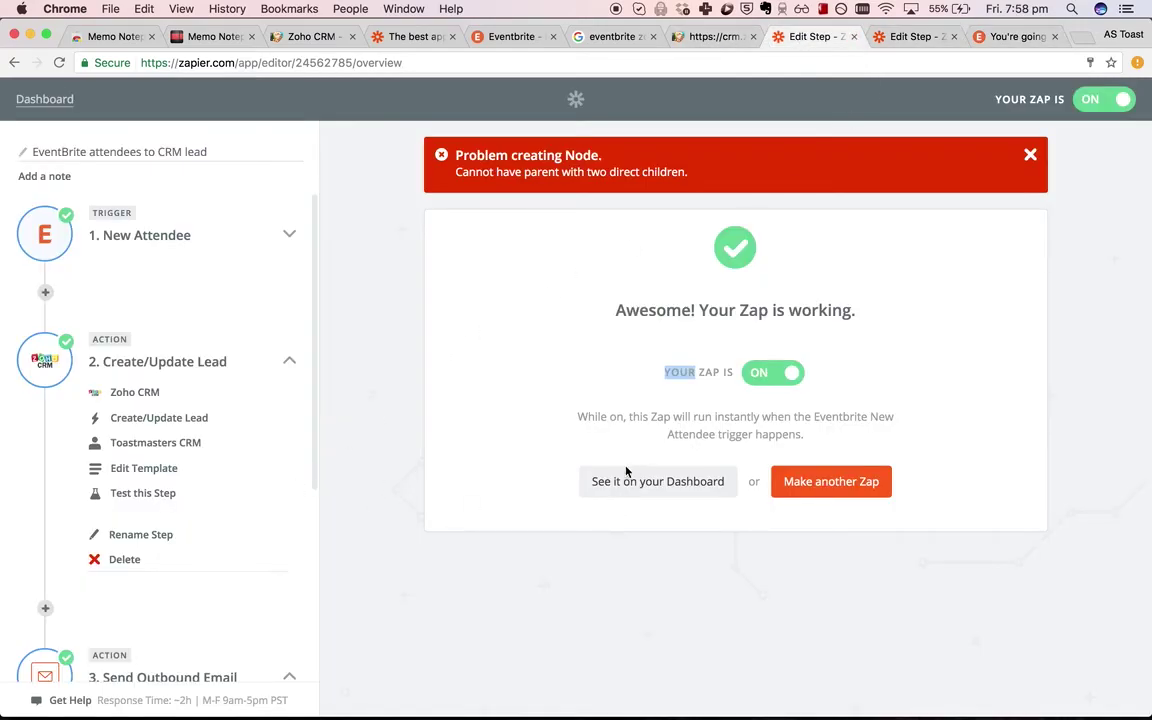
click(674, 484)
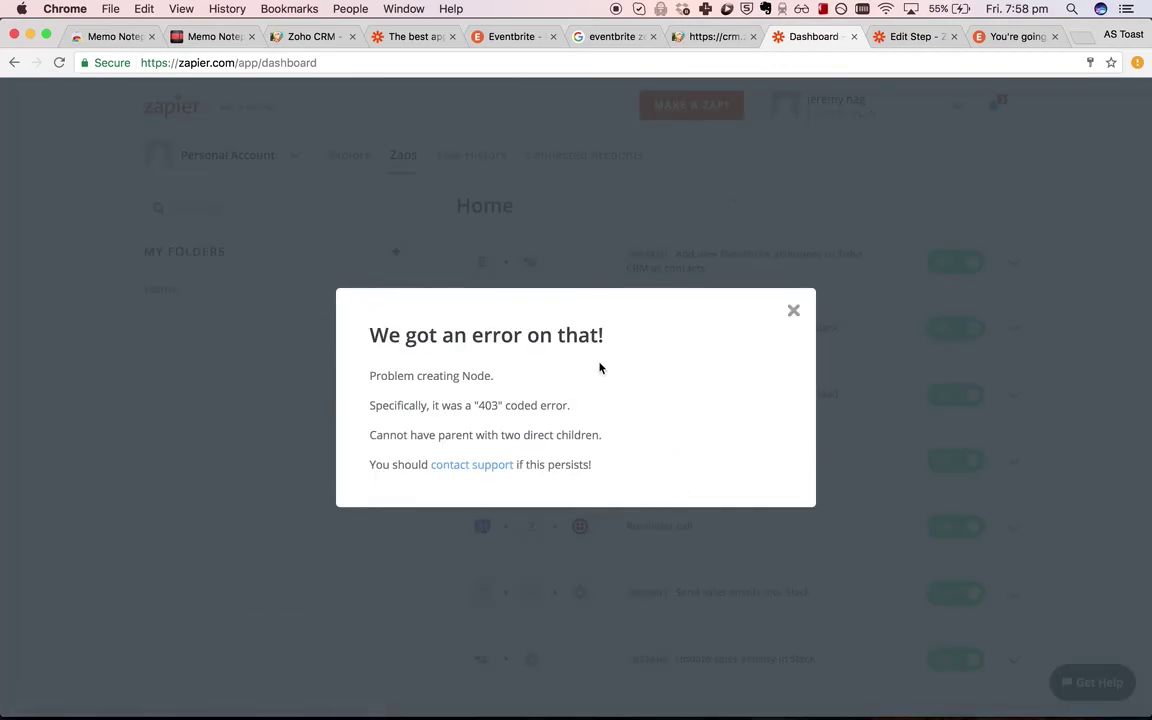
click(792, 308)
click(765, 282)
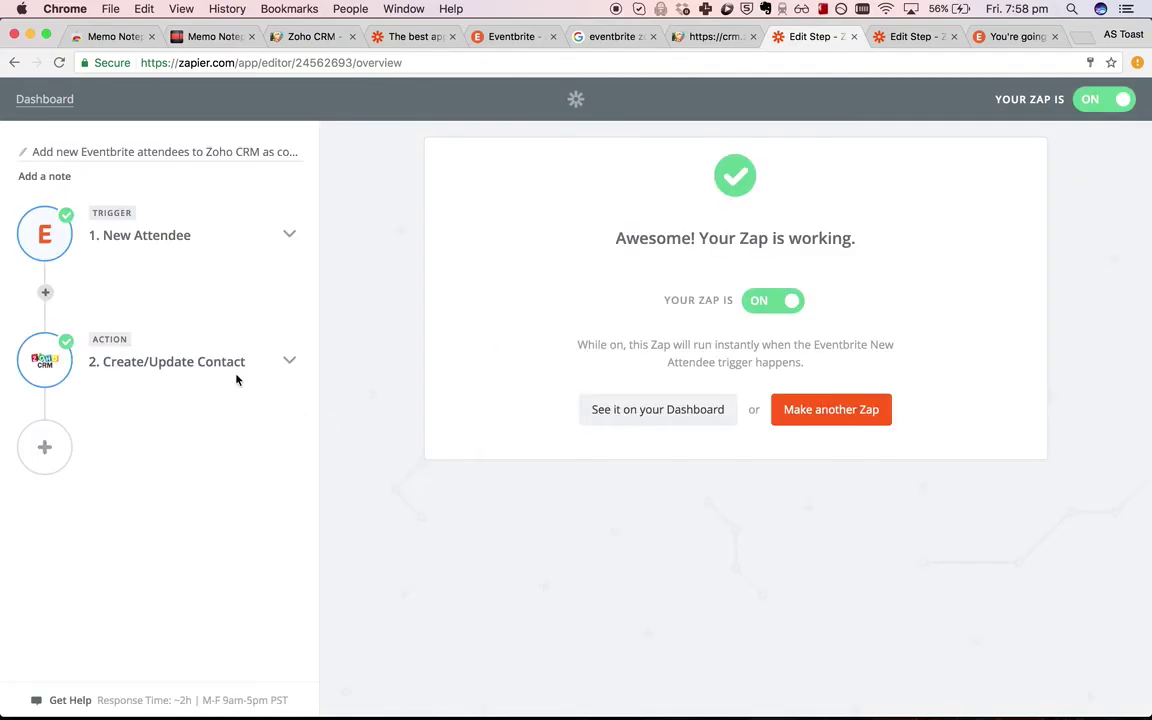
Expand the contacts Zap's Create/Update Contact step and add a third step.
click(289, 361)
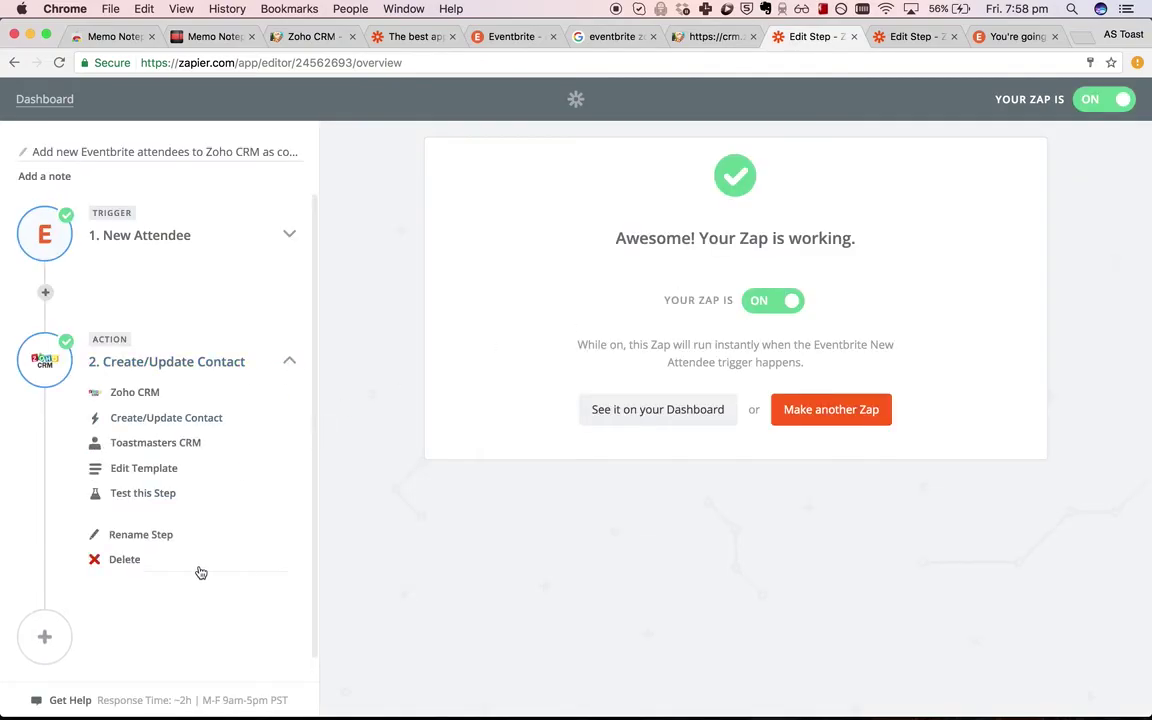
click(119, 288)
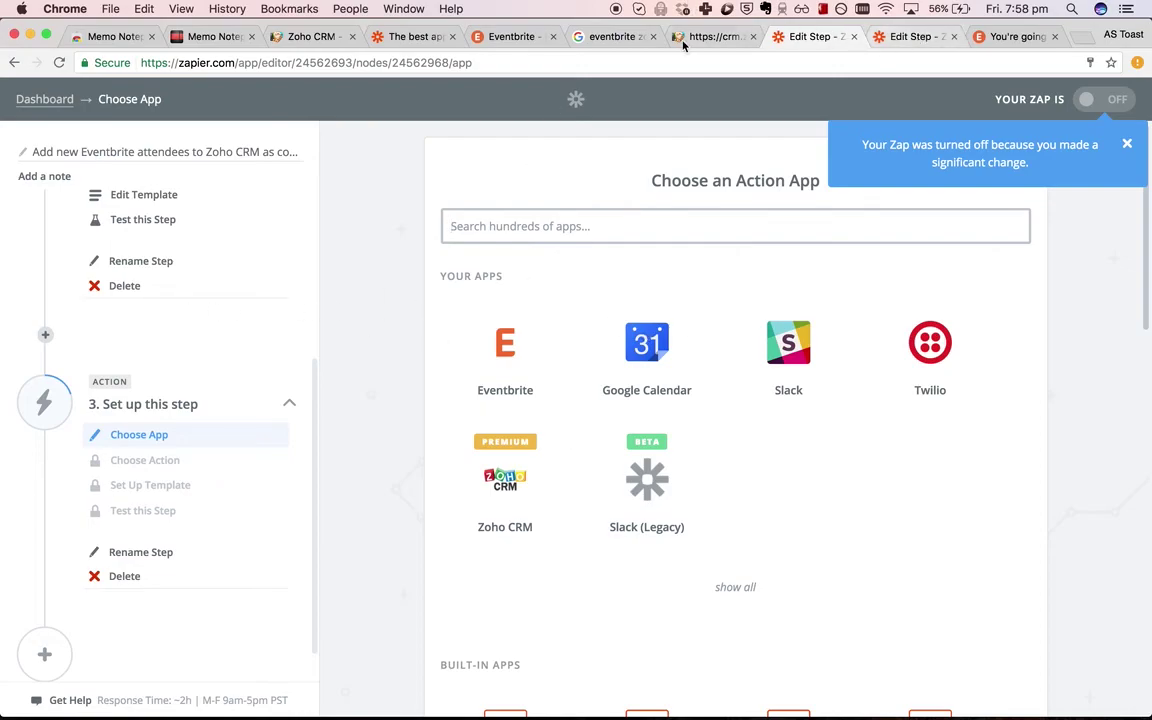
scroll(90, 340, up, 5)
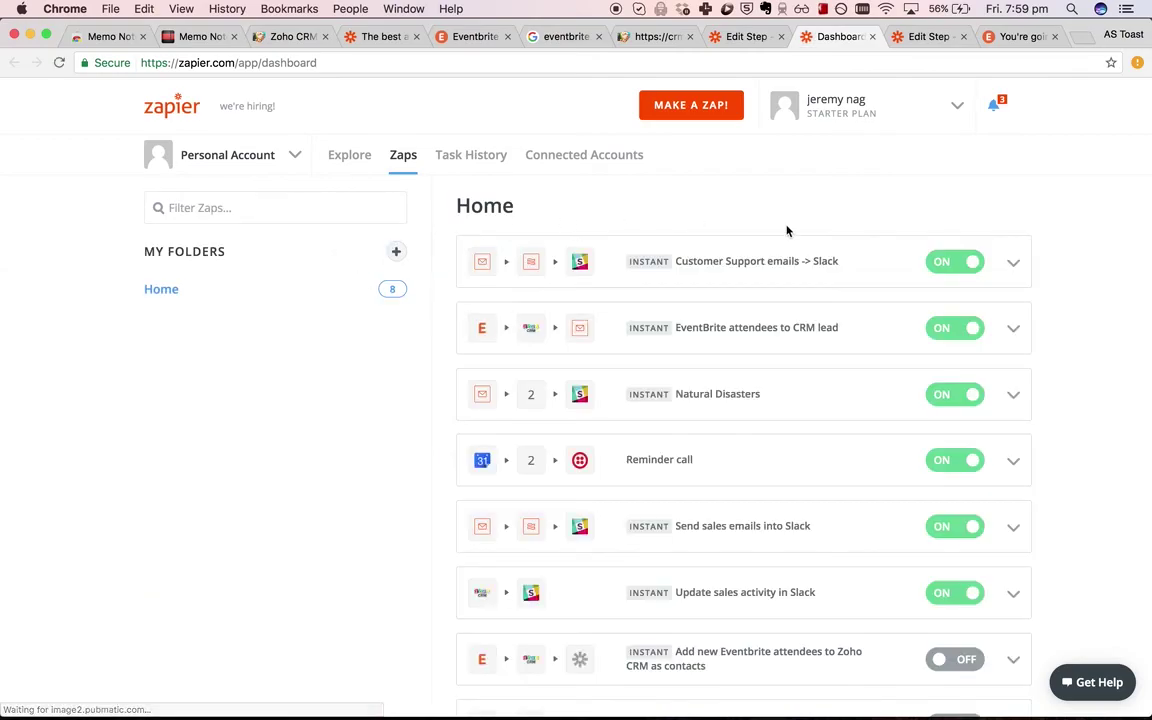
scroll(716, 297, down, 3)
scroll(716, 297, down, 5)
scroll(716, 297, up, 3)
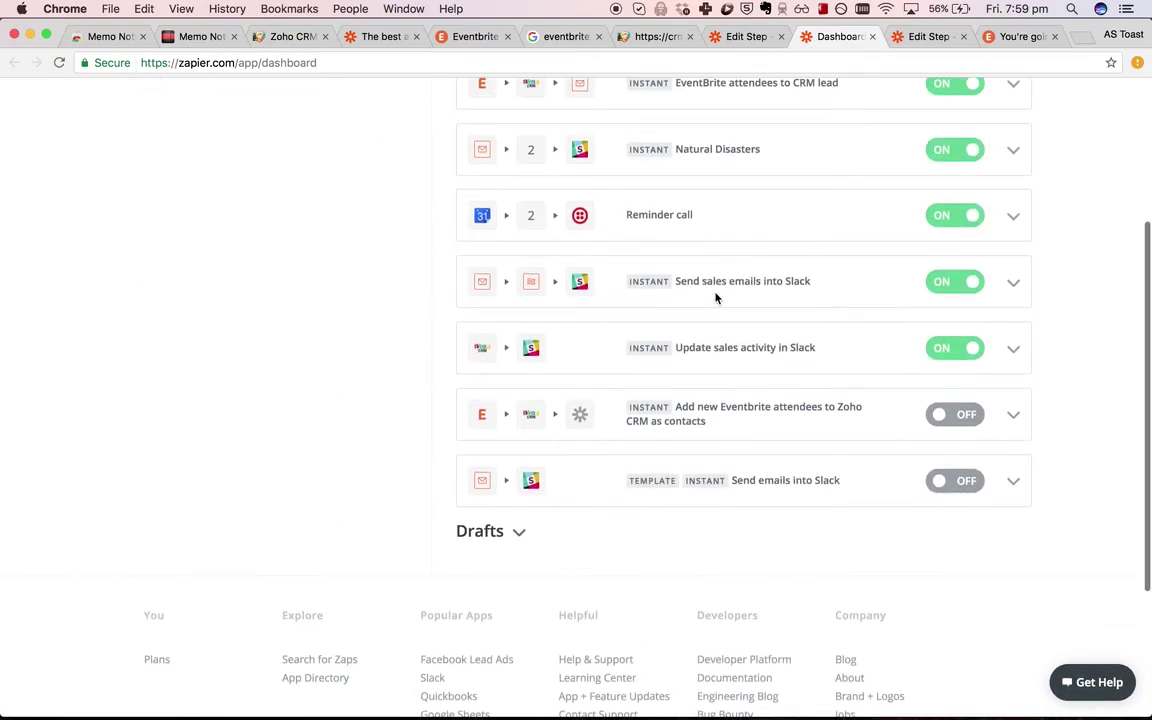
click(825, 431)
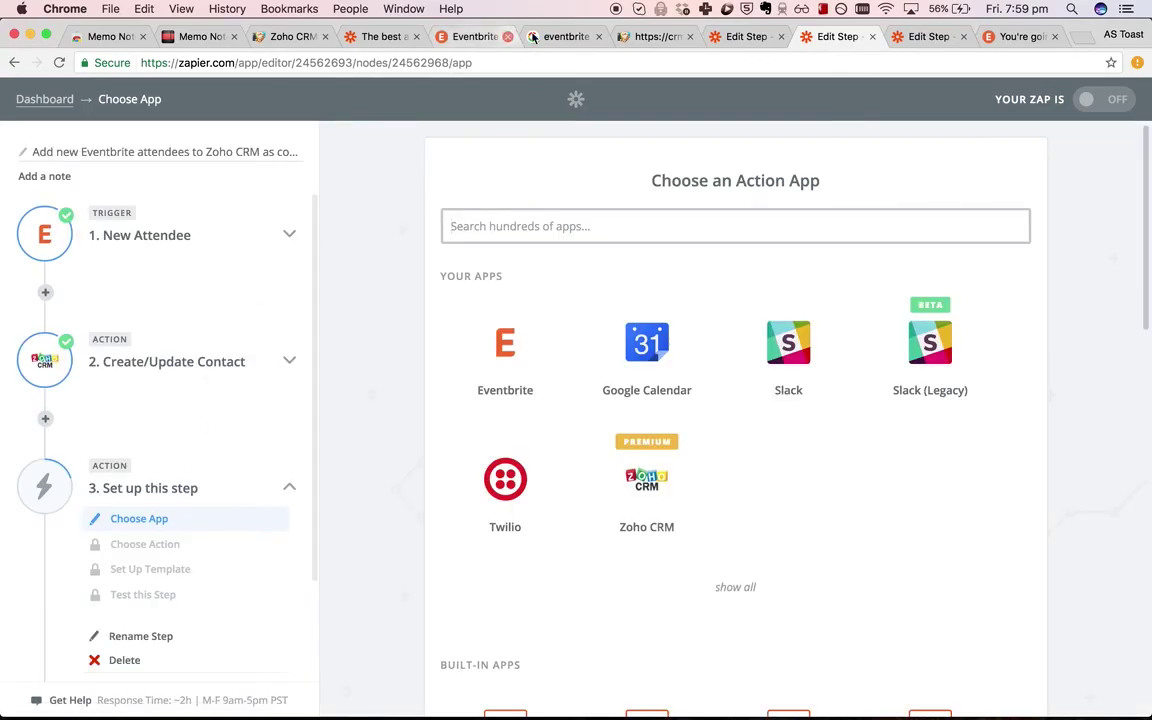
Review the contacts Zap's task history and its successful Eventbrite-to-Zoho task.
click(14, 62)
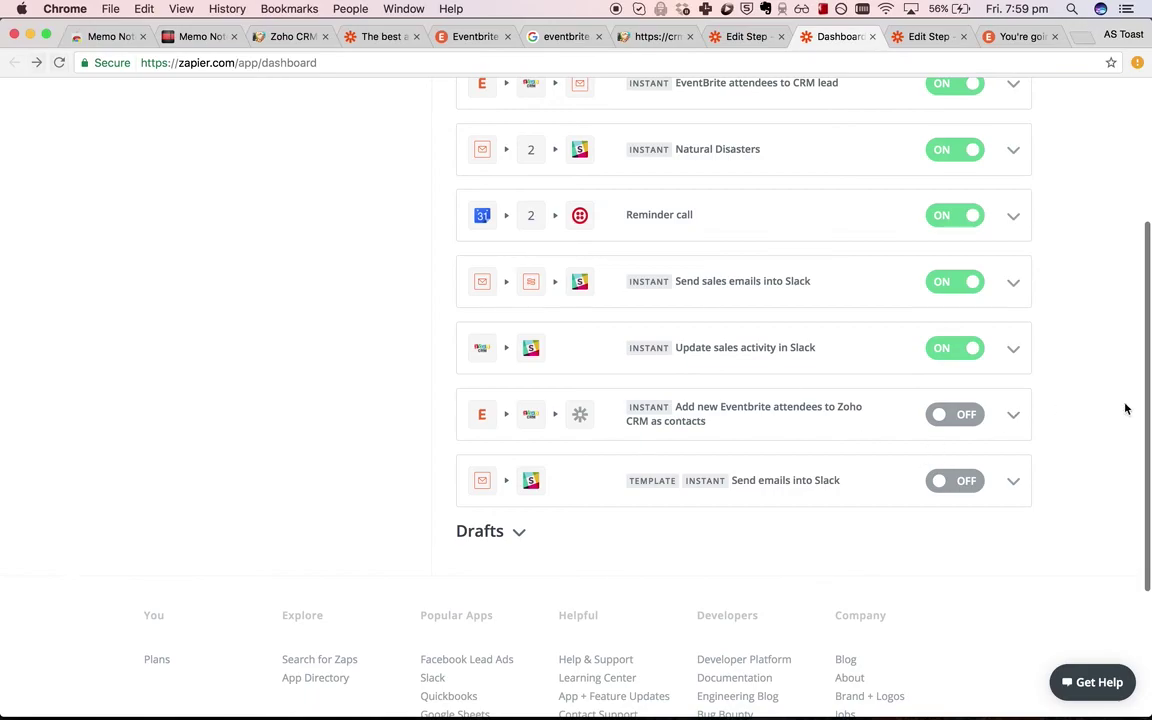
click(1014, 416)
click(946, 504)
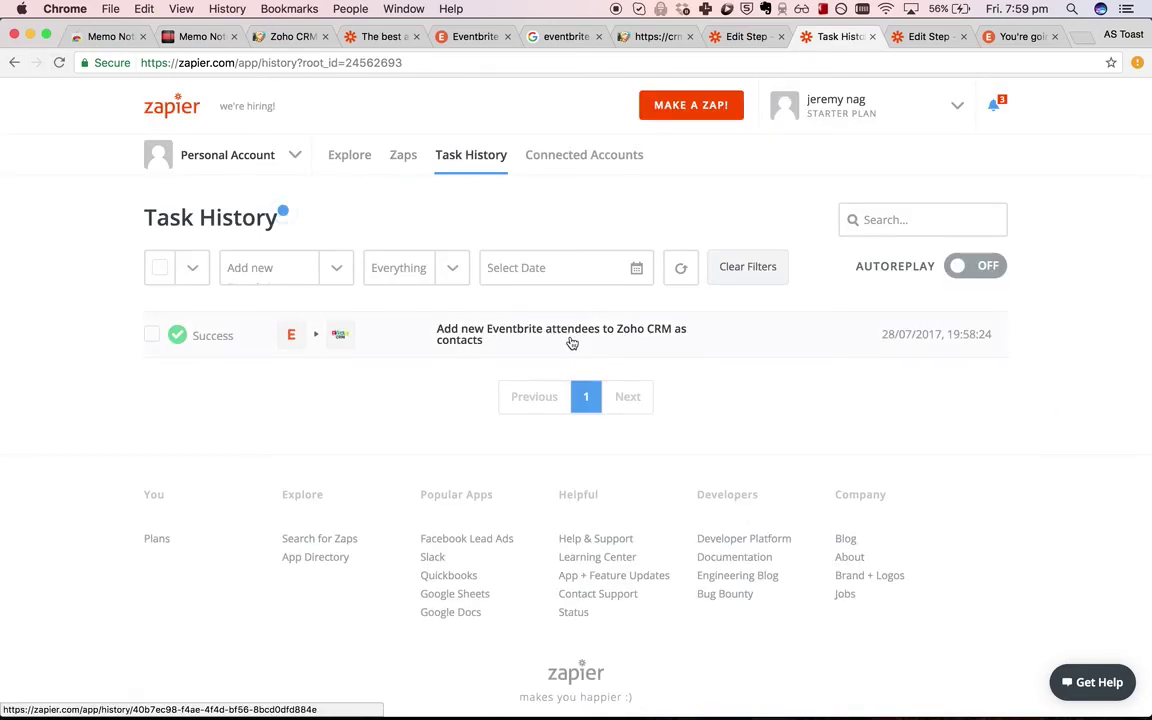
click(571, 340)
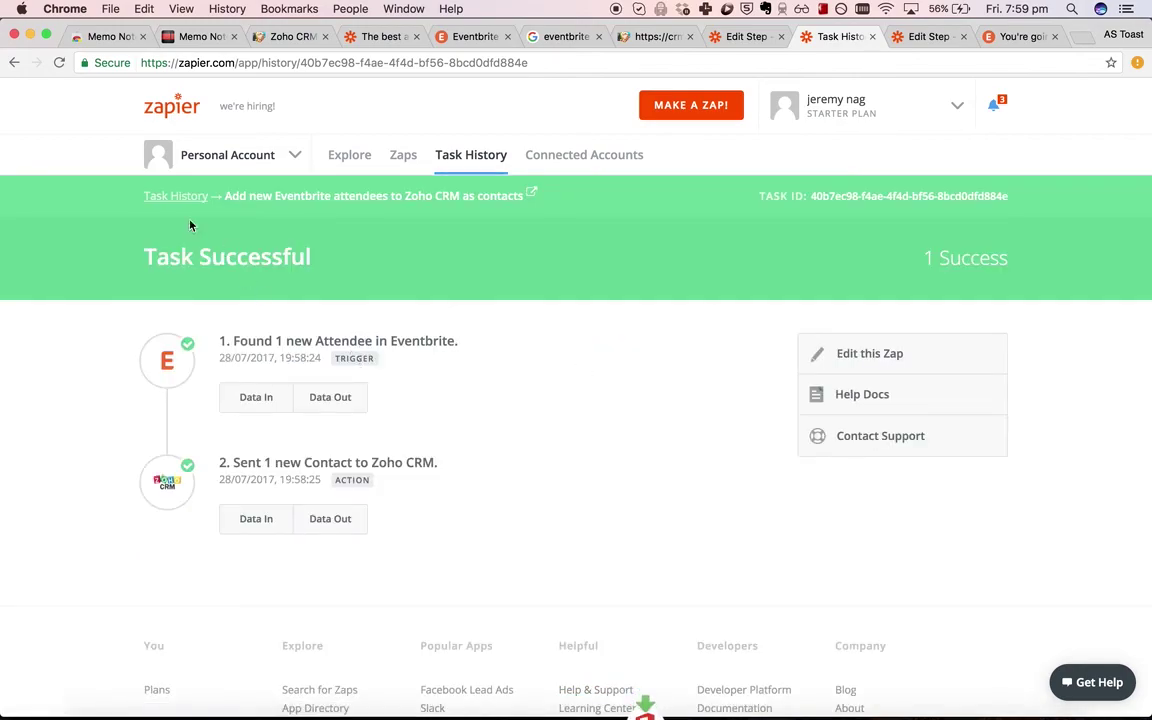
click(14, 62)
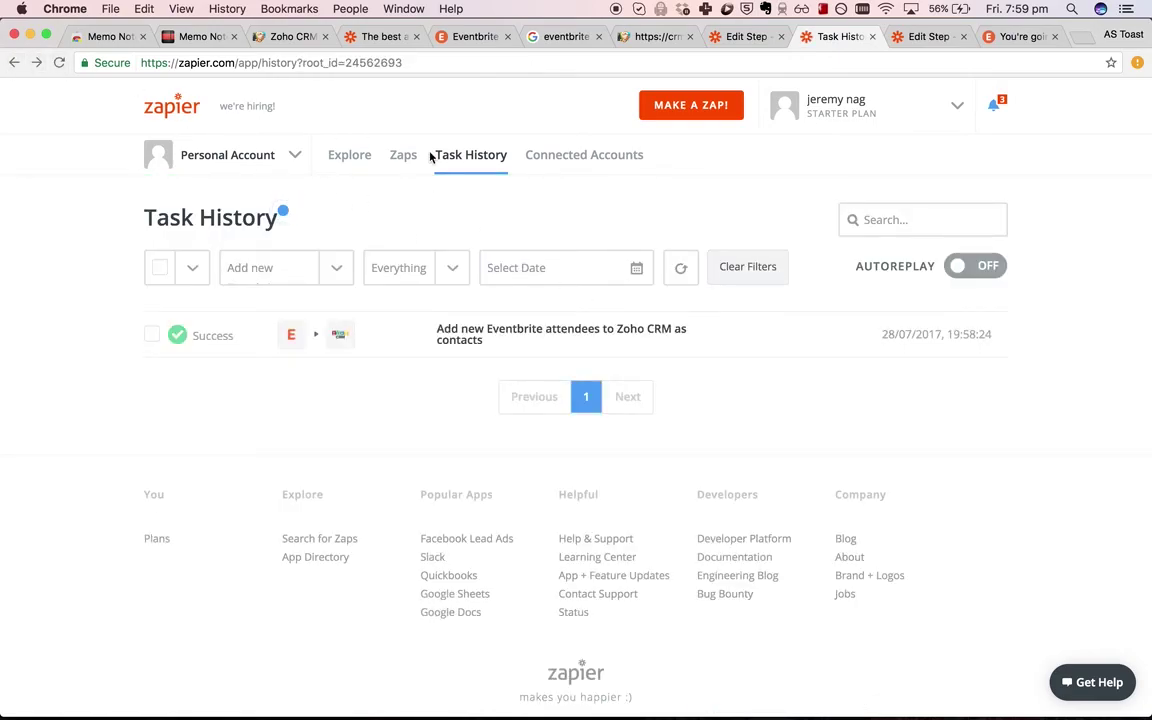
click(14, 62)
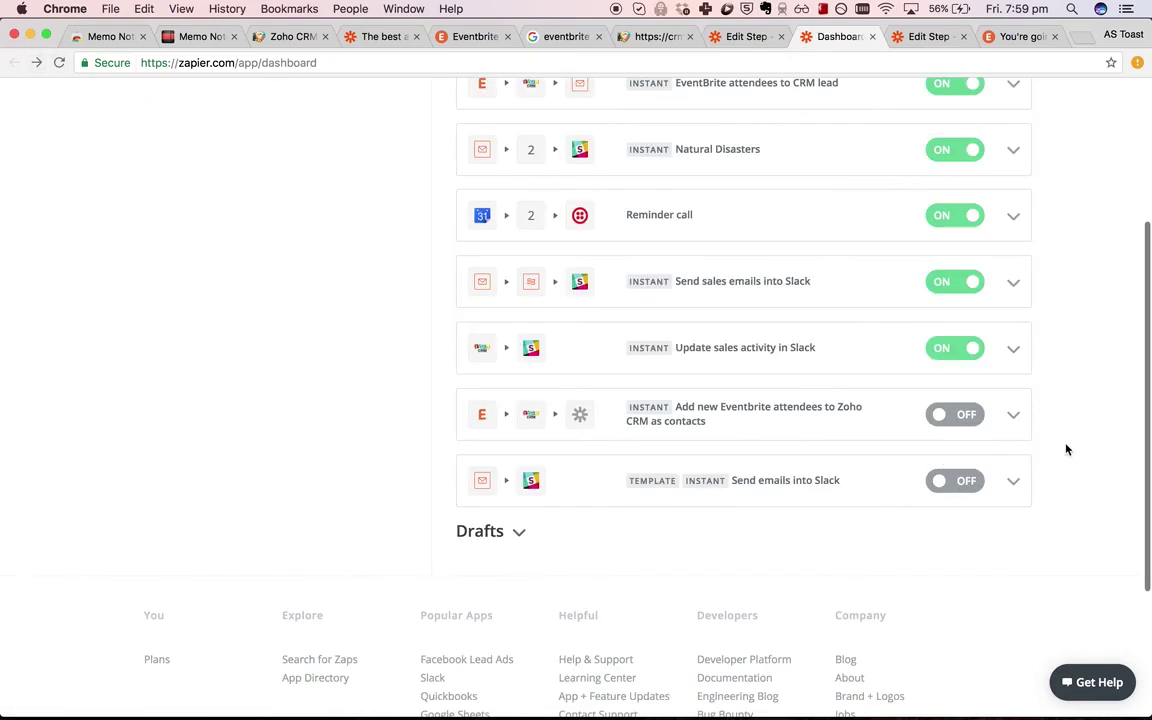
Delete the 'Add new Eventbrite attendees to Zoho CRM as contacts' Zap.
click(1017, 424)
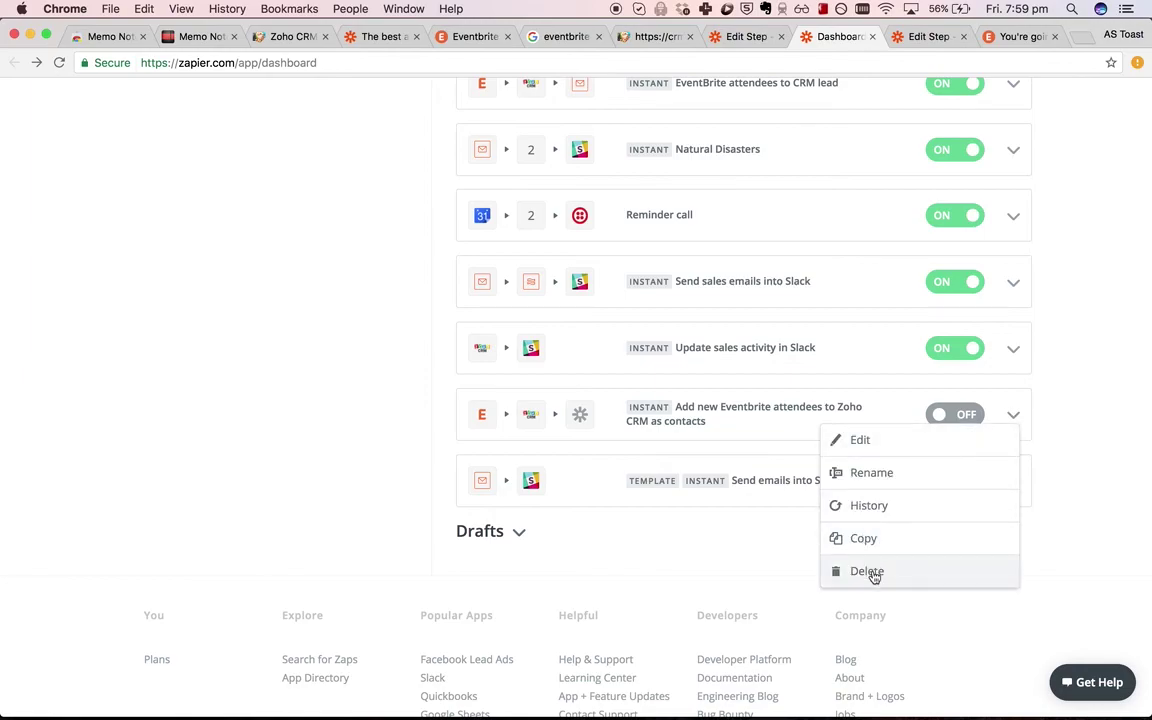
click(874, 571)
click(886, 571)
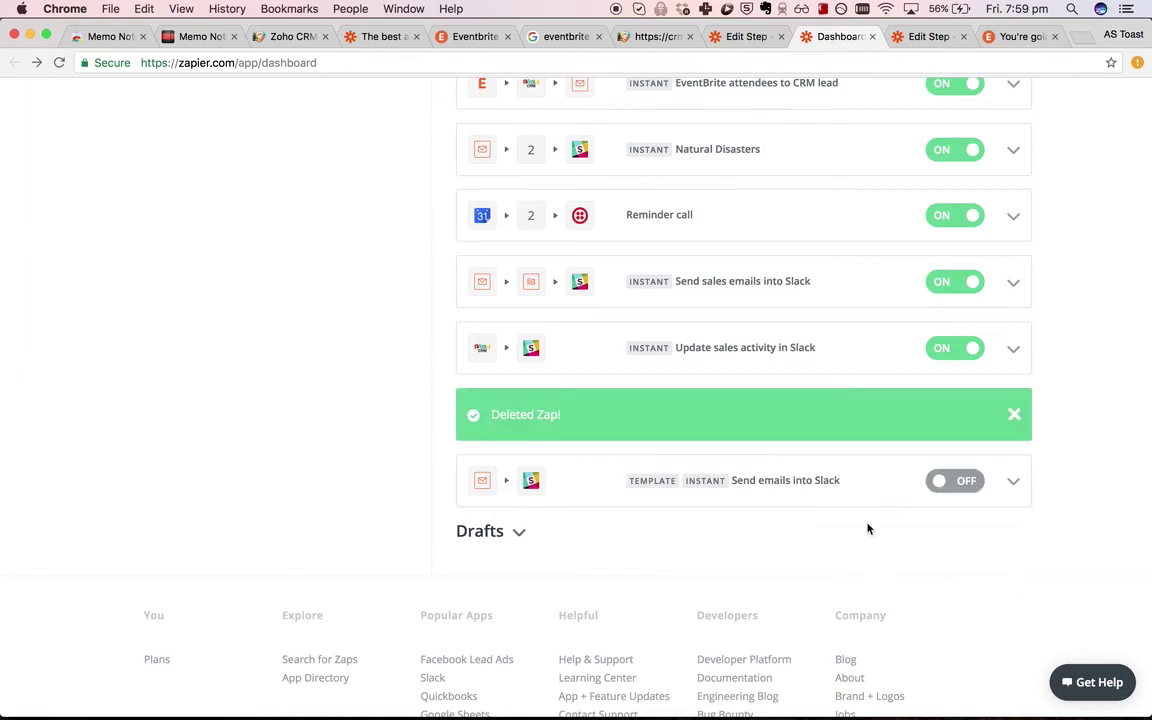
Find the EventBrite attendees to CRM lead Zap and open its options menu.
key(super+f)
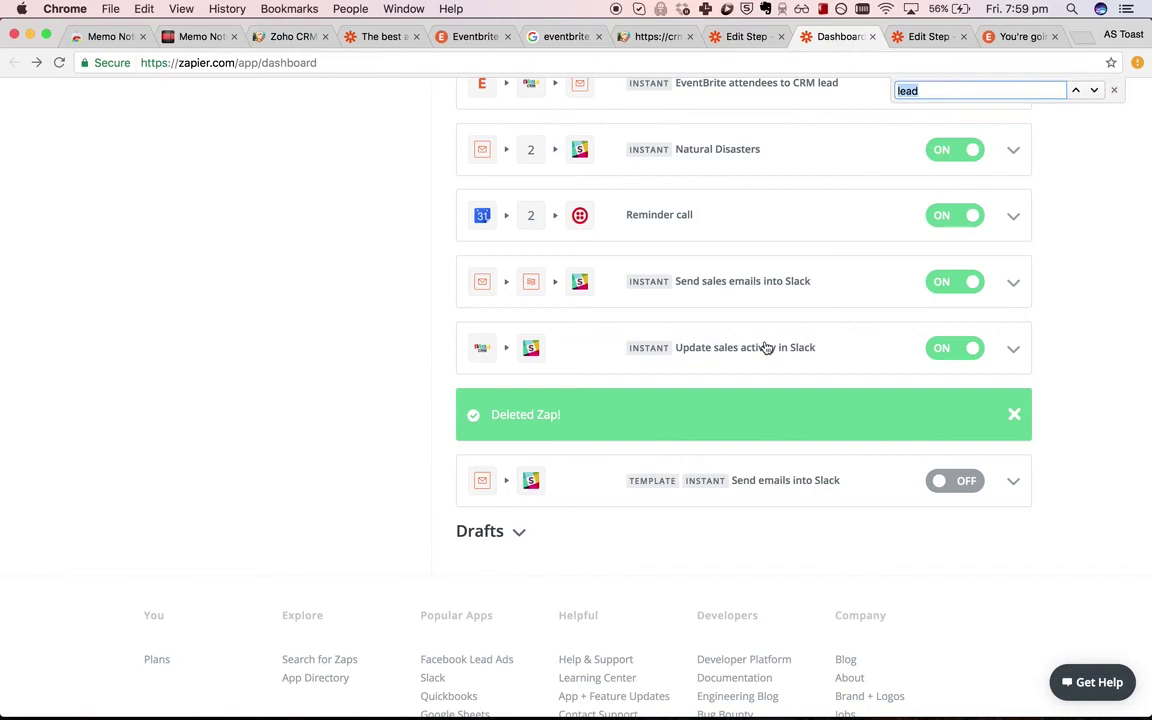
text(lead)
scroll(770, 300, up, 3)
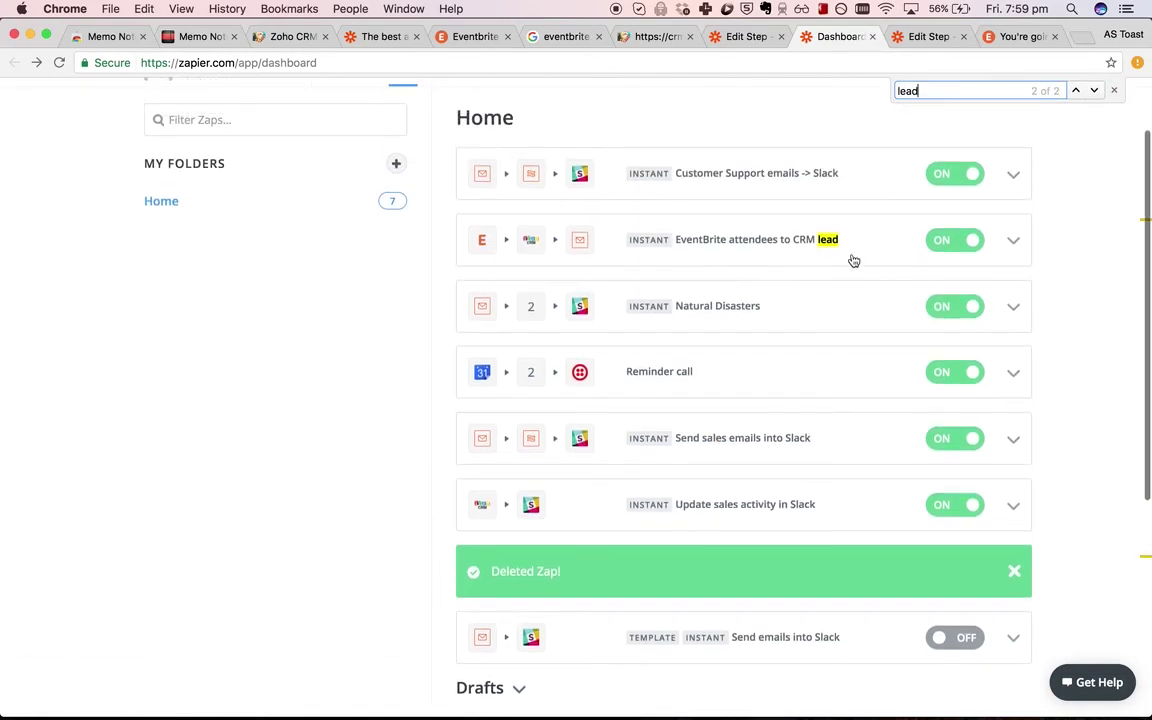
click(847, 250)
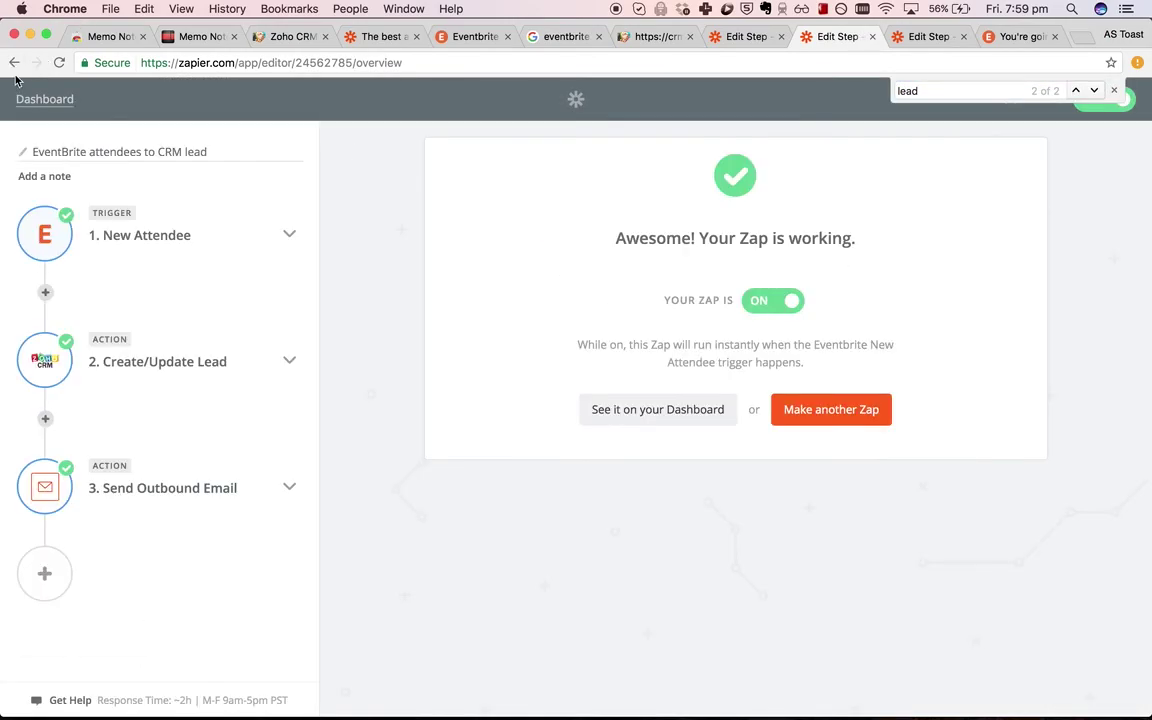
click(14, 62)
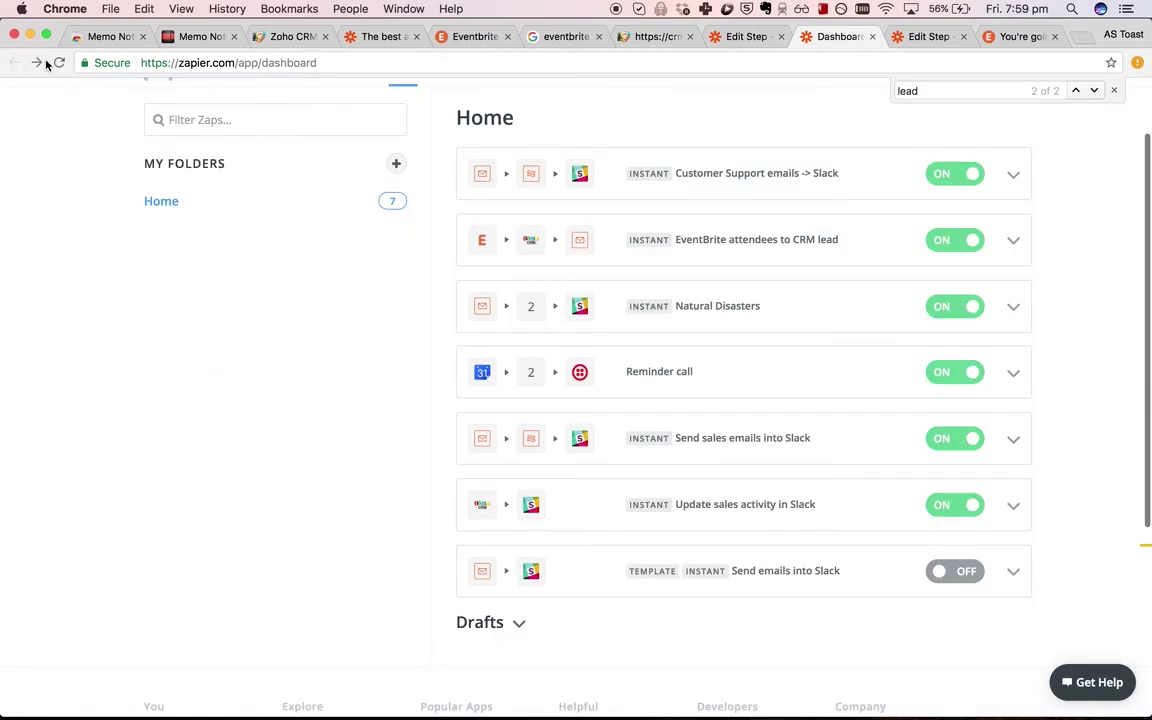
click(1013, 242)
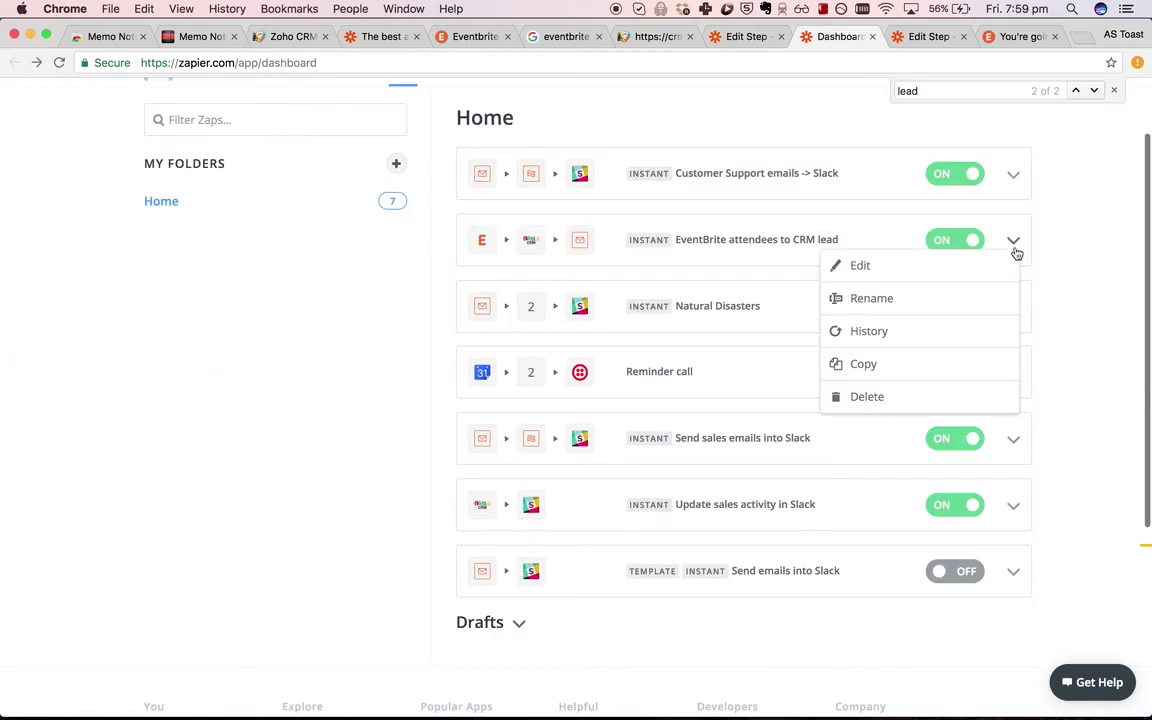
Open the successful task run in History and view step 1's Data In and Data Out.
click(877, 332)
click(554, 345)
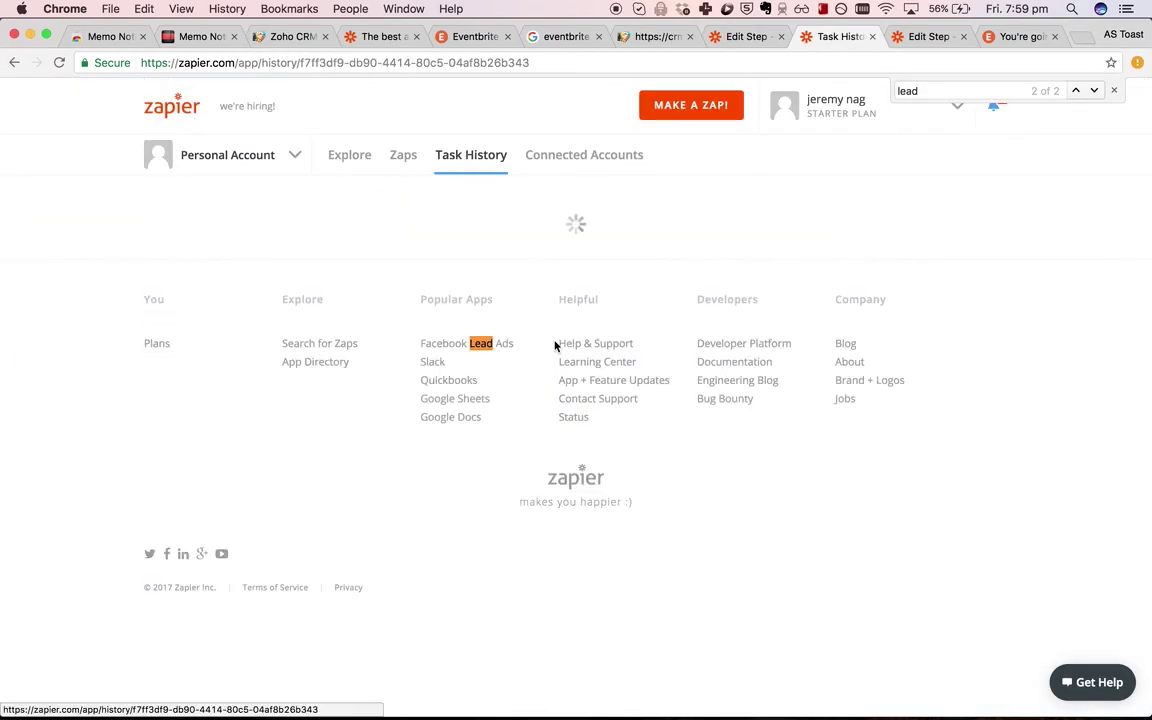
scroll(461, 427, down, 1)
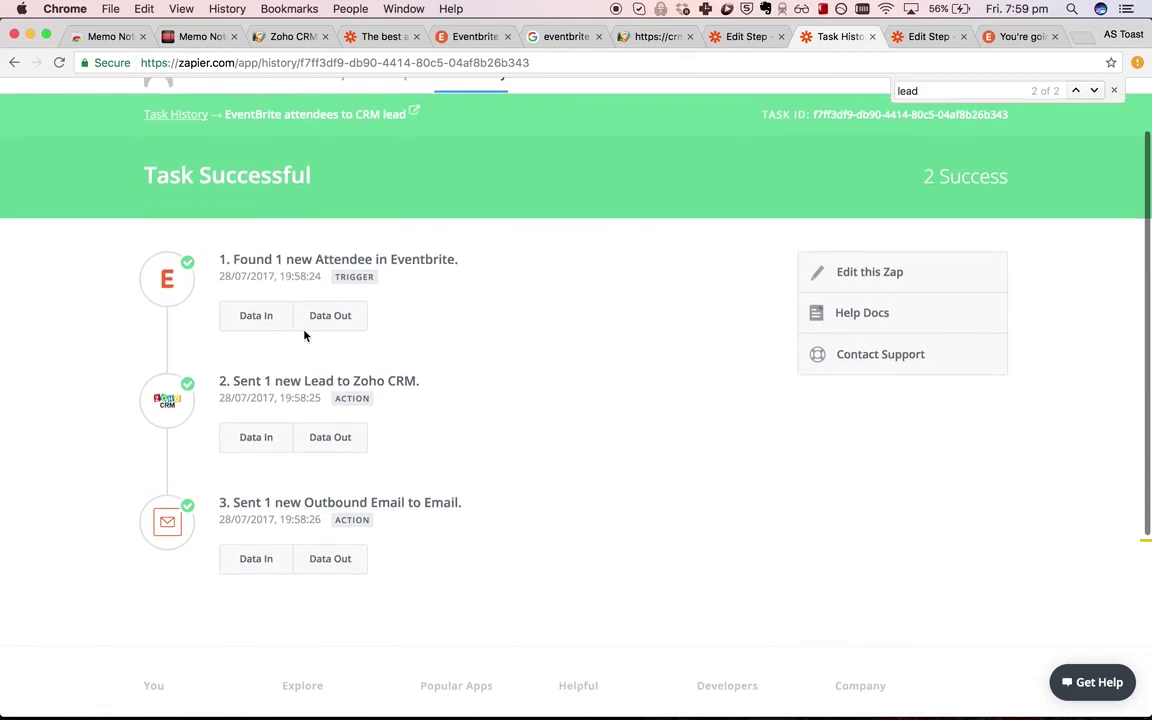
click(270, 318)
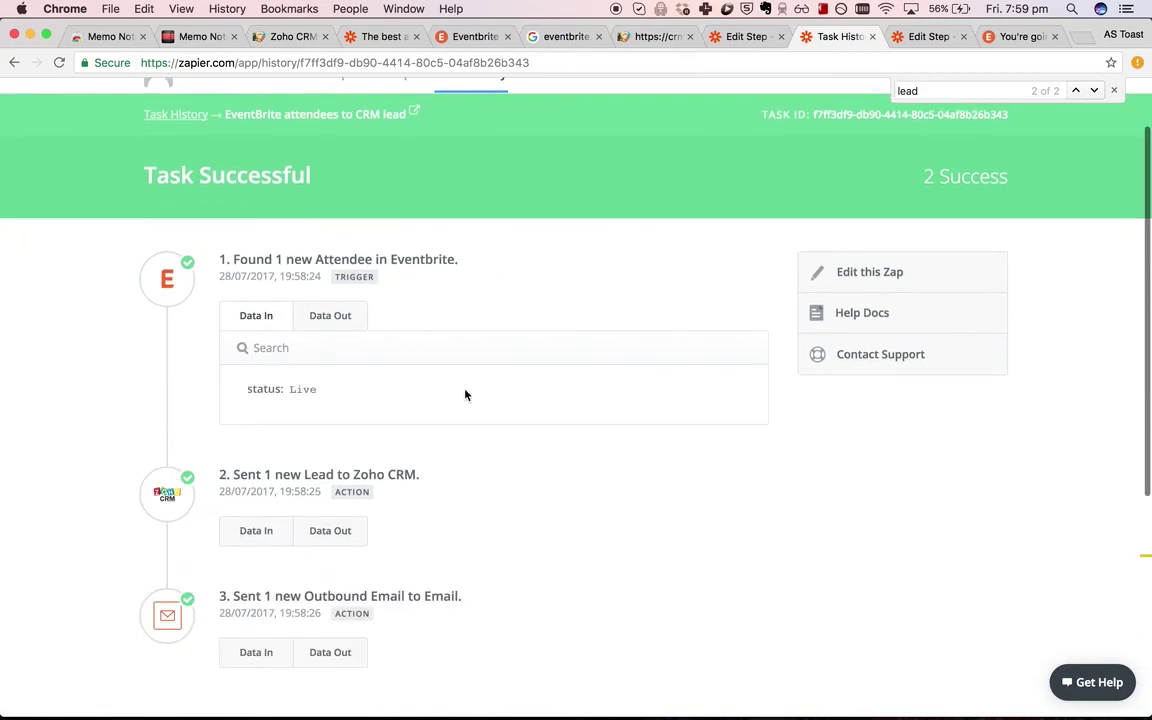
click(347, 330)
scroll(409, 498, down, 5)
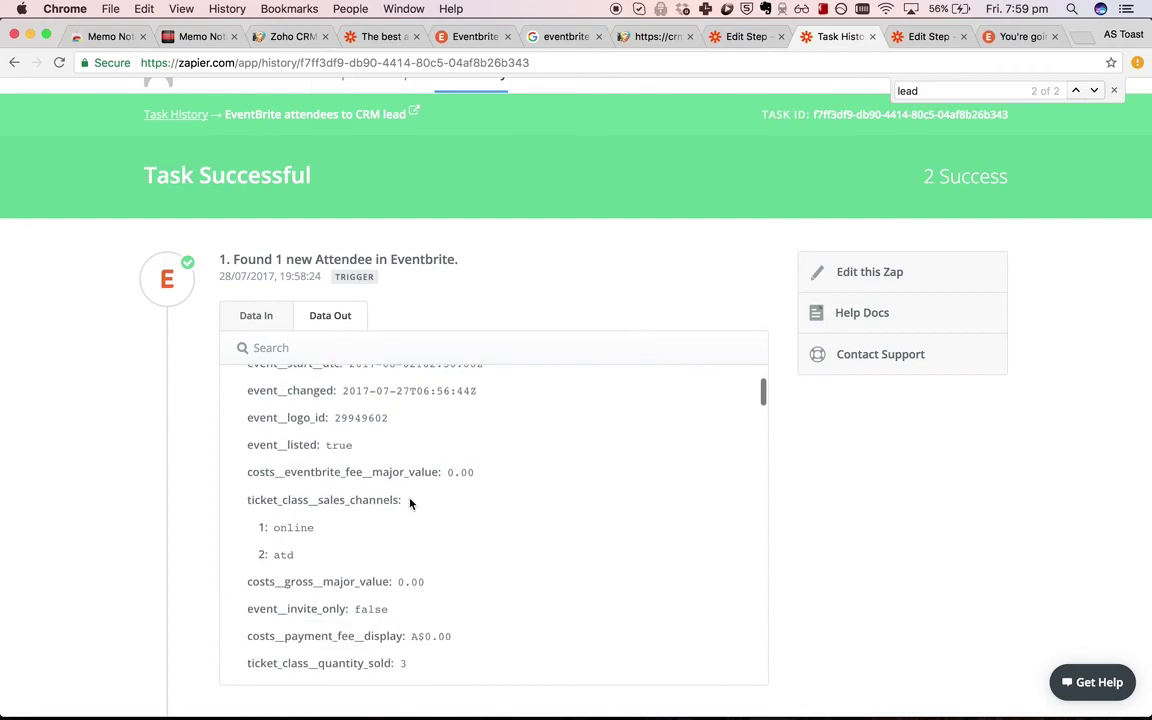
Search the task data for 'test' to locate the TEST attendee.
key(super+f)
text(test)
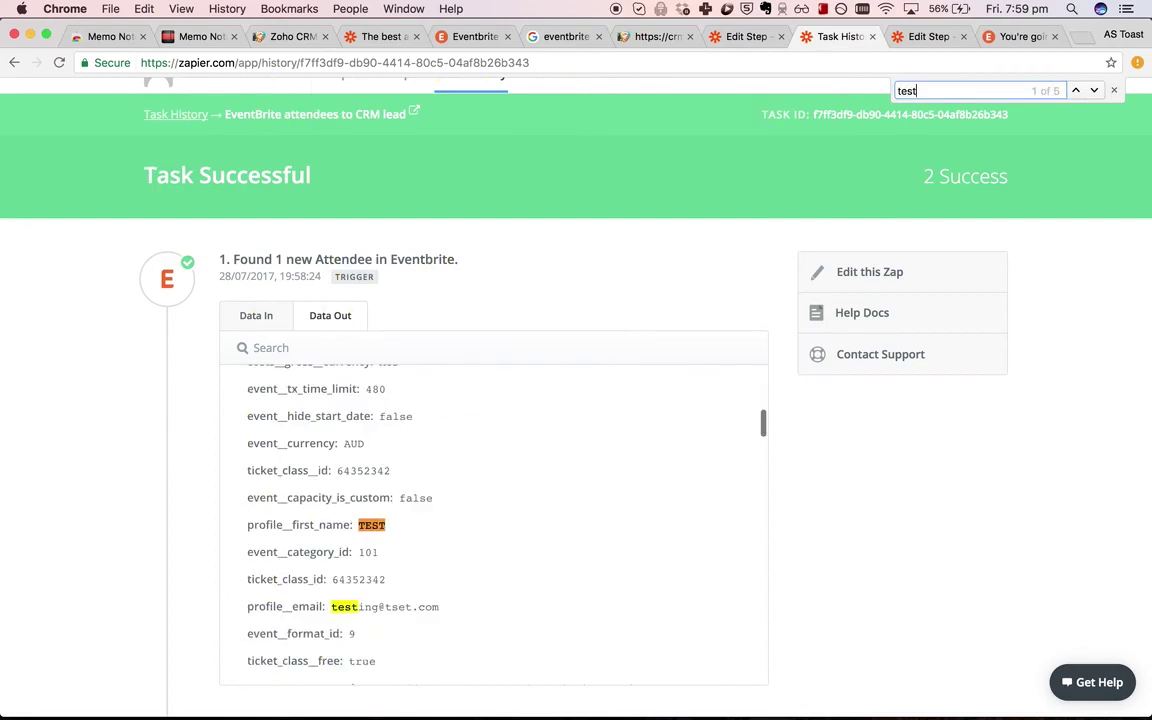
scroll(390, 566, down, 2)
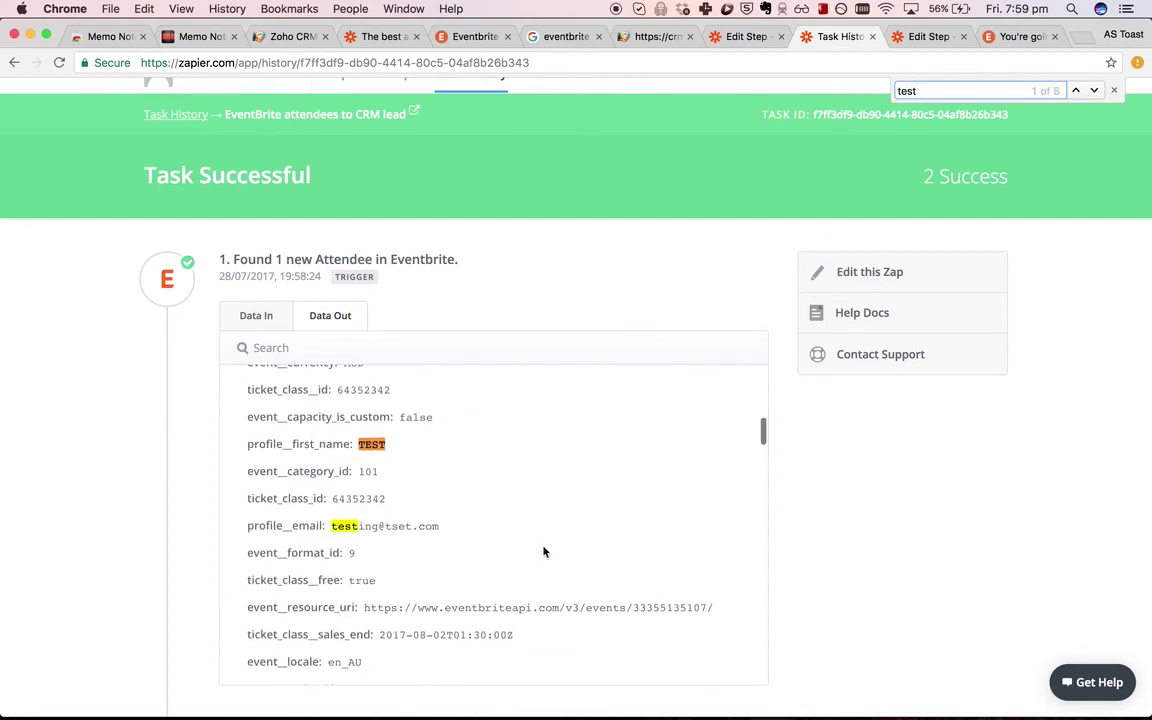
scroll(869, 555, down, 10)
scroll(869, 557, up, 5)
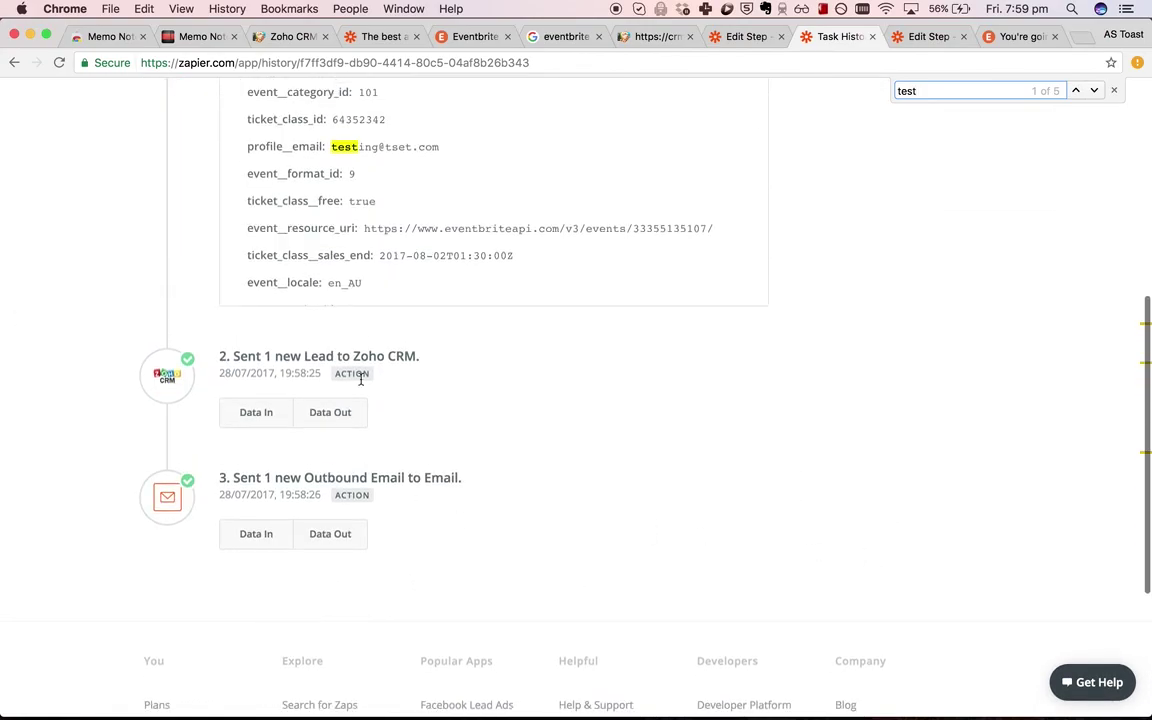
In Zoho CRM, stay on the Guests layout page and save the layout.
click(262, 36)
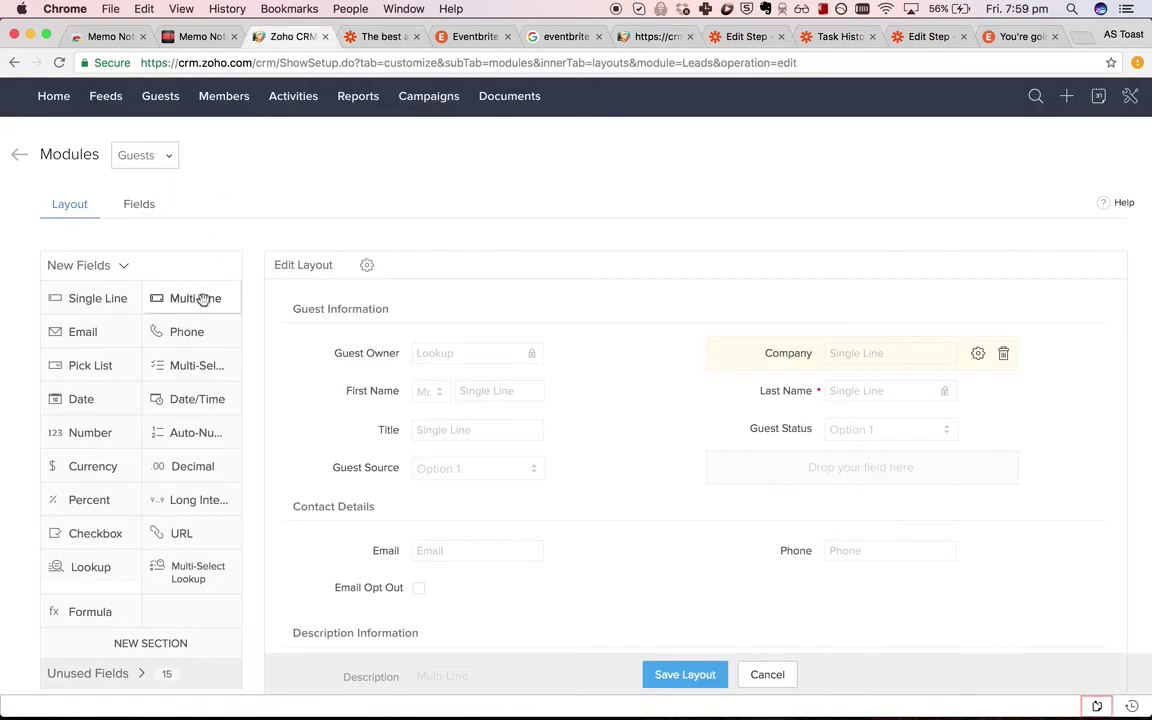
click(161, 96)
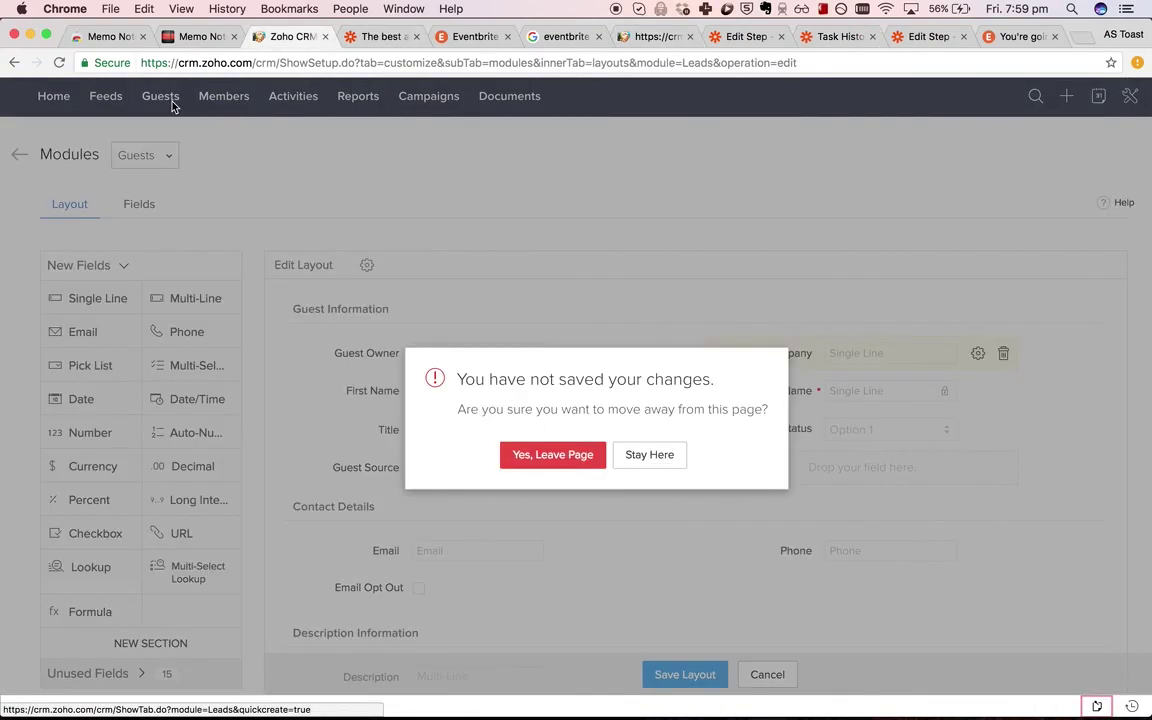
click(674, 456)
click(713, 684)
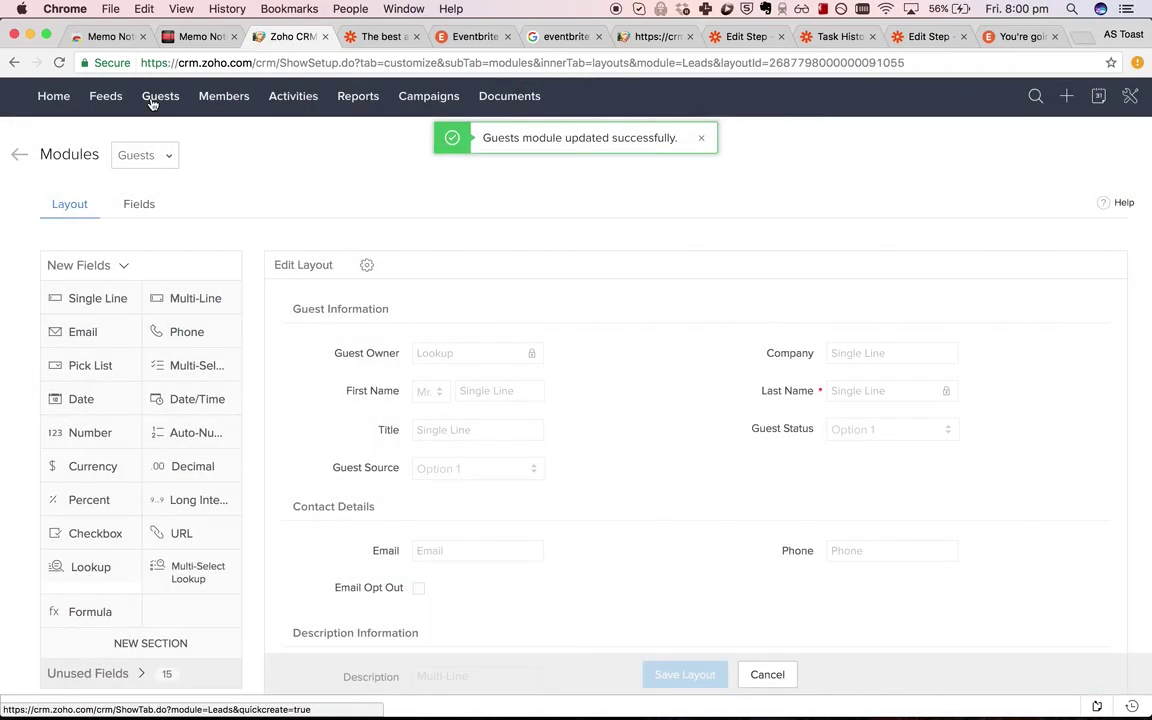
Open the TEST TEst guest record and show its full details.
click(153, 101)
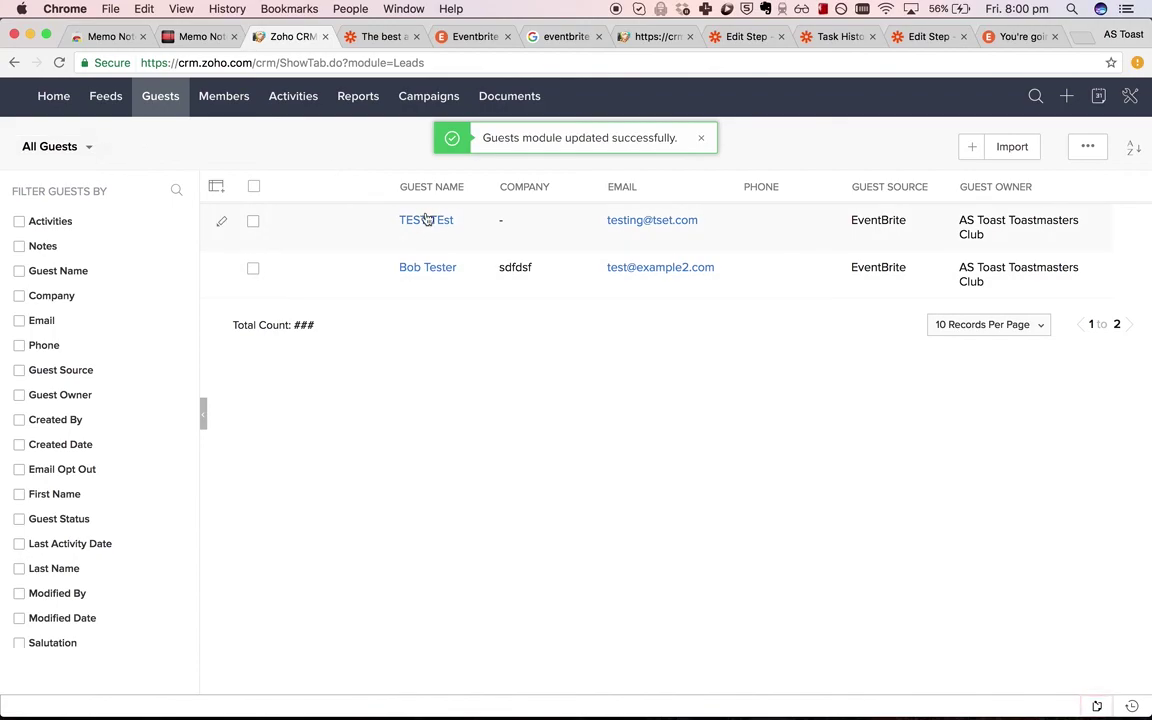
click(420, 222)
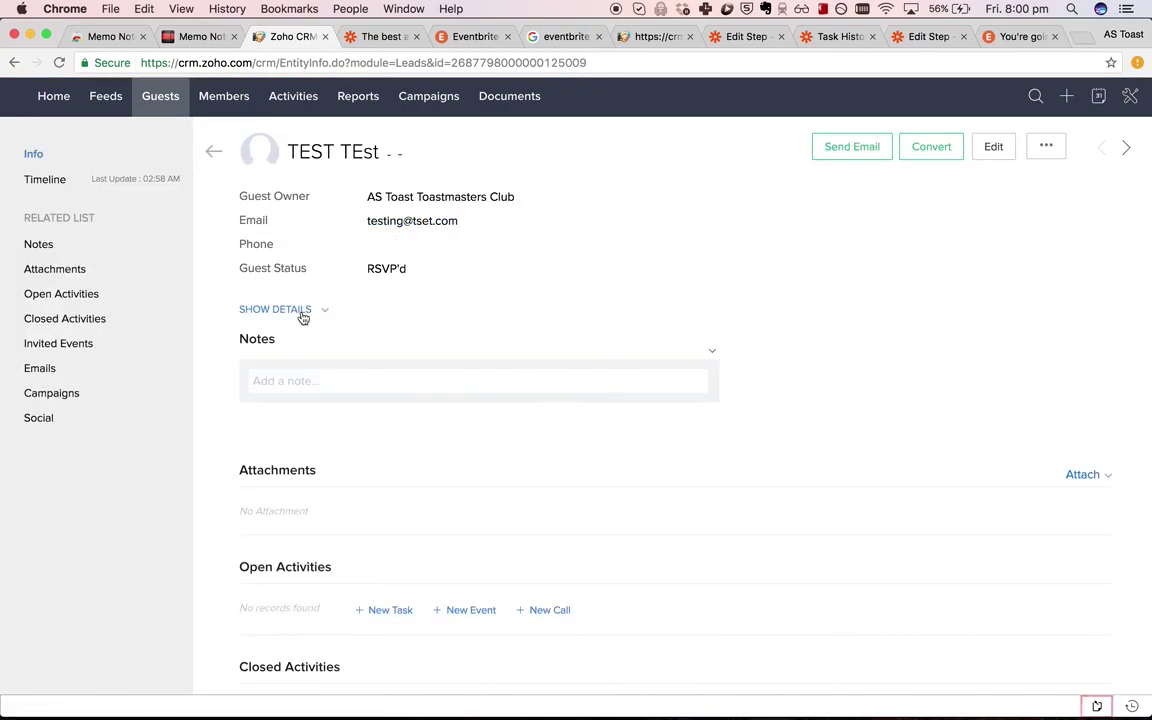
click(303, 311)
scroll(478, 315, down, 5)
scroll(478, 315, up, 1)
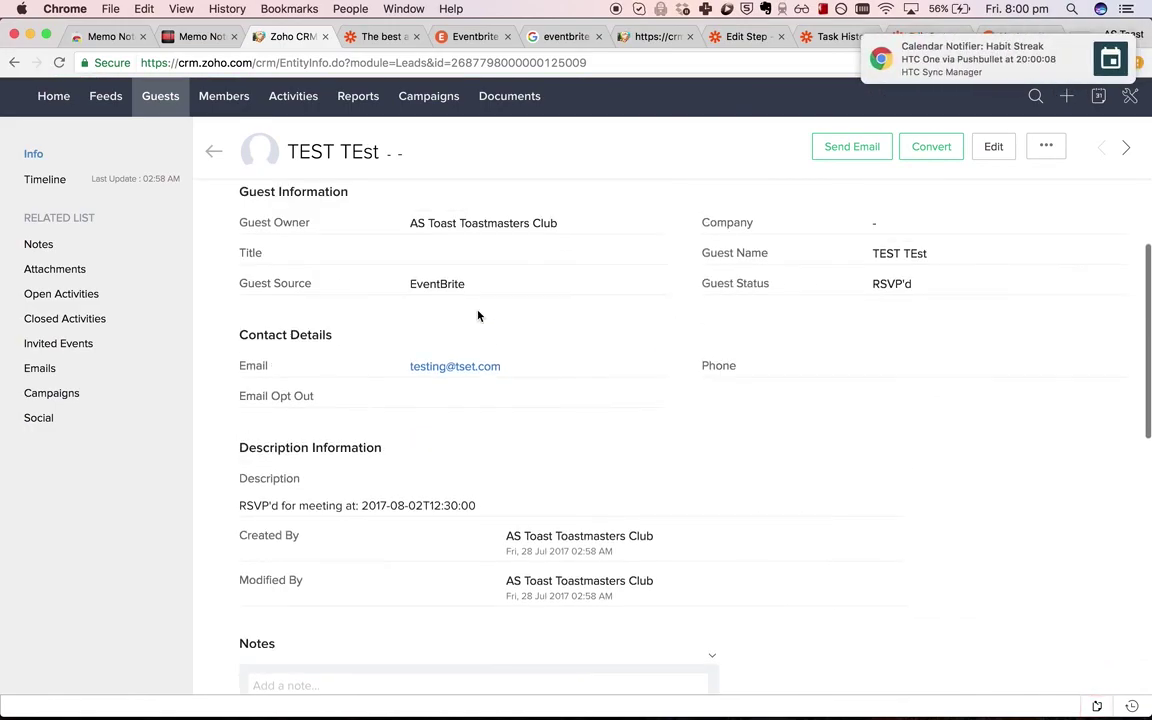
scroll(478, 315, up, 3)
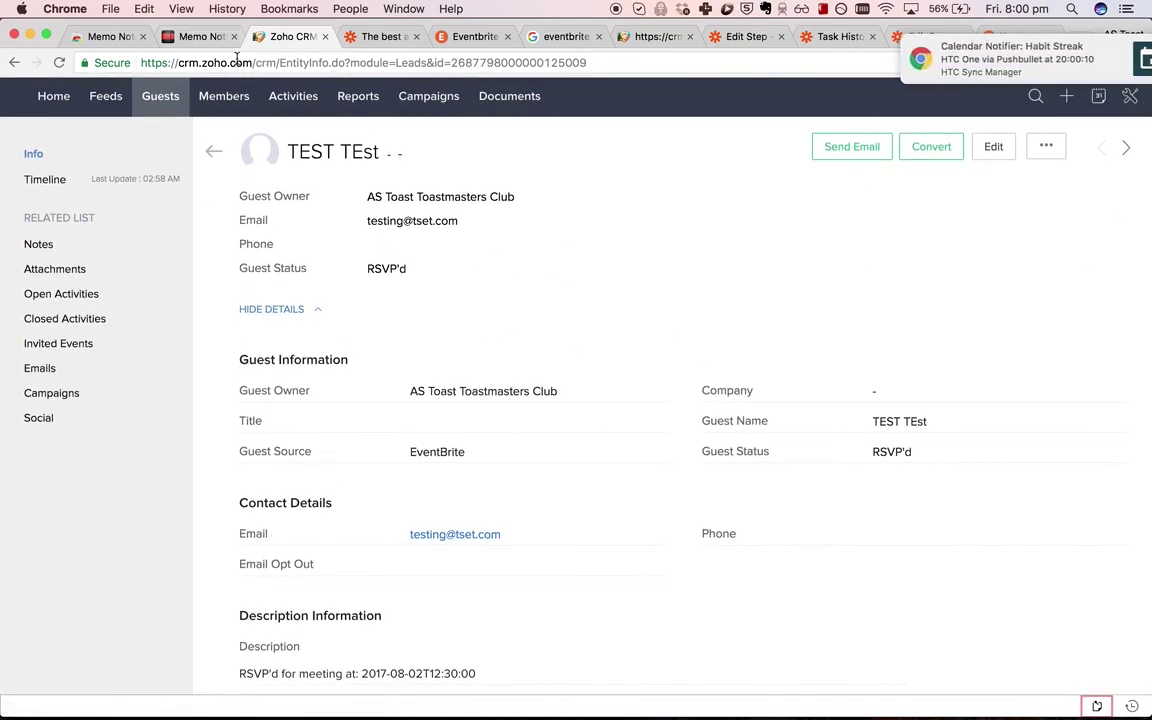
Select and then deselect the three numbered plan items in Memo Notepad.
click(168, 38)
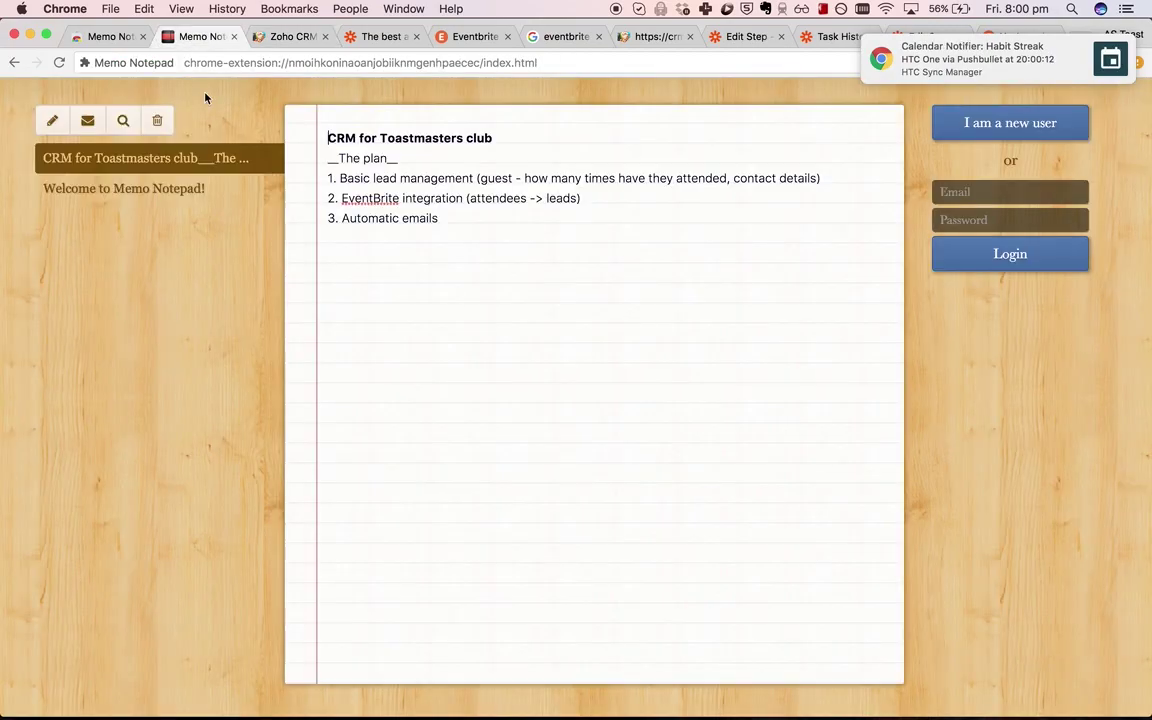
drag(440, 218, 283, 180)
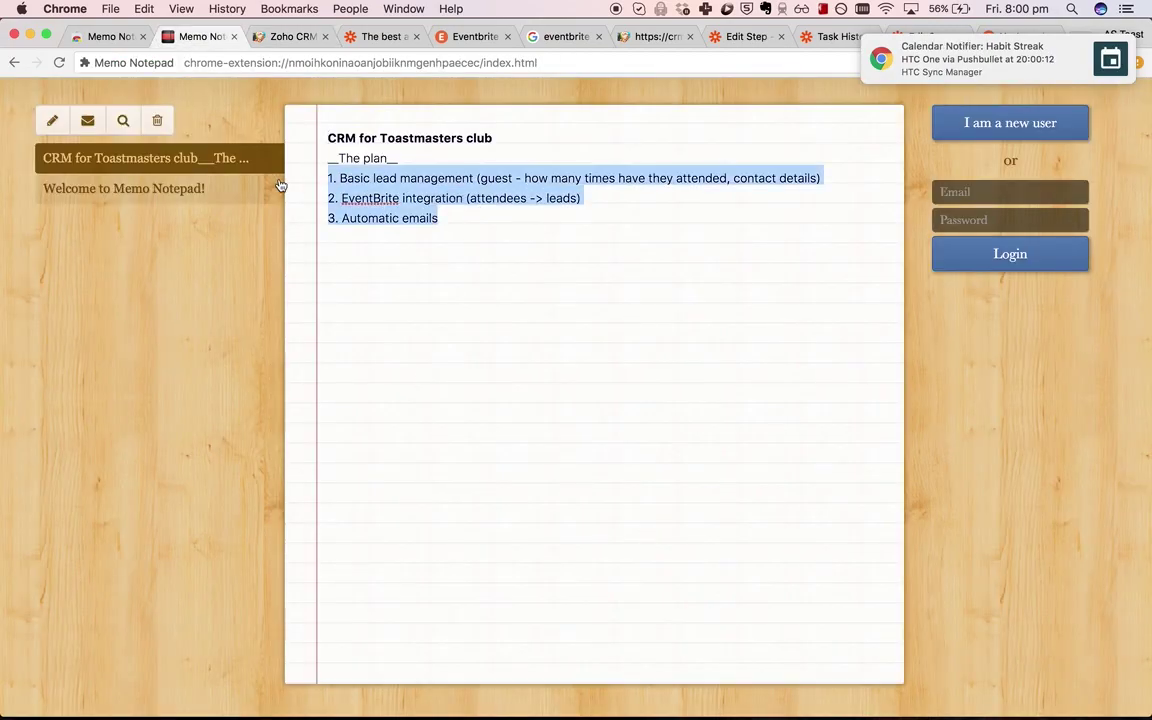
click(506, 240)
click(262, 36)
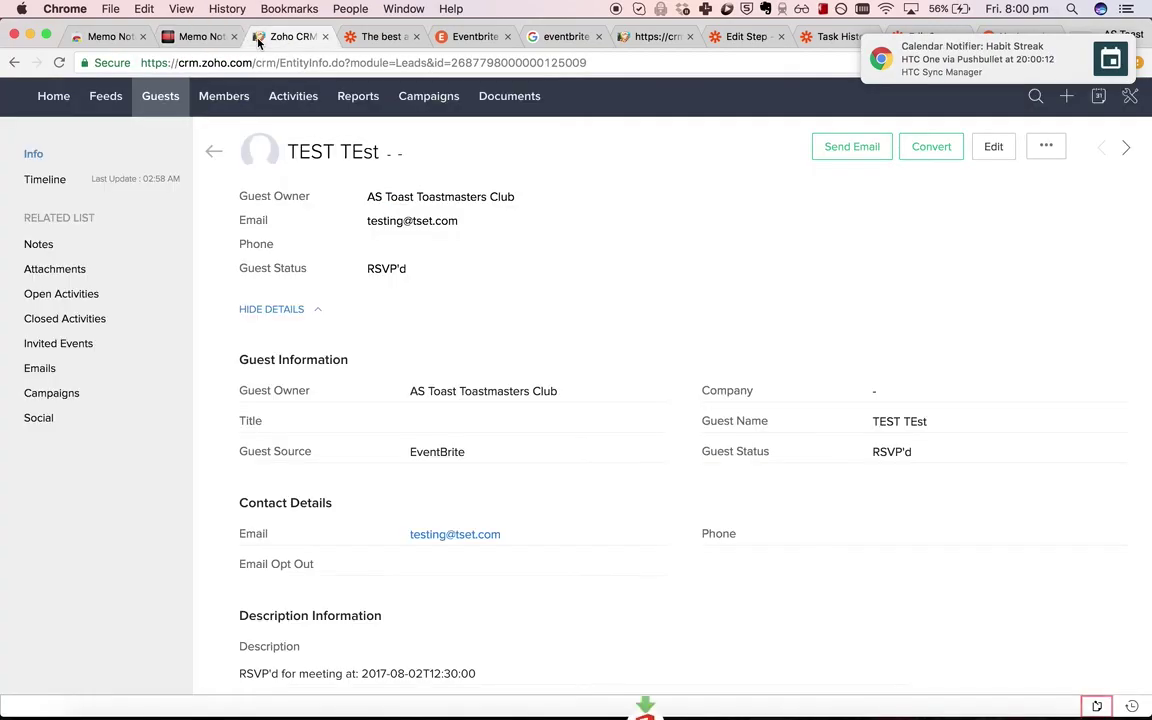
scroll(570, 395, down, 10)
scroll(570, 397, up, 10)
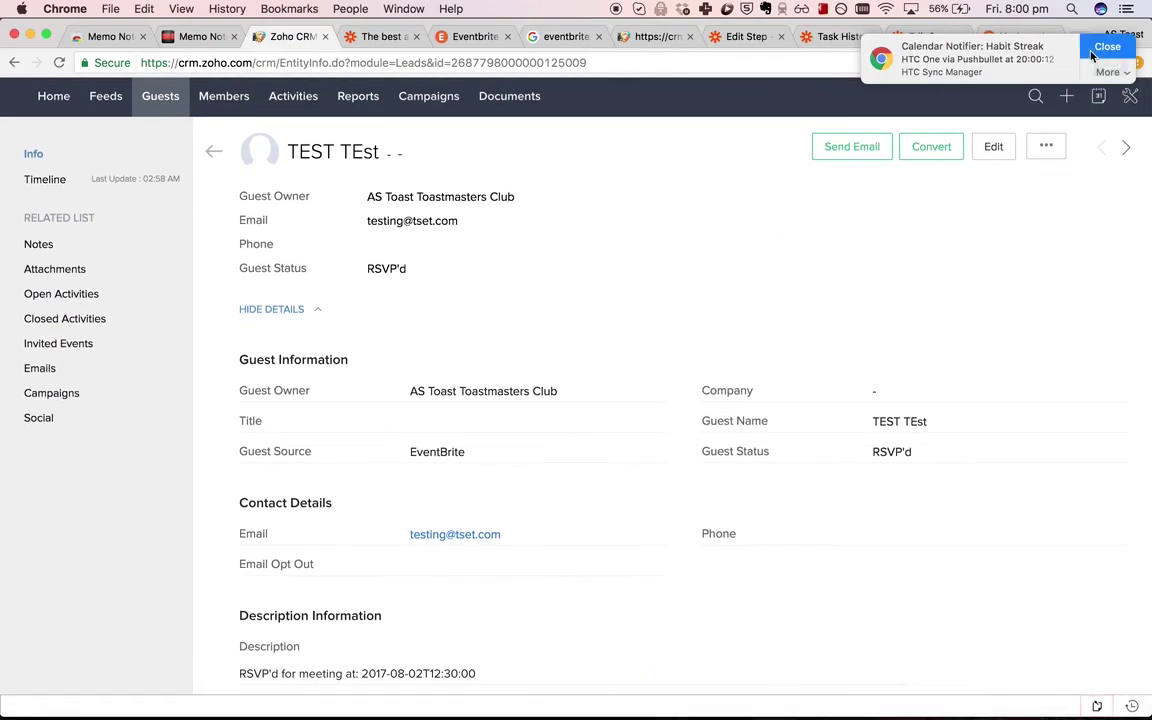
click(1075, 41)
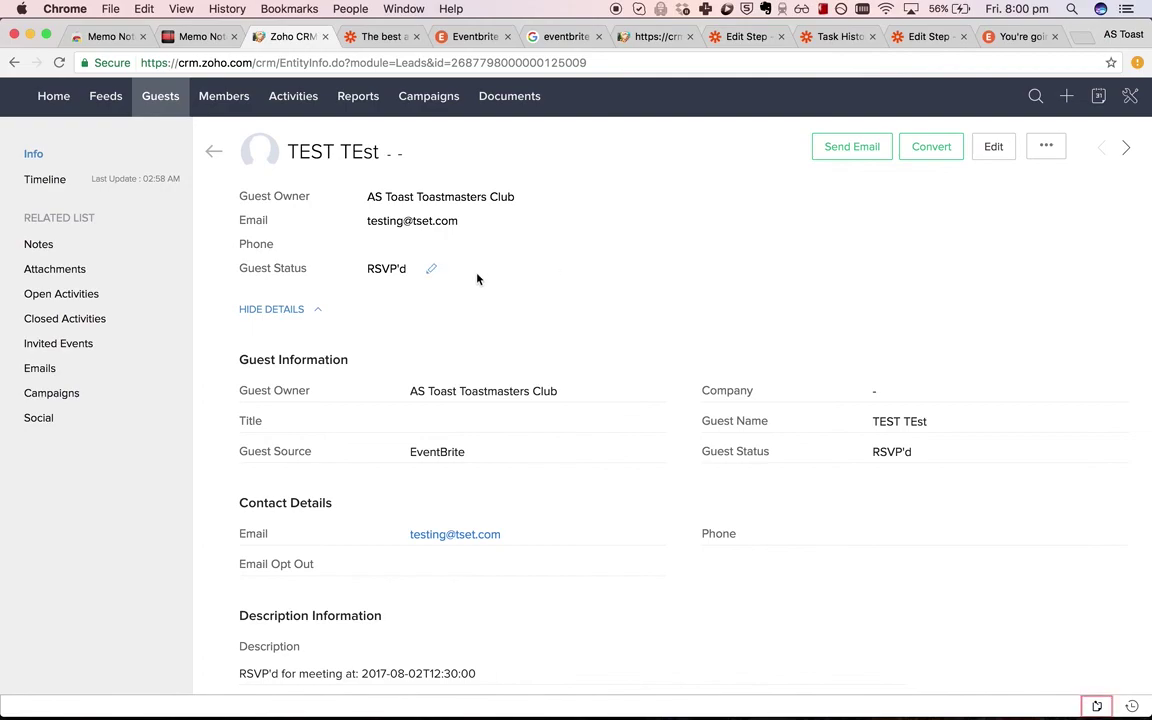
scroll(576, 381, down, 10)
scroll(576, 381, up, 8)
scroll(576, 381, down, 5)
scroll(576, 381, up, 5)
scroll(576, 381, down, 1)
scroll(576, 381, up, 2)
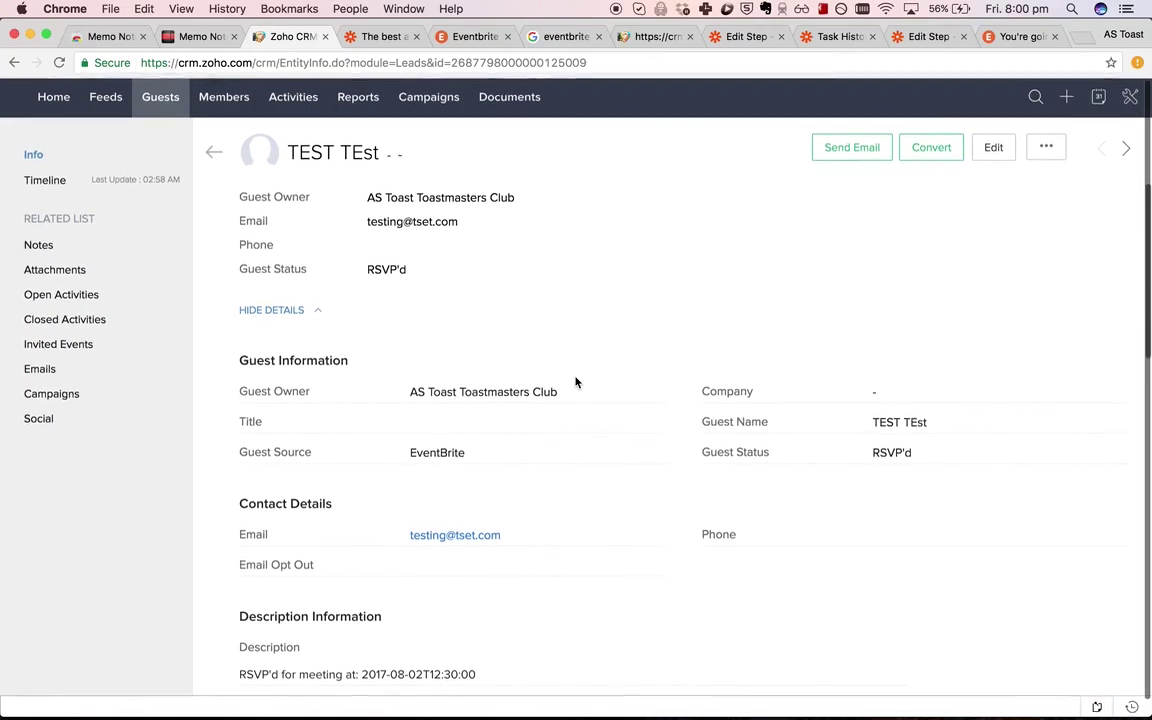